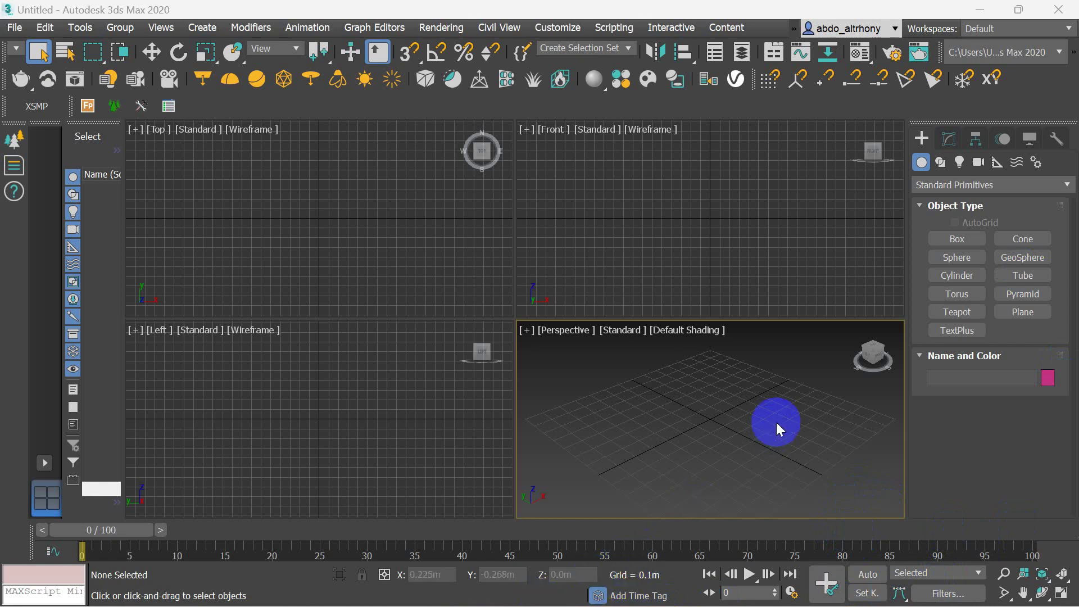
Create a box in the perspective view from Standard Primitives.
{"action": "left_click", "coordinate": [950, 258]}
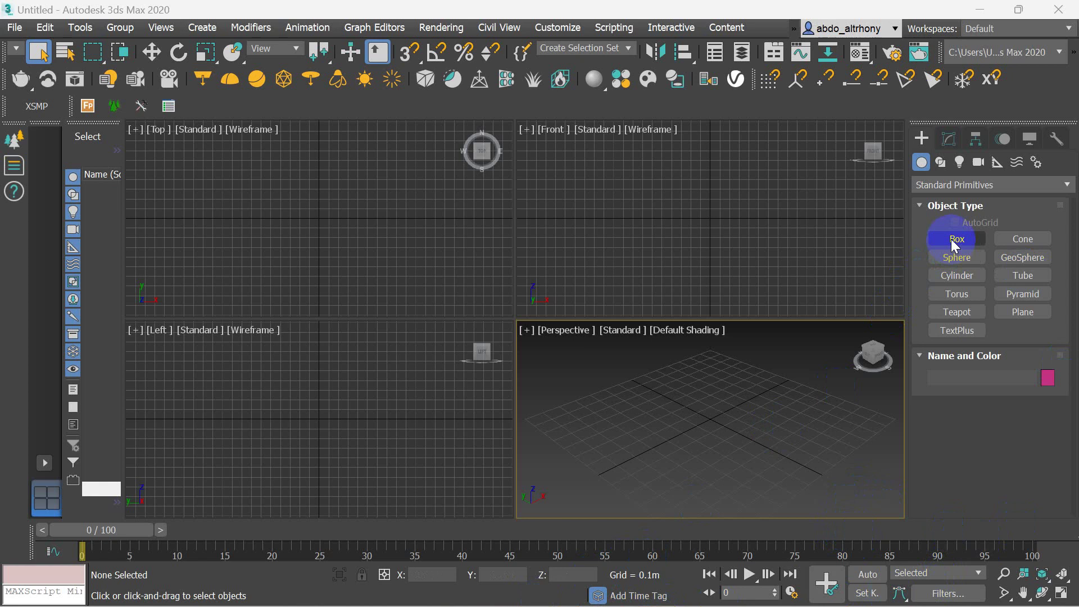
{"action": "left_click", "coordinate": [956, 240]}
{"action": "left_click_drag", "start_coordinate": [733, 386], "coordinate": [700, 506]}
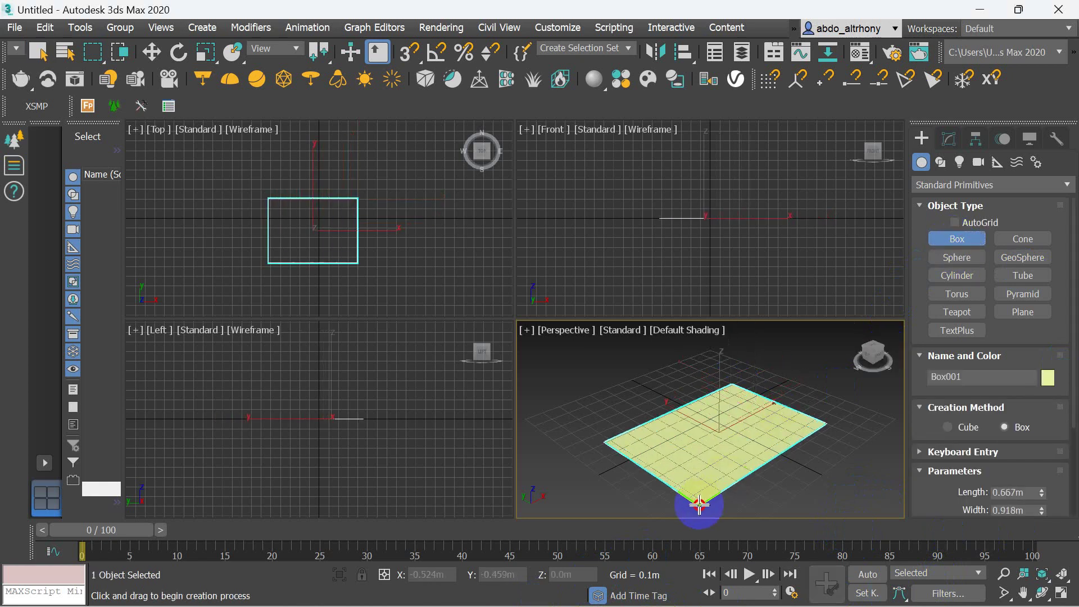
{"action": "left_click", "coordinate": [741, 474]}
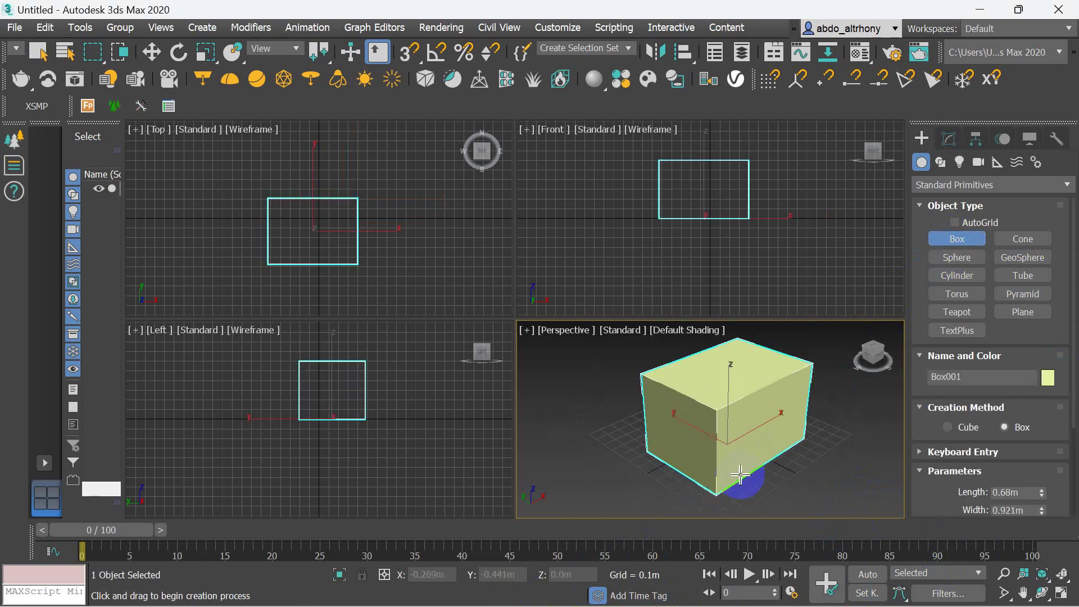
Draw a 0.292m sphere beside the box with Base To Pivot enabled.
{"action": "left_click", "coordinate": [969, 293]}
{"action": "left_click", "coordinate": [969, 261]}
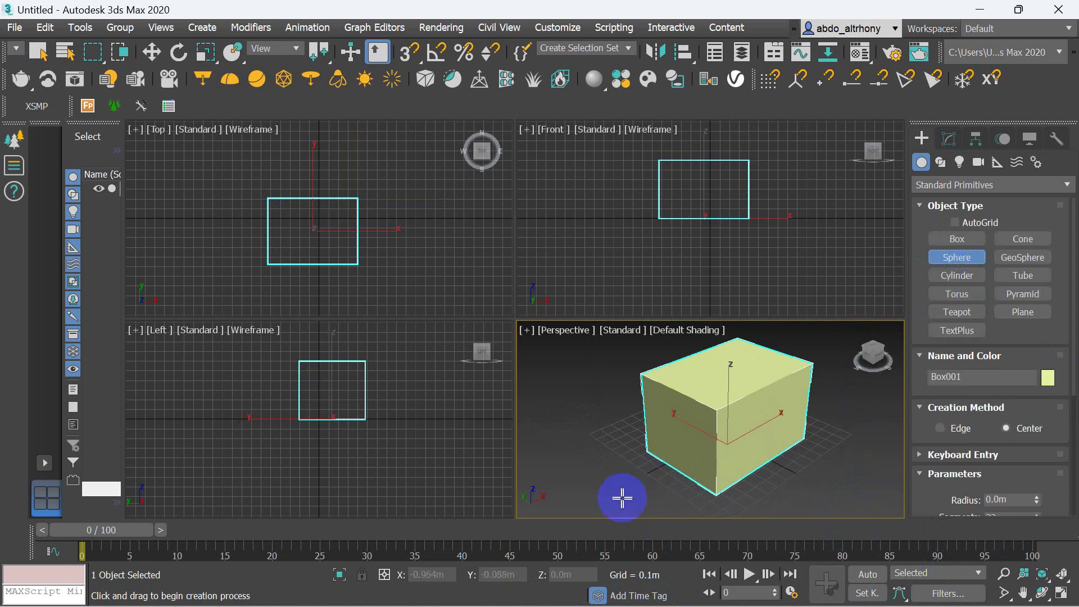
{"action": "left_click_drag", "start_coordinate": [622, 495], "coordinate": [652, 530]}
{"action": "scroll", "coordinate": [767, 485], "scroll_direction": "down", "scroll_amount": 1}
{"action": "scroll", "coordinate": [700, 506], "scroll_direction": "up", "scroll_amount": 1}
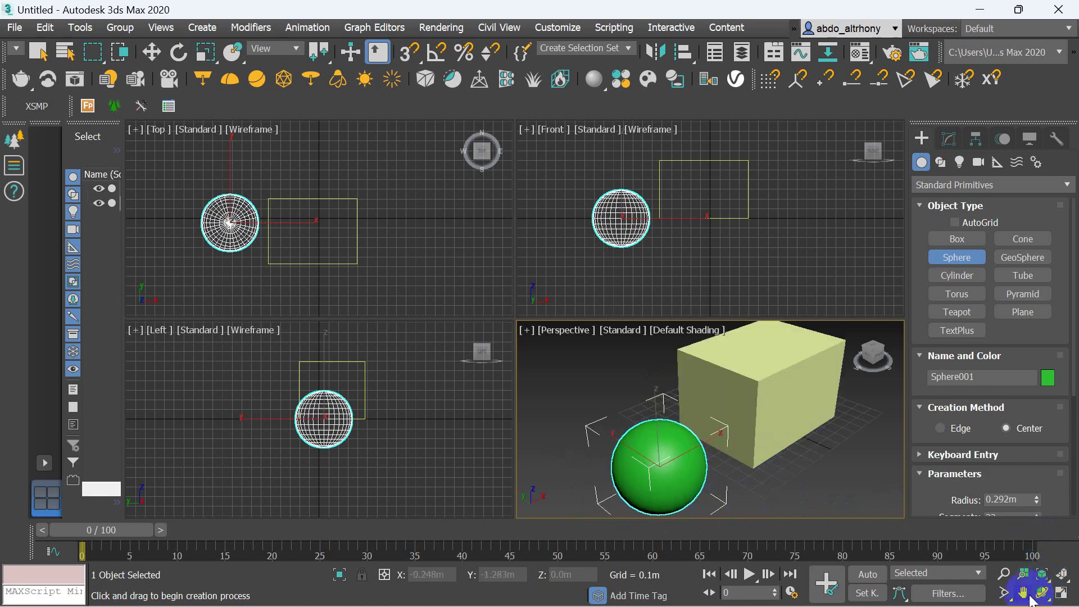
{"action": "scroll", "coordinate": [933, 461], "scroll_direction": "down", "scroll_amount": 1}
{"action": "scroll", "coordinate": [938, 464], "scroll_direction": "down", "scroll_amount": 2}
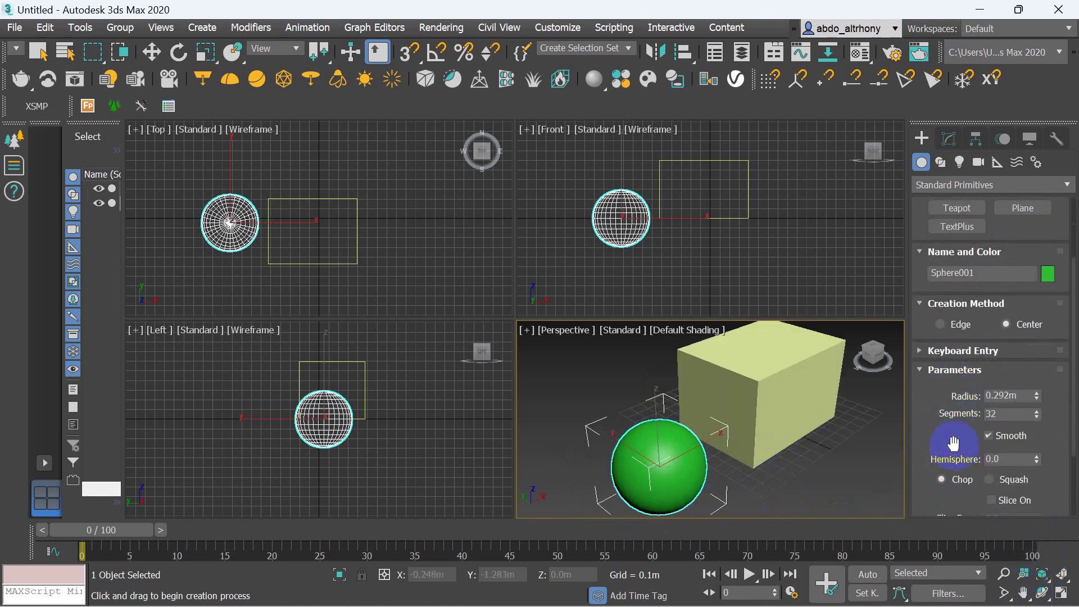
{"action": "scroll", "coordinate": [911, 313], "scroll_direction": "down", "scroll_amount": 2}
{"action": "left_click", "coordinate": [943, 468]}
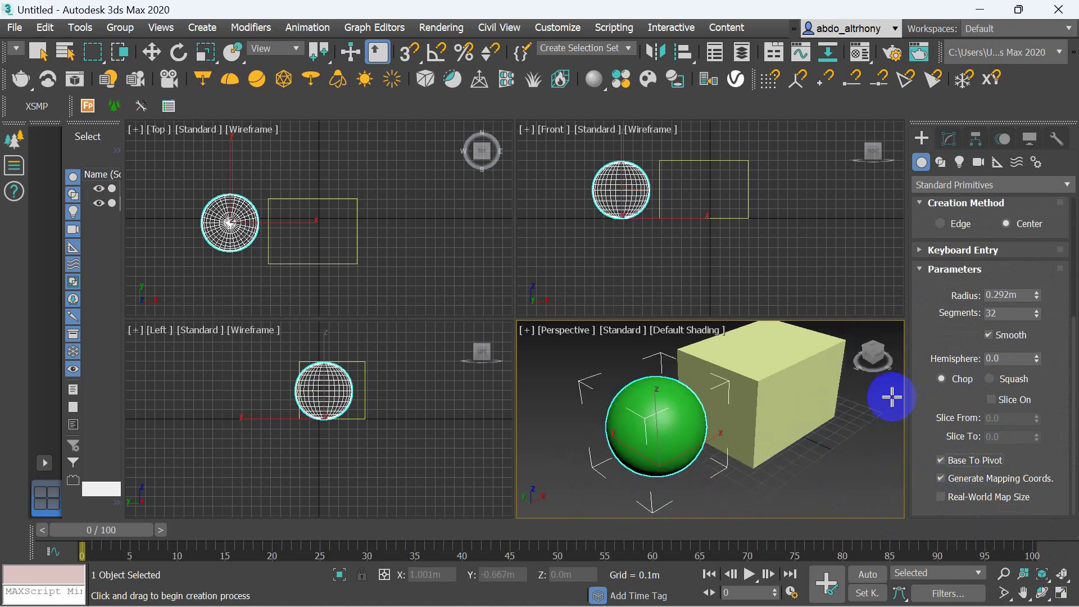
Select the box and set its Length, Width and Height Segs to 5 each.
{"action": "left_click", "coordinate": [151, 51]}
{"action": "left_click", "coordinate": [767, 380]}
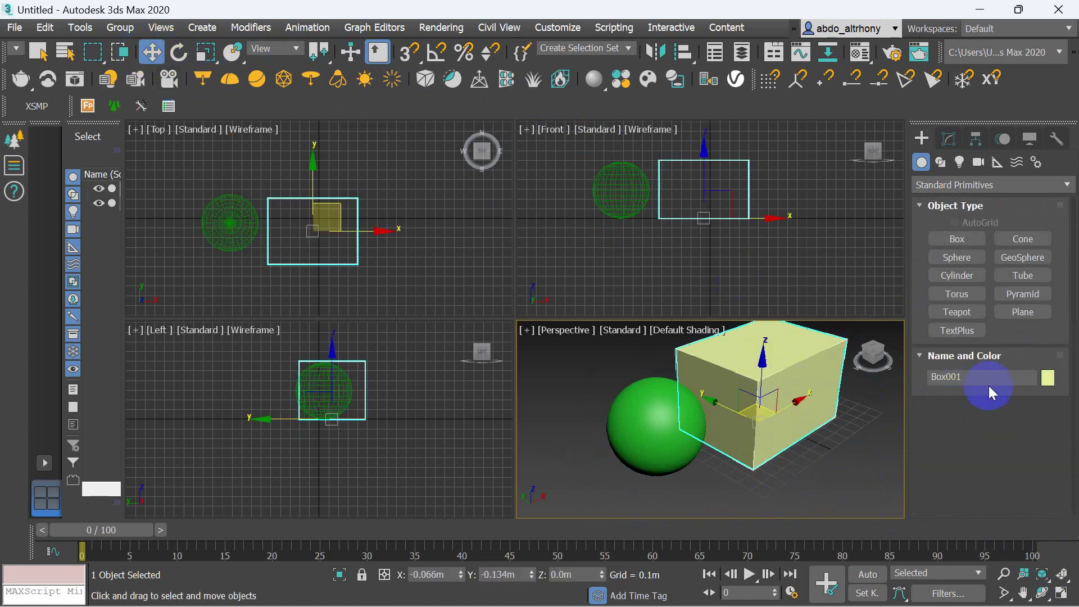
{"action": "left_click", "coordinate": [951, 140]}
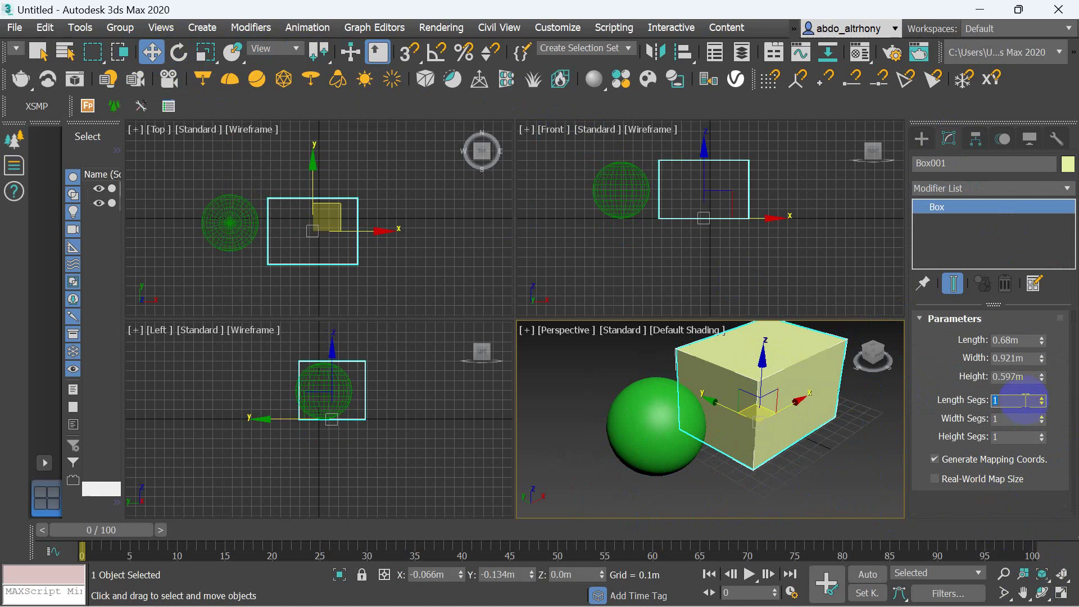
{"action": "left_click", "coordinate": [1023, 418]}
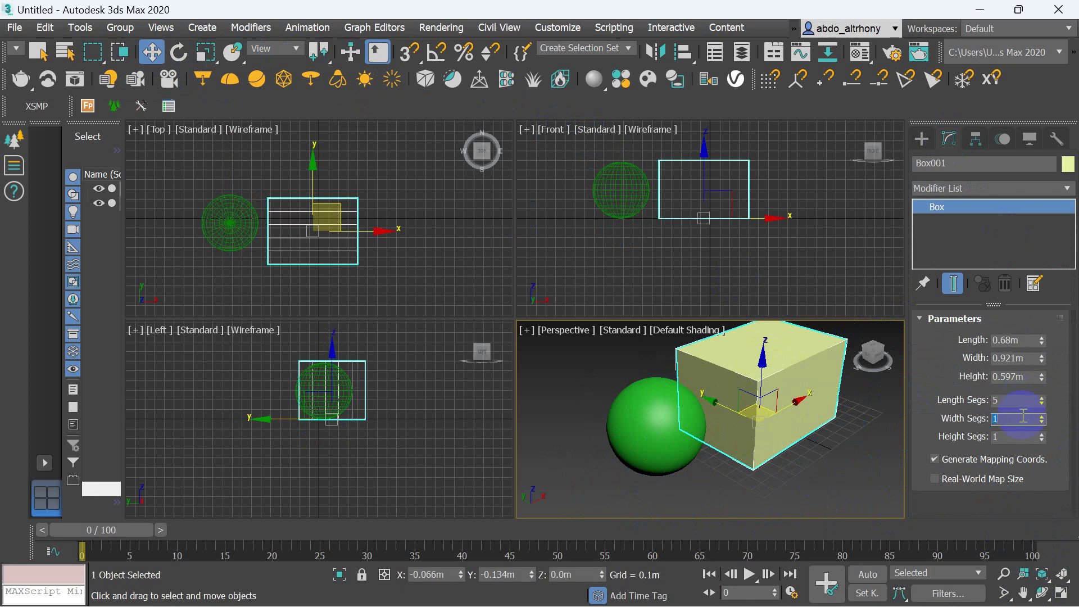
{"action": "type", "text": "5"}
{"action": "left_click", "coordinate": [1020, 438]}
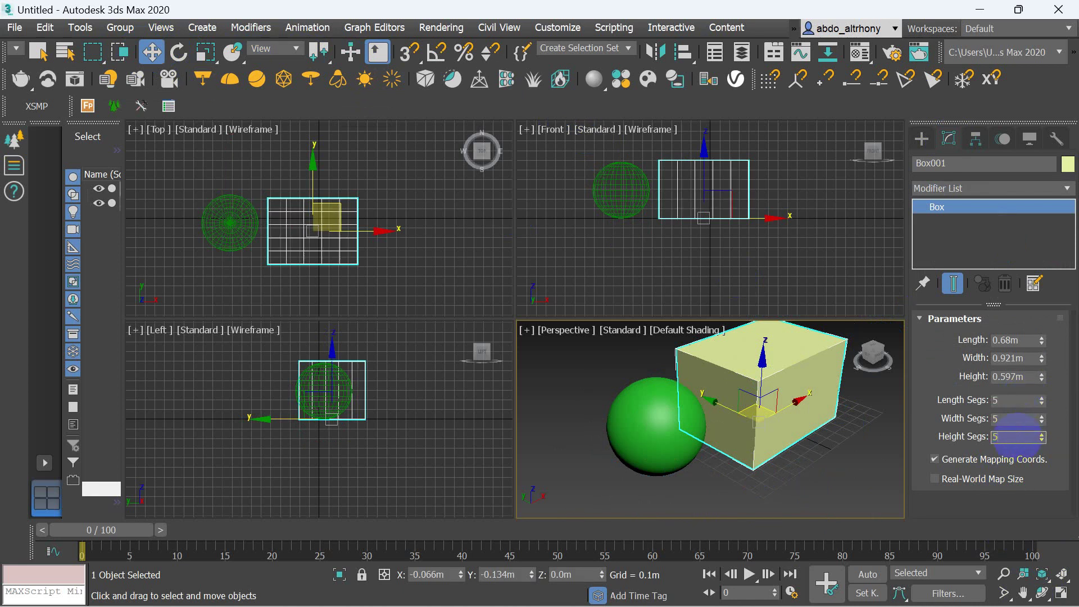
{"action": "left_click", "coordinate": [979, 453]}
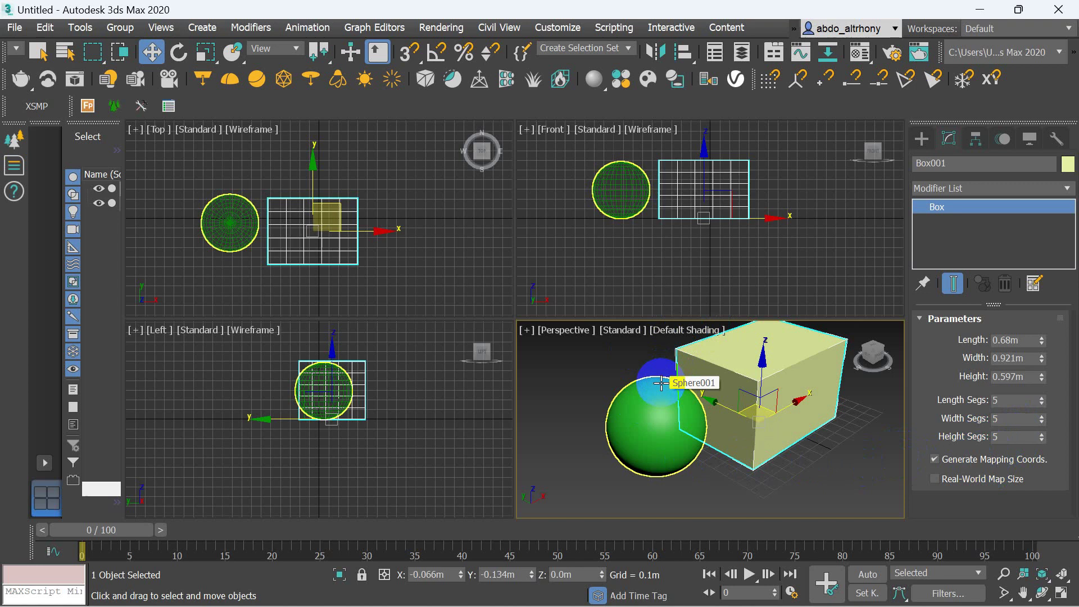
Turn on Edged Faces in the Perspective view and maximize it to fill the workspace.
{"action": "key", "text": "F4"}
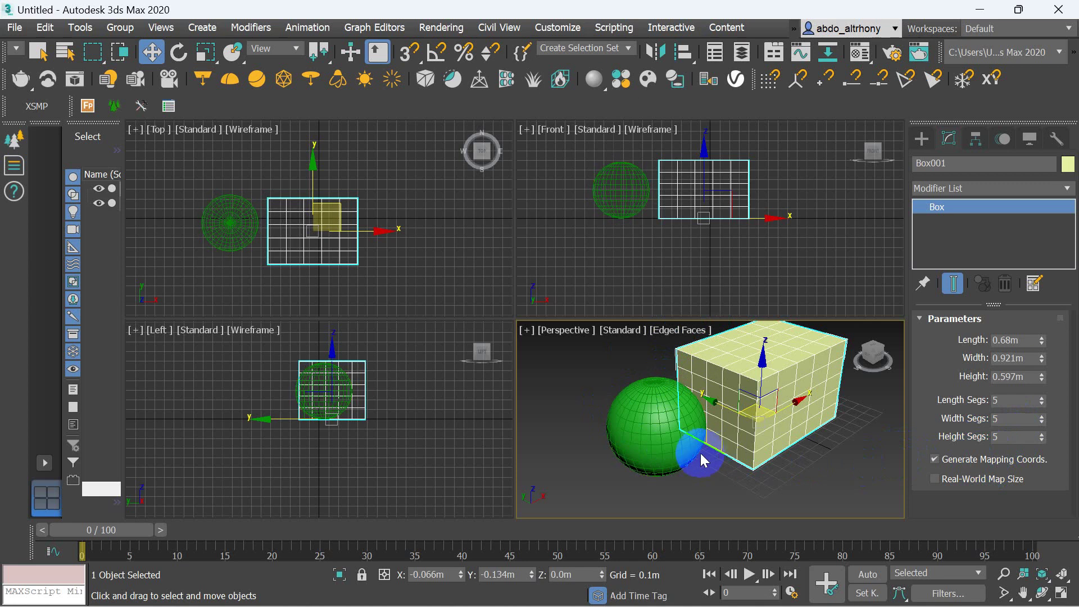
{"action": "scroll", "coordinate": [703, 459], "scroll_direction": "up", "scroll_amount": 3}
{"action": "scroll", "coordinate": [766, 455], "scroll_direction": "down", "scroll_amount": 3}
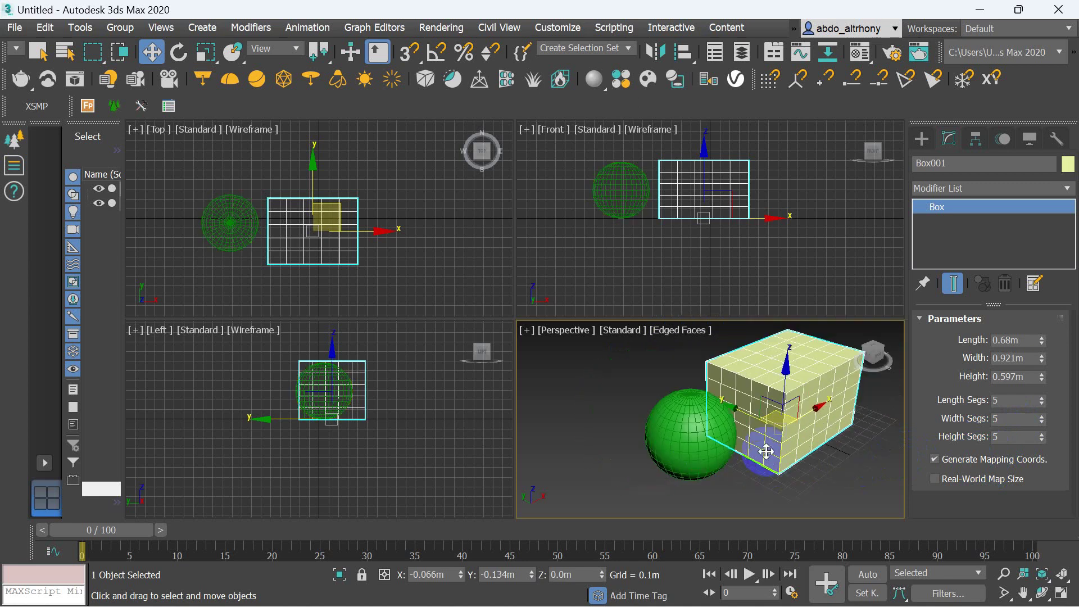
{"action": "scroll", "coordinate": [766, 452], "scroll_direction": "up", "scroll_amount": 2}
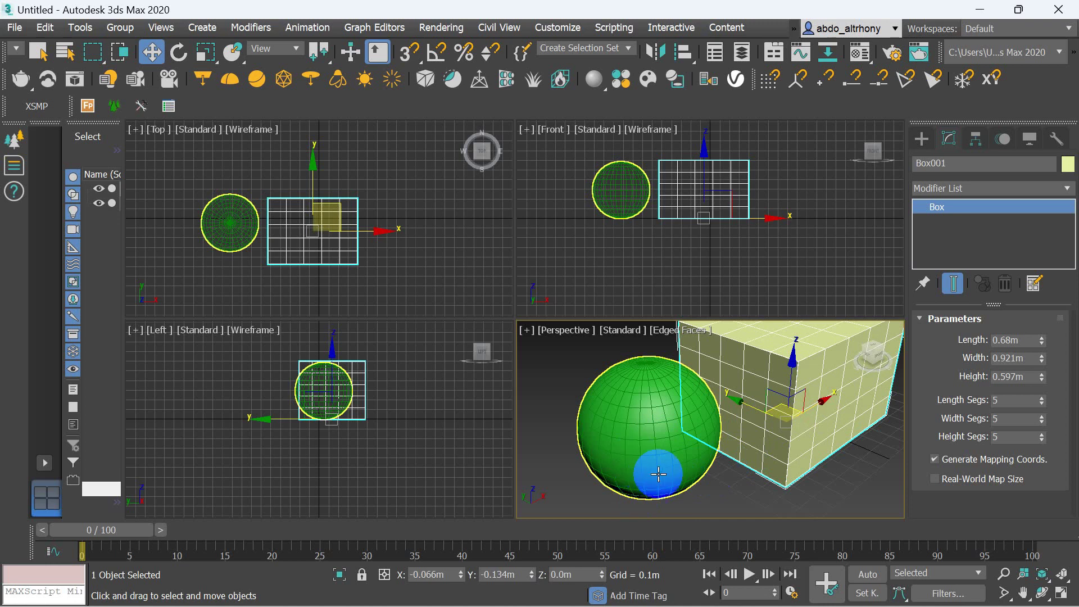
{"action": "left_click", "coordinate": [1060, 595]}
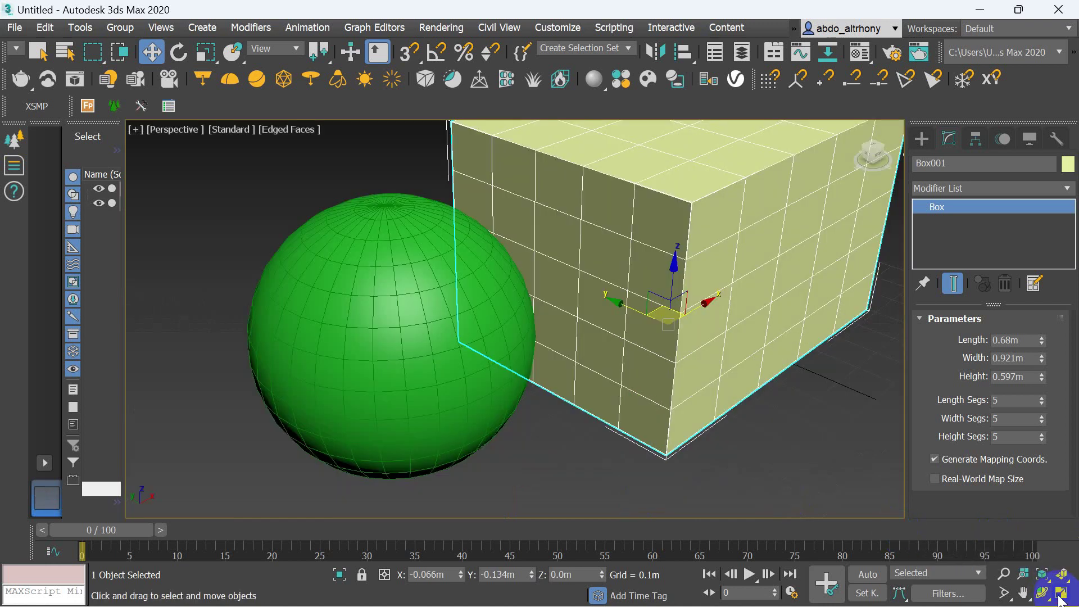
{"action": "scroll", "coordinate": [493, 455], "scroll_direction": "down", "scroll_amount": 3}
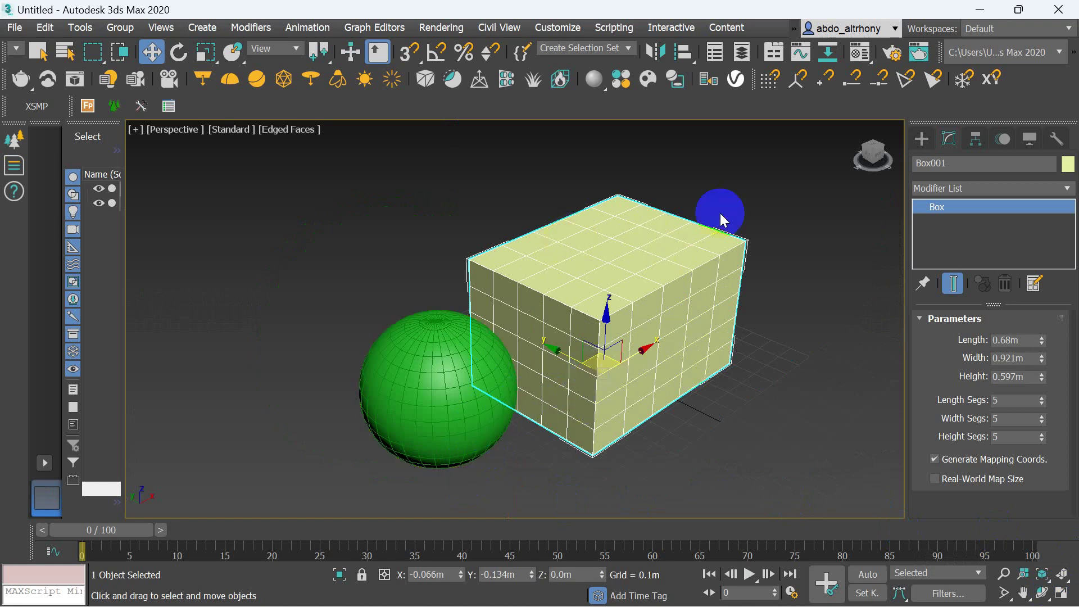
Convert the box and the sphere to Editable Poly, leaving the box selected.
{"action": "right_click", "coordinate": [647, 289]}
{"action": "mouse_move", "coordinate": [683, 465]}
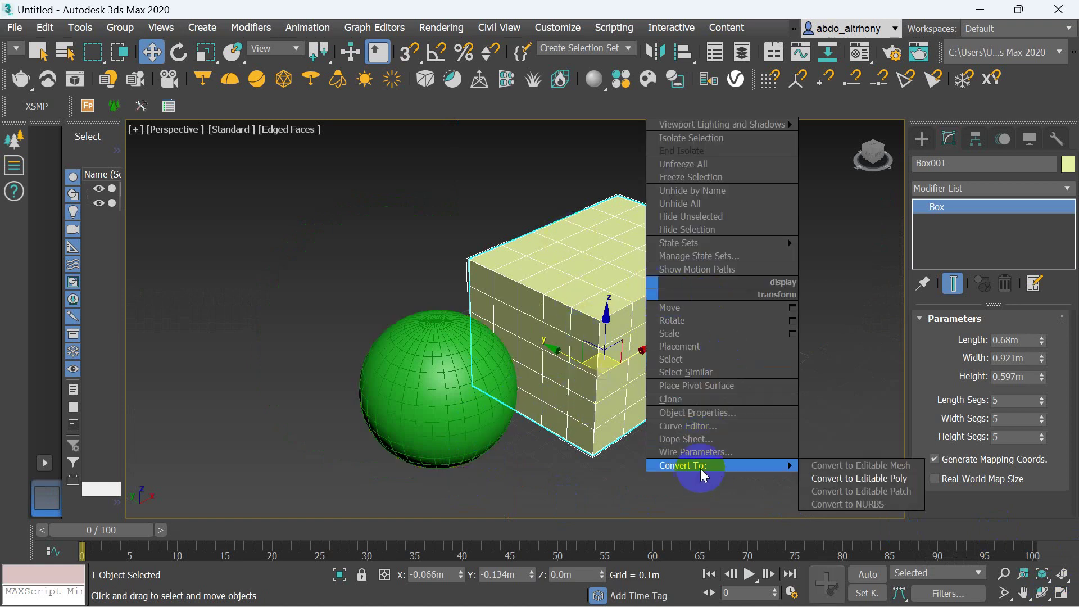
{"action": "left_click", "coordinate": [864, 477]}
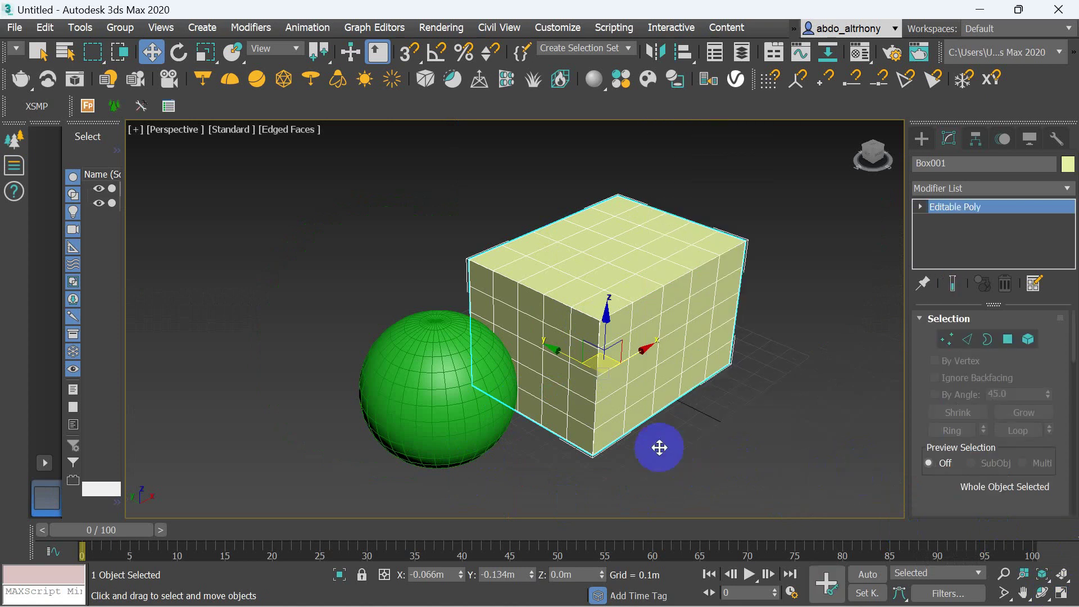
{"action": "left_click", "coordinate": [468, 421]}
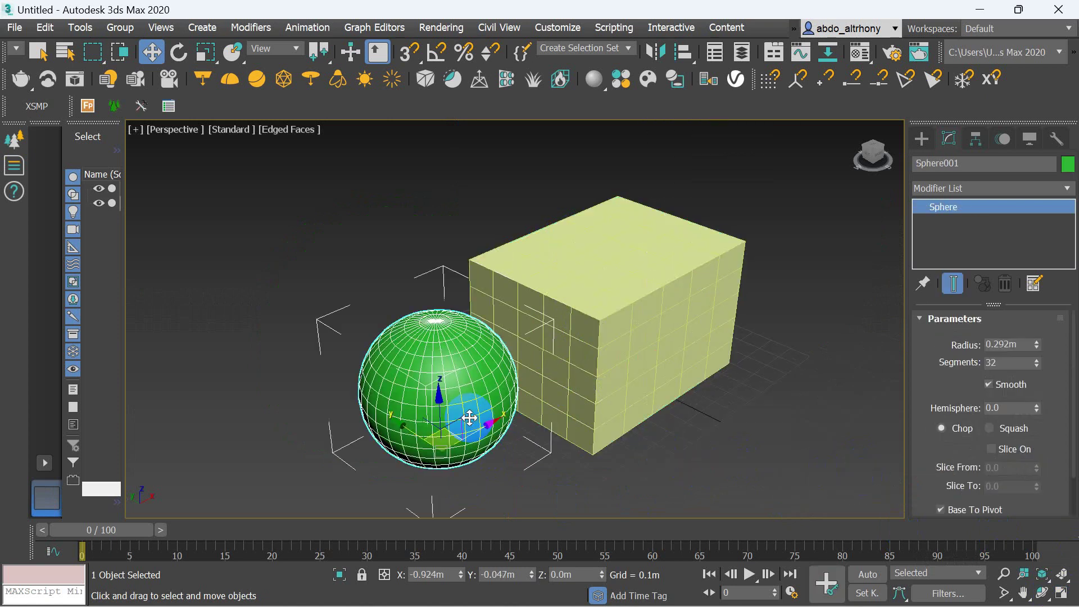
{"action": "right_click", "coordinate": [447, 410]}
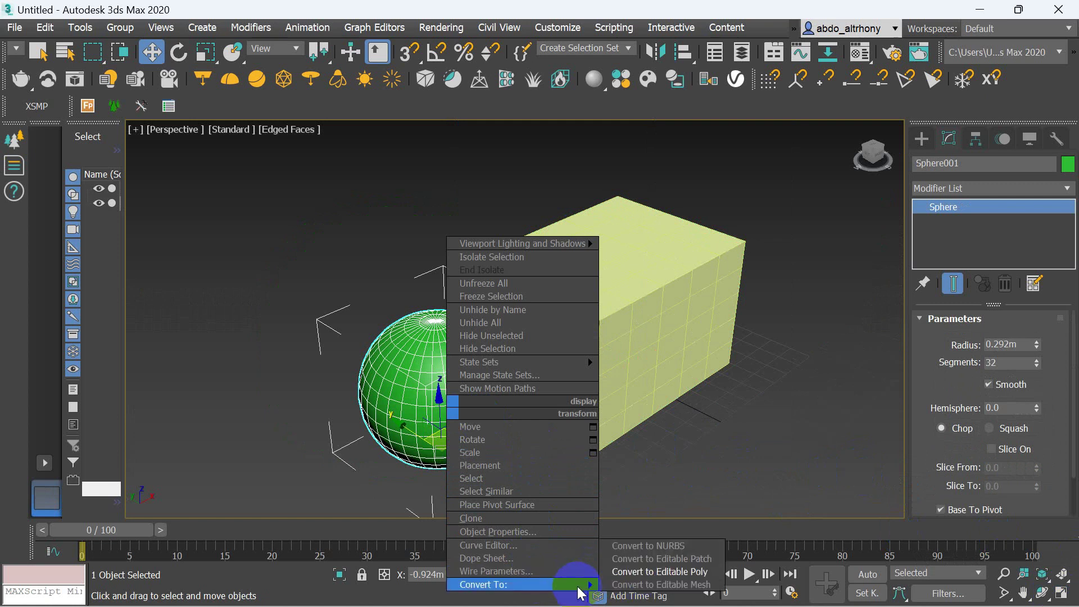
{"action": "left_click", "coordinate": [655, 584]}
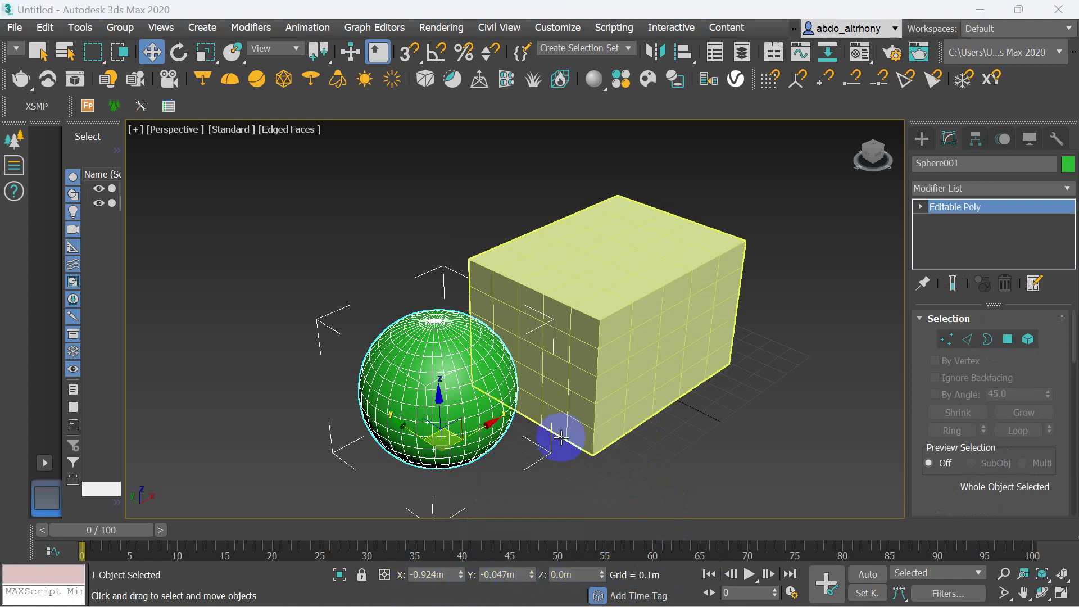
{"action": "left_click", "coordinate": [608, 367]}
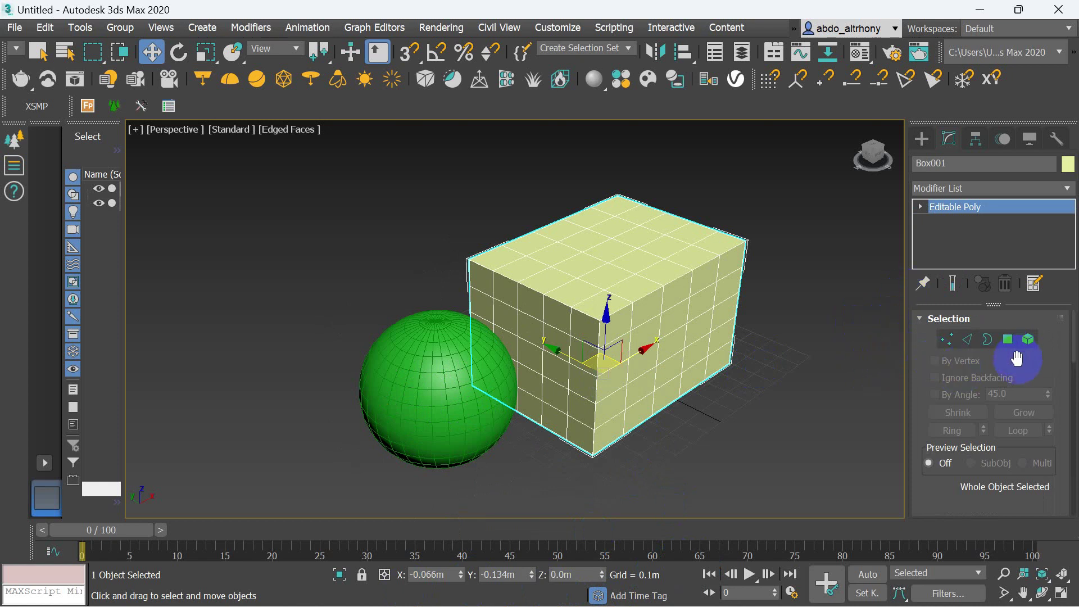
Enter the box's Polygon sub-object level and pick Hinge From Edge under Edit Polygons.
{"action": "mouse_move", "coordinate": [1036, 429]}
{"action": "left_mouse_down"}
{"action": "mouse_move", "coordinate": [1026, 315]}
{"action": "mouse_move", "coordinate": [986, 481]}
{"action": "left_mouse_up"}
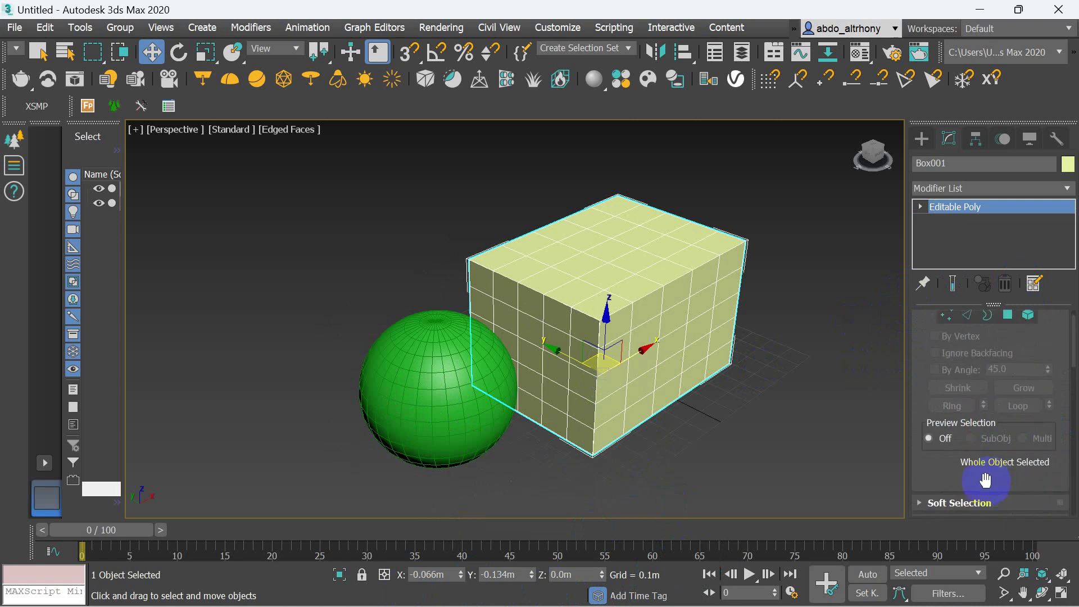
{"action": "left_click", "coordinate": [920, 207]}
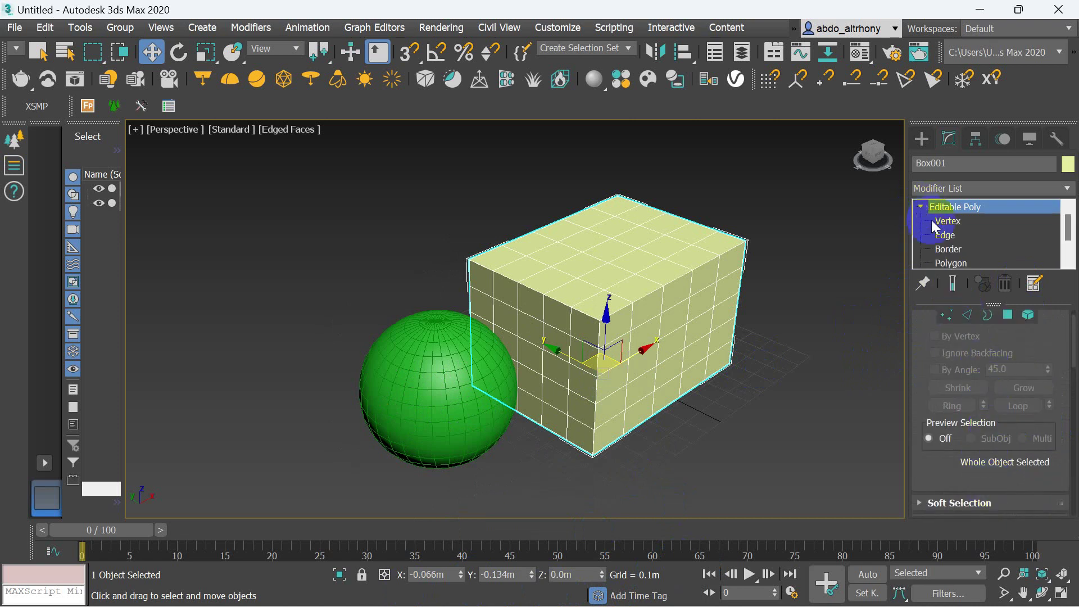
{"action": "left_click", "coordinate": [951, 263]}
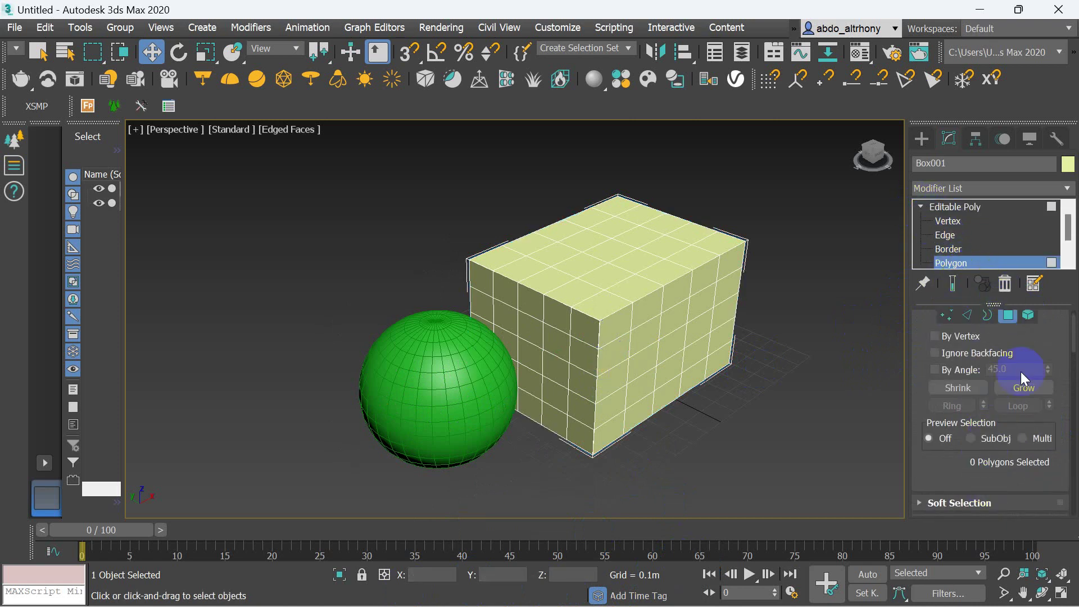
{"action": "scroll", "coordinate": [967, 442], "scroll_direction": "down", "scroll_amount": 2}
{"action": "scroll", "coordinate": [966, 442], "scroll_direction": "down", "scroll_amount": 2}
{"action": "scroll", "coordinate": [967, 441], "scroll_direction": "down", "scroll_amount": 2}
{"action": "scroll", "coordinate": [970, 440], "scroll_direction": "down", "scroll_amount": 2}
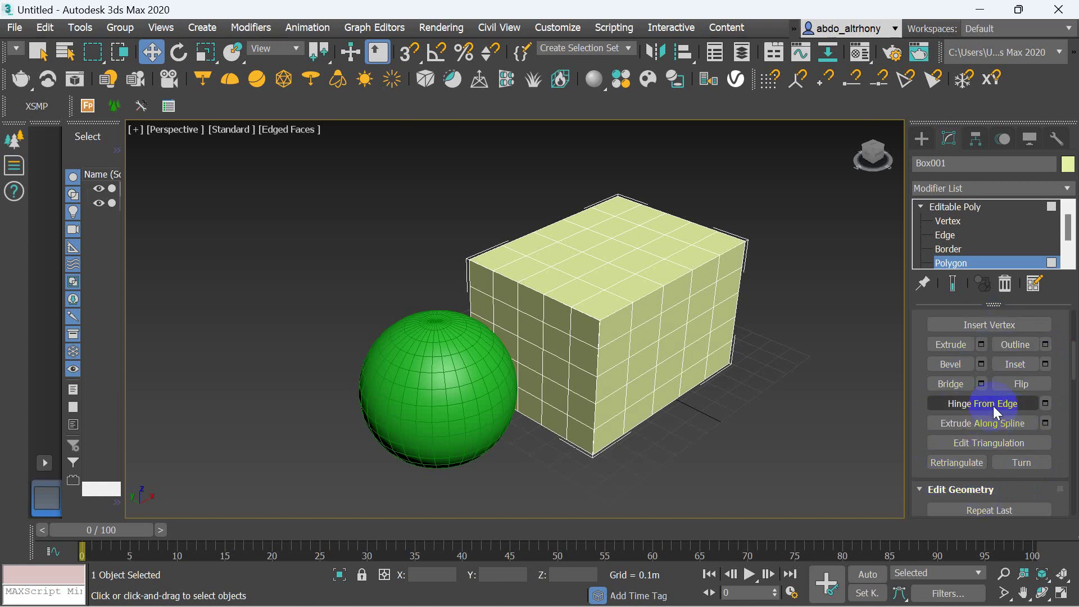
{"action": "left_click", "coordinate": [949, 404]}
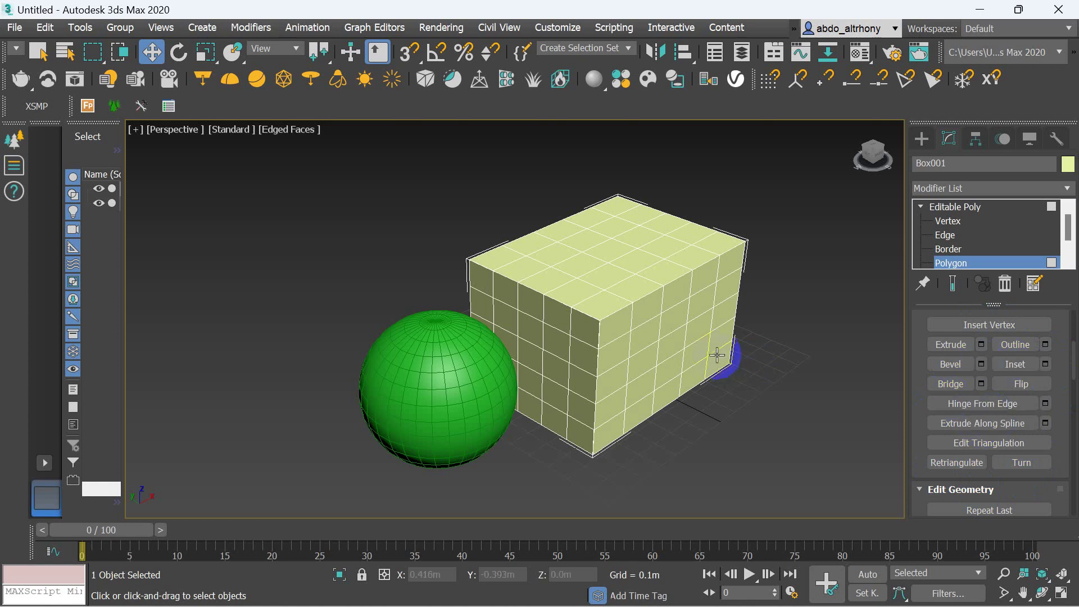
{"action": "scroll", "coordinate": [714, 354], "scroll_direction": "up", "scroll_amount": 3}
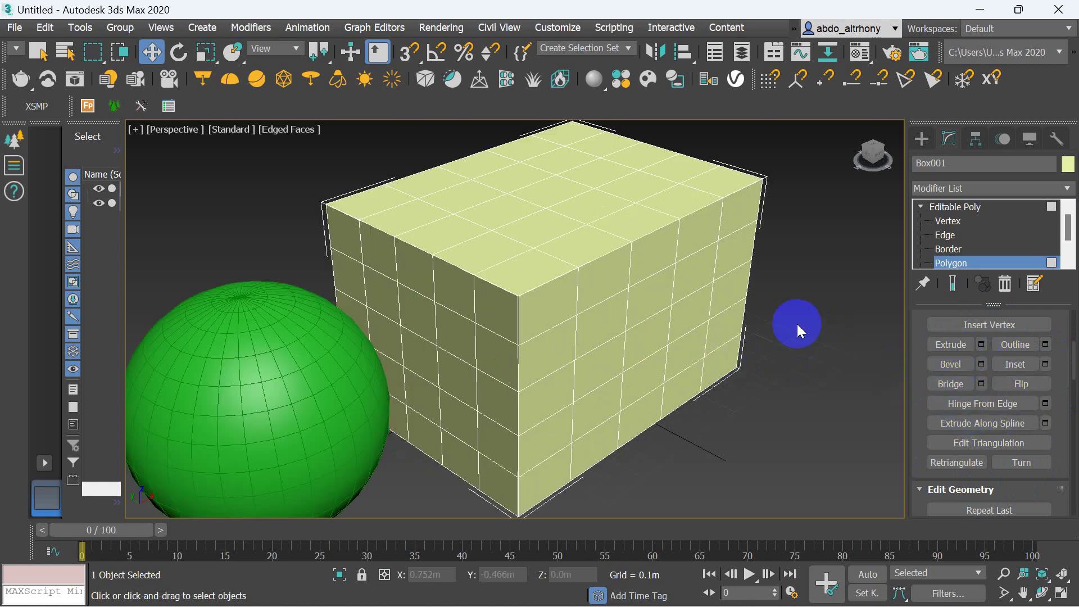
Extrude a row of three right-face polygons 0.1m along Local Normal.
{"action": "left_click", "coordinate": [692, 311]}
{"action": "left_click", "coordinate": [646, 321], "text": "ctrl"}
{"action": "left_click", "coordinate": [601, 360], "text": "ctrl"}
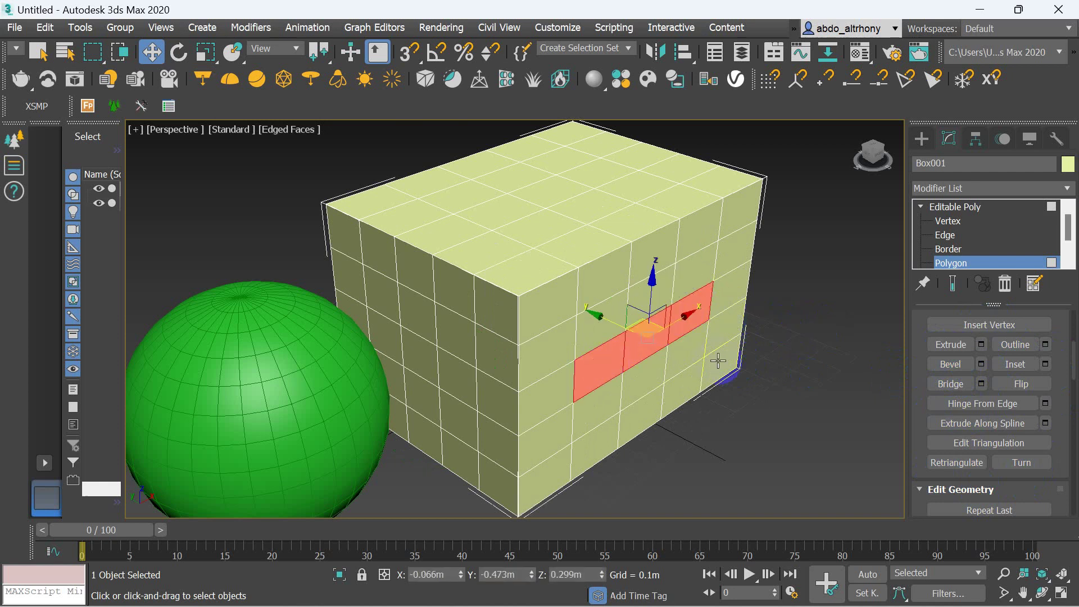
{"action": "left_click", "coordinate": [982, 344]}
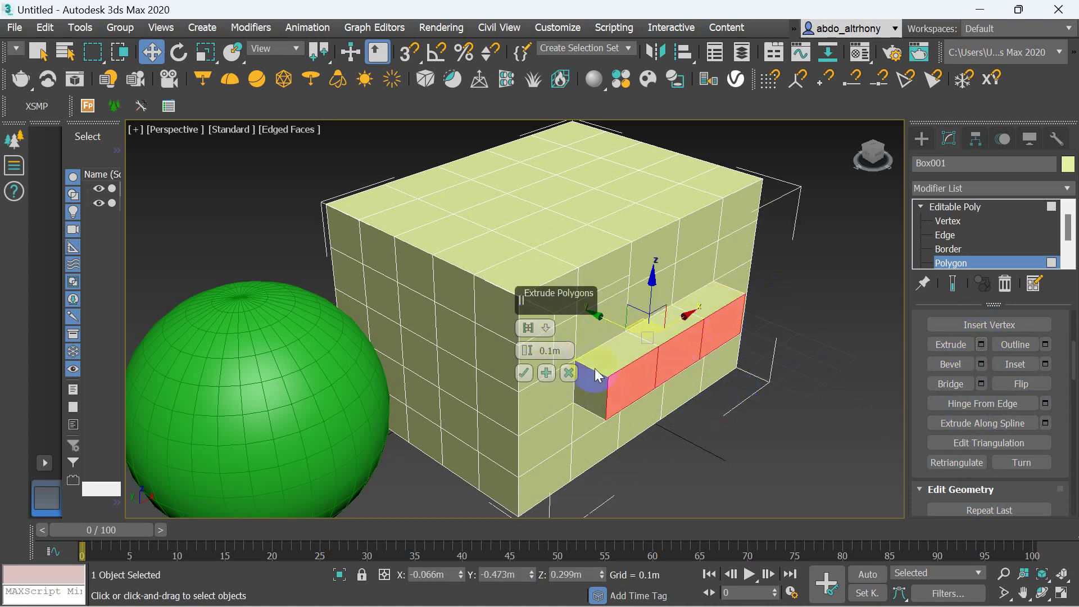
{"action": "left_click", "coordinate": [528, 328]}
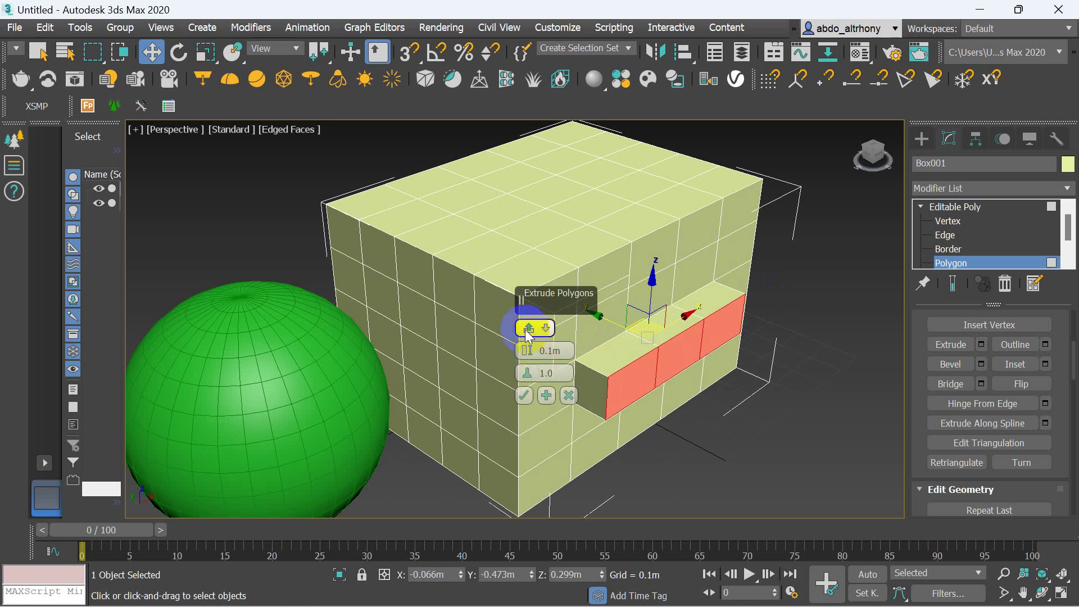
{"action": "left_click_drag", "start_coordinate": [528, 330], "coordinate": [570, 344]}
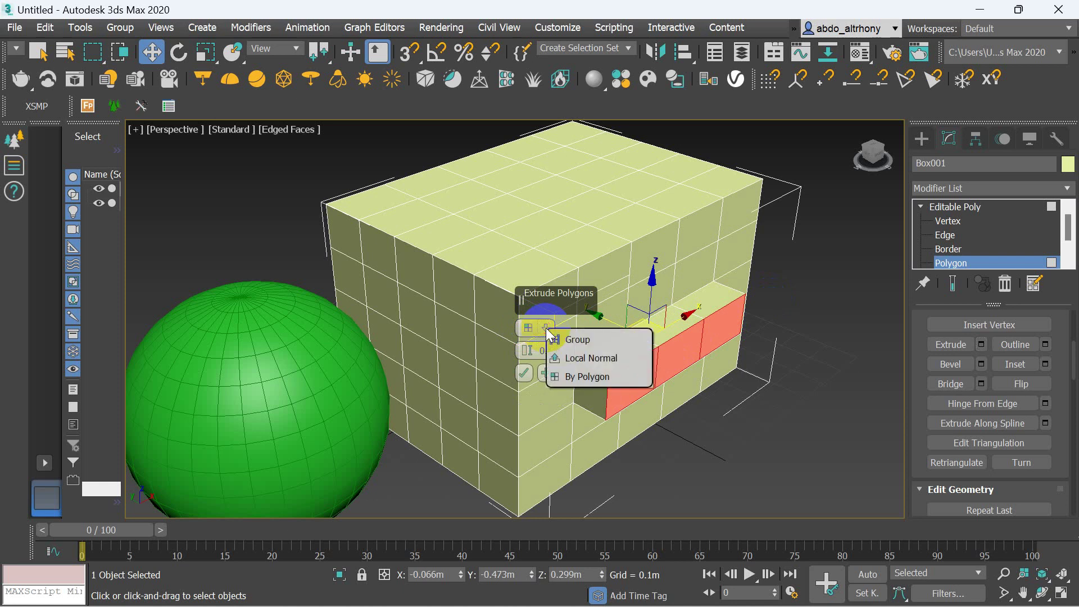
{"action": "left_click", "coordinate": [579, 340]}
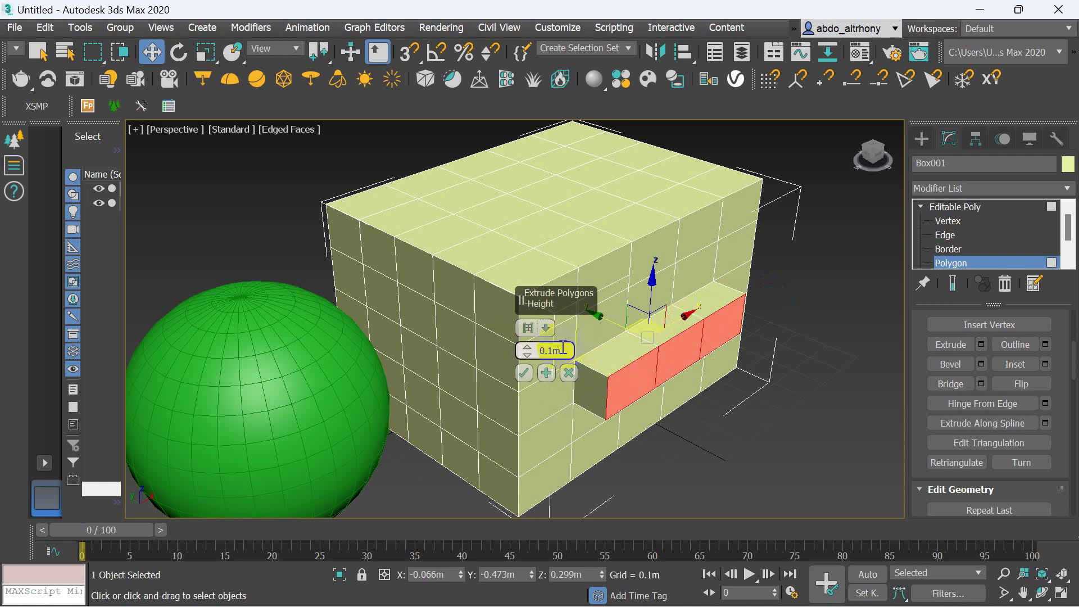
{"action": "left_click", "coordinate": [547, 330]}
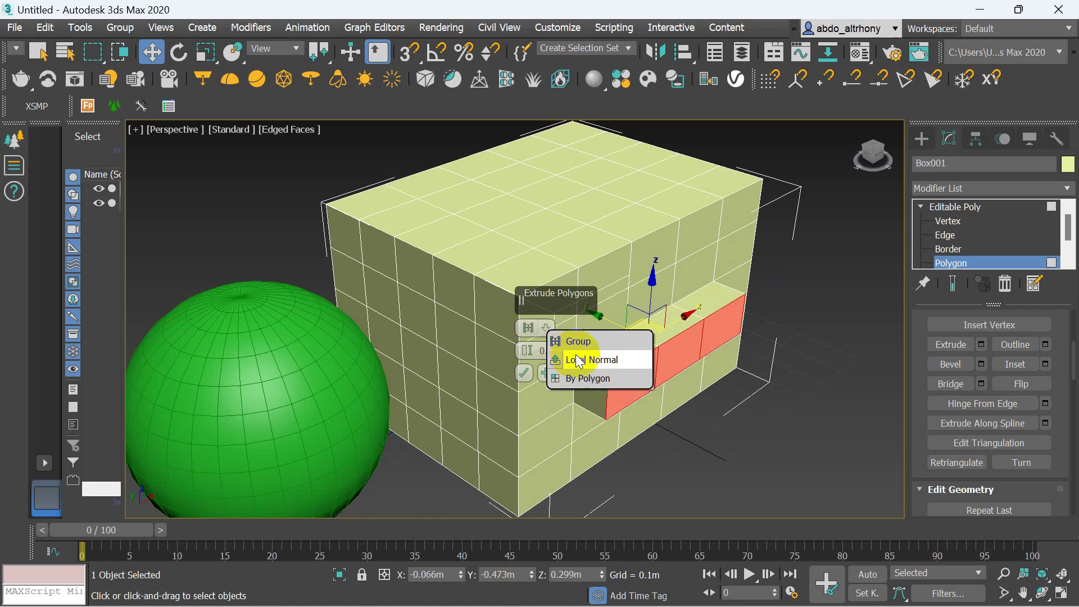
{"action": "left_click", "coordinate": [590, 360]}
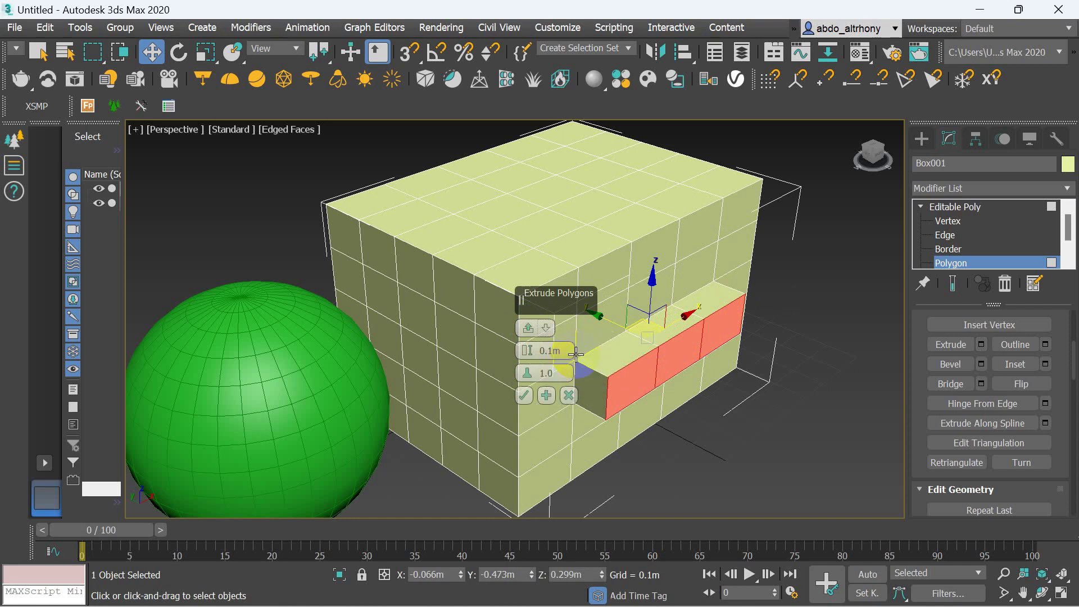
{"action": "left_click", "coordinate": [525, 396]}
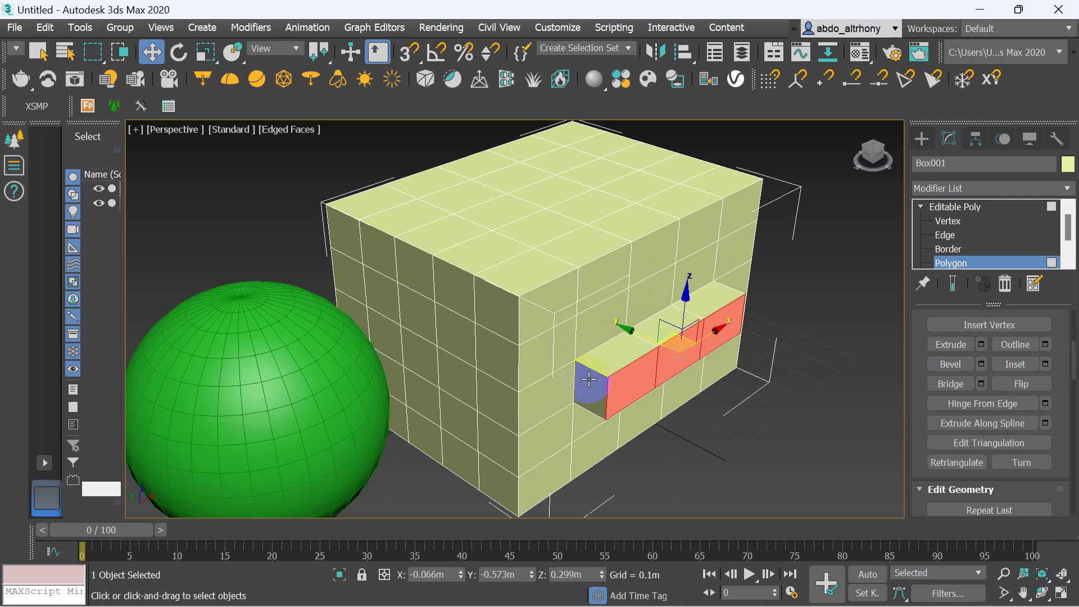
Try a By Polygon extrusion, then undo the extrusions so the right face is flat.
{"action": "left_click", "coordinate": [982, 345]}
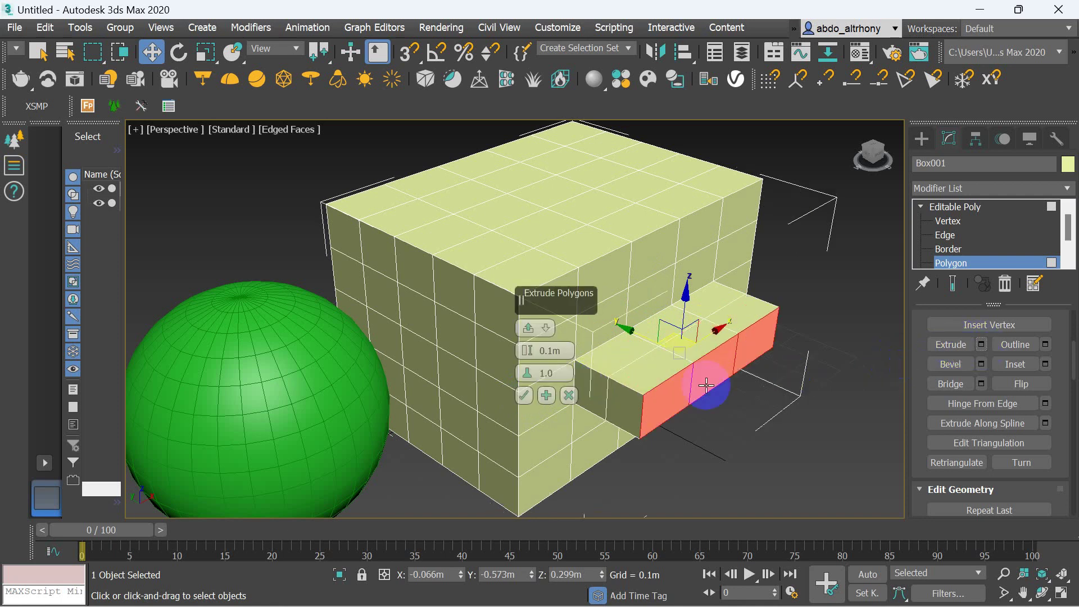
{"action": "left_click", "coordinate": [539, 341]}
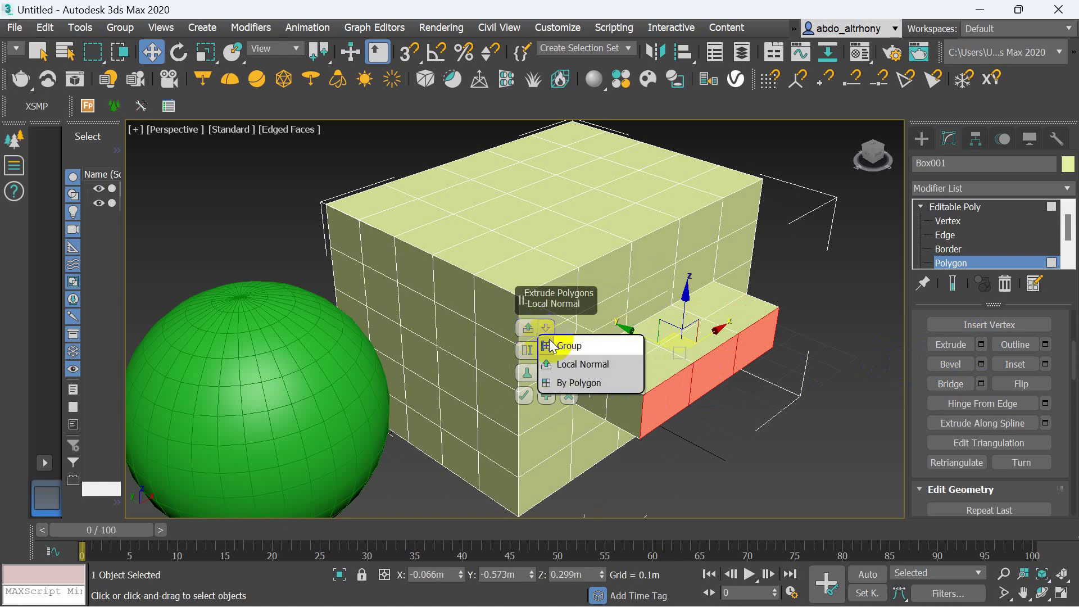
{"action": "left_click", "coordinate": [557, 378]}
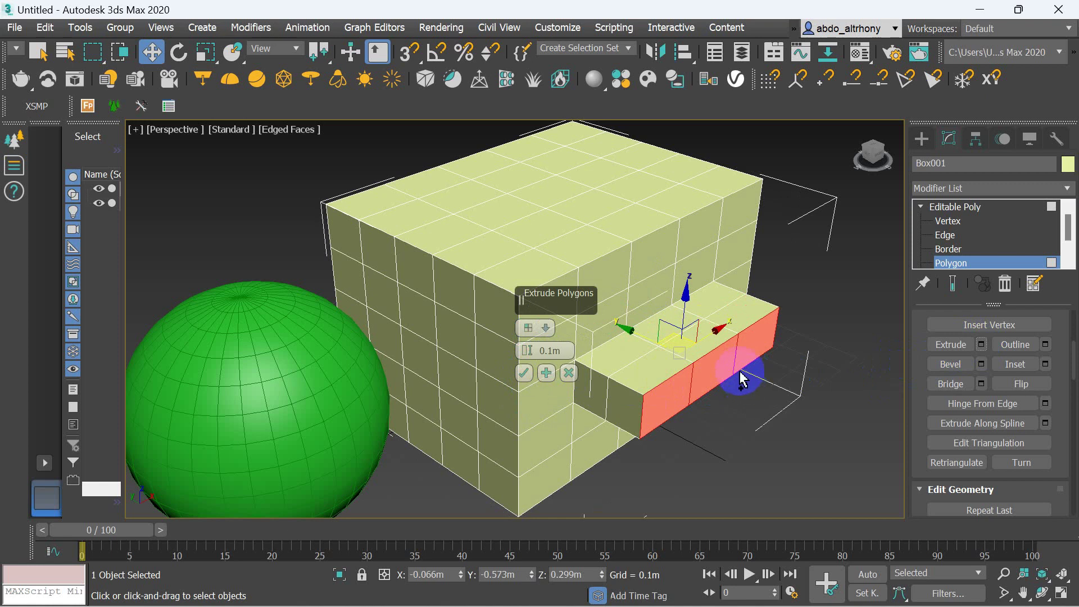
{"action": "key", "text": "ctrl+z"}
{"action": "key", "text": "ctrl+z"}
{"action": "key", "text": "ctrl+z"}
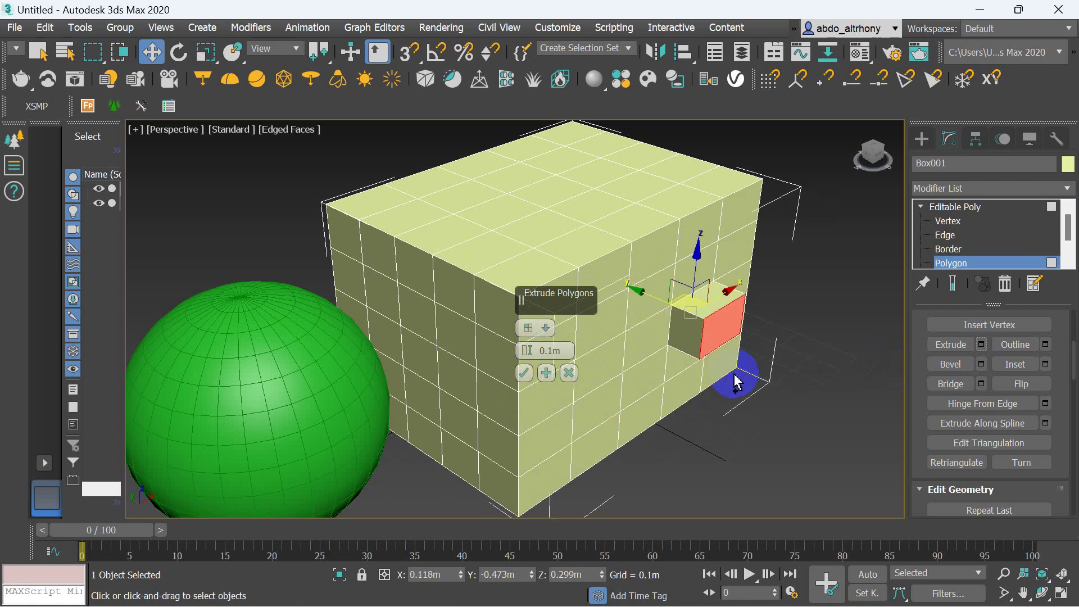
{"action": "key", "text": "ctrl+z"}
{"action": "left_click", "coordinate": [569, 373]}
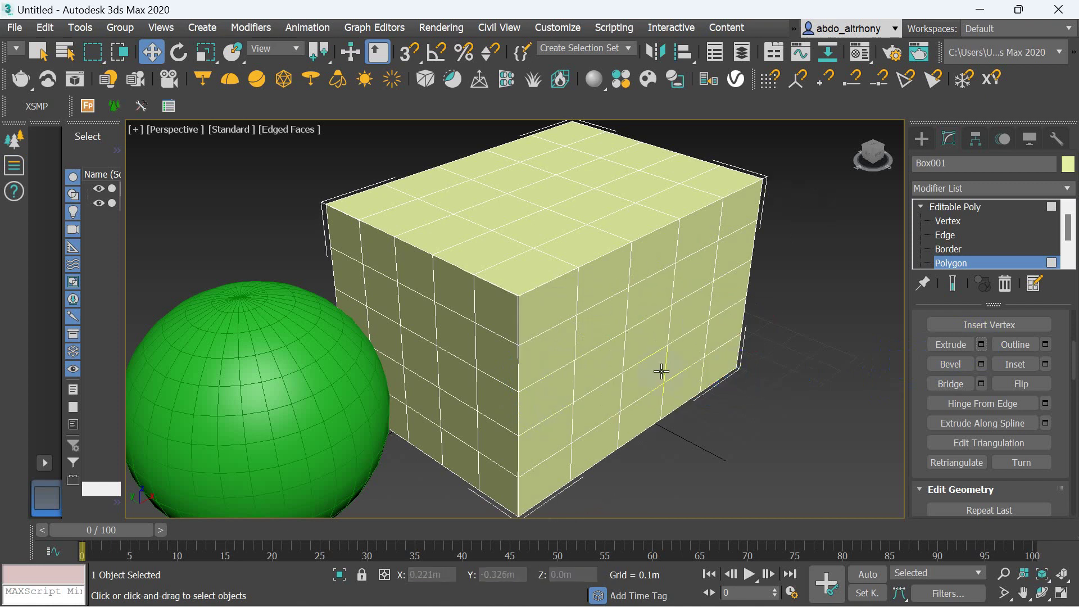
Reselect a row of three right-face polygons, preview a By Polygon extrusion, and cancel it.
{"action": "left_click", "coordinate": [689, 321]}
{"action": "left_click_drag", "start_coordinate": [690, 321], "coordinate": [682, 294]}
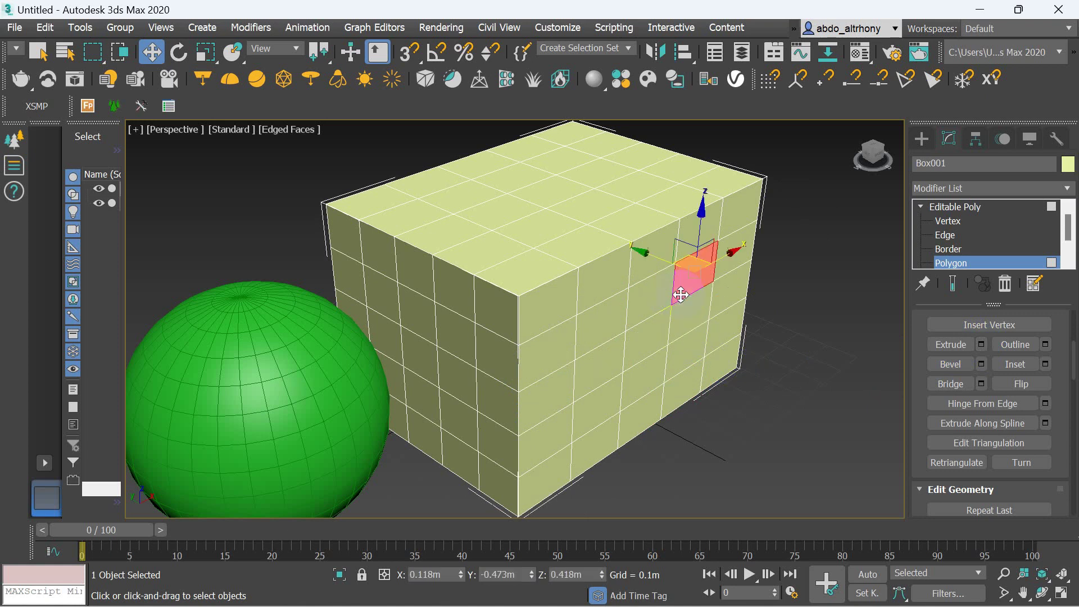
{"action": "left_click", "coordinate": [606, 321], "text": "shift"}
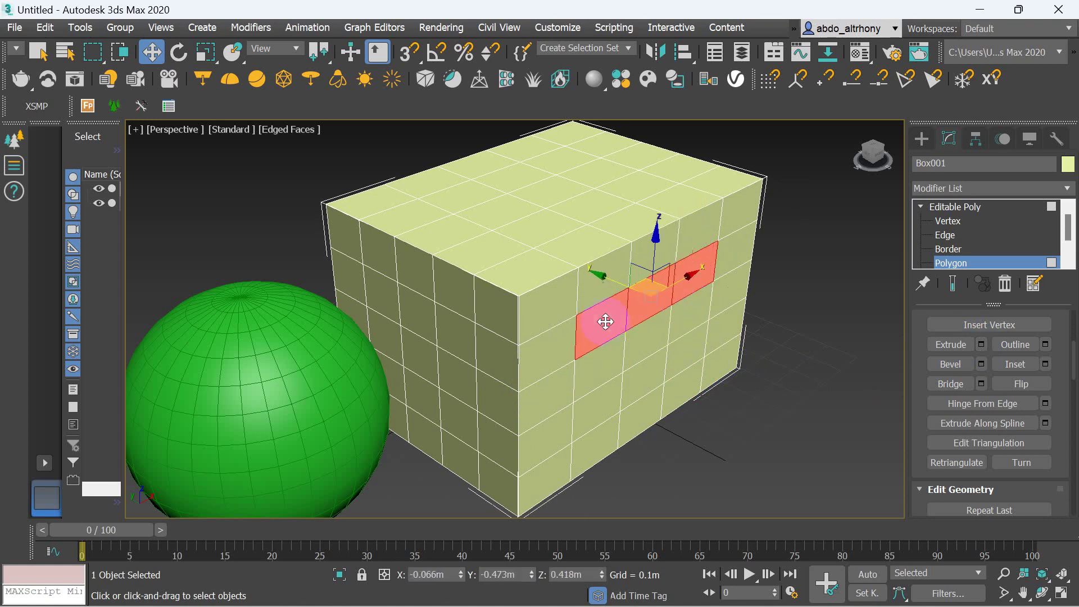
{"action": "left_click", "coordinate": [983, 348]}
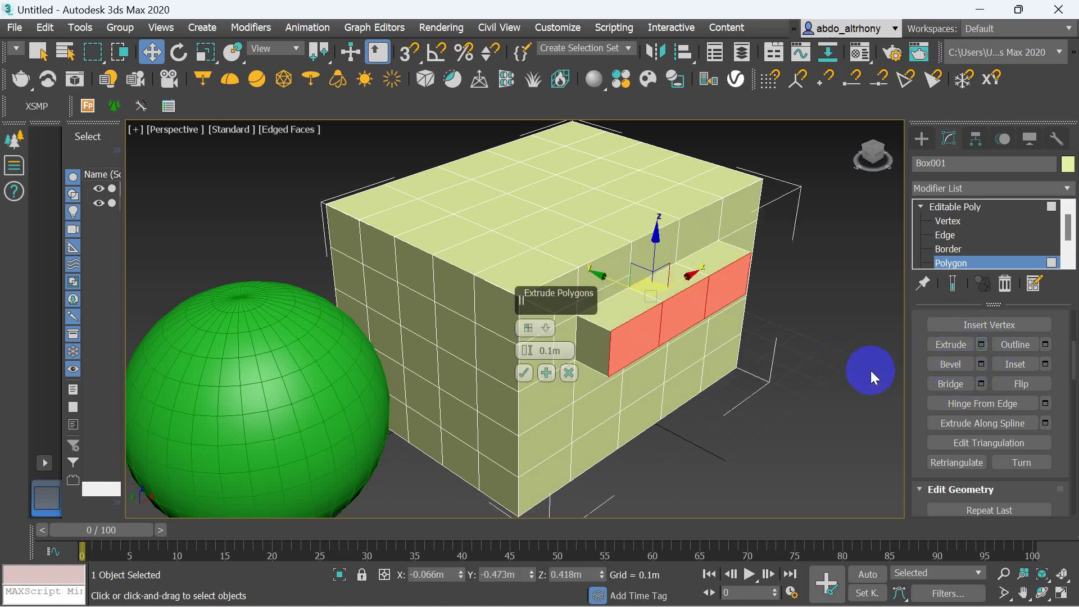
{"action": "left_click", "coordinate": [544, 331]}
{"action": "left_click", "coordinate": [581, 381]}
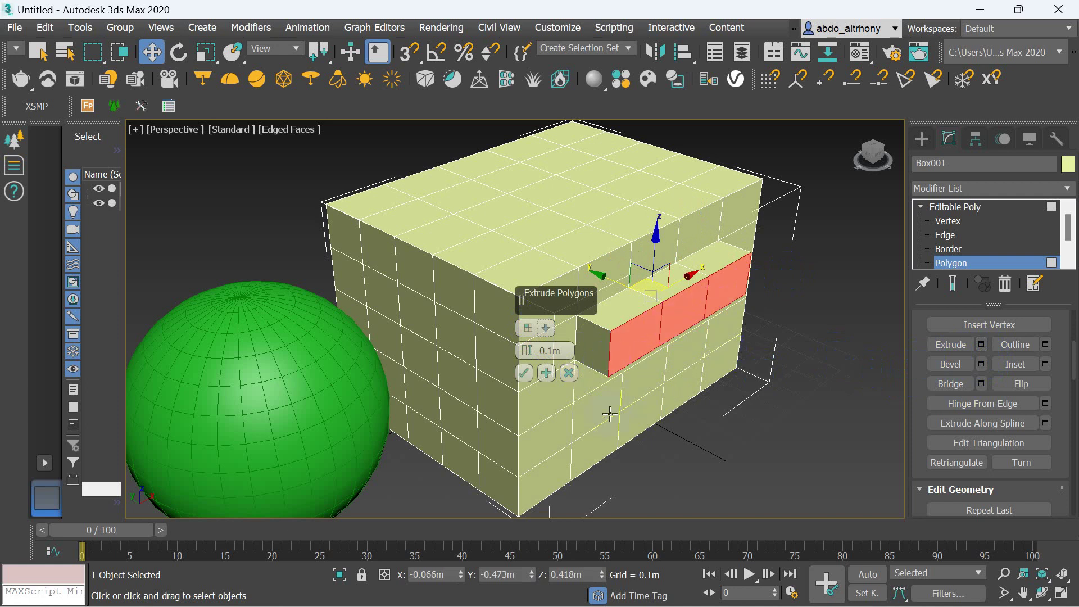
{"action": "left_click", "coordinate": [569, 374]}
{"action": "left_click", "coordinate": [543, 360]}
{"action": "left_click", "coordinate": [506, 374], "text": "ctrl"}
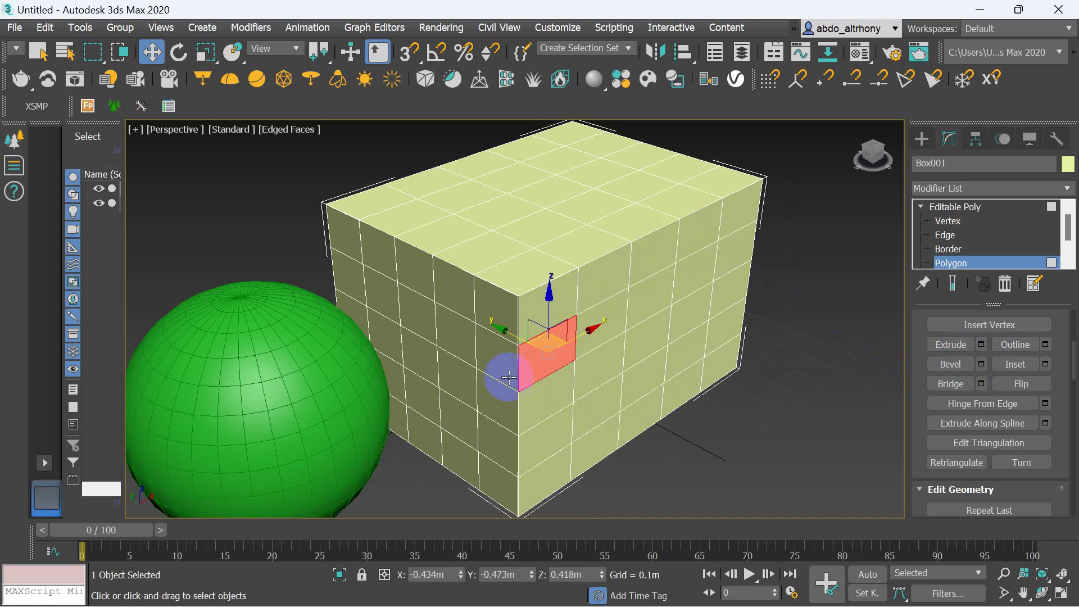
{"action": "left_click", "coordinate": [980, 348]}
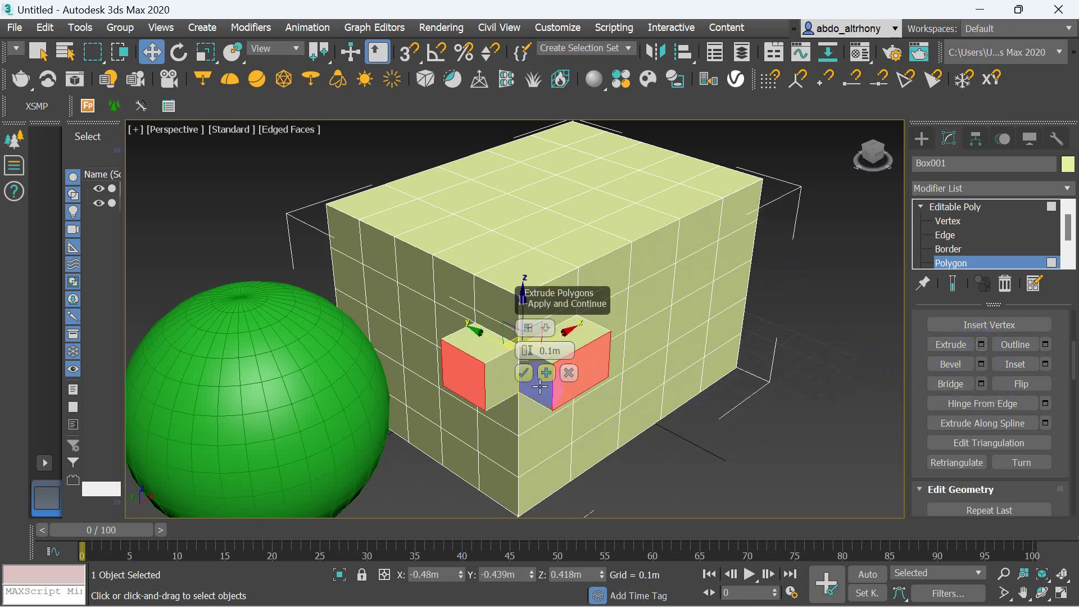
{"action": "left_click", "coordinate": [541, 331]}
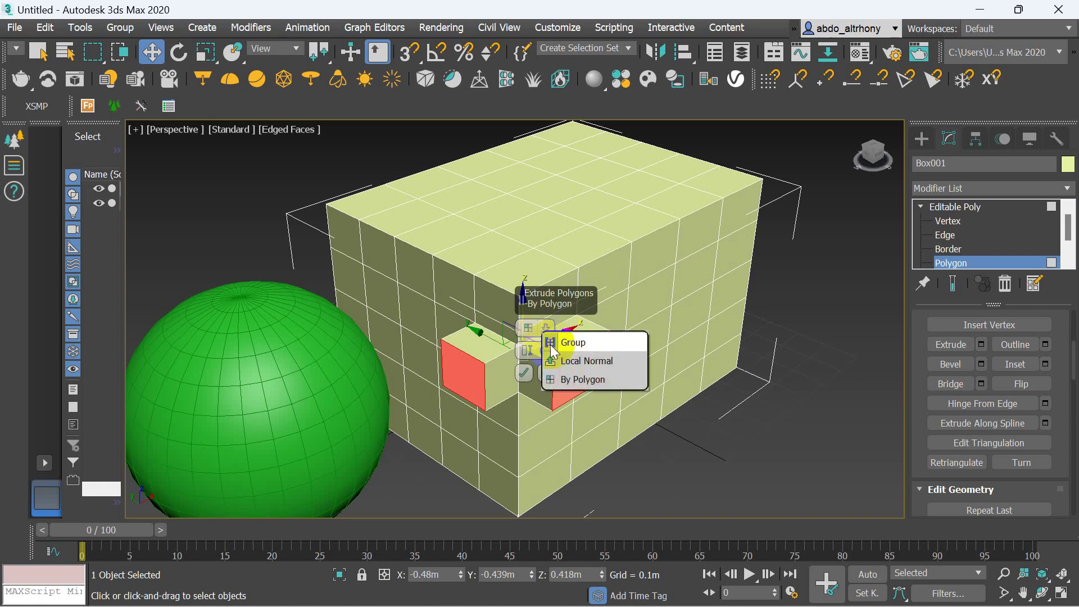
{"action": "left_click", "coordinate": [579, 365]}
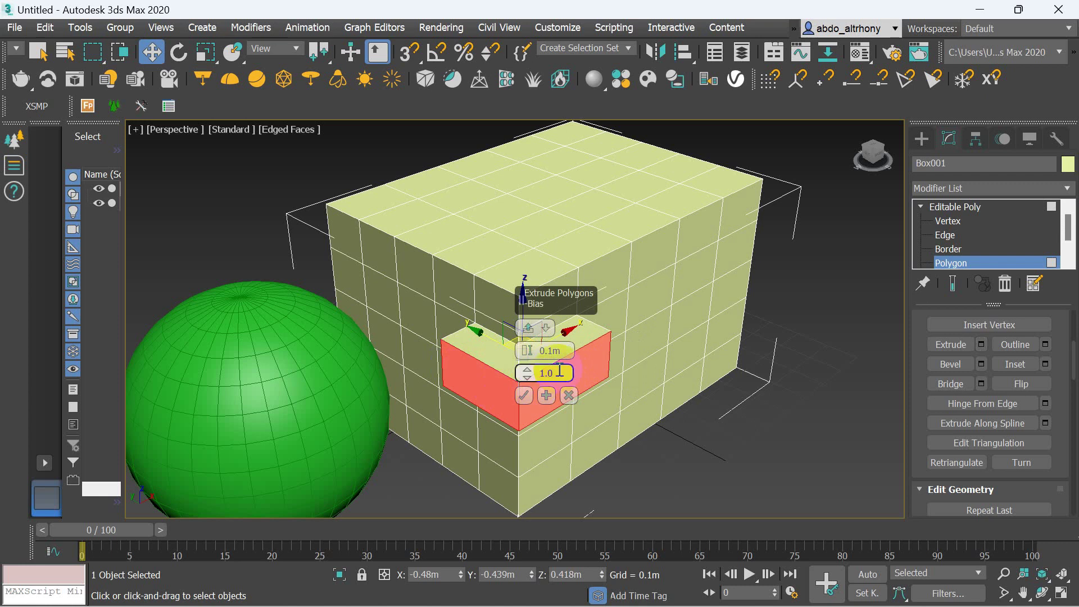
{"action": "left_click", "coordinate": [530, 404]}
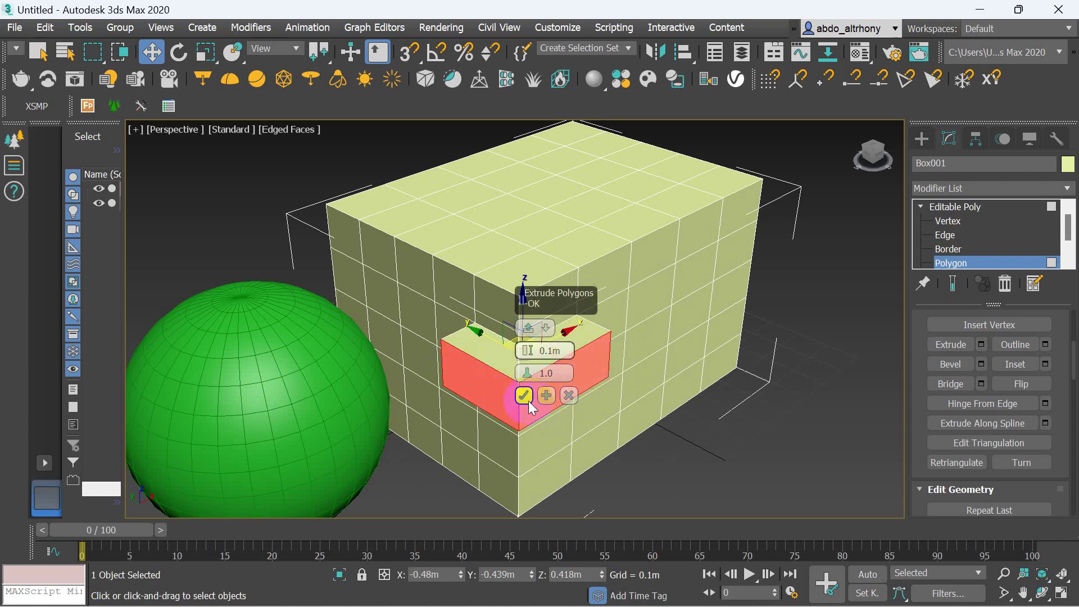
{"action": "left_click", "coordinate": [523, 398]}
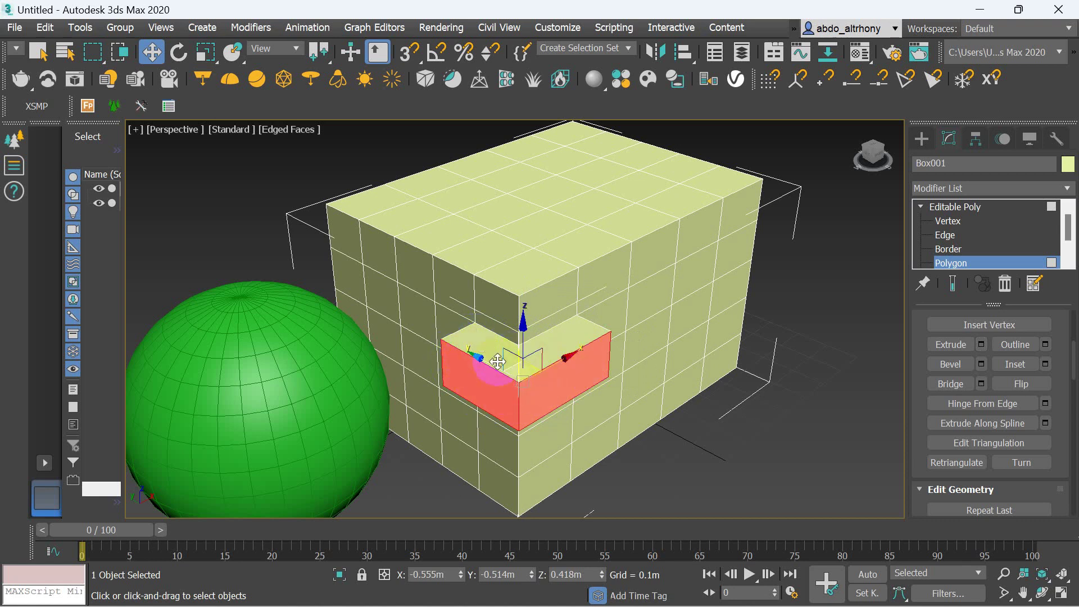
{"action": "left_click", "coordinate": [950, 384]}
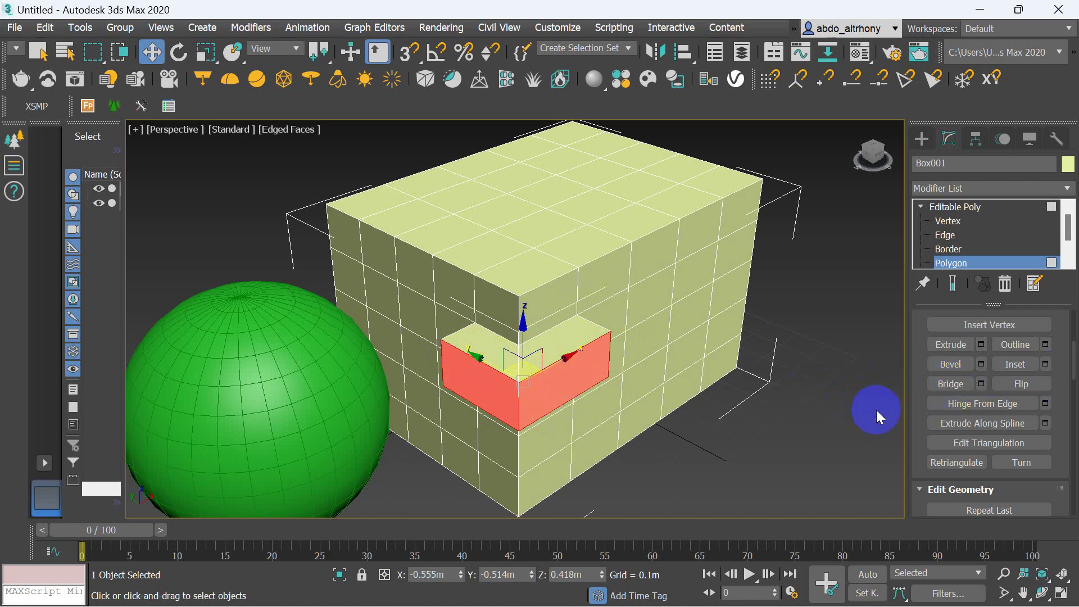
{"action": "key", "text": "ctrl+z"}
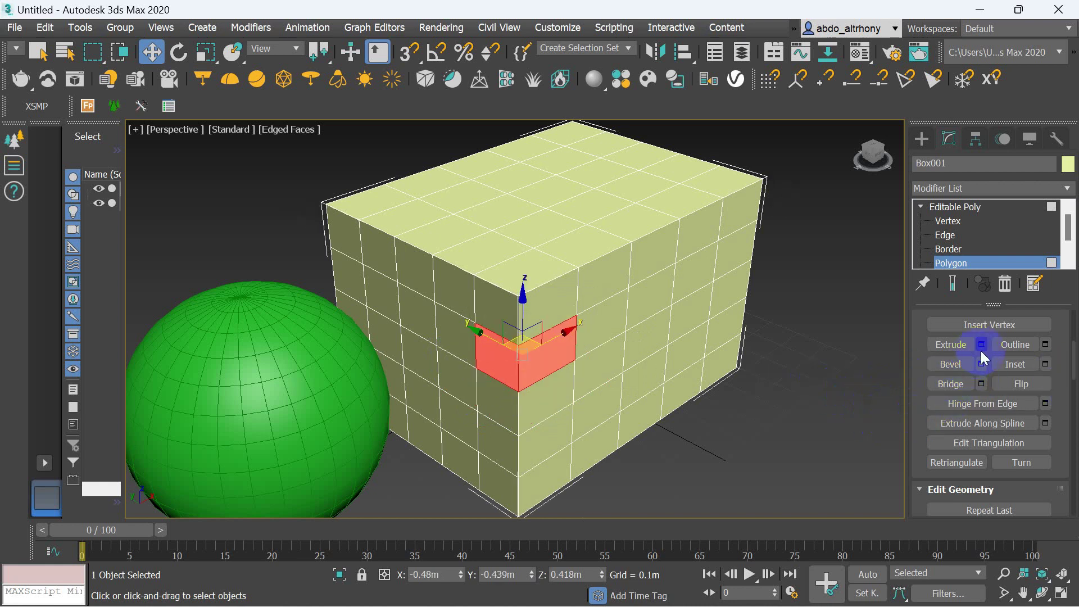
{"action": "left_click", "coordinate": [982, 347]}
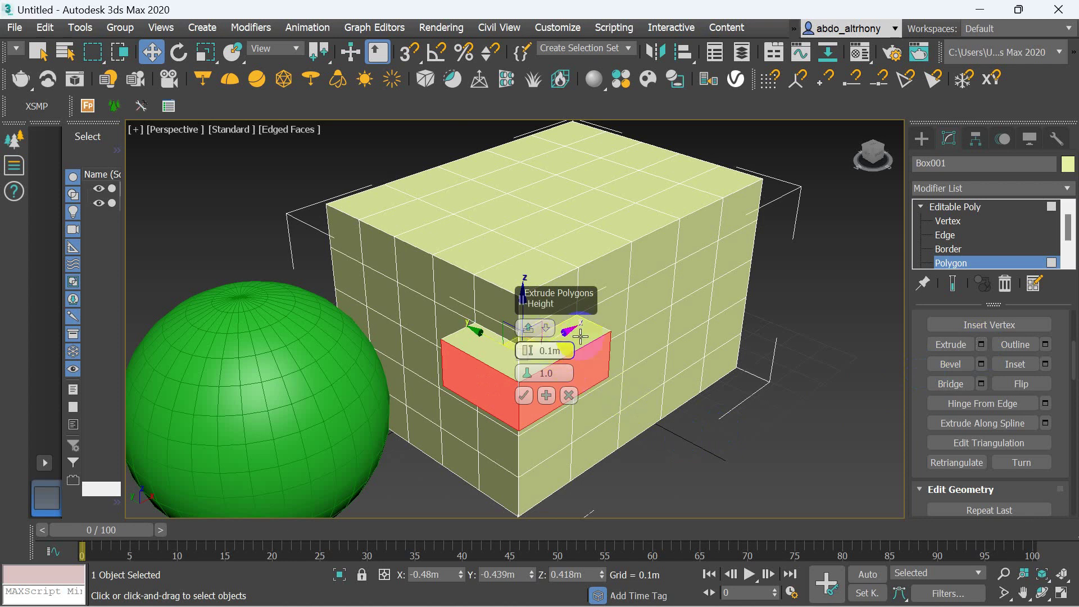
{"action": "left_click", "coordinate": [545, 328]}
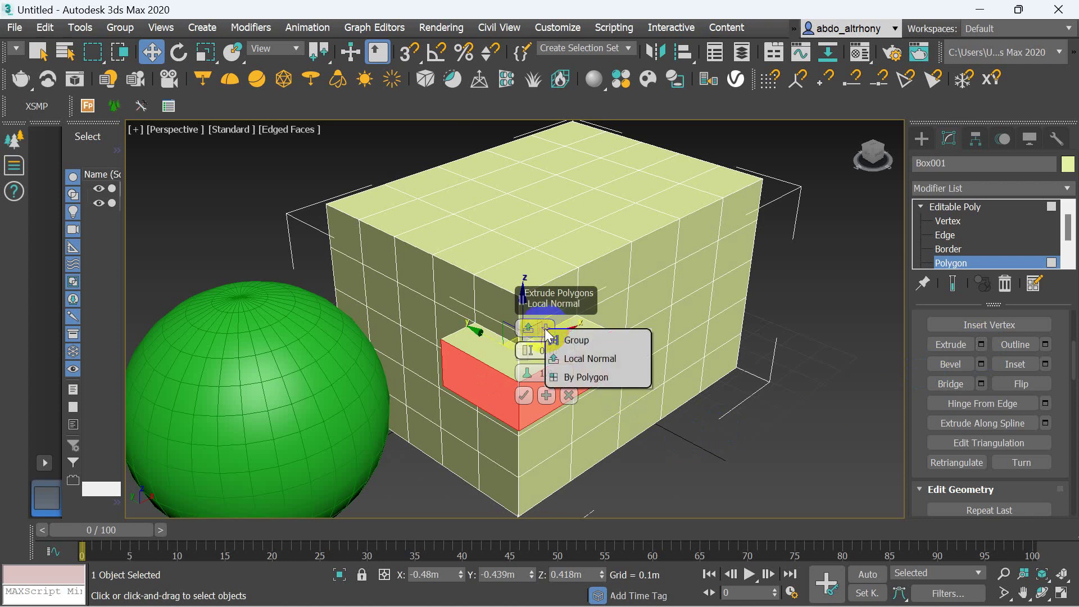
{"action": "left_click", "coordinate": [597, 359]}
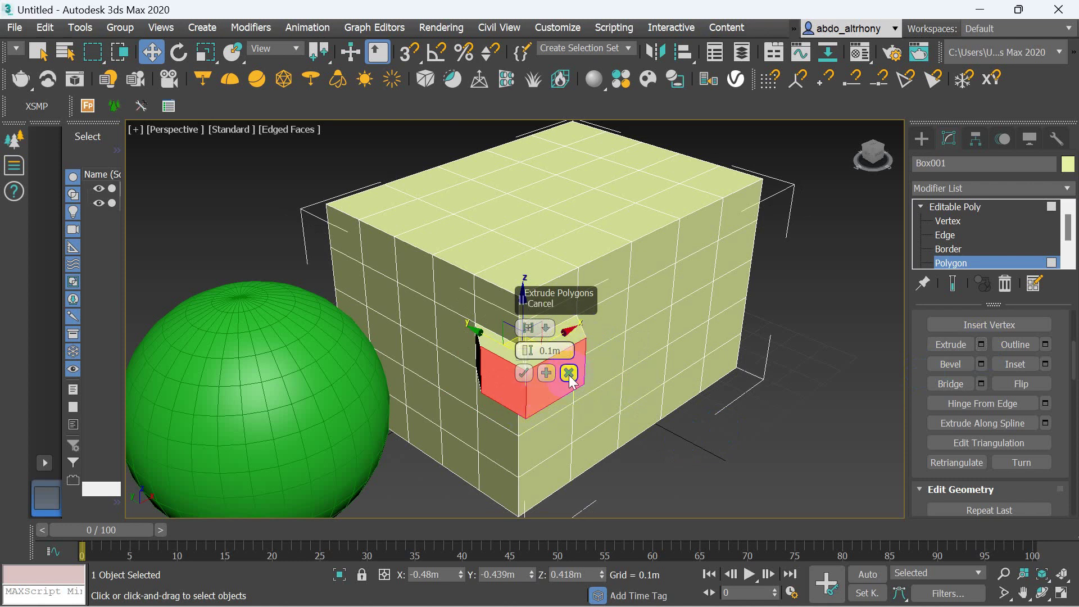
{"action": "scroll", "coordinate": [489, 366], "scroll_direction": "up", "scroll_amount": 2}
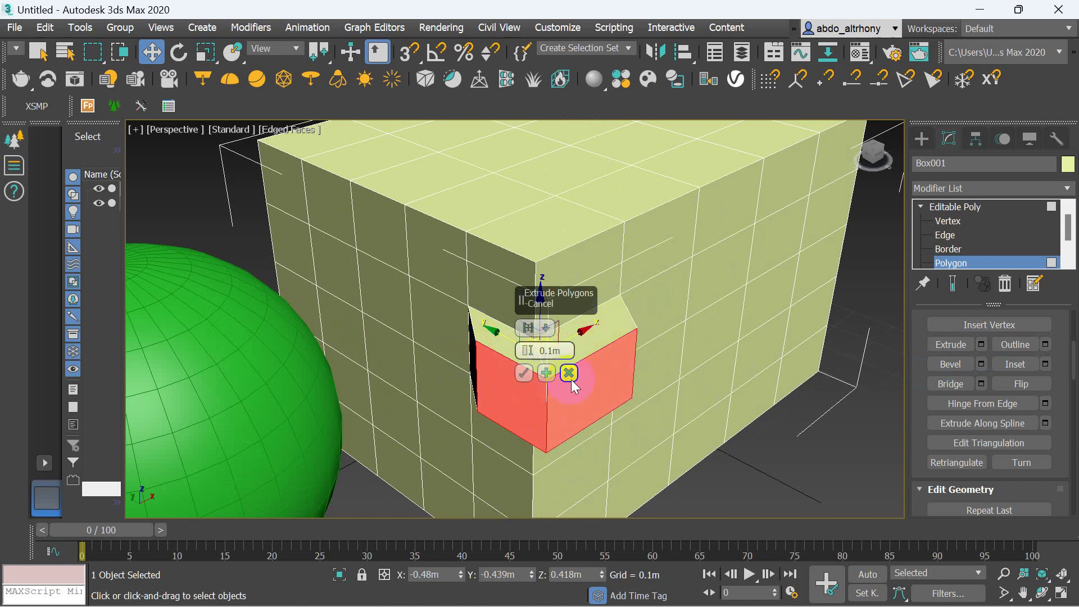
{"action": "left_click", "coordinate": [529, 328]}
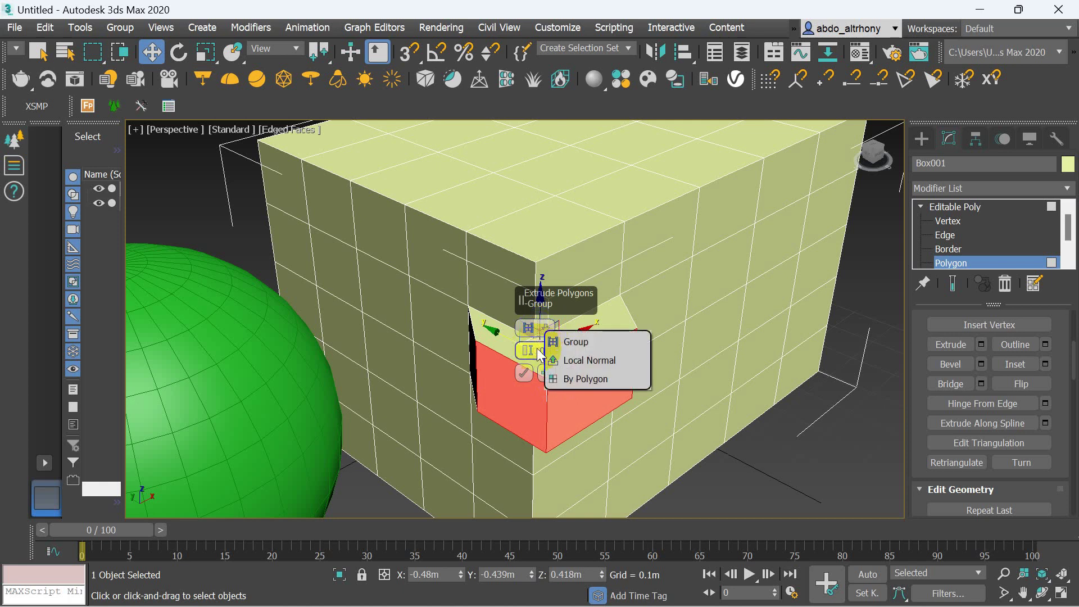
{"action": "left_click", "coordinate": [585, 380]}
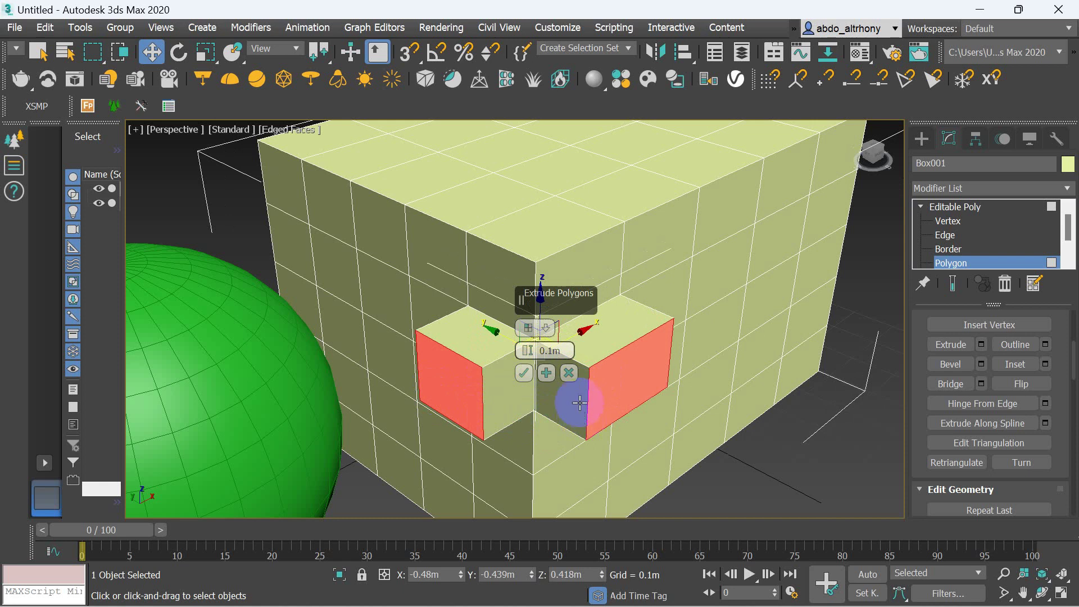
{"action": "left_click", "coordinate": [569, 373]}
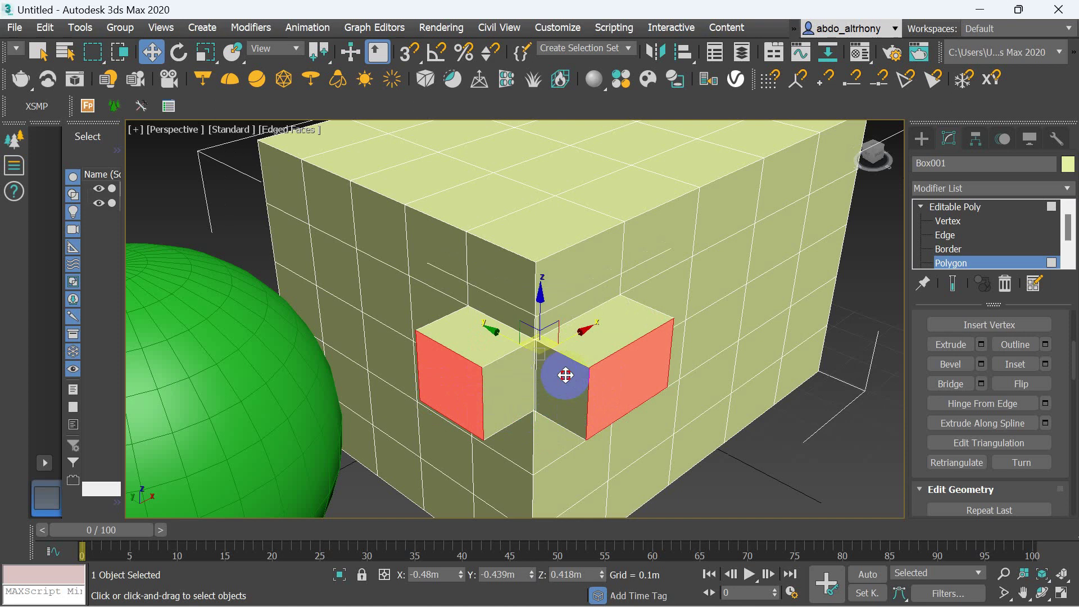
{"action": "left_click", "coordinate": [735, 276]}
{"action": "left_click", "coordinate": [683, 293], "text": "ctrl"}
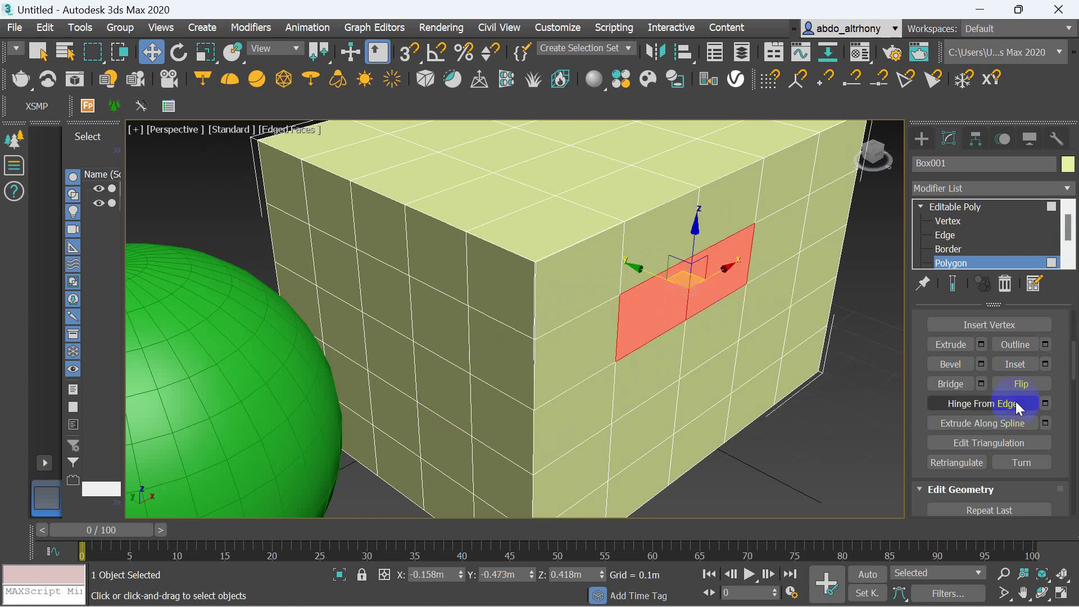
{"action": "left_click", "coordinate": [982, 344]}
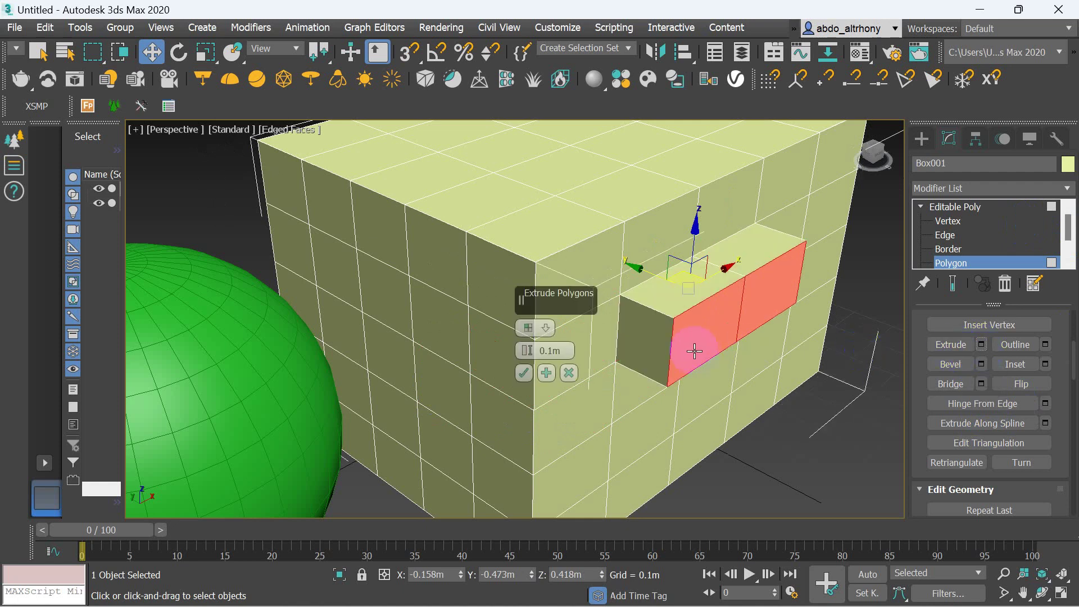
{"action": "left_click", "coordinate": [543, 329]}
{"action": "left_click_drag", "start_coordinate": [544, 331], "coordinate": [554, 374]}
{"action": "left_click_drag", "start_coordinate": [550, 331], "coordinate": [559, 344]}
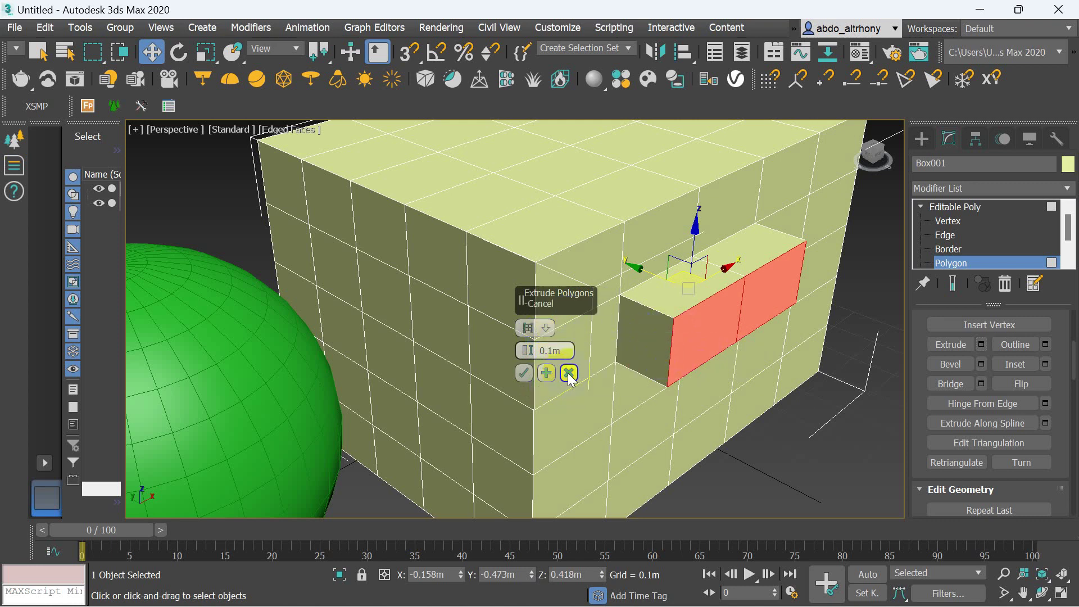
{"action": "left_click", "coordinate": [569, 373]}
{"action": "left_click", "coordinate": [759, 420]}
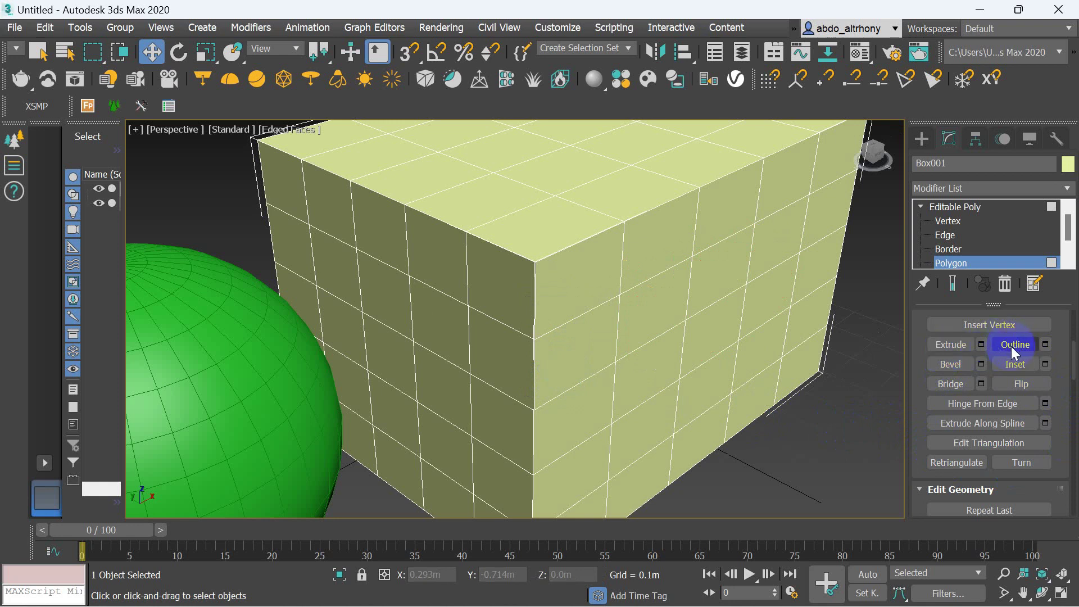
{"action": "left_click", "coordinate": [699, 278]}
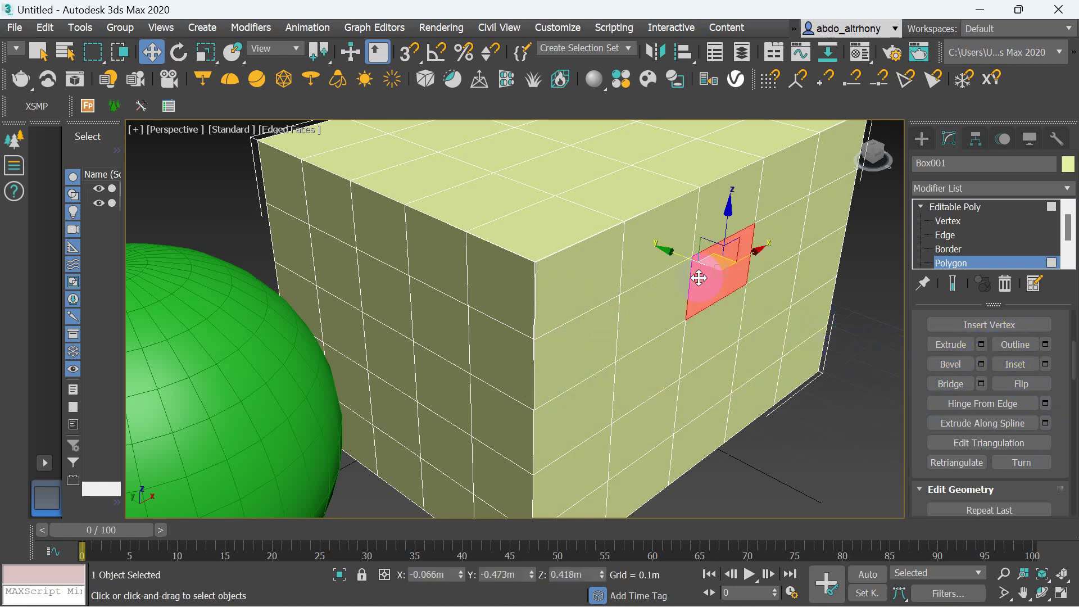
{"action": "left_click", "coordinate": [1045, 346]}
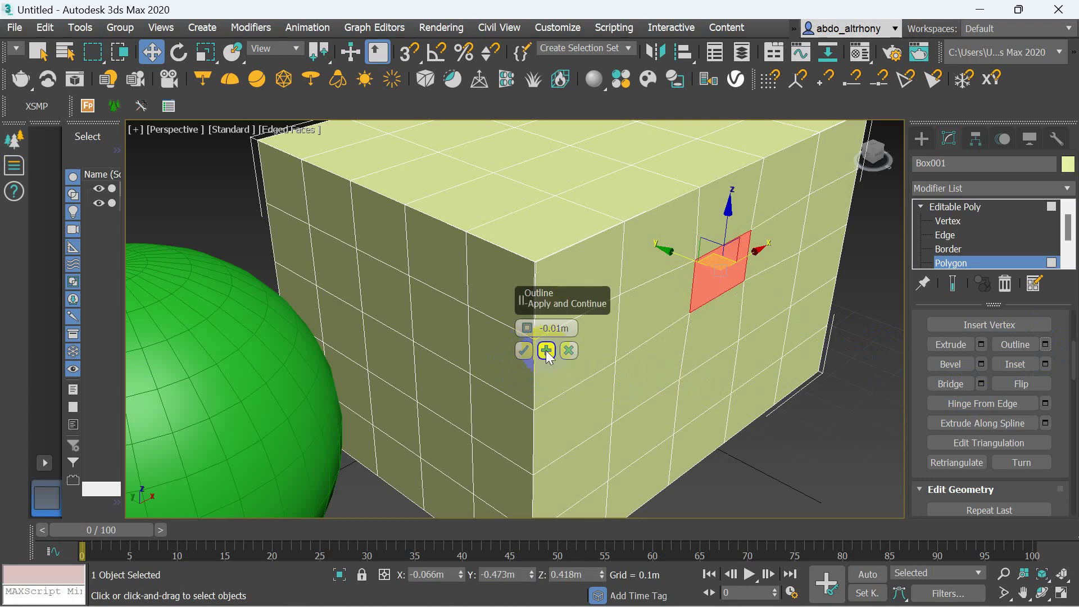
{"action": "left_click", "coordinate": [569, 351]}
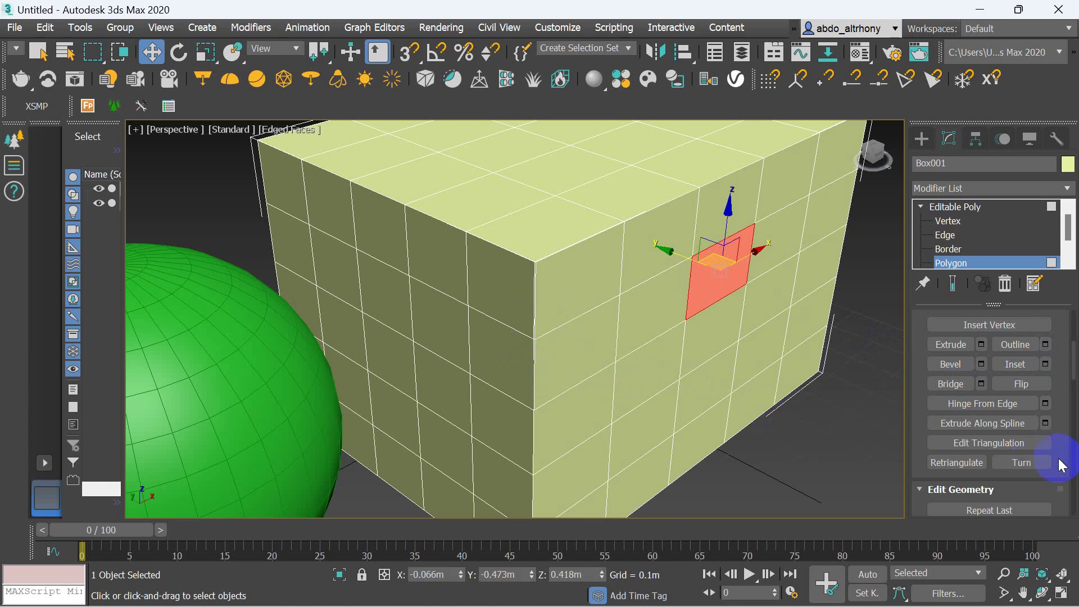
{"action": "left_click", "coordinate": [979, 366]}
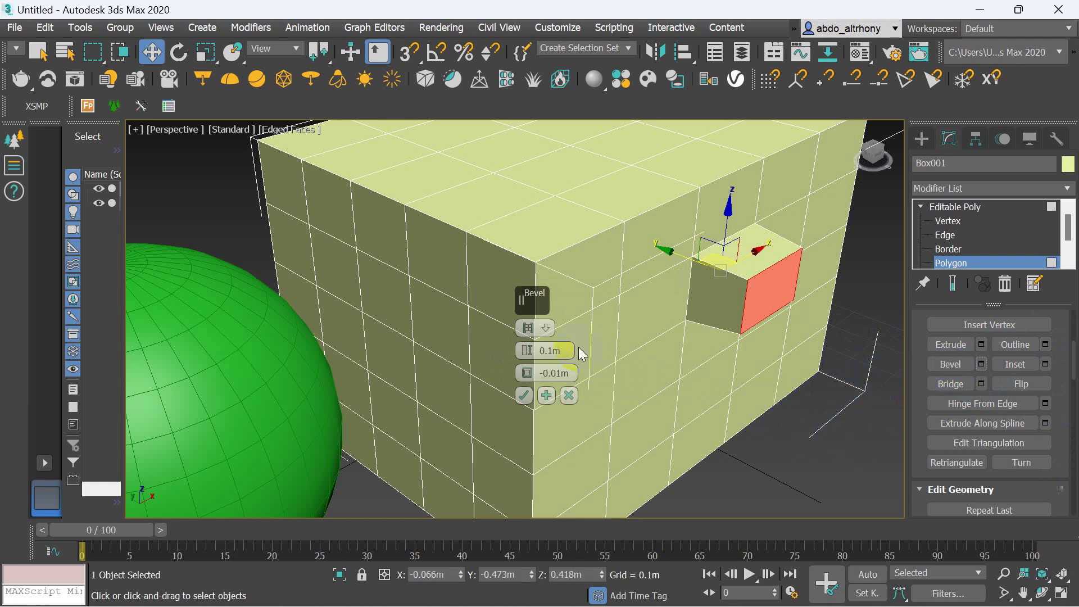
{"action": "mouse_move", "coordinate": [529, 352]}
{"action": "left_mouse_down"}
{"action": "mouse_move", "coordinate": [511, 352]}
{"action": "mouse_move", "coordinate": [511, 338]}
{"action": "mouse_move", "coordinate": [513, 366]}
{"action": "mouse_move", "coordinate": [529, 350]}
{"action": "mouse_move", "coordinate": [533, 376]}
{"action": "left_mouse_up"}
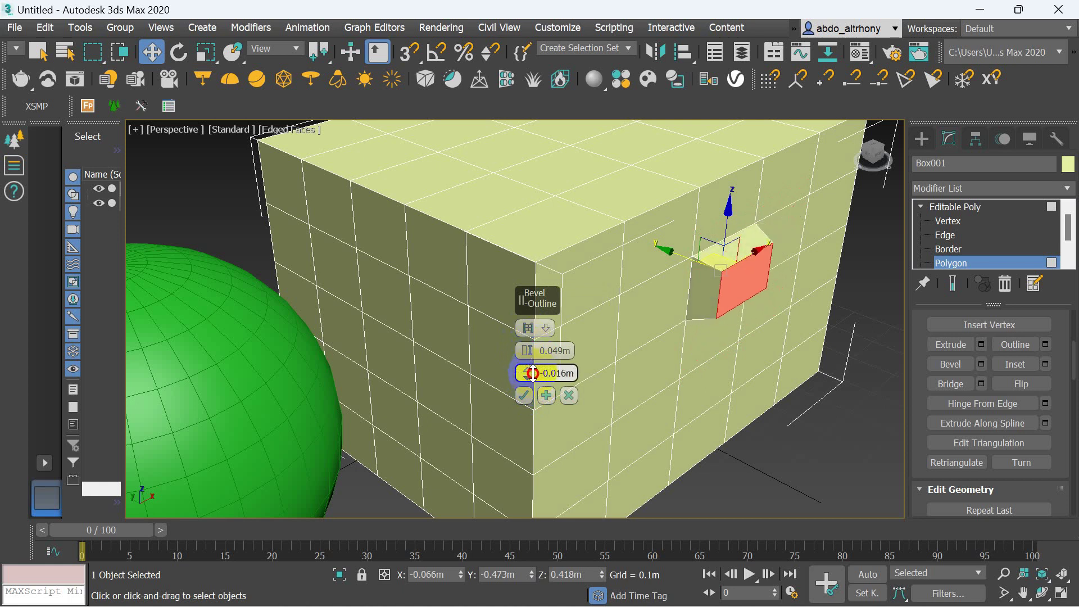
{"action": "left_click", "coordinate": [569, 395]}
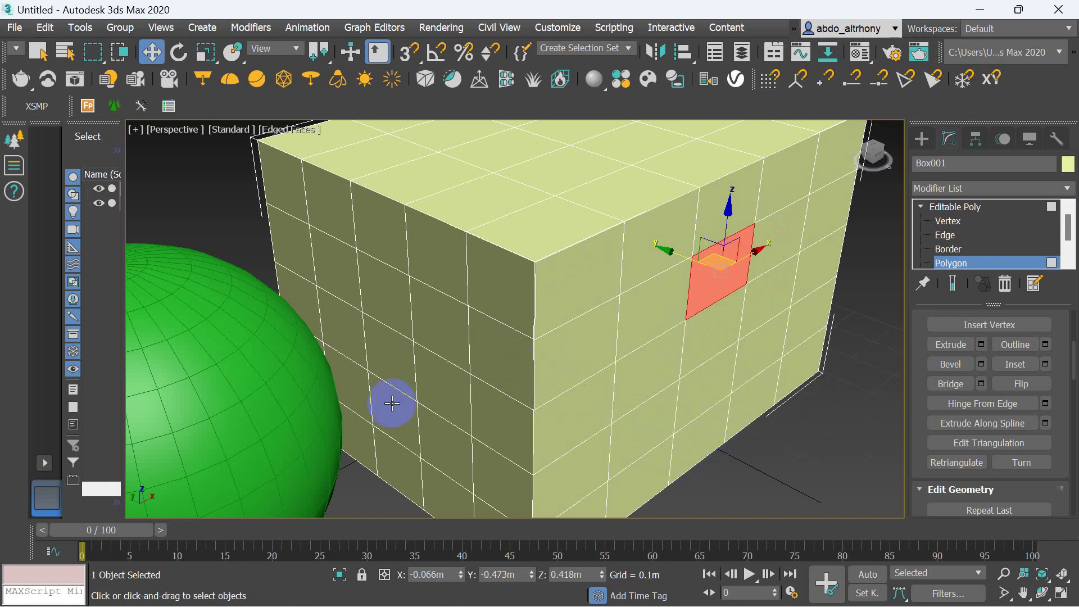
{"action": "scroll", "coordinate": [470, 337], "scroll_direction": "down", "scroll_amount": 3}
Leave the box's polygon level, select the green sphere and enter its Polygon level.
{"action": "scroll", "coordinate": [373, 398], "scroll_direction": "down", "scroll_amount": 2}
{"action": "scroll", "coordinate": [367, 380], "scroll_direction": "up", "scroll_amount": 8}
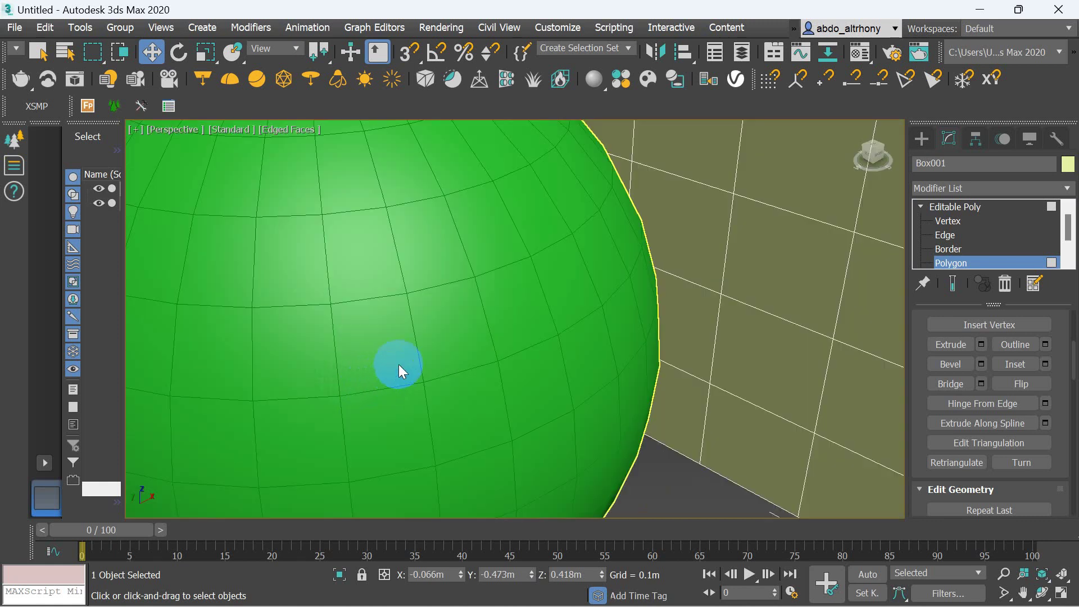
{"action": "scroll", "coordinate": [399, 366], "scroll_direction": "down", "scroll_amount": 6}
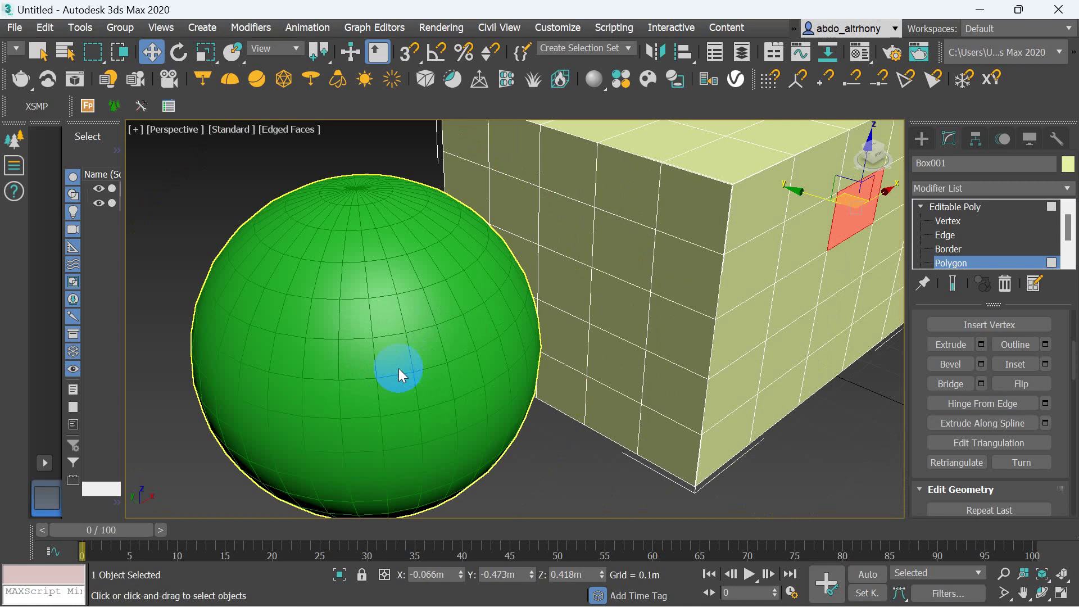
{"action": "left_click", "coordinate": [954, 207]}
{"action": "left_click", "coordinate": [366, 351]}
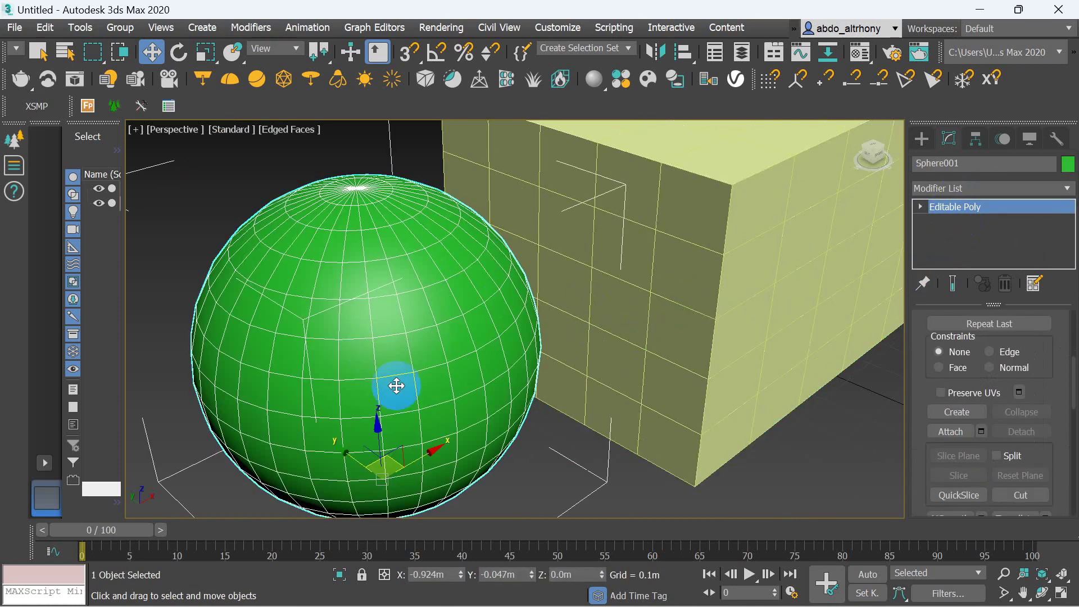
{"action": "scroll", "coordinate": [397, 385], "scroll_direction": "up", "scroll_amount": 4}
{"action": "scroll", "coordinate": [400, 415], "scroll_direction": "down", "scroll_amount": 3}
{"action": "scroll", "coordinate": [481, 381], "scroll_direction": "up", "scroll_amount": 2}
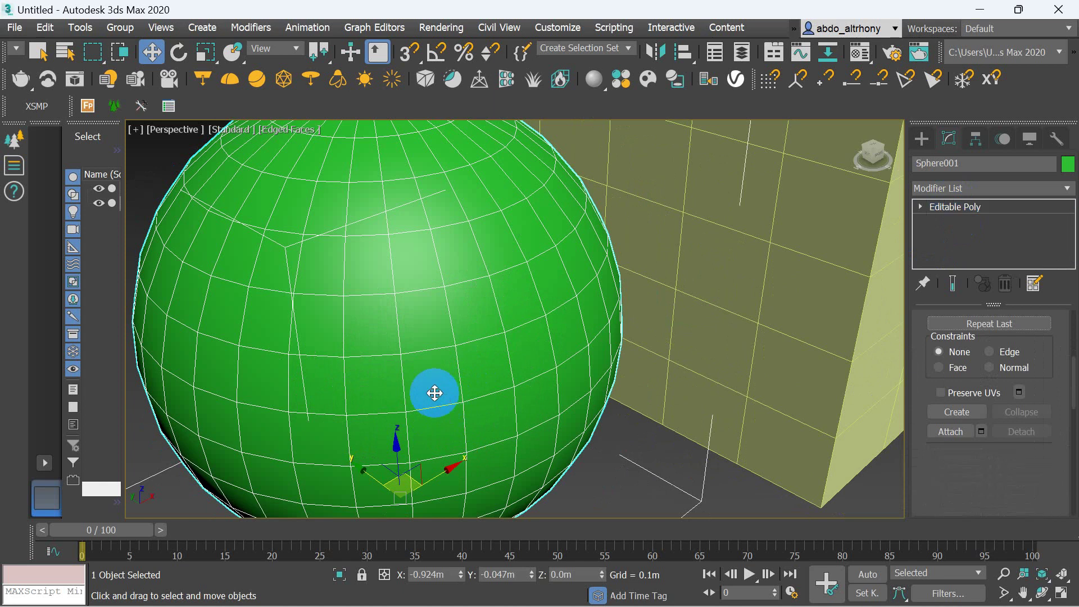
{"action": "left_click", "coordinate": [922, 208]}
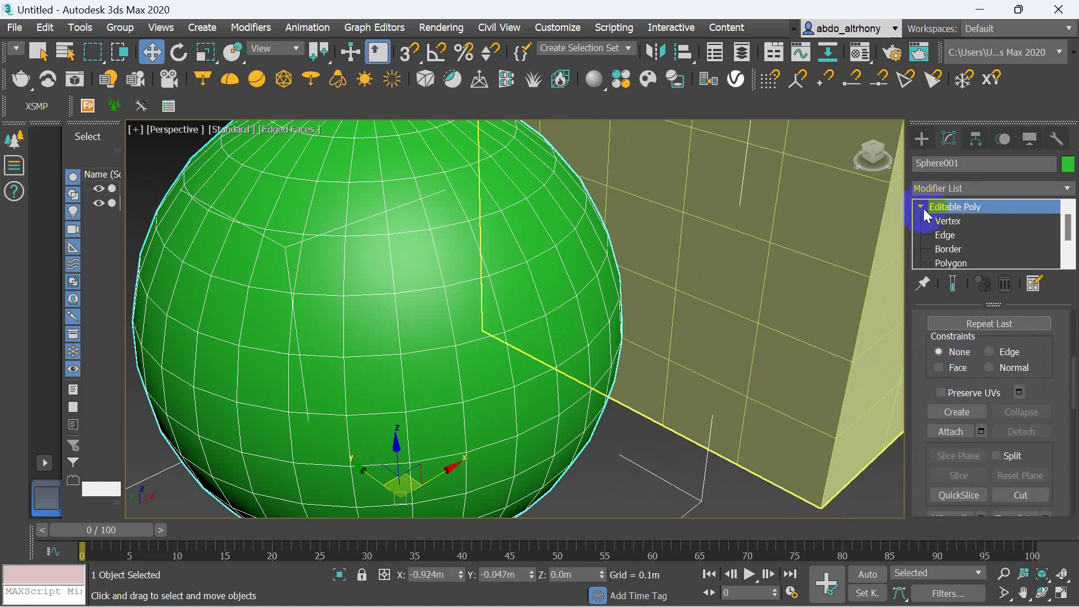
{"action": "left_click", "coordinate": [951, 263]}
Select four polygons on the sphere and apply a bevel to them.
{"action": "left_click", "coordinate": [464, 363]}
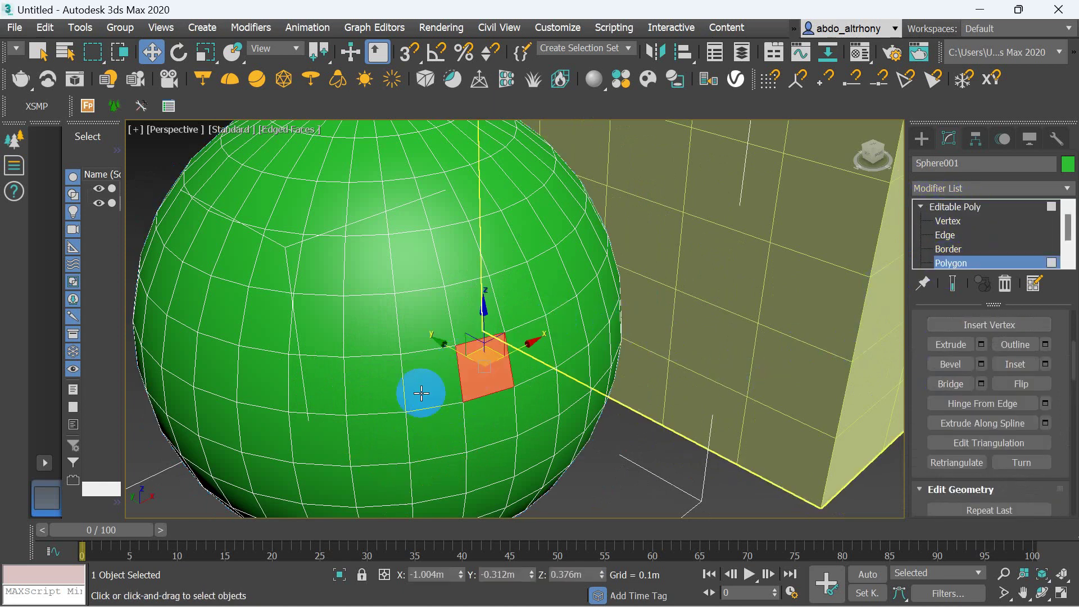
{"action": "left_click", "coordinate": [375, 386], "text": "ctrl"}
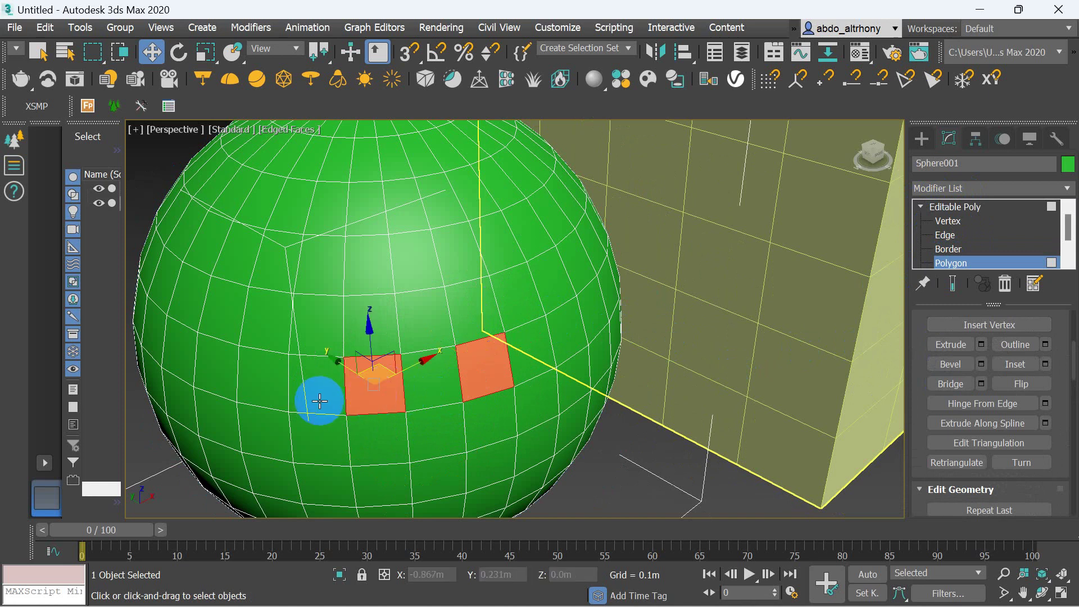
{"action": "left_click", "coordinate": [282, 388], "text": "ctrl"}
{"action": "left_click", "coordinate": [567, 333], "text": "ctrl"}
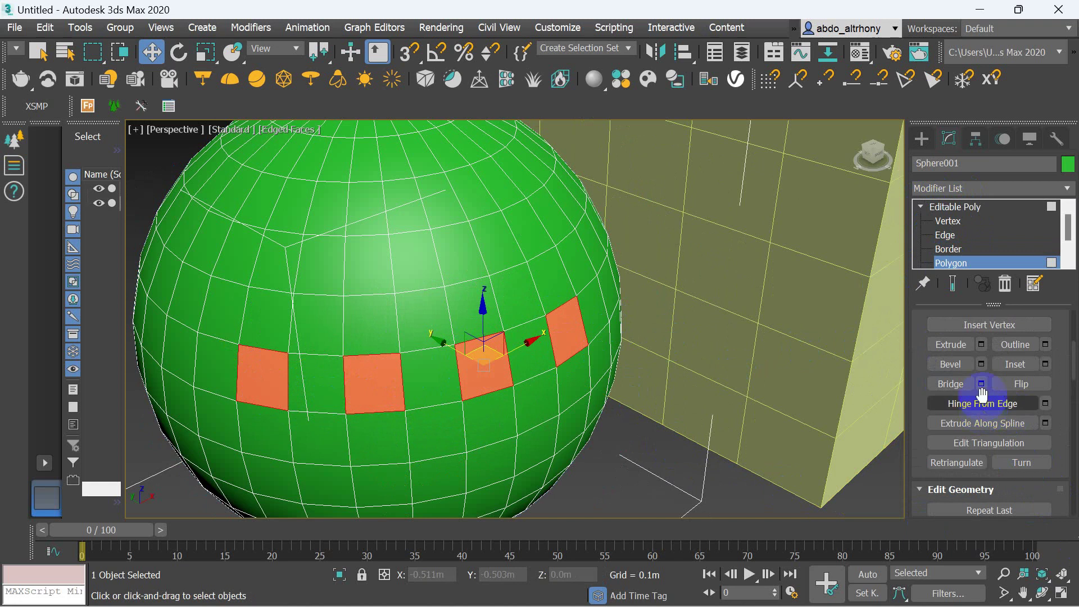
{"action": "left_click", "coordinate": [972, 364]}
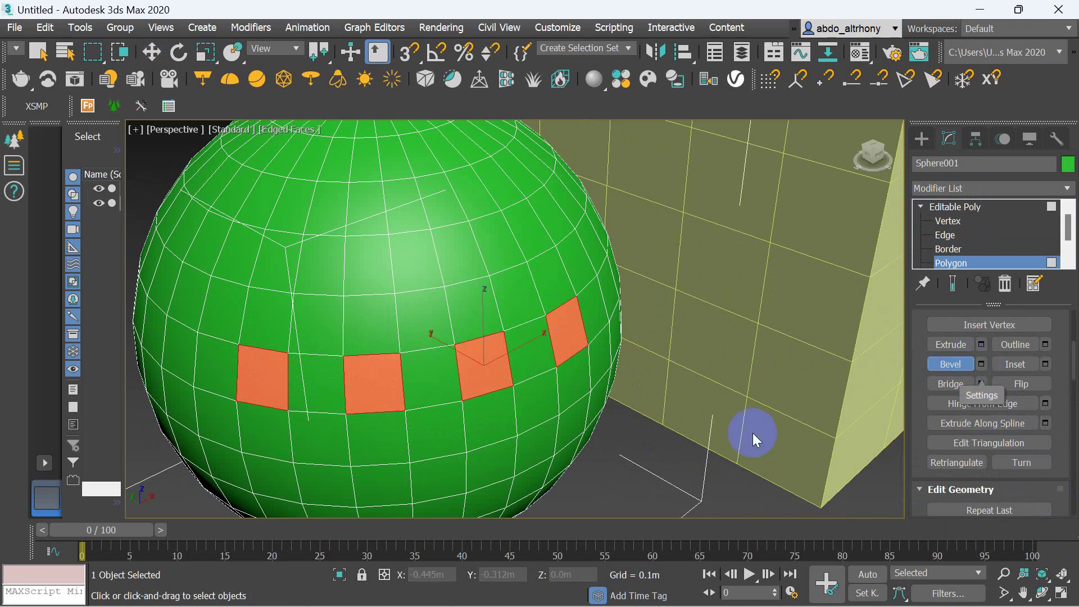
{"action": "left_click", "coordinate": [981, 365]}
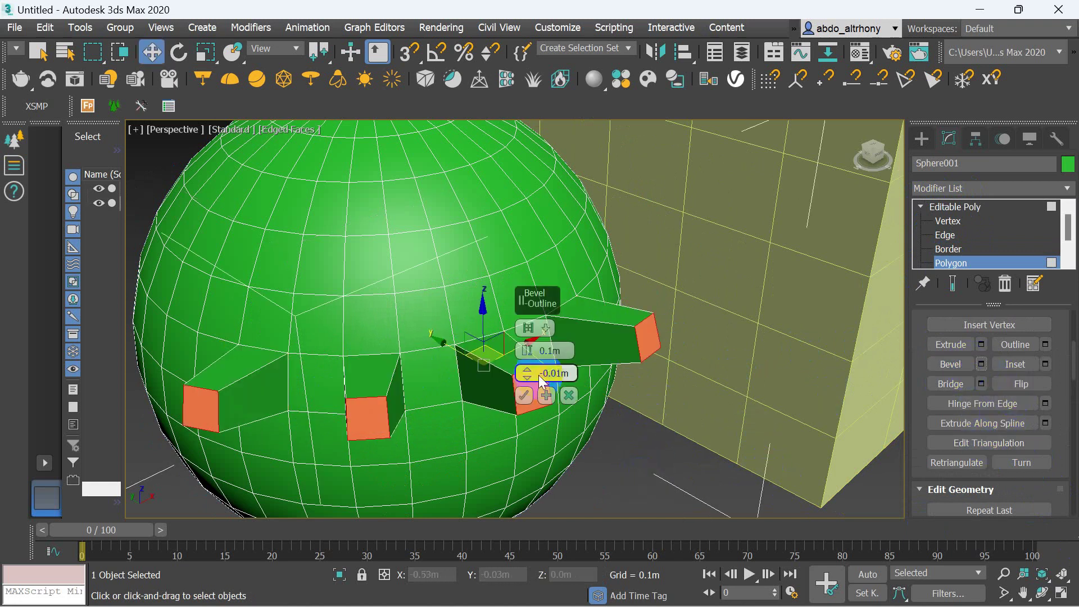
{"action": "left_click", "coordinate": [523, 397]}
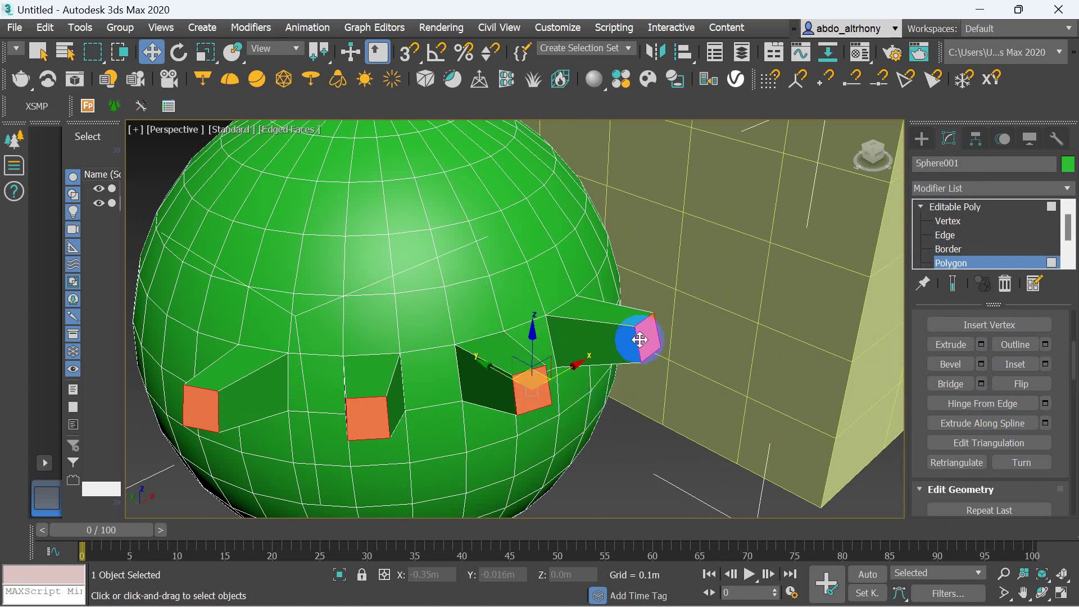
Redo the bevel as tapered spikes 0.051m high with -0.022m outline, then enter Vertex level.
{"action": "left_click", "coordinate": [640, 339]}
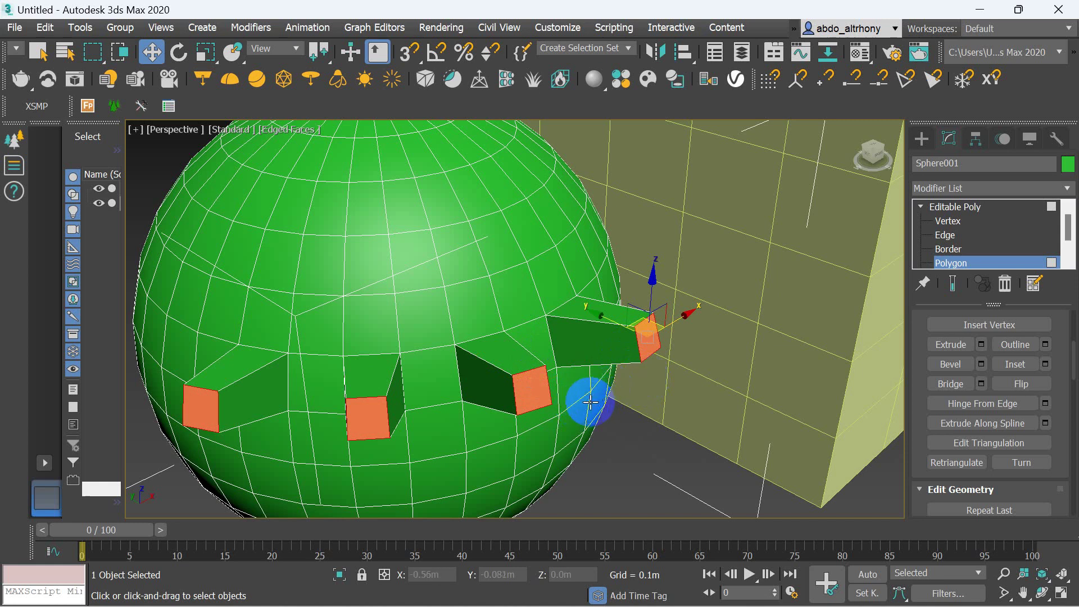
{"action": "key", "text": "ctrl+z"}
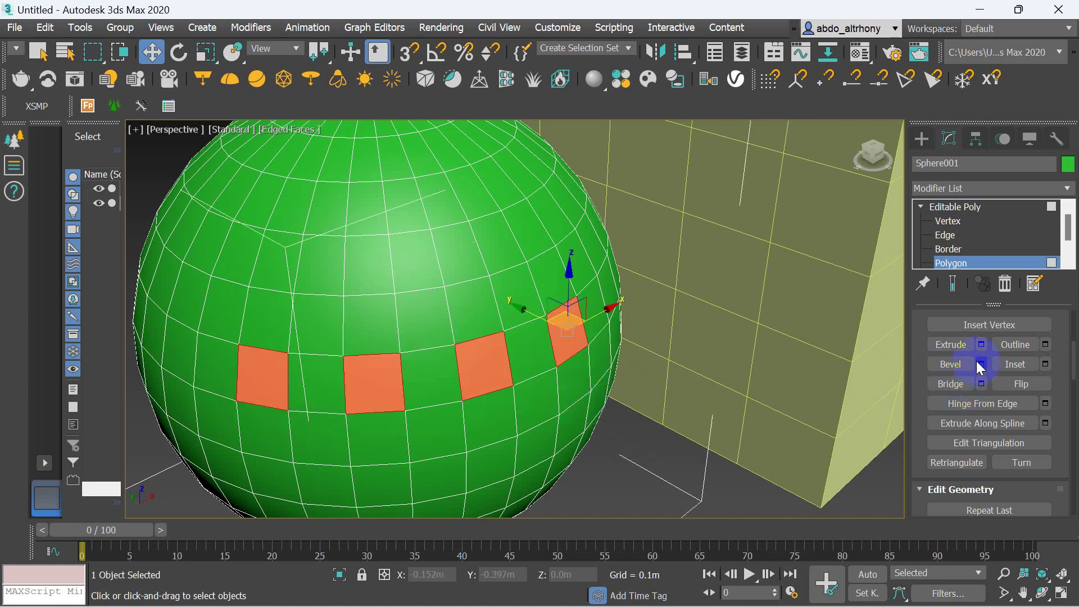
{"action": "left_click", "coordinate": [980, 364]}
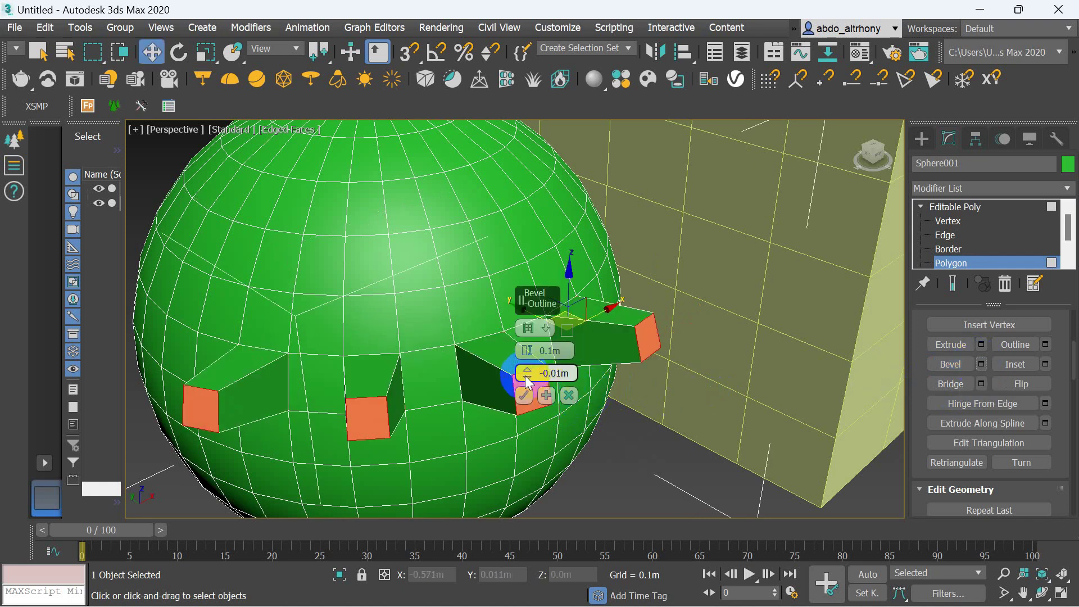
{"action": "left_click_drag", "start_coordinate": [525, 375], "coordinate": [527, 383]}
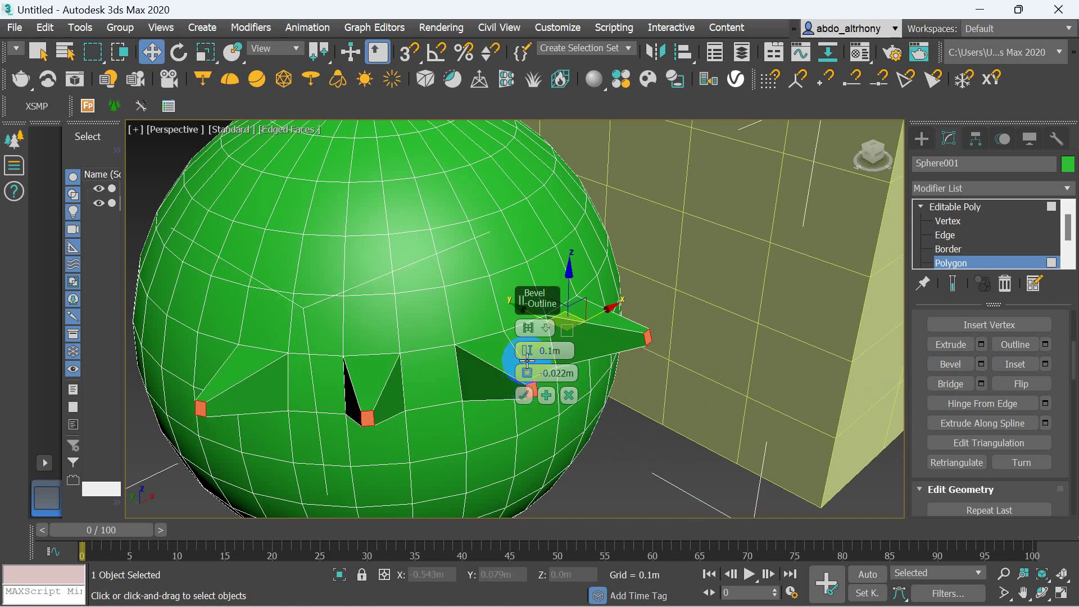
{"action": "left_click_drag", "start_coordinate": [528, 349], "coordinate": [530, 372]}
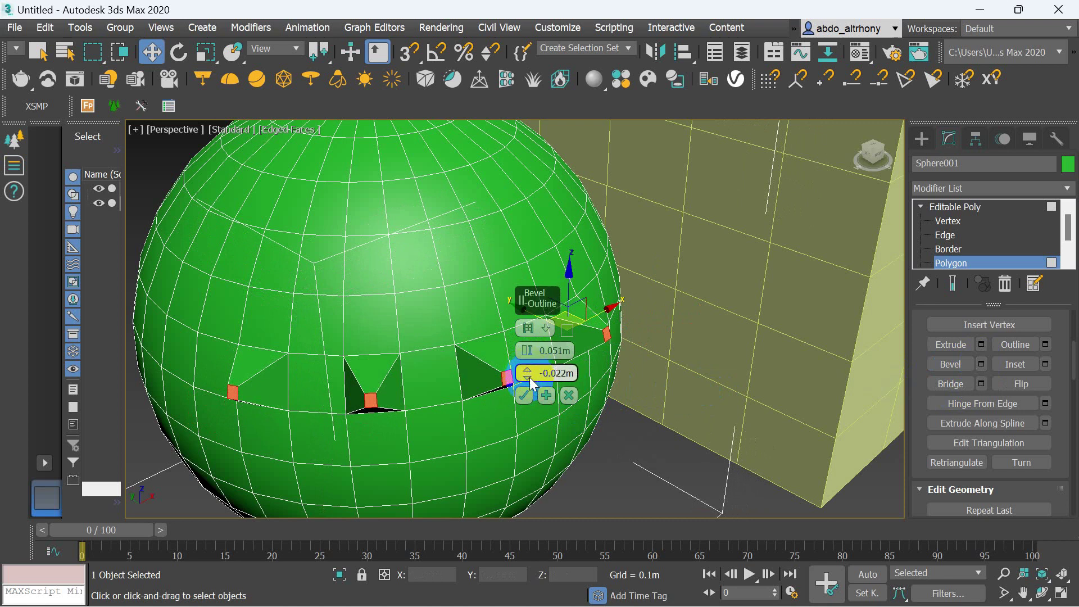
{"action": "left_click", "coordinate": [525, 397]}
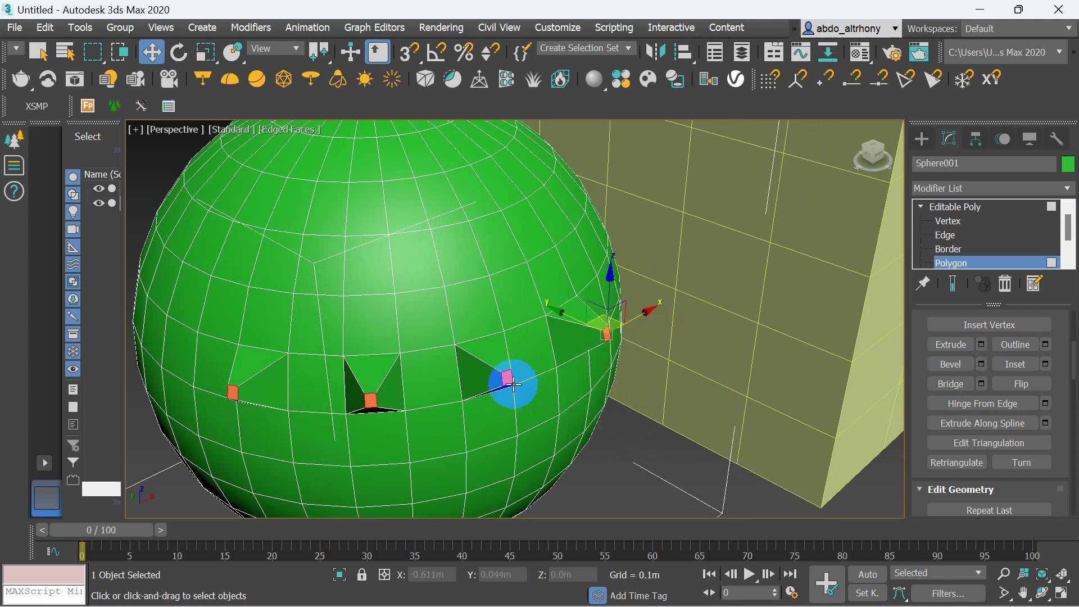
{"action": "scroll", "coordinate": [506, 378], "scroll_direction": "up", "scroll_amount": 3}
{"action": "scroll", "coordinate": [619, 345], "scroll_direction": "up", "scroll_amount": 2}
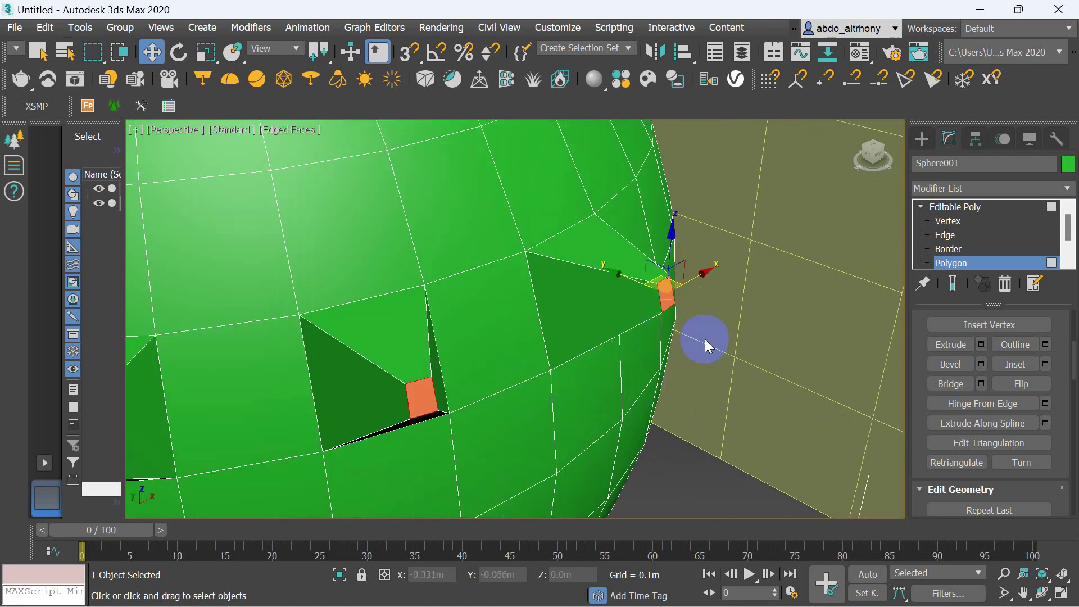
{"action": "left_click", "coordinate": [948, 221]}
Select the vertices around the right dent and chamfer them by about 0.02m.
{"action": "left_click", "coordinate": [667, 281]}
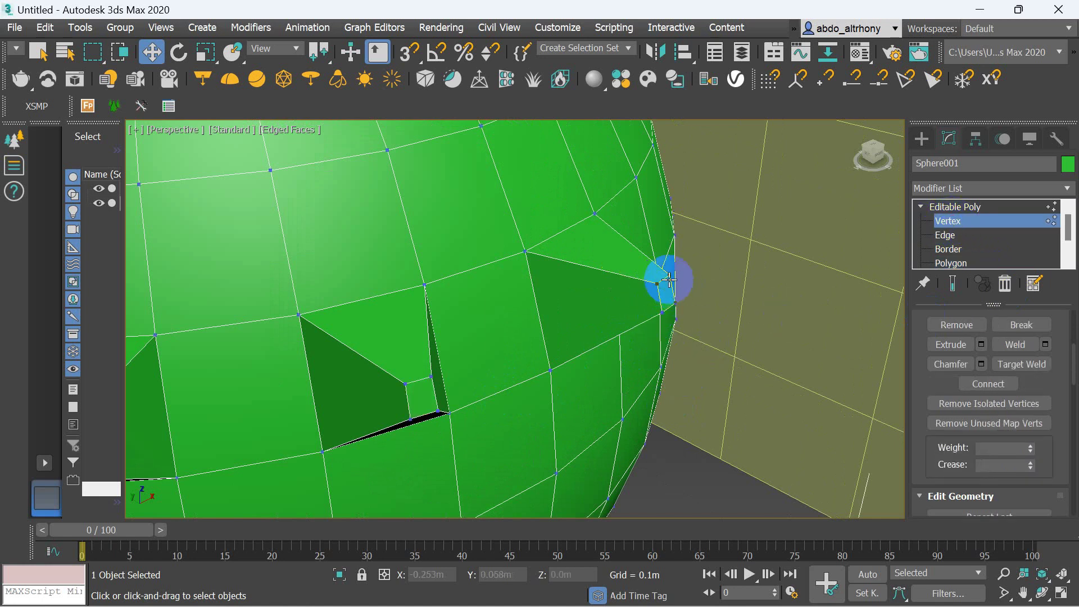
{"action": "left_click", "coordinate": [669, 276]}
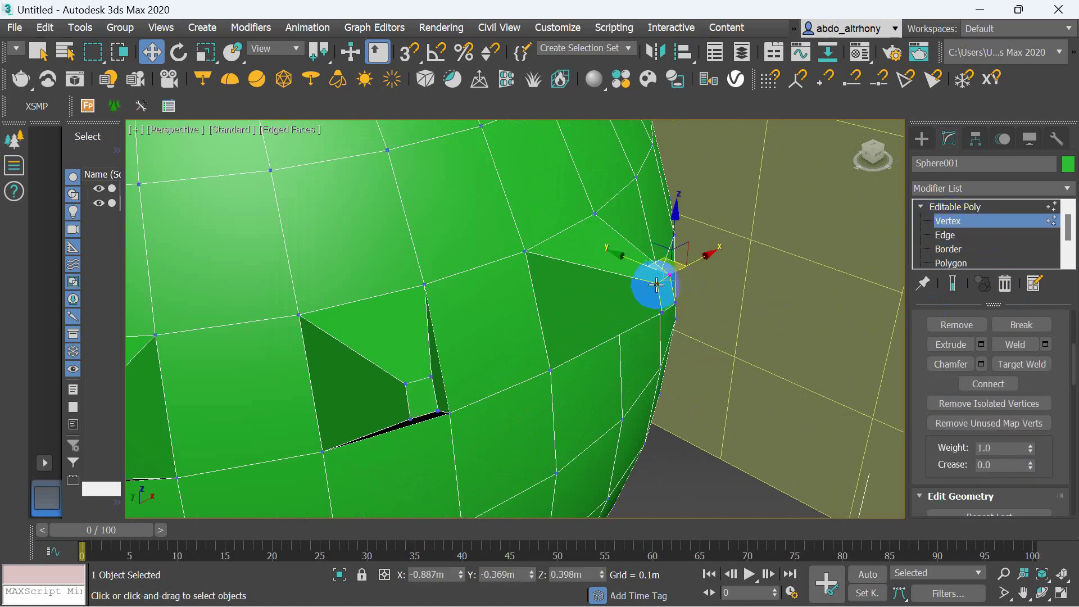
{"action": "left_click", "coordinate": [657, 286], "text": "ctrl"}
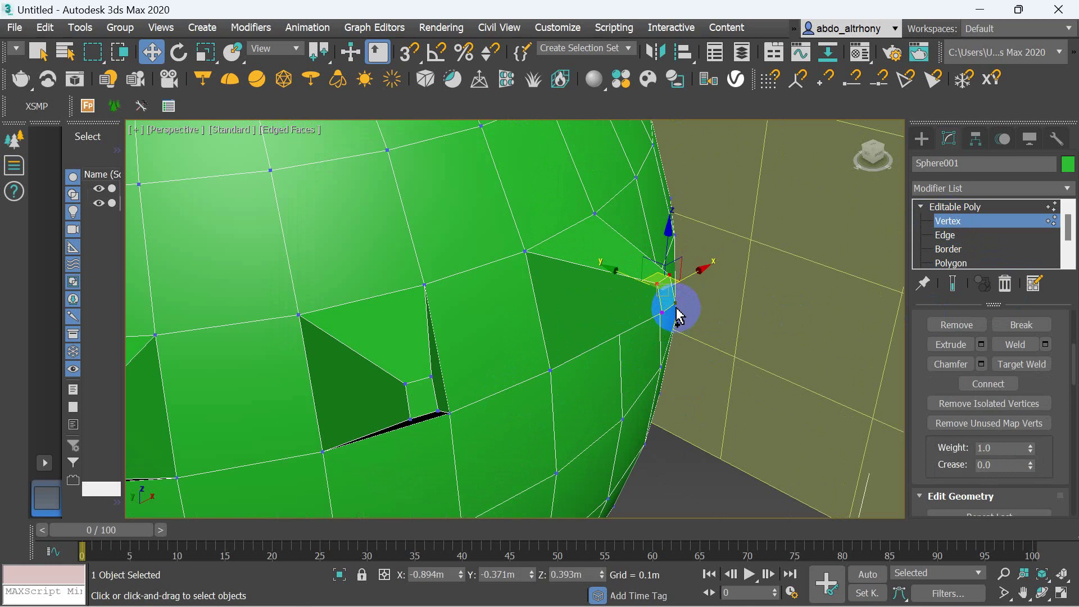
{"action": "left_click", "coordinate": [677, 303], "text": "ctrl"}
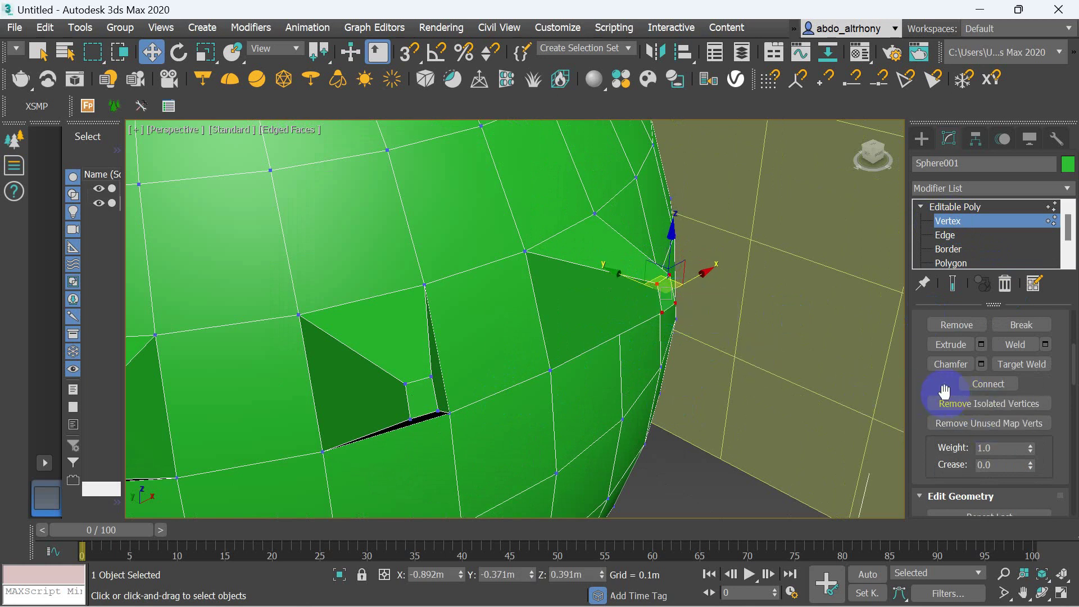
{"action": "left_click", "coordinate": [981, 366]}
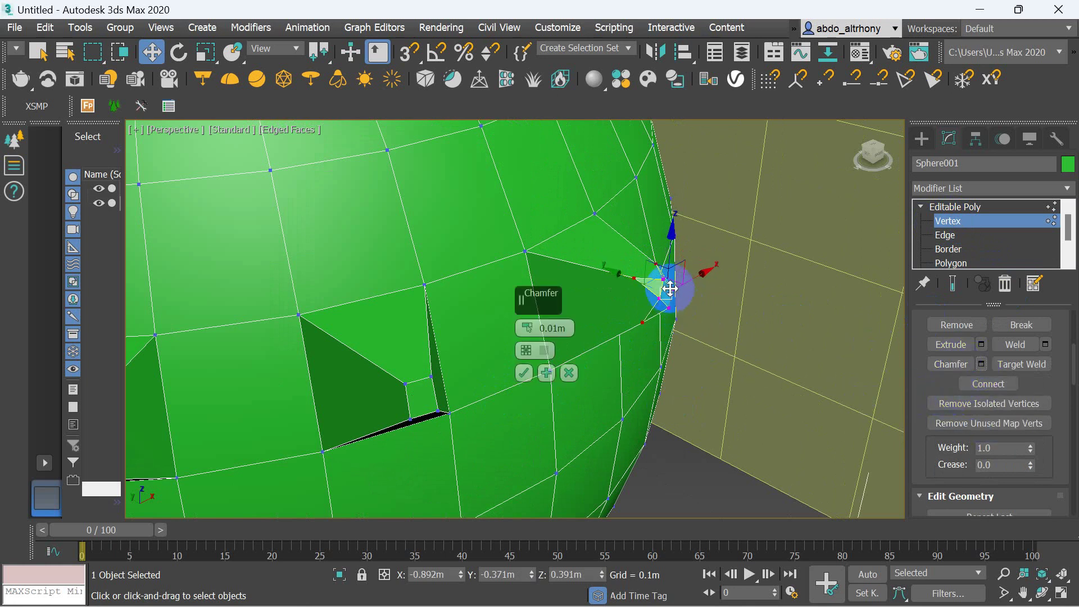
{"action": "left_click_drag", "start_coordinate": [529, 329], "coordinate": [527, 320]}
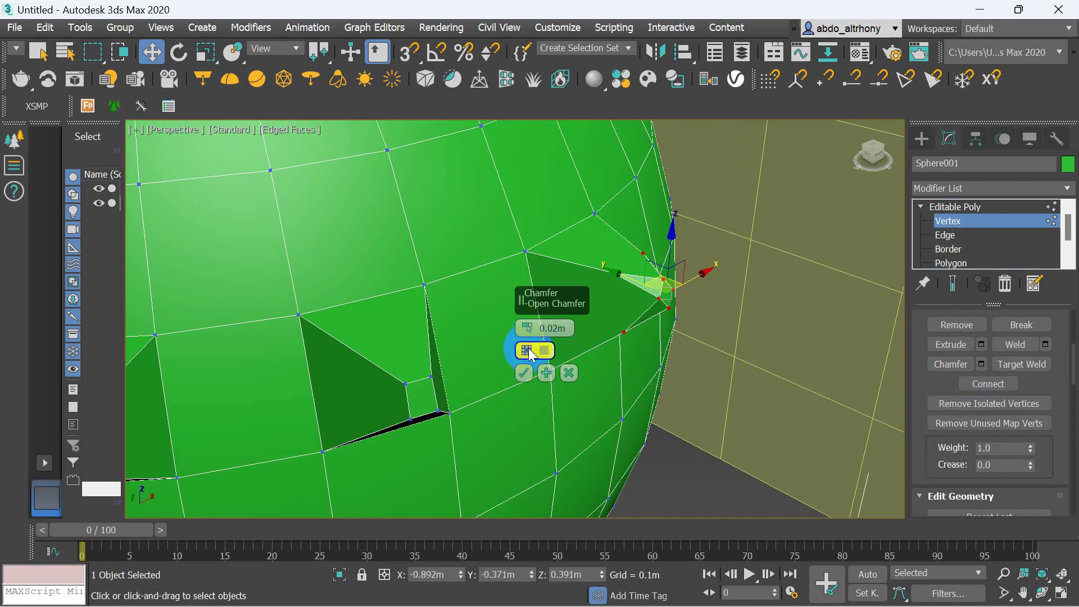
{"action": "left_click", "coordinate": [523, 372]}
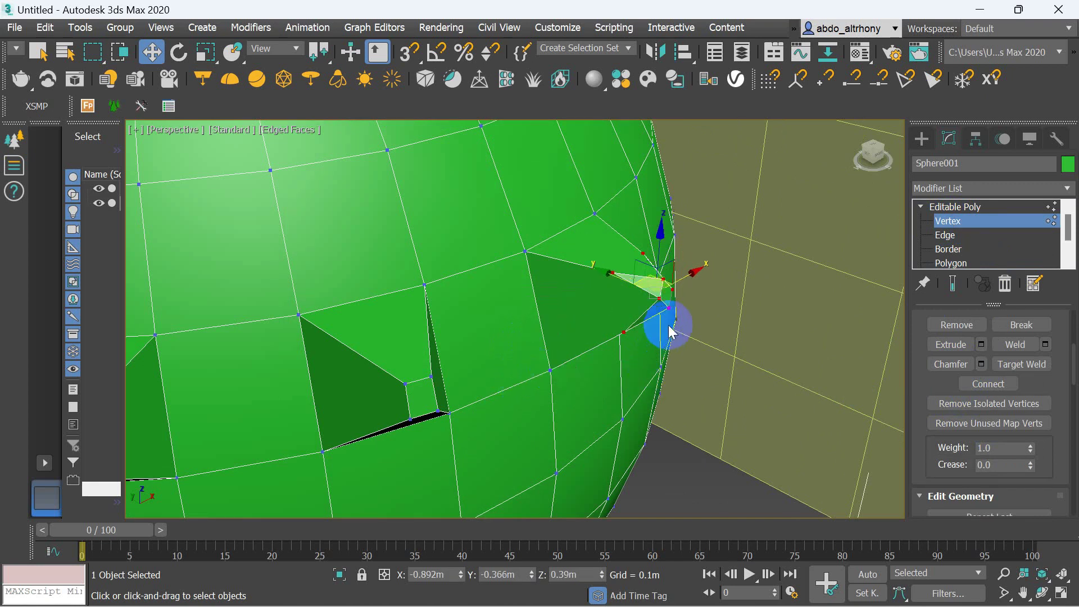
Chamfer a single vertex inside the middle dent.
{"action": "scroll", "coordinate": [660, 315], "scroll_direction": "down", "scroll_amount": 1}
{"action": "scroll", "coordinate": [651, 299], "scroll_direction": "down", "scroll_amount": 2}
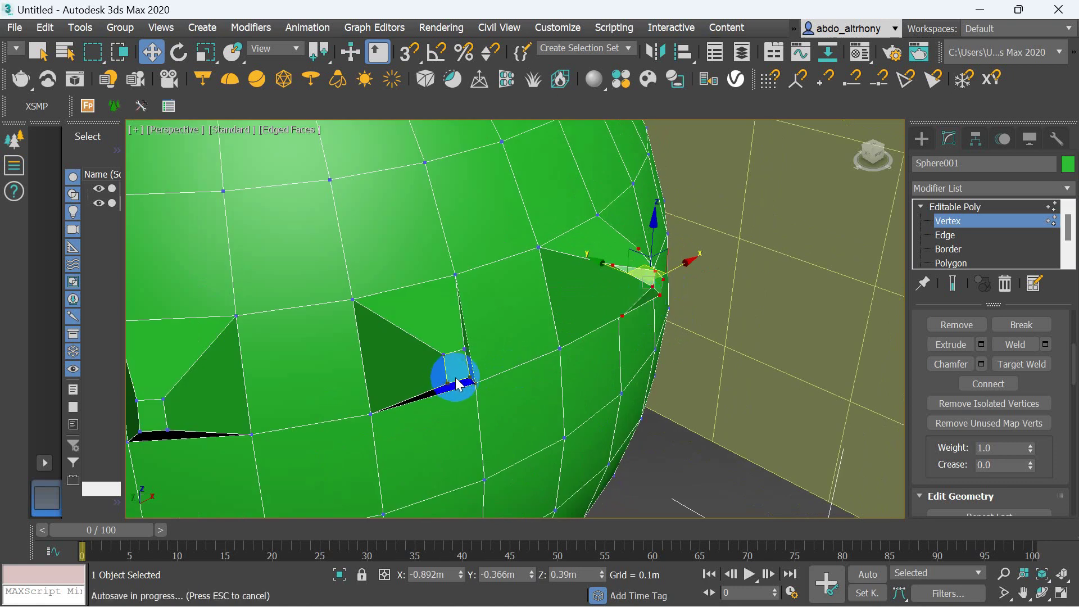
{"action": "scroll", "coordinate": [459, 384], "scroll_direction": "up", "scroll_amount": 2}
{"action": "left_click", "coordinate": [438, 343]}
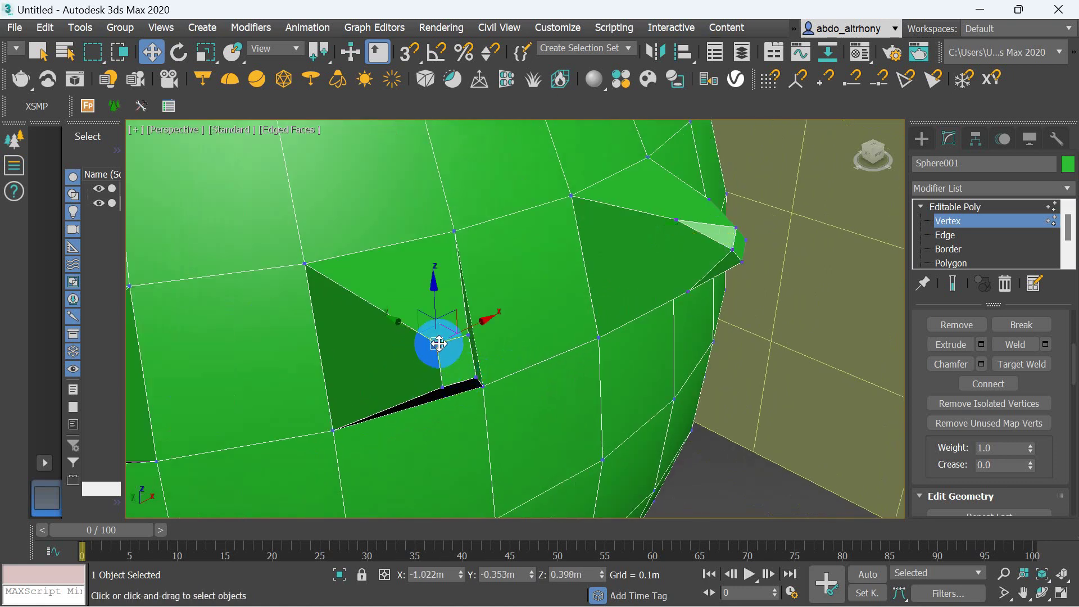
{"action": "left_click", "coordinate": [938, 350]}
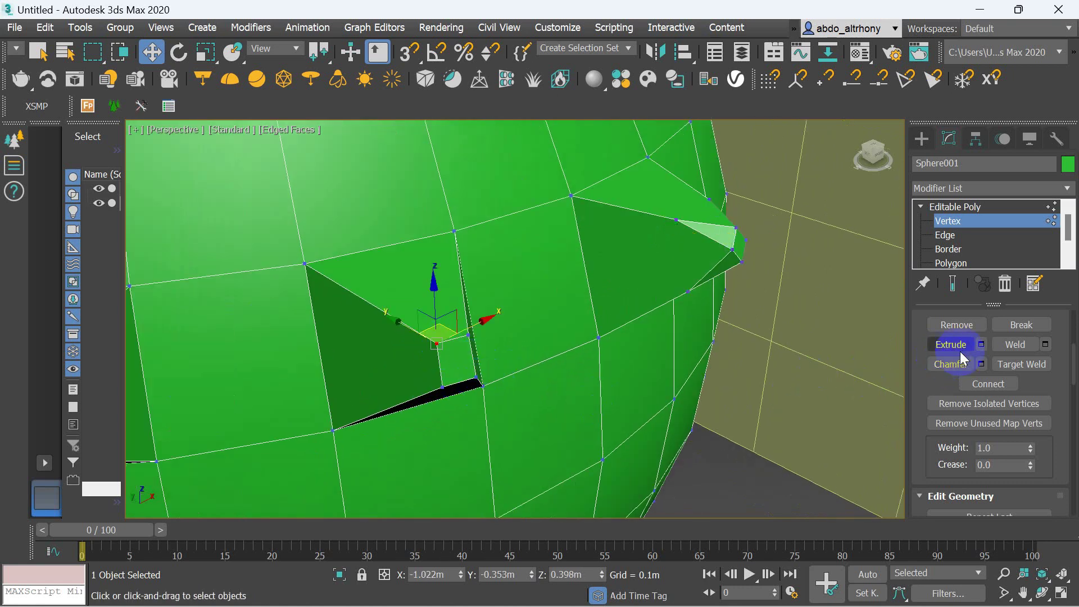
{"action": "left_click", "coordinate": [982, 364]}
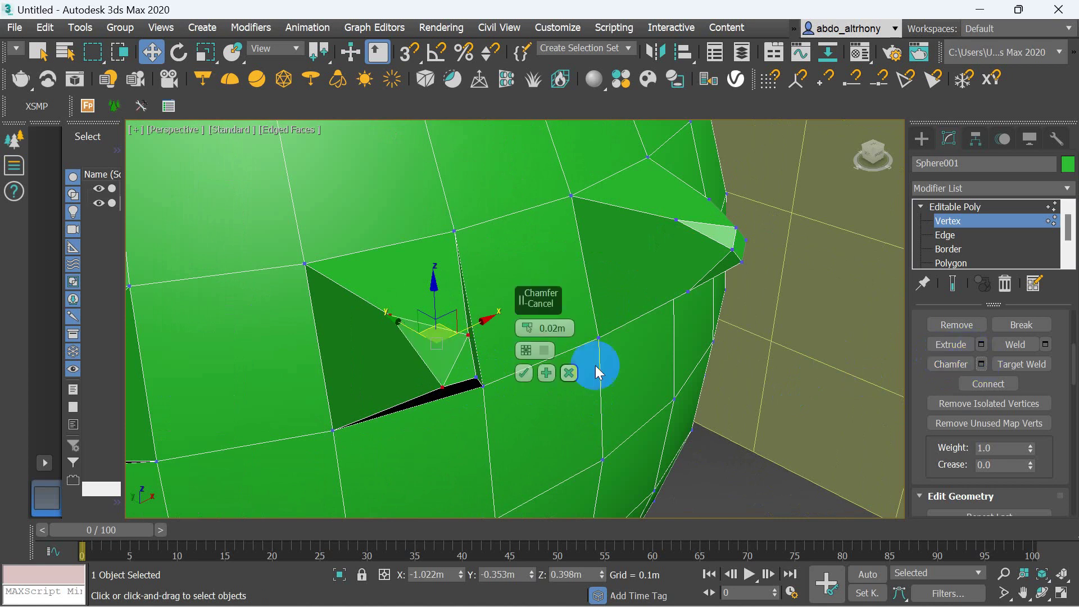
{"action": "left_click", "coordinate": [527, 374]}
Discard a chamfer on the dent's bottom vertex and undo the chamfers and bevel.
{"action": "scroll", "coordinate": [472, 374], "scroll_direction": "up", "scroll_amount": 2}
{"action": "left_click", "coordinate": [479, 378]}
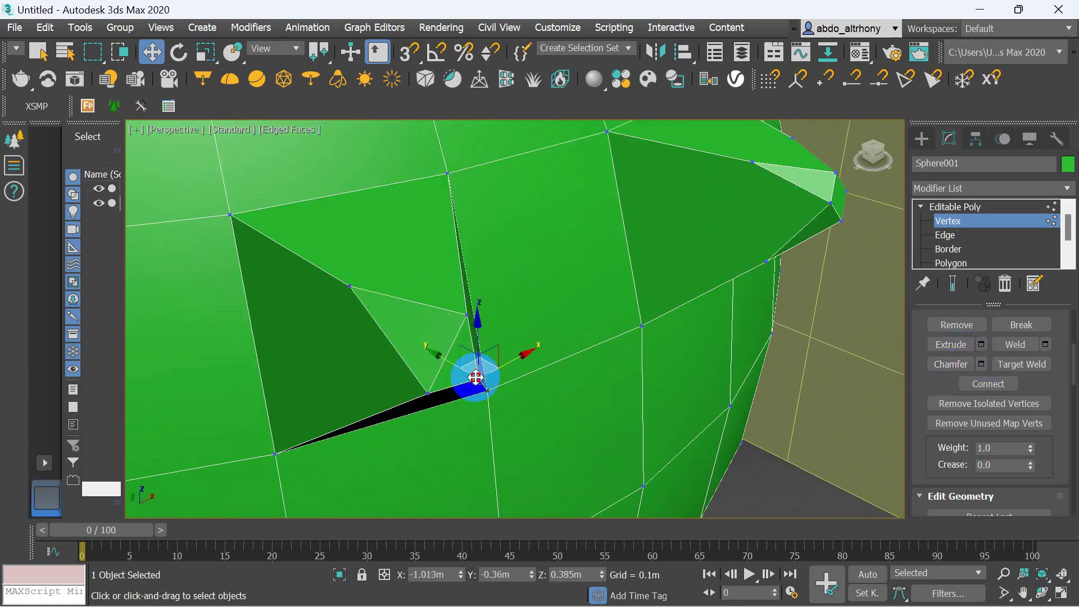
{"action": "left_click", "coordinate": [992, 384]}
{"action": "left_click", "coordinate": [983, 364]}
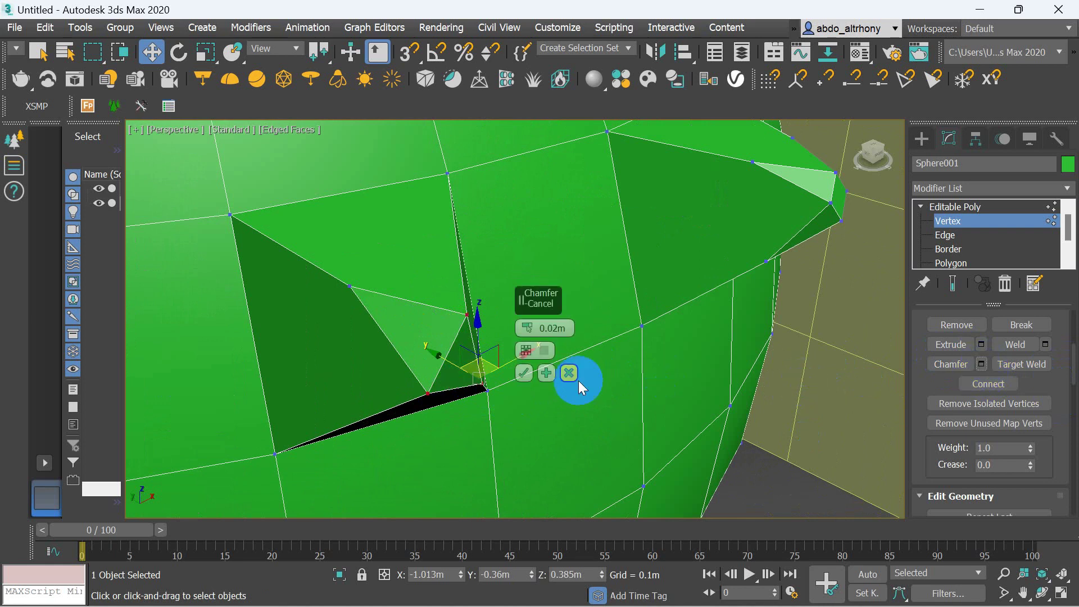
{"action": "left_click", "coordinate": [511, 387]}
{"action": "scroll", "coordinate": [563, 387], "scroll_direction": "down", "scroll_amount": 3}
{"action": "scroll", "coordinate": [643, 349], "scroll_direction": "up", "scroll_amount": 3}
{"action": "scroll", "coordinate": [644, 351], "scroll_direction": "down", "scroll_amount": 1}
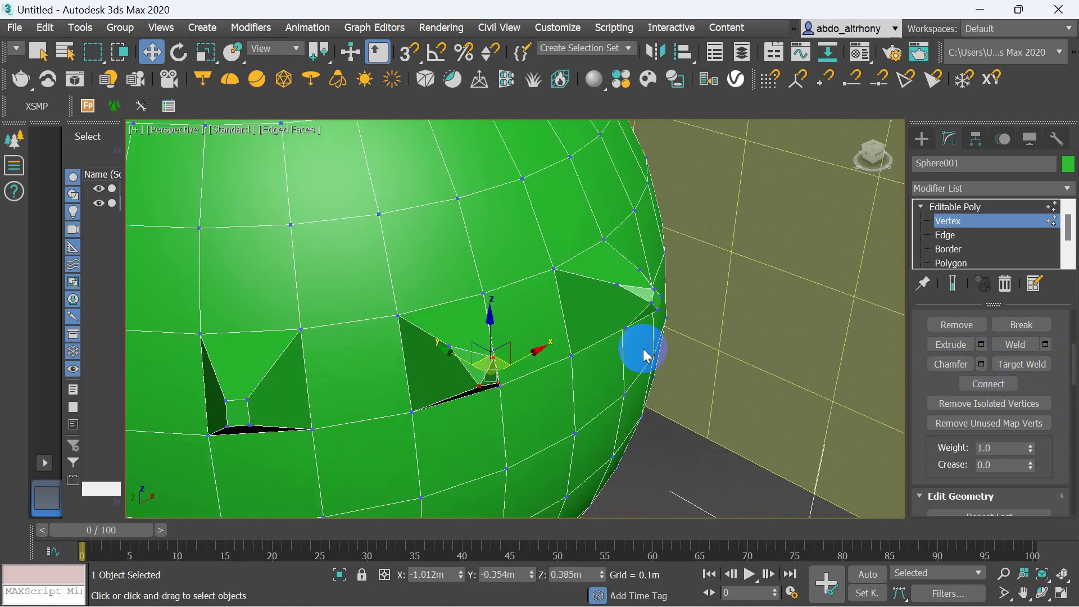
{"action": "left_click", "coordinate": [626, 390]}
{"action": "key", "text": "ctrl+z"}
{"action": "key", "text": "ctrl+z"}
{"action": "key", "text": "ctrl+z"}
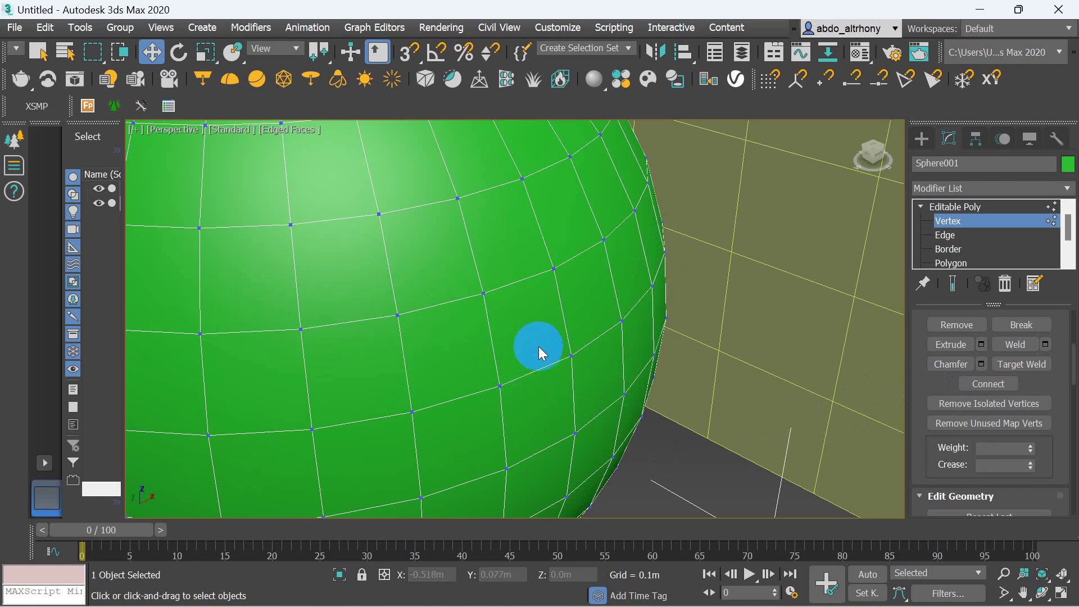
Inset the selected sphere polygons by 0.01m at Polygon level.
{"action": "left_click", "coordinate": [950, 263]}
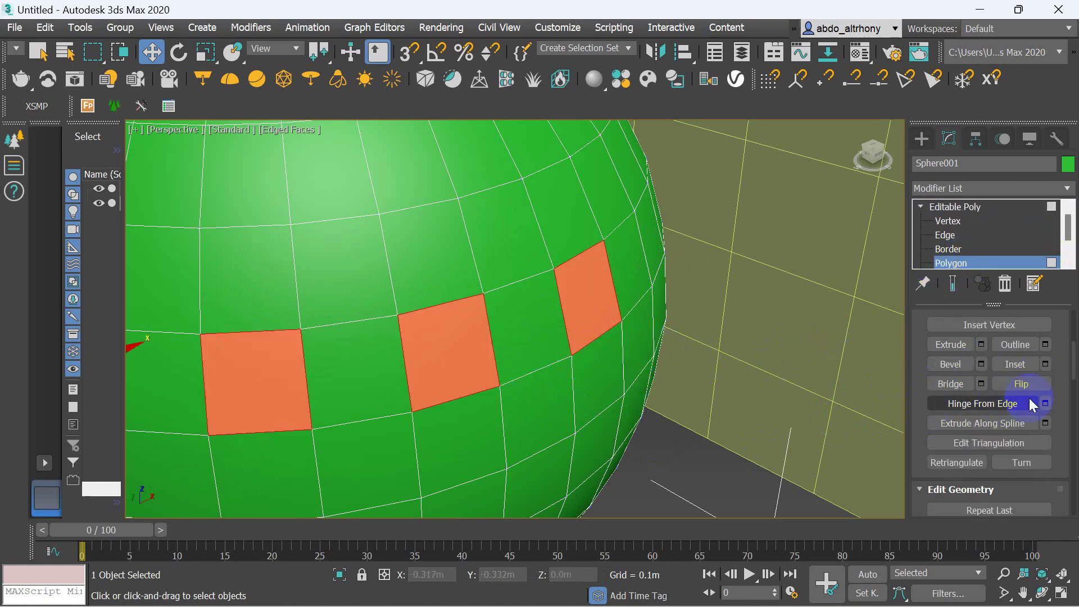
{"action": "left_click", "coordinate": [1046, 365]}
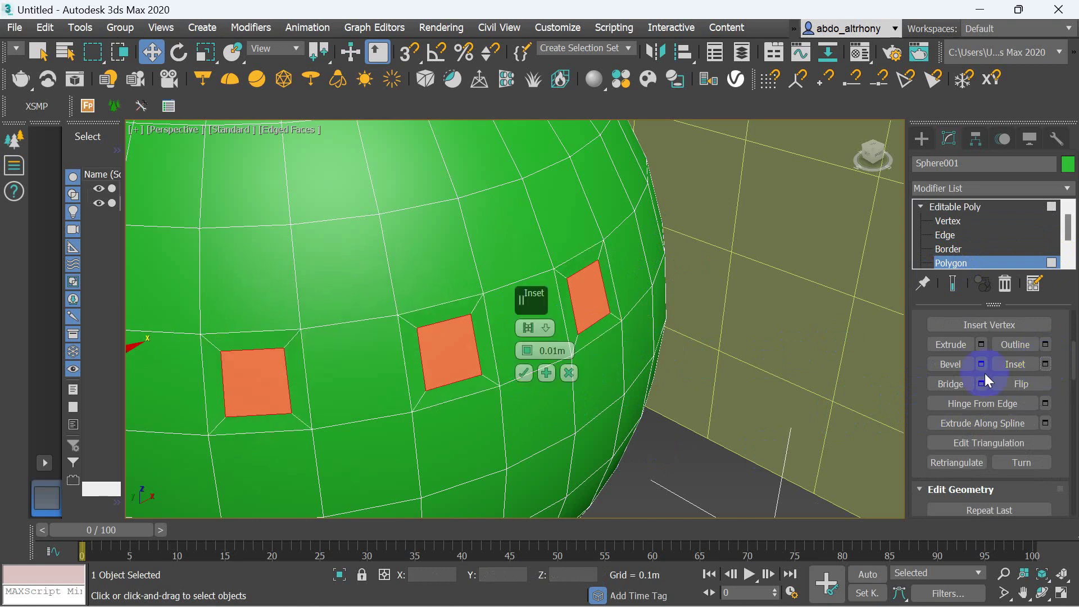
{"action": "left_click", "coordinate": [523, 380]}
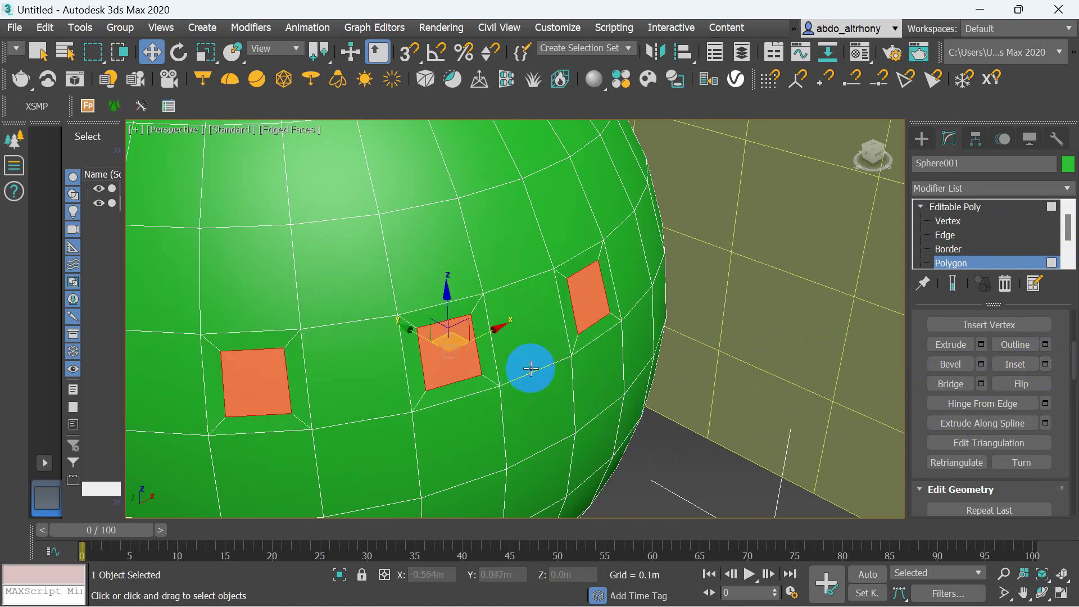
Extrude the inset polygons outward 0.041m into short blocks.
{"action": "left_click", "coordinate": [983, 345]}
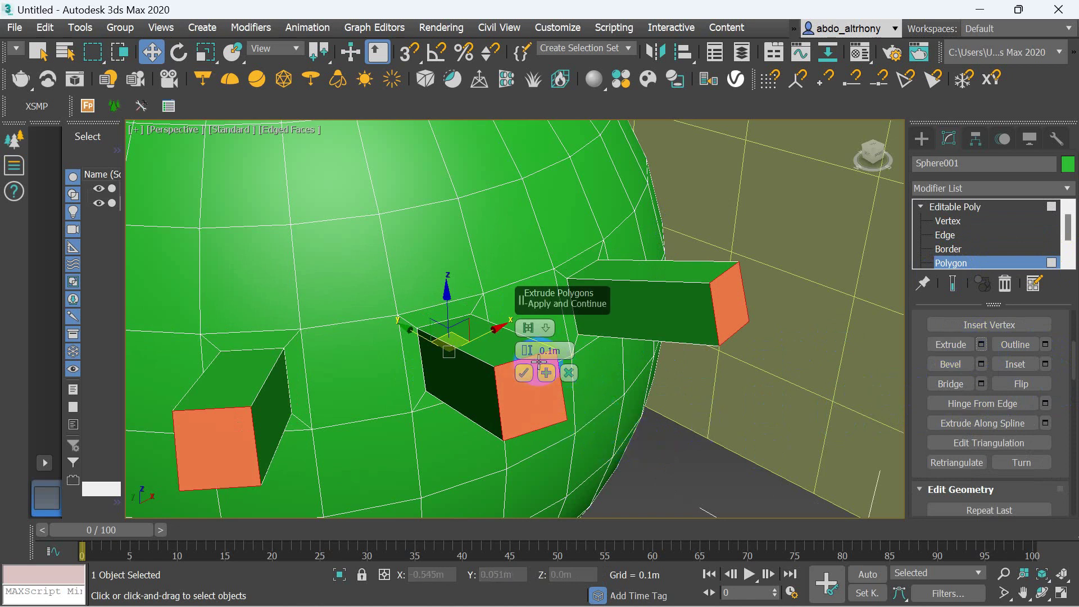
{"action": "left_click_drag", "start_coordinate": [531, 360], "coordinate": [531, 387]}
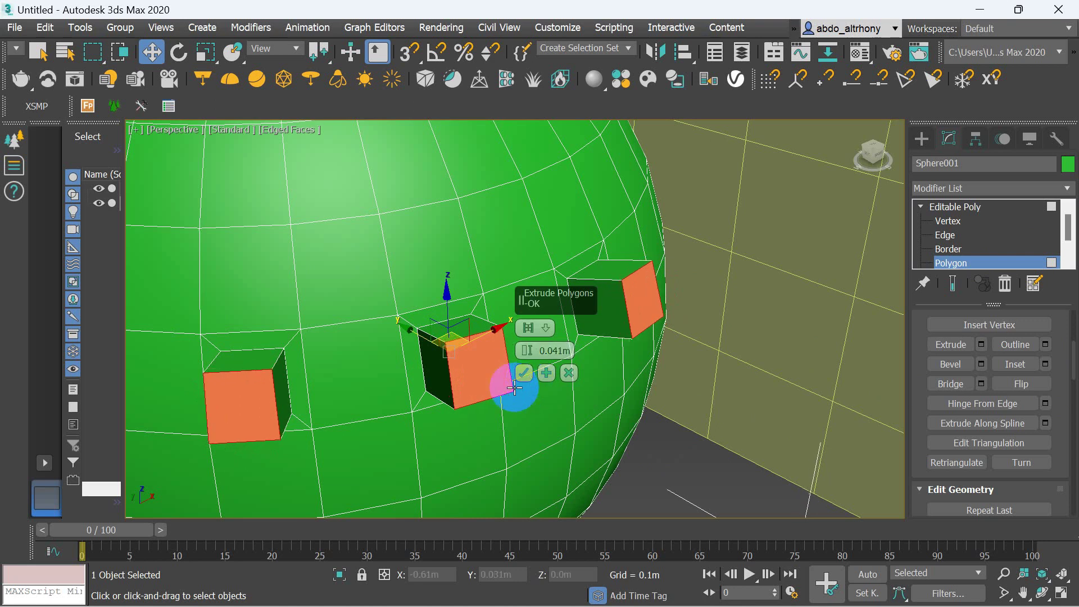
{"action": "left_click", "coordinate": [524, 373]}
{"action": "scroll", "coordinate": [585, 501], "scroll_direction": "down", "scroll_amount": 3}
{"action": "scroll", "coordinate": [585, 500], "scroll_direction": "down", "scroll_amount": 3}
{"action": "scroll", "coordinate": [518, 528], "scroll_direction": "down", "scroll_amount": 2}
{"action": "scroll", "coordinate": [517, 483], "scroll_direction": "up", "scroll_amount": 6}
{"action": "scroll", "coordinate": [518, 449], "scroll_direction": "down", "scroll_amount": 2}
{"action": "scroll", "coordinate": [523, 453], "scroll_direction": "up", "scroll_amount": 3}
{"action": "scroll", "coordinate": [532, 441], "scroll_direction": "up", "scroll_amount": 3}
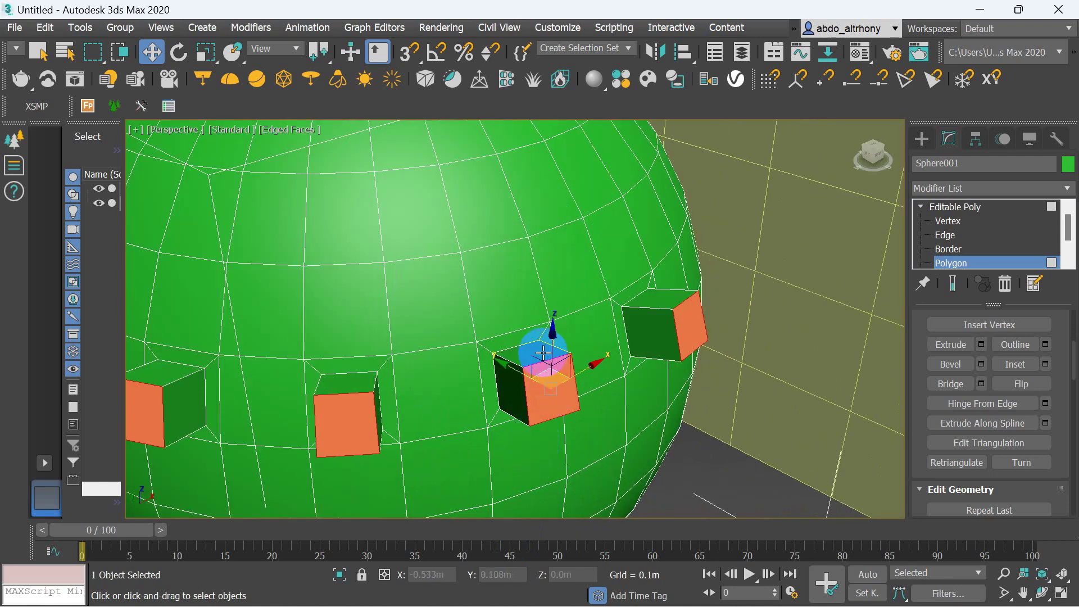
Select the top faces of the four blocks on the sphere.
{"action": "left_click", "coordinate": [662, 296]}
{"action": "left_click", "coordinate": [526, 347], "text": "ctrl"}
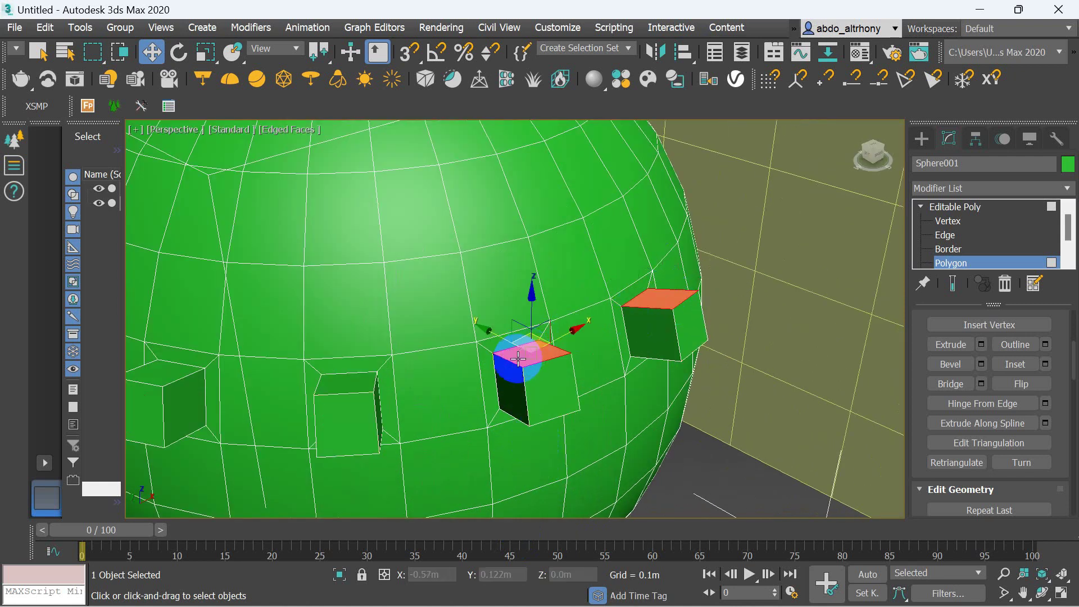
{"action": "left_click", "coordinate": [348, 382], "text": "ctrl"}
{"action": "left_click", "coordinate": [174, 368], "text": "ctrl"}
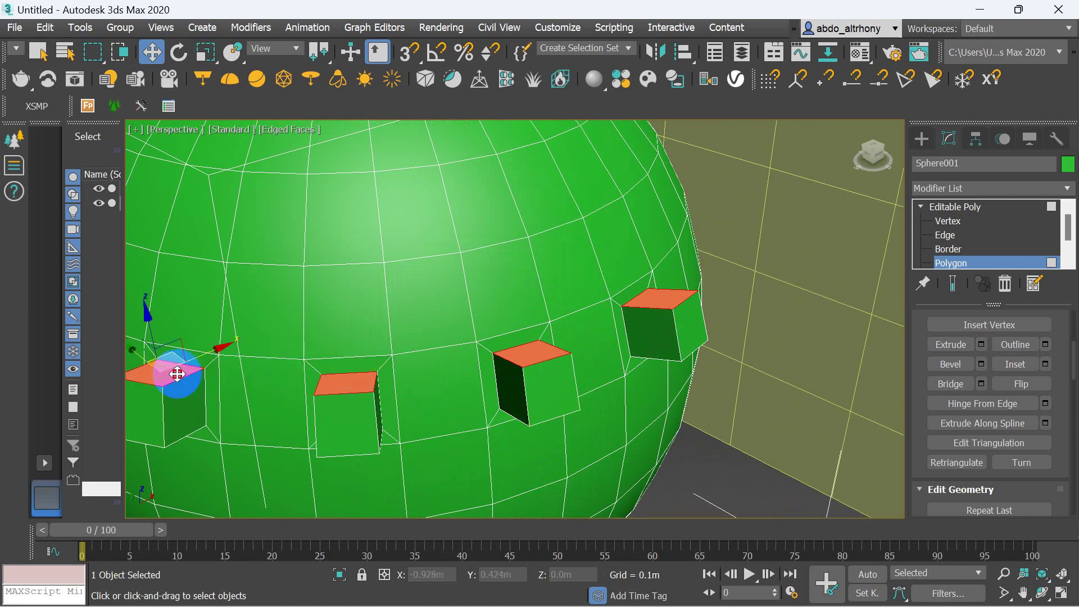
Extrude the selected faces repeatedly into taller columns.
{"action": "left_click", "coordinate": [985, 351]}
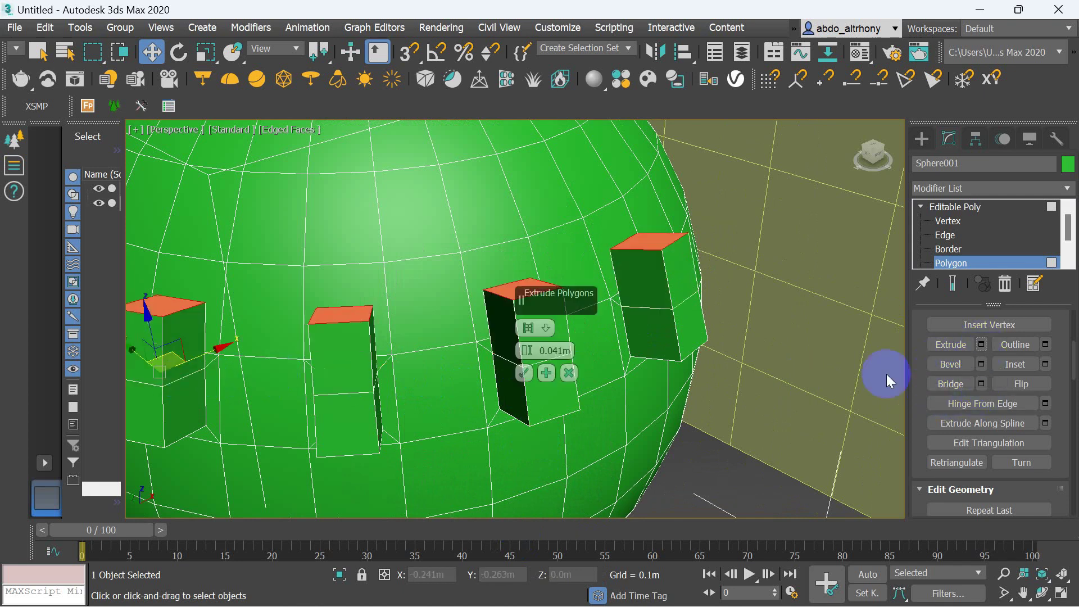
{"action": "left_click", "coordinate": [545, 376]}
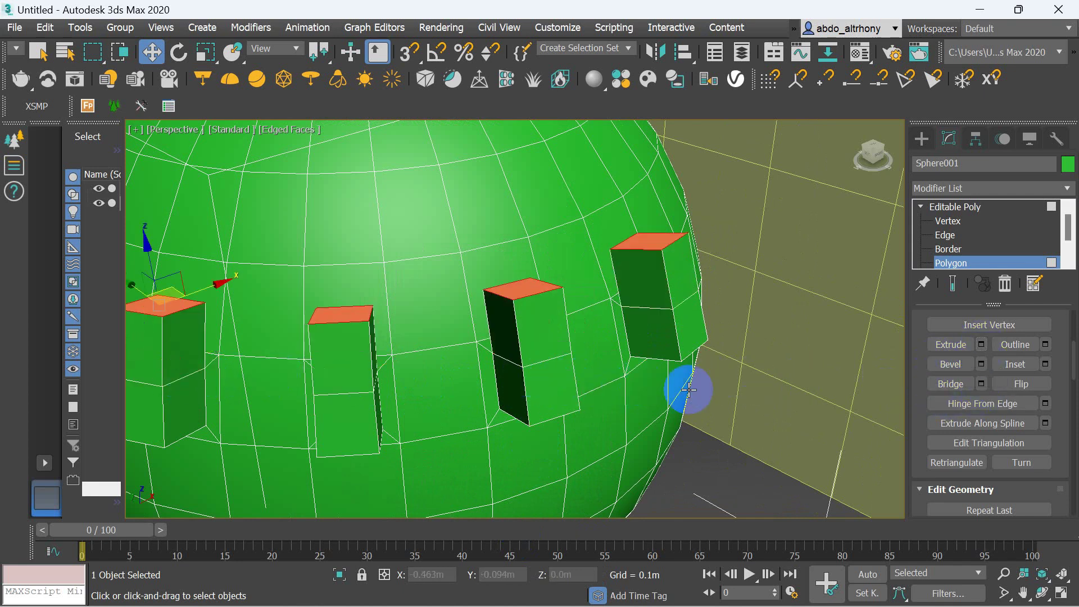
{"action": "scroll", "coordinate": [845, 404], "scroll_direction": "down", "scroll_amount": 5}
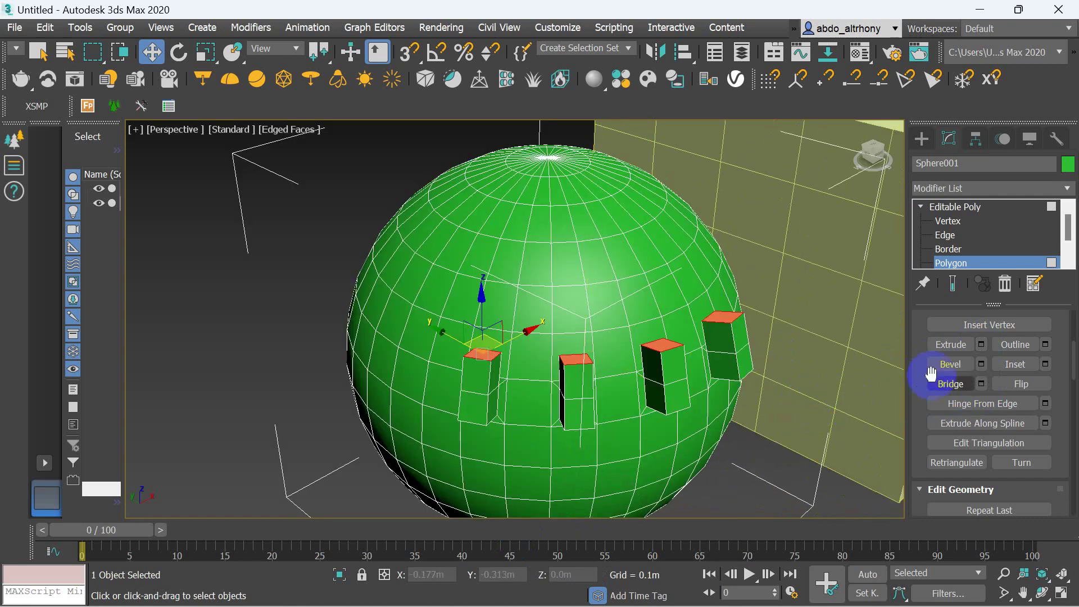
{"action": "left_click", "coordinate": [981, 345]}
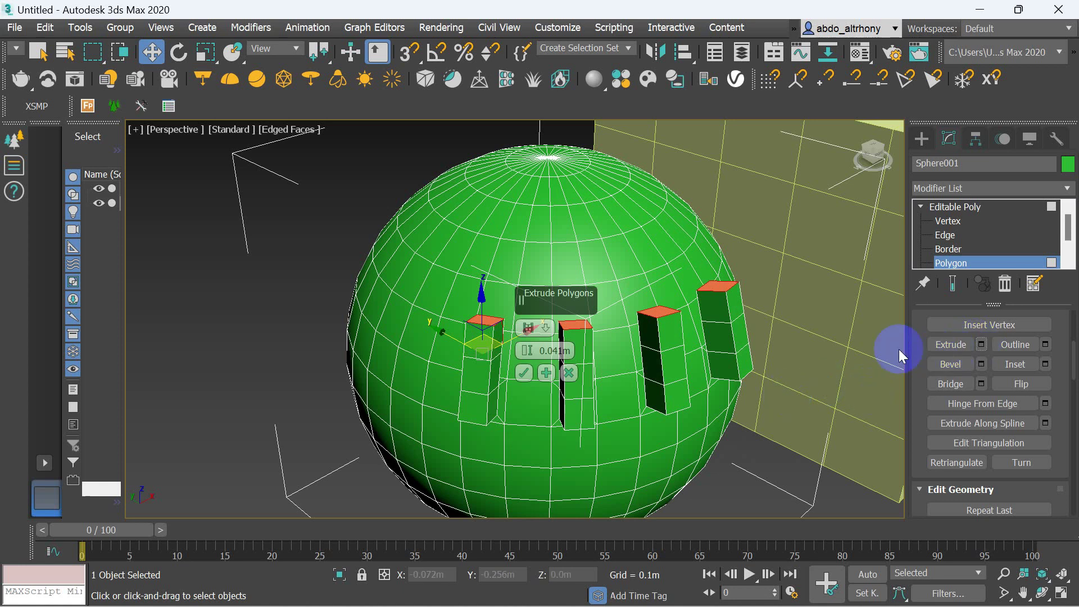
{"action": "left_click", "coordinate": [547, 377]}
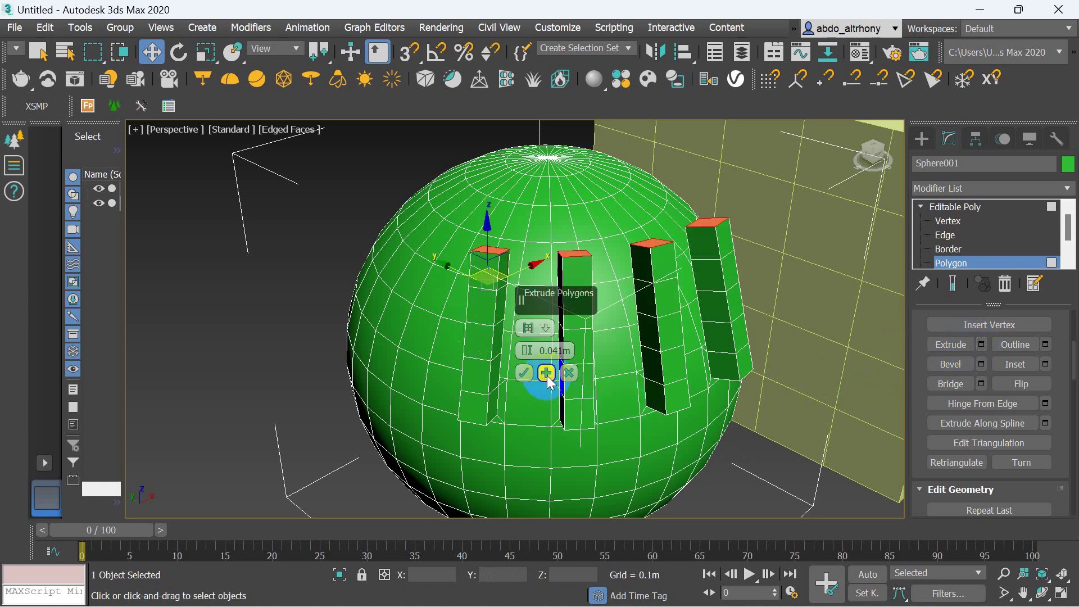
{"action": "left_click", "coordinate": [547, 377]}
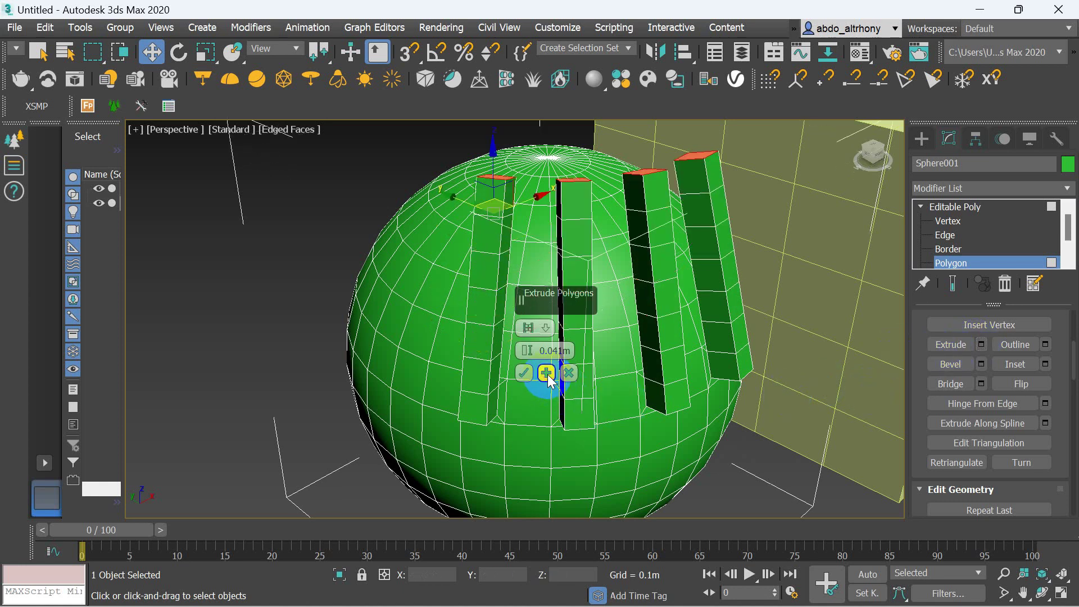
Undo all the extrusions with Ctrl+Z until the sphere is clean.
{"action": "key", "text": "ctrl+z"}
{"action": "key", "text": "ctrl+z"}
{"action": "key", "text": "ctrl+z"}
{"action": "key", "text": "ctrl+z"}
{"action": "key", "text": "ctrl+z"}
{"action": "key", "text": "ctrl+z"}
{"action": "key", "text": "ctrl+z"}
{"action": "key", "text": "ctrl+z"}
{"action": "key", "text": "ctrl+z"}
{"action": "key", "text": "ctrl+z"}
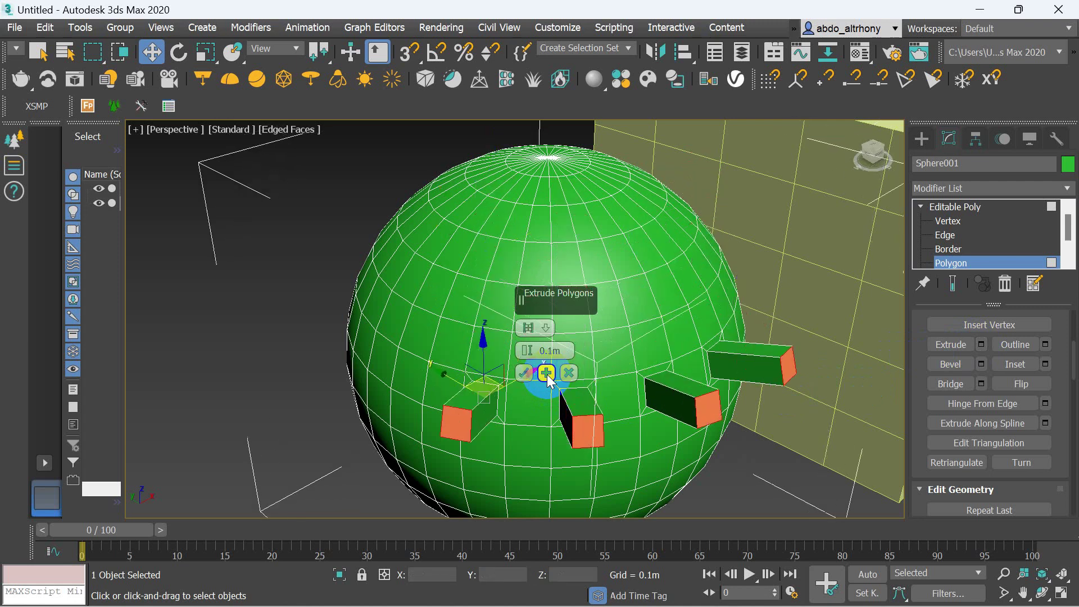
{"action": "key", "text": "ctrl+z"}
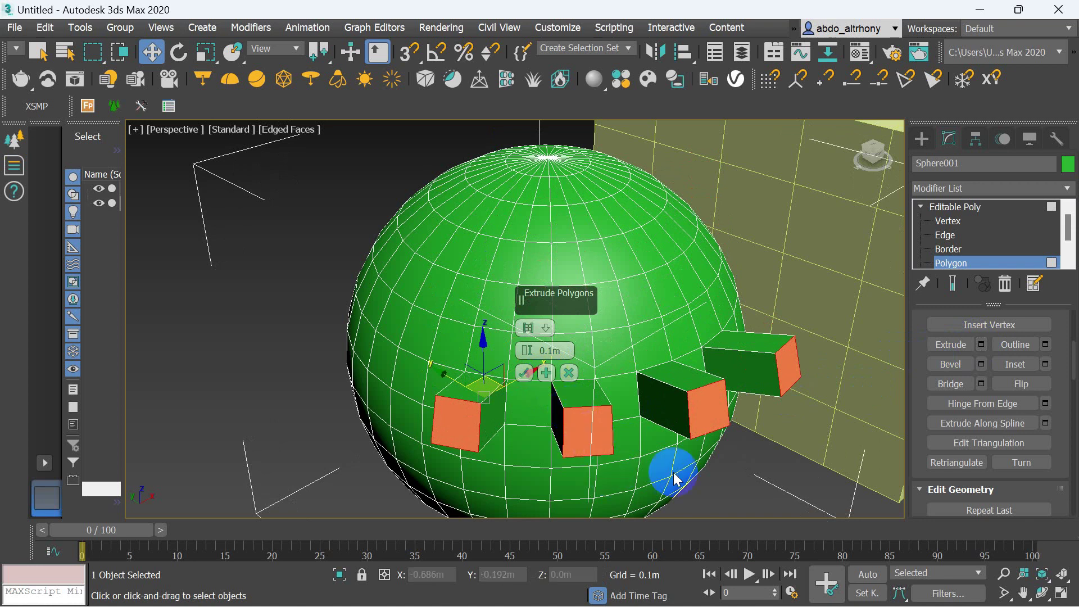
{"action": "key", "text": "ctrl+z"}
{"action": "scroll", "coordinate": [727, 469], "scroll_direction": "down", "scroll_amount": 5}
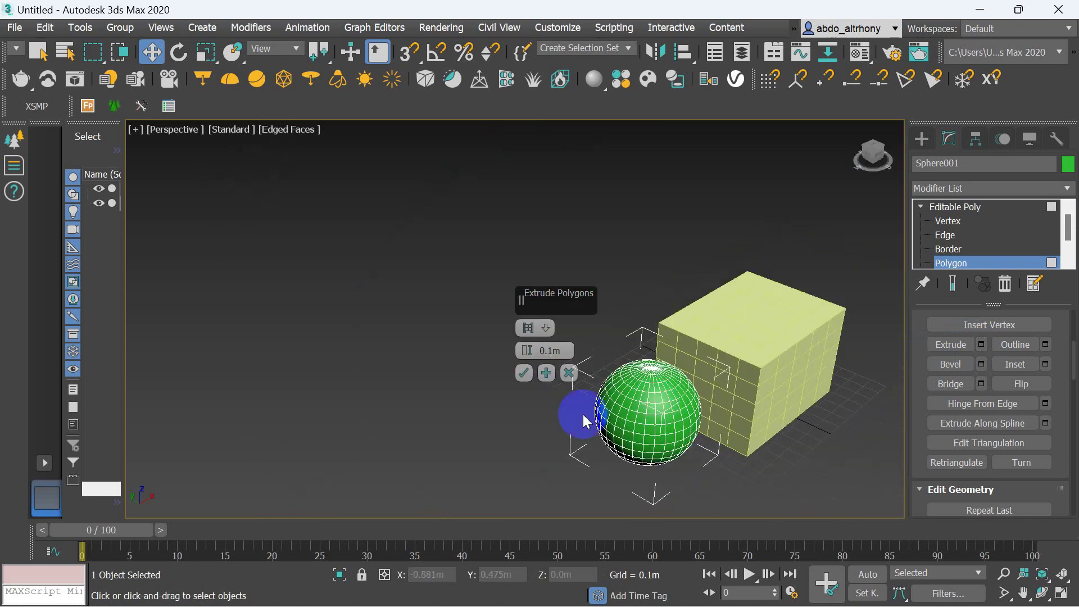
Cancel the extrude, select one front face, and start Hinge From Edge.
{"action": "left_click", "coordinate": [569, 372]}
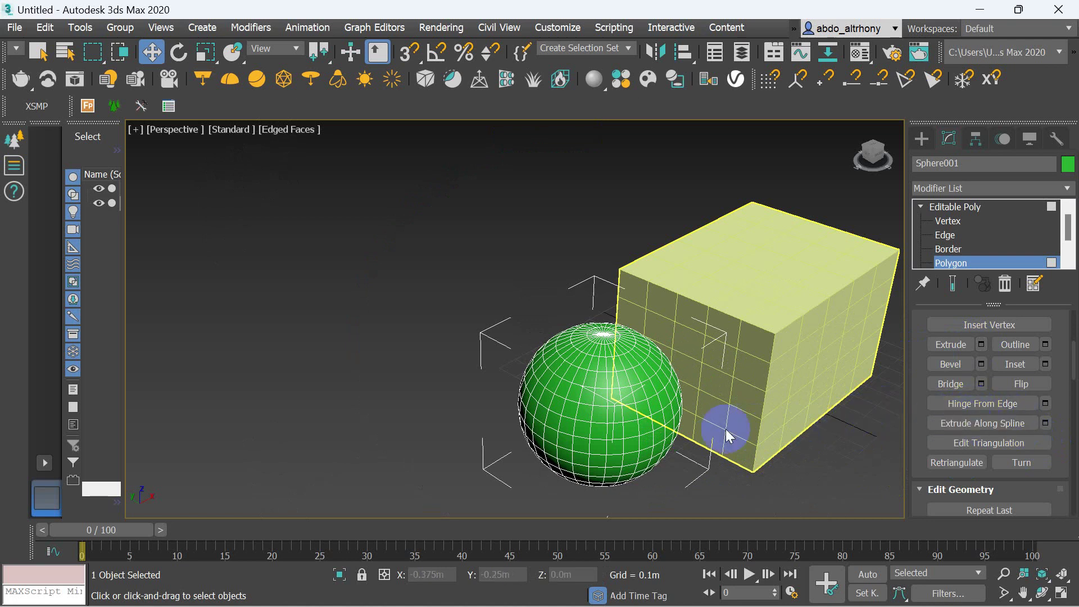
{"action": "left_click", "coordinate": [582, 433]}
{"action": "scroll", "coordinate": [618, 440], "scroll_direction": "up", "scroll_amount": 2}
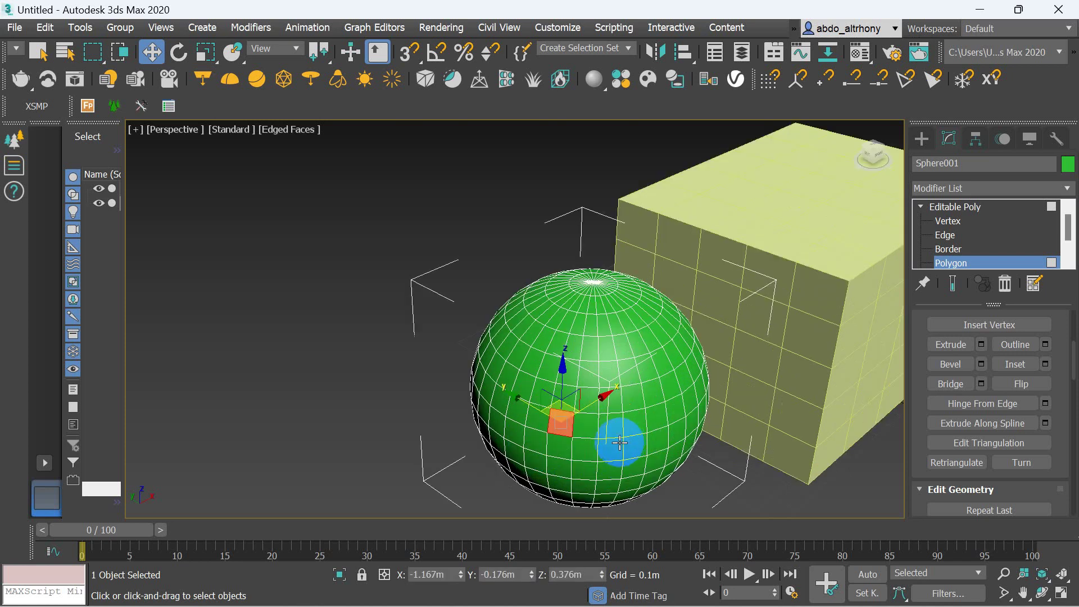
{"action": "scroll", "coordinate": [575, 457], "scroll_direction": "up", "scroll_amount": 3}
{"action": "scroll", "coordinate": [589, 428], "scroll_direction": "down", "scroll_amount": 2}
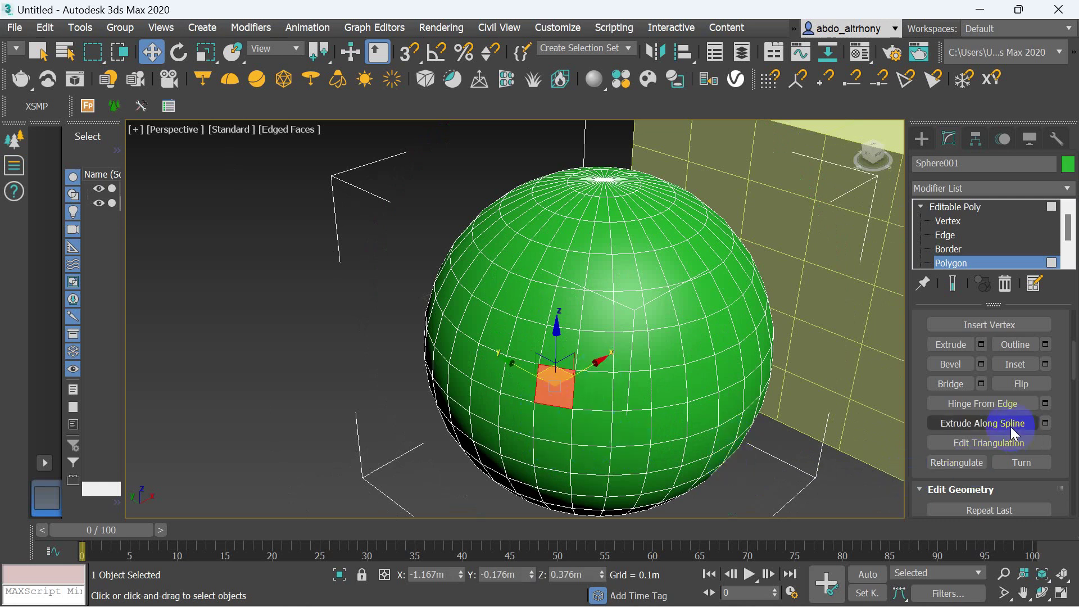
{"action": "left_click", "coordinate": [992, 409]}
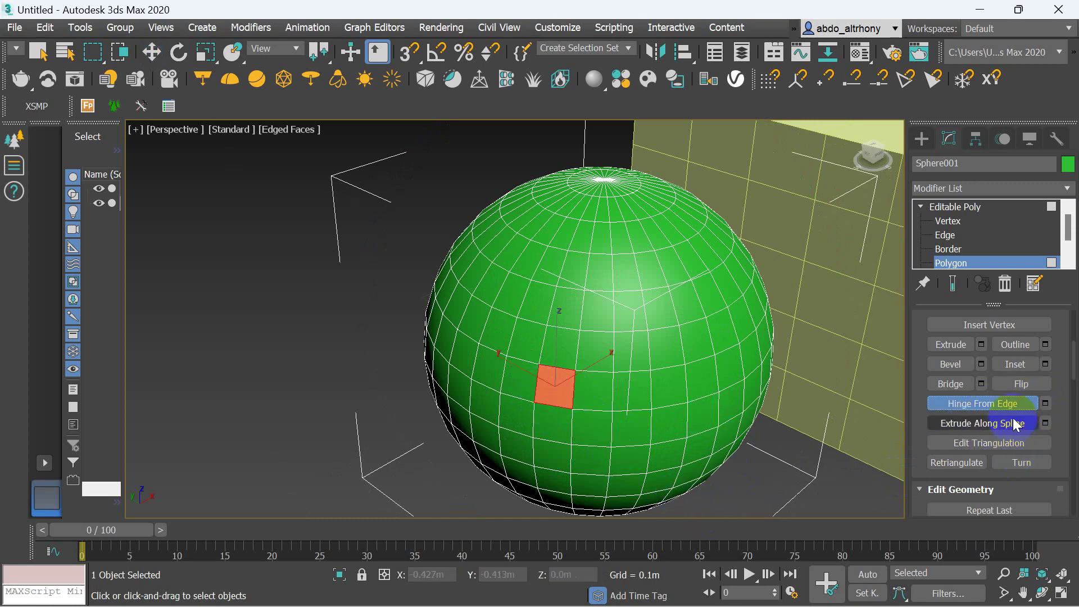
{"action": "left_click", "coordinate": [1046, 405]}
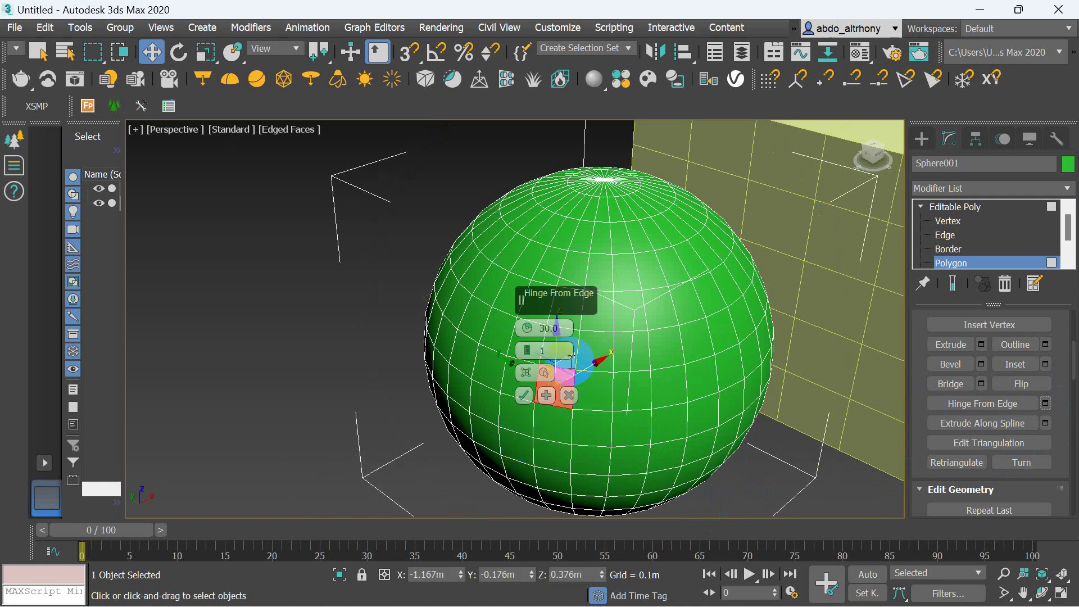
{"action": "left_click", "coordinate": [524, 328]}
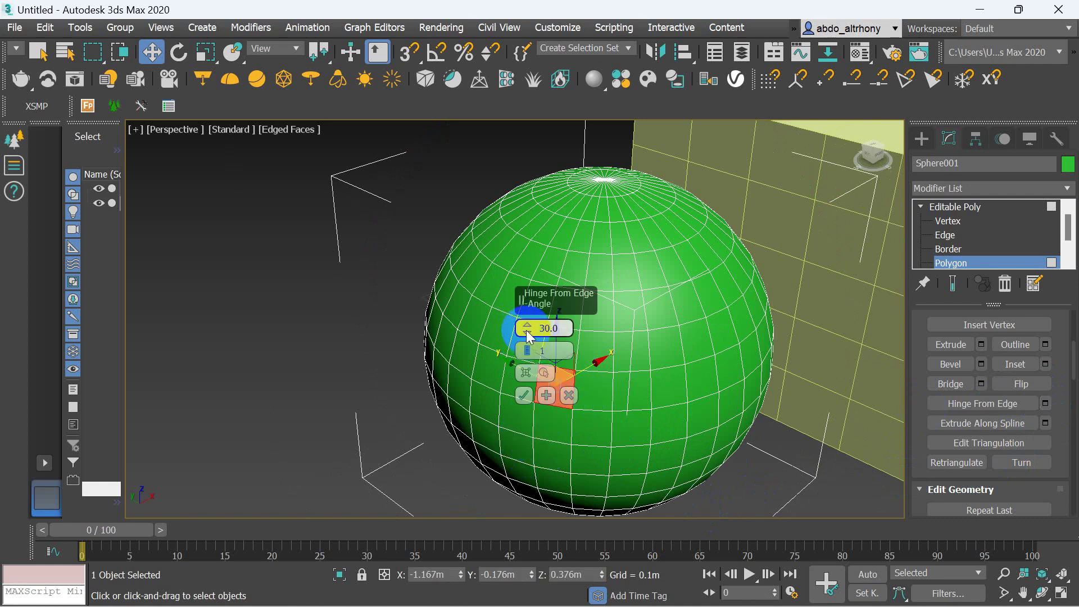
{"action": "double_click", "coordinate": [543, 328]}
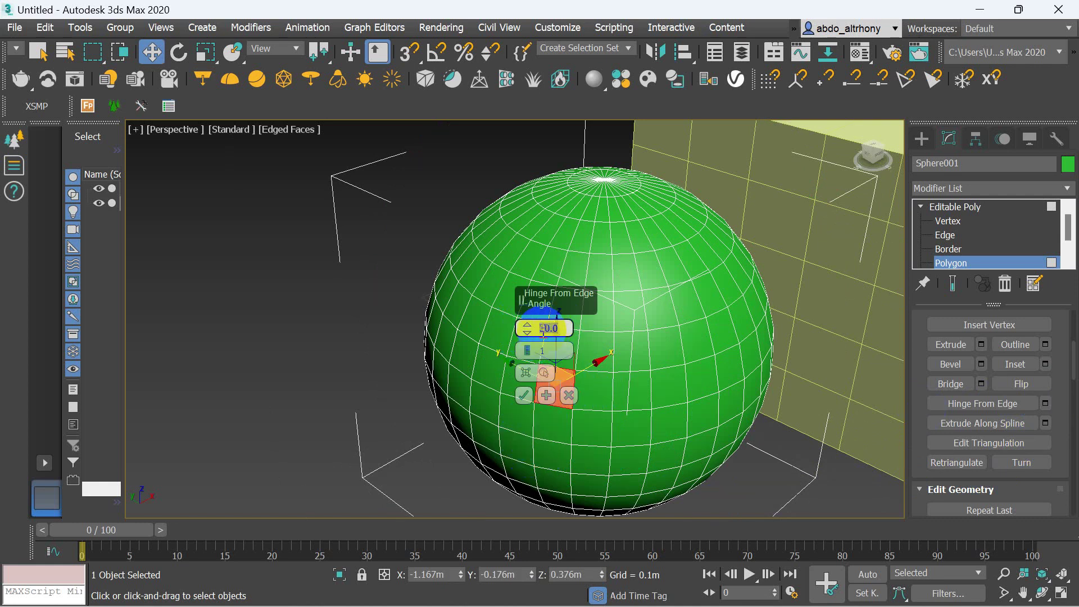
{"action": "left_click", "coordinate": [529, 352]}
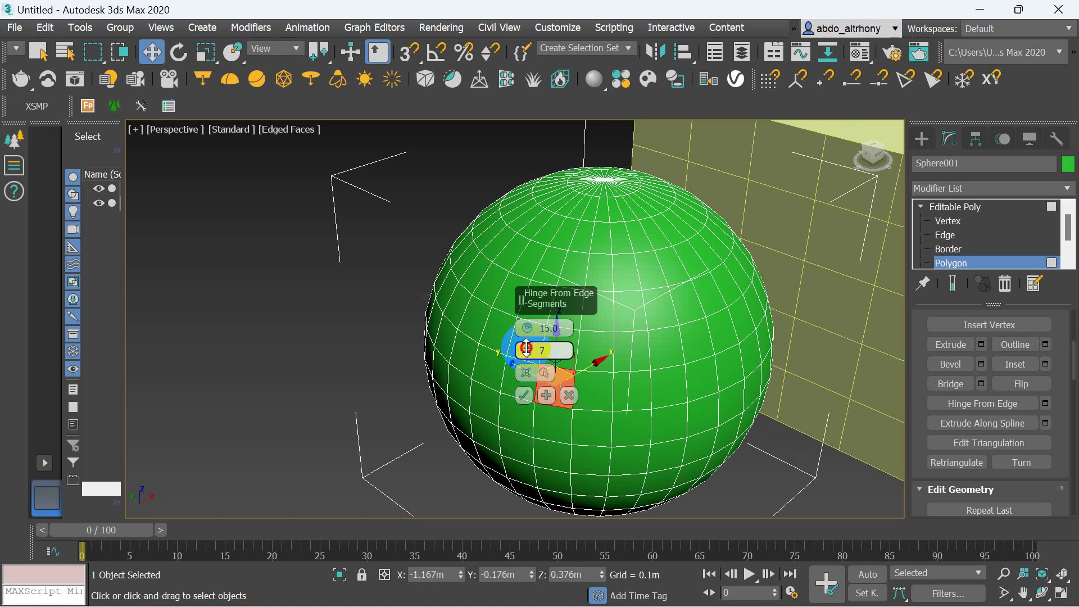
{"action": "type", "text": "0"}
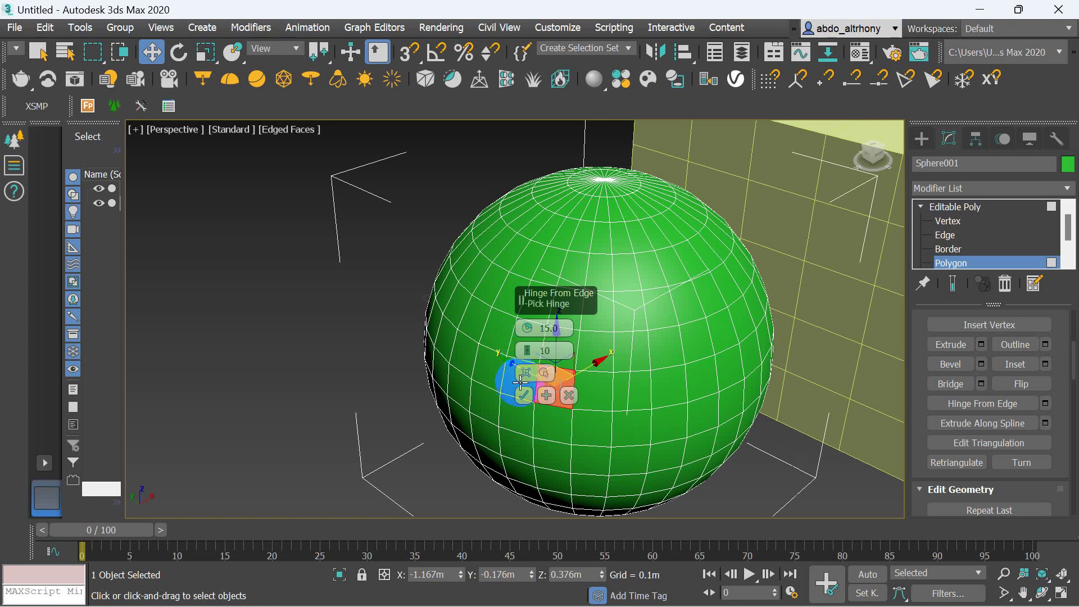
{"action": "left_click", "coordinate": [542, 374]}
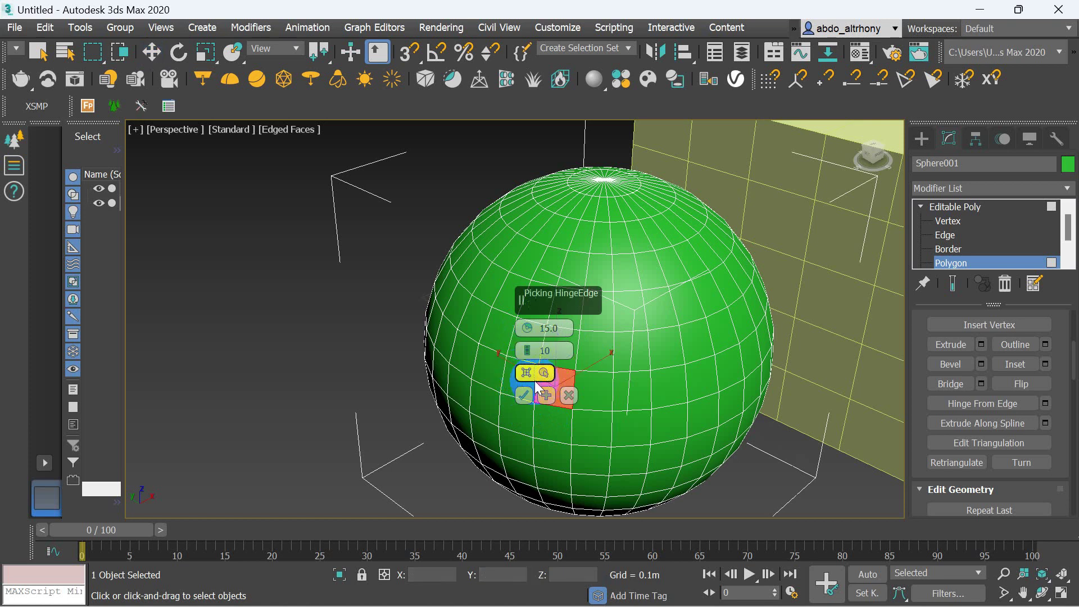
{"action": "left_click", "coordinate": [451, 355]}
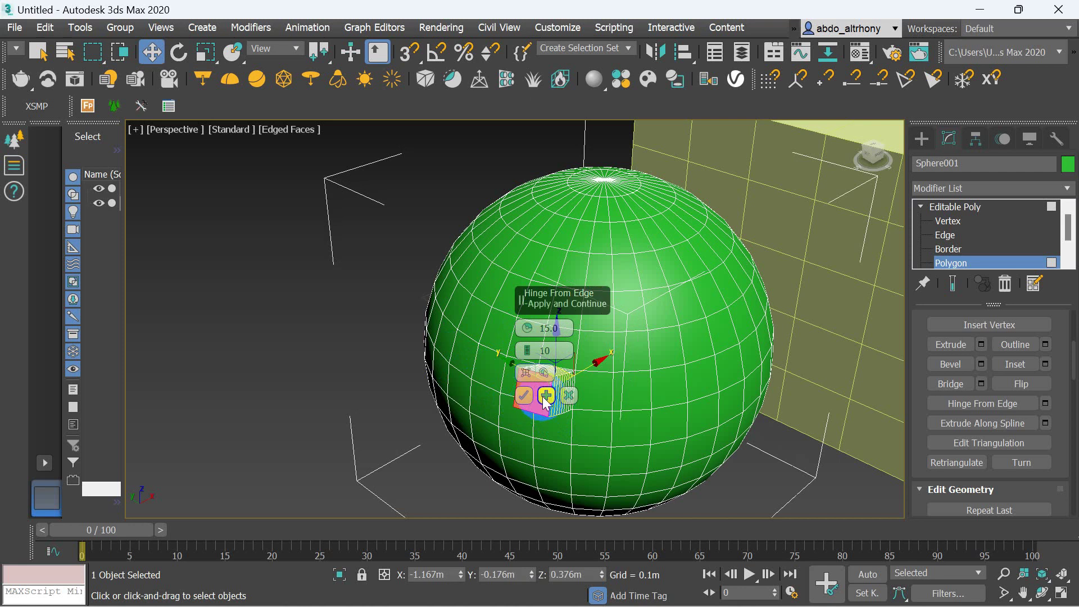
{"action": "left_click", "coordinate": [546, 396]}
{"action": "left_click", "coordinate": [546, 396]}
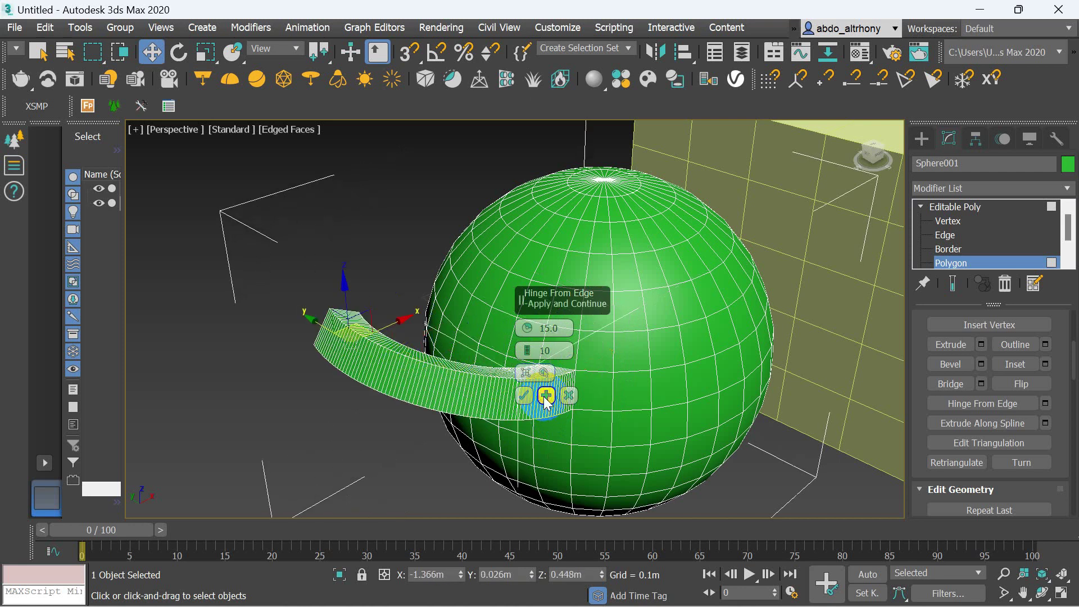
{"action": "left_click", "coordinate": [546, 396]}
{"action": "left_click", "coordinate": [546, 396]}
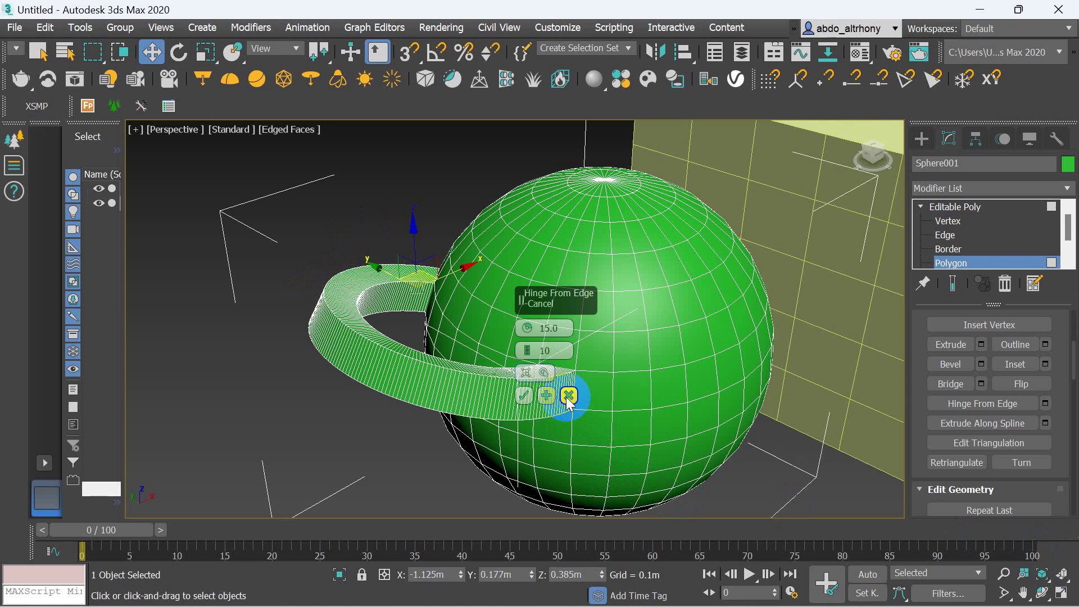
{"action": "scroll", "coordinate": [594, 464], "scroll_direction": "down", "scroll_amount": 3}
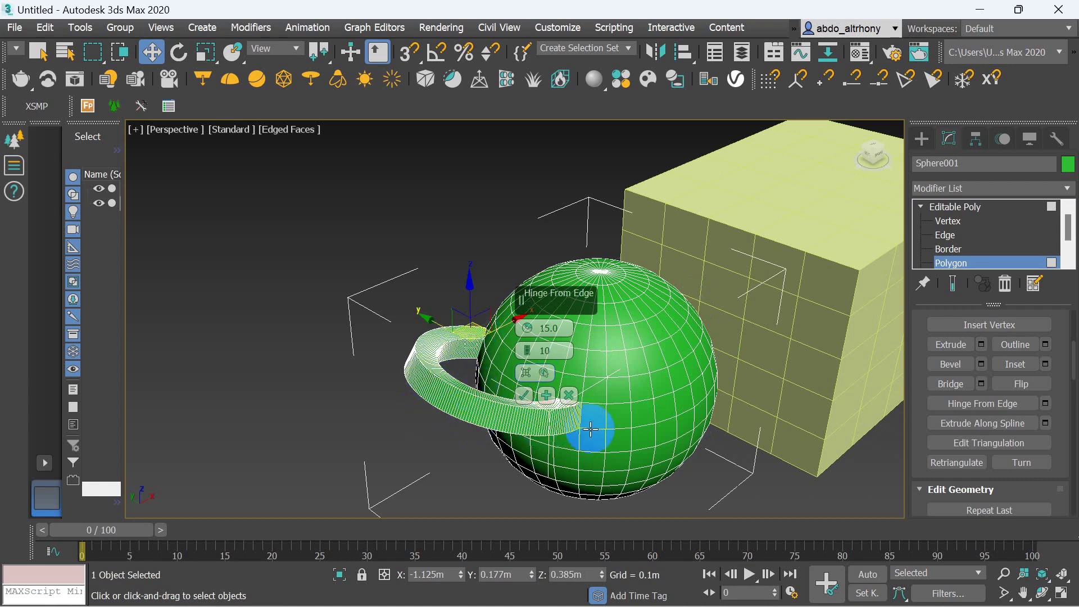
{"action": "left_click", "coordinate": [590, 429]}
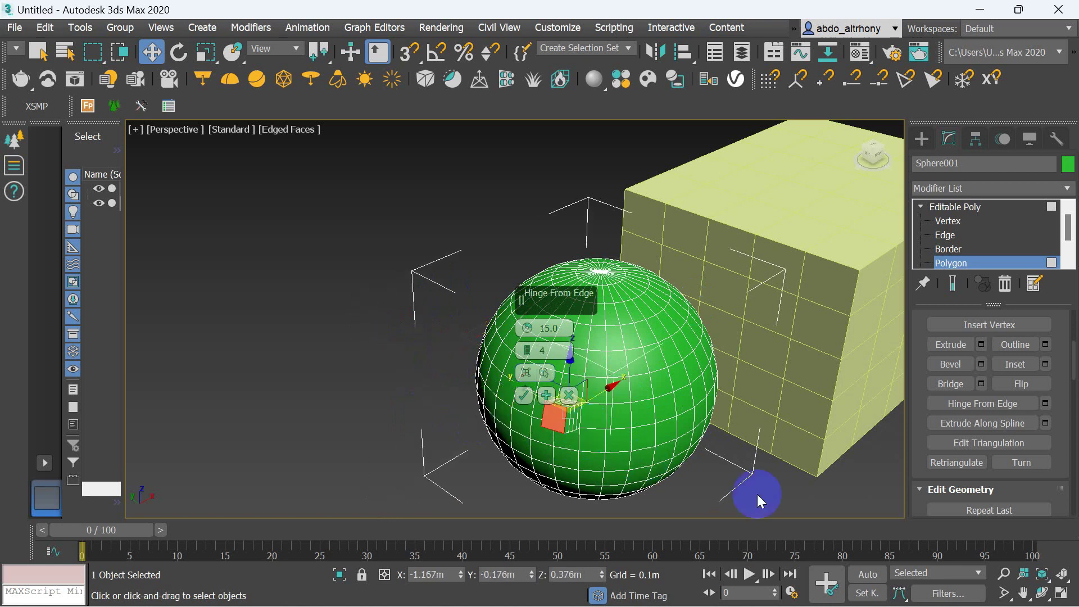
Cancel the hinge, toggle Extrude Along Spline off, and deselect the face.
{"action": "left_click", "coordinate": [570, 396]}
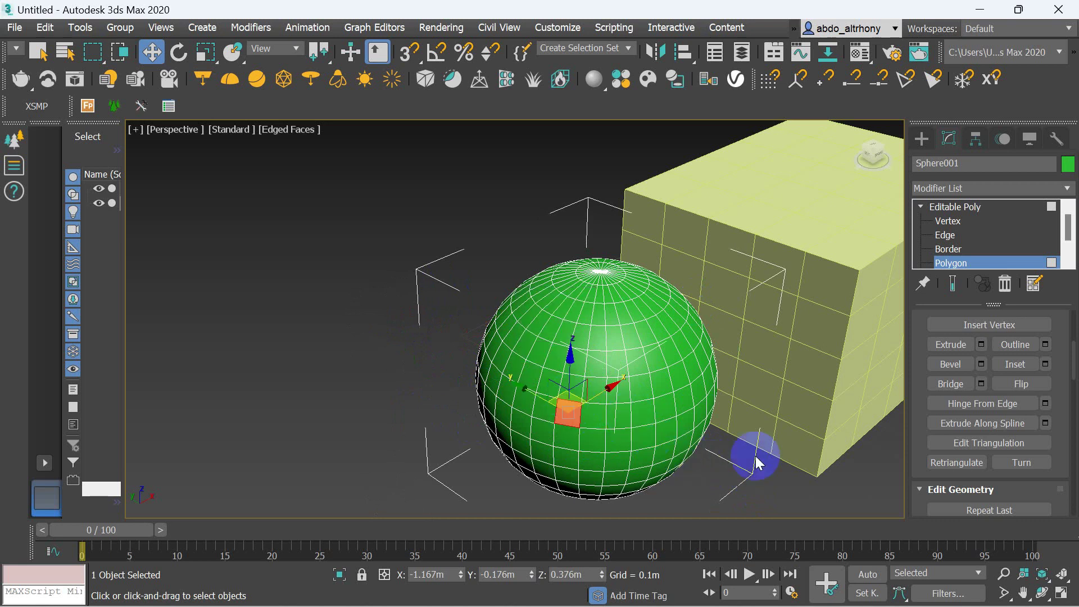
{"action": "left_click", "coordinate": [950, 425]}
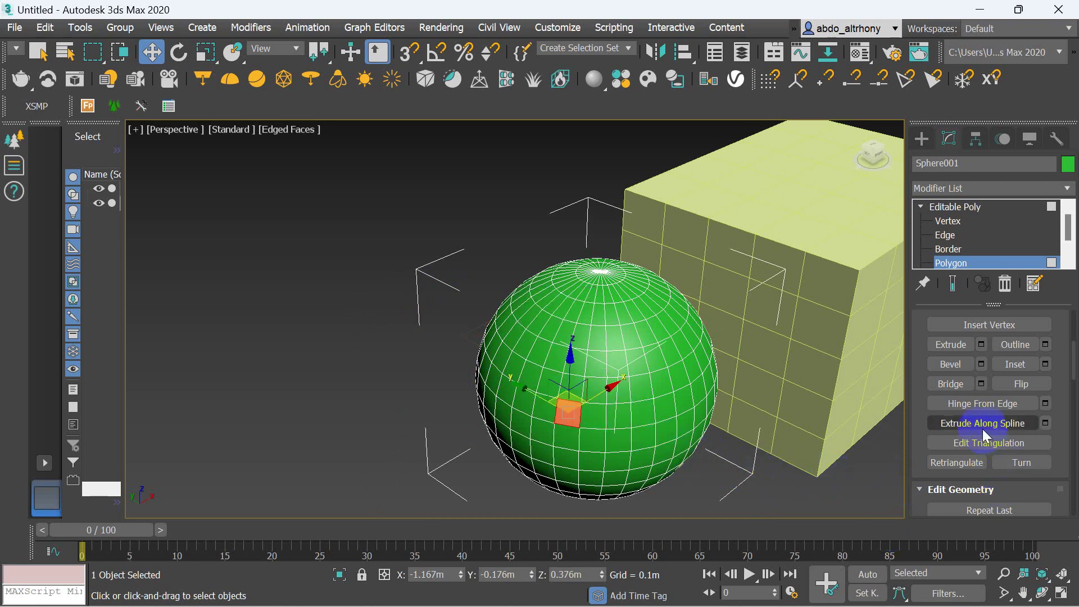
{"action": "left_click", "coordinate": [1015, 465]}
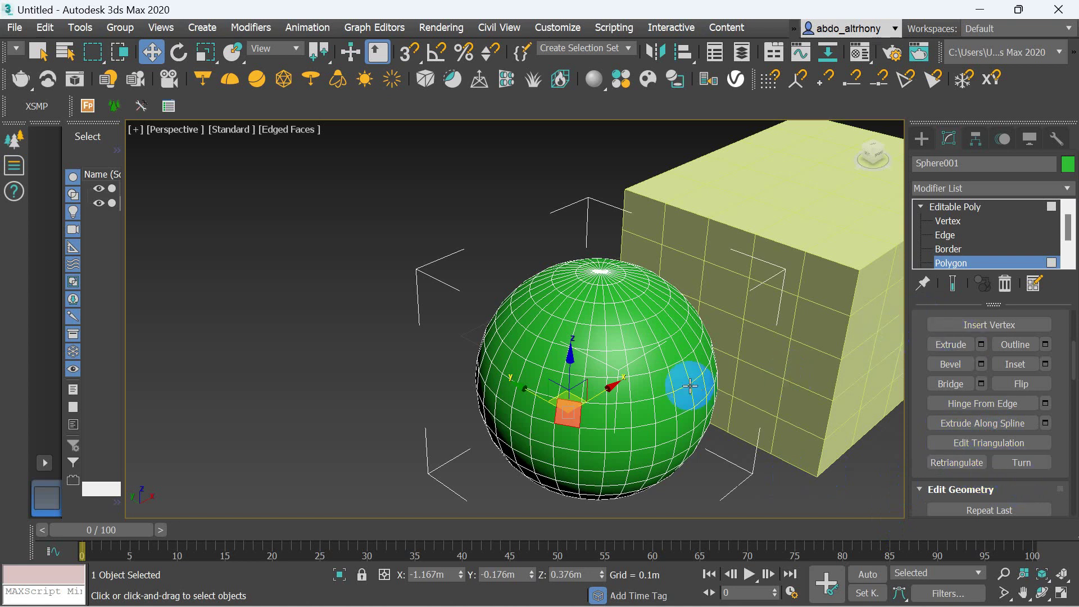
{"action": "scroll", "coordinate": [687, 381], "scroll_direction": "down", "scroll_amount": 3}
{"action": "scroll", "coordinate": [760, 405], "scroll_direction": "up", "scroll_amount": 1}
{"action": "left_click", "coordinate": [625, 434]}
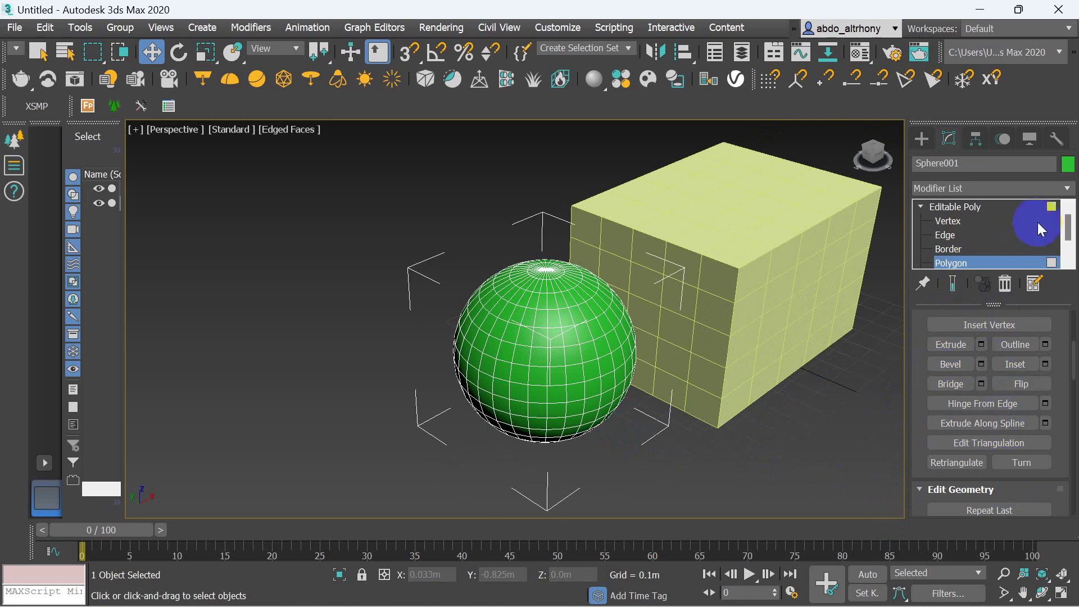
Switch to Element level and select the whole sphere.
{"action": "scroll", "coordinate": [1012, 234], "scroll_direction": "down", "scroll_amount": 2}
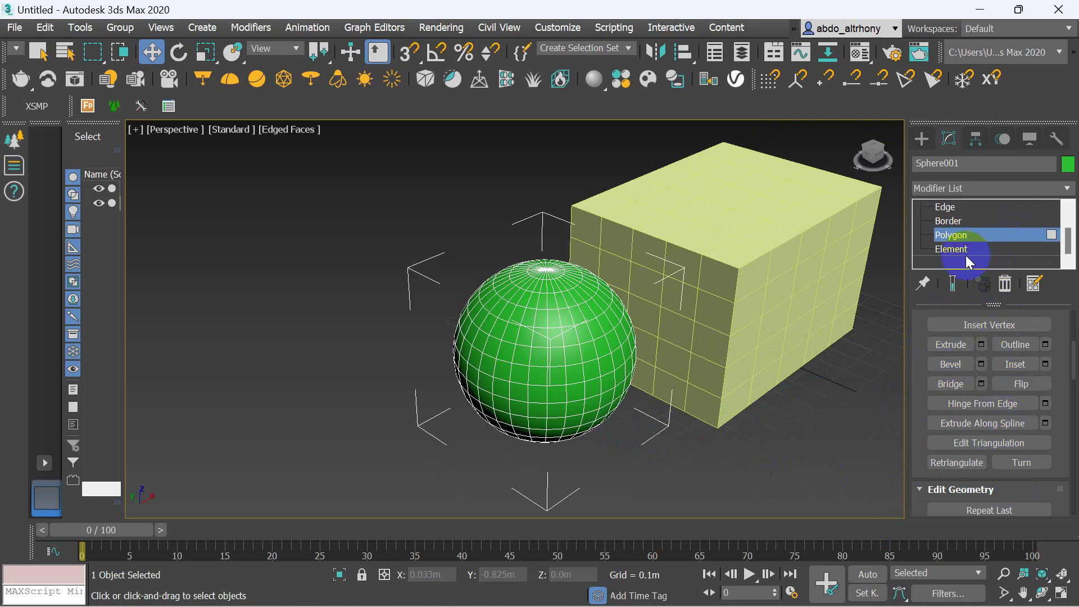
{"action": "left_click", "coordinate": [963, 249]}
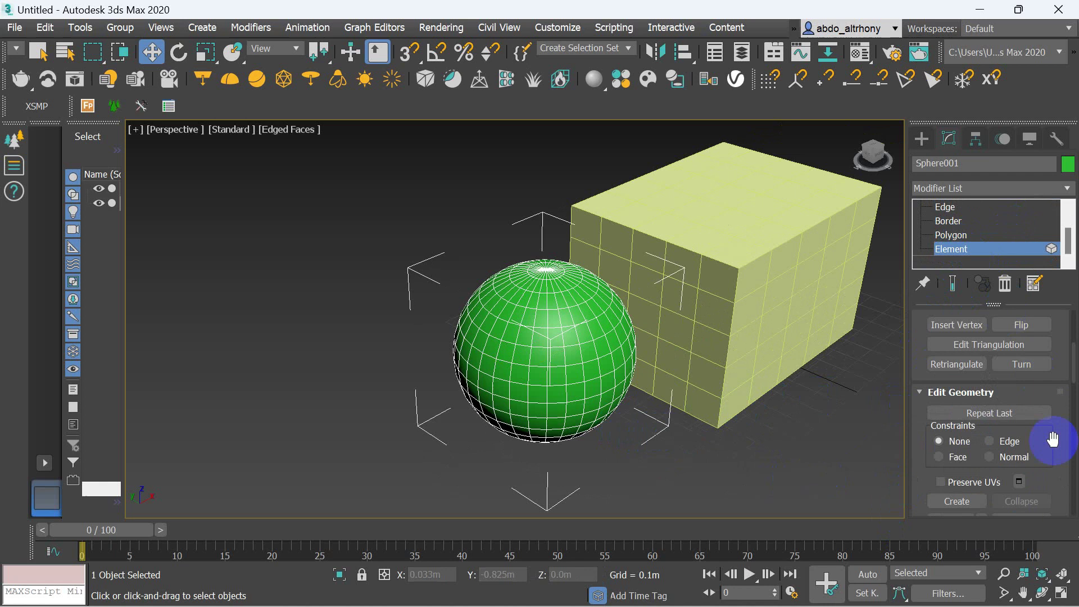
{"action": "scroll", "coordinate": [1042, 402], "scroll_direction": "up", "scroll_amount": 2}
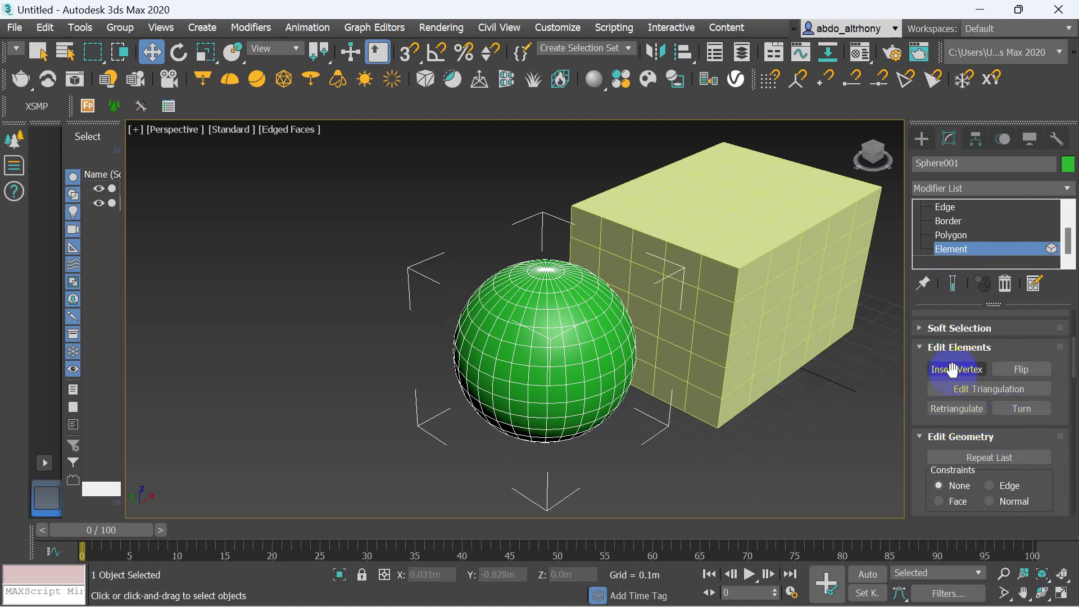
{"action": "left_click", "coordinate": [606, 340]}
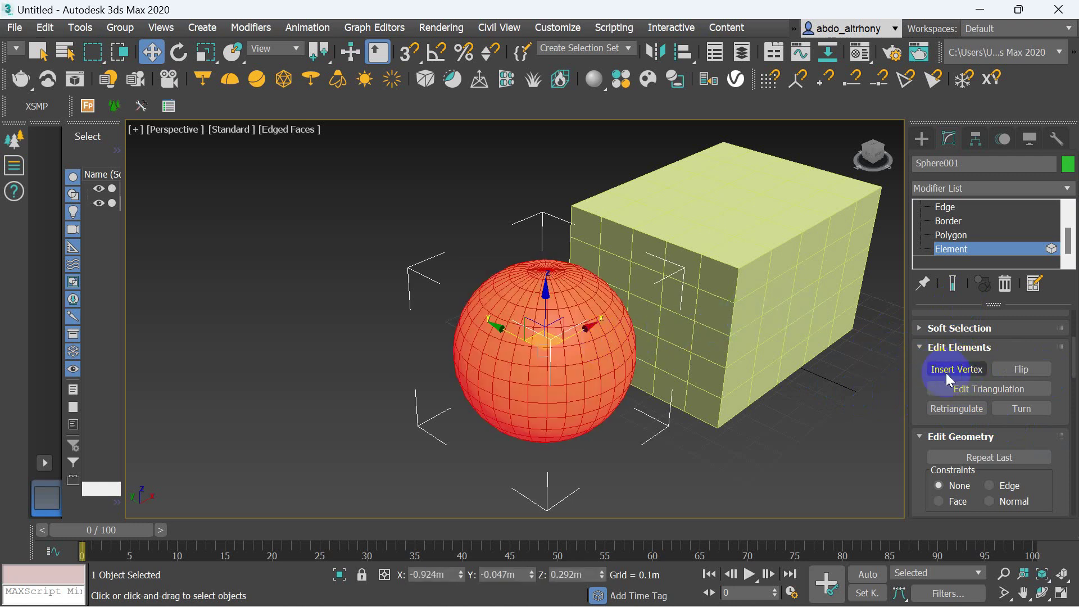
Insert two vertices into middle faces, then flip the element's normals twice.
{"action": "scroll", "coordinate": [609, 380], "scroll_direction": "up", "scroll_amount": 2}
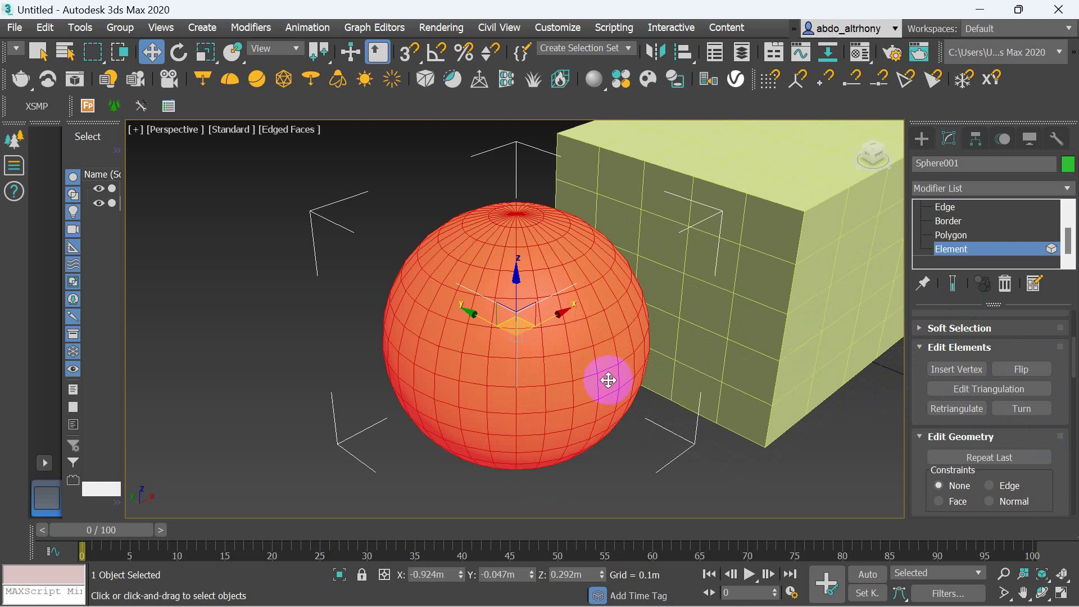
{"action": "left_click", "coordinate": [964, 371]}
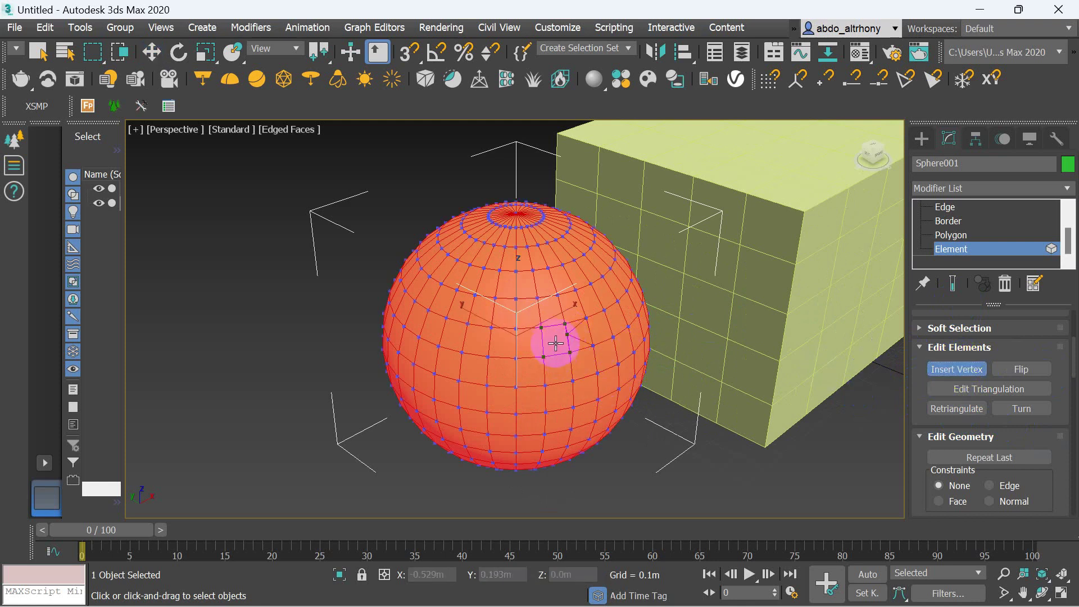
{"action": "left_click", "coordinate": [556, 340]}
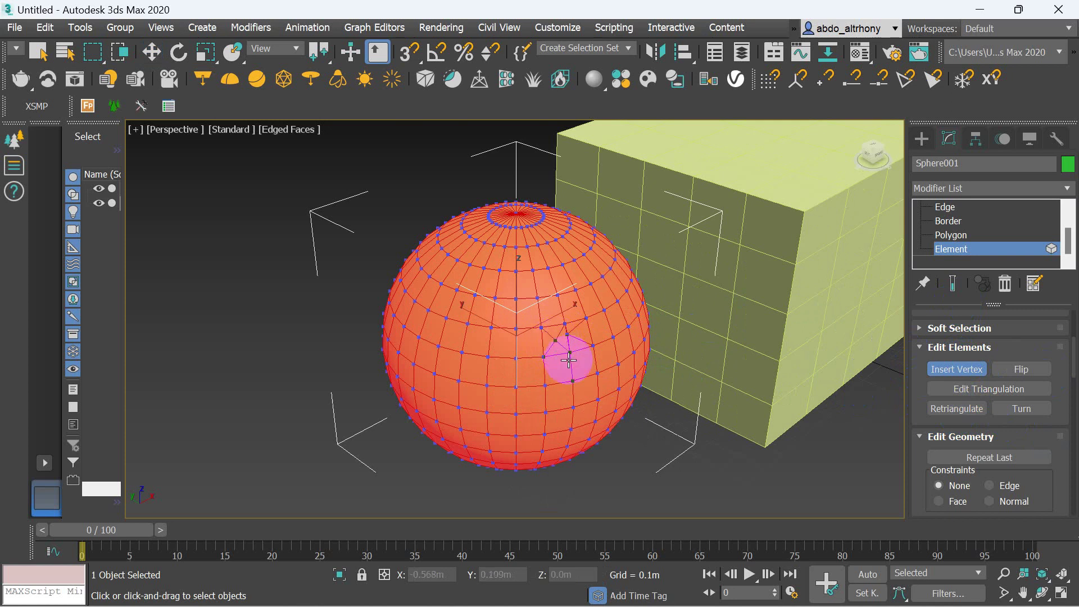
{"action": "left_click", "coordinate": [529, 346]}
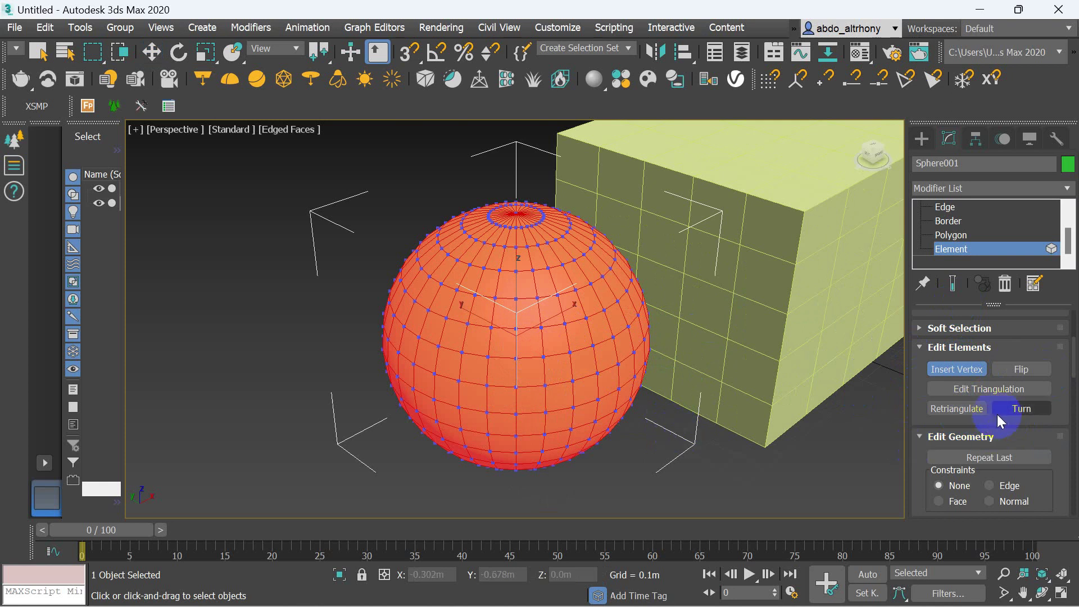
{"action": "left_click", "coordinate": [1022, 371]}
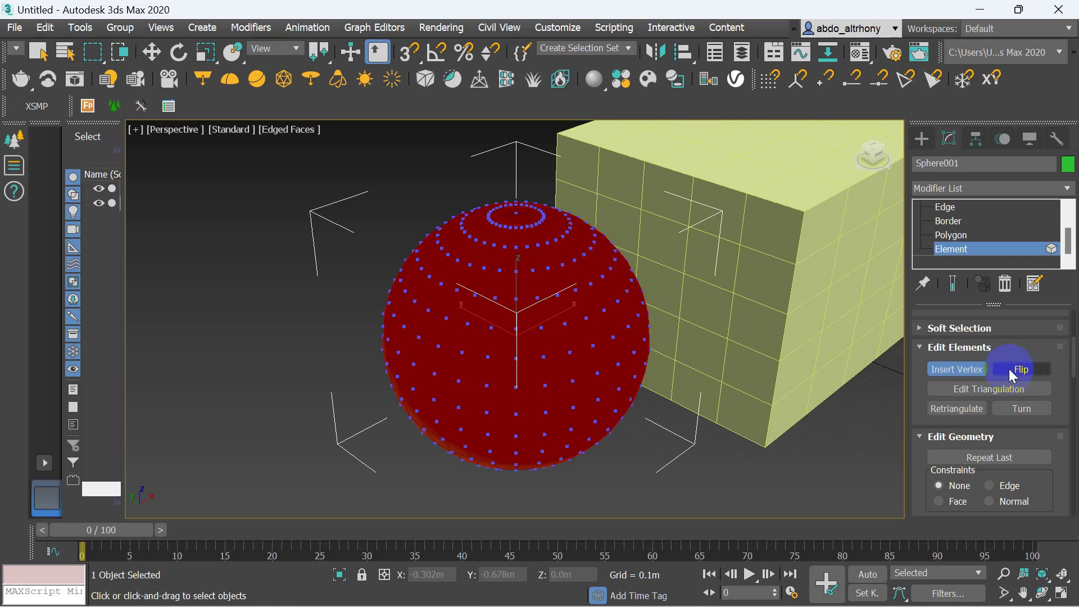
{"action": "left_click", "coordinate": [1010, 369]}
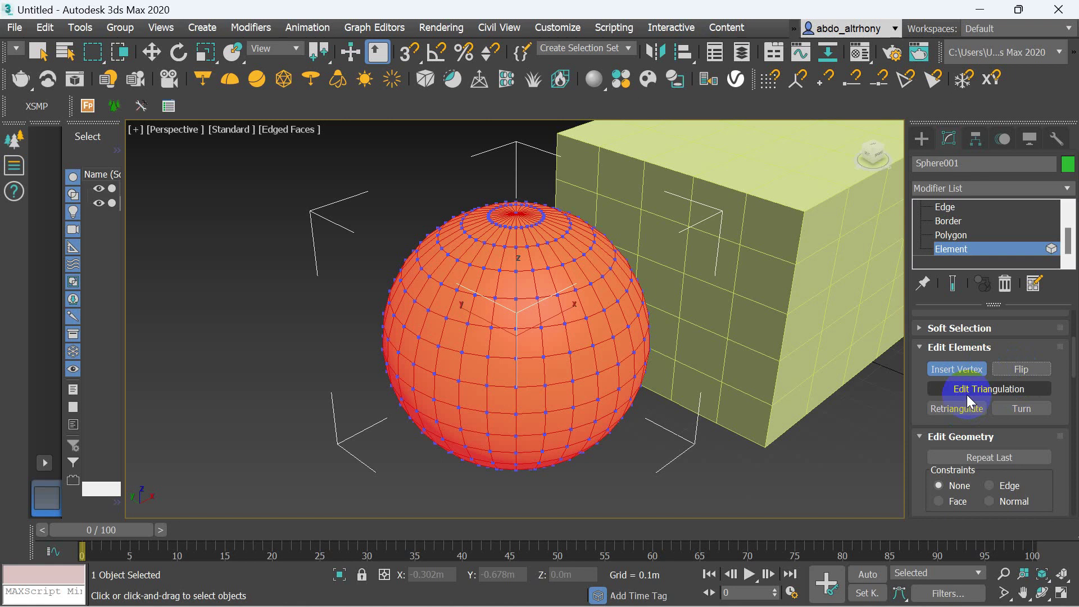
Show the triangulation diagonals with Edit Triangulation and turn two diagonals on the sphere.
{"action": "scroll", "coordinate": [618, 371], "scroll_direction": "up", "scroll_amount": 4}
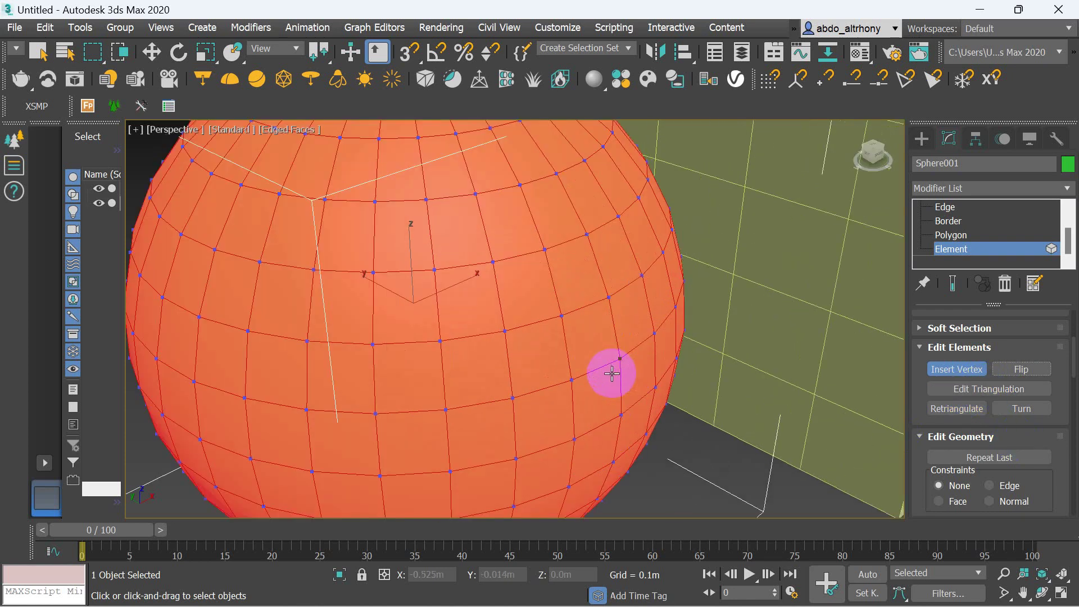
{"action": "left_click", "coordinate": [990, 396]}
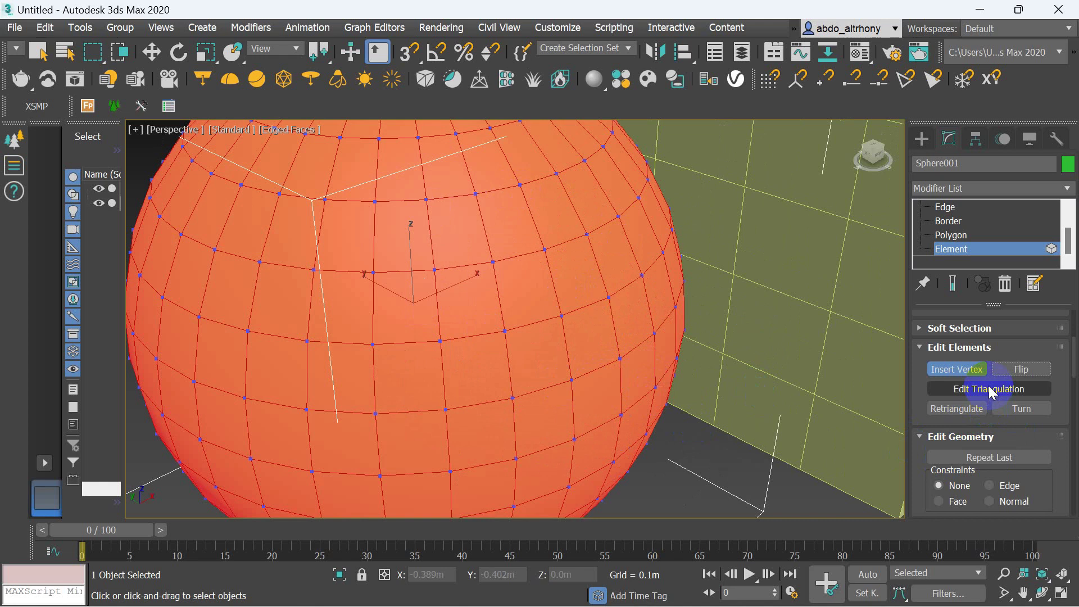
{"action": "left_click", "coordinate": [990, 390]}
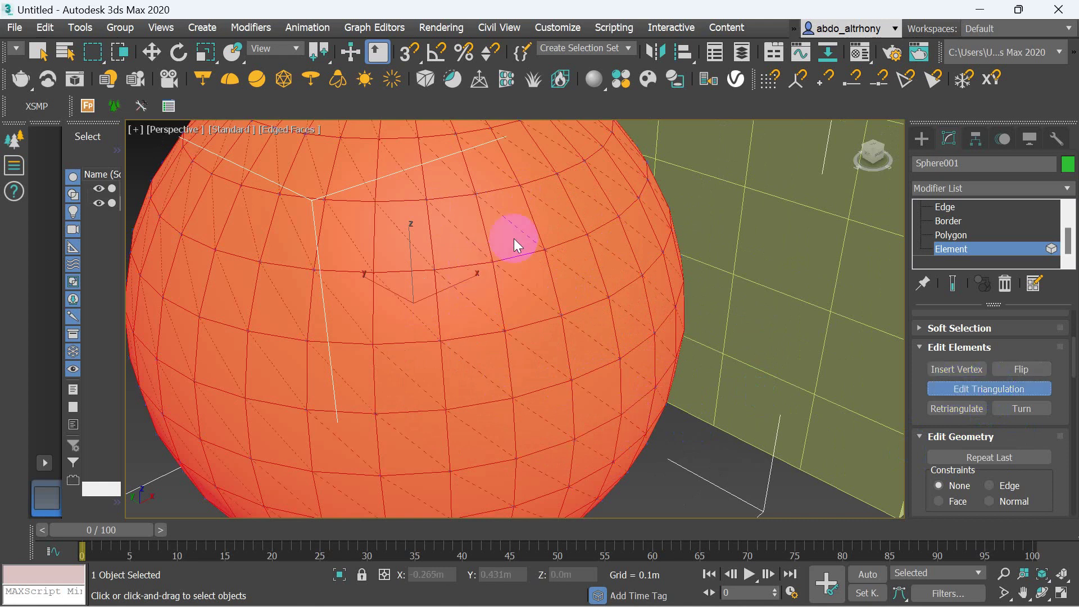
{"action": "left_click", "coordinate": [1022, 409]}
{"action": "left_click", "coordinate": [531, 290]}
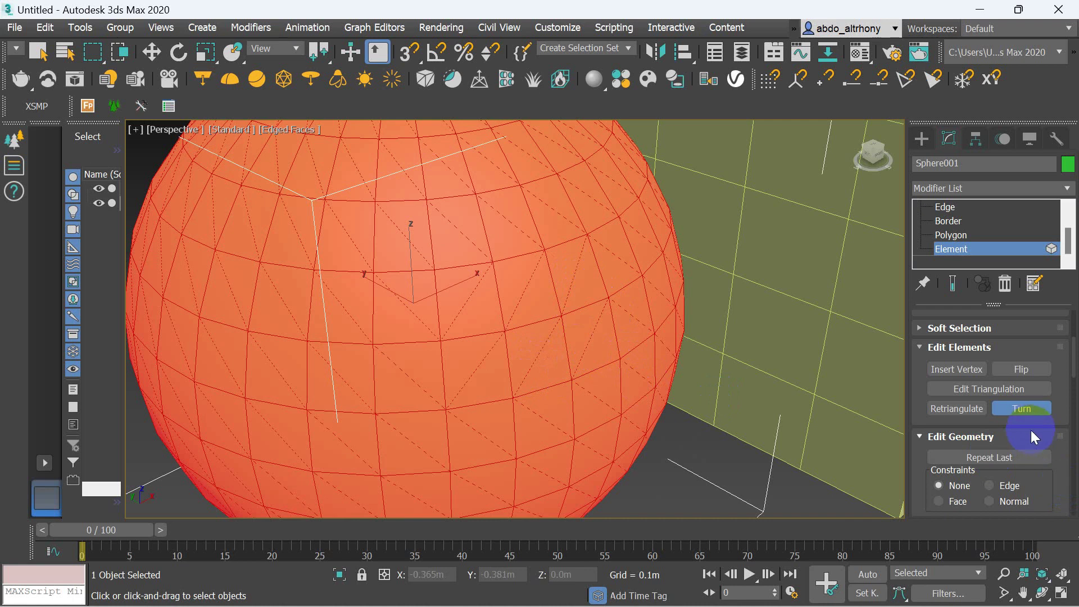
{"action": "left_click", "coordinate": [966, 415]}
{"action": "left_click", "coordinate": [622, 461]}
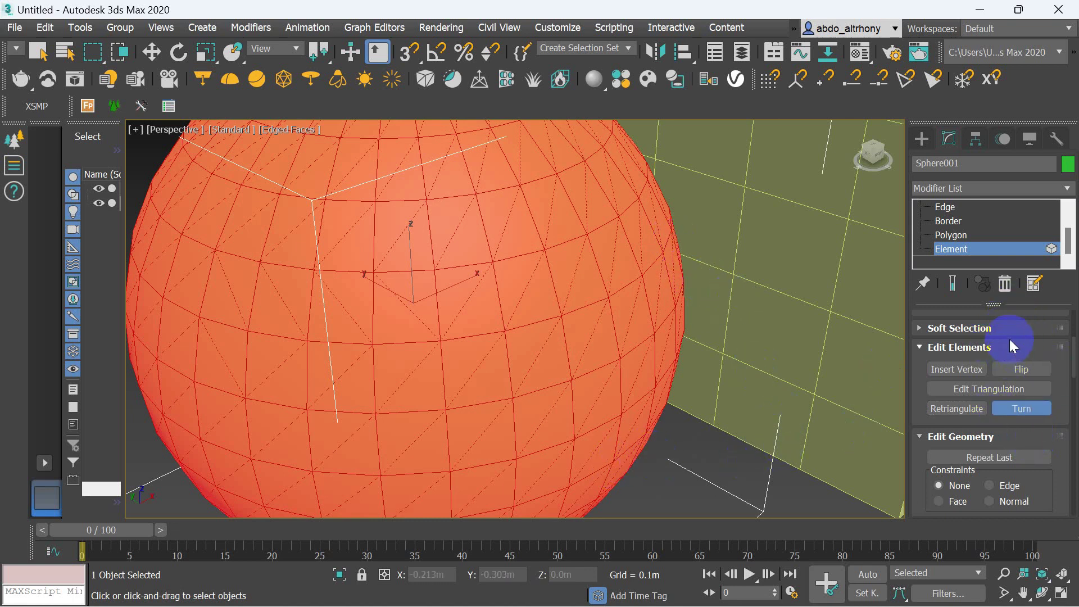
Switch to Edge level and pick Chamfer from the quad menu.
{"action": "left_click_drag", "start_coordinate": [1013, 335], "coordinate": [1011, 374]}
{"action": "left_click", "coordinate": [950, 208]}
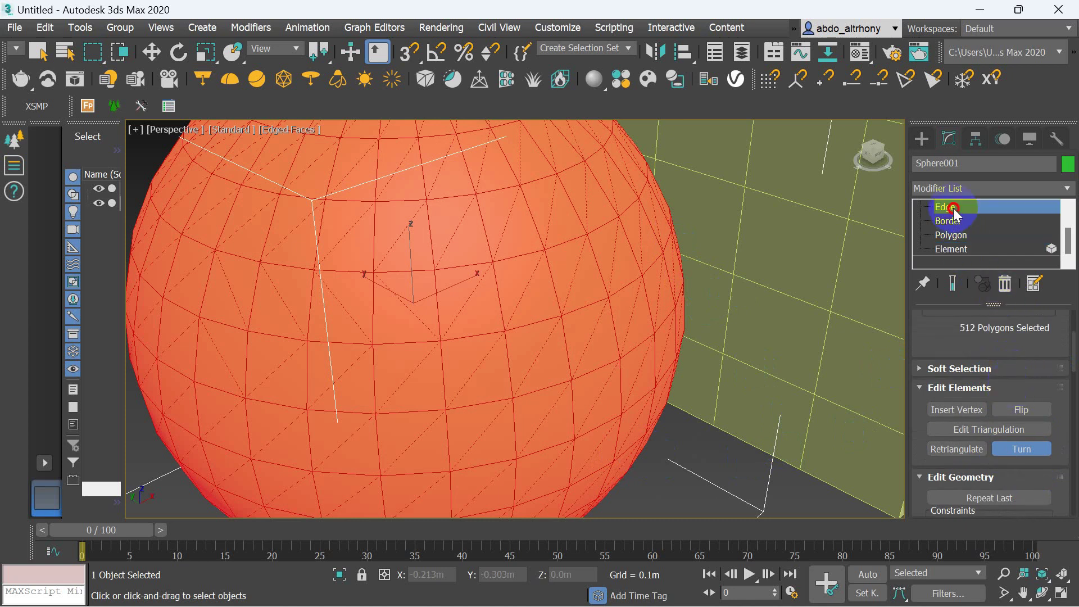
{"action": "scroll", "coordinate": [675, 444], "scroll_direction": "down", "scroll_amount": 5}
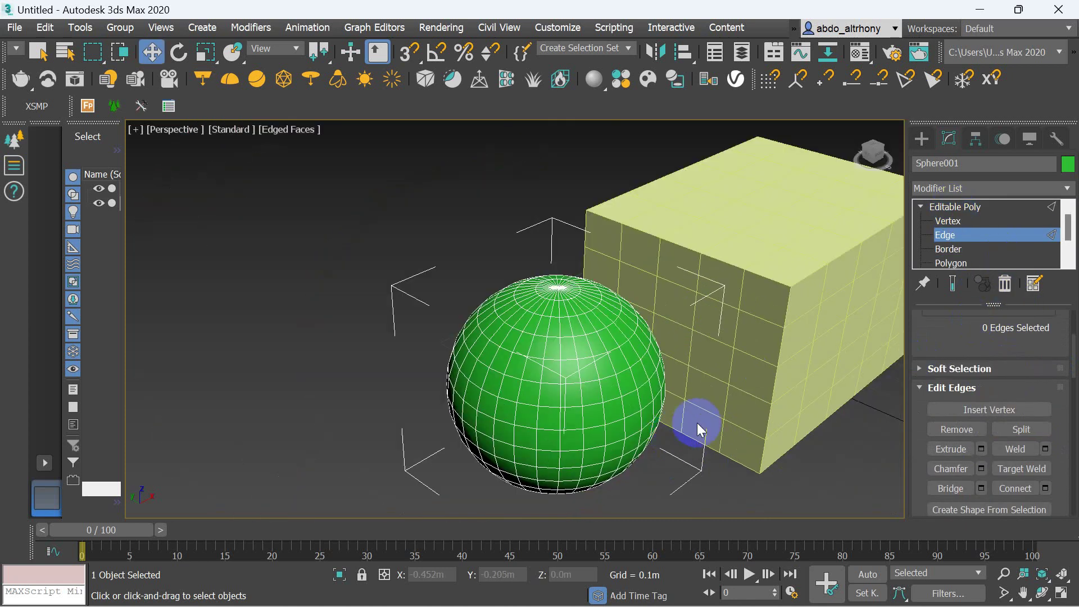
{"action": "right_click", "coordinate": [807, 337]}
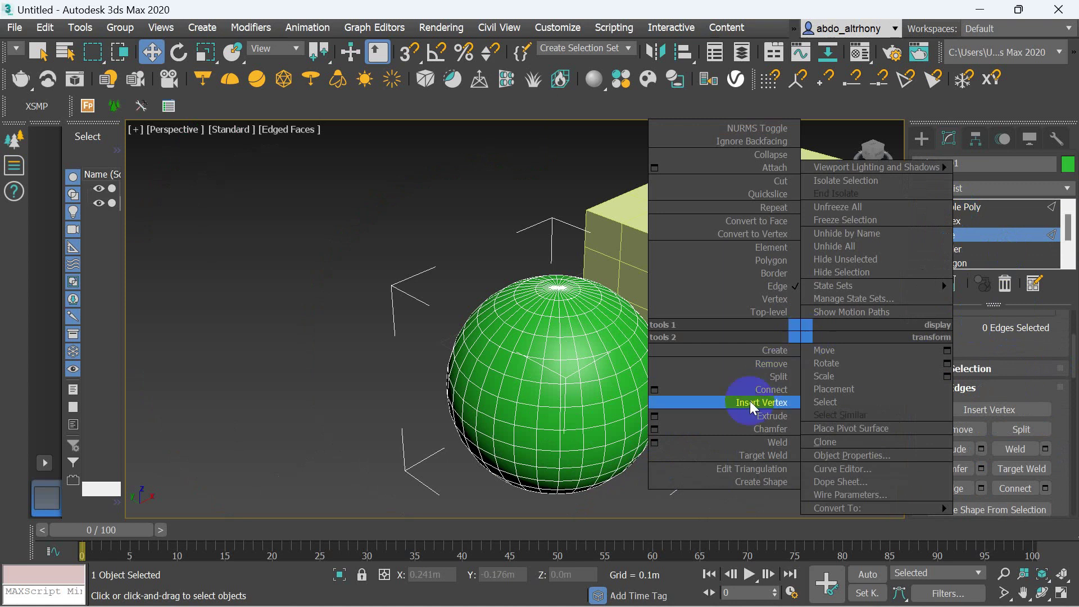
{"action": "left_click", "coordinate": [710, 419]}
Return to object level, hide Box001, and select the sphere.
{"action": "left_click", "coordinate": [954, 208]}
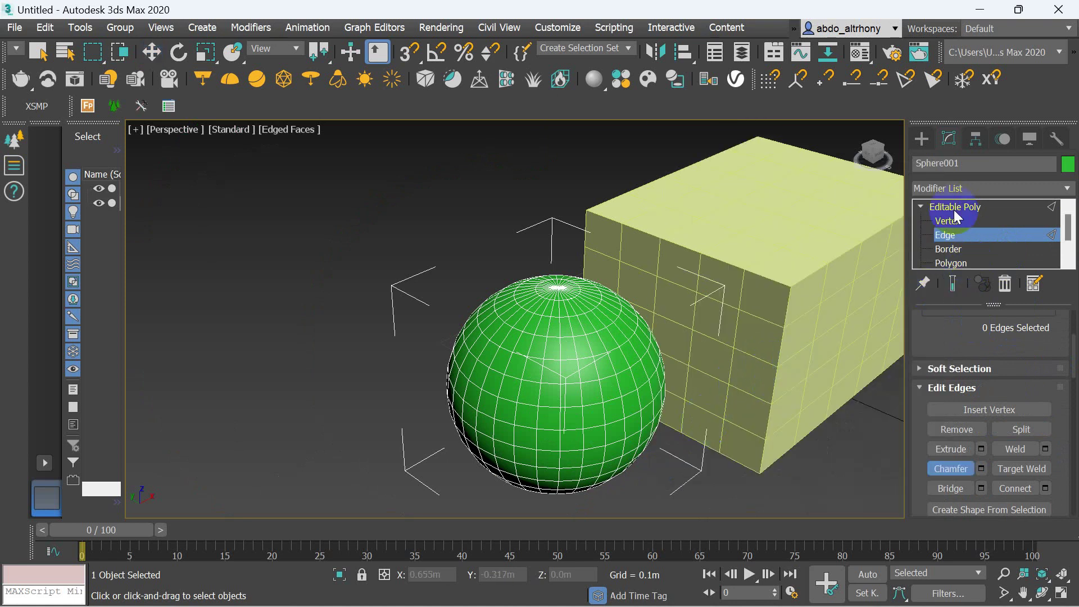
{"action": "key", "text": "w"}
{"action": "left_click", "coordinate": [822, 395]}
{"action": "right_click", "coordinate": [800, 374]}
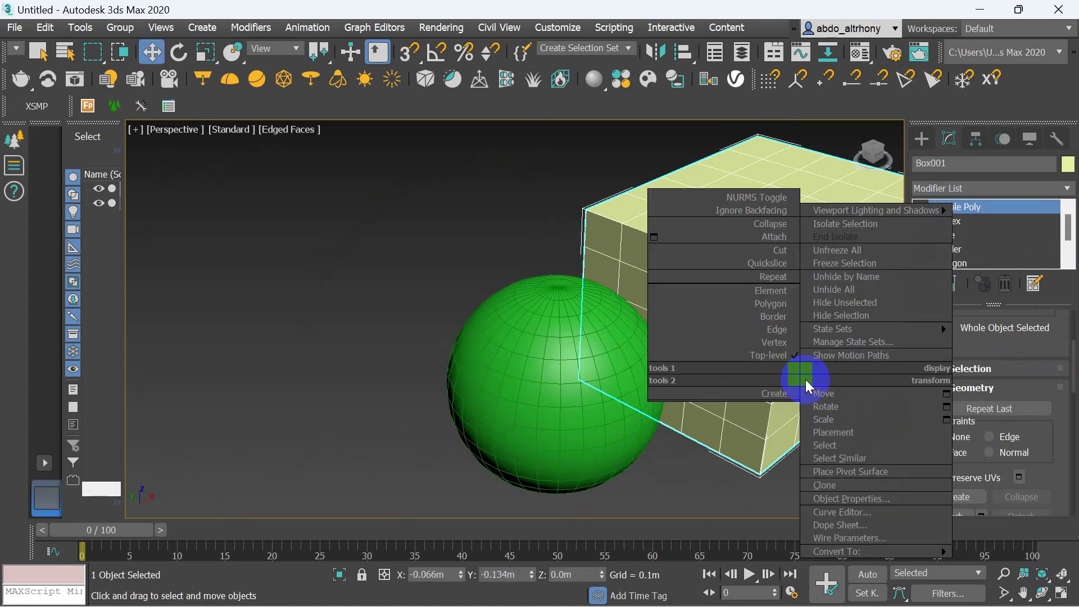
{"action": "left_click", "coordinate": [882, 316]}
{"action": "left_click", "coordinate": [594, 422]}
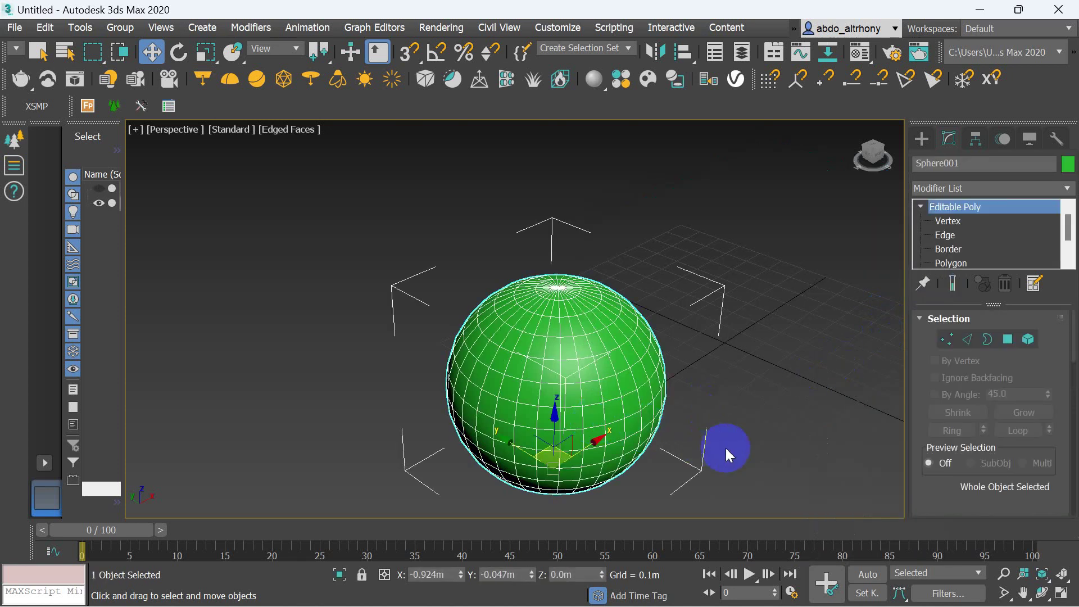
Switch to the four-viewport layout and frame the sphere in the Top view.
{"action": "scroll", "coordinate": [727, 448], "scroll_direction": "down", "scroll_amount": 2}
{"action": "scroll", "coordinate": [562, 463], "scroll_direction": "up", "scroll_amount": 4}
{"action": "scroll", "coordinate": [649, 427], "scroll_direction": "down", "scroll_amount": 2}
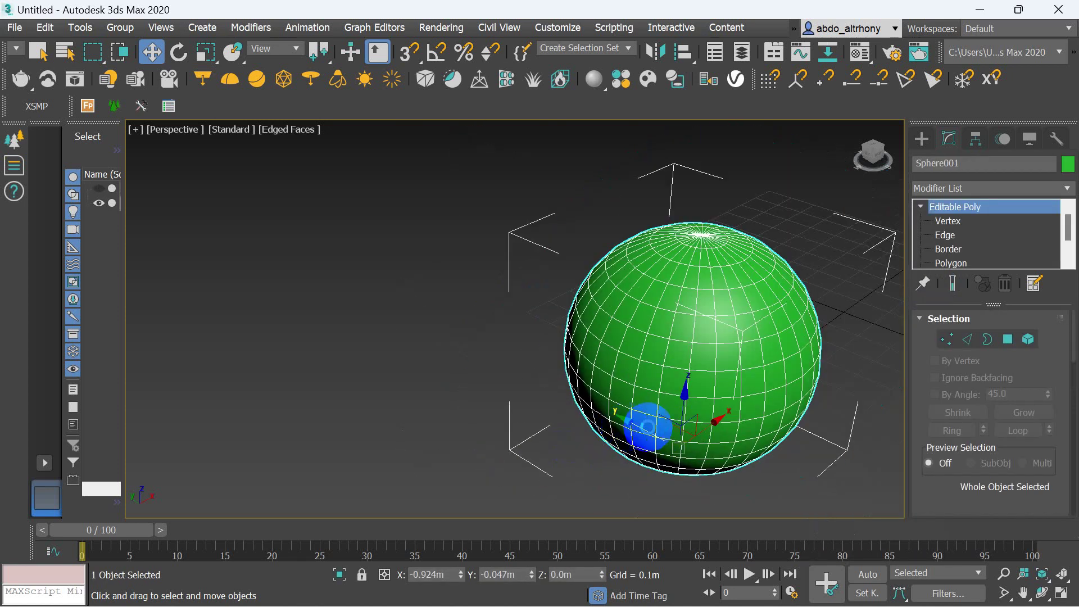
{"action": "scroll", "coordinate": [781, 457], "scroll_direction": "up", "scroll_amount": 2}
{"action": "scroll", "coordinate": [782, 429], "scroll_direction": "down", "scroll_amount": 3}
{"action": "scroll", "coordinate": [787, 430], "scroll_direction": "up", "scroll_amount": 3}
{"action": "scroll", "coordinate": [791, 430], "scroll_direction": "down", "scroll_amount": 3}
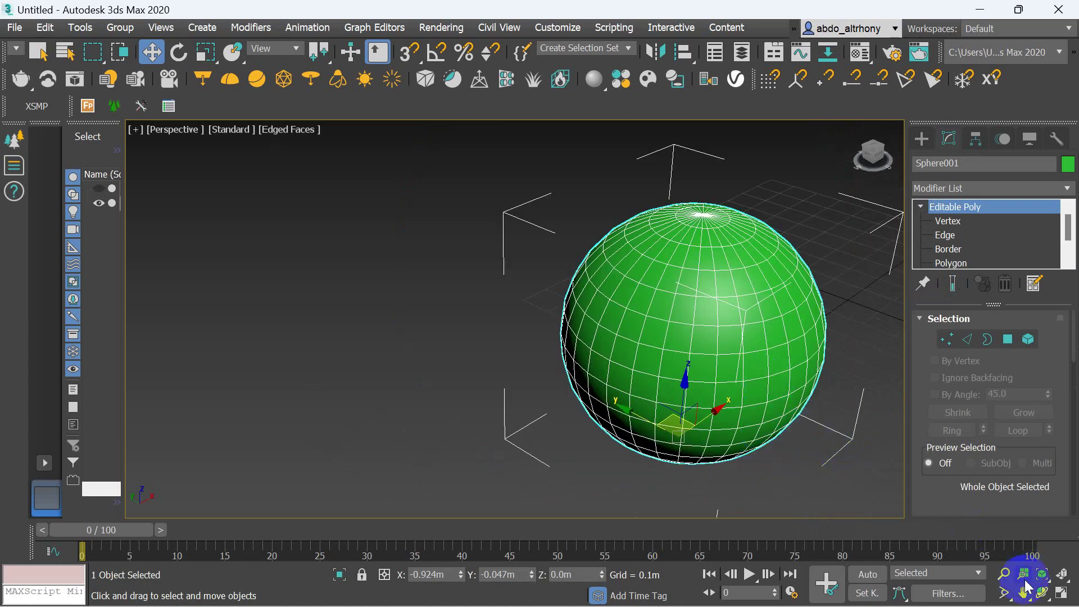
{"action": "left_click", "coordinate": [1062, 593]}
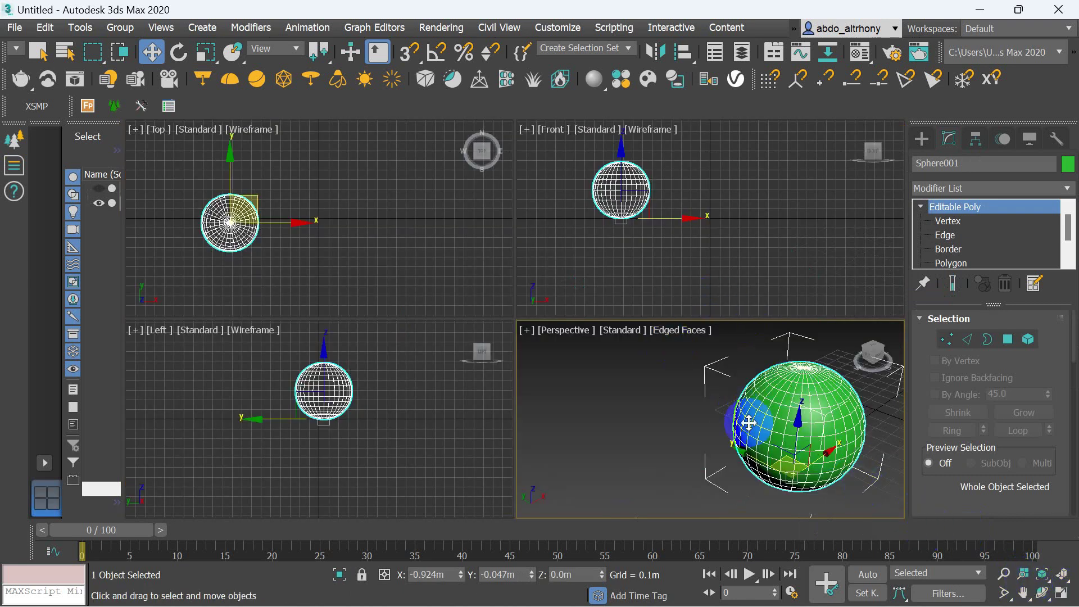
{"action": "scroll", "coordinate": [229, 219], "scroll_direction": "up", "scroll_amount": 3}
{"action": "scroll", "coordinate": [231, 215], "scroll_direction": "up", "scroll_amount": 5}
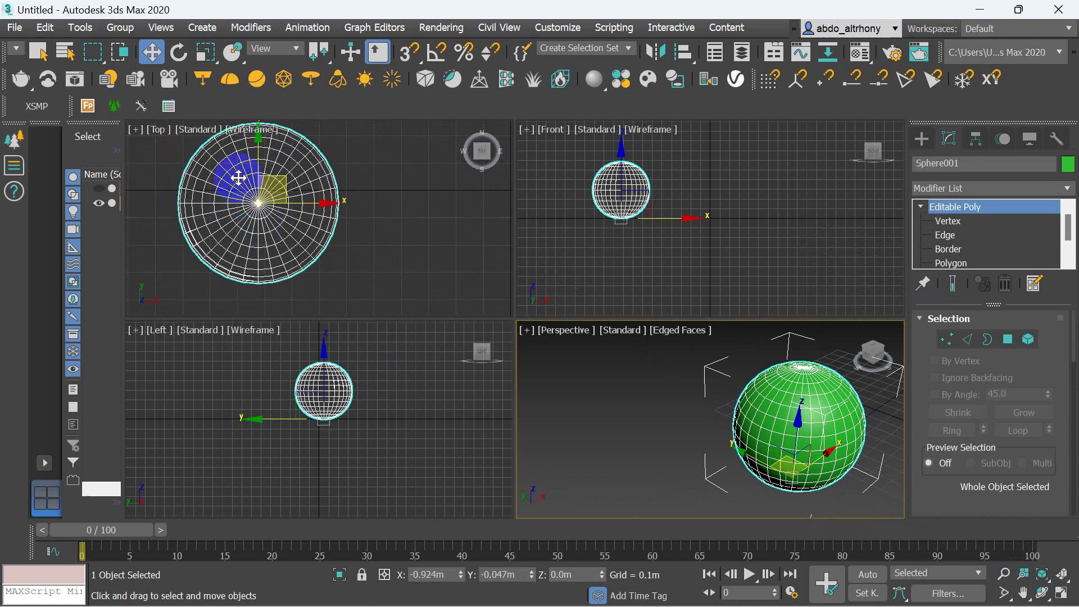
{"action": "middle_click_drag", "start_coordinate": [235, 177], "coordinate": [243, 195]}
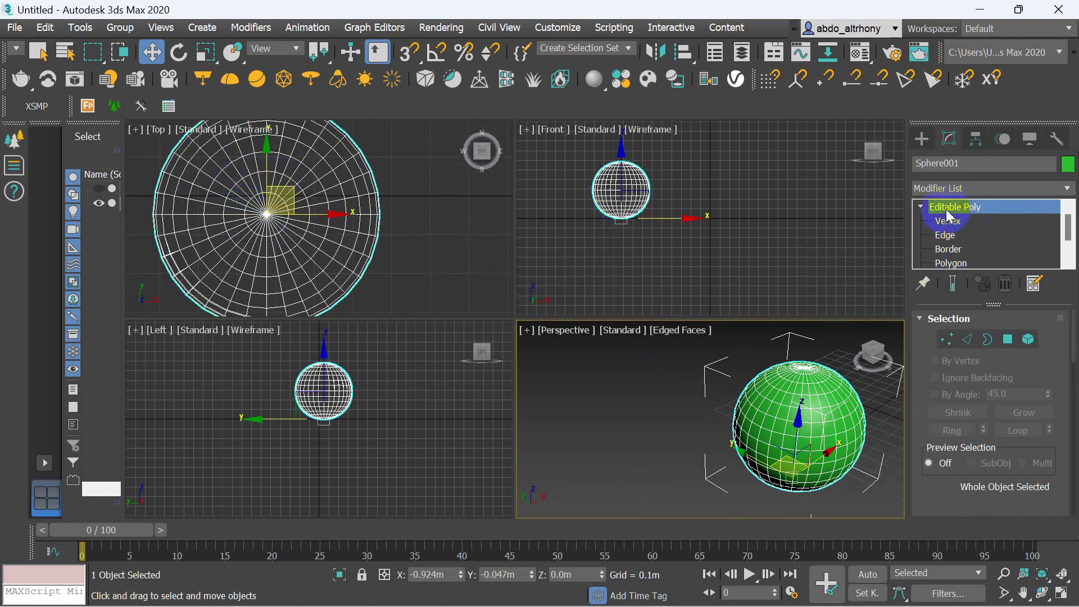
{"action": "left_click", "coordinate": [958, 236]}
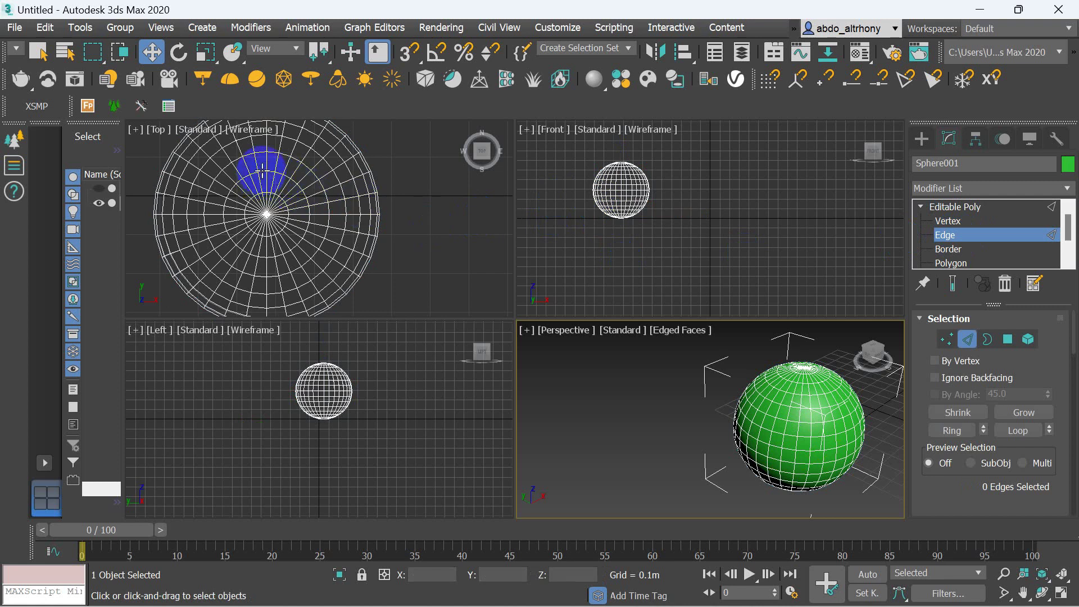
Pick two edges near the top in the Top view and Loop them into 64 edges.
{"action": "left_click", "coordinate": [260, 151]}
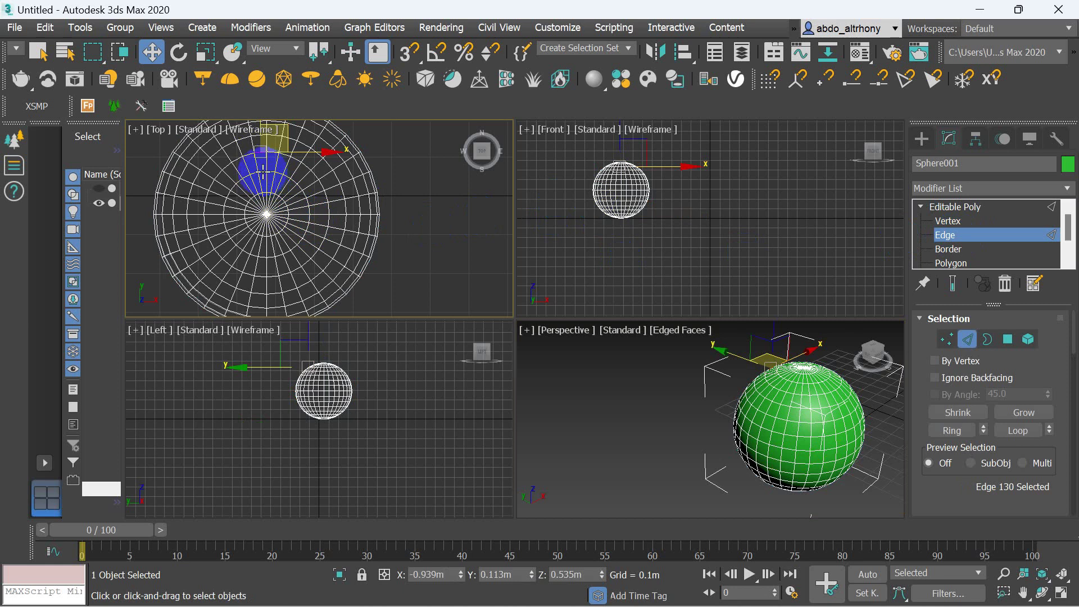
{"action": "left_click", "coordinate": [263, 171], "text": "ctrl"}
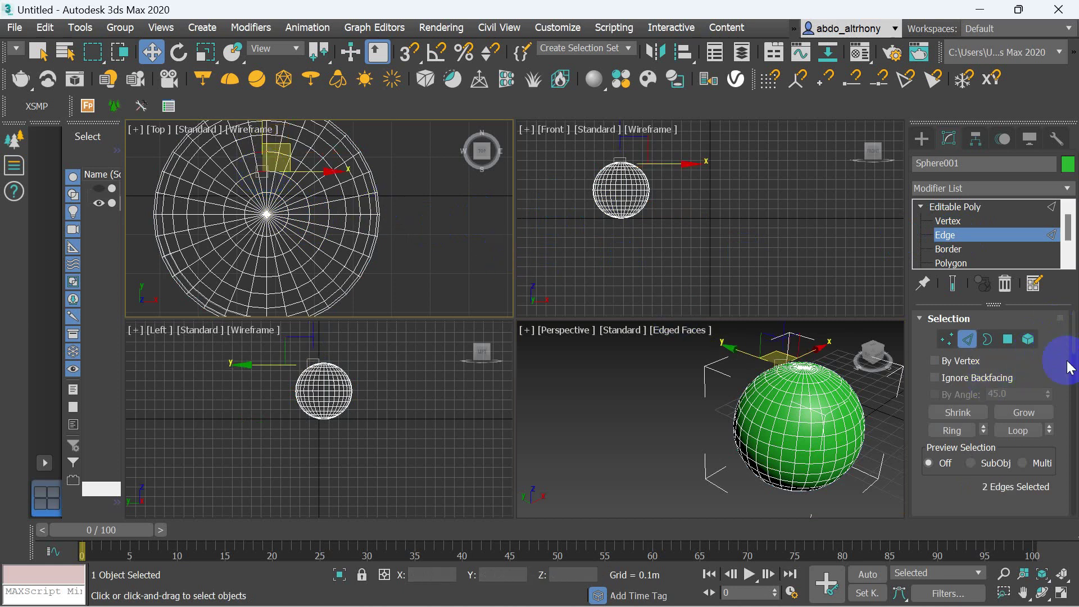
{"action": "left_click", "coordinate": [1017, 431]}
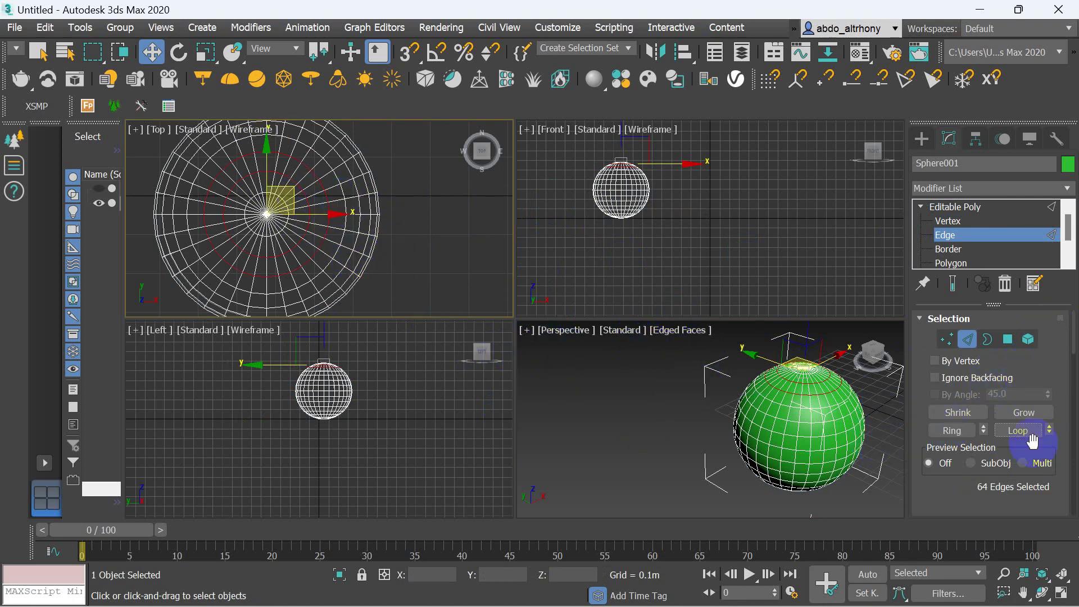
{"action": "scroll", "coordinate": [1038, 368], "scroll_direction": "down", "scroll_amount": 1}
{"action": "scroll", "coordinate": [1029, 410], "scroll_direction": "down", "scroll_amount": 4}
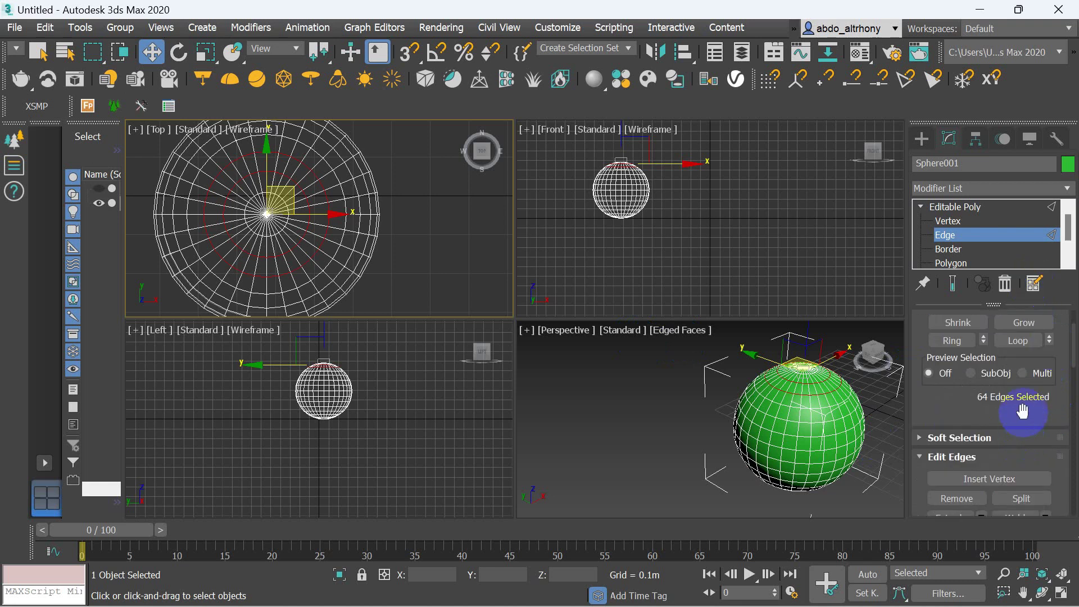
{"action": "scroll", "coordinate": [1023, 441], "scroll_direction": "down", "scroll_amount": 5}
{"action": "left_click", "coordinate": [1046, 438]}
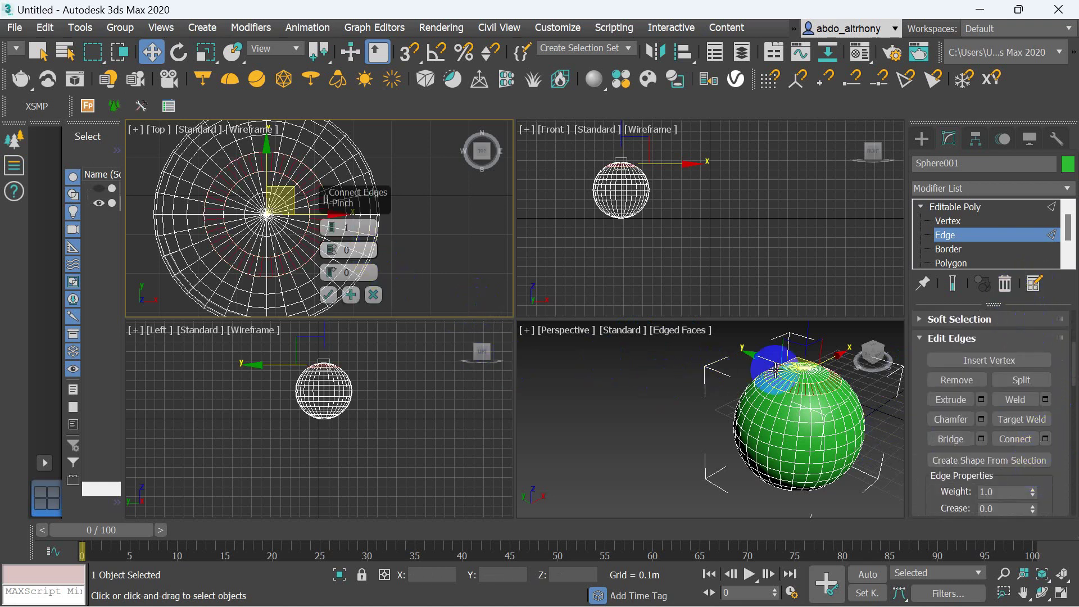
{"action": "scroll", "coordinate": [263, 279], "scroll_direction": "up", "scroll_amount": 3}
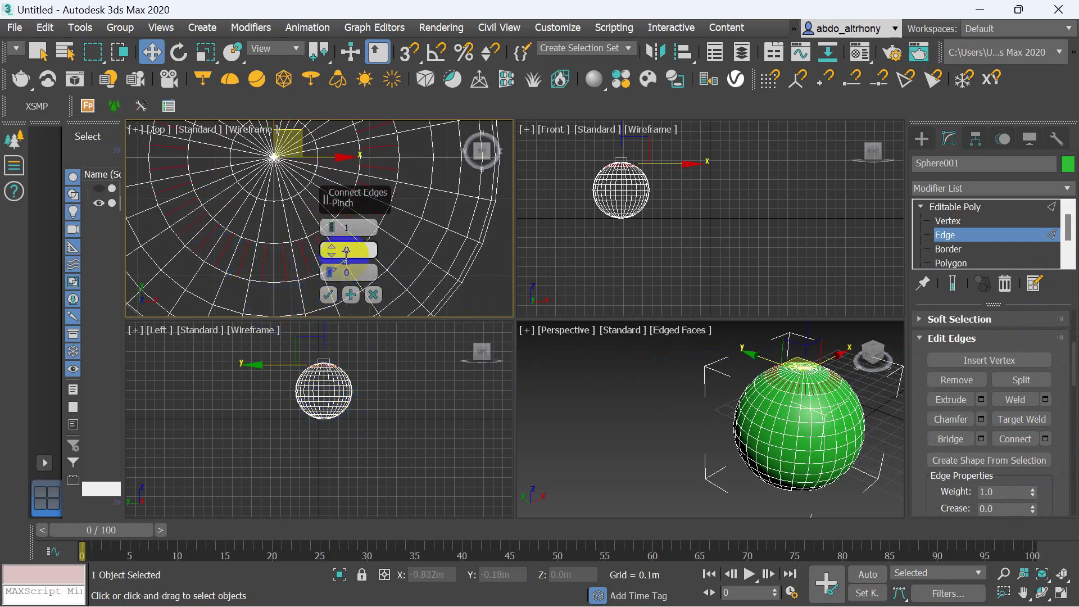
{"action": "scroll", "coordinate": [465, 262], "scroll_direction": "down", "scroll_amount": 2}
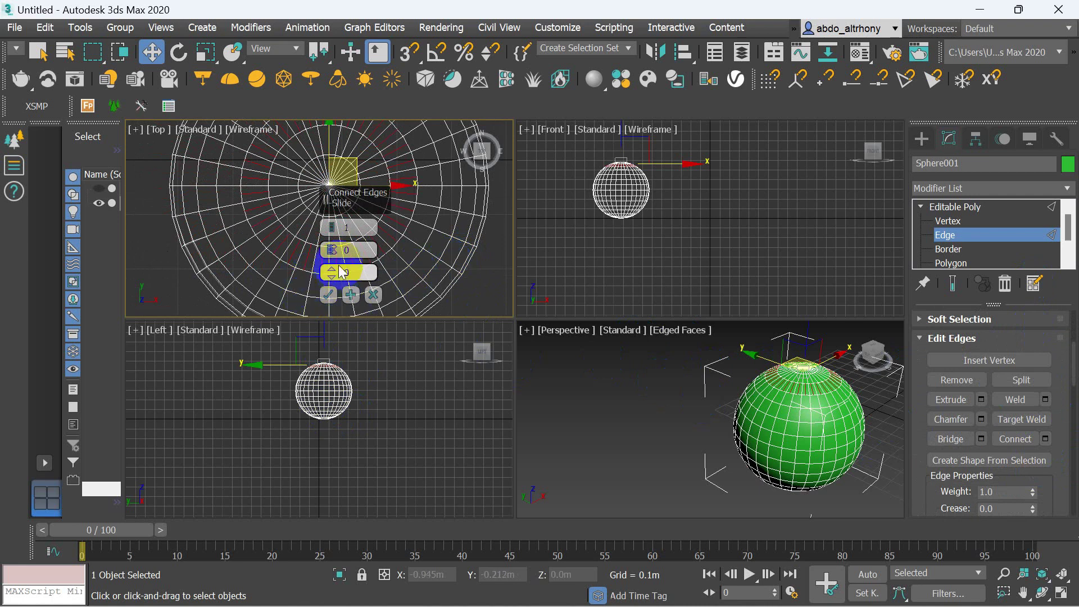
{"action": "left_click", "coordinate": [329, 294]}
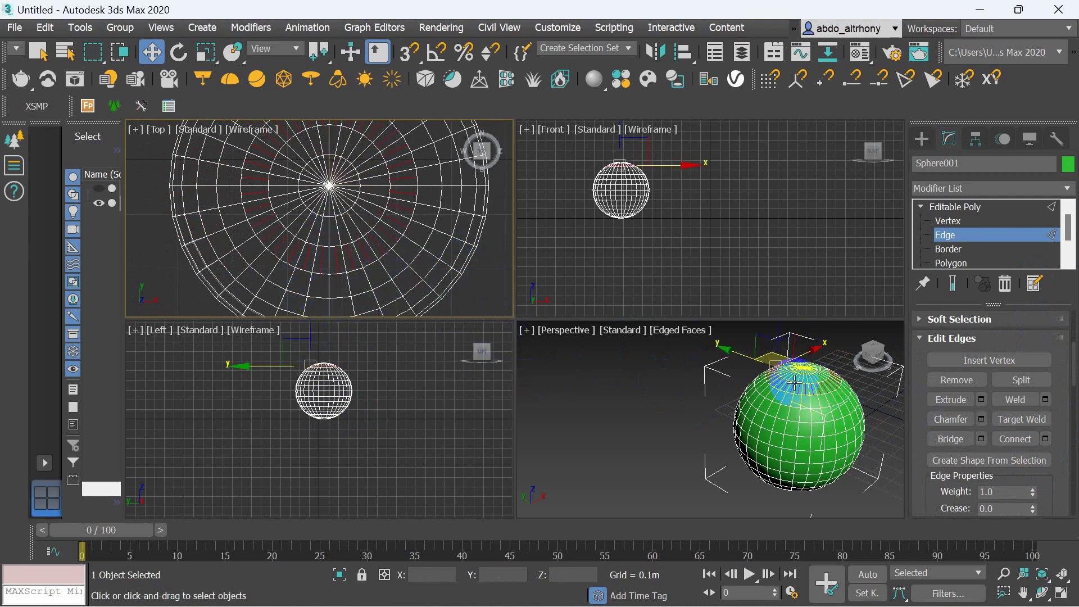
{"action": "scroll", "coordinate": [826, 391], "scroll_direction": "up", "scroll_amount": 2}
{"action": "scroll", "coordinate": [834, 402], "scroll_direction": "up", "scroll_amount": 3}
{"action": "scroll", "coordinate": [834, 412], "scroll_direction": "up", "scroll_amount": 2}
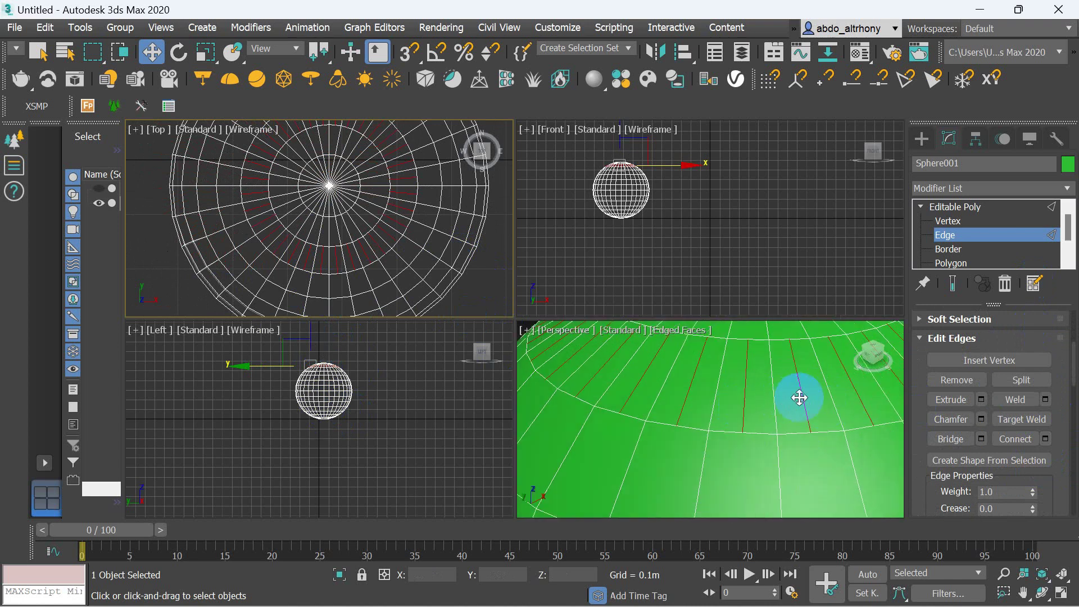
{"action": "scroll", "coordinate": [695, 420], "scroll_direction": "down", "scroll_amount": 1}
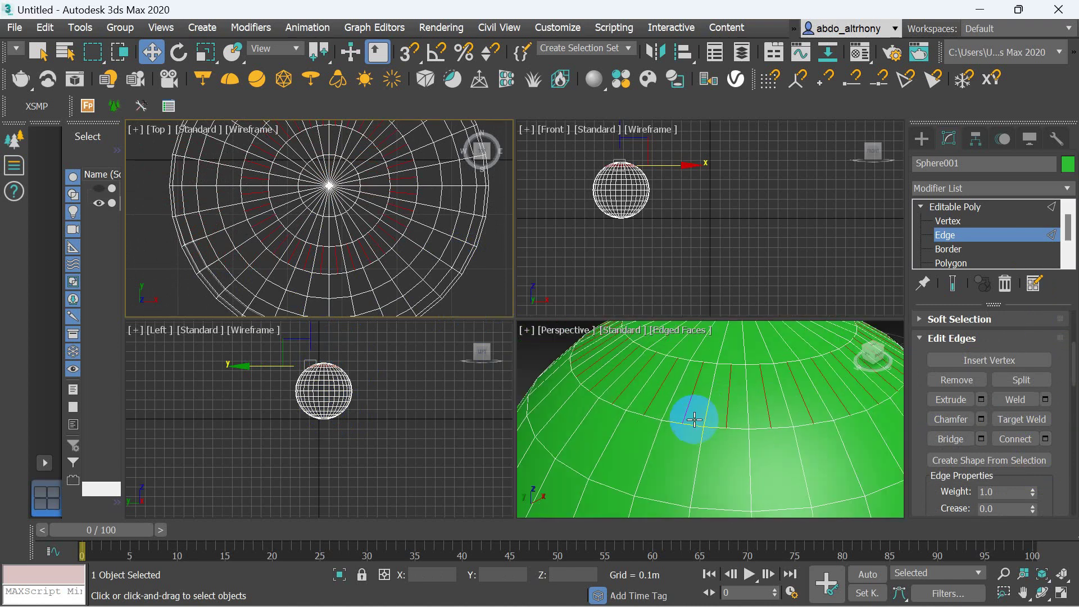
{"action": "scroll", "coordinate": [693, 415], "scroll_direction": "down", "scroll_amount": 1}
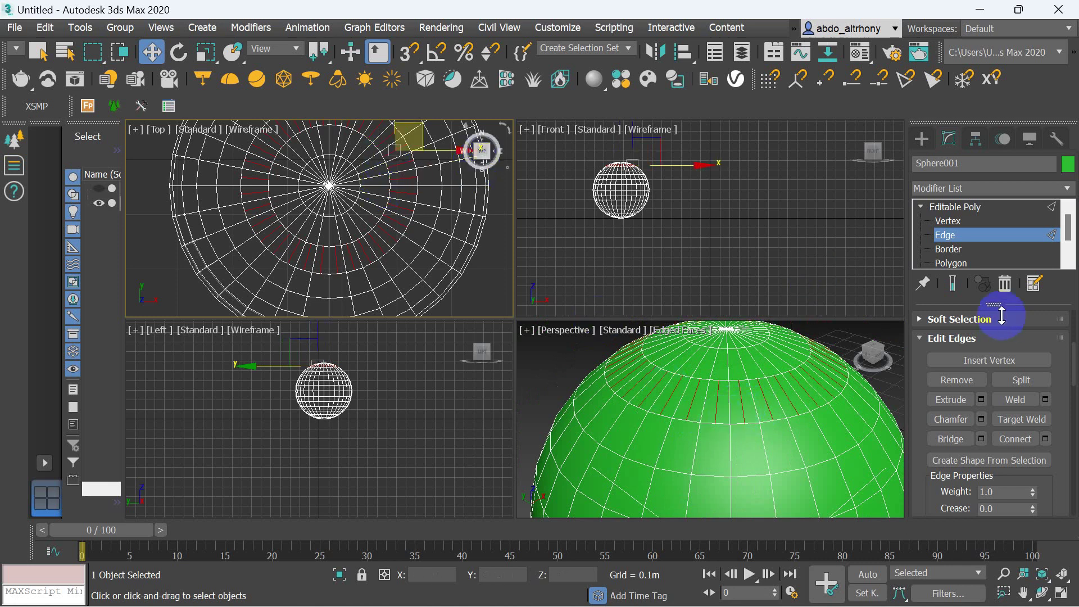
At Polygon level, select alternate faces below the cap leftward to the ring's end.
{"action": "left_click", "coordinate": [967, 264]}
{"action": "left_click", "coordinate": [753, 407]}
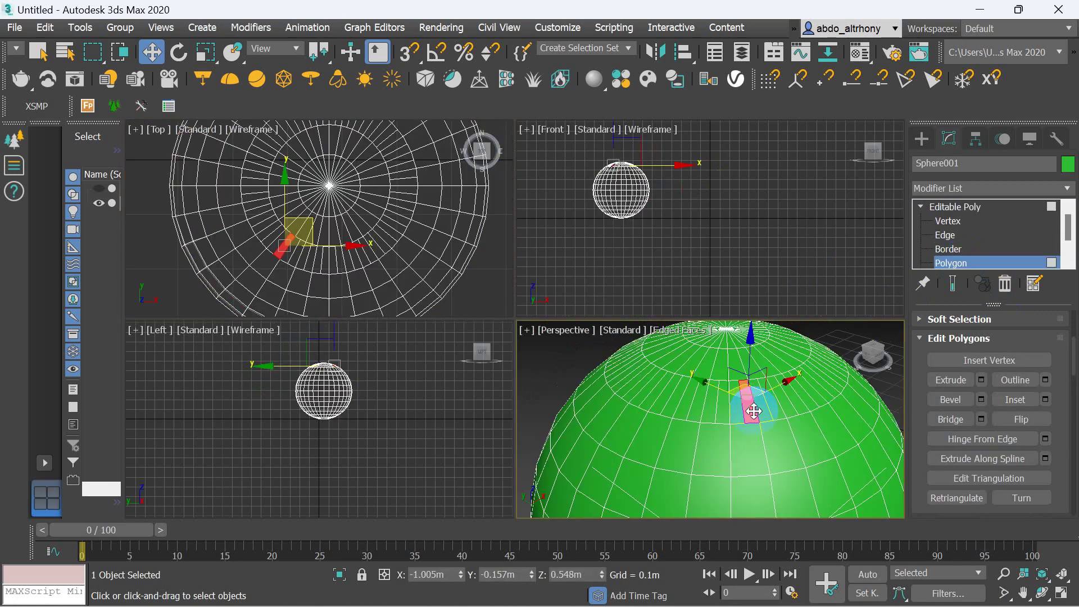
{"action": "left_click", "coordinate": [725, 411], "text": "ctrl"}
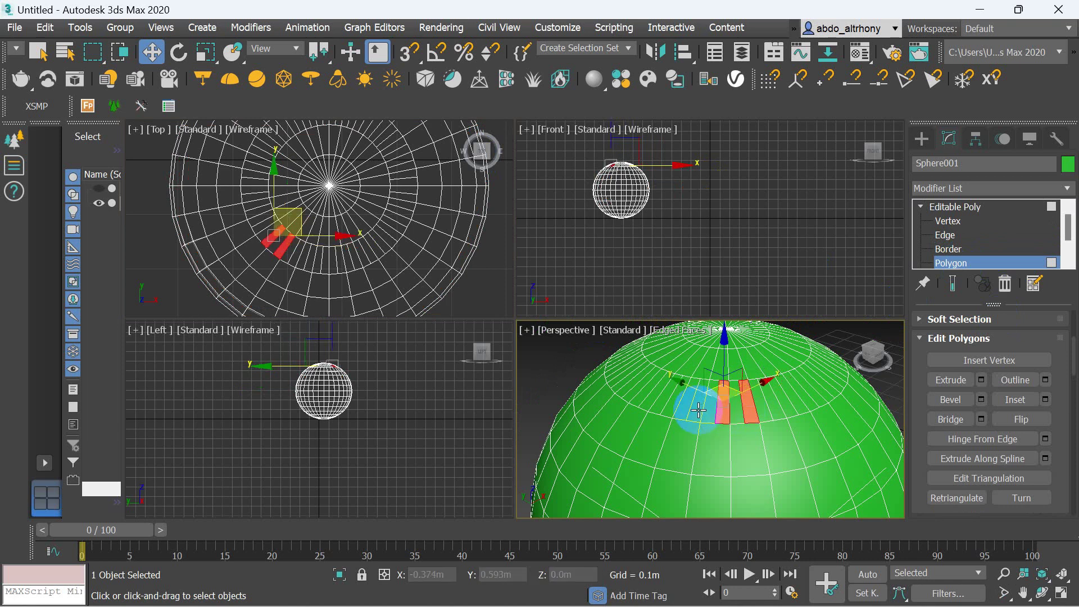
{"action": "left_click", "coordinate": [698, 406], "text": "ctrl"}
{"action": "left_click", "coordinate": [676, 406], "text": "ctrl"}
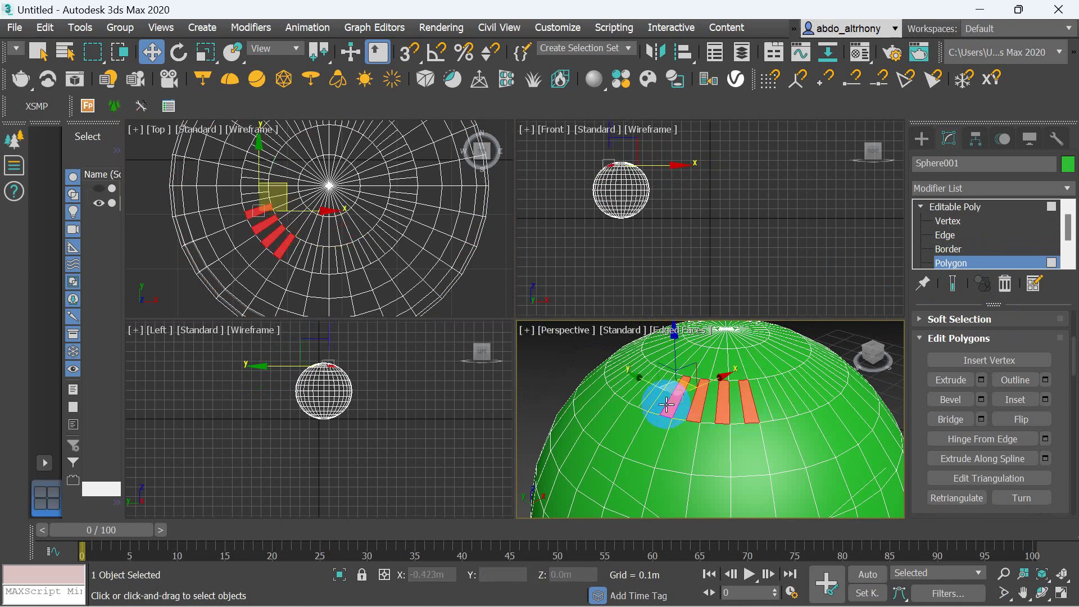
{"action": "left_click", "coordinate": [646, 401], "text": "ctrl"}
{"action": "left_click", "coordinate": [628, 392], "text": "ctrl"}
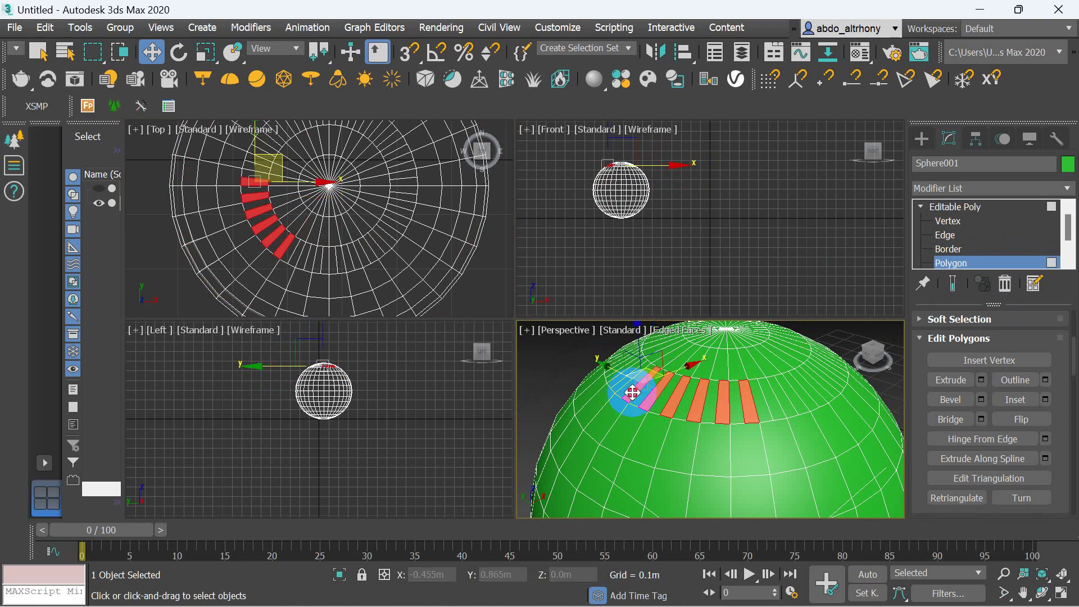
{"action": "left_click", "coordinate": [615, 390], "text": "ctrl"}
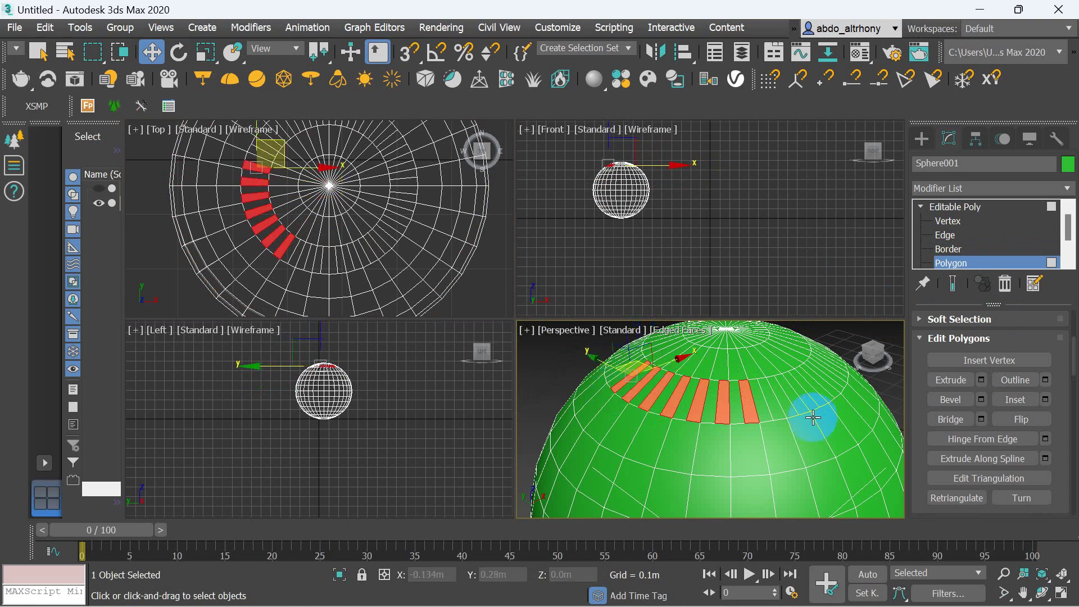
Add alternate faces on the right side of the ring, orbiting to reach more.
{"action": "left_click", "coordinate": [780, 410], "text": "ctrl"}
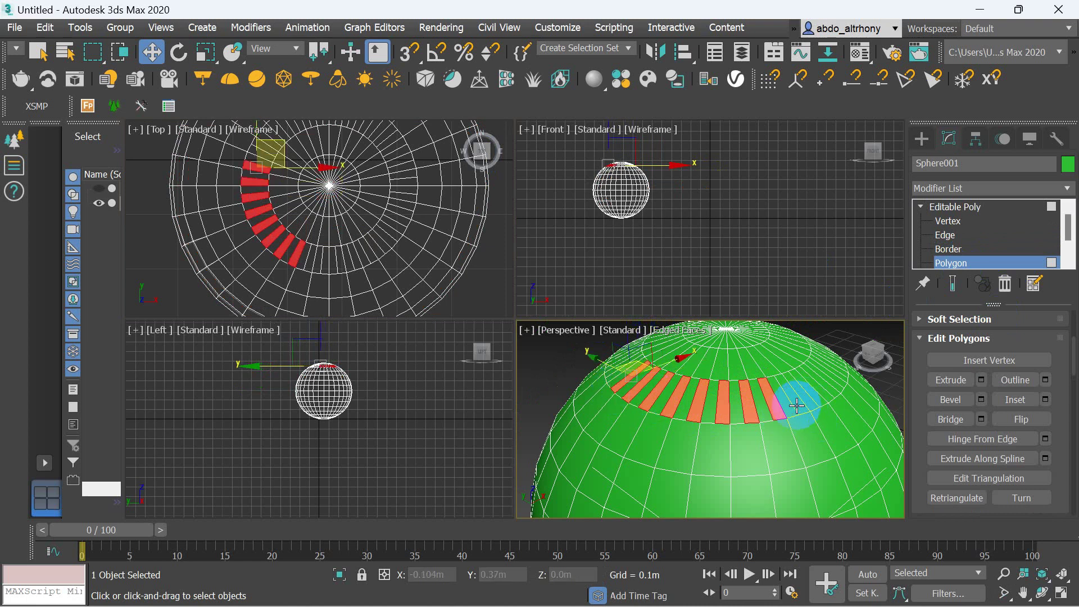
{"action": "left_click", "coordinate": [809, 407], "text": "ctrl"}
{"action": "left_click", "coordinate": [822, 401], "text": "ctrl"}
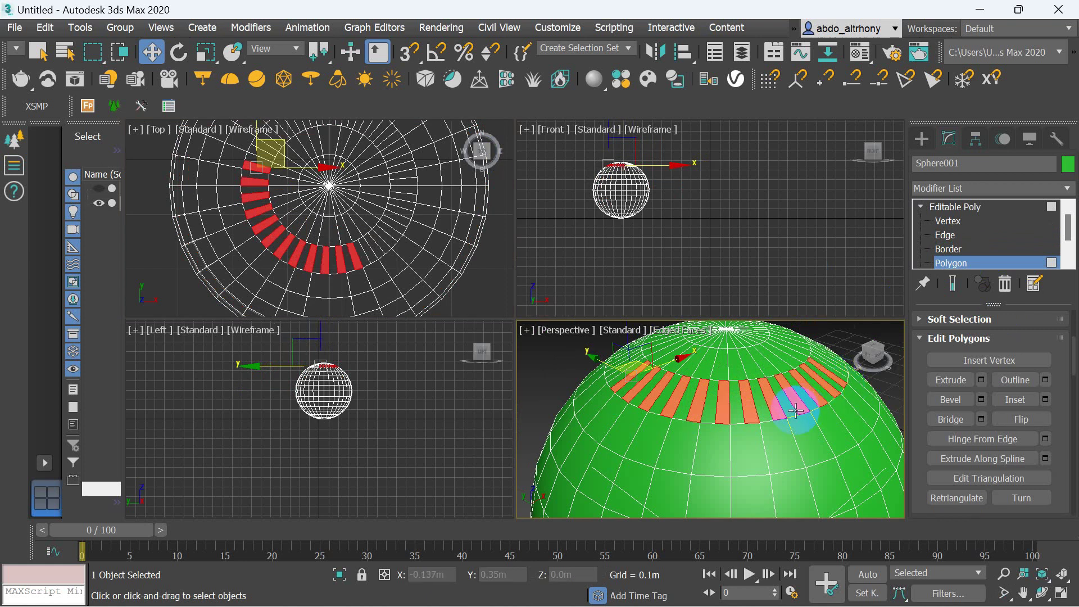
{"action": "middle_click_drag", "start_coordinate": [840, 383], "coordinate": [794, 394], "text": "alt"}
{"action": "left_click", "coordinate": [778, 386], "text": "ctrl"}
{"action": "scroll", "coordinate": [752, 373], "scroll_direction": "up", "scroll_amount": 2}
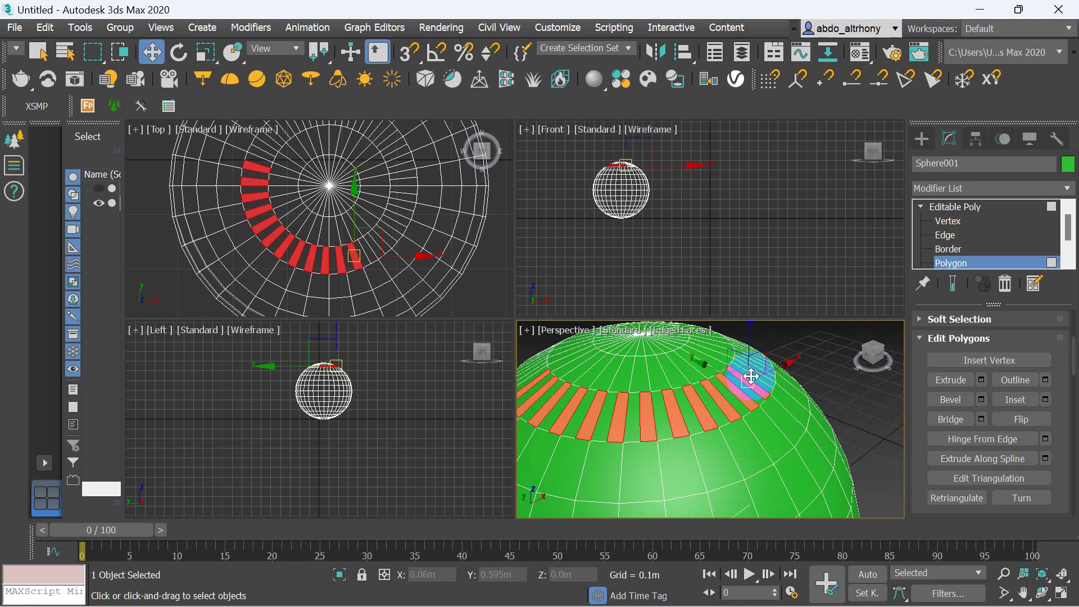
{"action": "scroll", "coordinate": [776, 366], "scroll_direction": "up", "scroll_amount": 2}
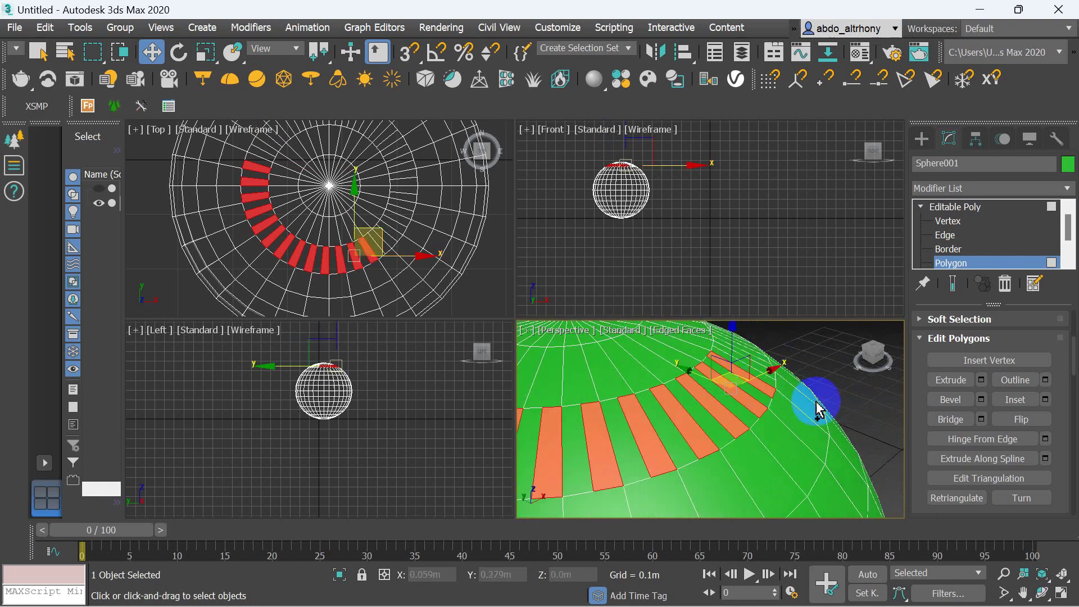
Orbit the Perspective view and add more alternate ring faces along the front.
{"action": "left_click", "coordinate": [1042, 593]}
{"action": "mouse_move", "coordinate": [725, 409]}
{"action": "left_mouse_down"}
{"action": "mouse_move", "coordinate": [676, 395]}
{"action": "mouse_move", "coordinate": [771, 453]}
{"action": "left_mouse_up"}
{"action": "left_click_drag", "start_coordinate": [706, 447], "coordinate": [678, 437]}
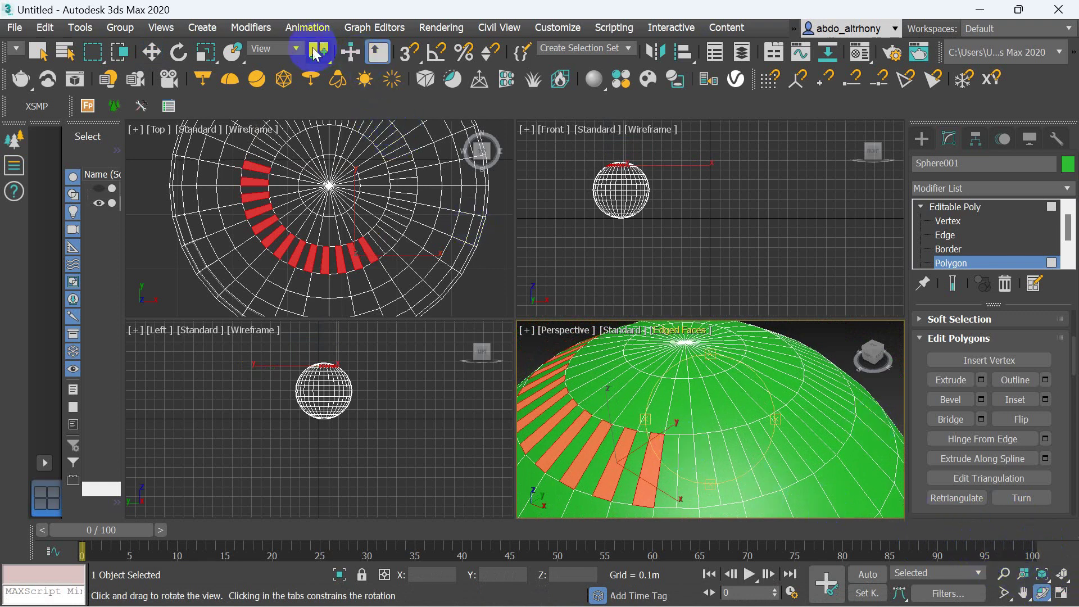
{"action": "left_click", "coordinate": [151, 52]}
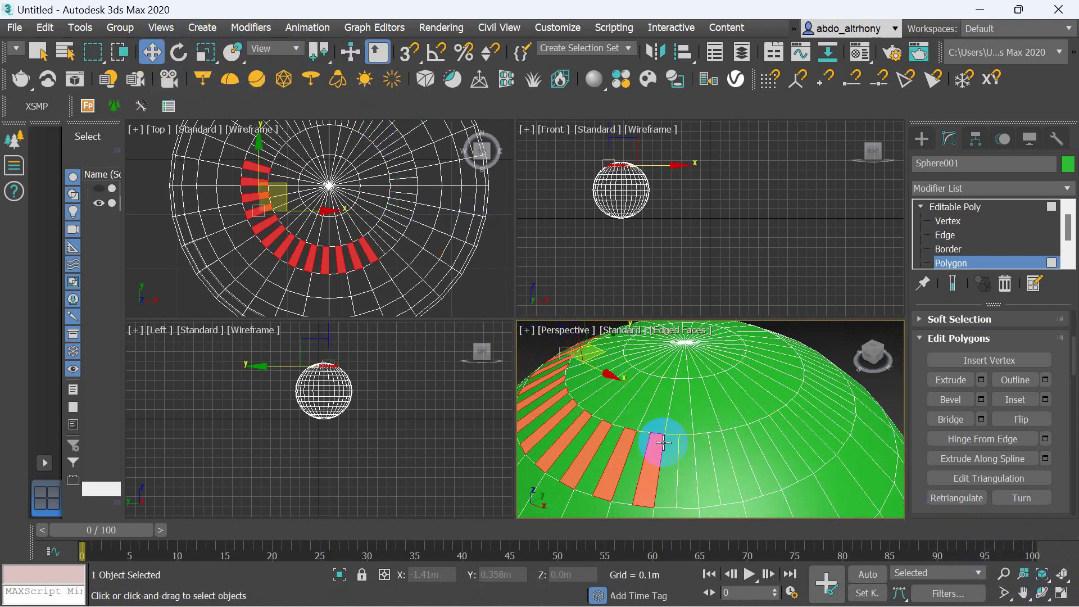
{"action": "left_click", "coordinate": [690, 483], "text": "ctrl"}
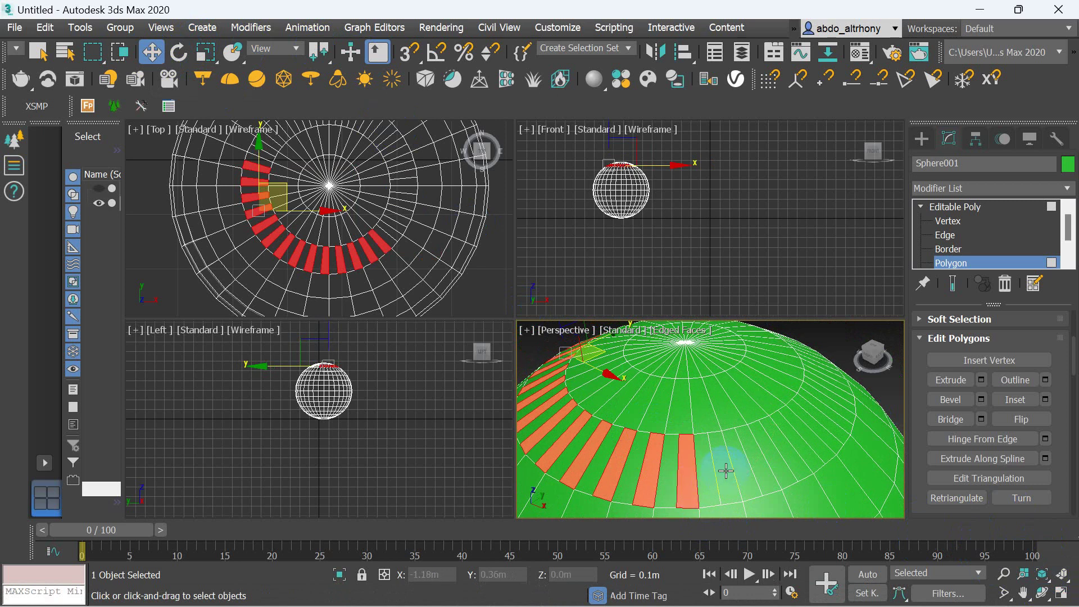
{"action": "left_click", "coordinate": [725, 471], "text": "ctrl"}
{"action": "left_click", "coordinate": [776, 473], "text": "ctrl"}
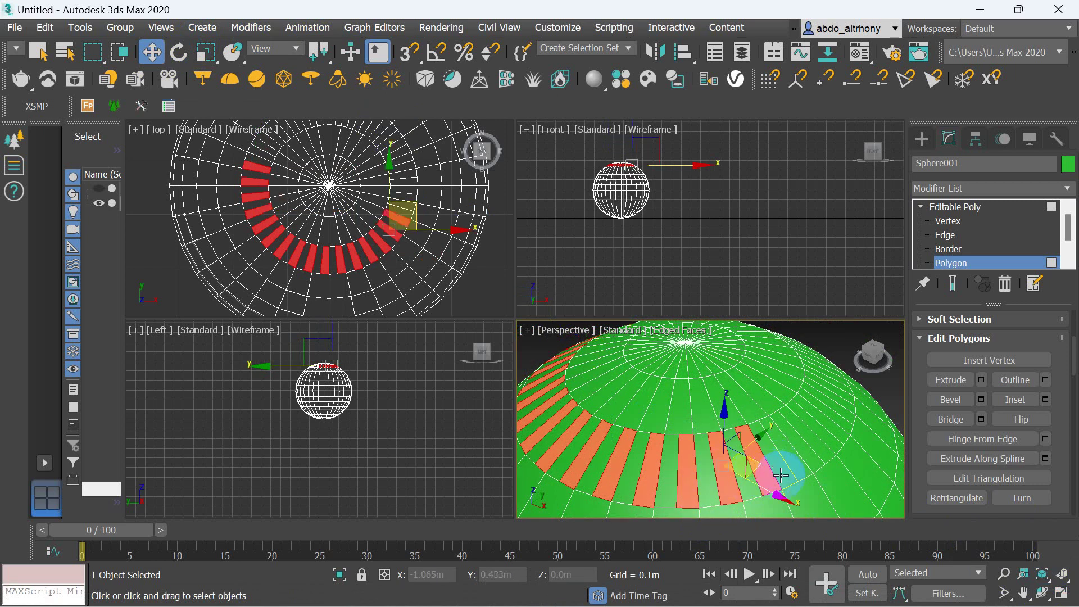
Extend the alternate face selection up the right side, to about three quarters.
{"action": "left_click", "coordinate": [809, 451], "text": "ctrl"}
{"action": "left_click", "coordinate": [826, 443], "text": "ctrl"}
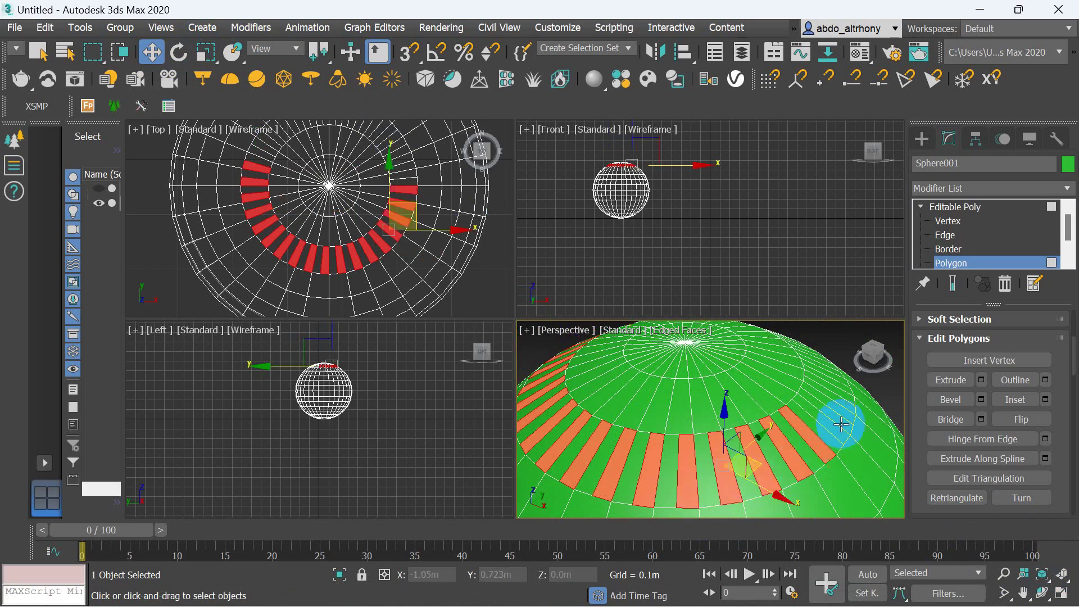
{"action": "left_click", "coordinate": [836, 425], "text": "ctrl"}
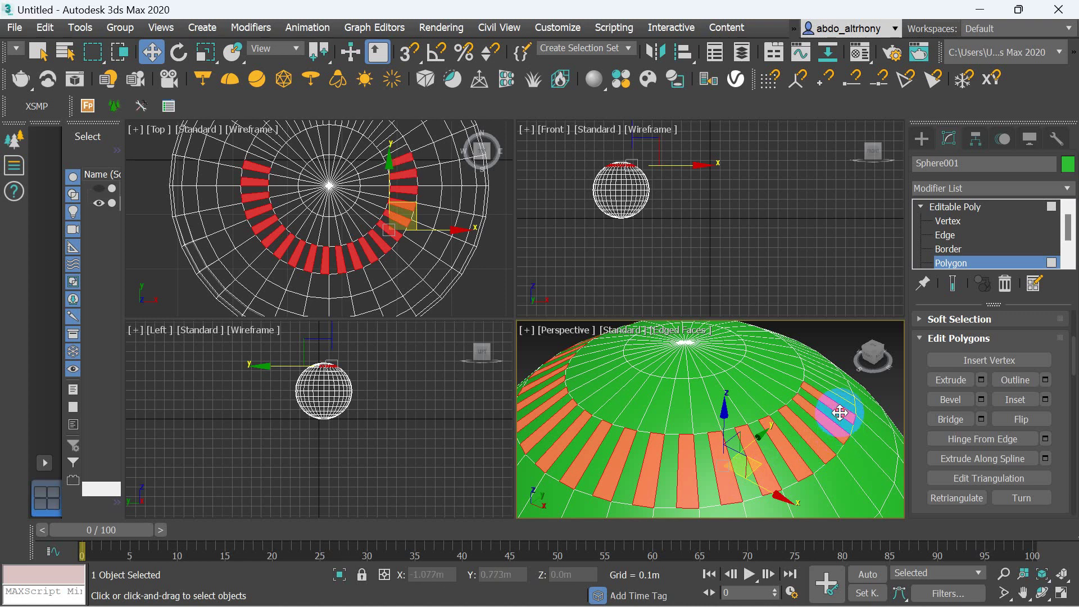
{"action": "left_click", "coordinate": [841, 400], "text": "ctrl"}
{"action": "left_click", "coordinate": [840, 400], "text": "ctrl"}
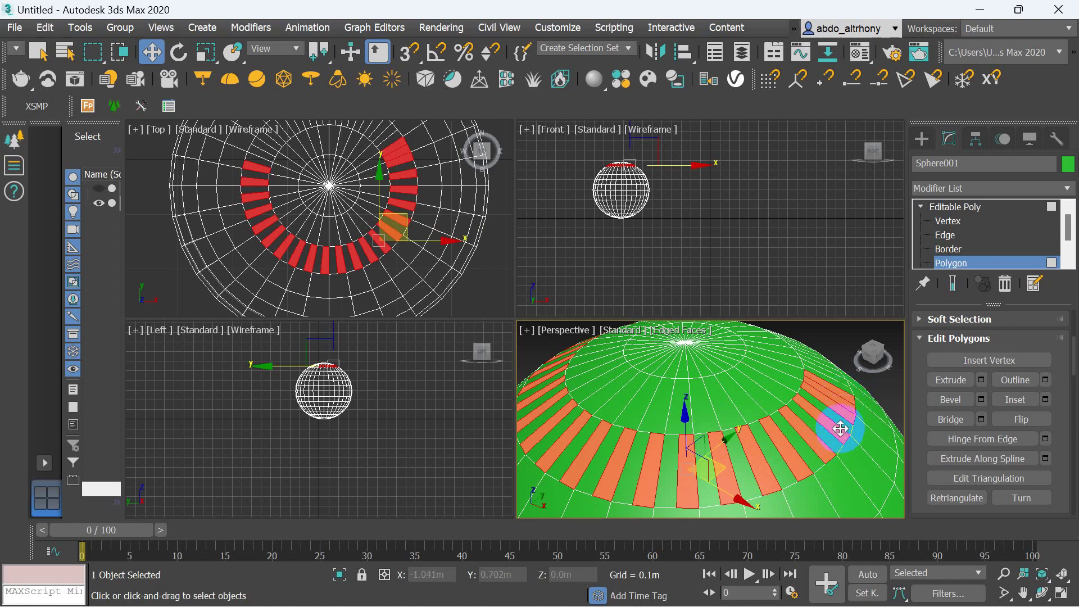
{"action": "left_click", "coordinate": [839, 397], "text": "ctrl"}
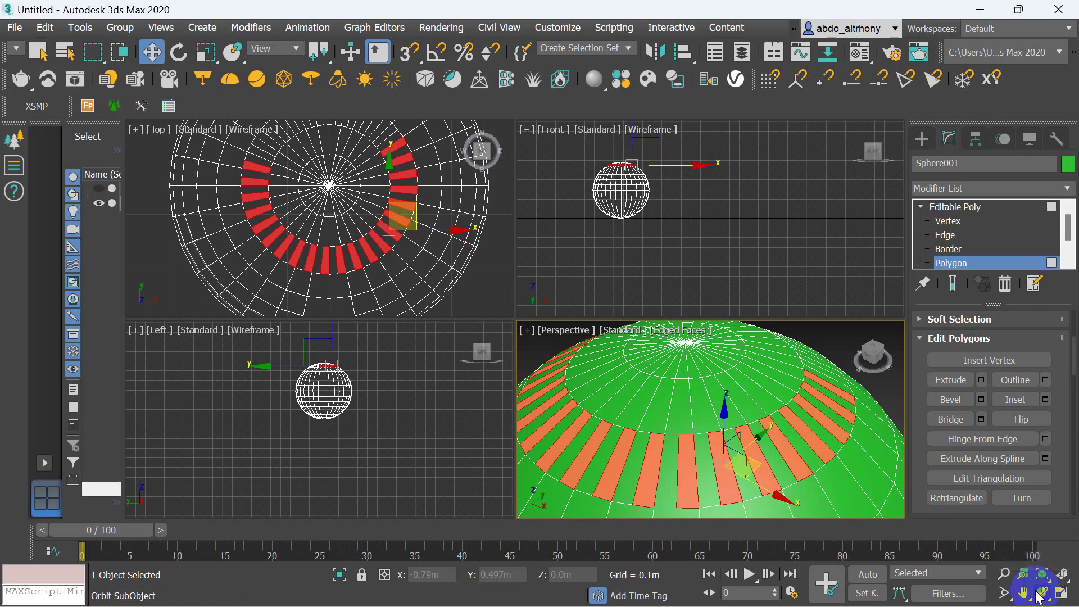
{"action": "left_click", "coordinate": [1040, 595]}
{"action": "mouse_move", "coordinate": [748, 447]}
{"action": "left_mouse_down"}
{"action": "mouse_move", "coordinate": [664, 410]}
{"action": "mouse_move", "coordinate": [769, 484]}
{"action": "left_mouse_up"}
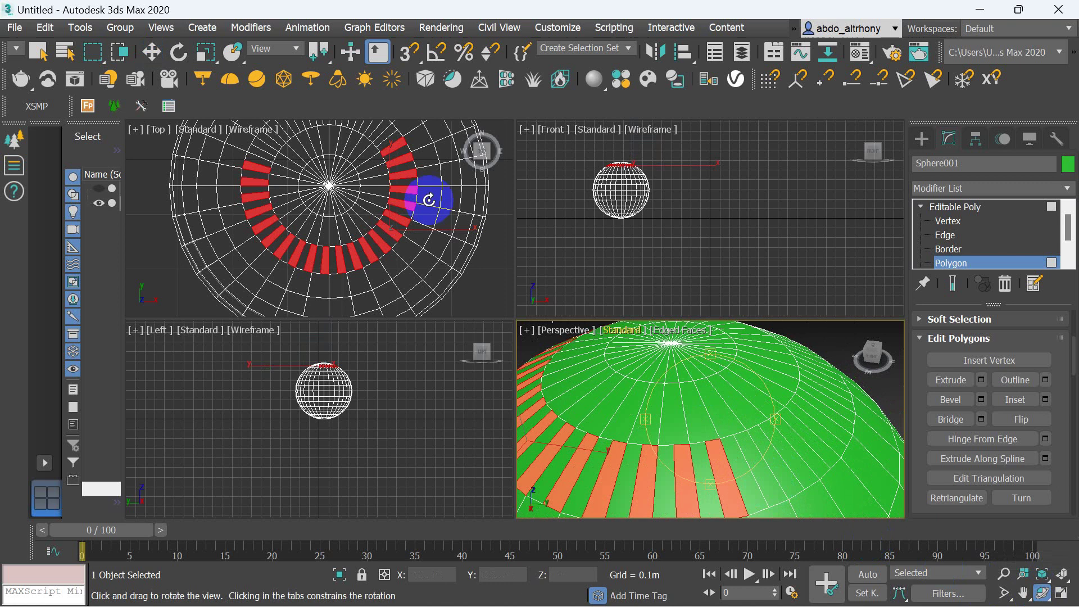
Add more alternate faces along the ring to the polygon selection.
{"action": "left_click", "coordinate": [151, 52]}
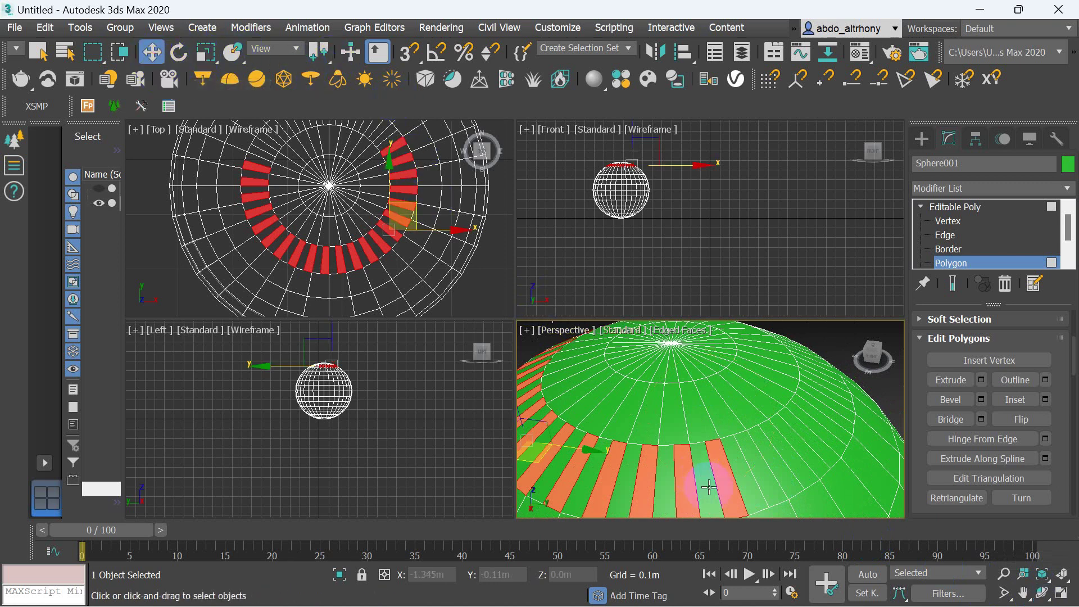
{"action": "mouse_move", "coordinate": [778, 497]}
{"action": "left_mouse_down"}
{"action": "mouse_move", "coordinate": [844, 430]}
{"action": "mouse_move", "coordinate": [836, 436]}
{"action": "mouse_move", "coordinate": [852, 410]}
{"action": "mouse_move", "coordinate": [843, 386]}
{"action": "left_mouse_up"}
{"action": "left_click", "coordinate": [835, 378]}
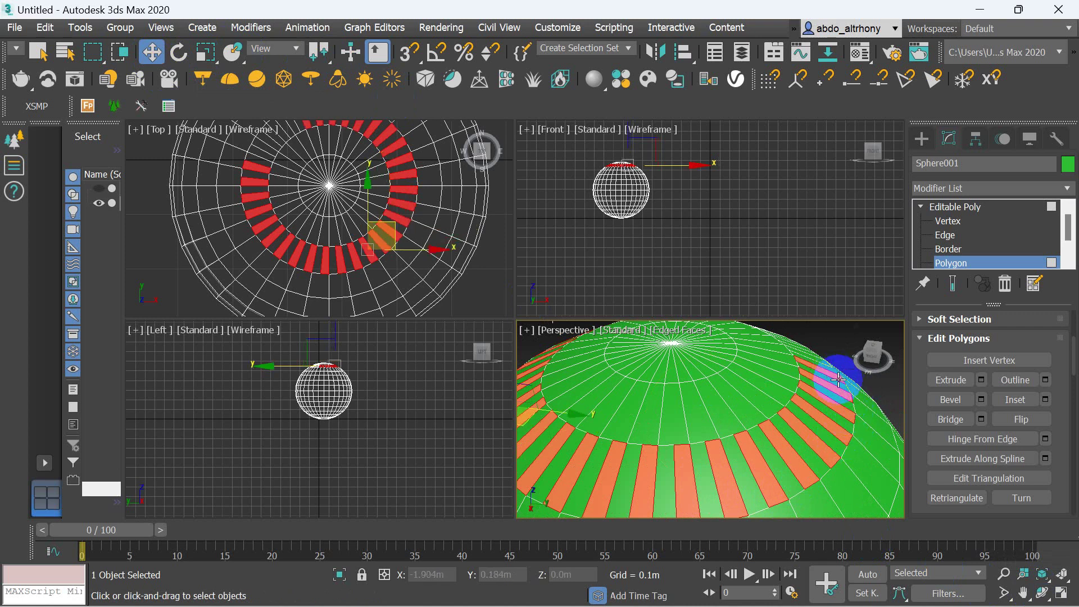
{"action": "left_click", "coordinate": [1043, 594]}
{"action": "mouse_move", "coordinate": [747, 440]}
{"action": "left_mouse_down"}
{"action": "mouse_move", "coordinate": [644, 441]}
{"action": "mouse_move", "coordinate": [675, 408]}
{"action": "left_mouse_up"}
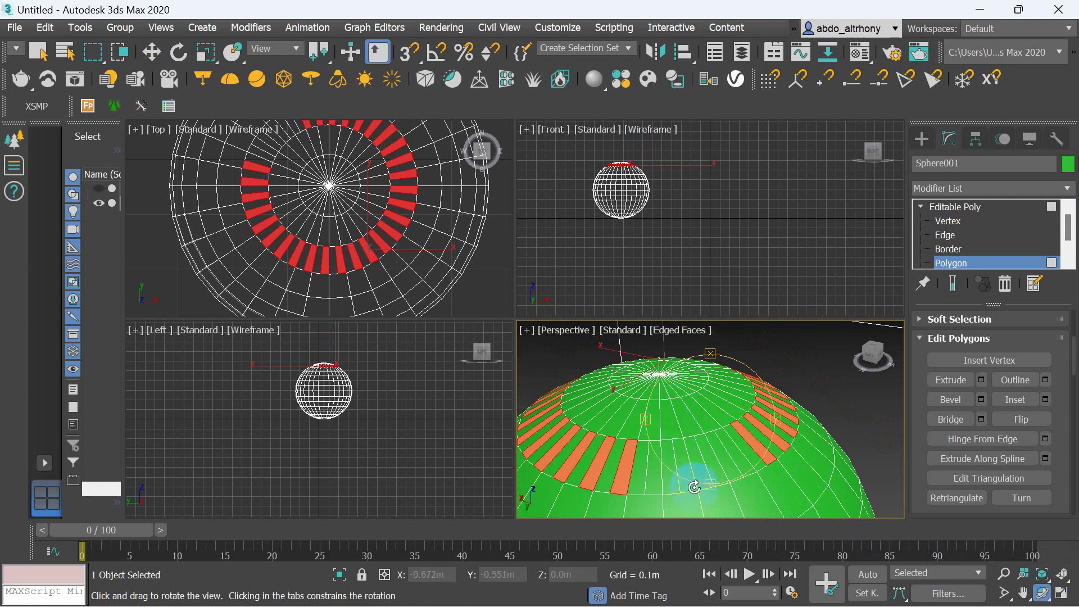
Select the last alternate faces to close the ring and preview a 0.1m extrusion.
{"action": "left_click", "coordinate": [149, 53]}
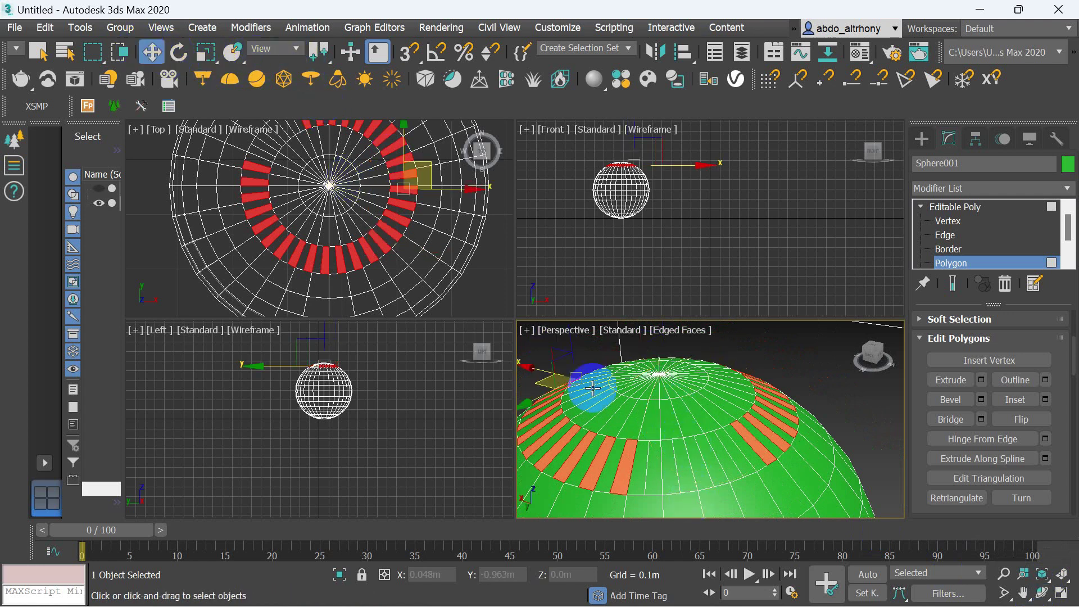
{"action": "left_click", "coordinate": [657, 486], "text": "ctrl"}
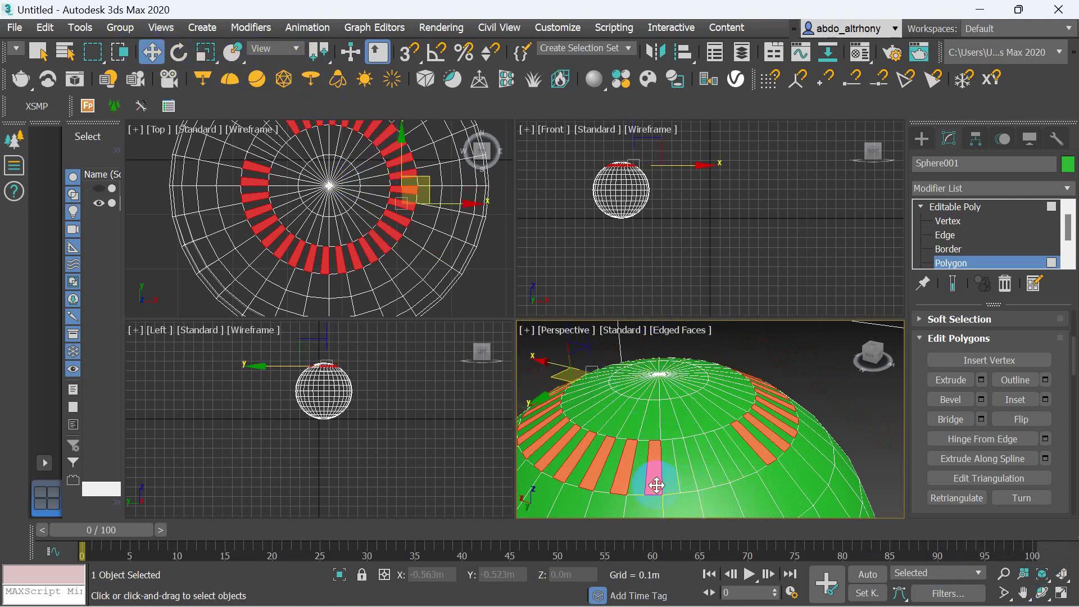
{"action": "left_click", "coordinate": [686, 477], "text": "ctrl"}
{"action": "left_click", "coordinate": [717, 469], "text": "ctrl"}
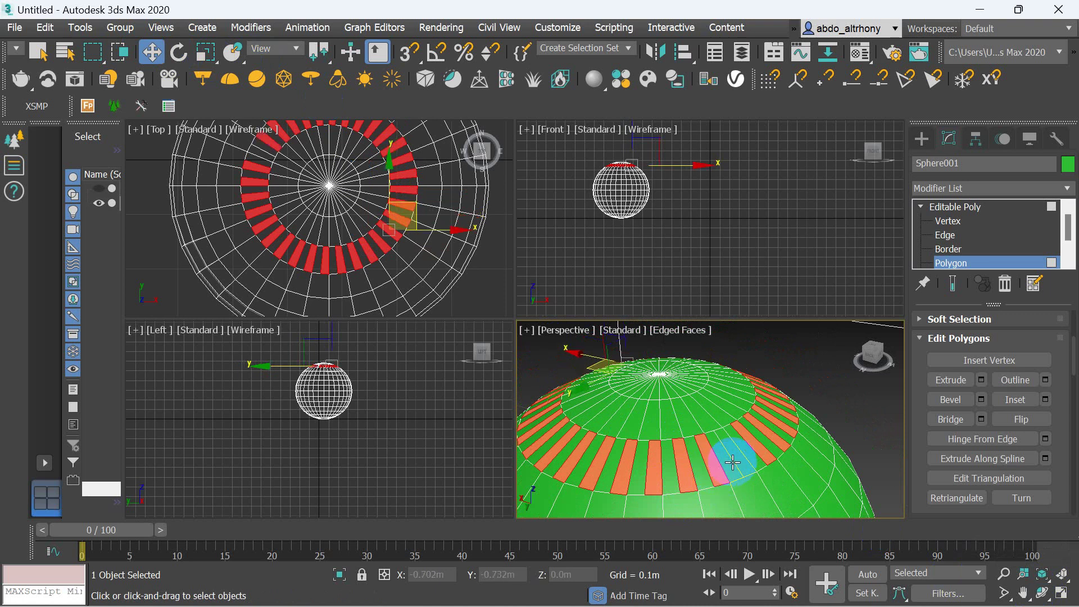
{"action": "left_click", "coordinate": [736, 461], "text": "ctrl"}
{"action": "middle_click_drag", "start_coordinate": [783, 482], "coordinate": [794, 473], "text": "alt"}
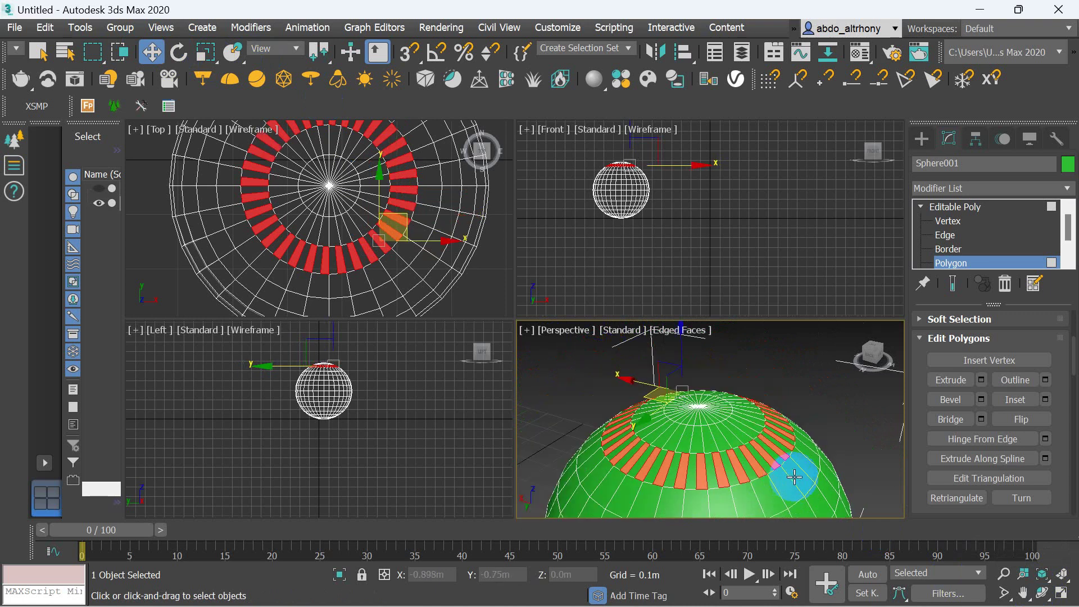
{"action": "left_click", "coordinate": [983, 382]}
{"action": "left_click", "coordinate": [981, 381]}
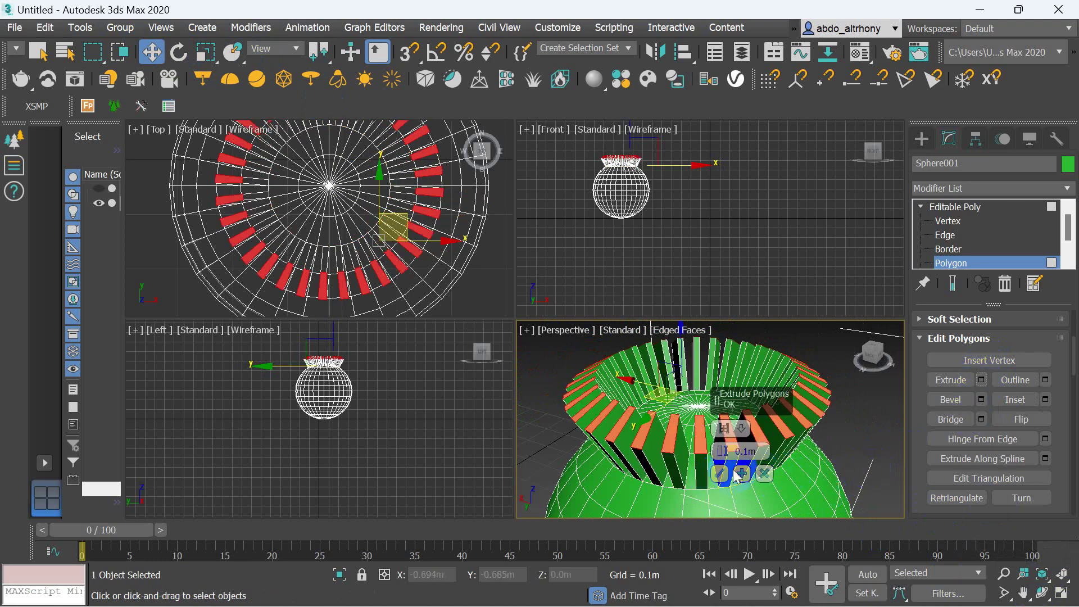
Apply the extrusion twice at 0.008m, making blocks about 0.016m high, then select an extruded face.
{"action": "left_click", "coordinate": [740, 475]}
{"action": "left_click_drag", "start_coordinate": [723, 453], "coordinate": [725, 476]}
{"action": "left_click", "coordinate": [719, 474]}
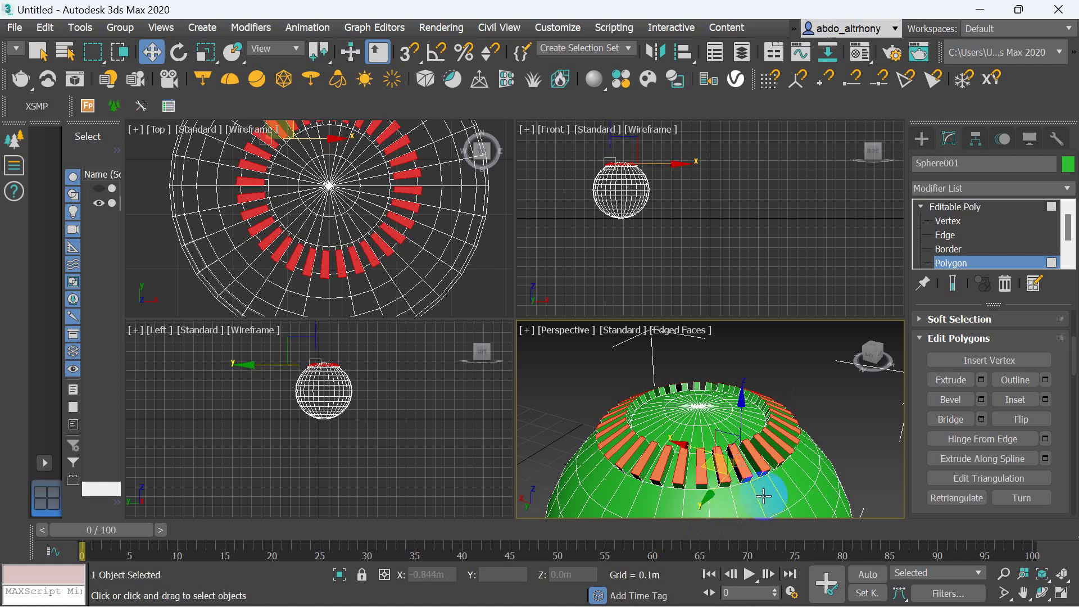
{"action": "scroll", "coordinate": [722, 433], "scroll_direction": "up", "scroll_amount": 2}
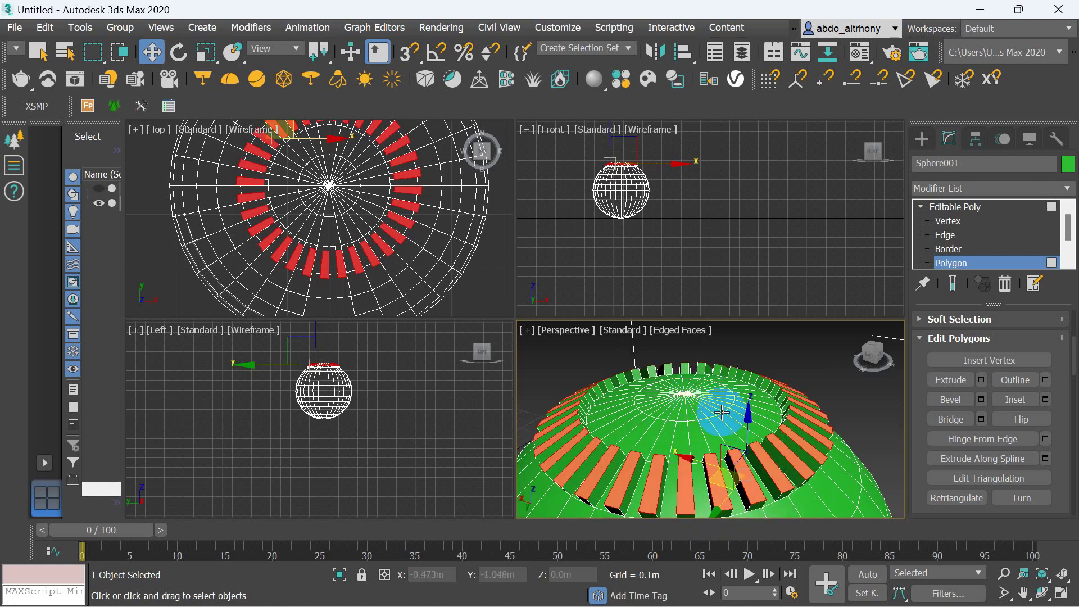
{"action": "left_click", "coordinate": [402, 223]}
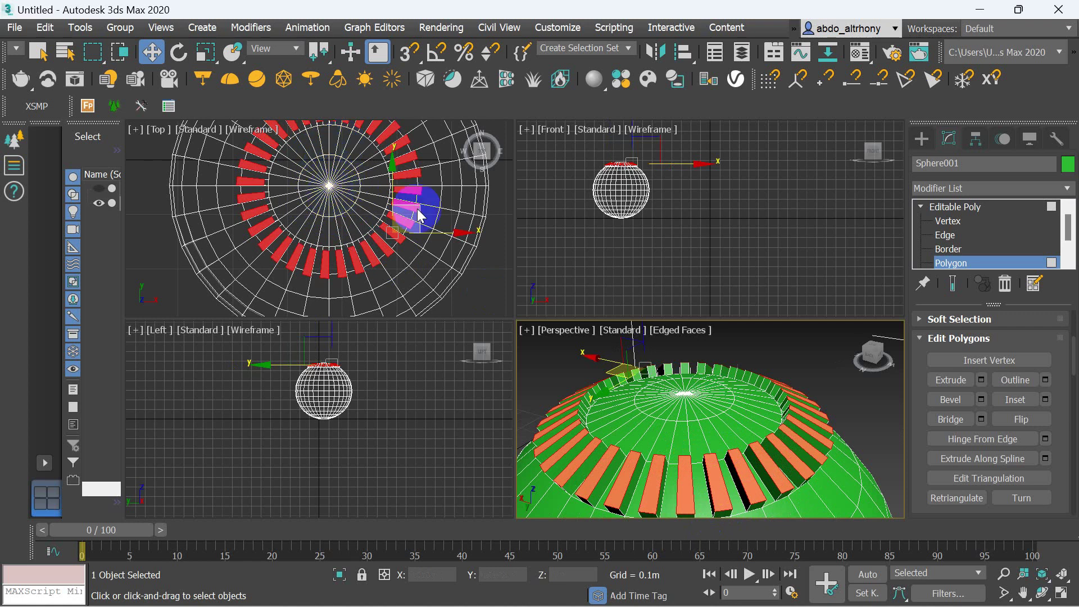
At Vertex level, move the top pole vertex up to about Z 0.789m.
{"action": "left_click", "coordinate": [948, 221]}
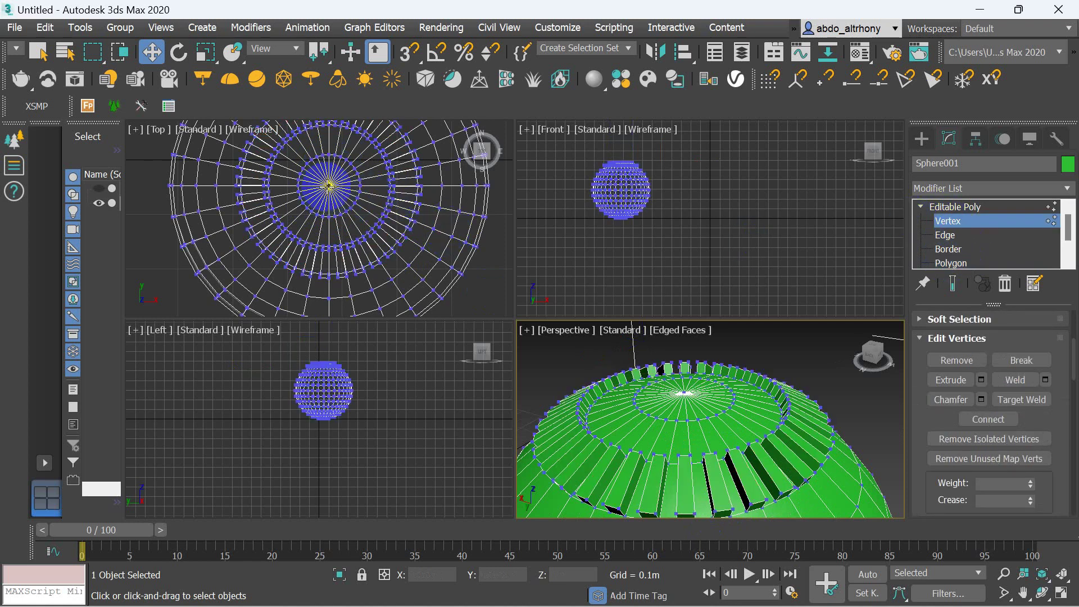
{"action": "left_click", "coordinate": [329, 185]}
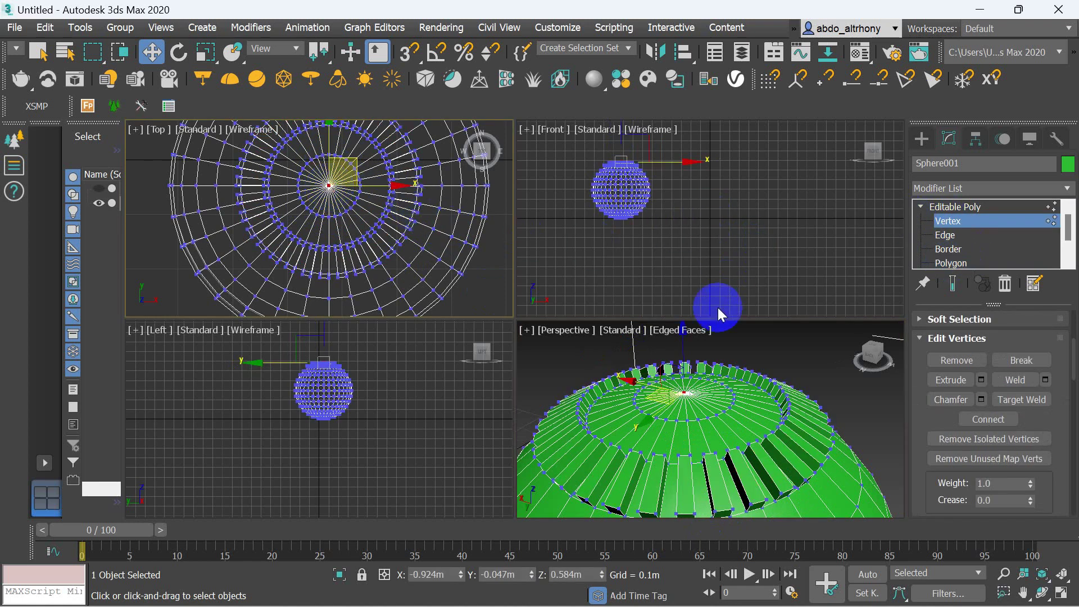
{"action": "scroll", "coordinate": [689, 232], "scroll_direction": "up", "scroll_amount": 1}
{"action": "scroll", "coordinate": [657, 197], "scroll_direction": "up", "scroll_amount": 2}
{"action": "scroll", "coordinate": [669, 188], "scroll_direction": "up", "scroll_amount": 1}
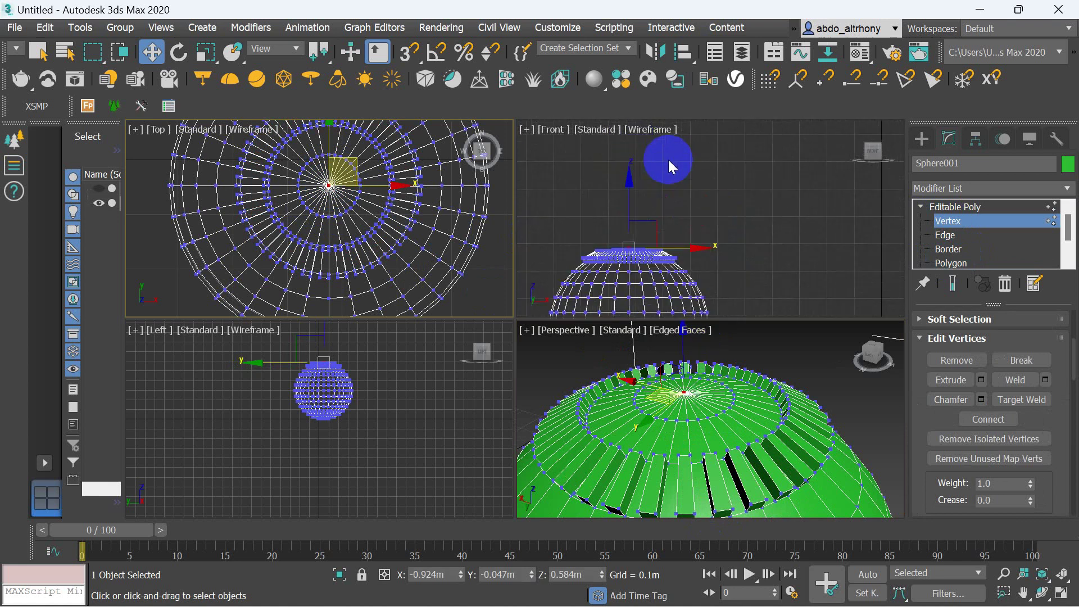
{"action": "scroll", "coordinate": [635, 188], "scroll_direction": "down", "scroll_amount": 2}
{"action": "scroll", "coordinate": [633, 187], "scroll_direction": "up", "scroll_amount": 2}
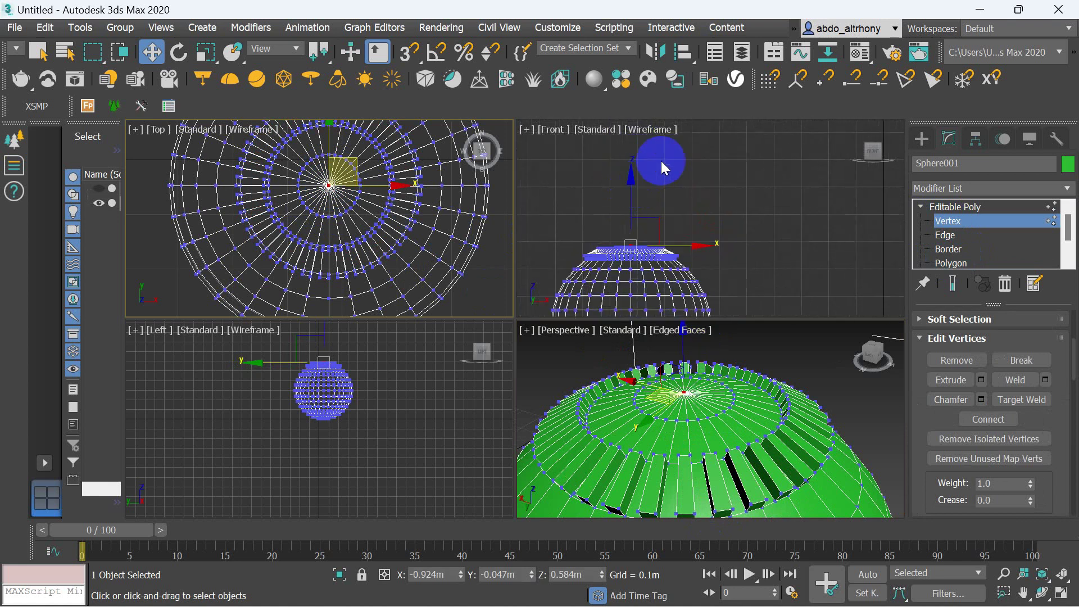
{"action": "right_click", "coordinate": [638, 180]}
{"action": "mouse_move", "coordinate": [634, 180]}
{"action": "left_mouse_down"}
{"action": "mouse_move", "coordinate": [633, 146]}
{"action": "mouse_move", "coordinate": [645, 202]}
{"action": "mouse_move", "coordinate": [639, 133]}
{"action": "left_mouse_up"}
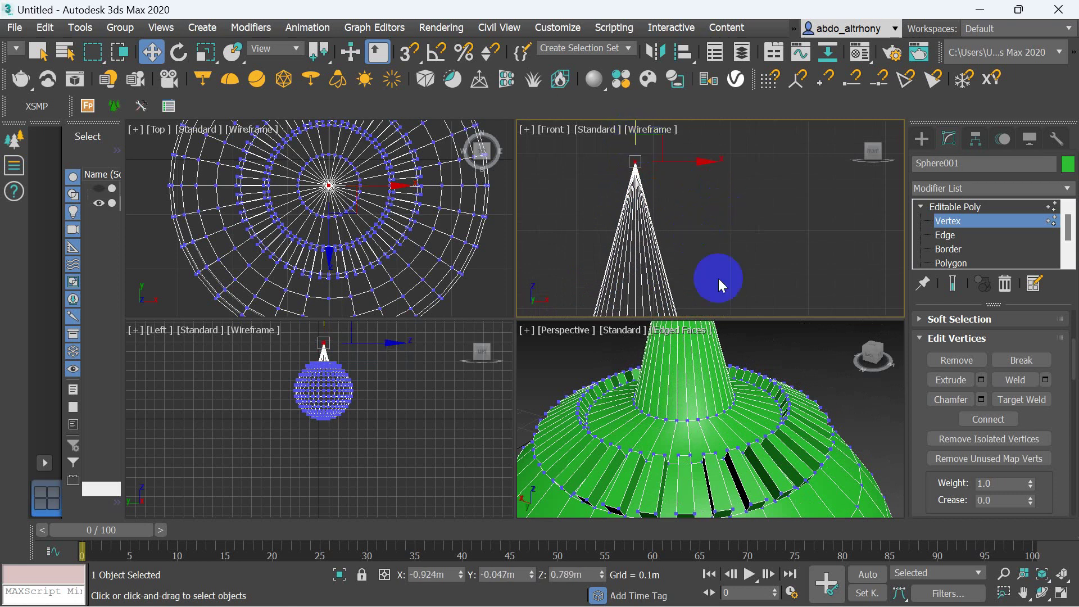
{"action": "left_click_drag", "start_coordinate": [946, 413], "coordinate": [940, 362]}
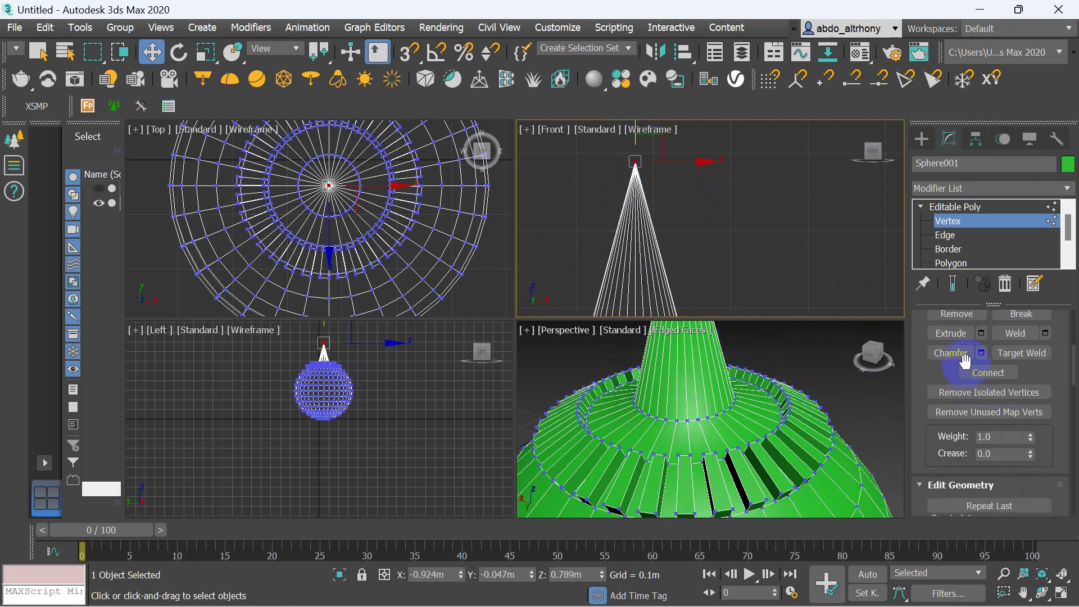
Chamfer the cone's tip vertex by about 0.115m into a flat circular ring.
{"action": "left_click", "coordinate": [988, 356]}
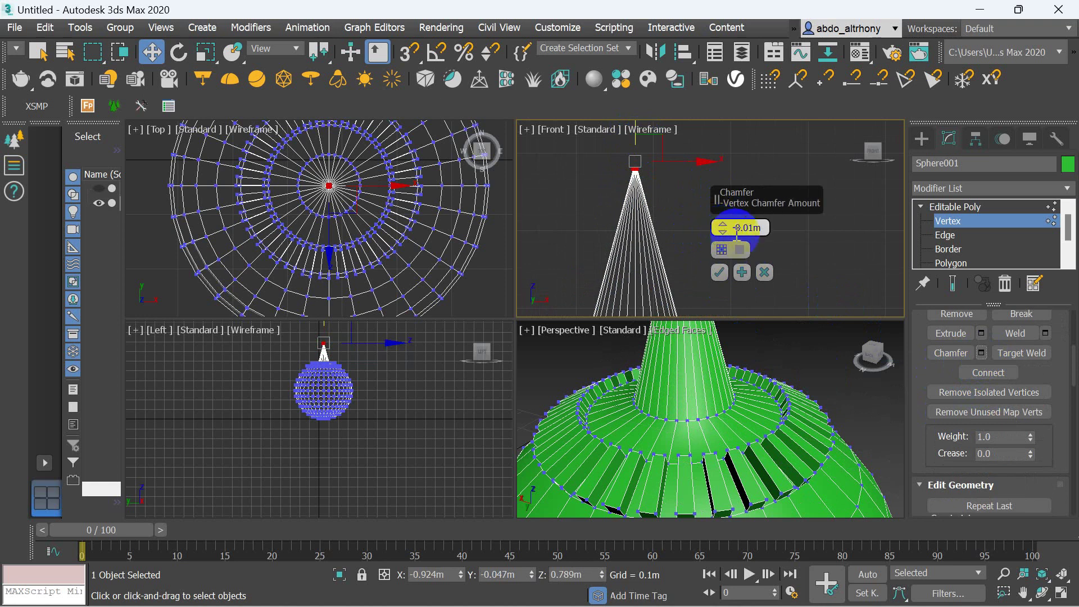
{"action": "left_click_drag", "start_coordinate": [722, 206], "coordinate": [725, 156]}
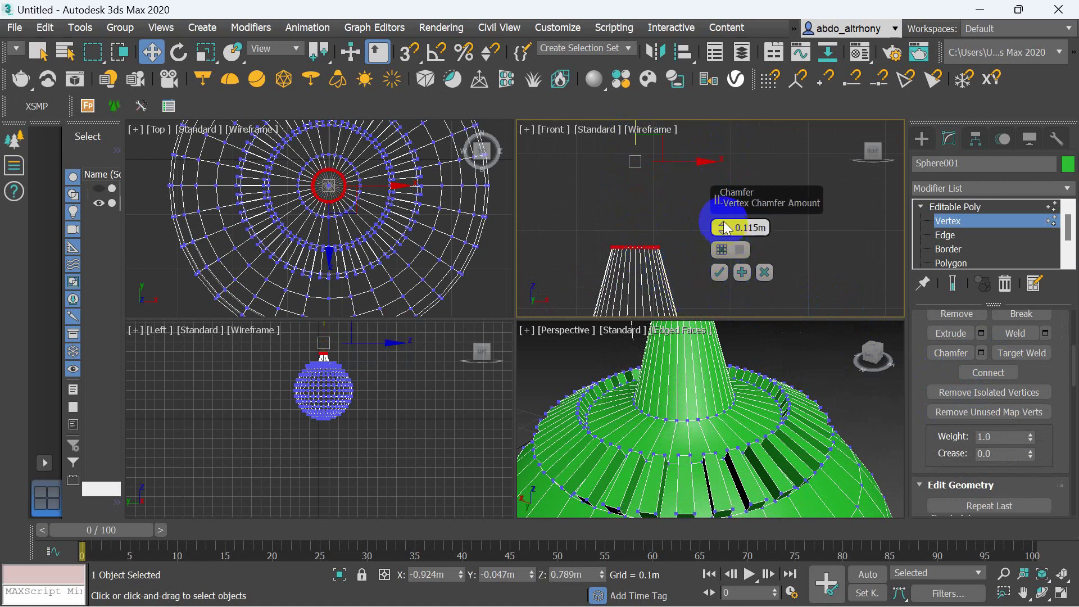
{"action": "left_click", "coordinate": [721, 272]}
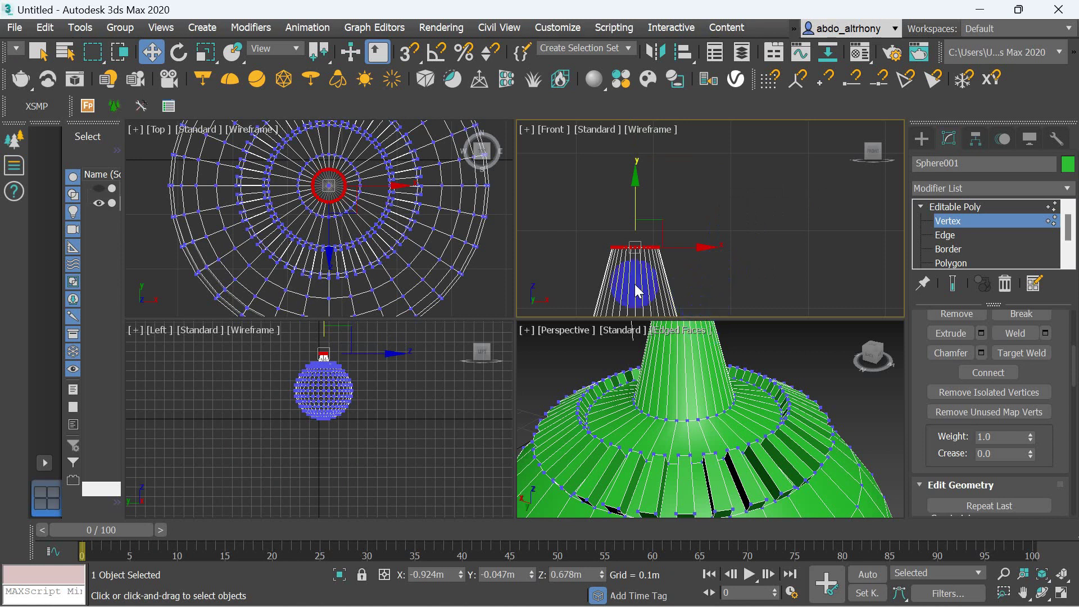
{"action": "scroll", "coordinate": [647, 274], "scroll_direction": "up", "scroll_amount": 1}
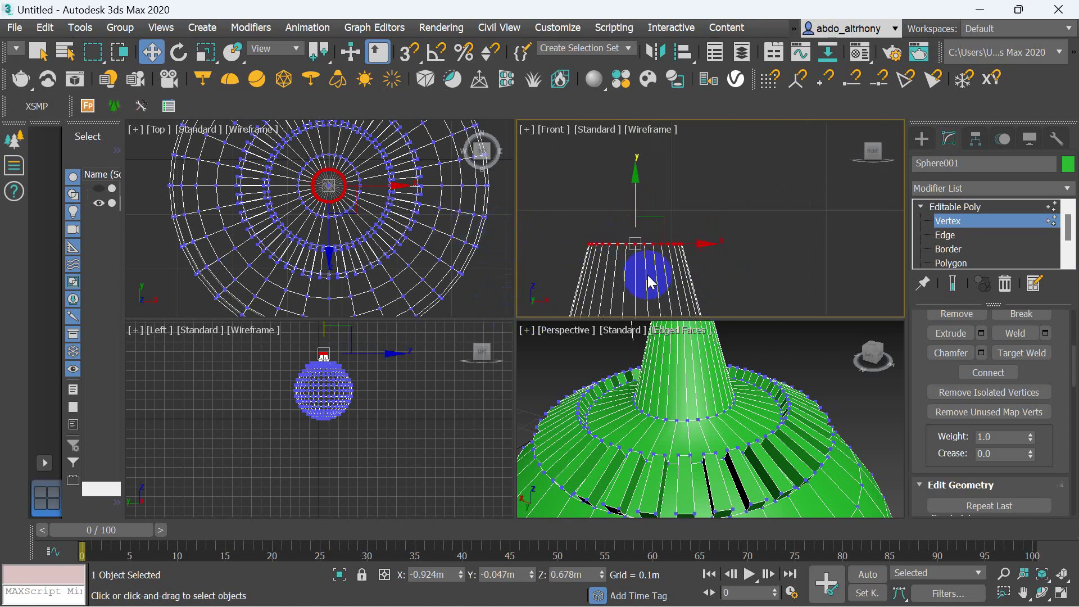
{"action": "scroll", "coordinate": [647, 274], "scroll_direction": "up", "scroll_amount": 2}
Raise the chamfered vertex ring slightly to about Z 0.692m.
{"action": "left_click_drag", "start_coordinate": [631, 193], "coordinate": [632, 163]}
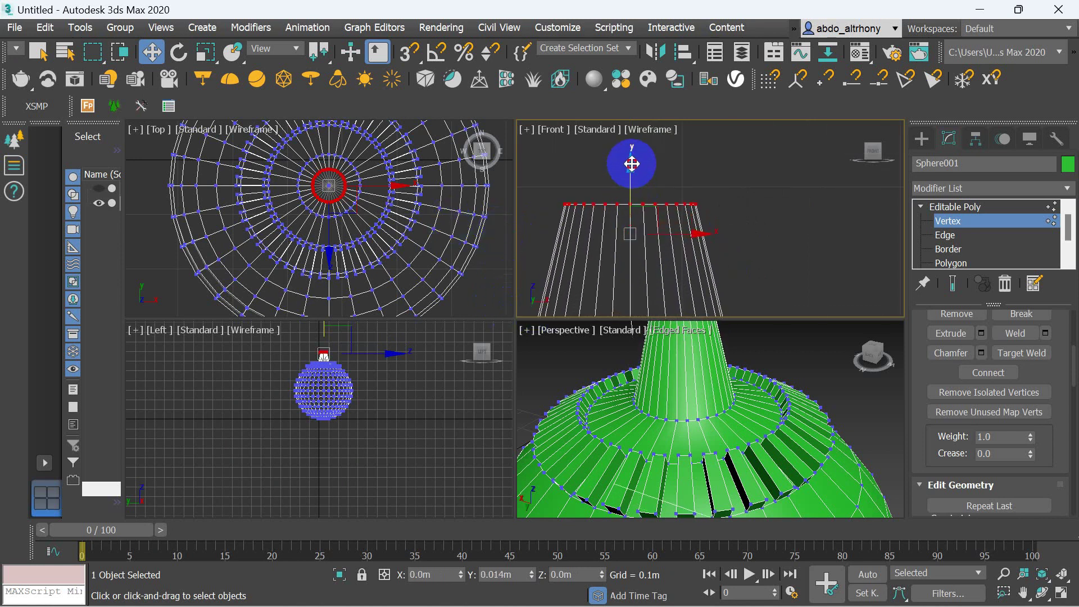
{"action": "scroll", "coordinate": [640, 234], "scroll_direction": "down", "scroll_amount": 1}
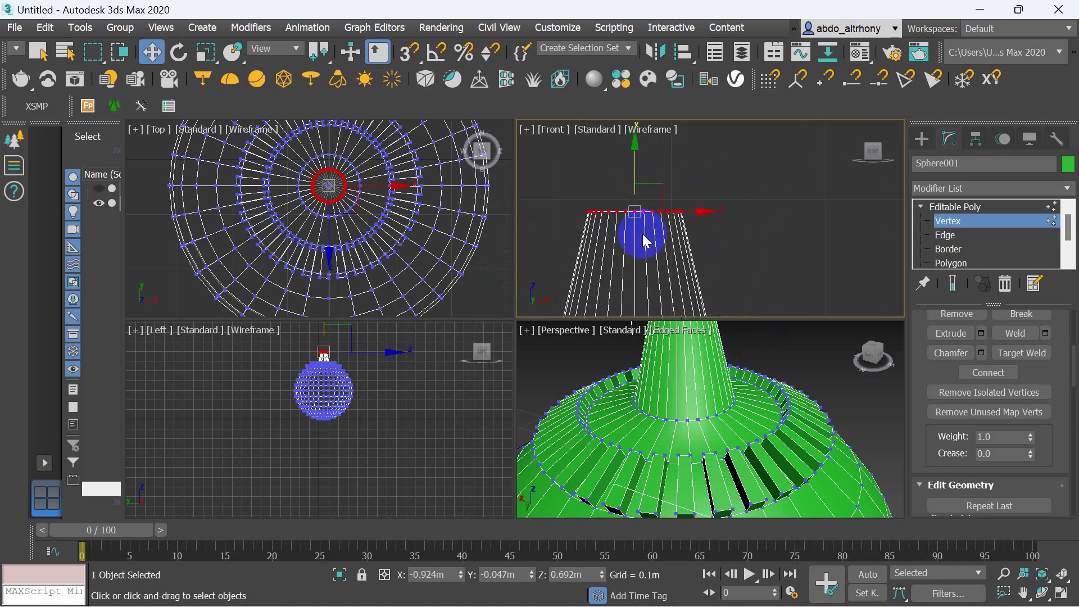
{"action": "scroll", "coordinate": [700, 418], "scroll_direction": "down", "scroll_amount": 3}
{"action": "scroll", "coordinate": [698, 368], "scroll_direction": "up", "scroll_amount": 3}
{"action": "scroll", "coordinate": [698, 366], "scroll_direction": "up", "scroll_amount": 3}
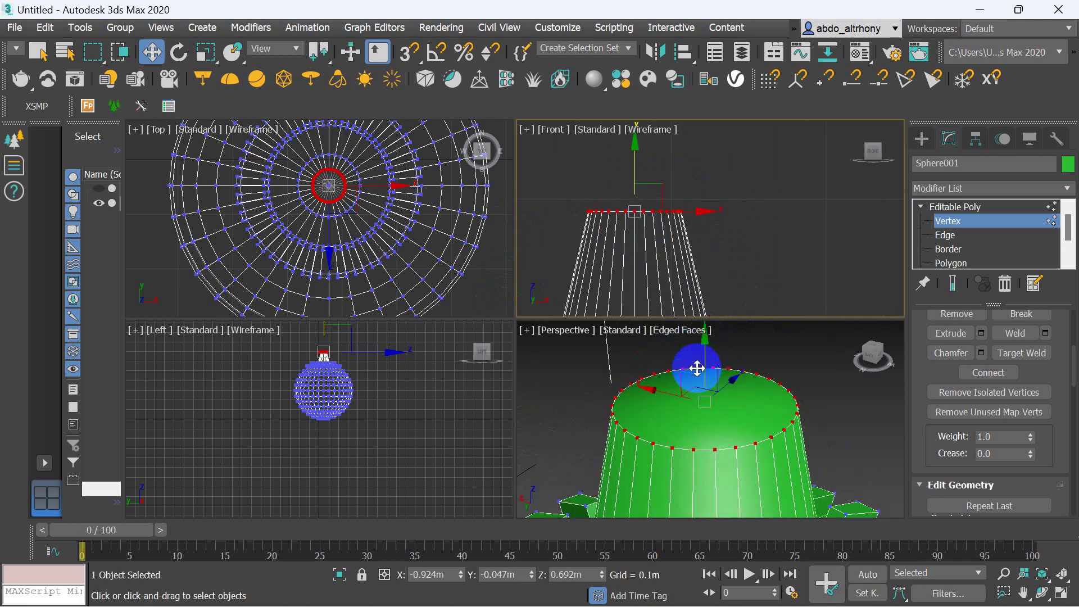
{"action": "scroll", "coordinate": [687, 446], "scroll_direction": "up", "scroll_amount": 2}
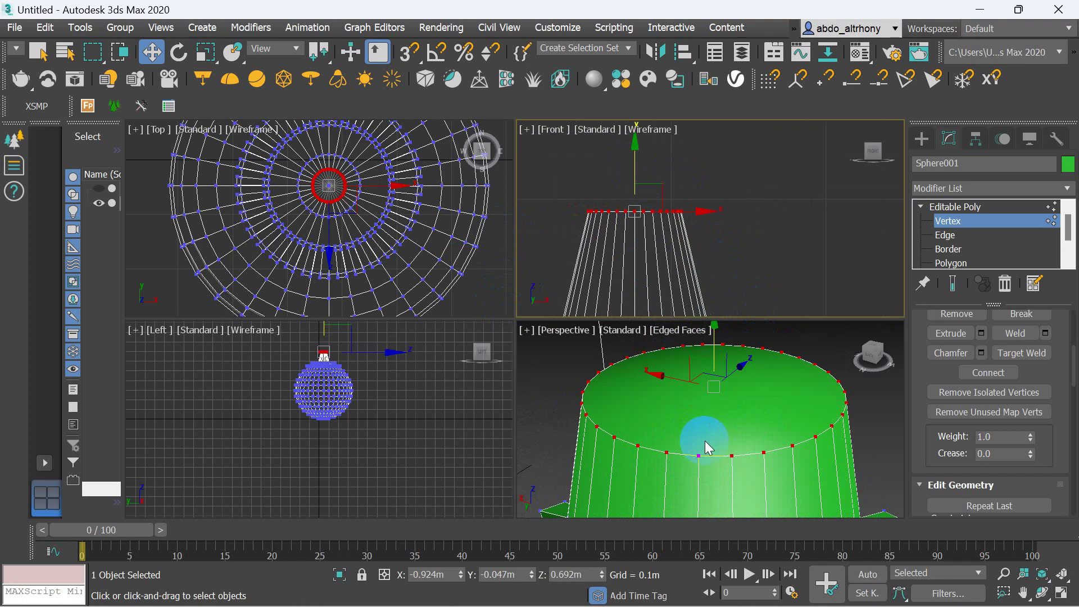
{"action": "scroll", "coordinate": [706, 448], "scroll_direction": "down", "scroll_amount": 2}
{"action": "scroll", "coordinate": [702, 438], "scroll_direction": "down", "scroll_amount": 2}
{"action": "scroll", "coordinate": [720, 472], "scroll_direction": "down", "scroll_amount": 1}
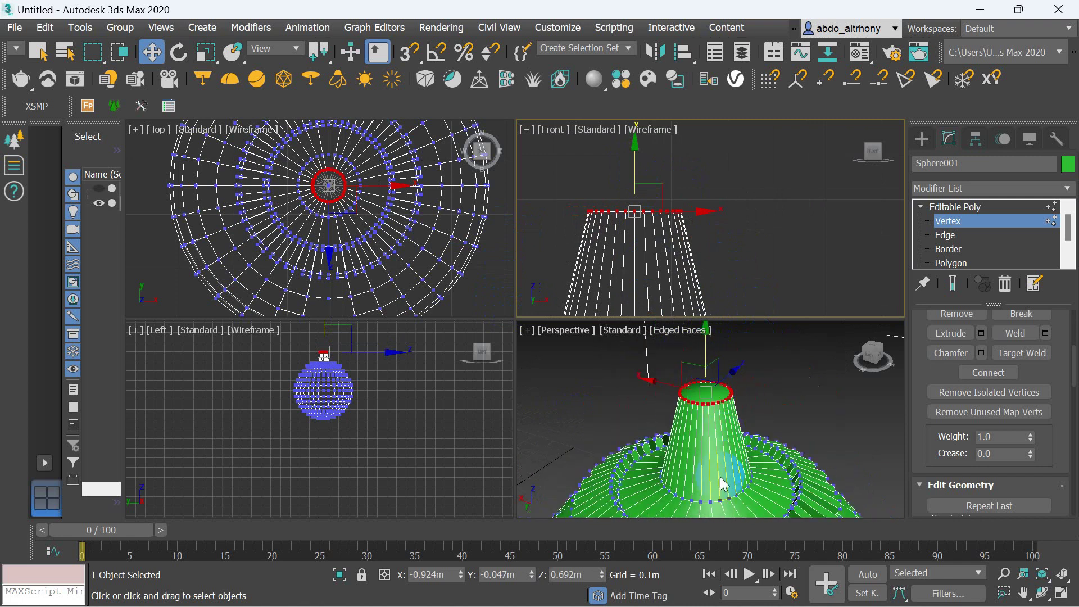
{"action": "scroll", "coordinate": [723, 486], "scroll_direction": "down", "scroll_amount": 1}
{"action": "scroll", "coordinate": [723, 489], "scroll_direction": "down", "scroll_amount": 1}
{"action": "scroll", "coordinate": [720, 495], "scroll_direction": "up", "scroll_amount": 1}
{"action": "scroll", "coordinate": [719, 503], "scroll_direction": "up", "scroll_amount": 3}
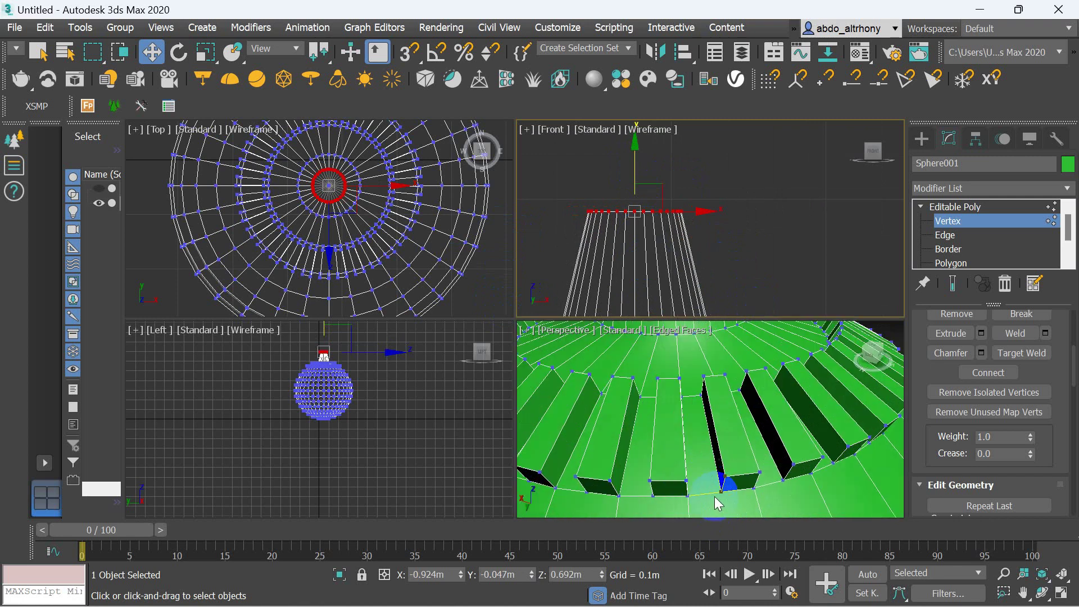
{"action": "scroll", "coordinate": [717, 495], "scroll_direction": "down", "scroll_amount": 2}
{"action": "scroll", "coordinate": [714, 483], "scroll_direction": "down", "scroll_amount": 1}
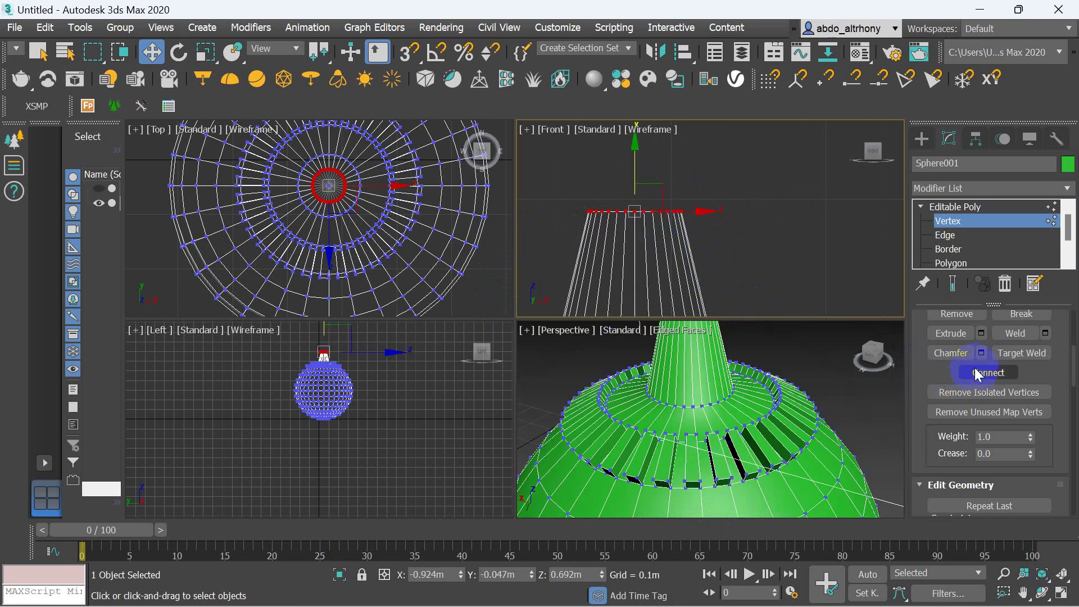
{"action": "left_click_drag", "start_coordinate": [940, 366], "coordinate": [984, 416]}
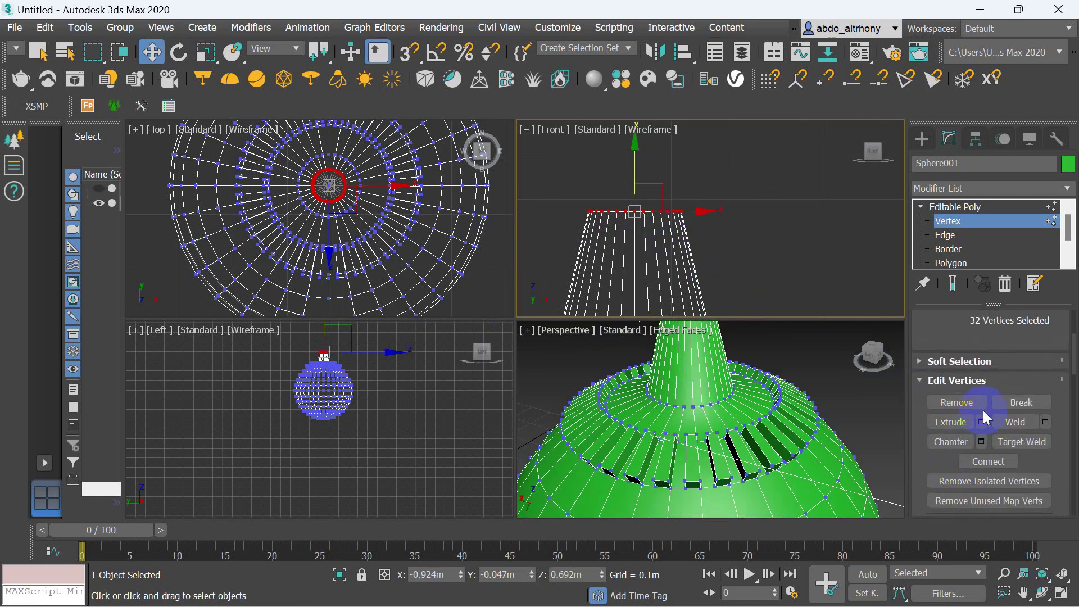
{"action": "left_click", "coordinate": [981, 423]}
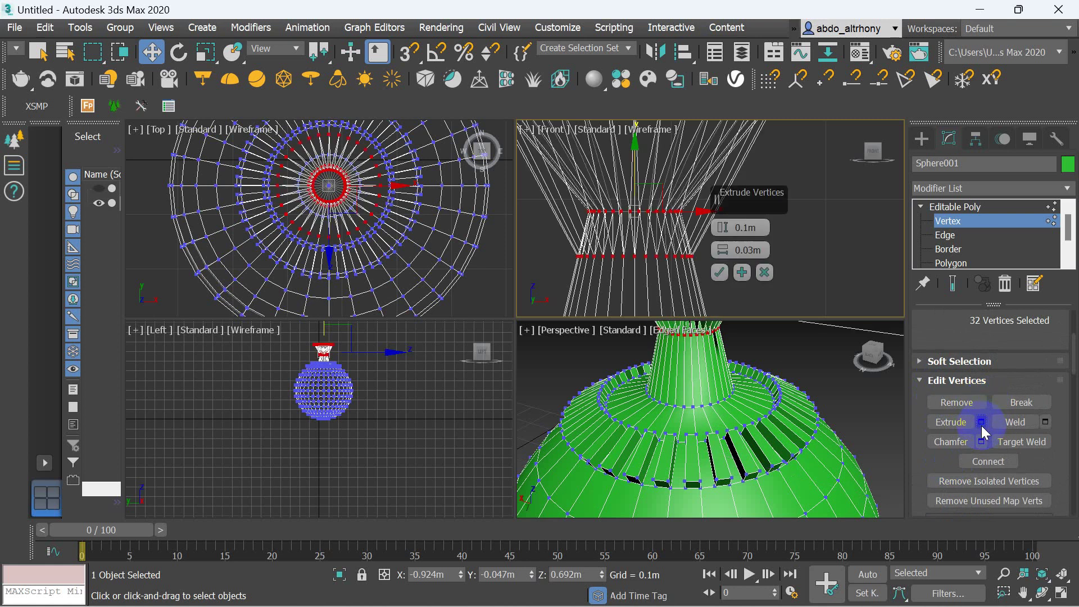
{"action": "left_click_drag", "start_coordinate": [722, 229], "coordinate": [735, 354]}
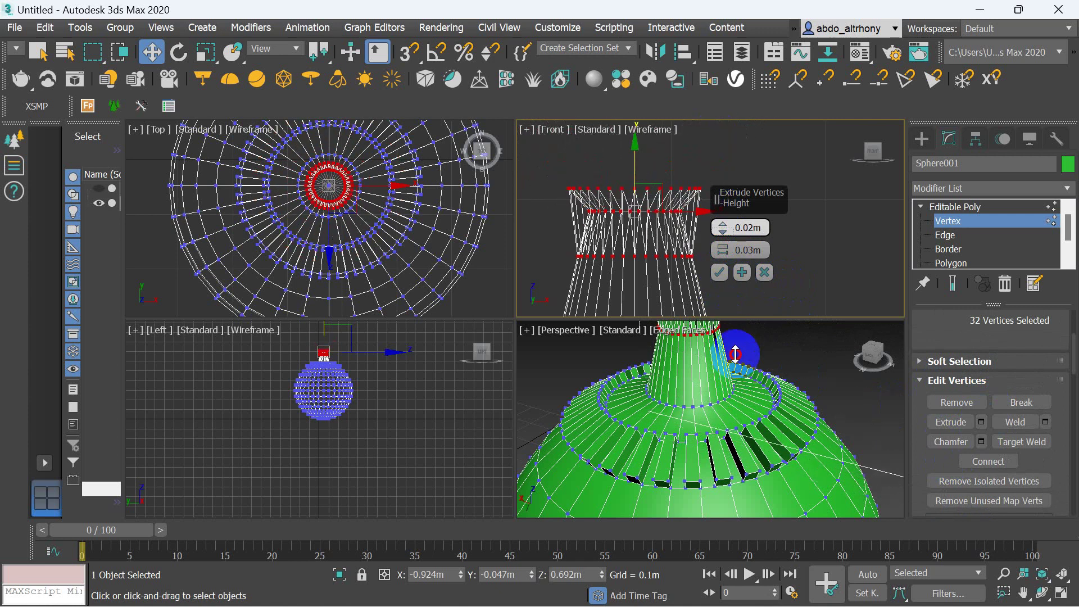
{"action": "left_click_drag", "start_coordinate": [735, 353], "coordinate": [736, 369]}
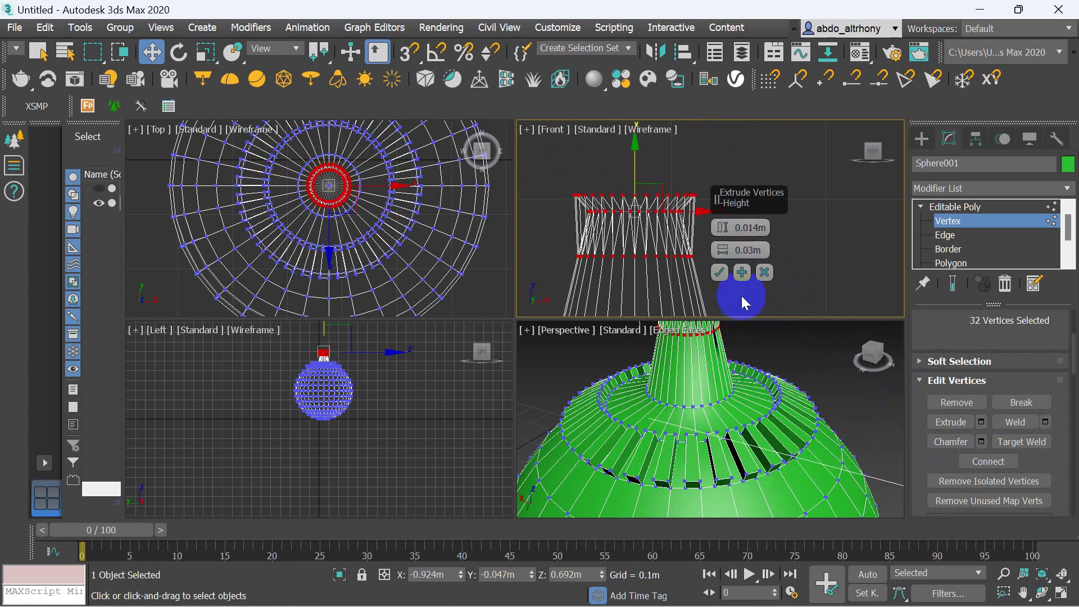
{"action": "left_click_drag", "start_coordinate": [721, 245], "coordinate": [720, 294]}
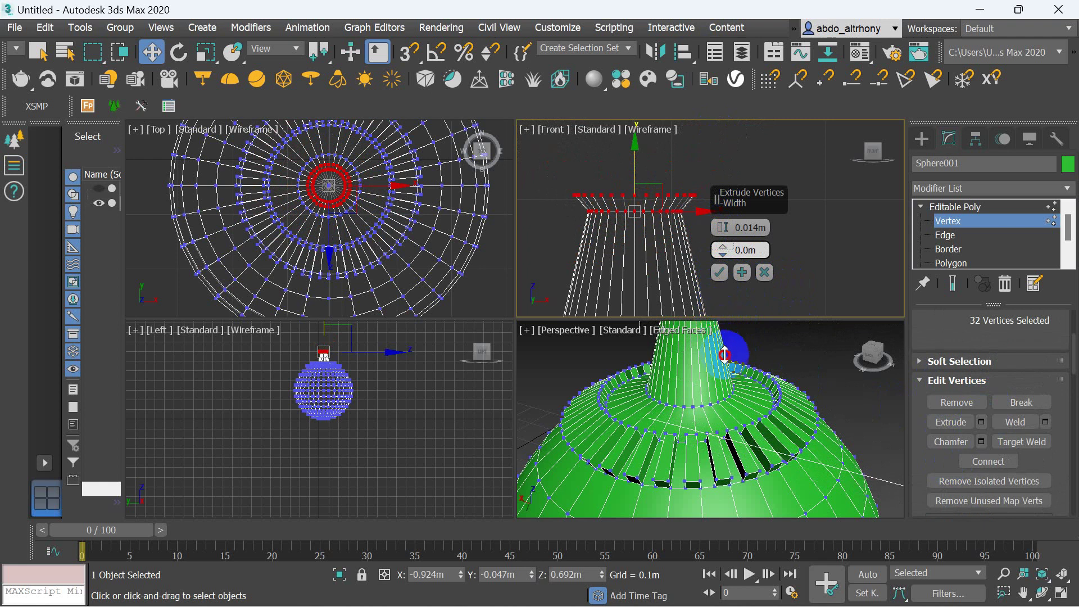
{"action": "mouse_move", "coordinate": [723, 250]}
{"action": "left_mouse_down"}
{"action": "mouse_move", "coordinate": [723, 265]}
{"action": "mouse_move", "coordinate": [723, 240]}
{"action": "left_mouse_up"}
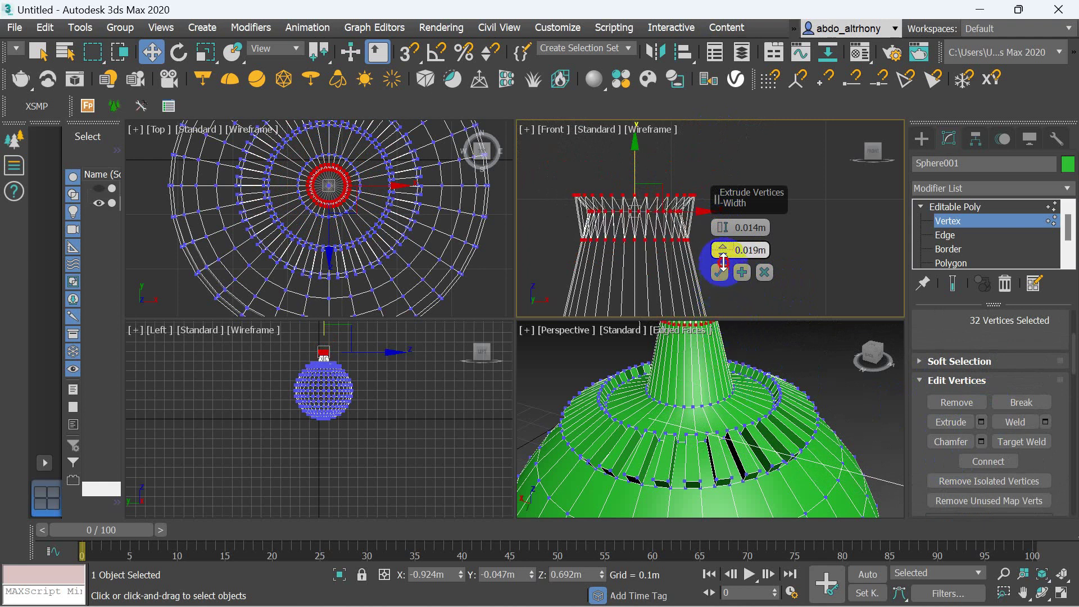
{"action": "left_click", "coordinate": [767, 273]}
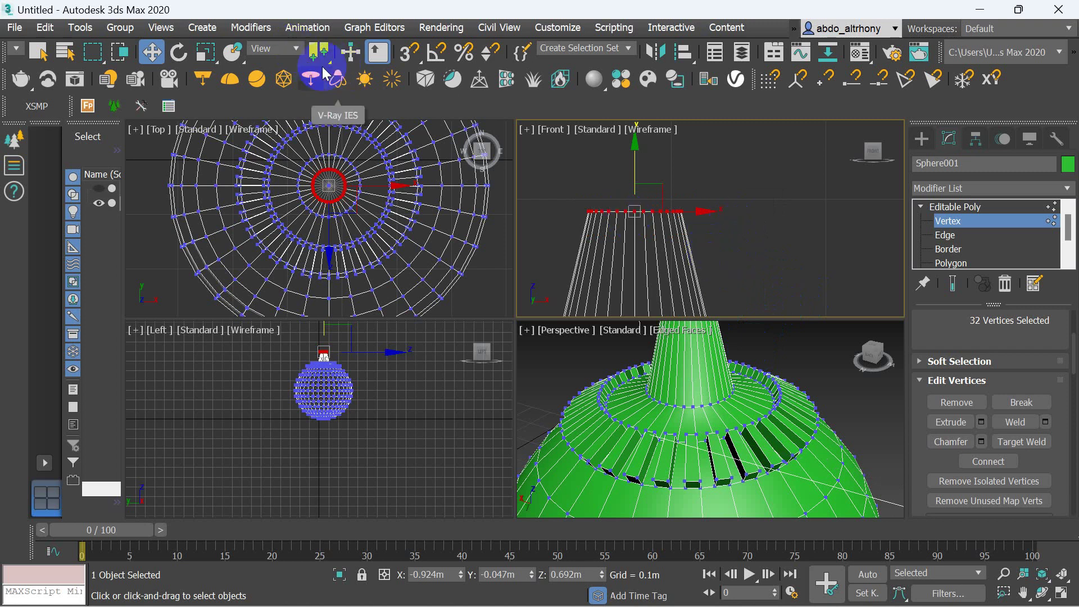
Uniformly scale the neck's top vertex ring wider in the Top viewport.
{"action": "left_click", "coordinate": [206, 52]}
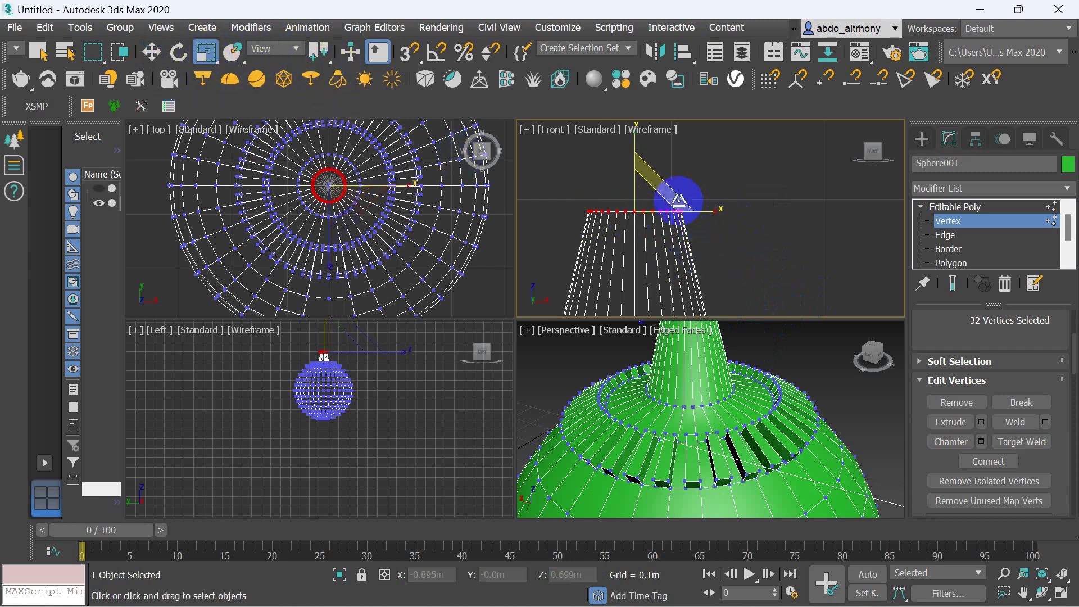
{"action": "mouse_move", "coordinate": [716, 212]}
{"action": "left_mouse_down"}
{"action": "mouse_move", "coordinate": [854, 208]}
{"action": "mouse_move", "coordinate": [716, 188]}
{"action": "mouse_move", "coordinate": [759, 188]}
{"action": "mouse_move", "coordinate": [718, 193]}
{"action": "mouse_move", "coordinate": [735, 197]}
{"action": "left_mouse_up"}
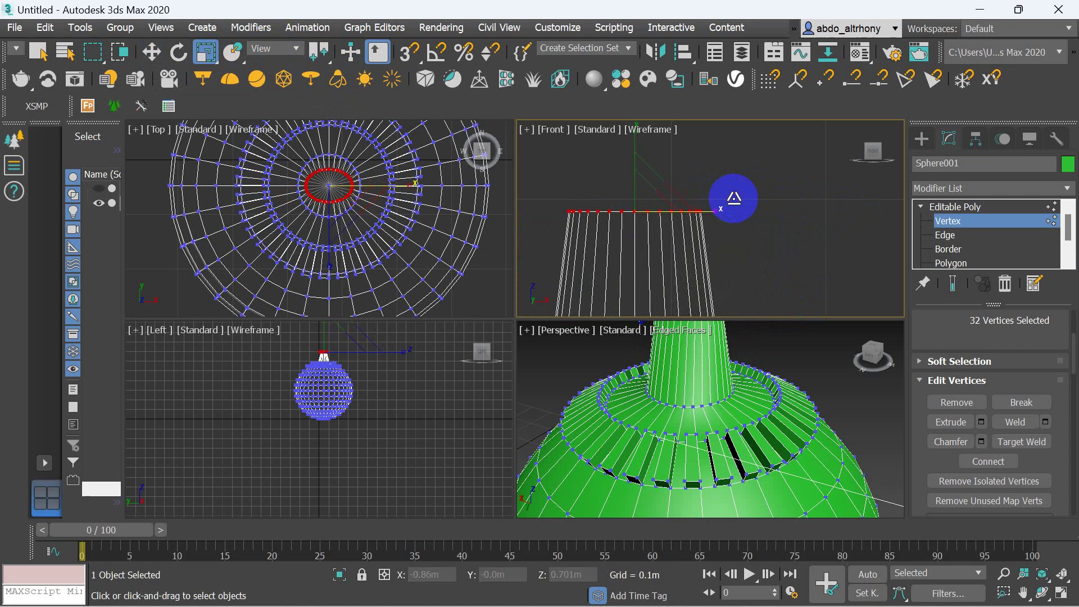
{"action": "left_click", "coordinate": [352, 156]}
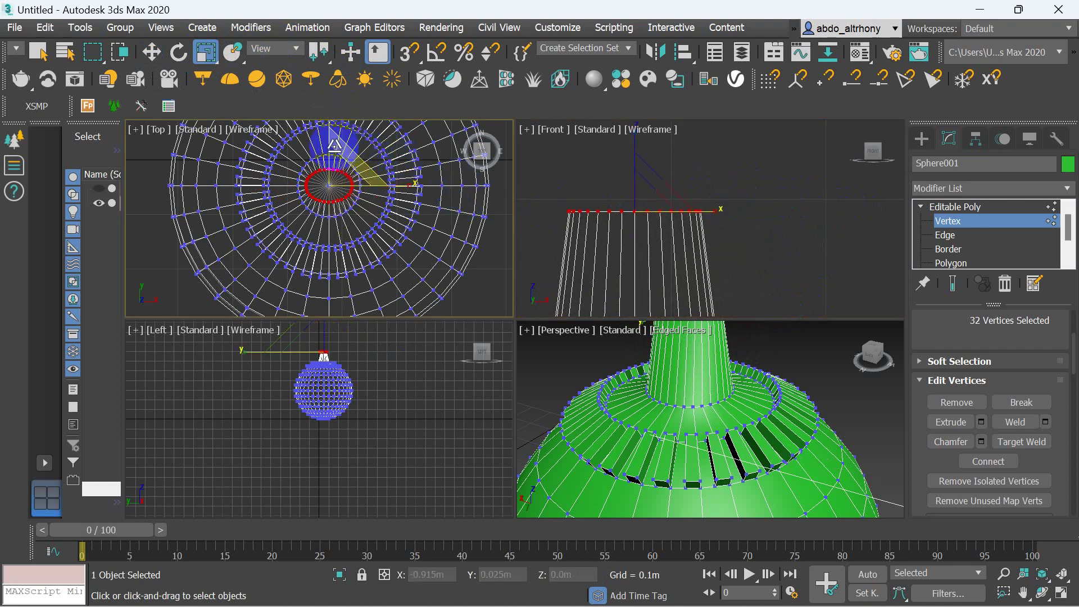
{"action": "left_click_drag", "start_coordinate": [336, 146], "coordinate": [349, 93]}
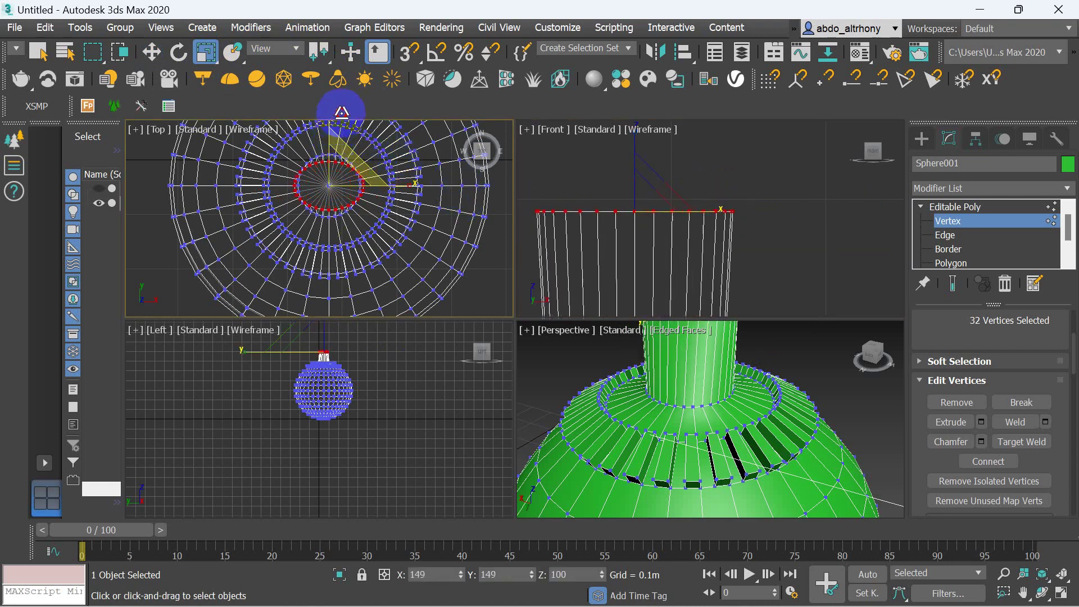
{"action": "left_click_drag", "start_coordinate": [349, 94], "coordinate": [344, 101]}
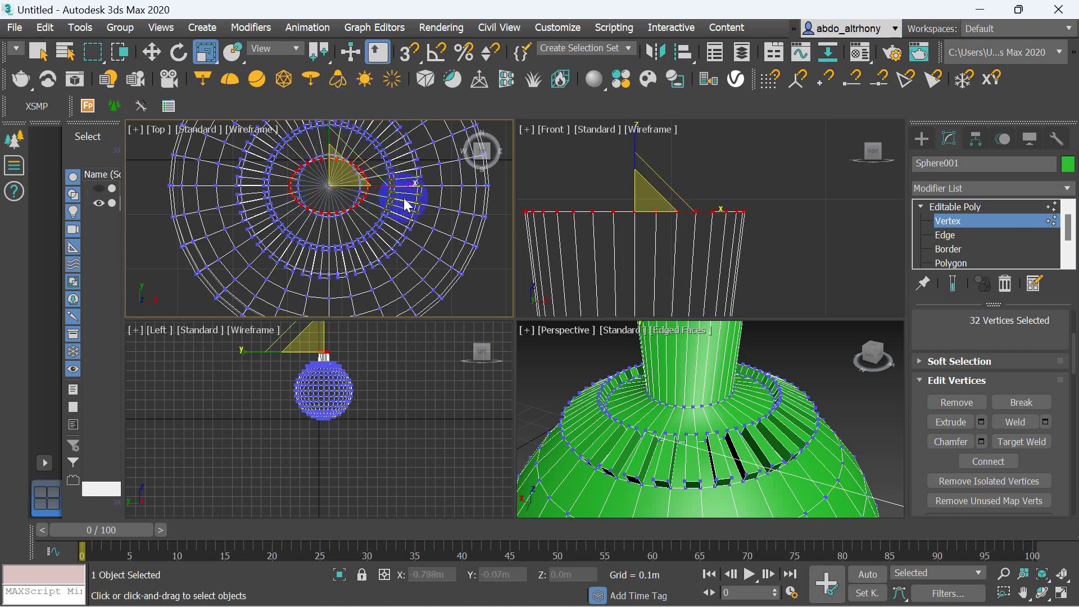
{"action": "left_click_drag", "start_coordinate": [409, 216], "coordinate": [412, 219]}
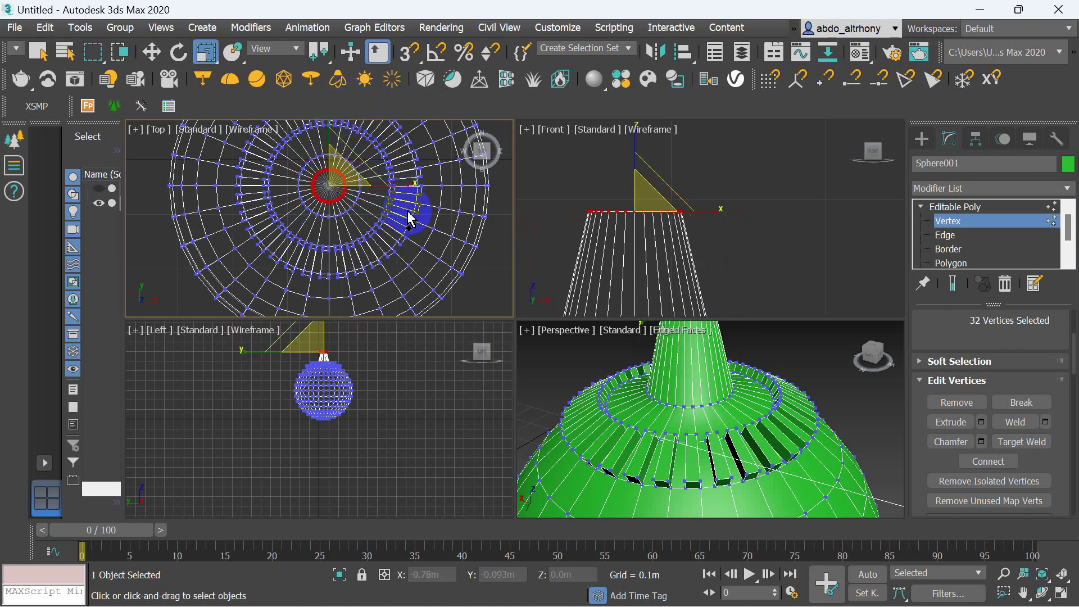
{"action": "left_click_drag", "start_coordinate": [337, 170], "coordinate": [364, 121]}
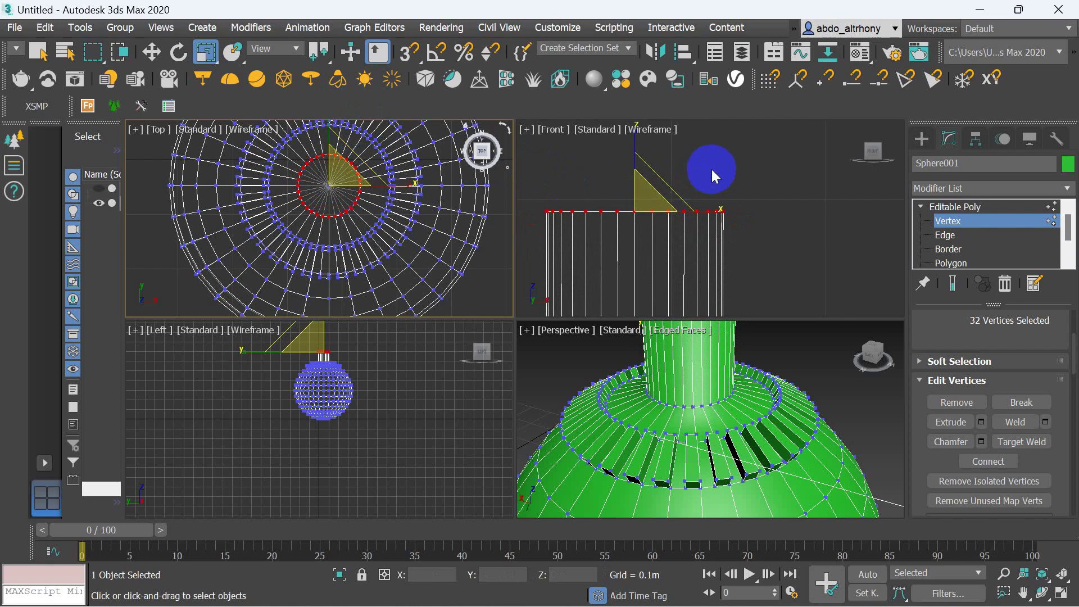
{"action": "scroll", "coordinate": [725, 177], "scroll_direction": "down", "scroll_amount": 2}
{"action": "scroll", "coordinate": [731, 192], "scroll_direction": "down", "scroll_amount": 2}
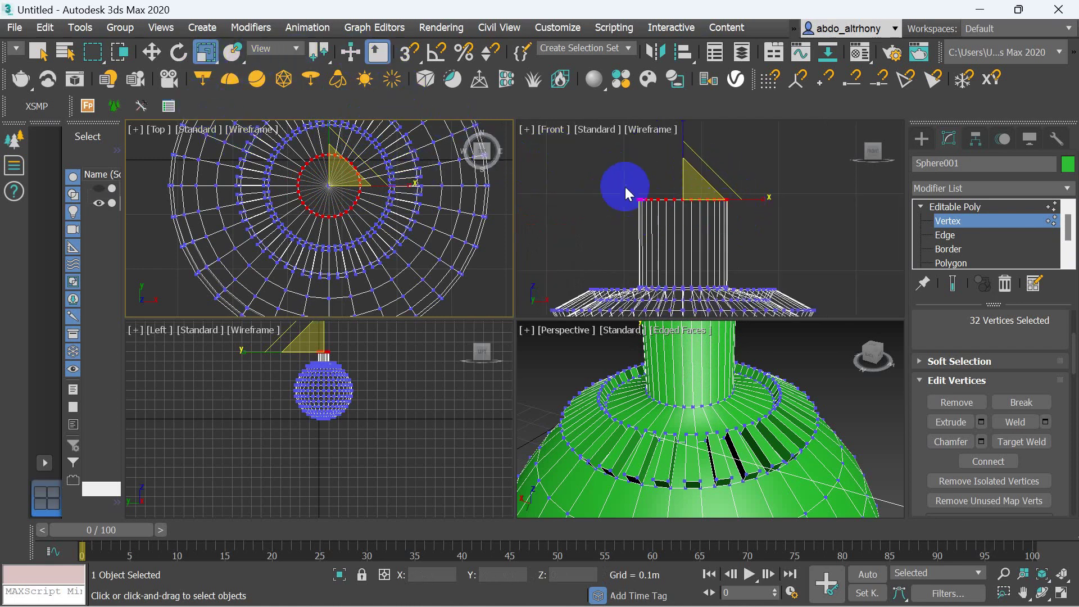
Move the 32-vertex top ring up to Z 0.792m in the Front viewport.
{"action": "left_click", "coordinate": [134, 57]}
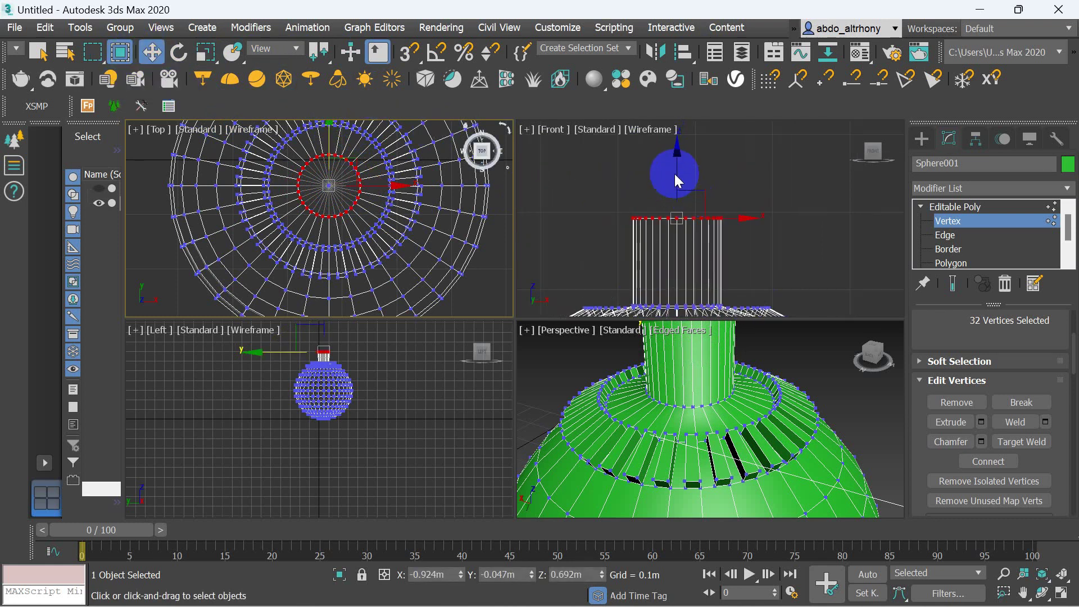
{"action": "left_click", "coordinate": [678, 168]}
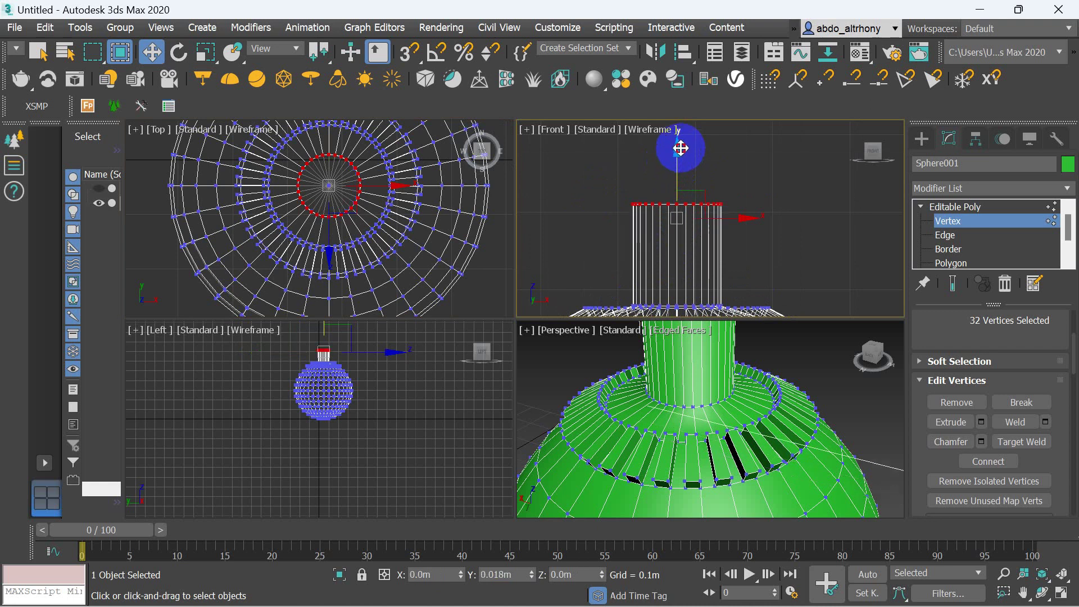
{"action": "left_click_drag", "start_coordinate": [676, 163], "coordinate": [677, 86]}
{"action": "scroll", "coordinate": [701, 373], "scroll_direction": "down", "scroll_amount": 3}
{"action": "middle_click_drag", "start_coordinate": [700, 373], "coordinate": [700, 489], "text": "alt"}
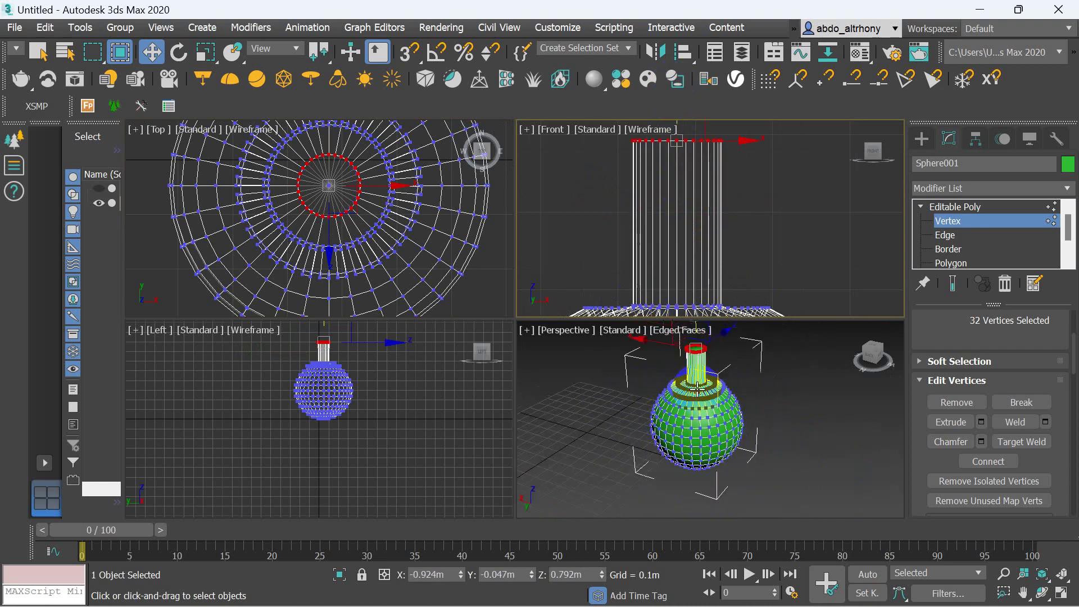
{"action": "scroll", "coordinate": [708, 472], "scroll_direction": "up", "scroll_amount": 3}
{"action": "scroll", "coordinate": [719, 455], "scroll_direction": "down", "scroll_amount": 3}
{"action": "scroll", "coordinate": [726, 441], "scroll_direction": "up", "scroll_amount": 3}
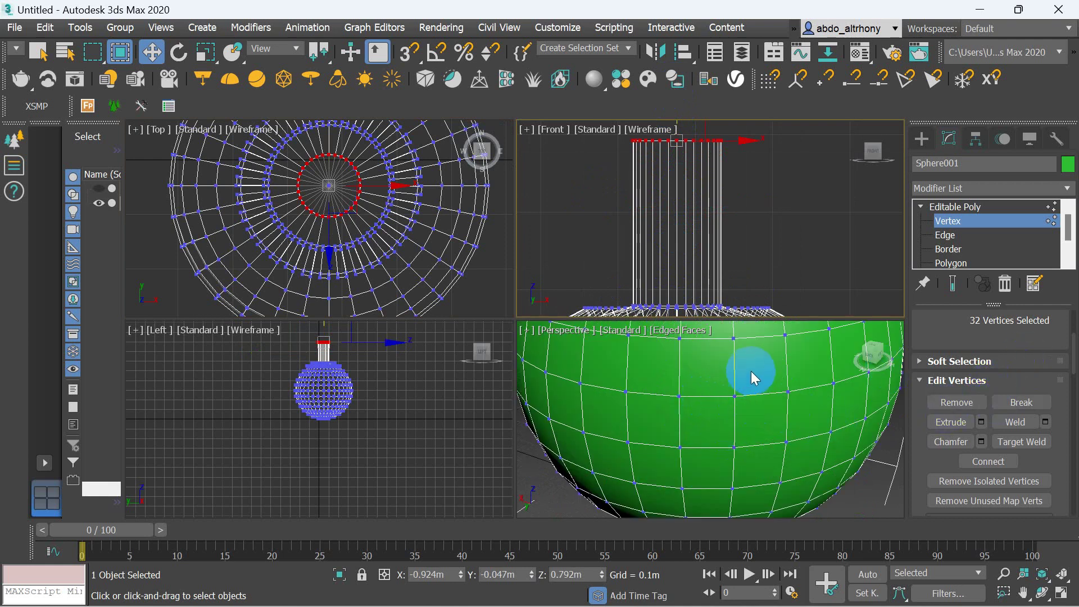
At Edge level, make a first edge-ring attempt from one edge on the sphere body.
{"action": "left_click", "coordinate": [1016, 380]}
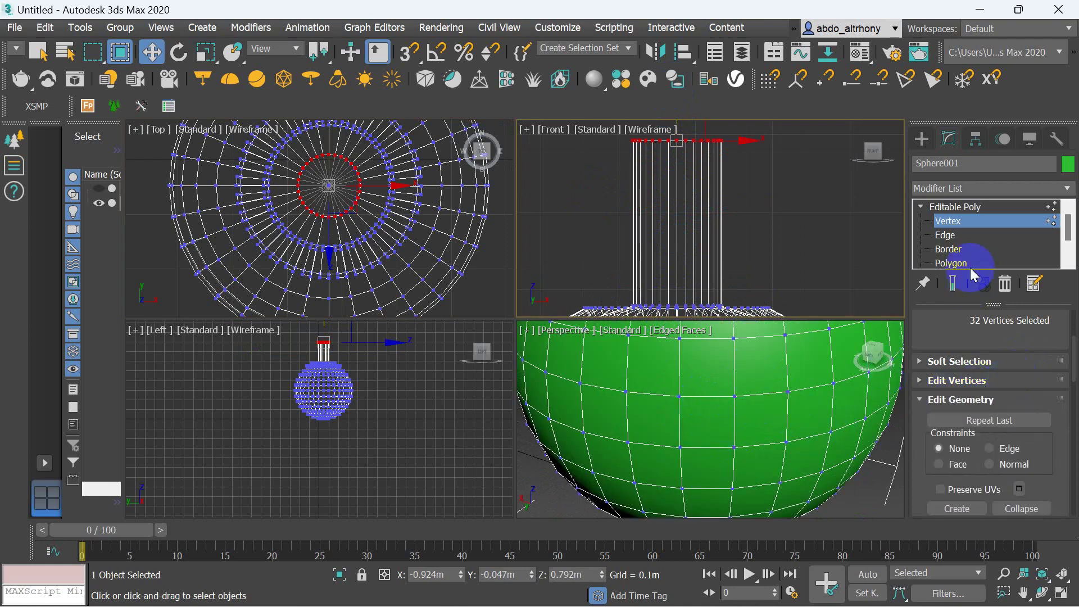
{"action": "left_click", "coordinate": [949, 235]}
{"action": "left_click", "coordinate": [680, 410], "text": "ctrl"}
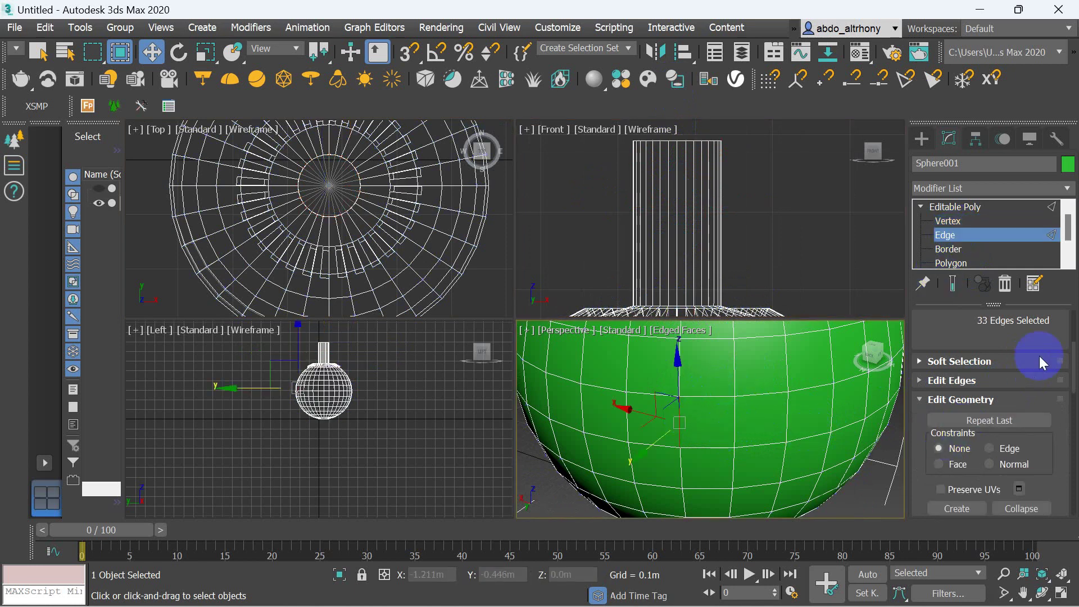
{"action": "mouse_move", "coordinate": [1011, 338]}
{"action": "left_mouse_down"}
{"action": "mouse_move", "coordinate": [1008, 367]}
{"action": "mouse_move", "coordinate": [946, 409]}
{"action": "mouse_move", "coordinate": [959, 429]}
{"action": "left_mouse_up"}
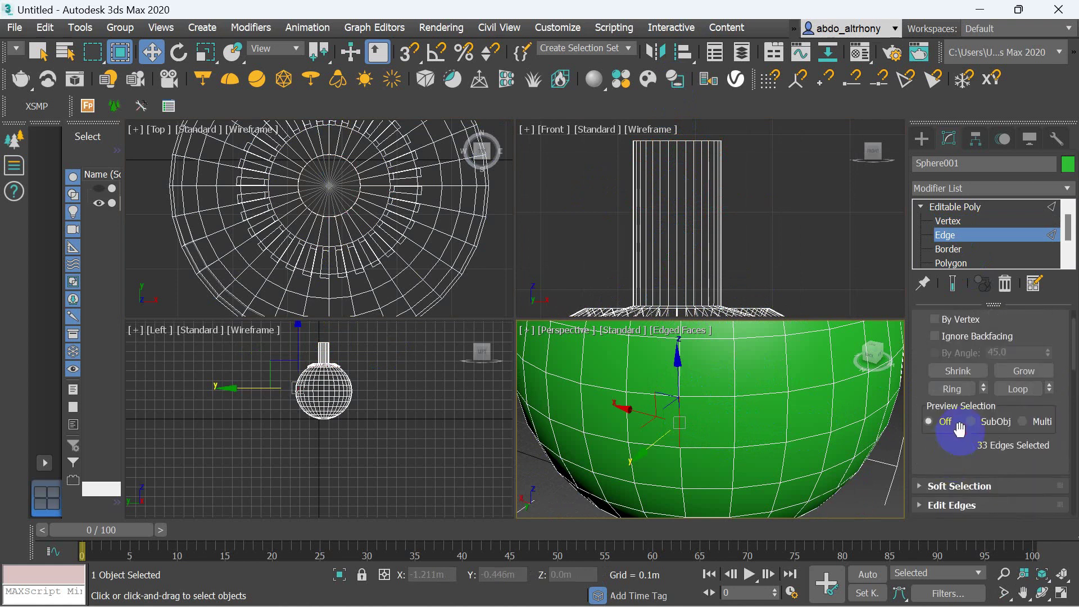
{"action": "left_click", "coordinate": [972, 391]}
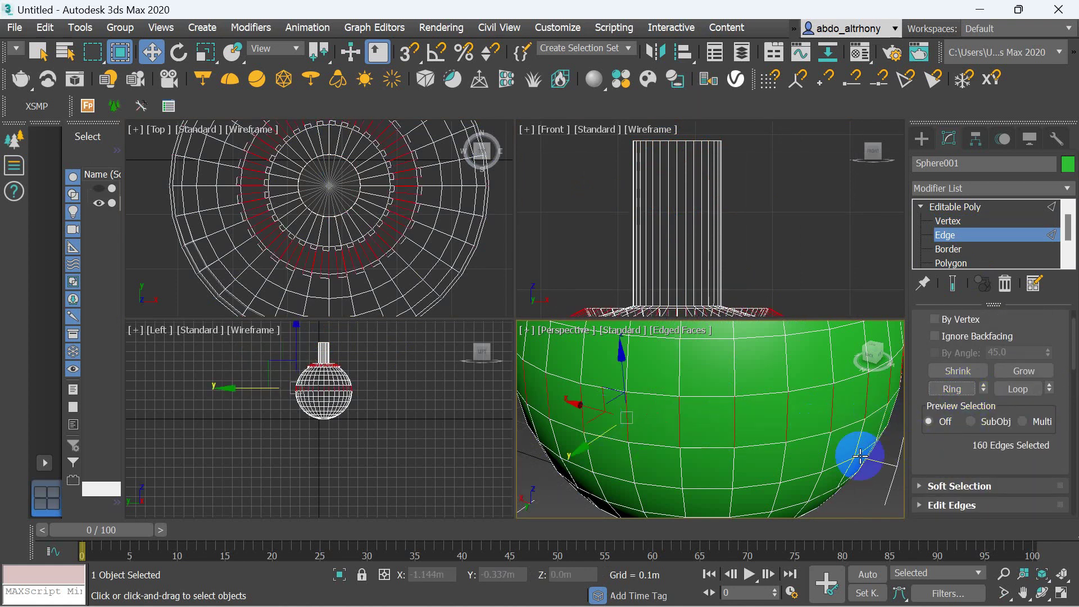
Pick two adjacent vertical edges and expand them into a 64-edge ring.
{"action": "left_click", "coordinate": [733, 368]}
{"action": "left_click", "coordinate": [735, 427], "text": "ctrl"}
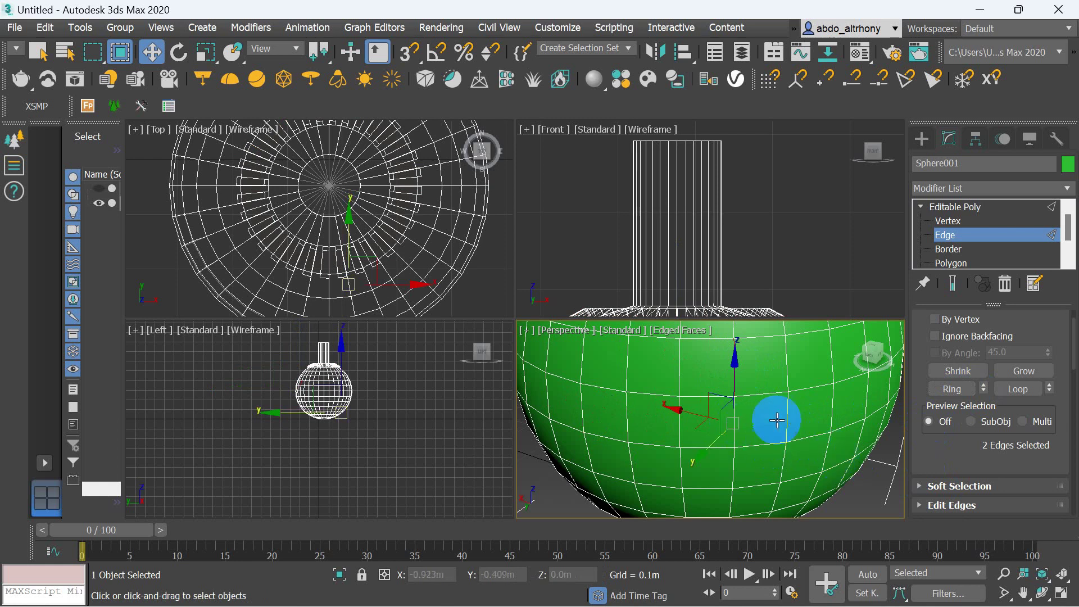
{"action": "left_click", "coordinate": [753, 422]}
{"action": "left_click", "coordinate": [731, 372], "text": "ctrl"}
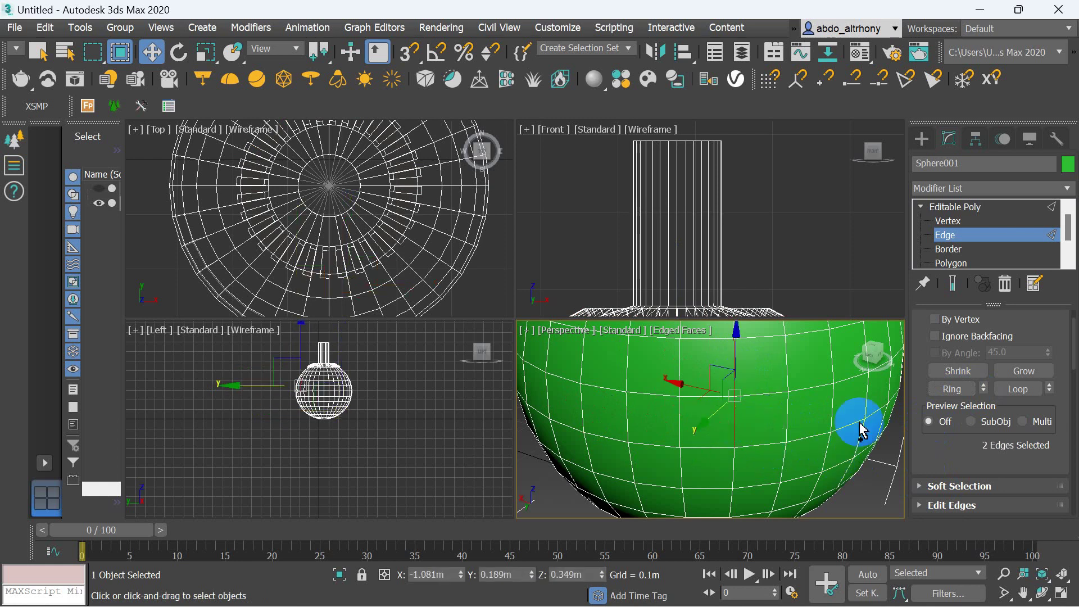
{"action": "left_click", "coordinate": [961, 396]}
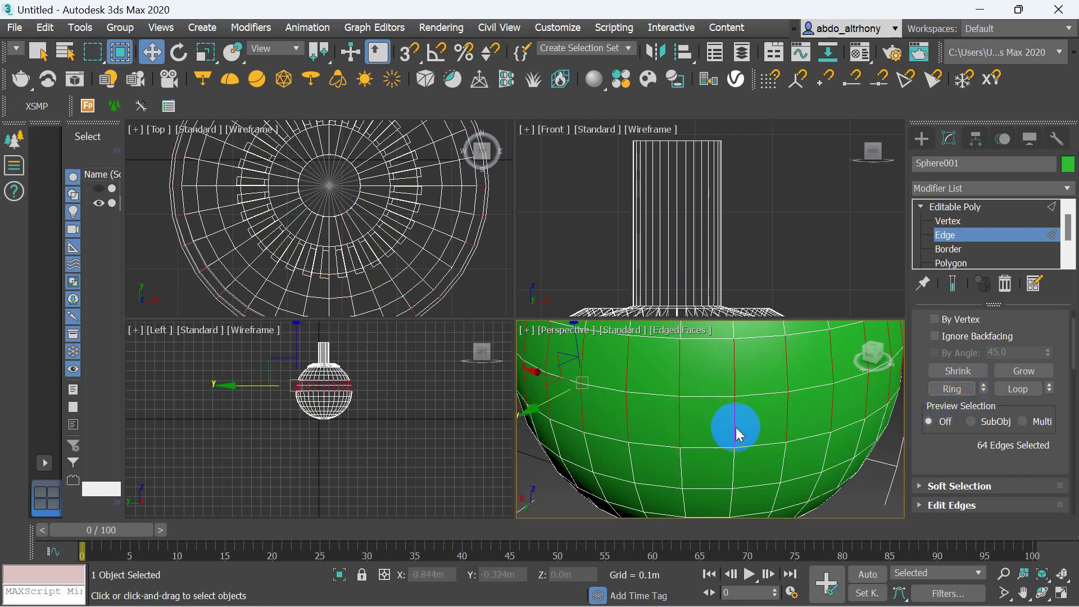
{"action": "scroll", "coordinate": [1022, 455], "scroll_direction": "down", "scroll_amount": 3}
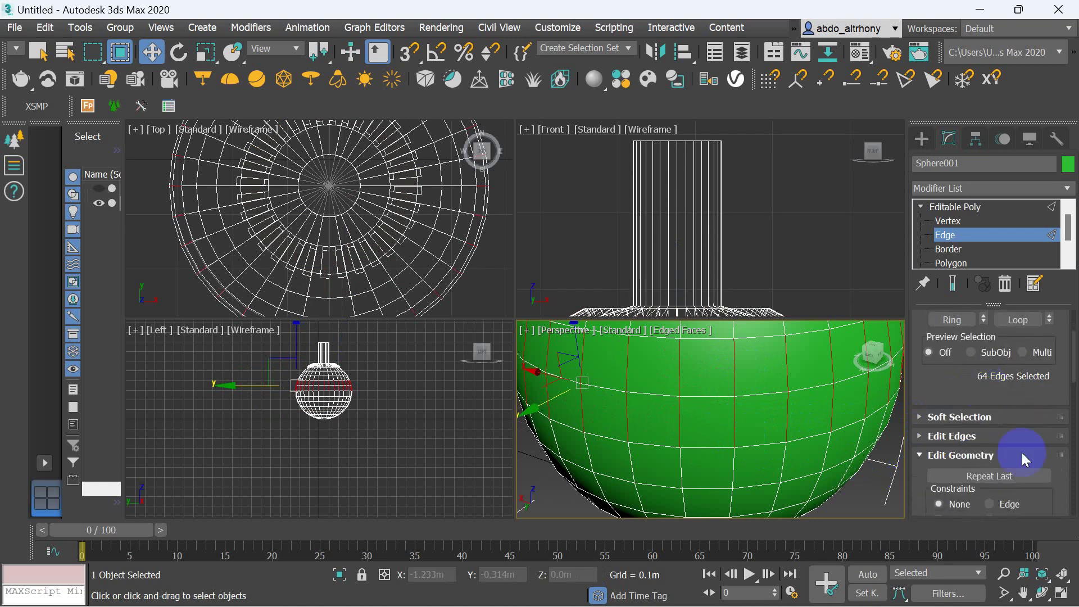
{"action": "scroll", "coordinate": [1038, 410], "scroll_direction": "down", "scroll_amount": 5}
{"action": "scroll", "coordinate": [1039, 362], "scroll_direction": "down", "scroll_amount": 1}
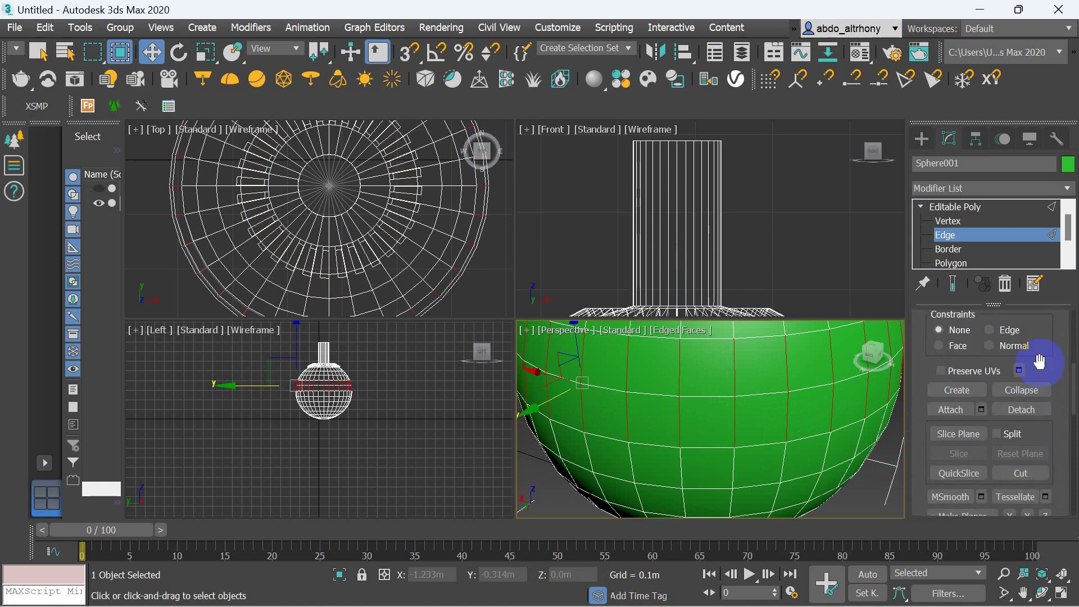
{"action": "scroll", "coordinate": [1037, 445], "scroll_direction": "up", "scroll_amount": 3}
{"action": "scroll", "coordinate": [1025, 448], "scroll_direction": "up", "scroll_amount": 4}
{"action": "scroll", "coordinate": [1025, 447], "scroll_direction": "up", "scroll_amount": 3}
{"action": "scroll", "coordinate": [1012, 457], "scroll_direction": "up", "scroll_amount": 2}
{"action": "scroll", "coordinate": [1001, 465], "scroll_direction": "down", "scroll_amount": 3}
{"action": "scroll", "coordinate": [1004, 469], "scroll_direction": "down", "scroll_amount": 2}
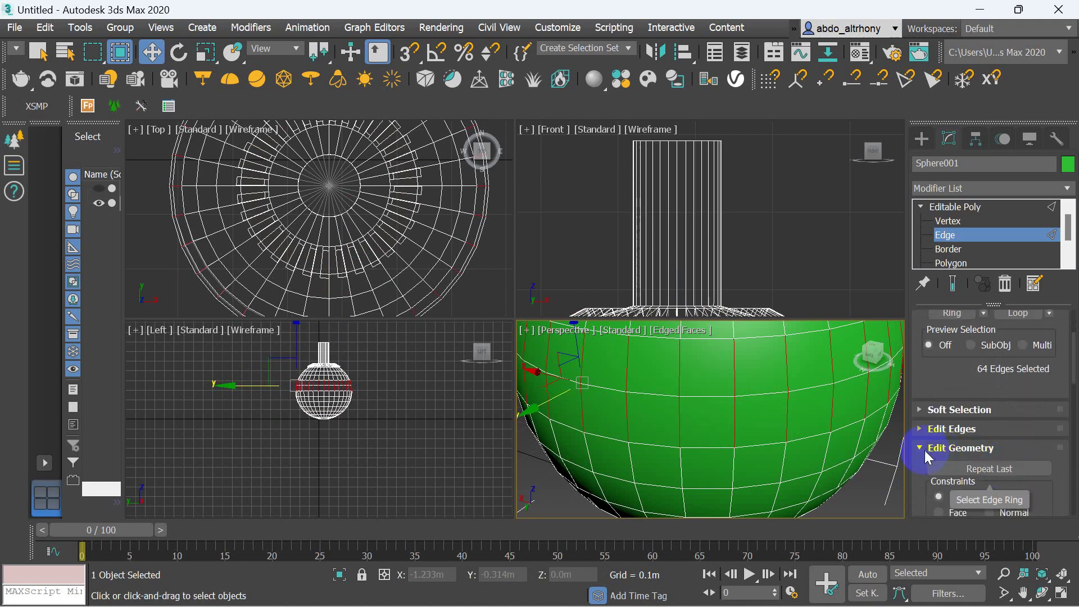
{"action": "left_click", "coordinate": [932, 431]}
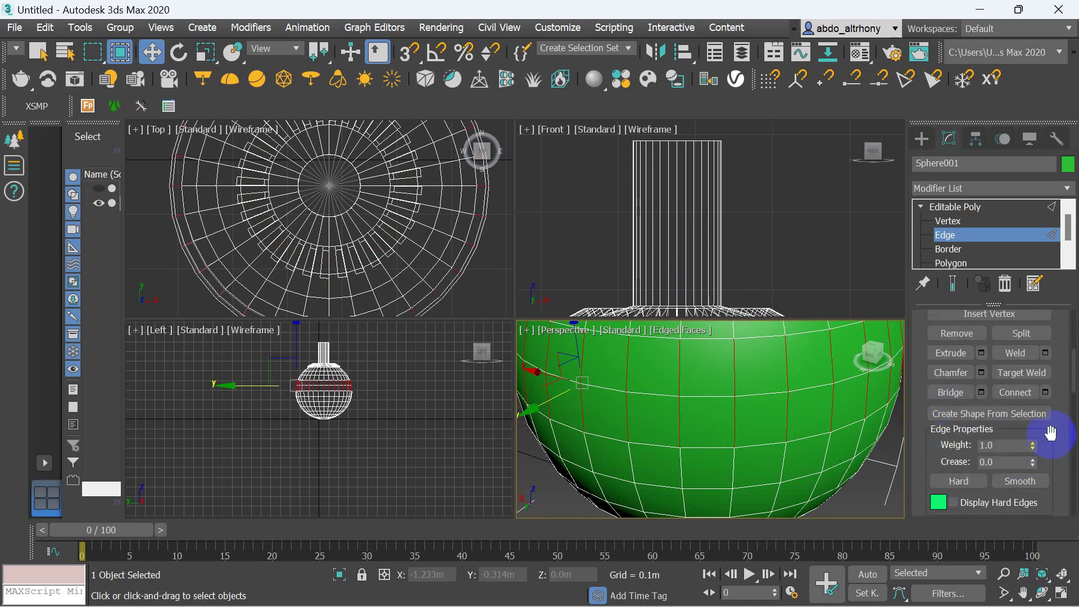
Connect the 64-edge ring with extra segments to add horizontal loops below the neck.
{"action": "left_click", "coordinate": [1046, 392]}
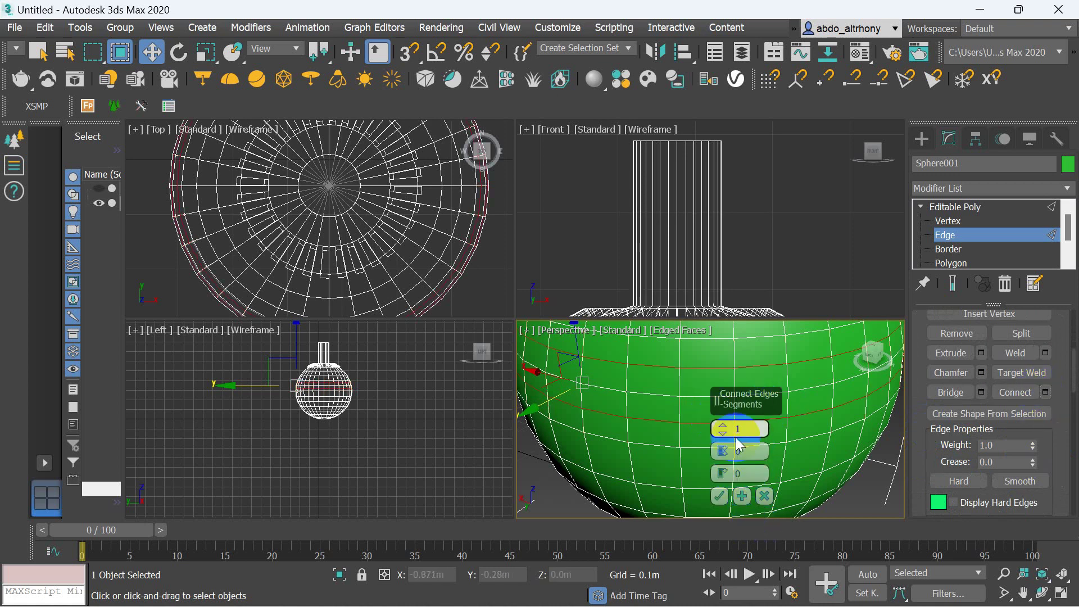
{"action": "left_click_drag", "start_coordinate": [725, 430], "coordinate": [713, 429]}
{"action": "left_click", "coordinate": [720, 496]}
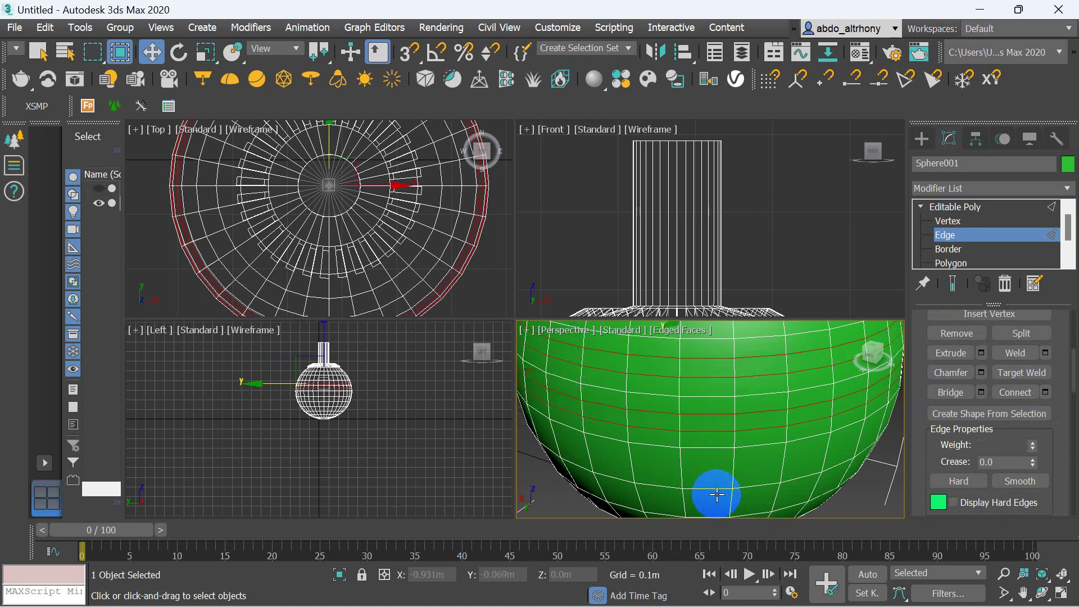
{"action": "scroll", "coordinate": [725, 411], "scroll_direction": "down", "scroll_amount": 2}
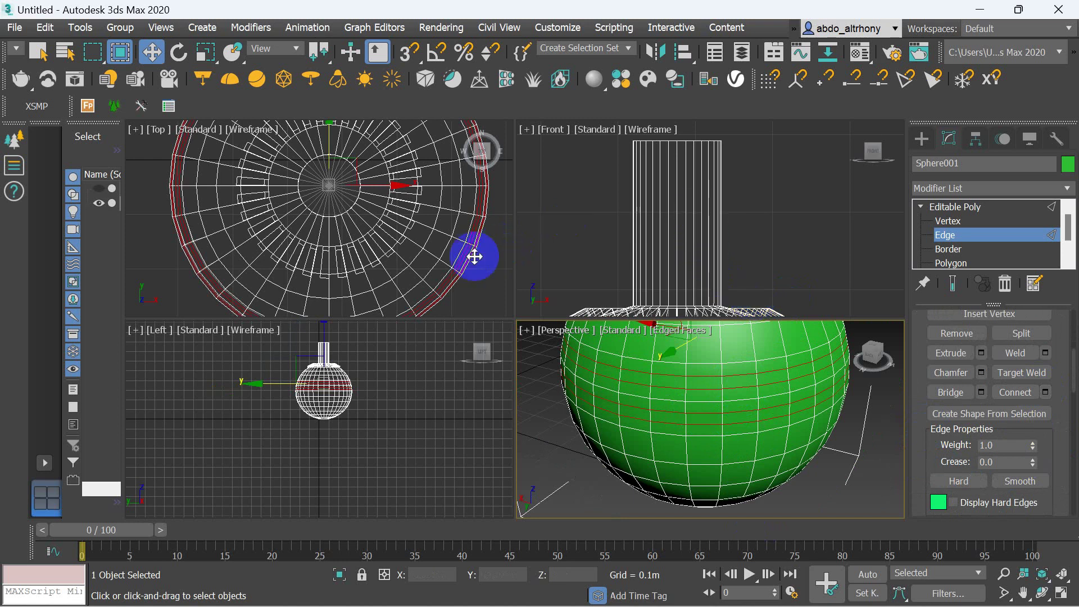
{"action": "scroll", "coordinate": [320, 390], "scroll_direction": "up", "scroll_amount": 4}
{"action": "scroll", "coordinate": [320, 393], "scroll_direction": "up", "scroll_amount": 1}
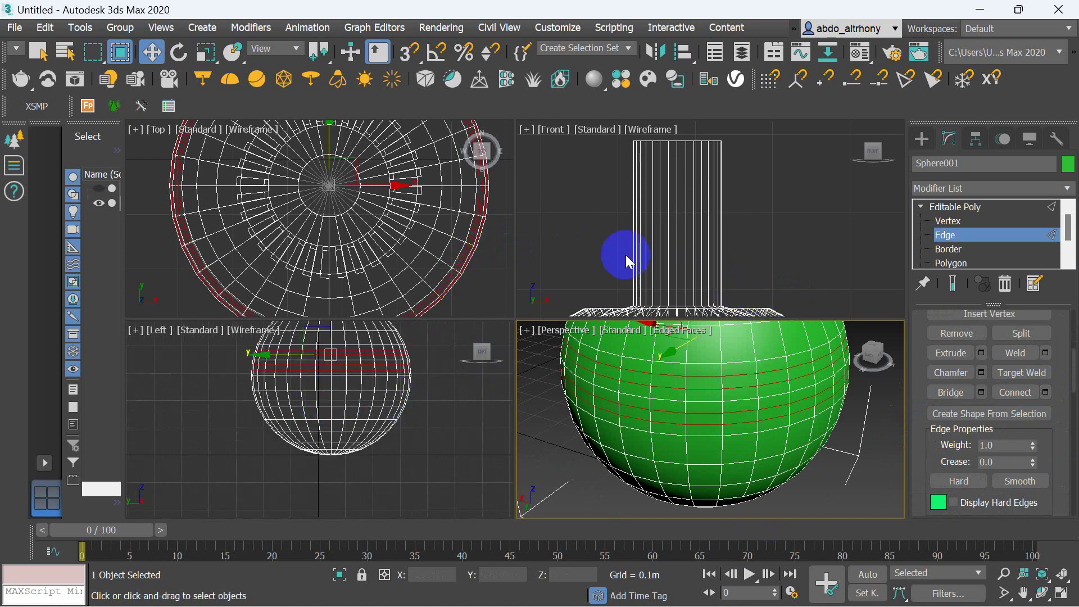
{"action": "scroll", "coordinate": [663, 203], "scroll_direction": "down", "scroll_amount": 3}
{"action": "scroll", "coordinate": [653, 230], "scroll_direction": "down", "scroll_amount": 2}
{"action": "scroll", "coordinate": [682, 253], "scroll_direction": "up", "scroll_amount": 3}
{"action": "scroll", "coordinate": [682, 250], "scroll_direction": "up", "scroll_amount": 2}
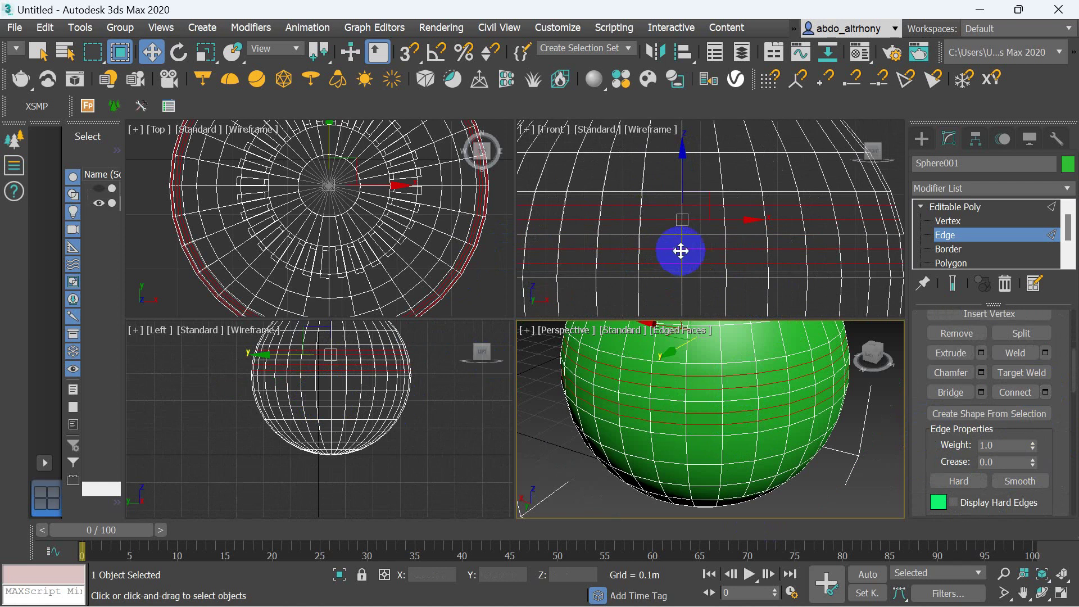
{"action": "scroll", "coordinate": [682, 248], "scroll_direction": "up", "scroll_amount": 1}
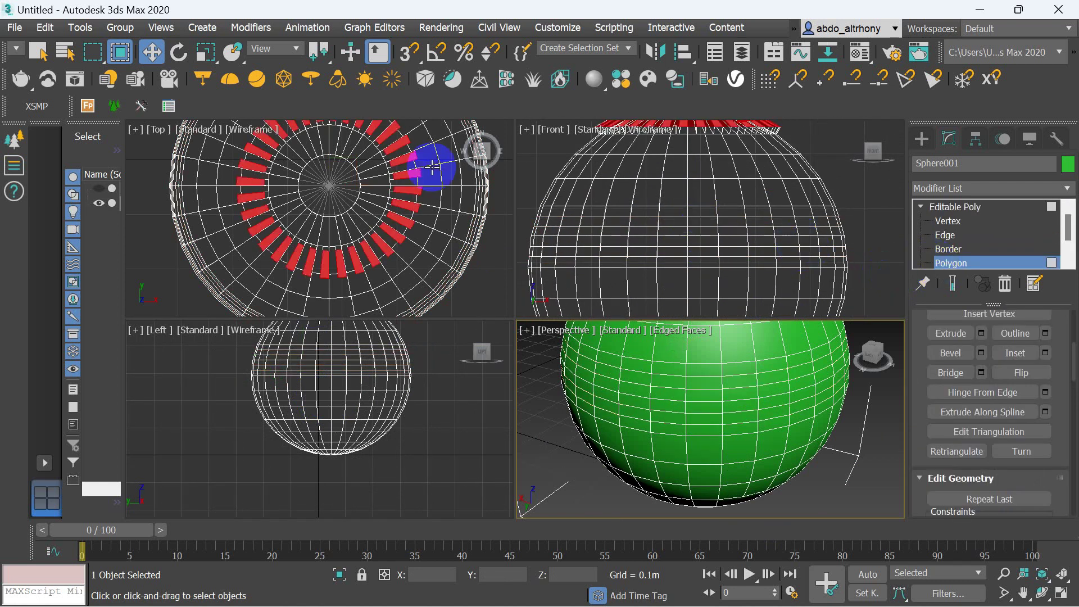
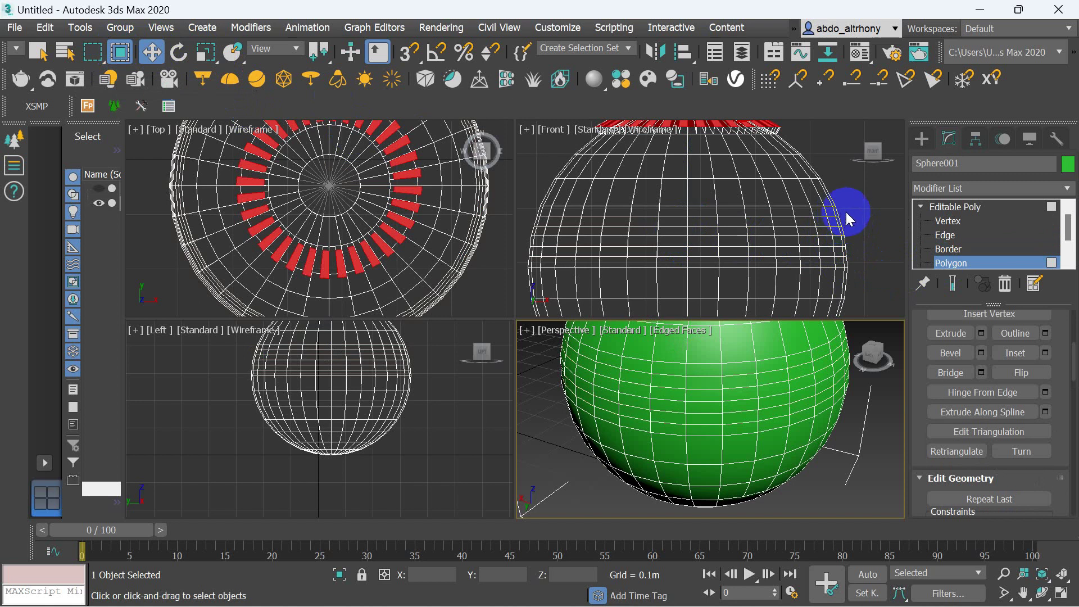
Box-select the sphere's middle polygon ring and extrude it 0.011m along Local Normal.
{"action": "left_click_drag", "start_coordinate": [845, 211], "coordinate": [535, 240]}
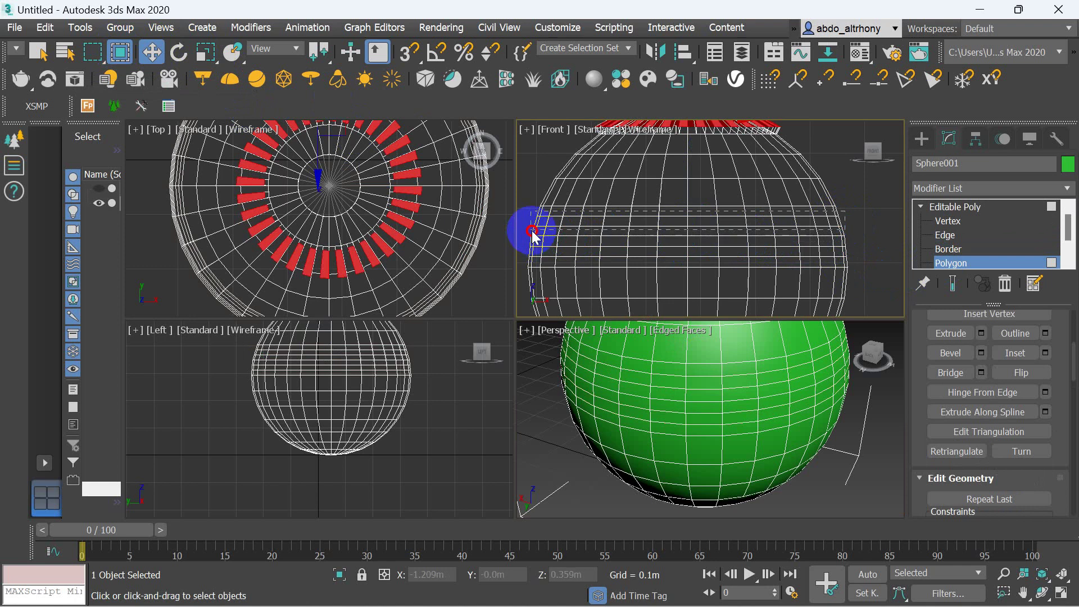
{"action": "left_click_drag", "start_coordinate": [530, 230], "coordinate": [527, 233]}
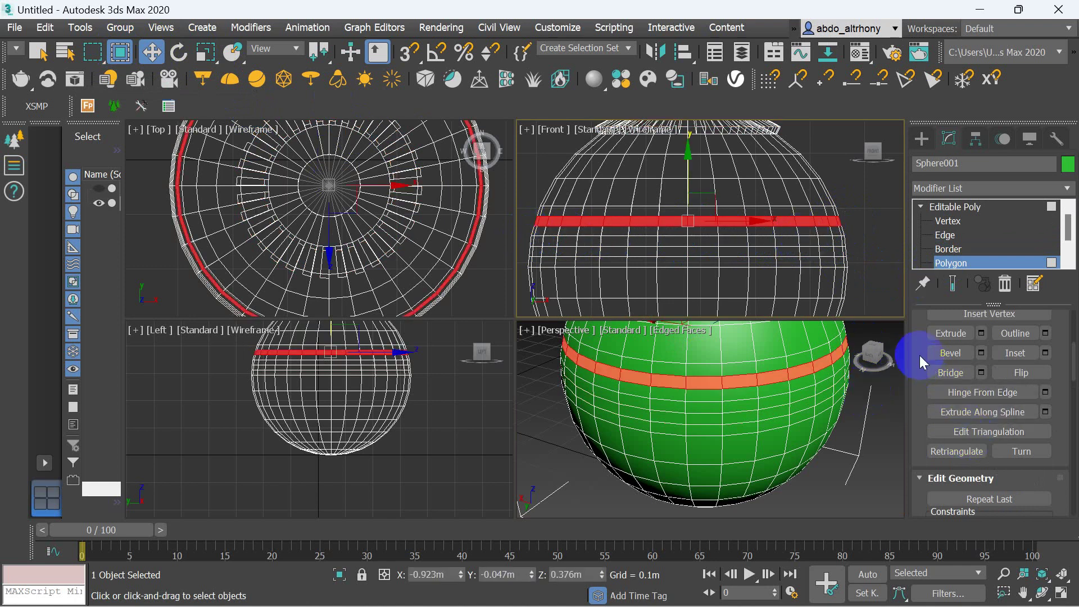
{"action": "scroll", "coordinate": [922, 357], "scroll_direction": "up", "scroll_amount": 2}
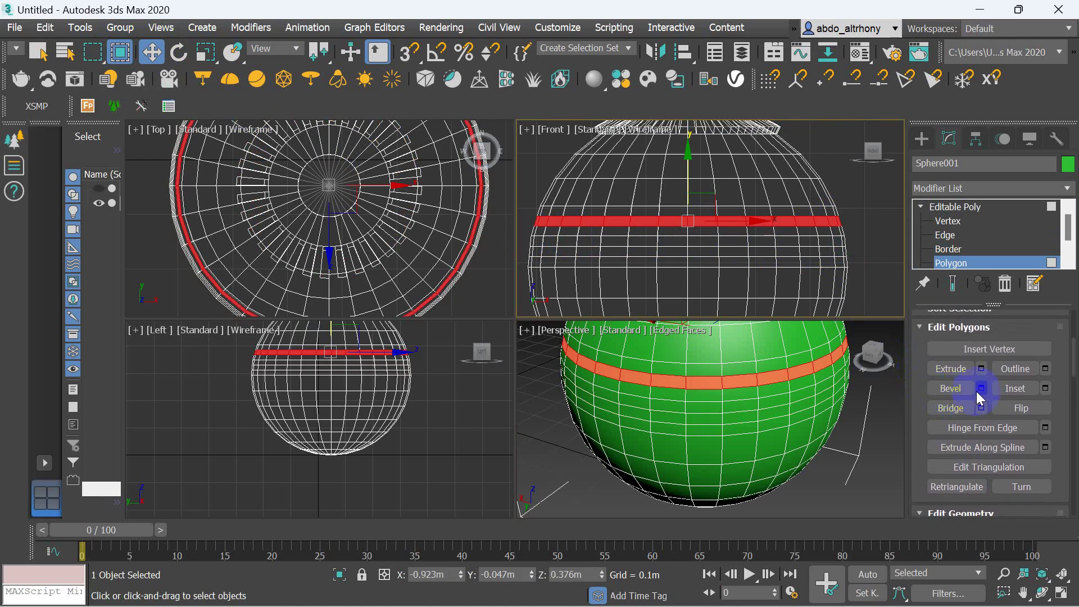
{"action": "left_click", "coordinate": [982, 371]}
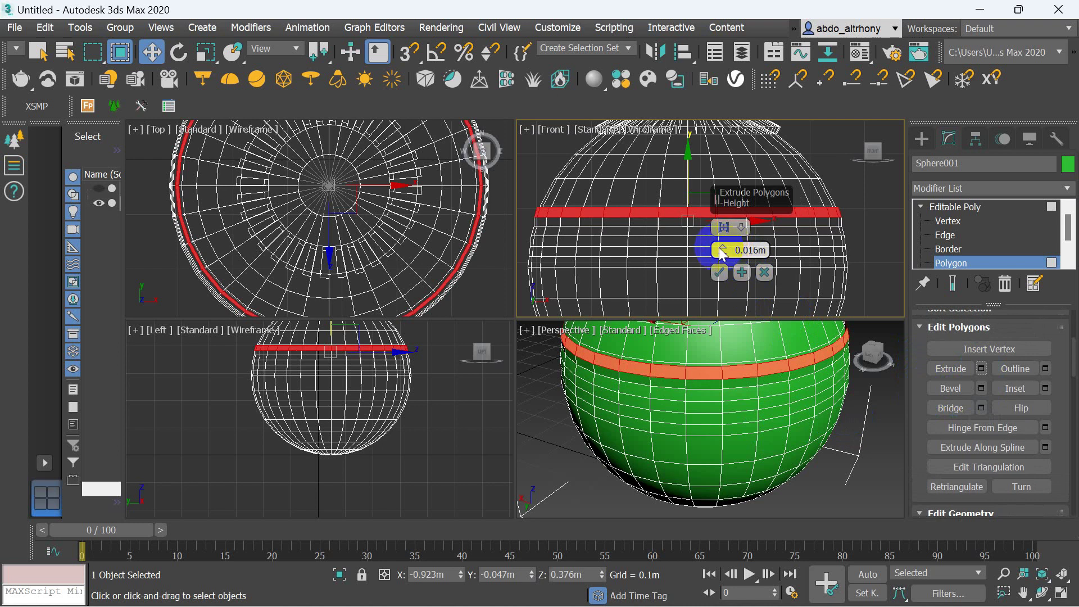
{"action": "mouse_move", "coordinate": [725, 253]}
{"action": "left_mouse_down"}
{"action": "mouse_move", "coordinate": [719, 228]}
{"action": "mouse_move", "coordinate": [741, 308]}
{"action": "left_mouse_up"}
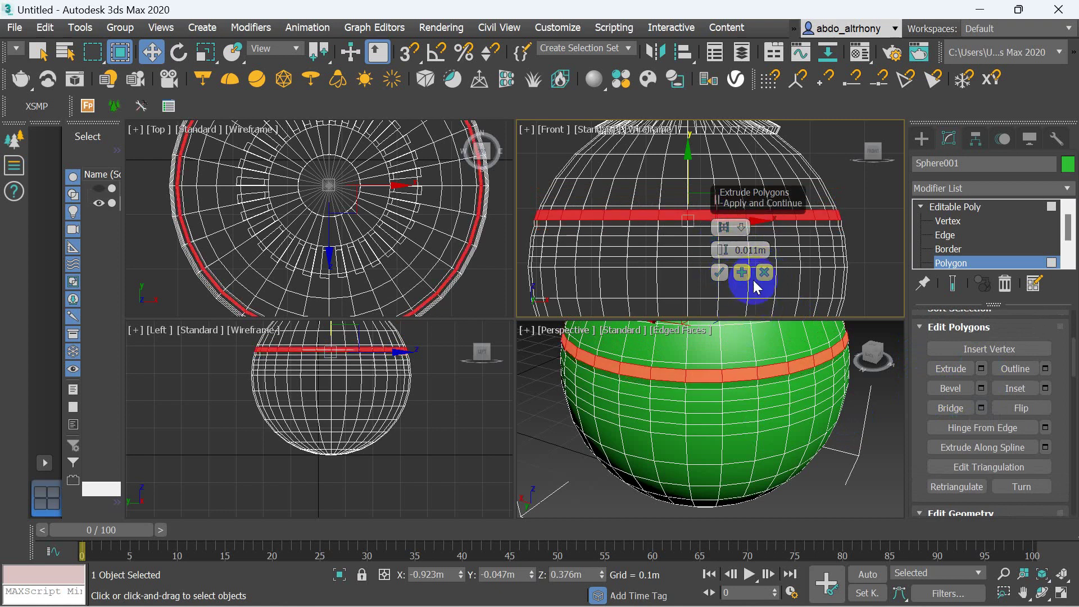
{"action": "left_click", "coordinate": [742, 229]}
{"action": "left_click", "coordinate": [785, 262]}
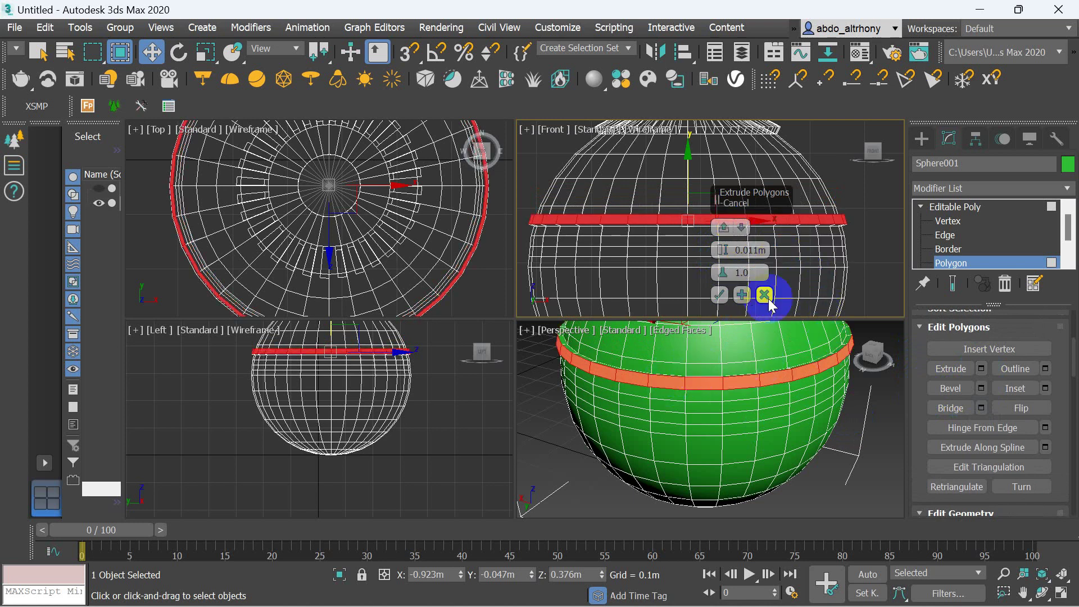
{"action": "left_click", "coordinate": [721, 294]}
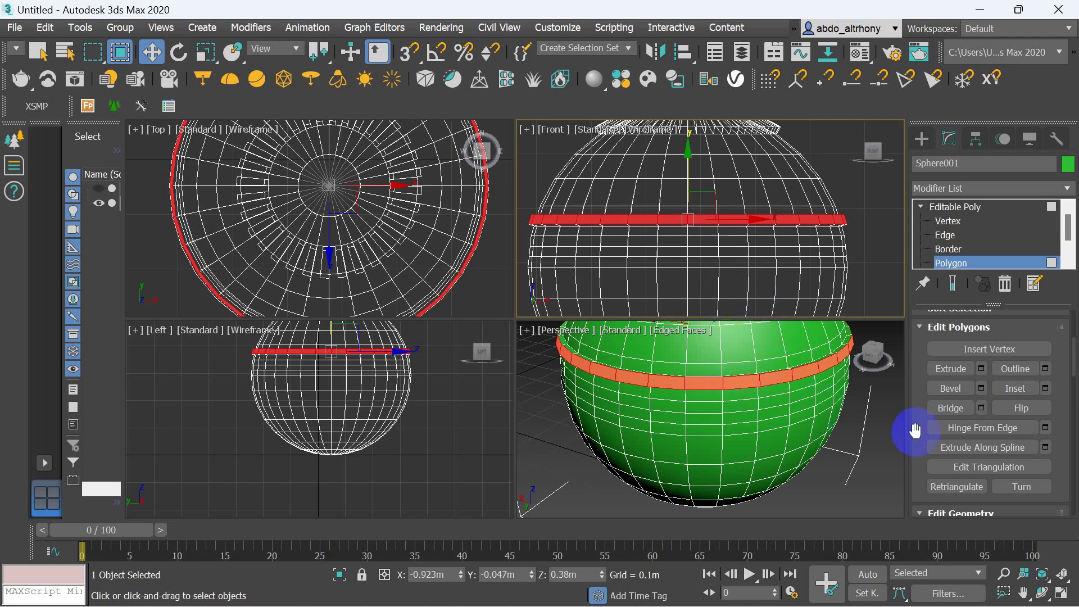
{"action": "left_click", "coordinate": [981, 369]}
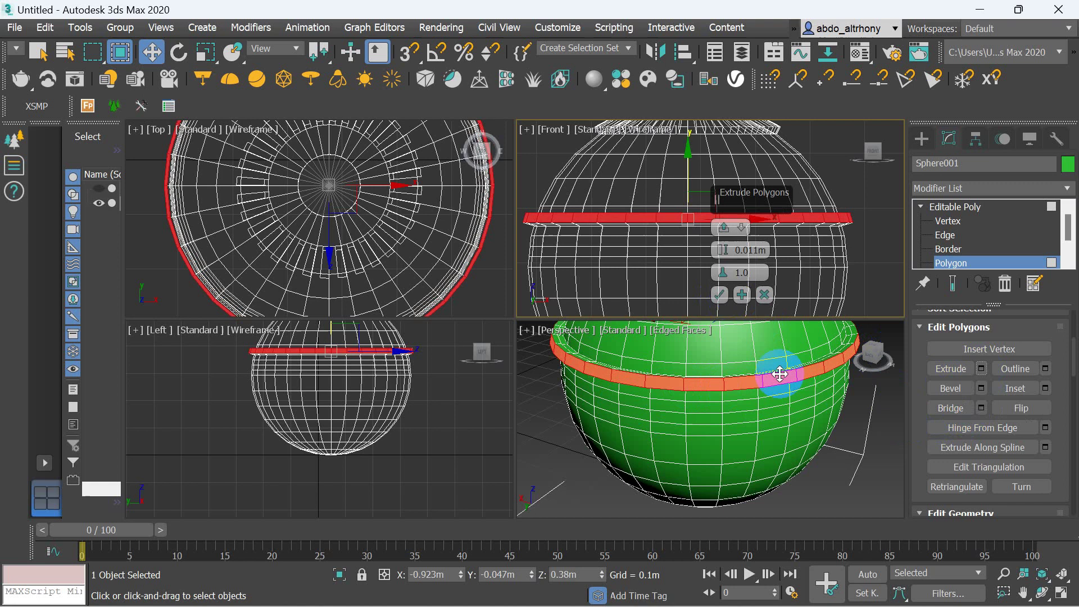
{"action": "left_click", "coordinate": [719, 294]}
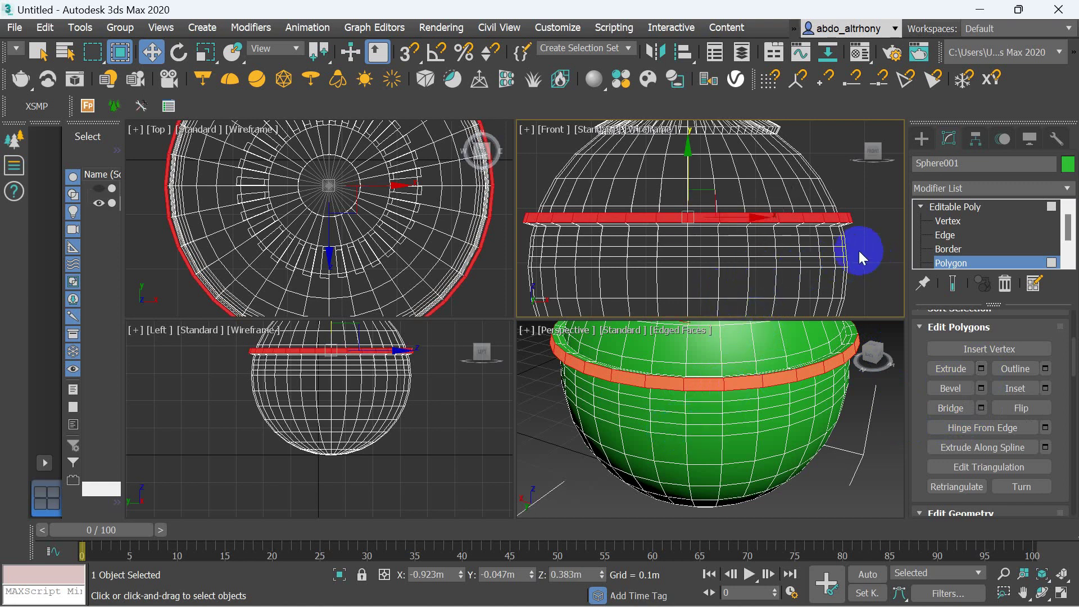
Select the polygon ring below the band and extrude it outward 0.011m, applying twice.
{"action": "left_click_drag", "start_coordinate": [855, 250], "coordinate": [519, 263]}
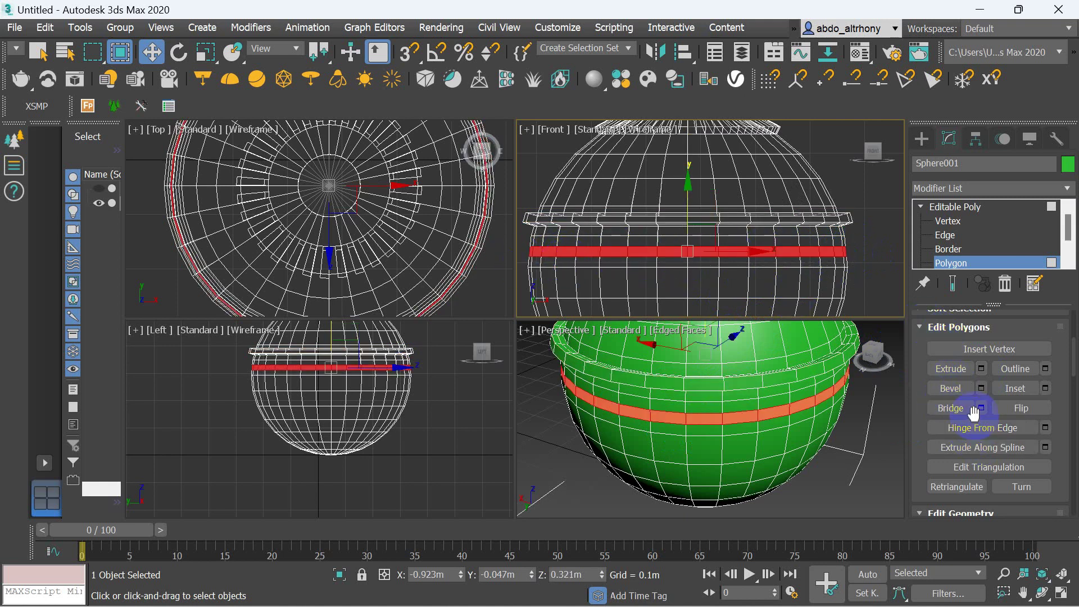
{"action": "left_click", "coordinate": [981, 369]}
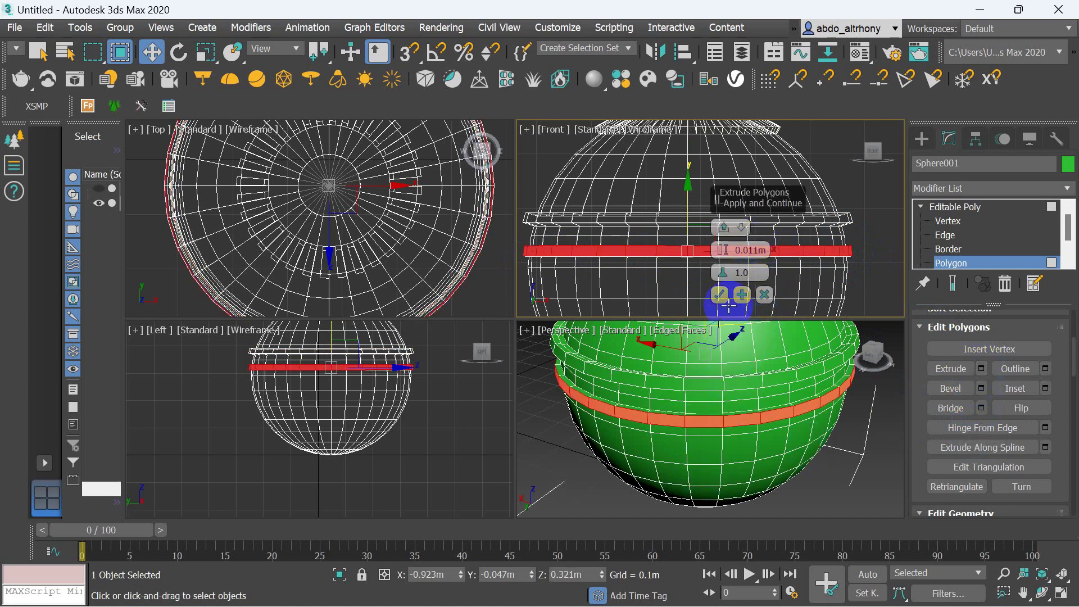
{"action": "left_click", "coordinate": [742, 295]}
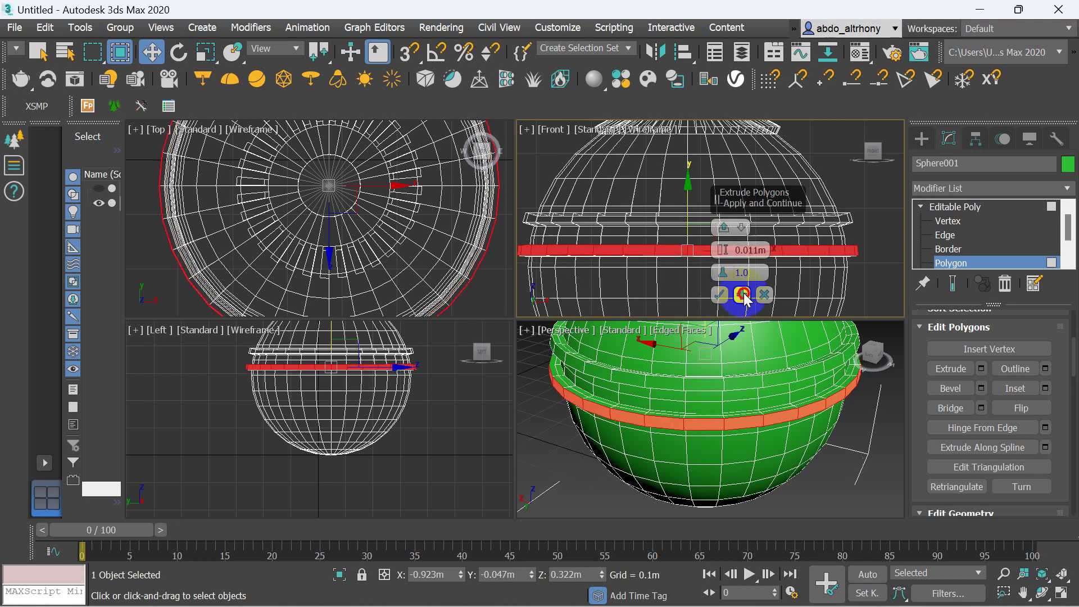
Commit the lower ring's extrusion and zoom the Front viewport in and out.
{"action": "left_click", "coordinate": [720, 295]}
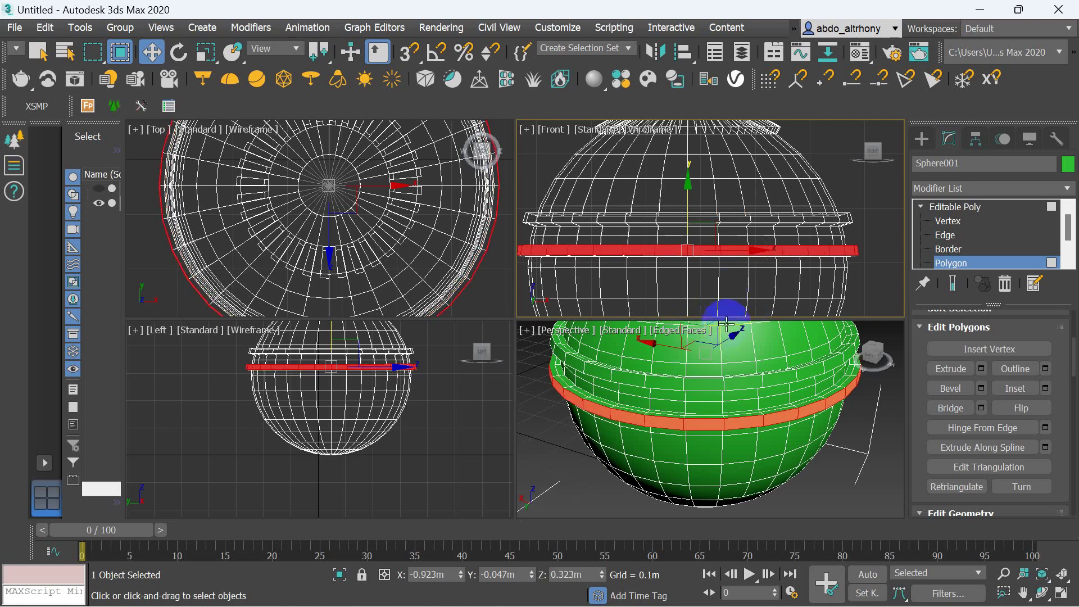
{"action": "scroll", "coordinate": [737, 422], "scroll_direction": "down", "scroll_amount": 5}
{"action": "scroll", "coordinate": [742, 424], "scroll_direction": "up", "scroll_amount": 2}
{"action": "scroll", "coordinate": [745, 426], "scroll_direction": "up", "scroll_amount": 6}
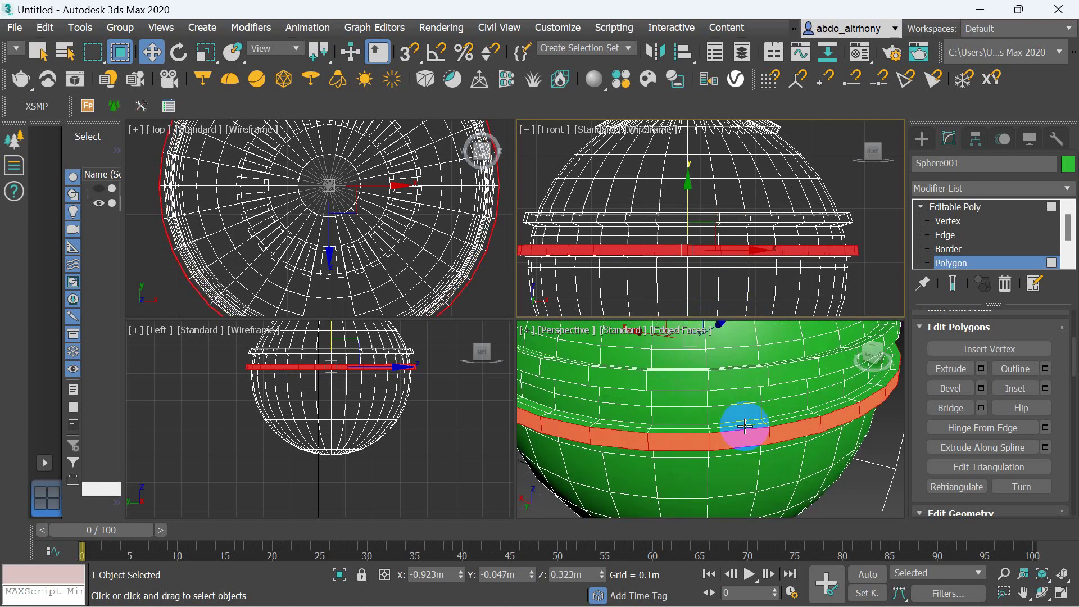
{"action": "scroll", "coordinate": [764, 457], "scroll_direction": "down", "scroll_amount": 5}
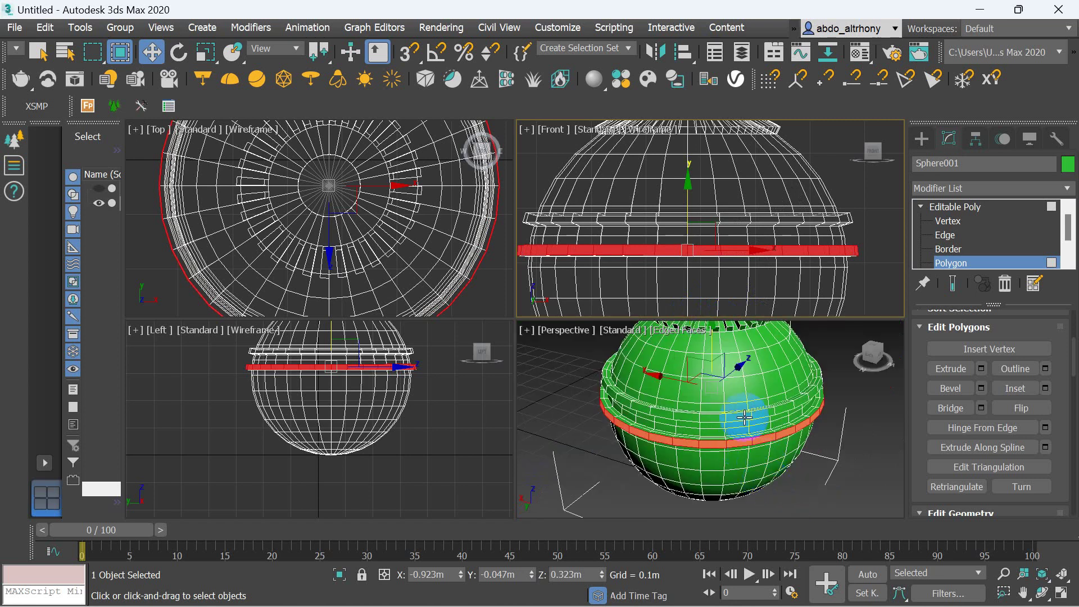
{"action": "scroll", "coordinate": [745, 292], "scroll_direction": "down", "scroll_amount": 3}
{"action": "scroll", "coordinate": [756, 264], "scroll_direction": "down", "scroll_amount": 3}
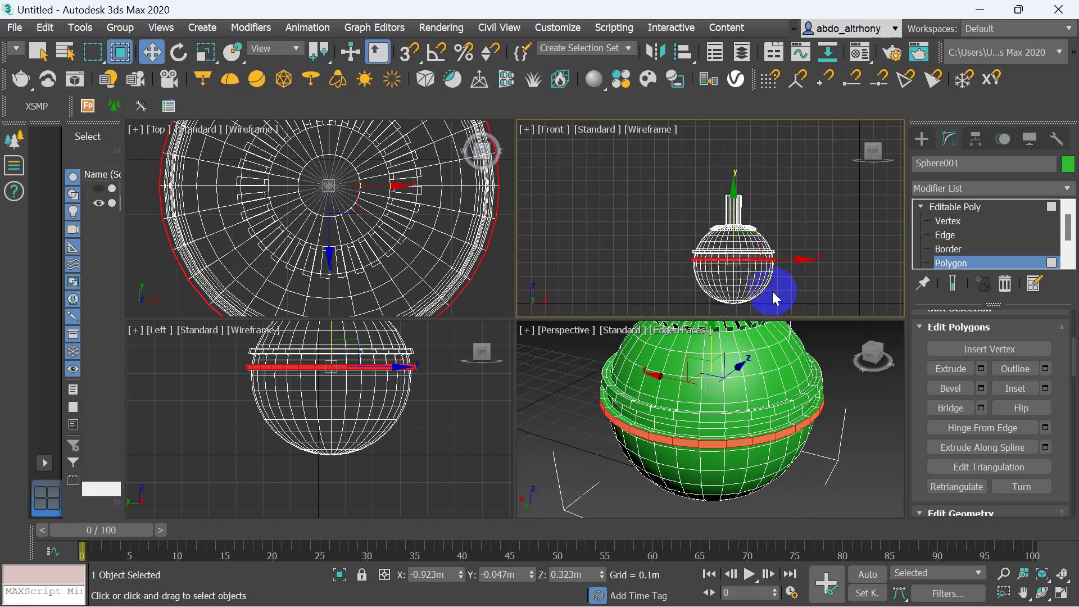
{"action": "scroll", "coordinate": [767, 306], "scroll_direction": "up", "scroll_amount": 5}
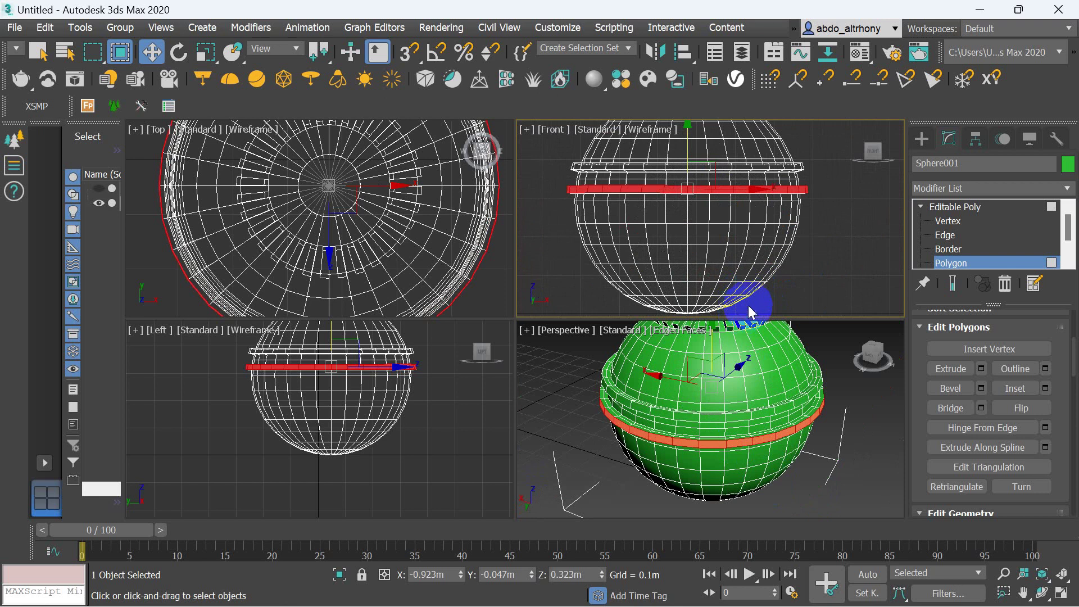
{"action": "scroll", "coordinate": [750, 304], "scroll_direction": "down", "scroll_amount": 2}
{"action": "scroll", "coordinate": [754, 309], "scroll_direction": "up", "scroll_amount": 2}
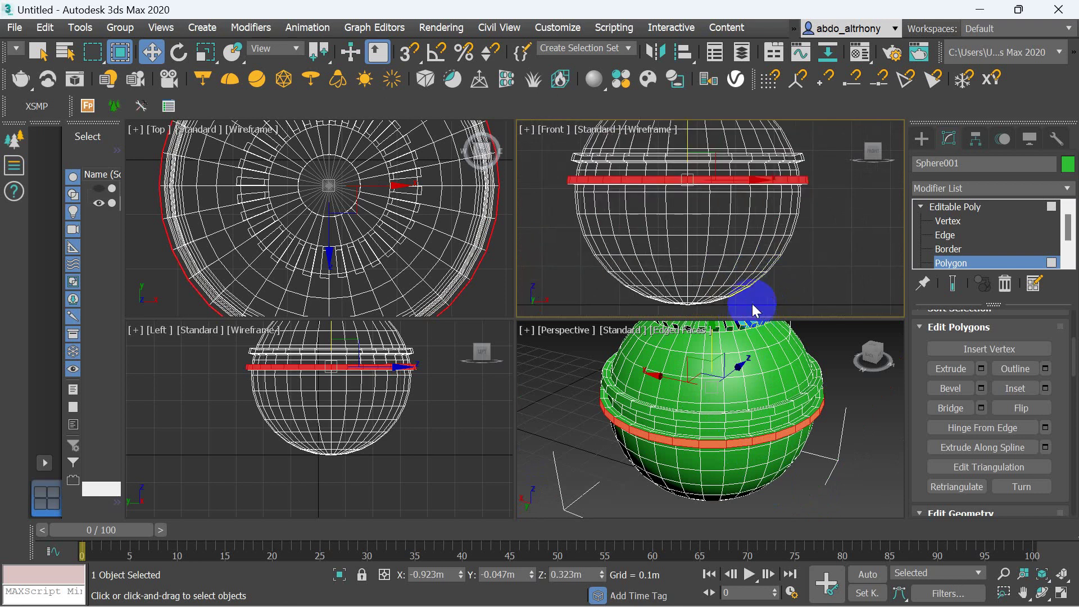
{"action": "left_click_drag", "start_coordinate": [765, 292], "coordinate": [613, 313]}
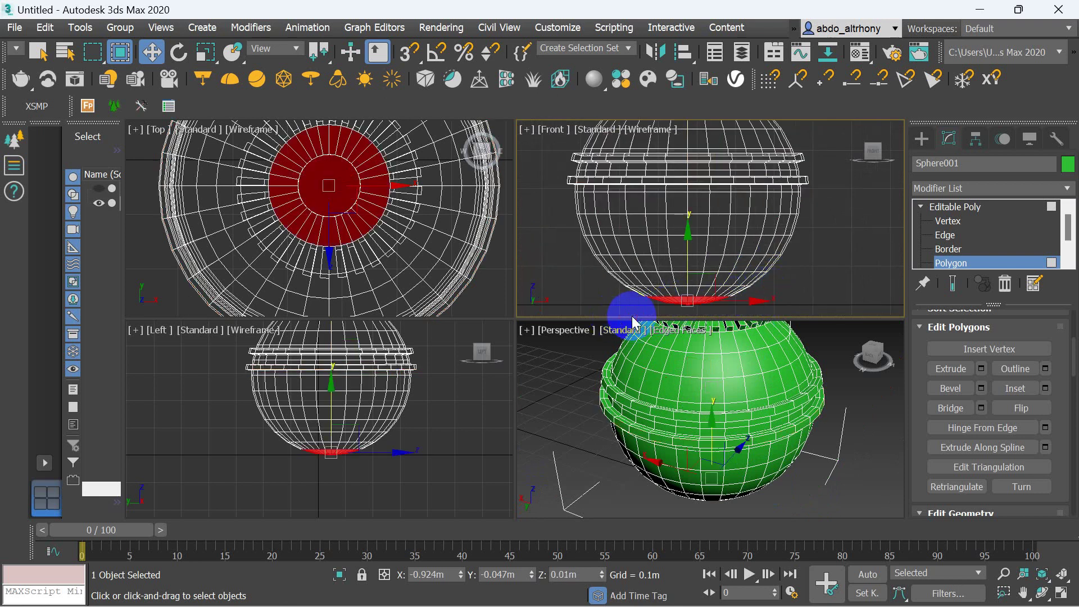
{"action": "left_click", "coordinate": [801, 304]}
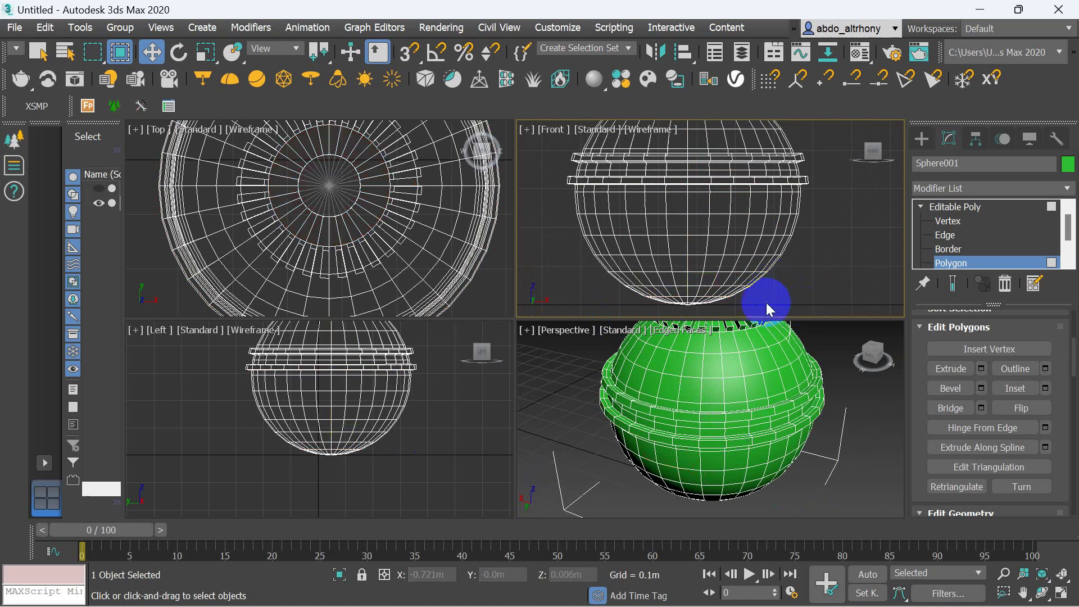
{"action": "scroll", "coordinate": [776, 295], "scroll_direction": "down", "scroll_amount": 3}
{"action": "scroll", "coordinate": [759, 297], "scroll_direction": "up", "scroll_amount": 3}
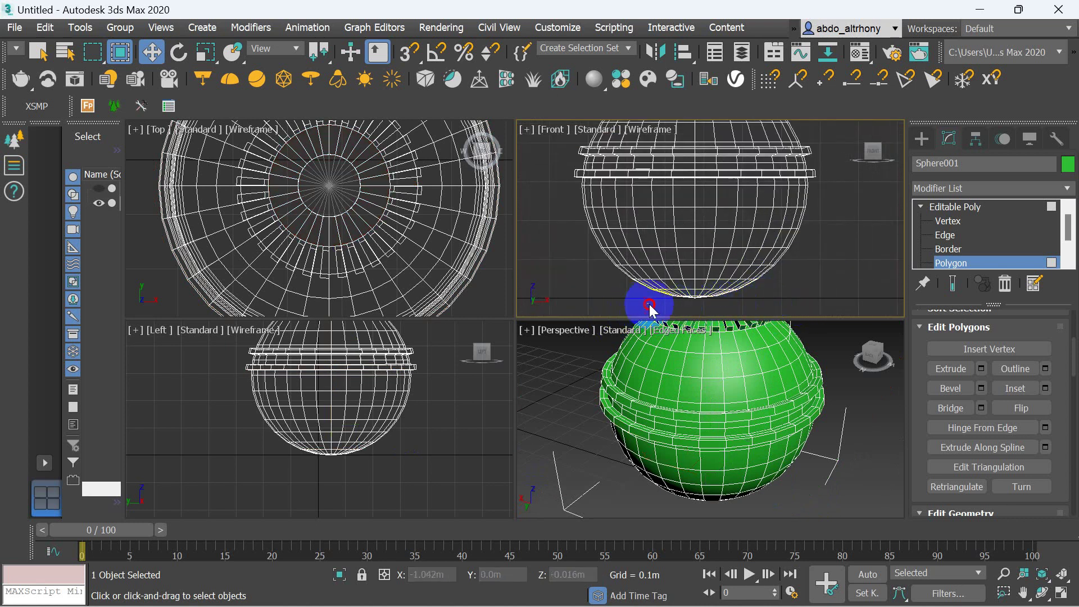
{"action": "mouse_move", "coordinate": [650, 304]}
{"action": "left_mouse_down"}
{"action": "mouse_move", "coordinate": [754, 275]}
{"action": "mouse_move", "coordinate": [787, 280]}
{"action": "left_mouse_up"}
{"action": "left_click", "coordinate": [624, 297]}
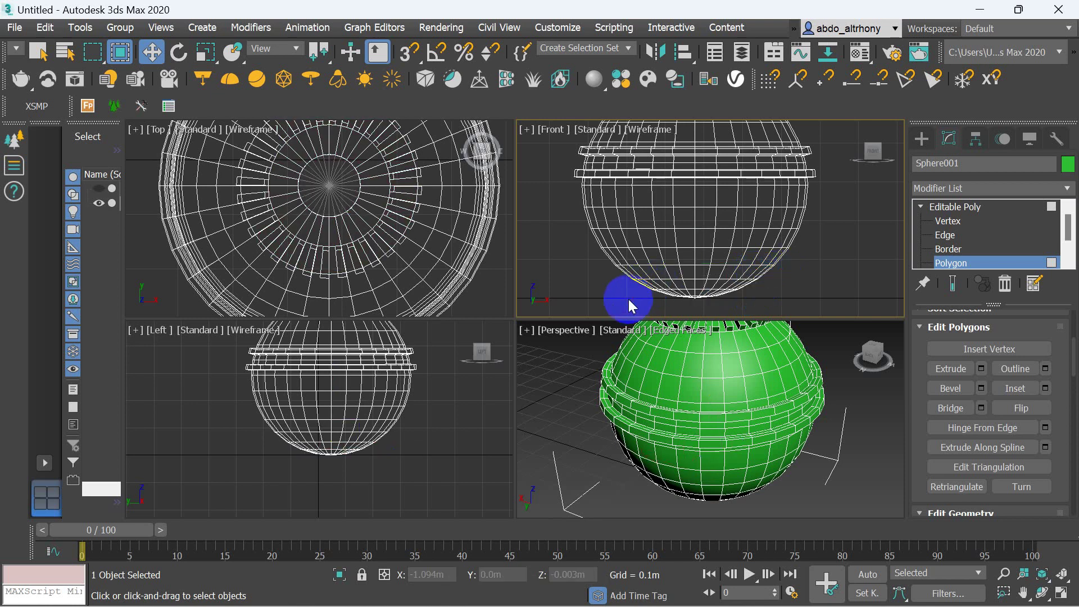
{"action": "left_click_drag", "start_coordinate": [614, 304], "coordinate": [790, 278]}
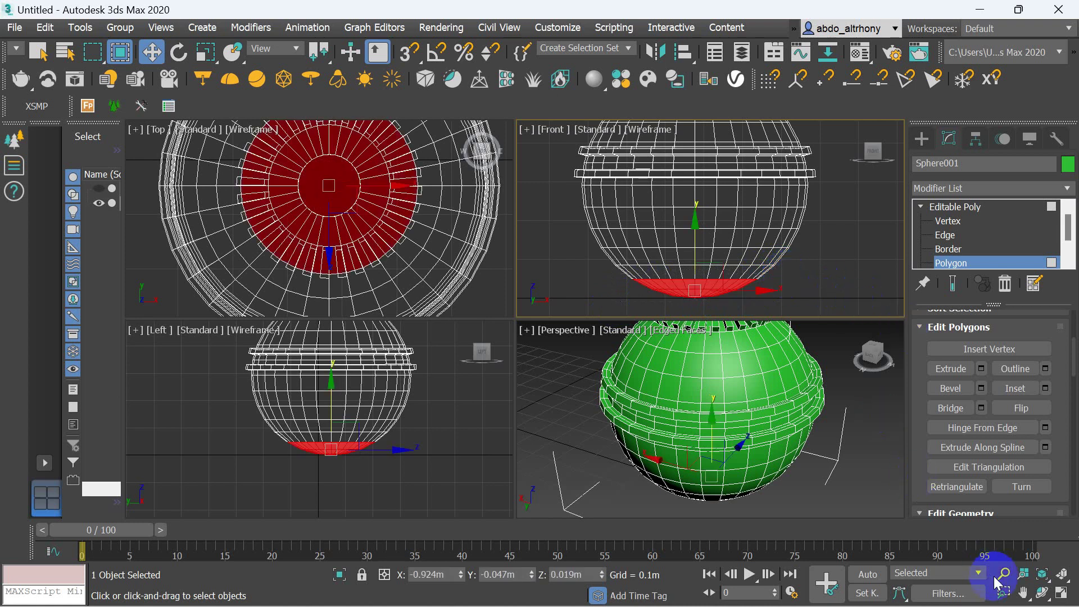
{"action": "scroll", "coordinate": [920, 417], "scroll_direction": "down", "scroll_amount": 5}
{"action": "scroll", "coordinate": [953, 429], "scroll_direction": "down", "scroll_amount": 2}
{"action": "scroll", "coordinate": [1011, 429], "scroll_direction": "down", "scroll_amount": 4}
{"action": "scroll", "coordinate": [1018, 438], "scroll_direction": "down", "scroll_amount": 1}
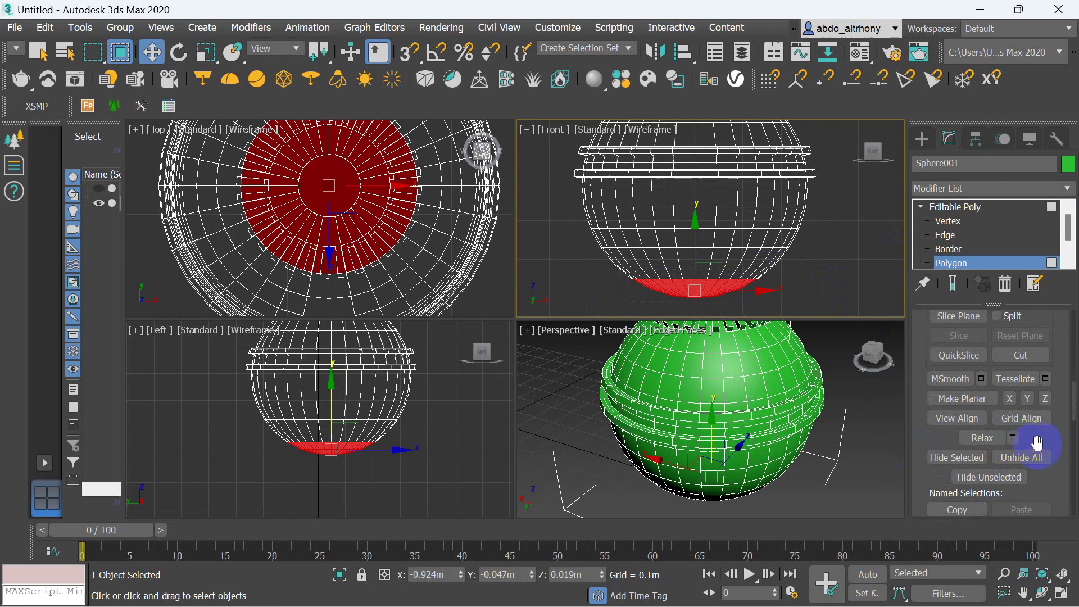
{"action": "scroll", "coordinate": [1042, 443], "scroll_direction": "down", "scroll_amount": 1}
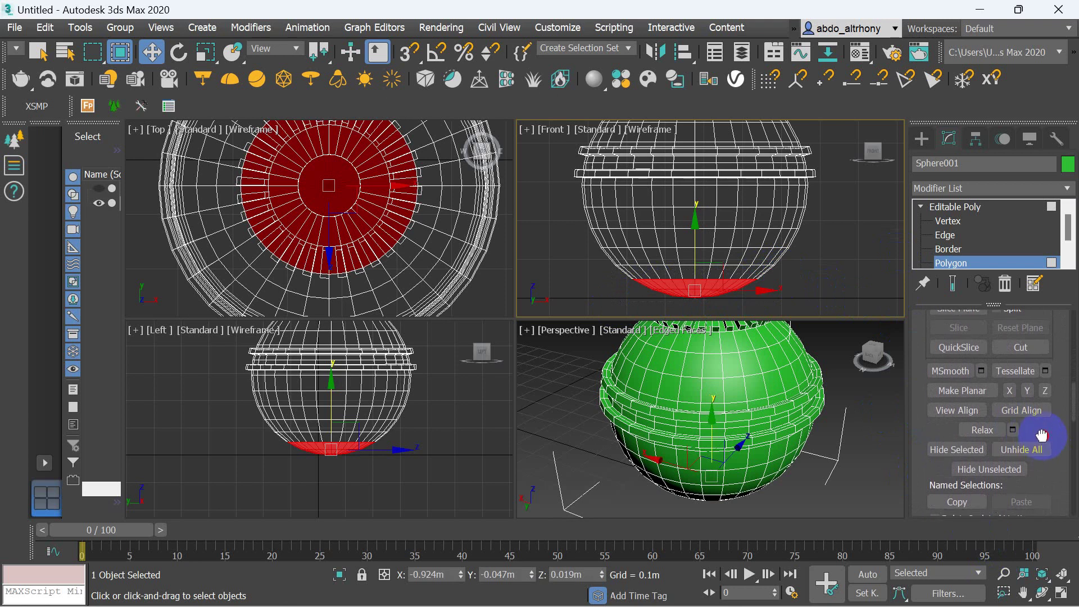
{"action": "left_click_drag", "start_coordinate": [1041, 436], "coordinate": [1041, 426]}
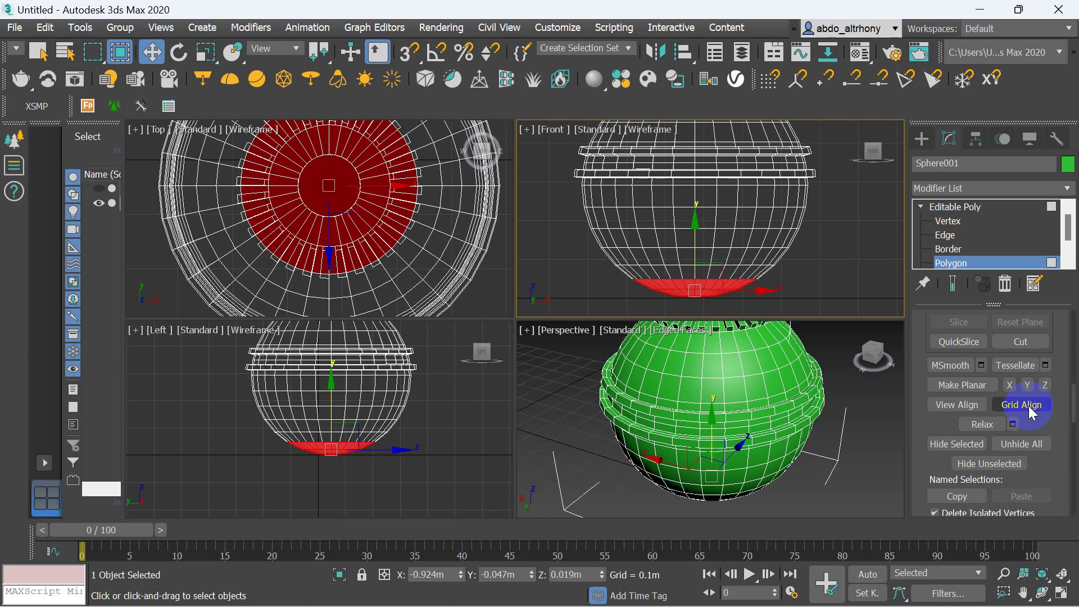
{"action": "left_click", "coordinate": [1031, 409]}
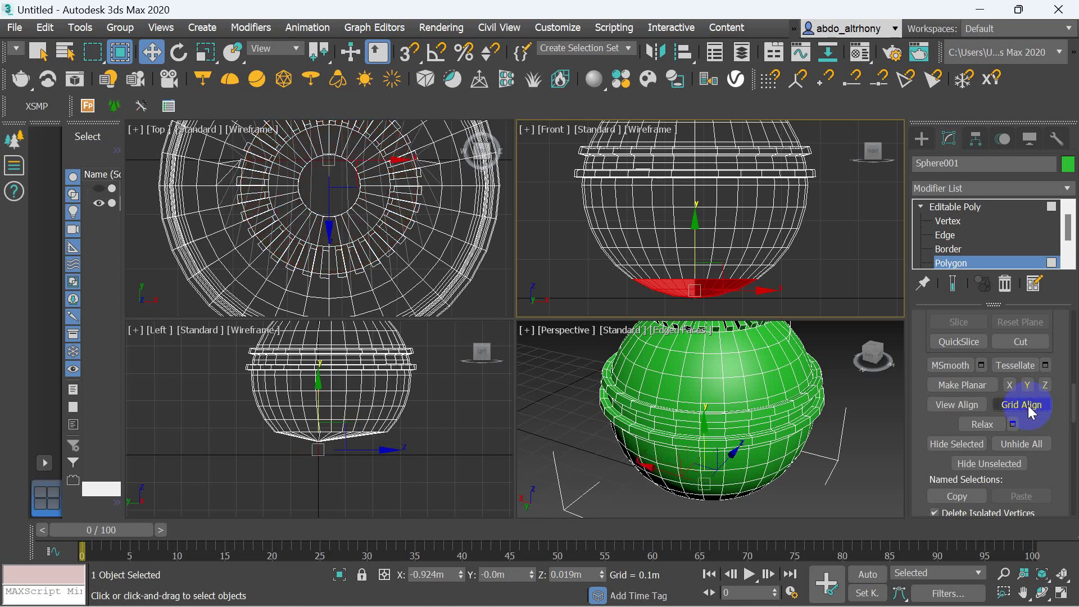
{"action": "key", "text": "ctrl+z"}
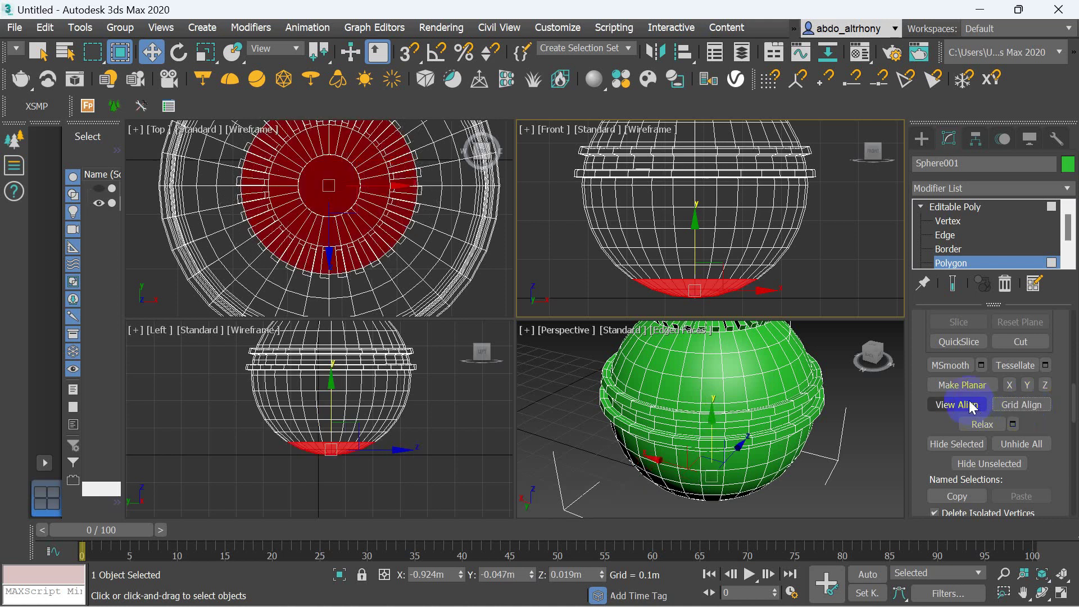
Flatten the selected bottom cap polygons of Sphere001.
{"action": "left_click", "coordinate": [969, 394]}
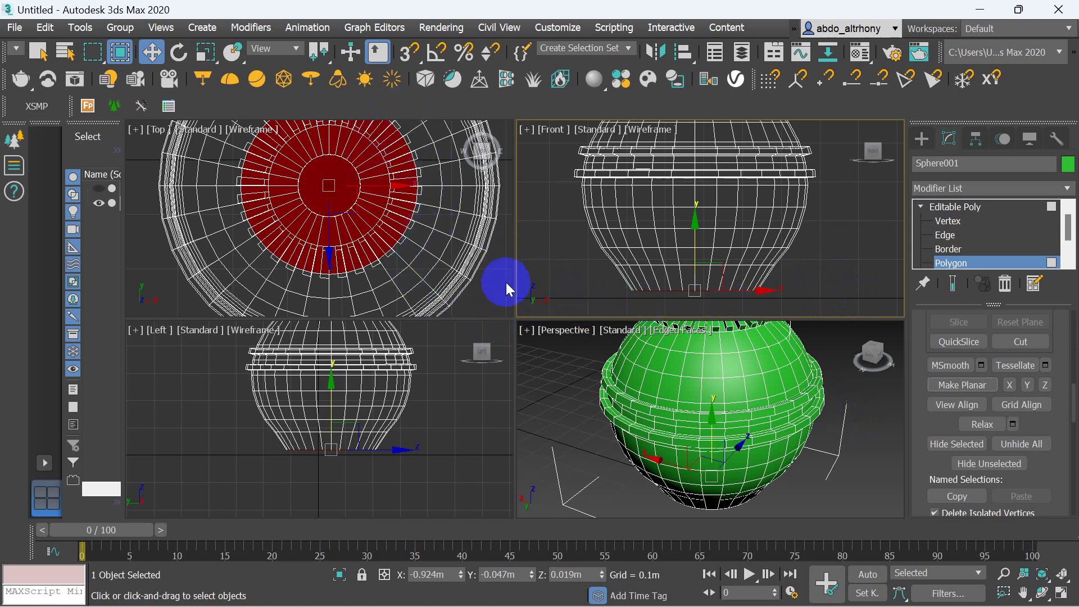
{"action": "scroll", "coordinate": [466, 284], "scroll_direction": "down", "scroll_amount": 1}
{"action": "scroll", "coordinate": [458, 284], "scroll_direction": "down", "scroll_amount": 1}
{"action": "scroll", "coordinate": [457, 284], "scroll_direction": "down", "scroll_amount": 1}
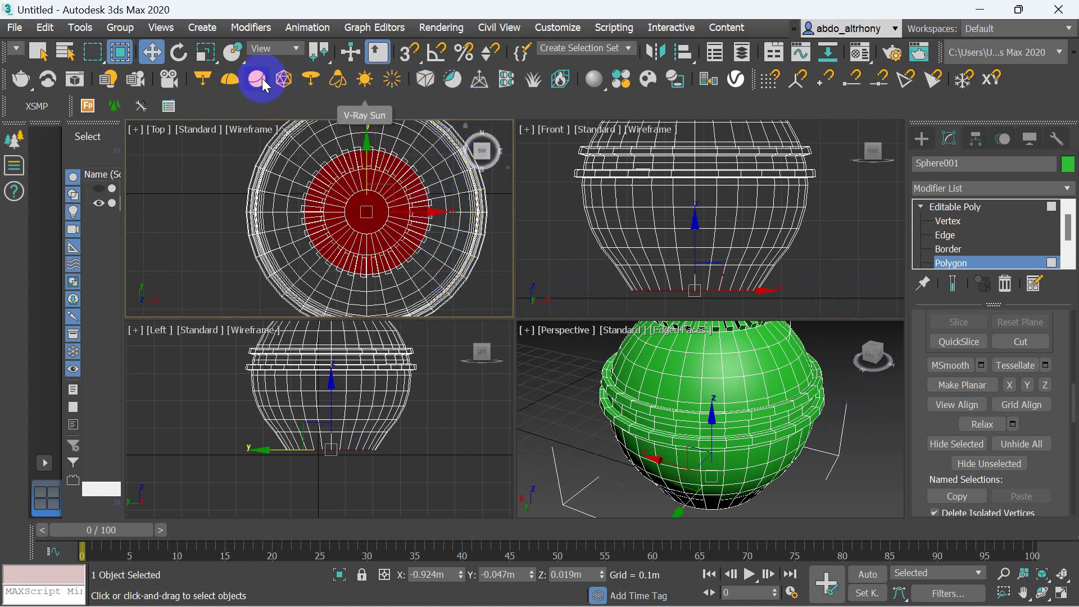
Uniformly scale the bottom polygons up so the base flares wider.
{"action": "left_click", "coordinate": [205, 51]}
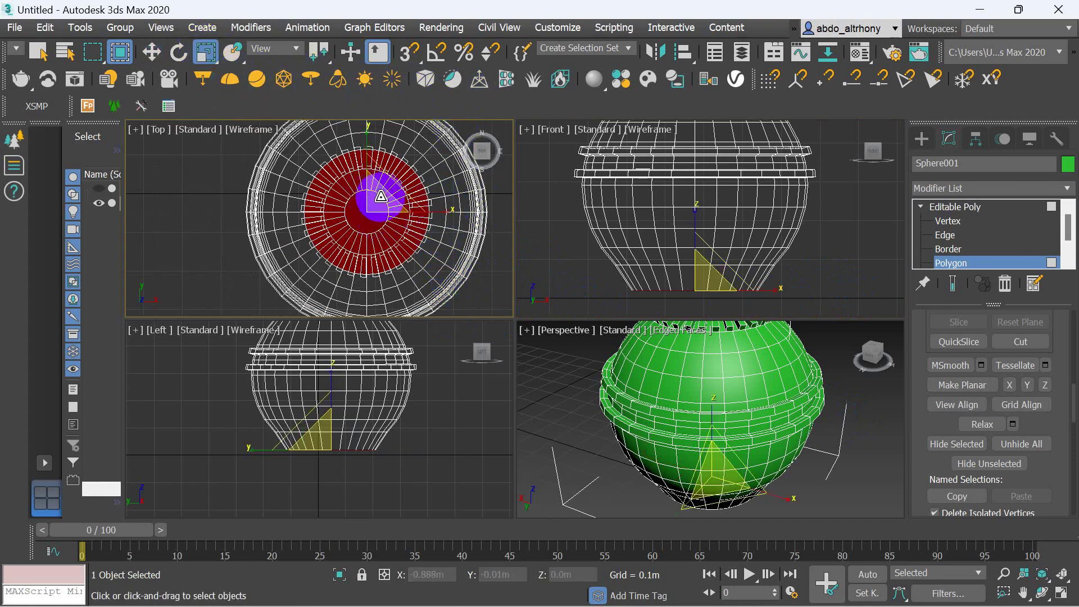
{"action": "left_click_drag", "start_coordinate": [381, 199], "coordinate": [406, 150]}
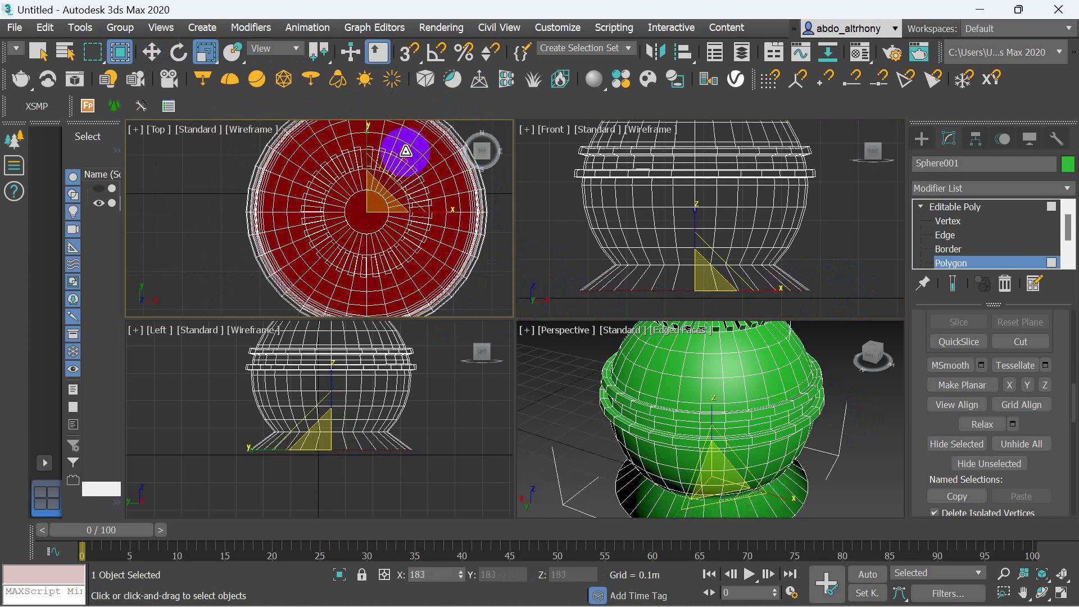
{"action": "scroll", "coordinate": [618, 432], "scroll_direction": "down", "scroll_amount": 5}
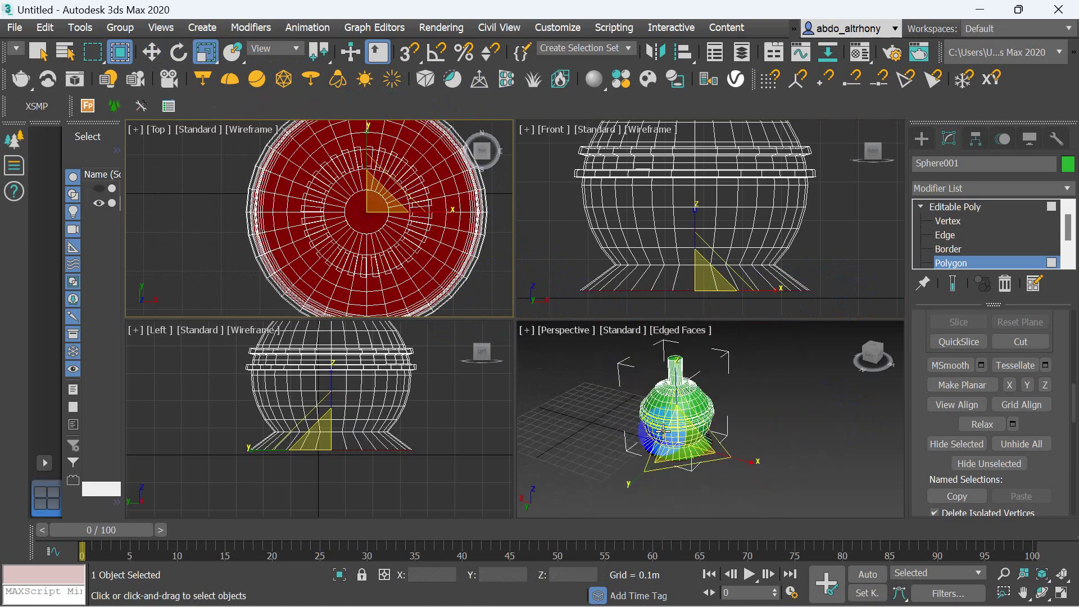
{"action": "scroll", "coordinate": [663, 431], "scroll_direction": "up", "scroll_amount": 5}
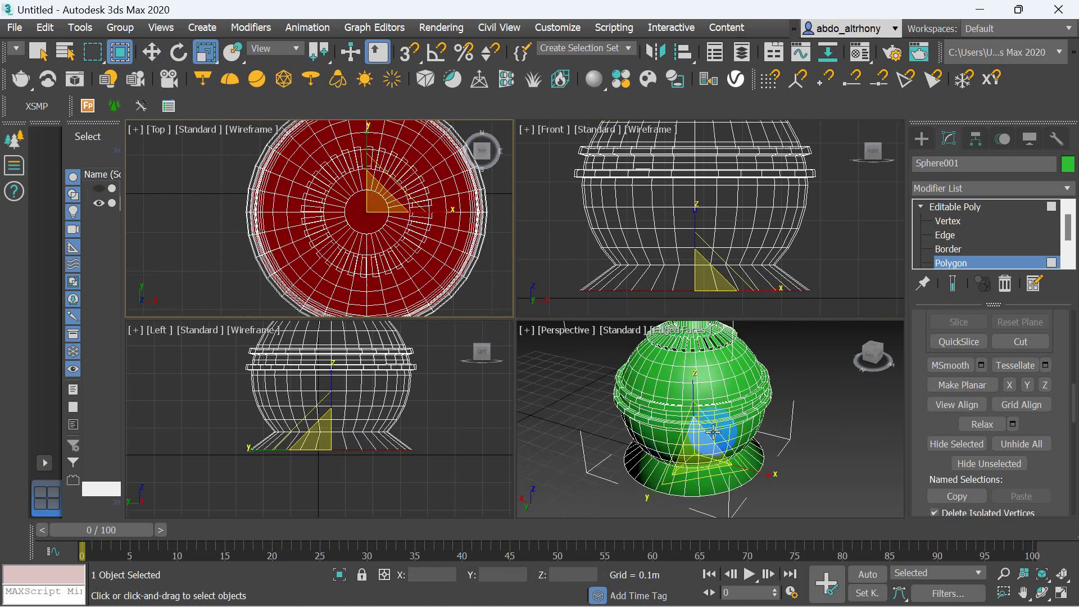
Clear the polygon selection and zoom around to inspect the flared pedestal base.
{"action": "left_click", "coordinate": [781, 501]}
{"action": "scroll", "coordinate": [748, 495], "scroll_direction": "up", "scroll_amount": 5}
{"action": "scroll", "coordinate": [740, 492], "scroll_direction": "down", "scroll_amount": 5}
{"action": "scroll", "coordinate": [719, 483], "scroll_direction": "up", "scroll_amount": 3}
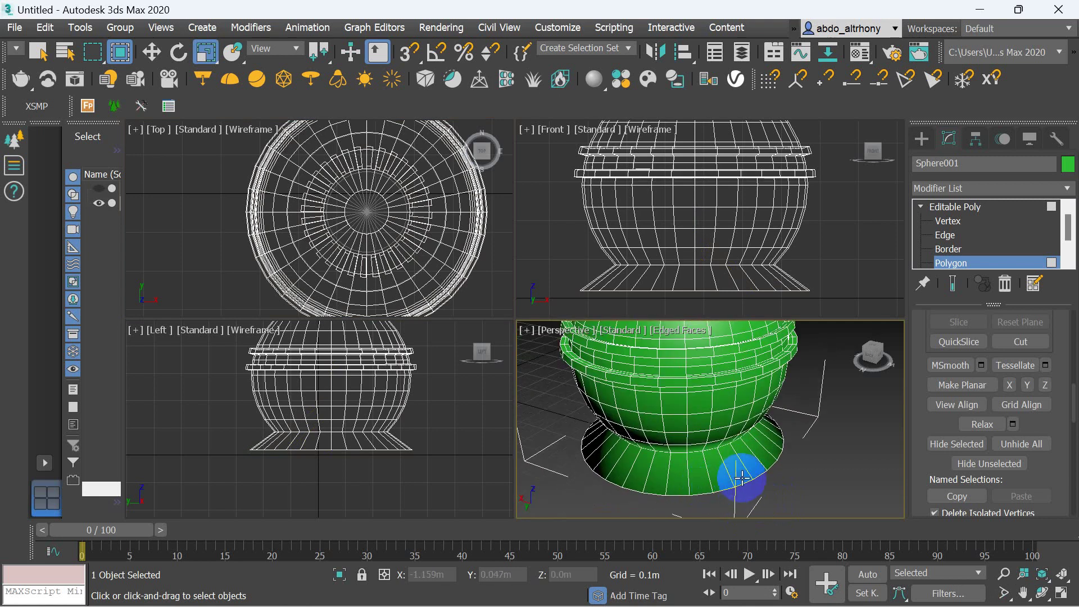
{"action": "scroll", "coordinate": [764, 452], "scroll_direction": "down", "scroll_amount": 4}
{"action": "scroll", "coordinate": [725, 399], "scroll_direction": "up", "scroll_amount": 5}
{"action": "scroll", "coordinate": [734, 371], "scroll_direction": "down", "scroll_amount": 2}
{"action": "scroll", "coordinate": [731, 348], "scroll_direction": "up", "scroll_amount": 2}
{"action": "scroll", "coordinate": [745, 388], "scroll_direction": "down", "scroll_amount": 1}
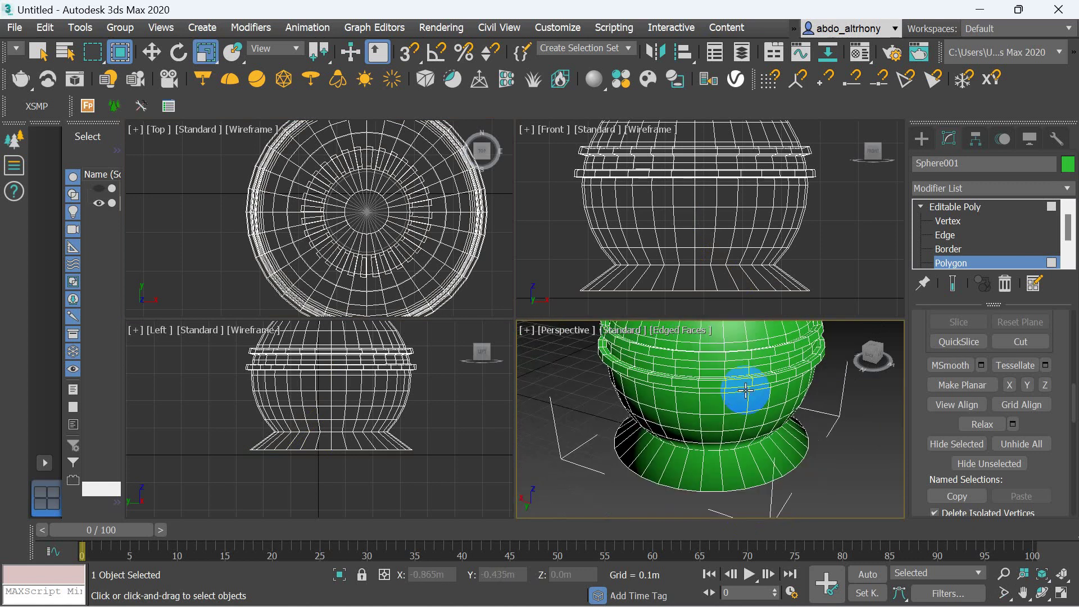
{"action": "scroll", "coordinate": [741, 410], "scroll_direction": "down", "scroll_amount": 1}
{"action": "scroll", "coordinate": [746, 441], "scroll_direction": "up", "scroll_amount": 2}
{"action": "scroll", "coordinate": [747, 444], "scroll_direction": "up", "scroll_amount": 2}
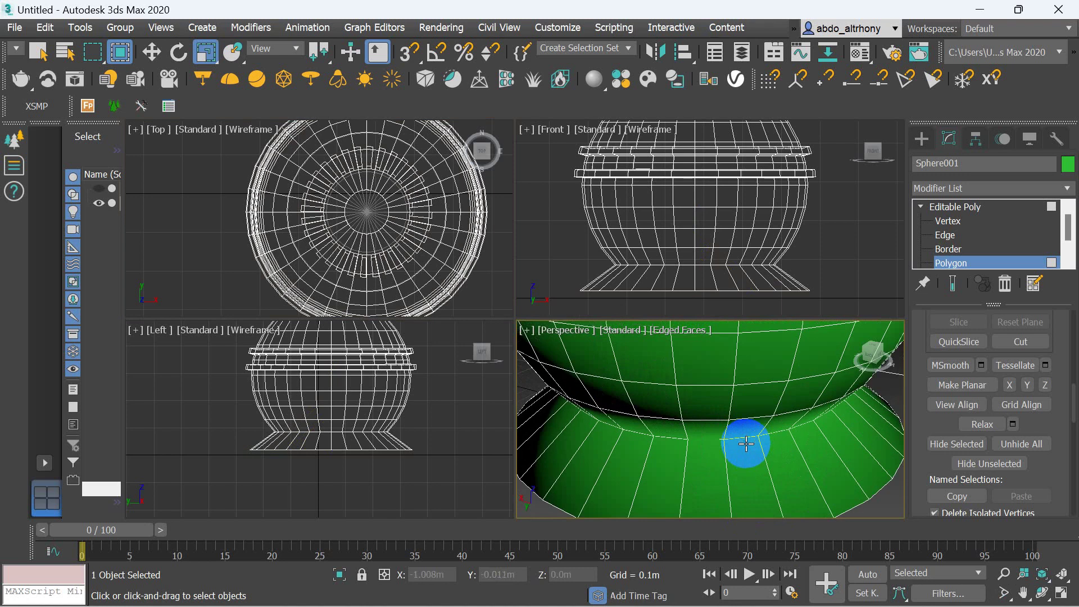
Select the whole polygon ring just above Sphere001's flared base.
{"action": "left_click", "coordinate": [731, 409]}
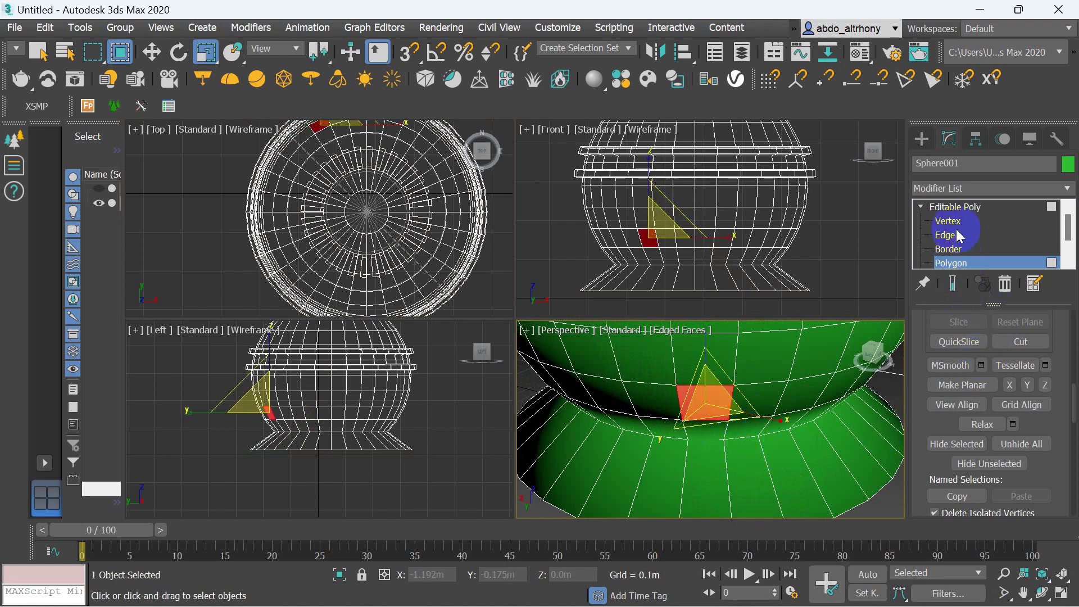
{"action": "scroll", "coordinate": [766, 419], "scroll_direction": "down", "scroll_amount": 3}
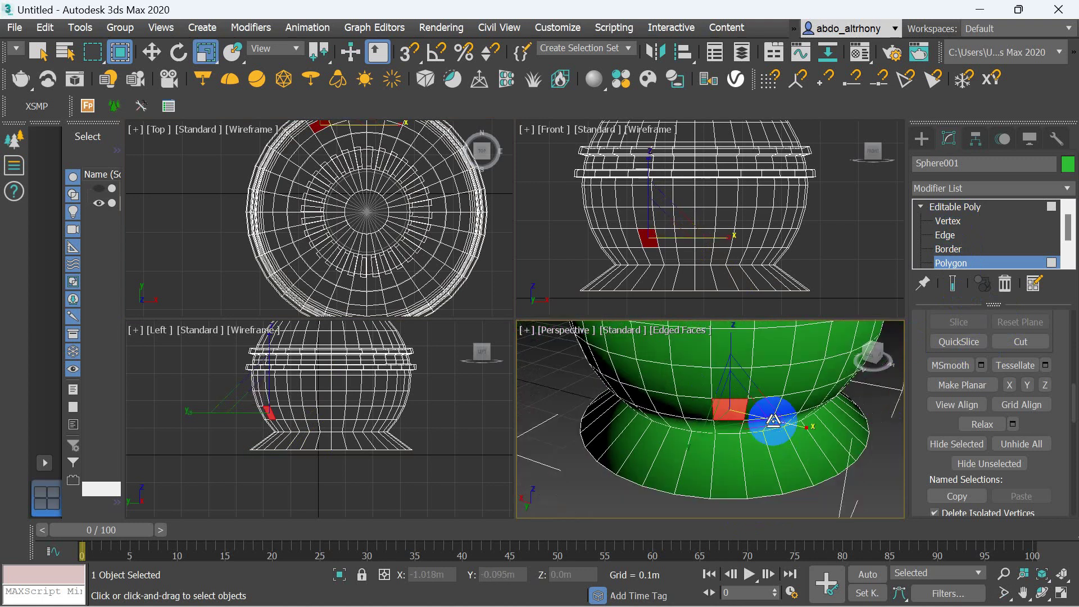
{"action": "scroll", "coordinate": [768, 407], "scroll_direction": "down", "scroll_amount": 2}
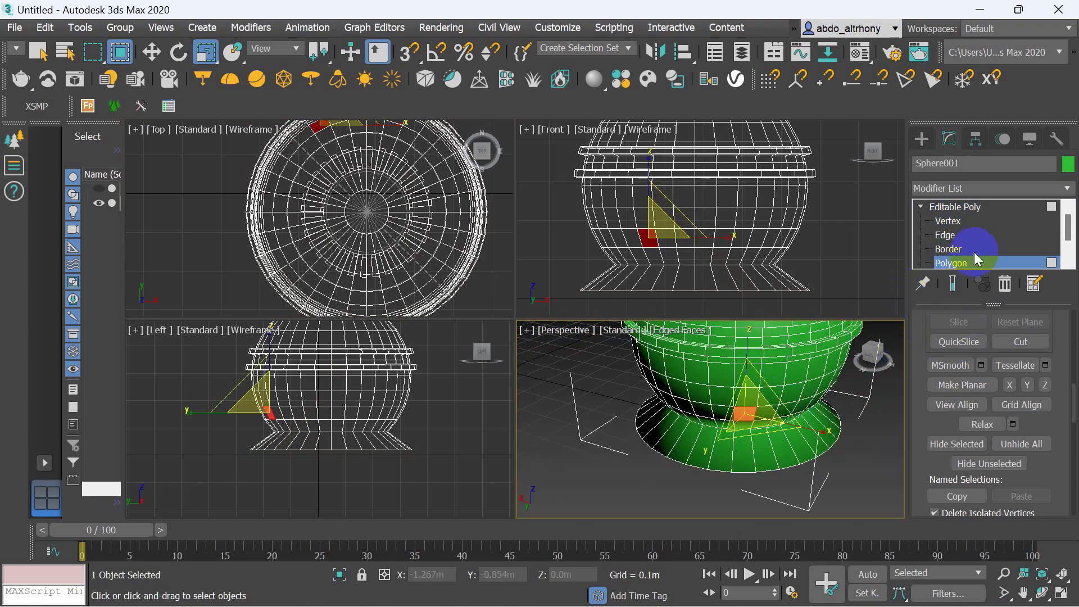
{"action": "left_click", "coordinate": [151, 51]}
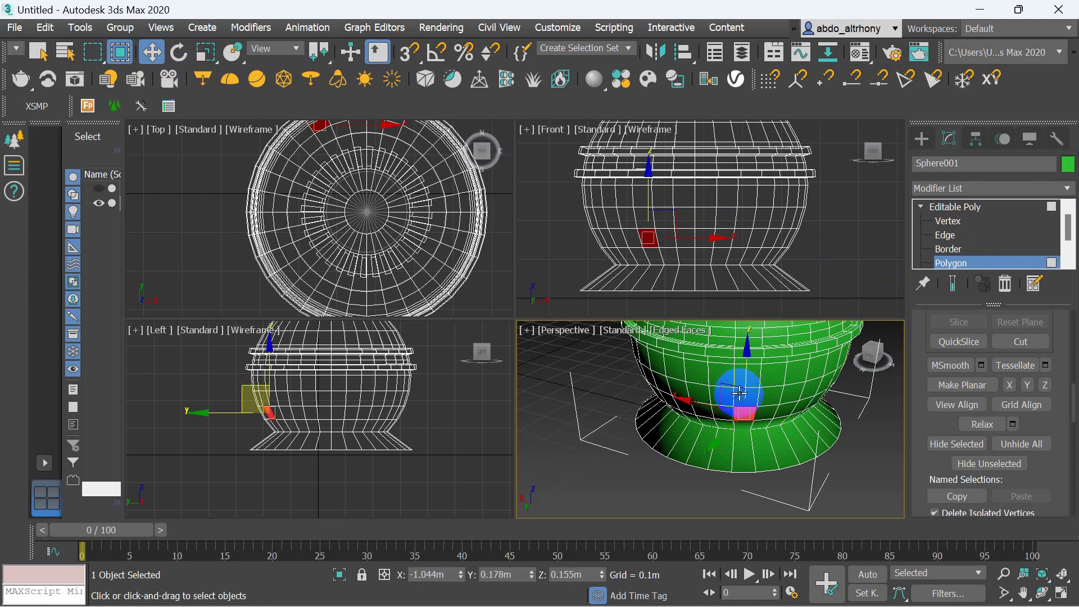
{"action": "left_click", "coordinate": [758, 416], "text": "ctrl"}
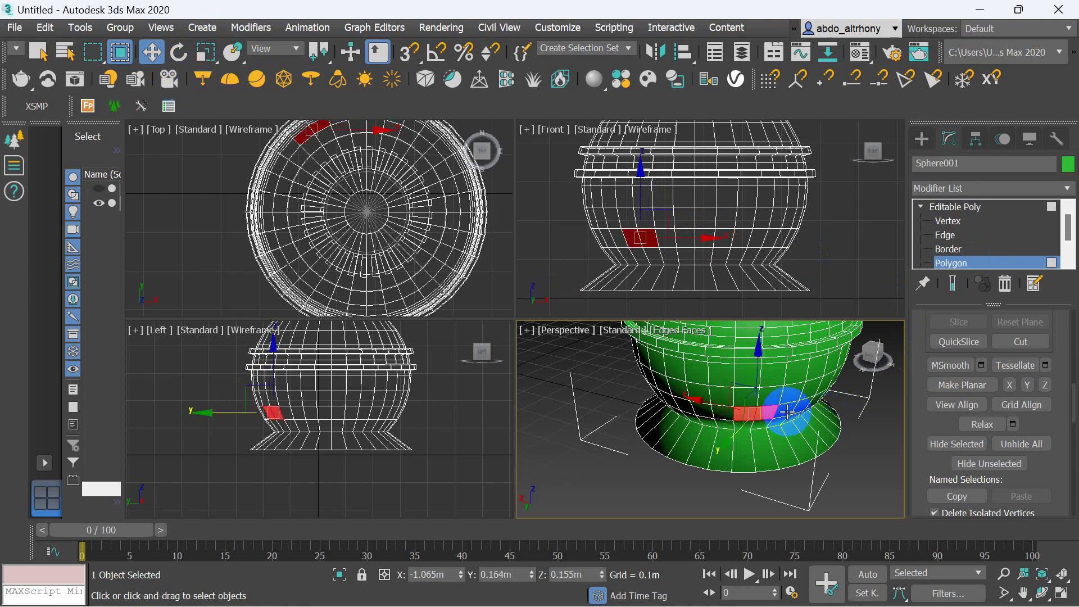
{"action": "left_click_drag", "start_coordinate": [814, 227], "coordinate": [579, 256]}
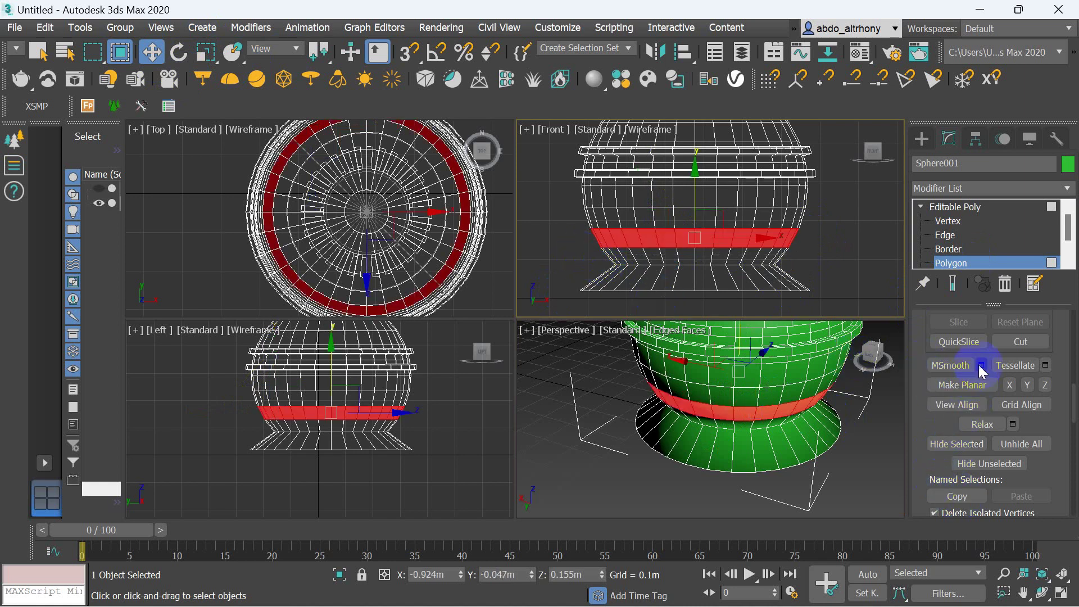
{"action": "scroll", "coordinate": [954, 453], "scroll_direction": "up", "scroll_amount": 3}
{"action": "scroll", "coordinate": [954, 453], "scroll_direction": "up", "scroll_amount": 3}
{"action": "scroll", "coordinate": [957, 463], "scroll_direction": "up", "scroll_amount": 3}
{"action": "scroll", "coordinate": [957, 464], "scroll_direction": "up", "scroll_amount": 3}
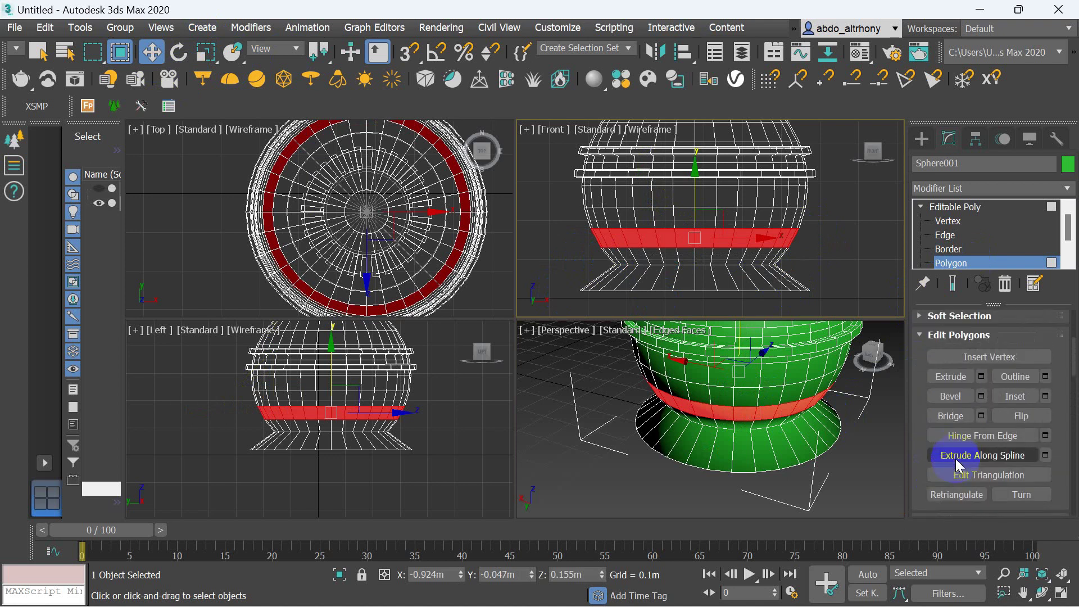
Inset the ring 0.01m and extrude it outward 0.011m twice.
{"action": "left_click", "coordinate": [1045, 396]}
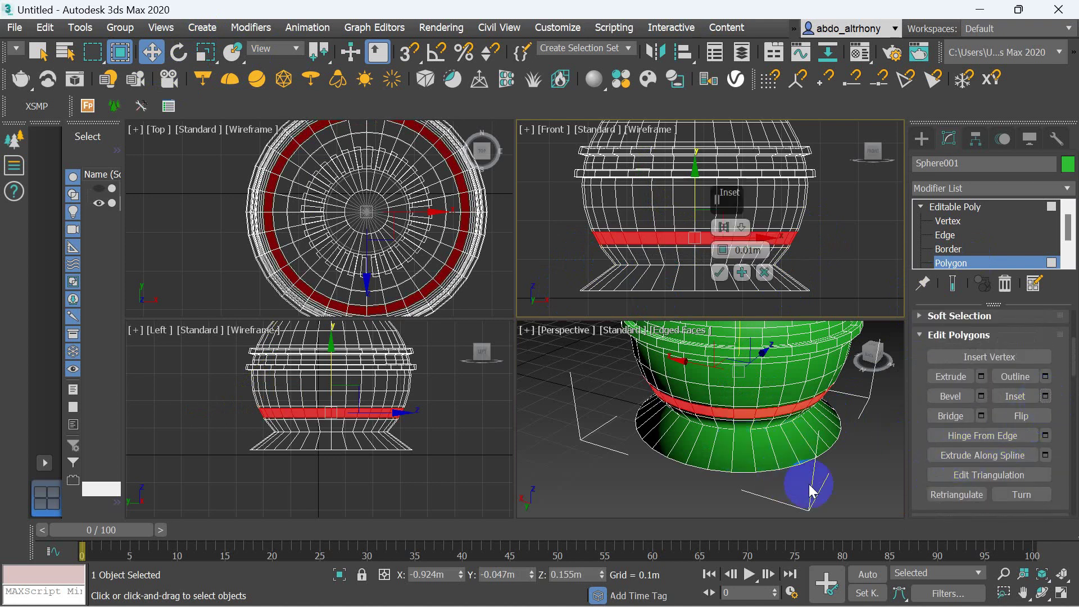
{"action": "left_click", "coordinate": [982, 378]}
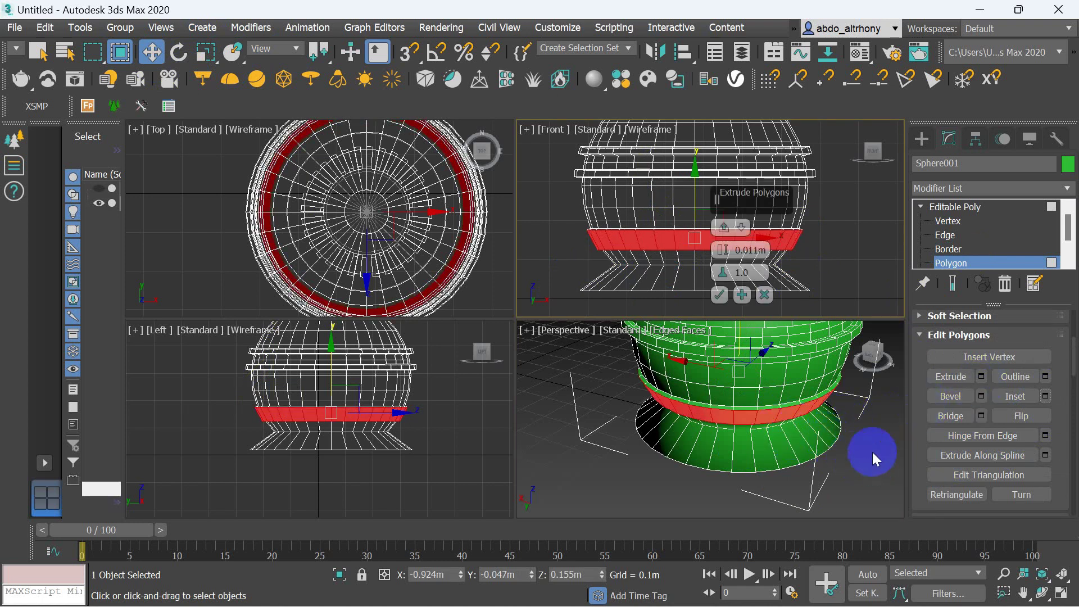
{"action": "left_click", "coordinate": [719, 294]}
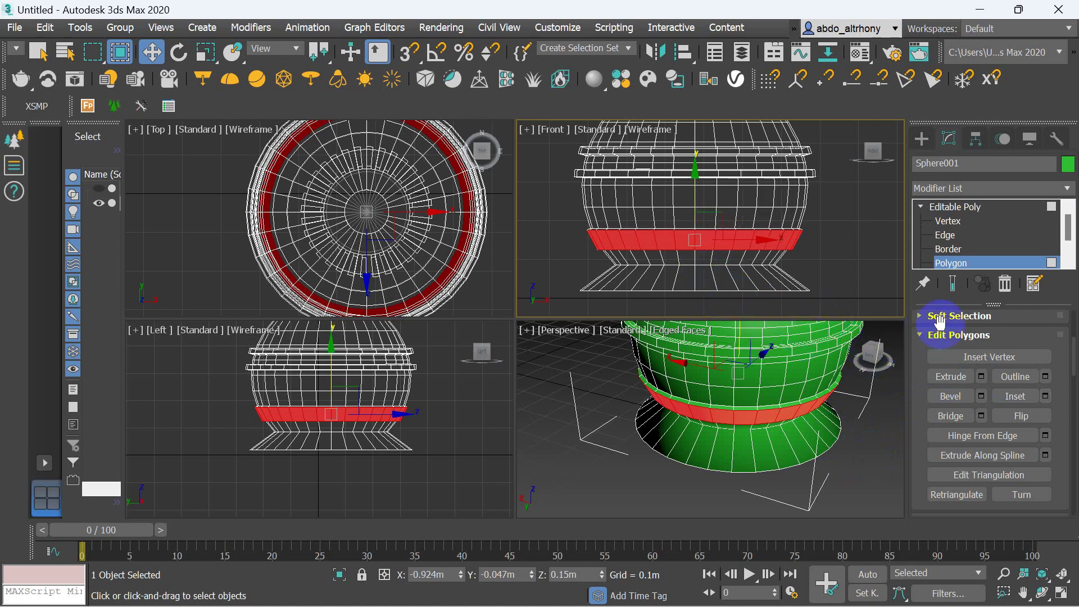
{"action": "left_click", "coordinate": [981, 377]}
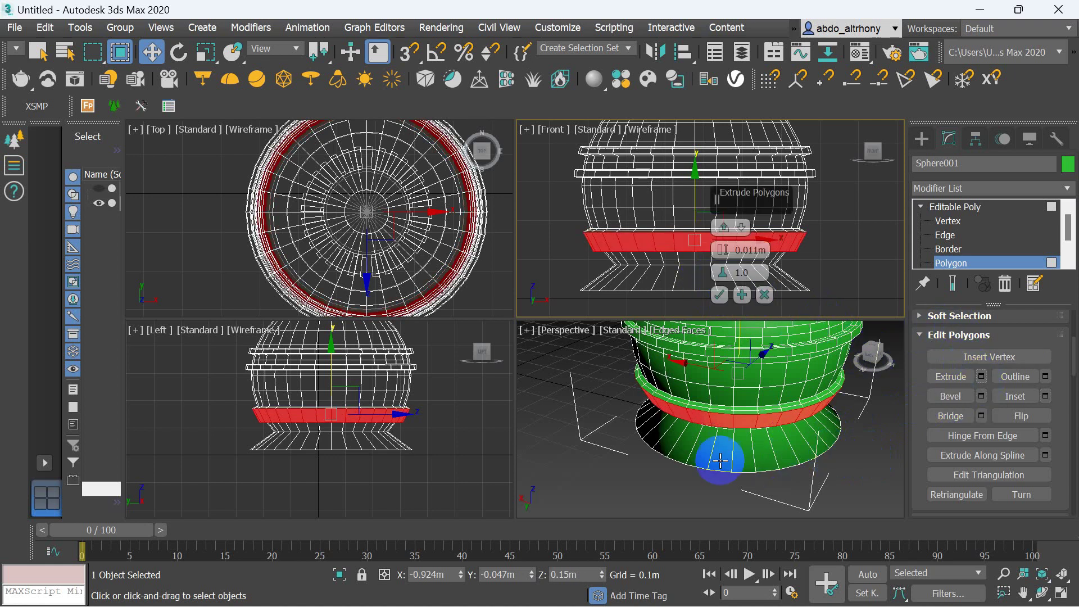
{"action": "left_click", "coordinate": [820, 484]}
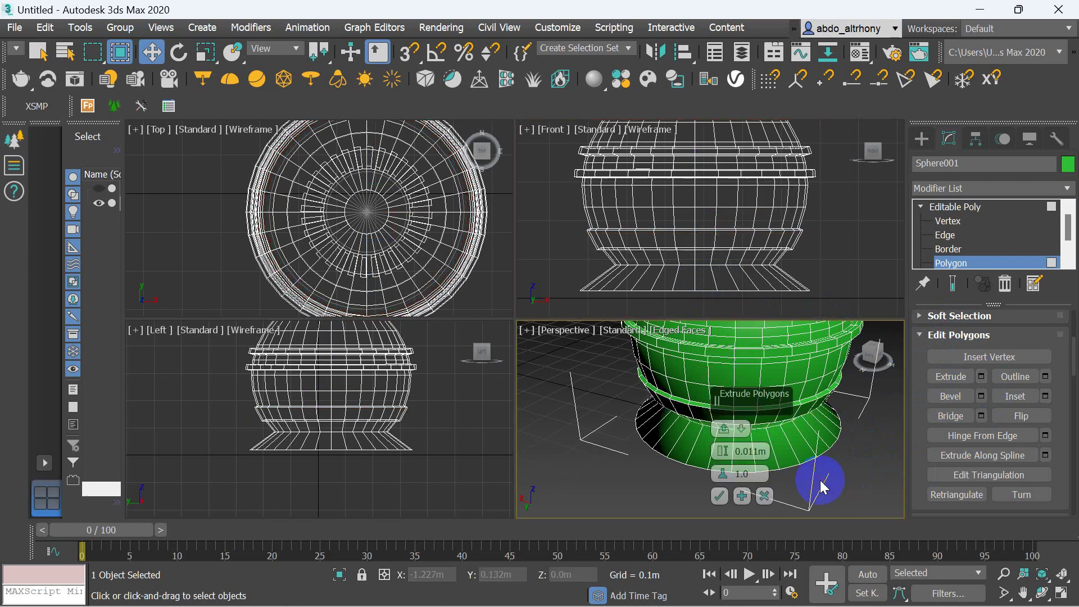
{"action": "left_click", "coordinate": [720, 496]}
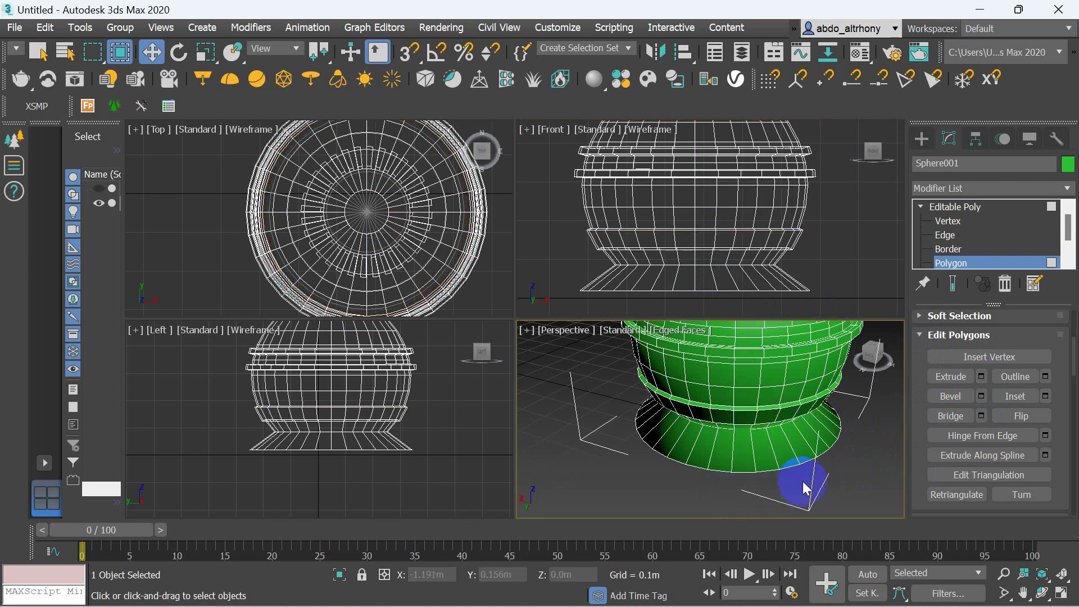
{"action": "scroll", "coordinate": [802, 478], "scroll_direction": "down", "scroll_amount": 3}
Maximize the Perspective view and select vertices around the sphere's upper band.
{"action": "scroll", "coordinate": [793, 446], "scroll_direction": "down", "scroll_amount": 2}
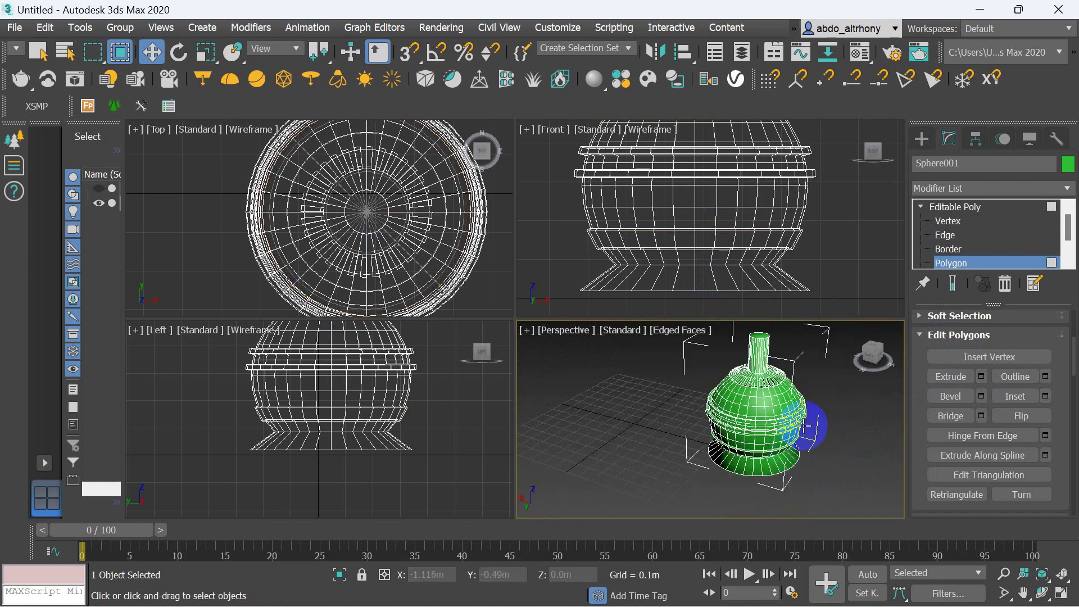
{"action": "left_click", "coordinate": [1062, 593]}
{"action": "scroll", "coordinate": [650, 264], "scroll_direction": "up", "scroll_amount": 2}
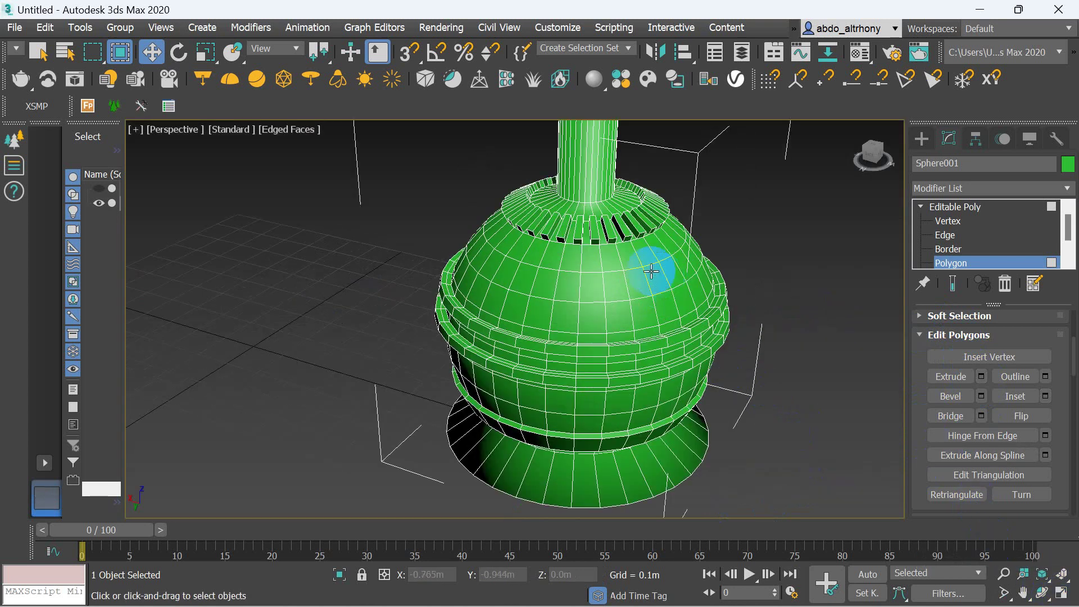
{"action": "scroll", "coordinate": [606, 302], "scroll_direction": "up", "scroll_amount": 4}
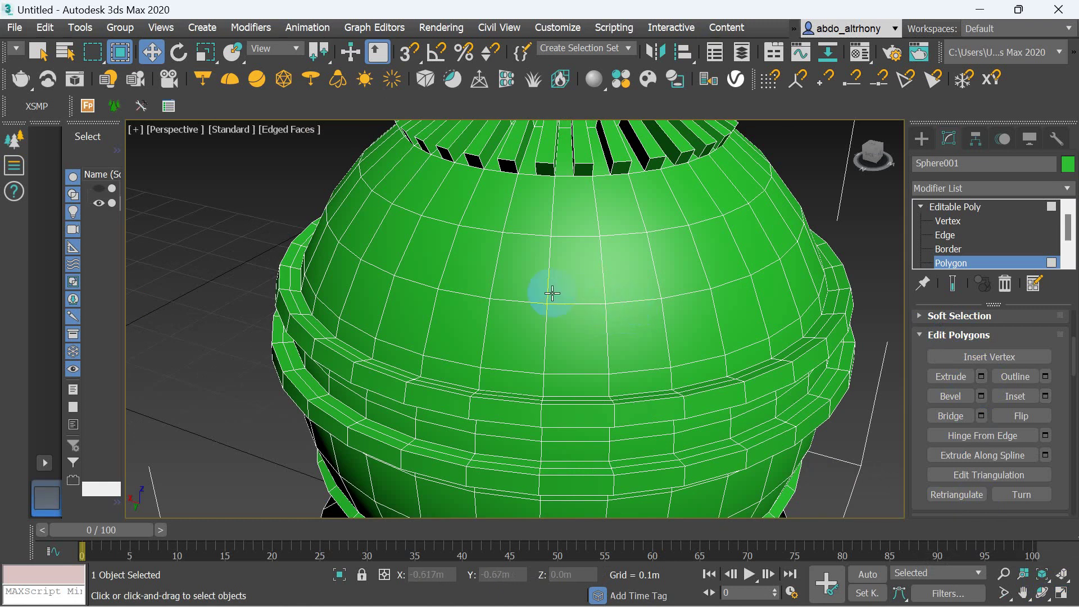
{"action": "left_click", "coordinate": [965, 224]}
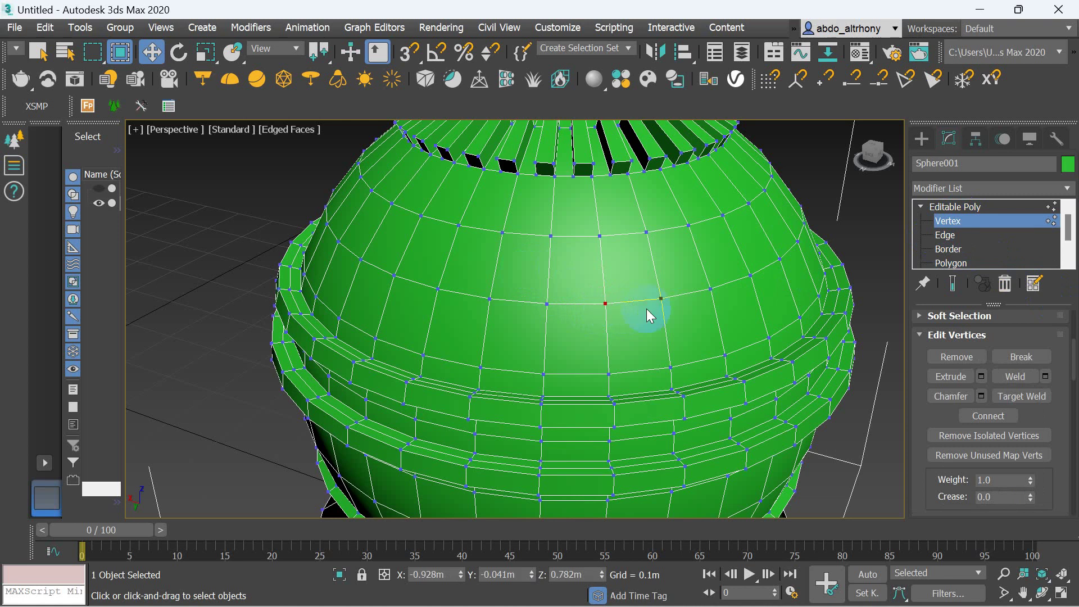
{"action": "left_click", "coordinate": [711, 289], "text": "ctrl"}
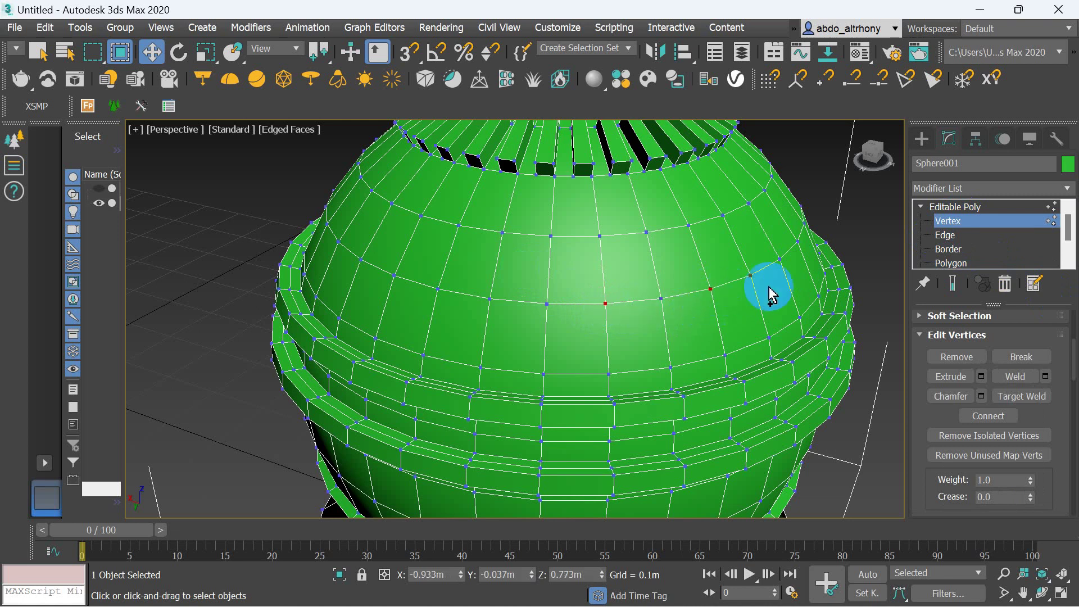
{"action": "left_click", "coordinate": [780, 259], "text": "ctrl"}
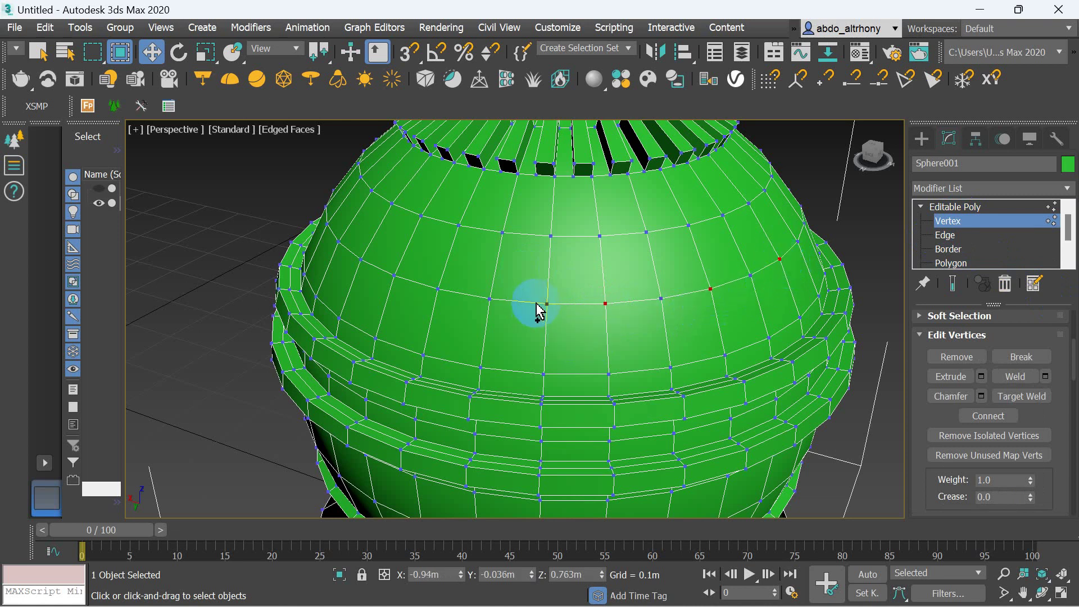
{"action": "left_click", "coordinate": [489, 298], "text": "ctrl"}
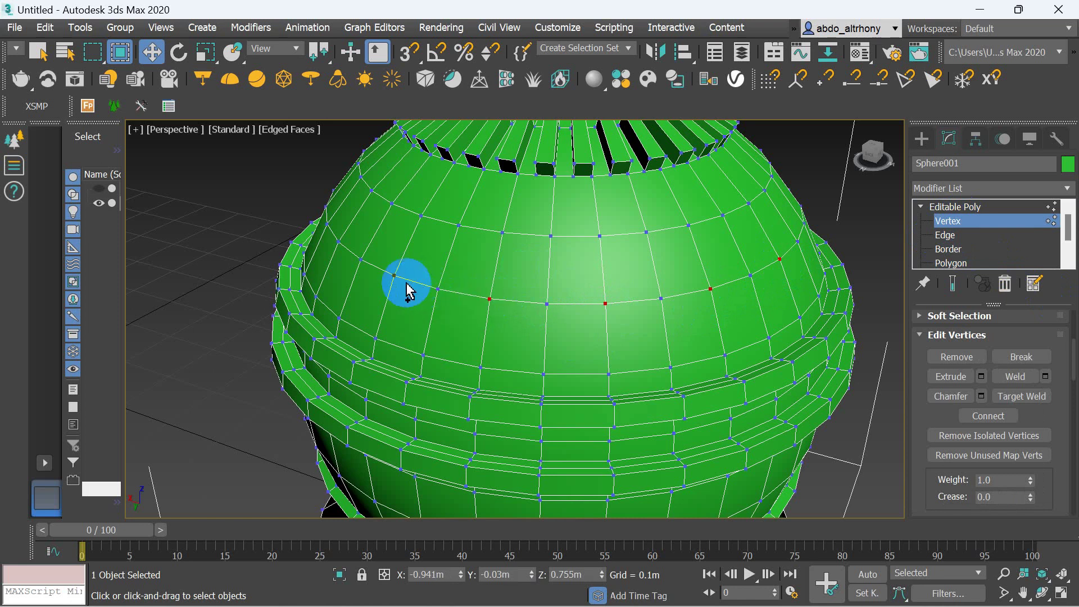
{"action": "left_click", "coordinate": [394, 277], "text": "ctrl"}
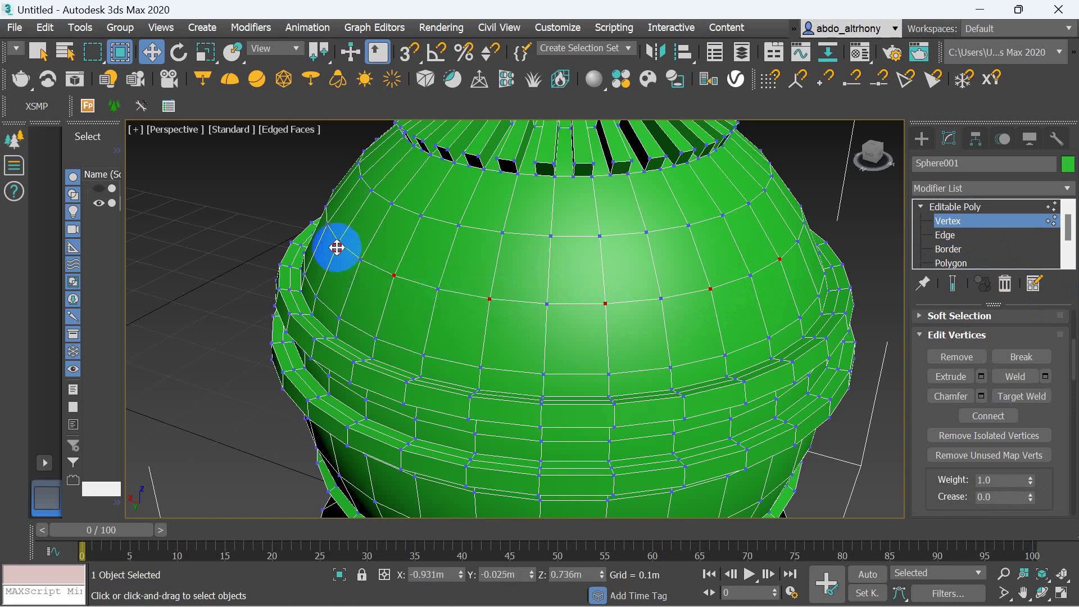
{"action": "left_click", "coordinate": [937, 437]}
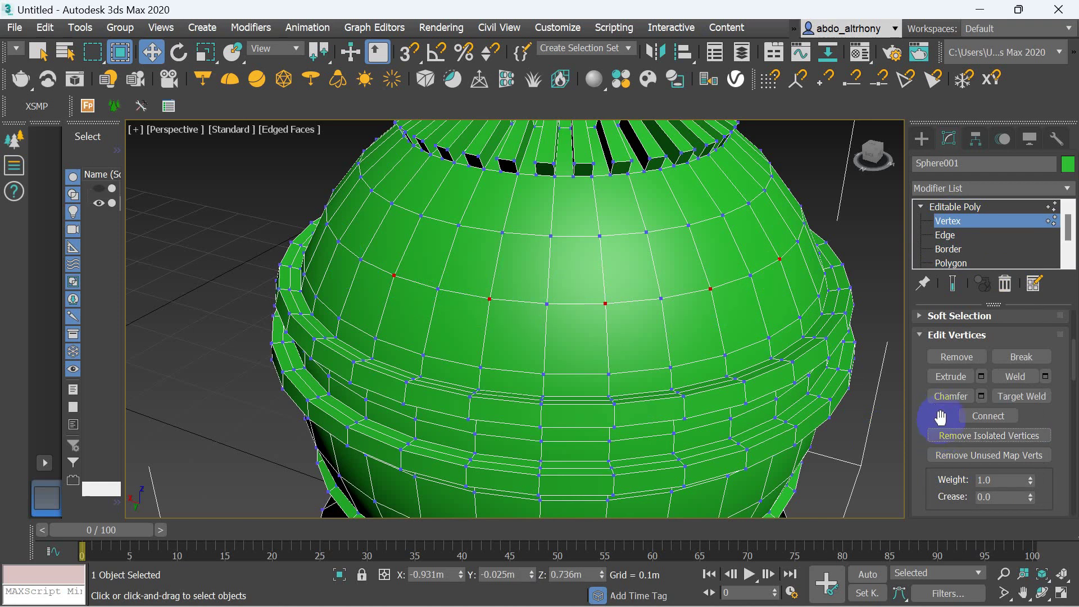
Chamfer the selected vertices by about 0.088m.
{"action": "left_click", "coordinate": [979, 399]}
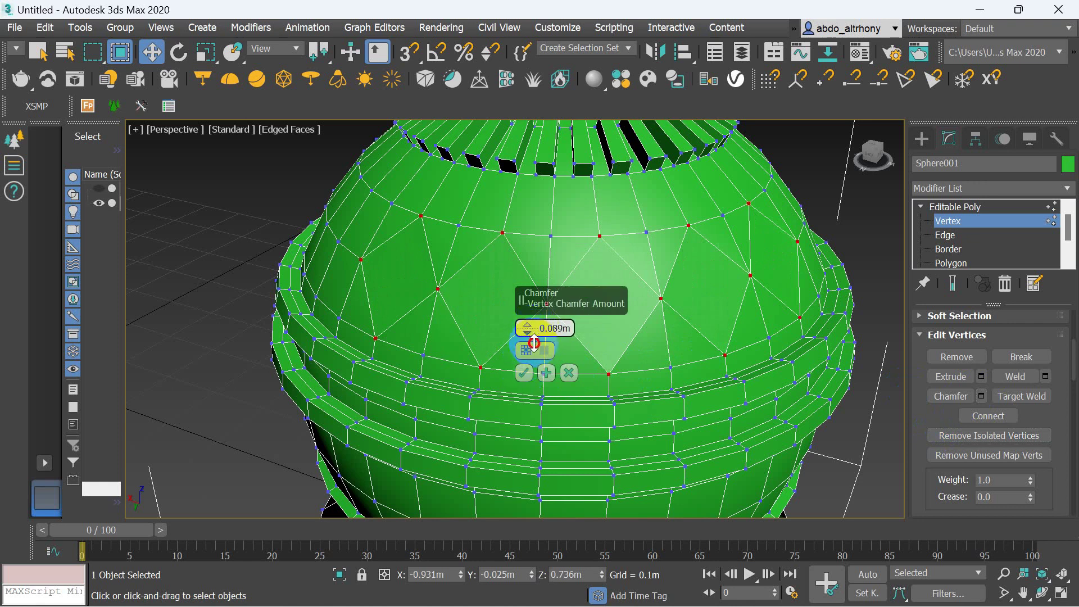
{"action": "left_click_drag", "start_coordinate": [534, 343], "coordinate": [534, 346]}
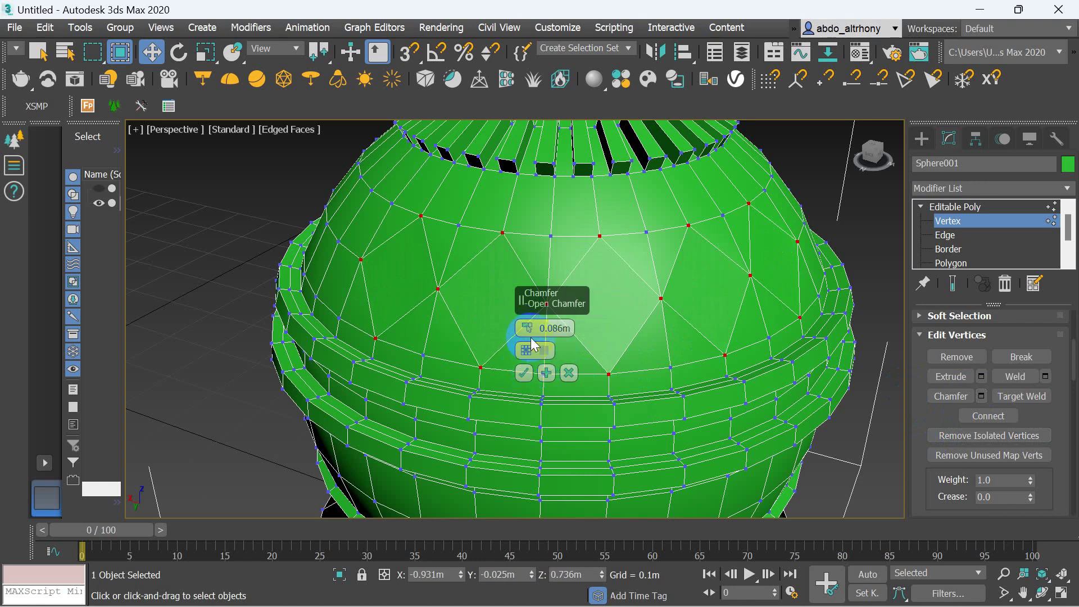
{"action": "left_click_drag", "start_coordinate": [528, 330], "coordinate": [529, 338]}
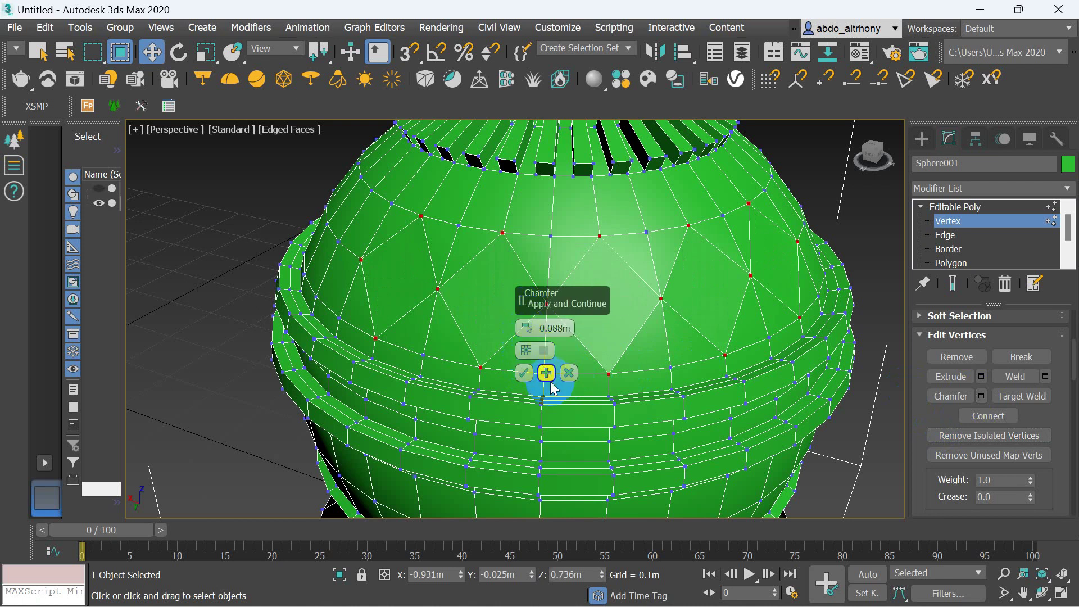
{"action": "left_click", "coordinate": [524, 373]}
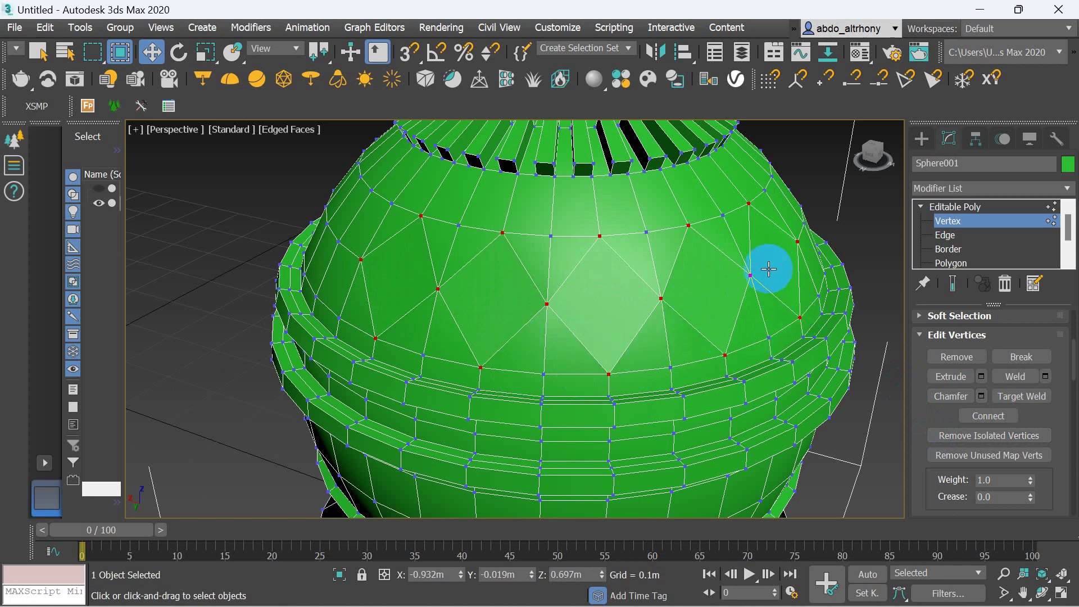
At Polygon level, select the five diamond faces around the sphere.
{"action": "left_click", "coordinate": [956, 263]}
{"action": "left_click", "coordinate": [791, 273]}
{"action": "left_click", "coordinate": [683, 295], "text": "ctrl"}
{"action": "left_click", "coordinate": [598, 306], "text": "ctrl"}
{"action": "left_click", "coordinate": [494, 306], "text": "ctrl"}
{"action": "left_click", "coordinate": [393, 284], "text": "ctrl"}
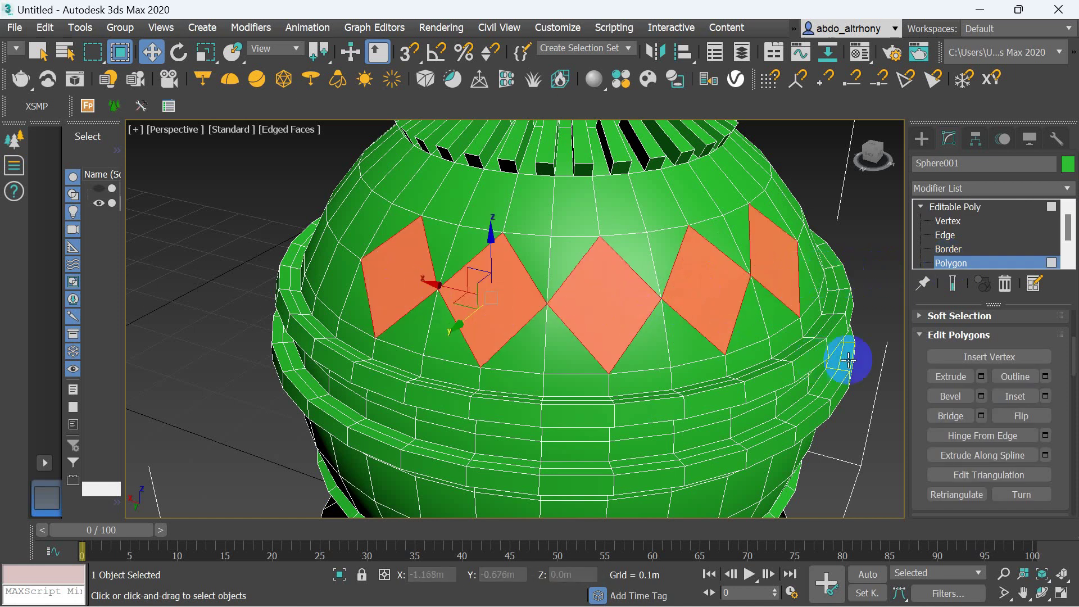
Inset the diamond faces and extrude them outward 0.011m.
{"action": "left_click", "coordinate": [1041, 395]}
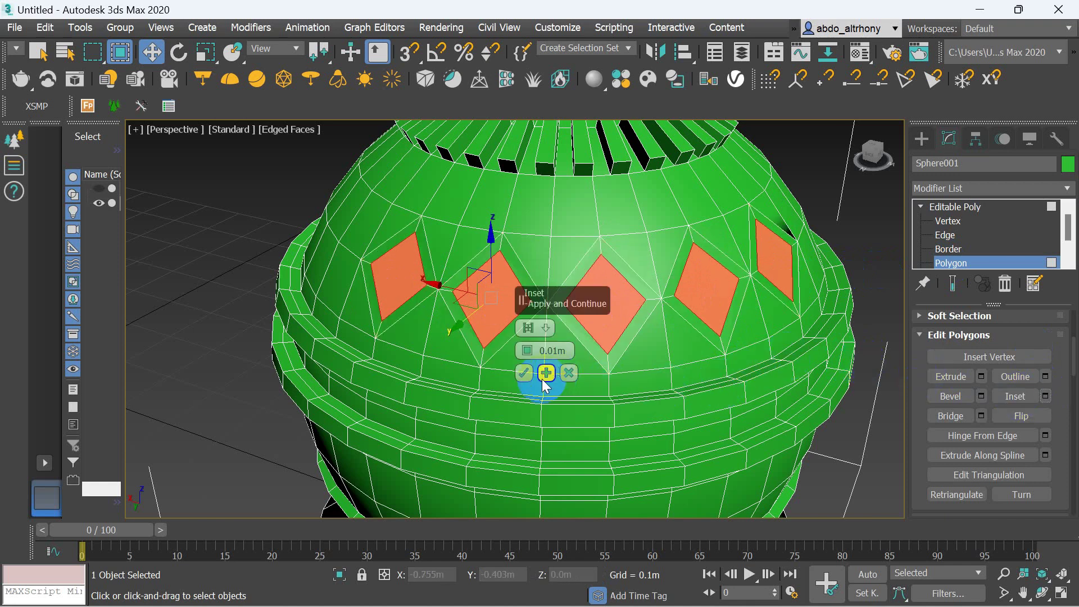
{"action": "left_click", "coordinate": [524, 372]}
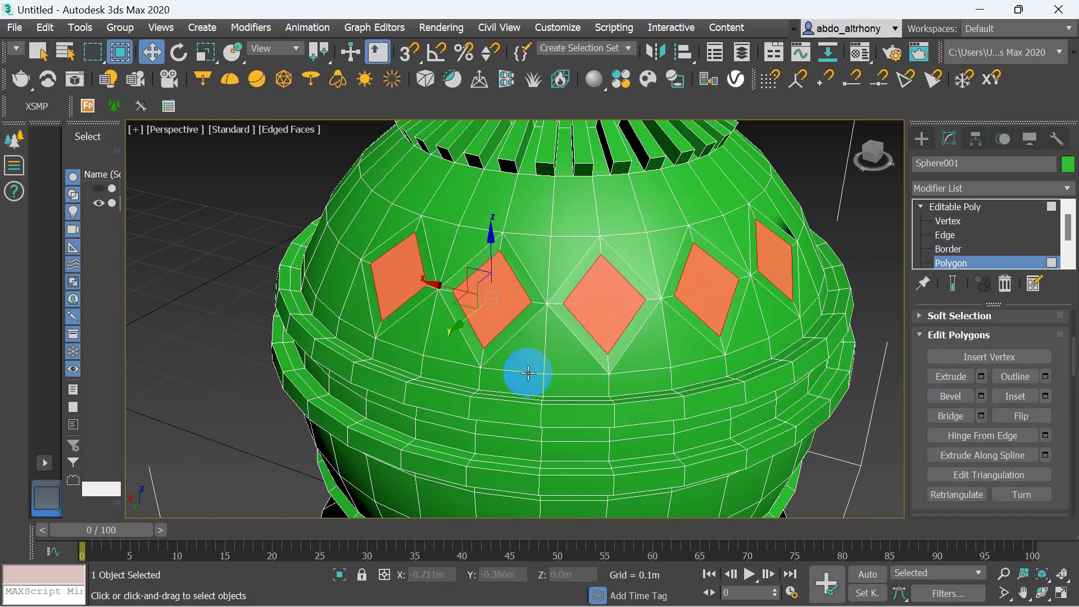
{"action": "left_click", "coordinate": [981, 379]}
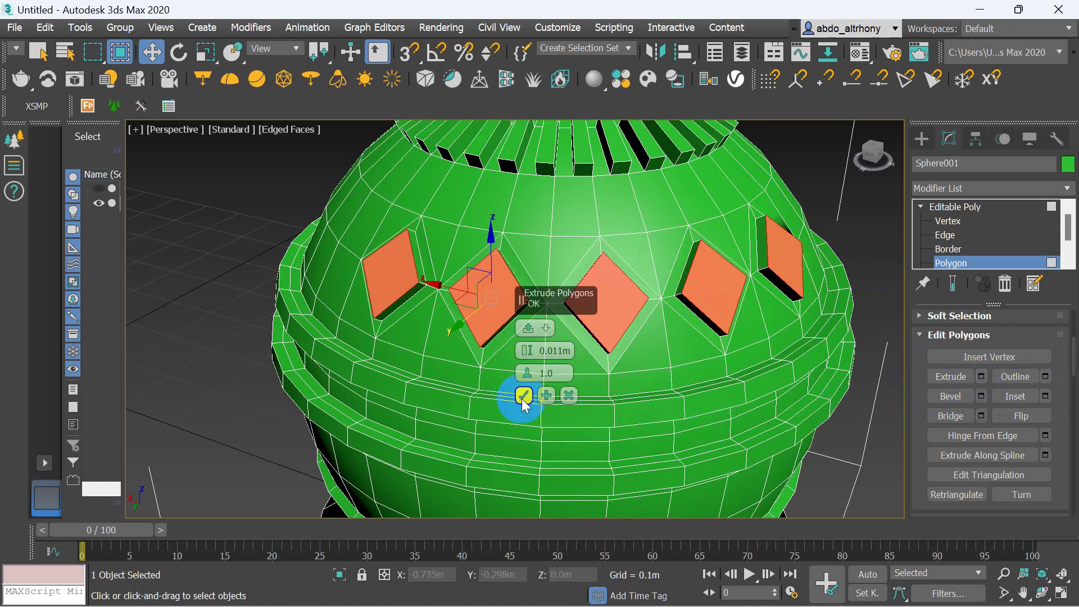
{"action": "left_click", "coordinate": [521, 398]}
{"action": "left_click", "coordinate": [933, 396]}
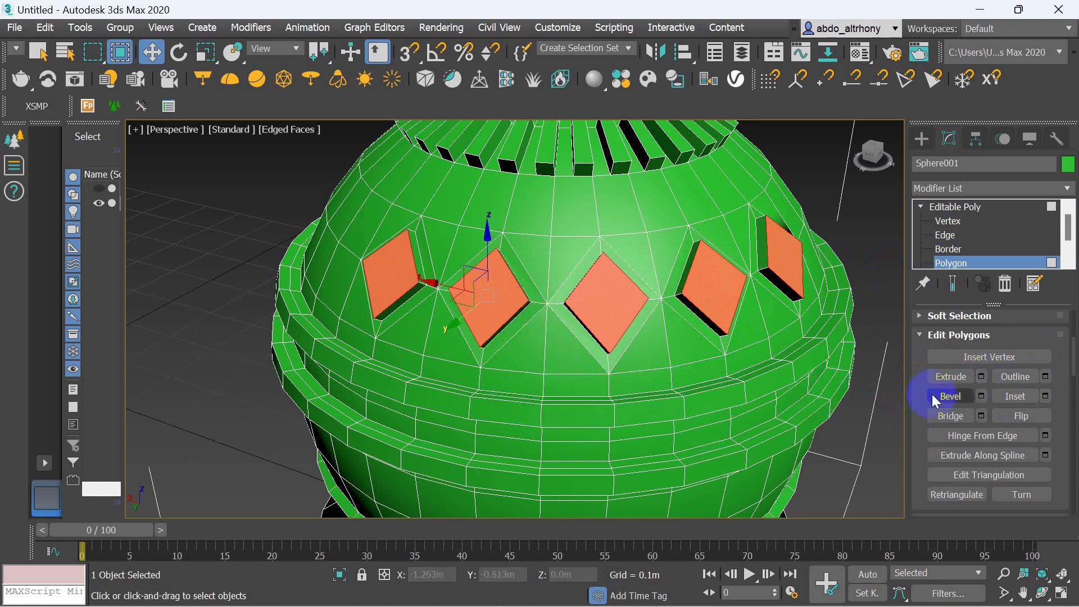
Inset and extrude the diamond faces a second time to form stepped studs.
{"action": "left_click", "coordinate": [1046, 397]}
{"action": "left_click", "coordinate": [522, 376]}
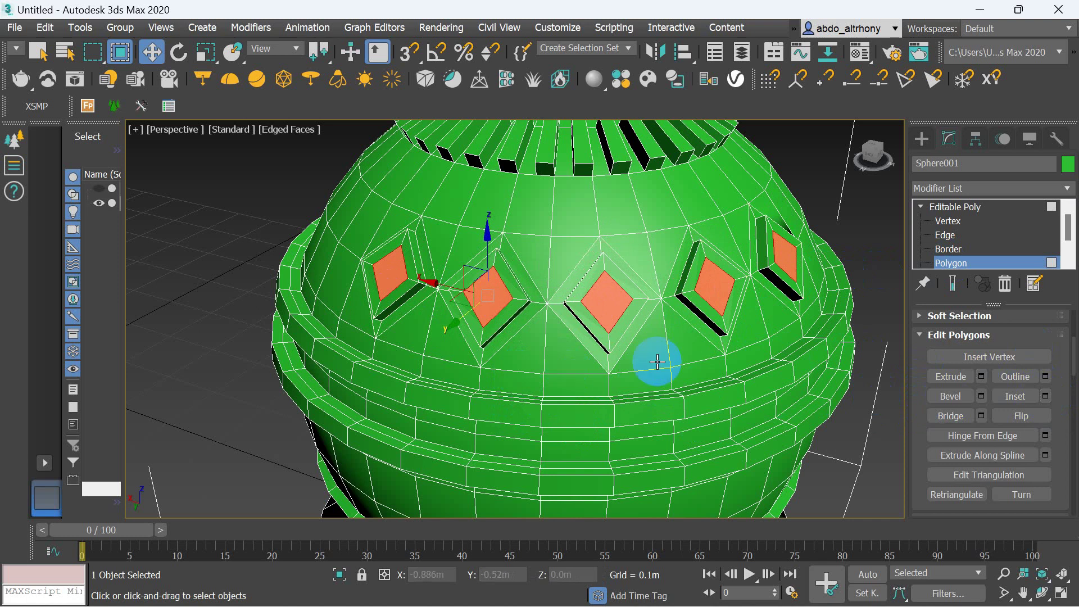
{"action": "left_click", "coordinate": [982, 377]}
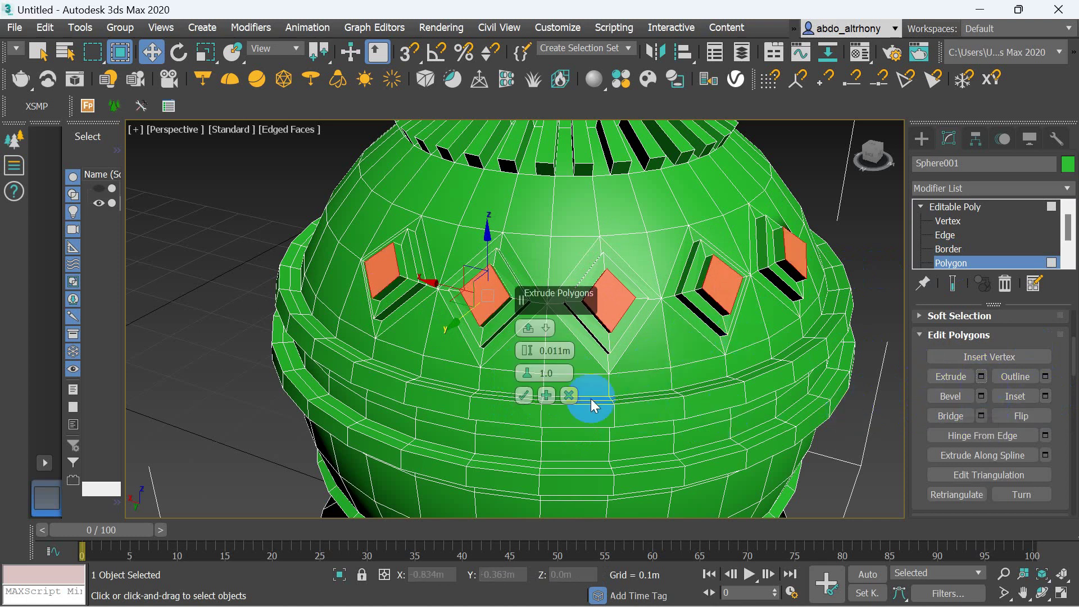
{"action": "left_click", "coordinate": [528, 398]}
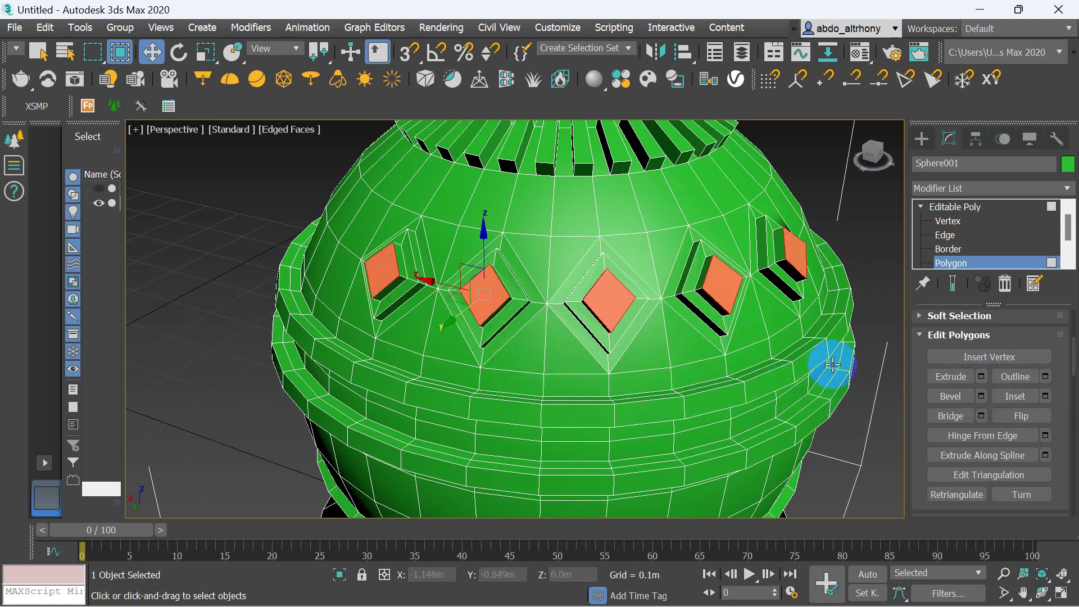
{"action": "mouse_move", "coordinate": [706, 392]}
{"action": "middle_mouse_down", "text": "alt"}
{"action": "mouse_move", "coordinate": [663, 410]}
{"action": "mouse_move", "coordinate": [653, 403]}
{"action": "mouse_move", "coordinate": [661, 416]}
{"action": "middle_mouse_up", "text": "alt"}
Select four rectangular faces on the lower ring.
{"action": "left_click", "coordinate": [657, 411]}
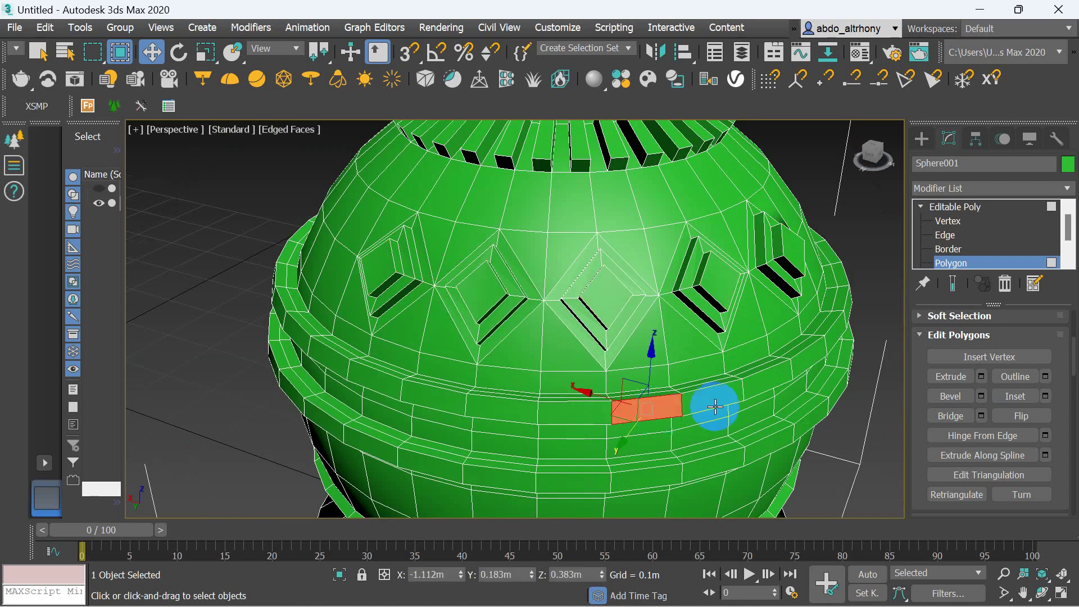
{"action": "left_click", "coordinate": [767, 382], "text": "ctrl"}
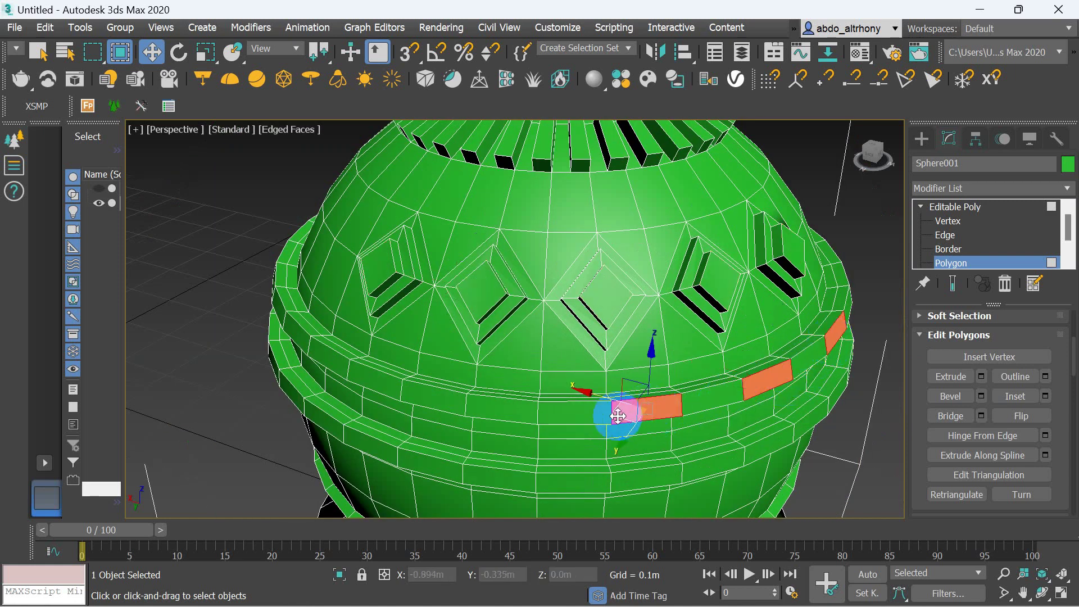
{"action": "left_click", "coordinate": [505, 413], "text": "ctrl"}
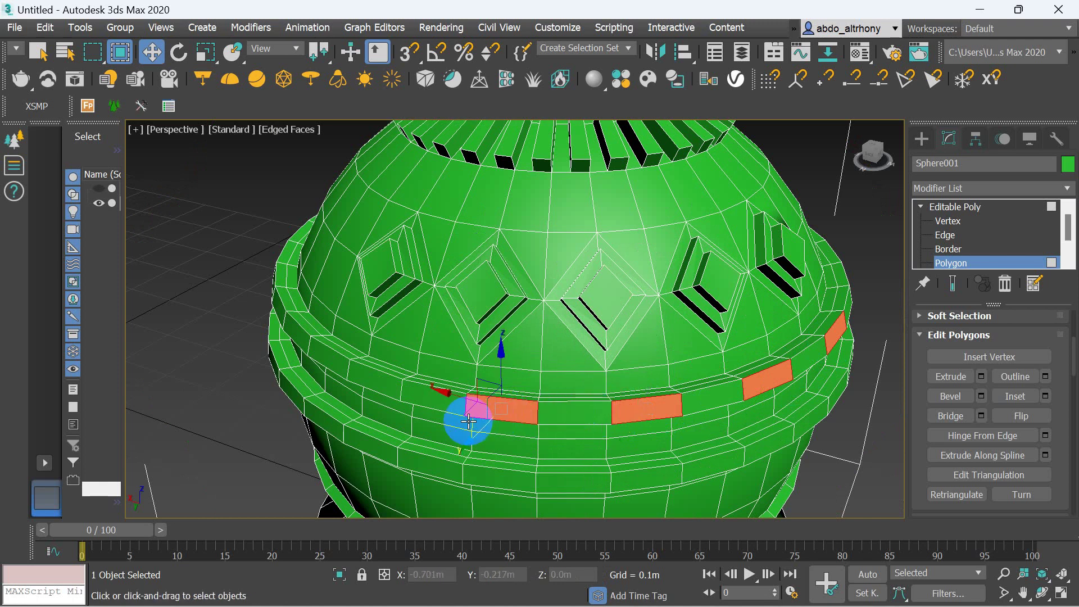
{"action": "left_click", "coordinate": [391, 388], "text": "ctrl"}
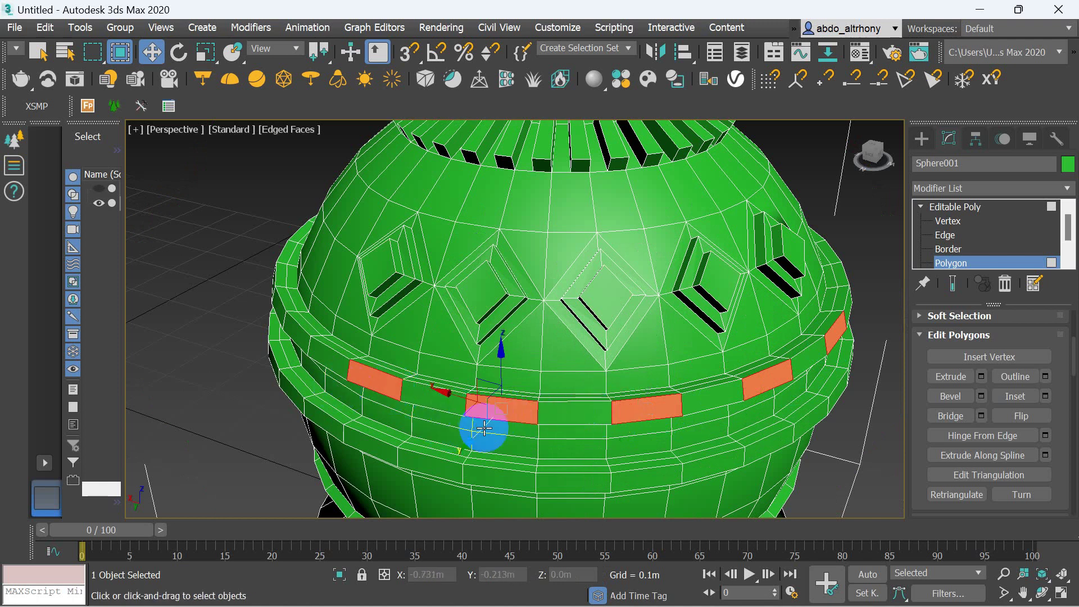
Inset the rectangular faces 0.003m and extrude them outward 0.011m.
{"action": "left_click", "coordinate": [1047, 397]}
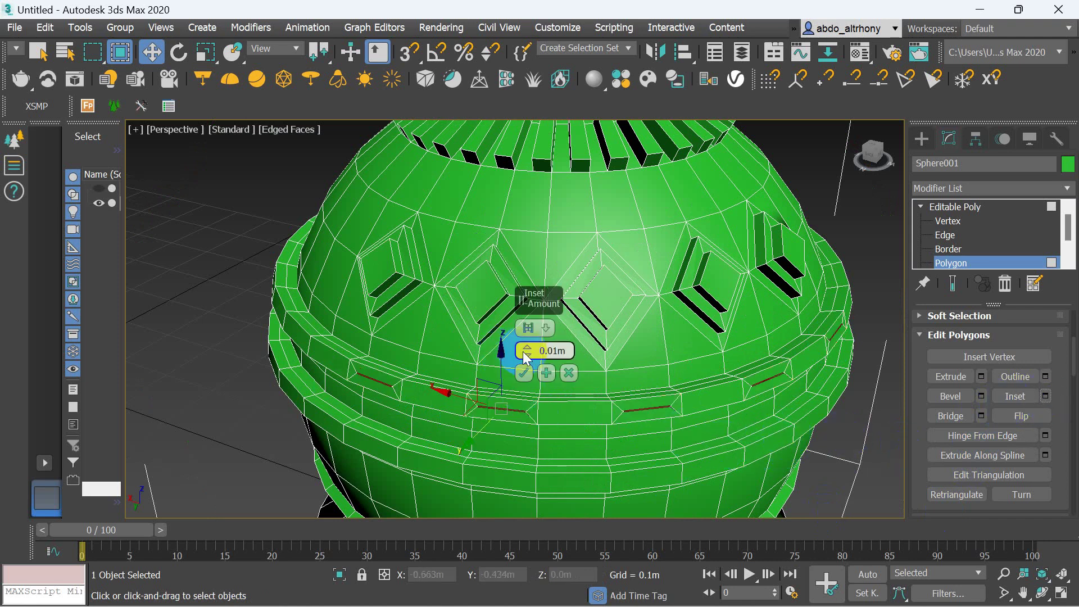
{"action": "left_click_drag", "start_coordinate": [525, 347], "coordinate": [529, 348]}
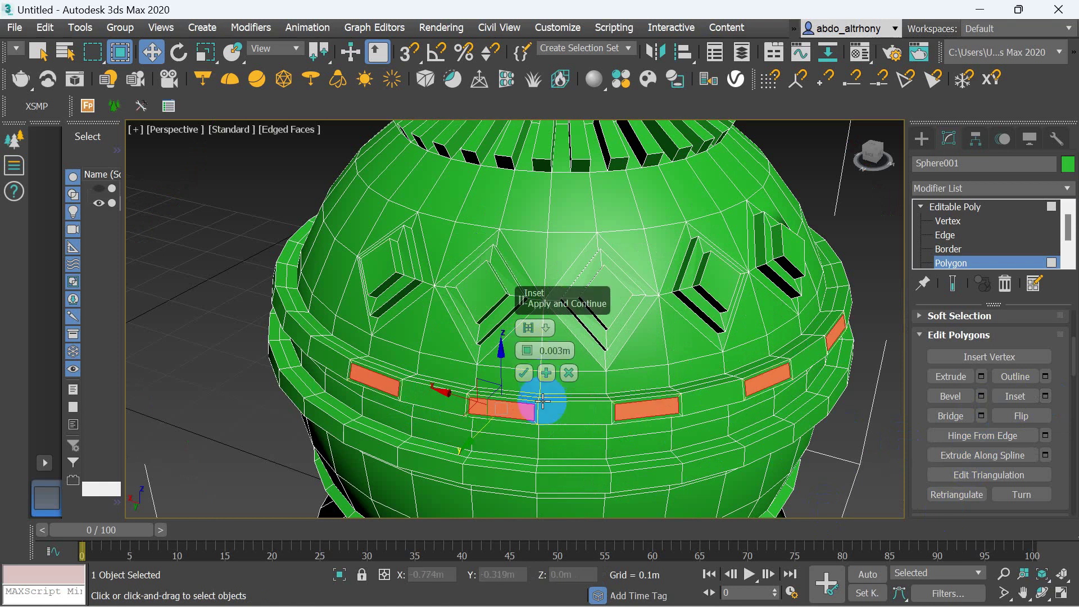
{"action": "left_click", "coordinate": [526, 378]}
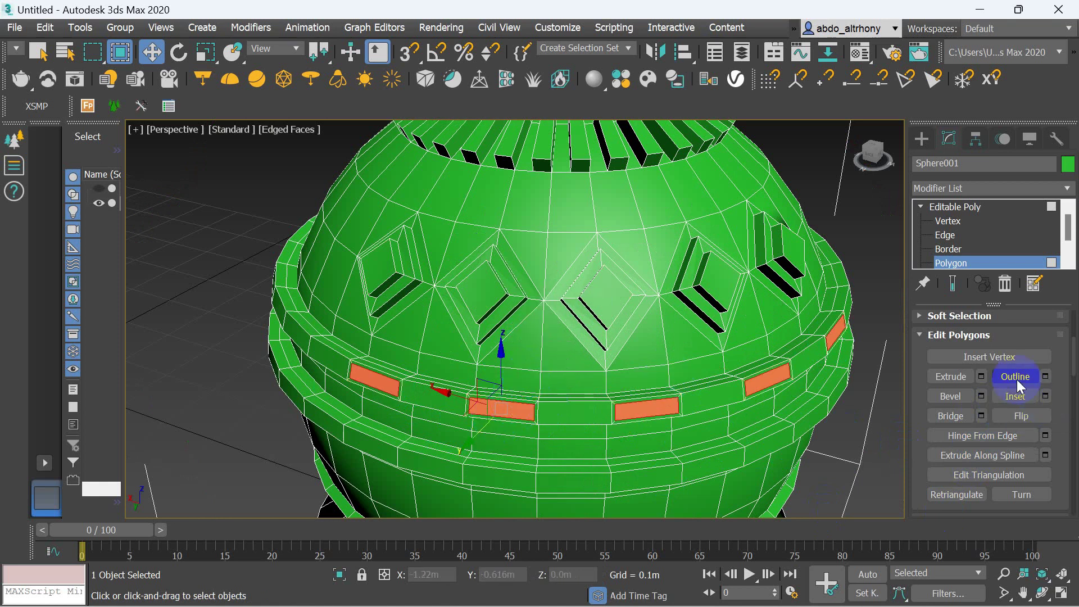
{"action": "left_click", "coordinate": [983, 375]}
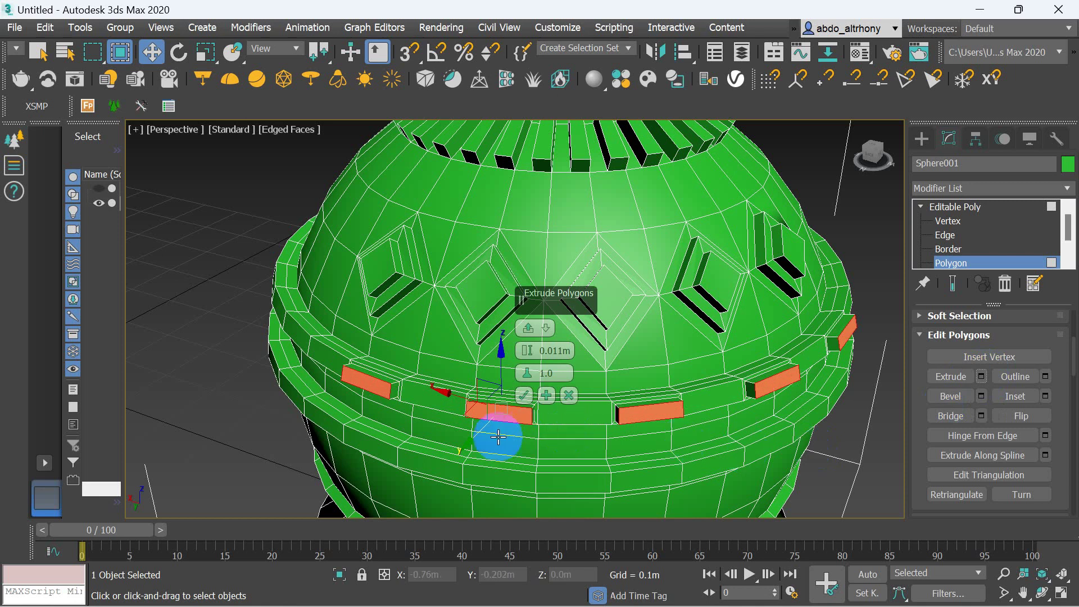
{"action": "left_click", "coordinate": [524, 395]}
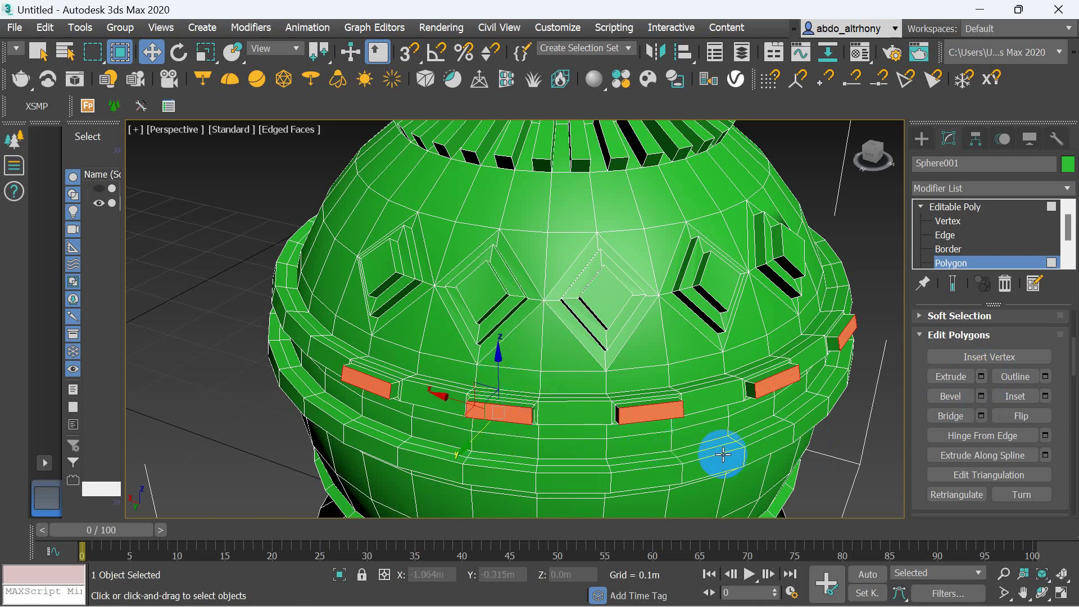
{"action": "scroll", "coordinate": [723, 453], "scroll_direction": "down", "scroll_amount": 3}
{"action": "scroll", "coordinate": [728, 429], "scroll_direction": "down", "scroll_amount": 1}
Insert a new vertex at the centre of the middle diamond face.
{"action": "left_click", "coordinate": [730, 421]}
{"action": "scroll", "coordinate": [730, 419], "scroll_direction": "up", "scroll_amount": 1}
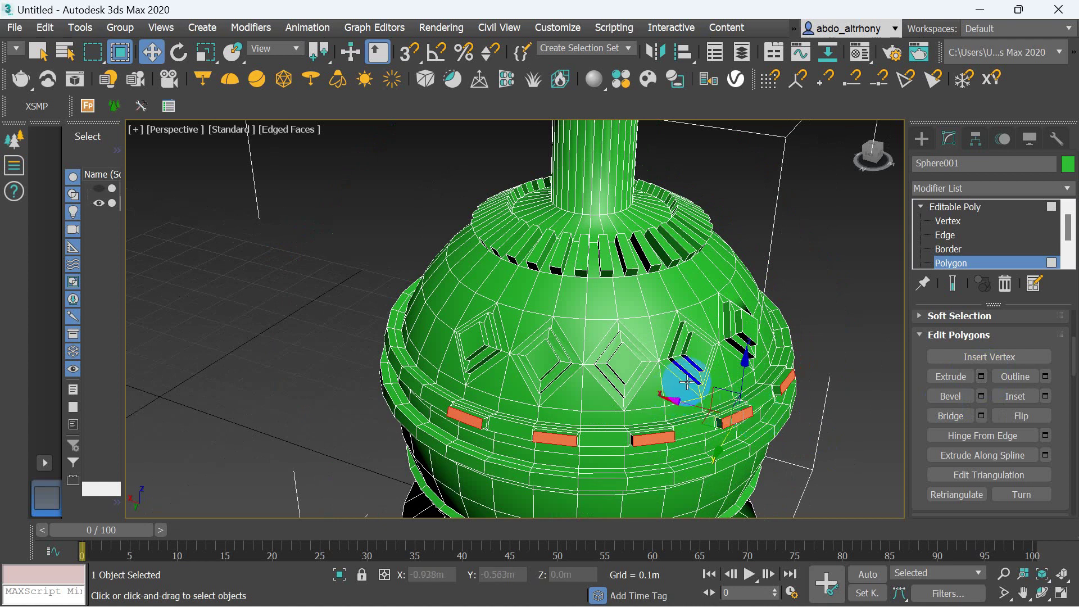
{"action": "scroll", "coordinate": [706, 365], "scroll_direction": "up", "scroll_amount": 2}
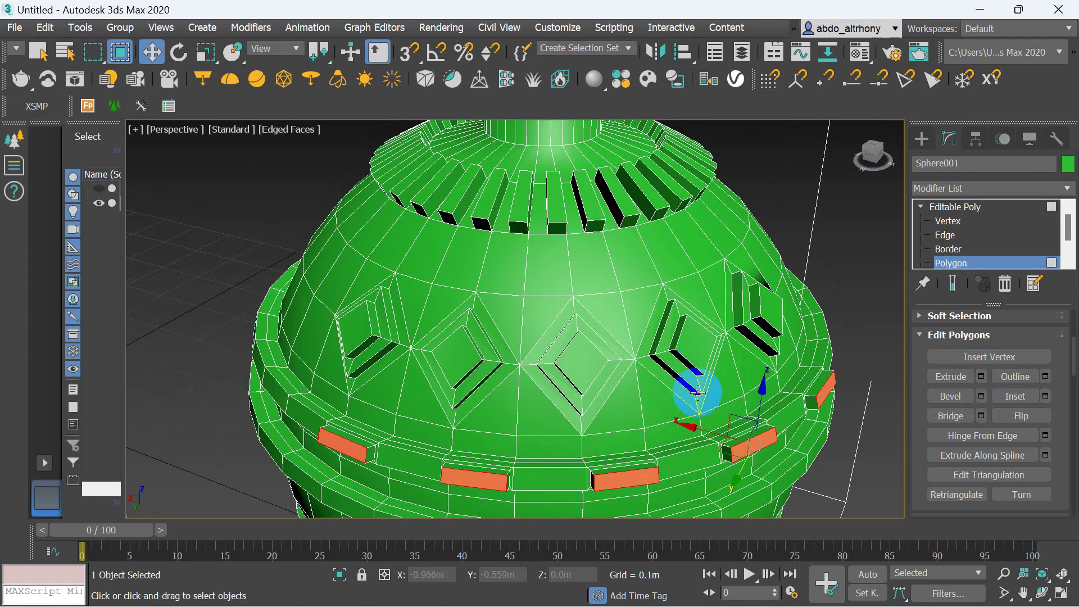
{"action": "left_click", "coordinate": [1023, 360]}
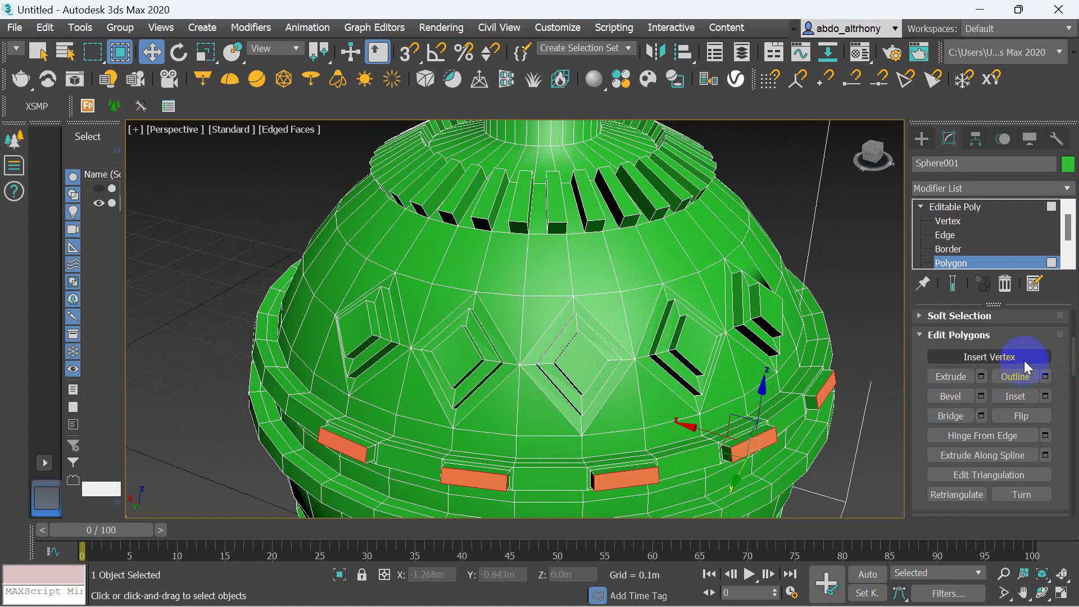
{"action": "left_click", "coordinate": [611, 365]}
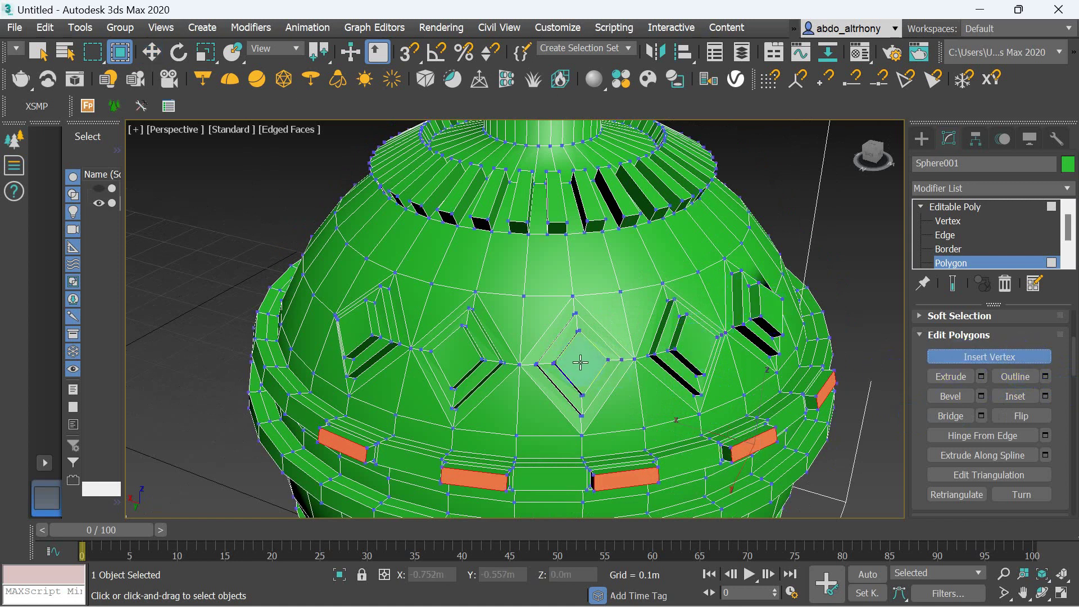
{"action": "left_click", "coordinate": [692, 365]}
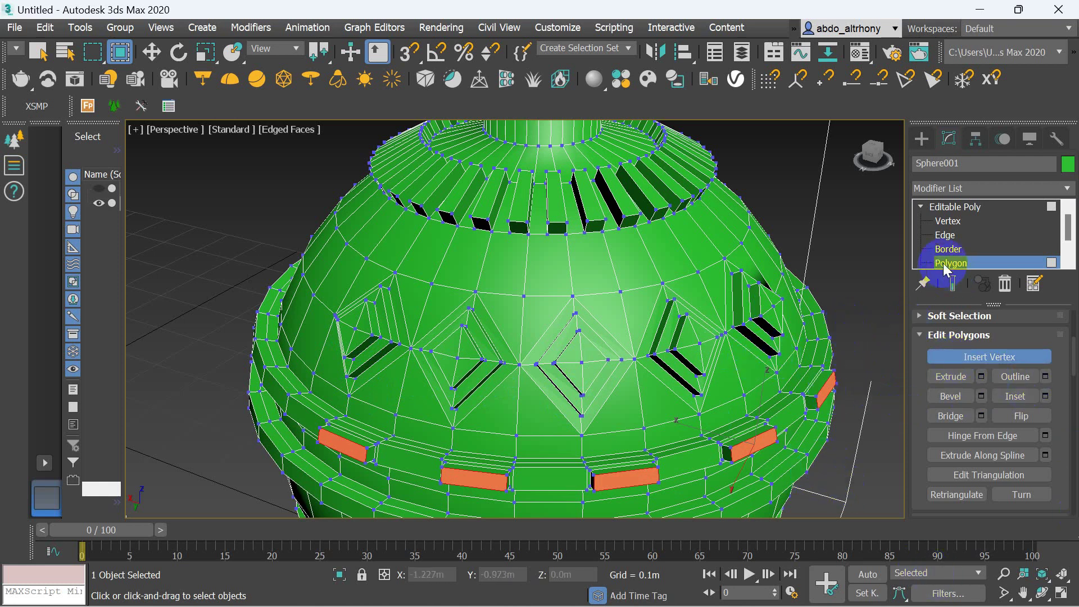
At Vertex level, select a vertex and move it left with the Move tool.
{"action": "left_click", "coordinate": [950, 221]}
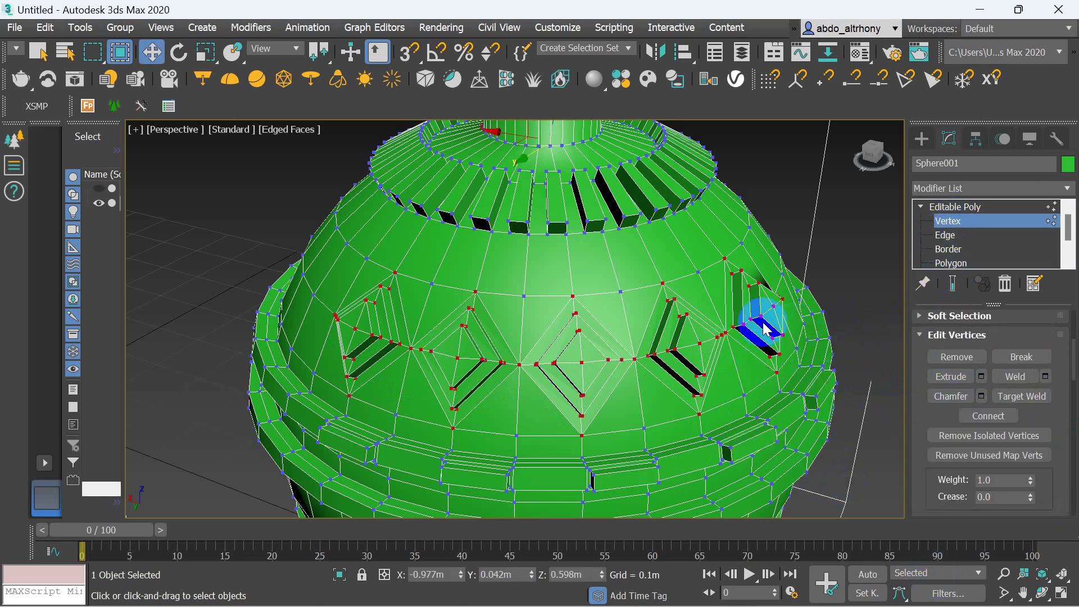
{"action": "key", "text": "w"}
{"action": "left_click", "coordinate": [776, 307]}
{"action": "left_click_drag", "start_coordinate": [775, 306], "coordinate": [604, 368]}
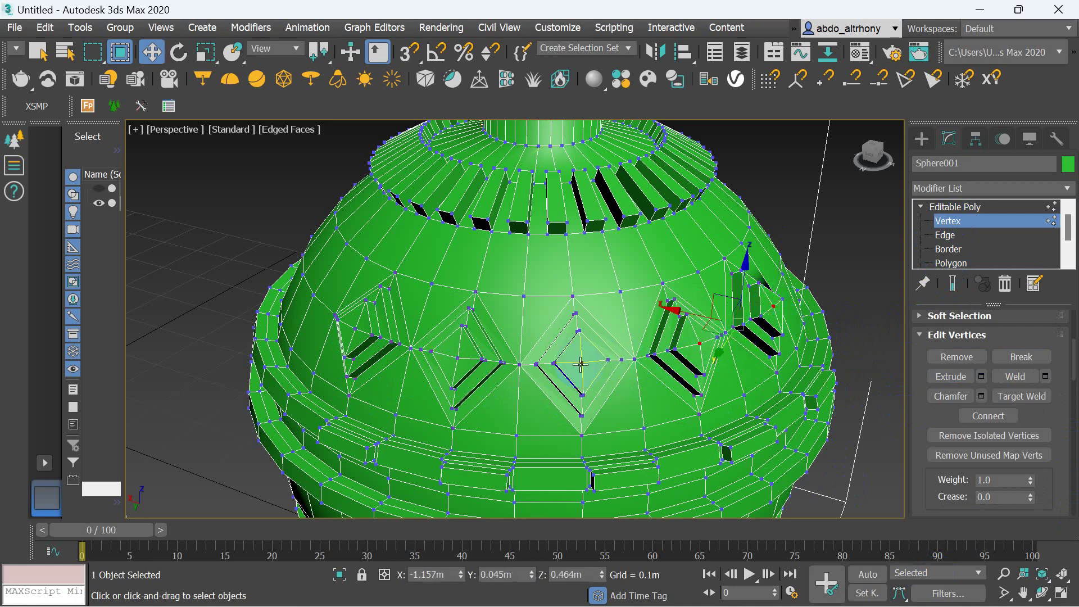
{"action": "left_click_drag", "start_coordinate": [488, 373], "coordinate": [462, 377]}
Add two more vertices and extrude them into spikes 0.014m high with 0.019m base.
{"action": "left_click", "coordinate": [457, 358], "text": "ctrl"}
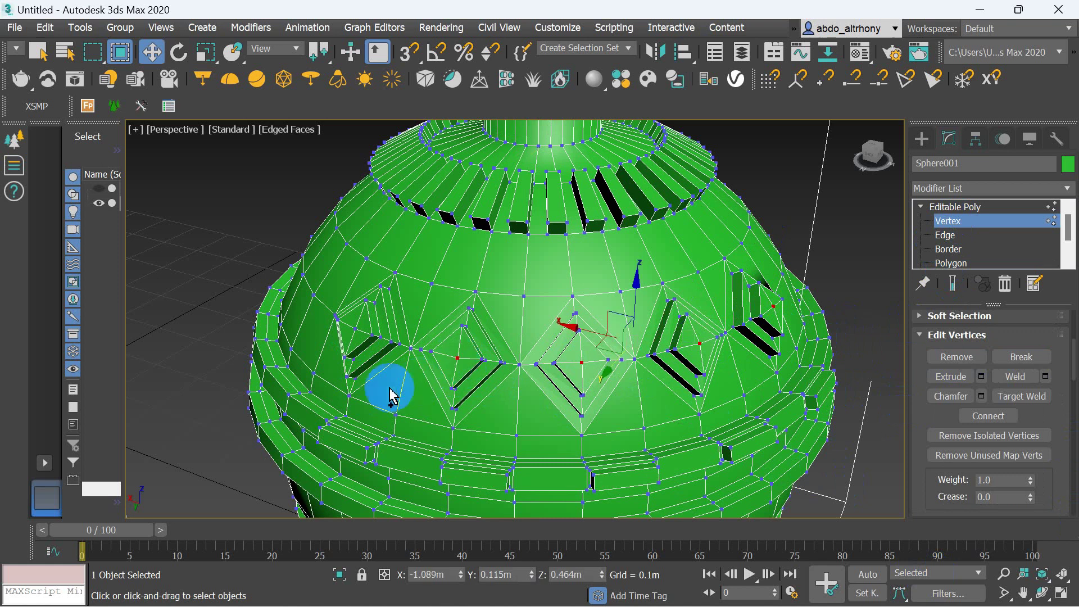
{"action": "left_click", "coordinate": [355, 332], "text": "ctrl"}
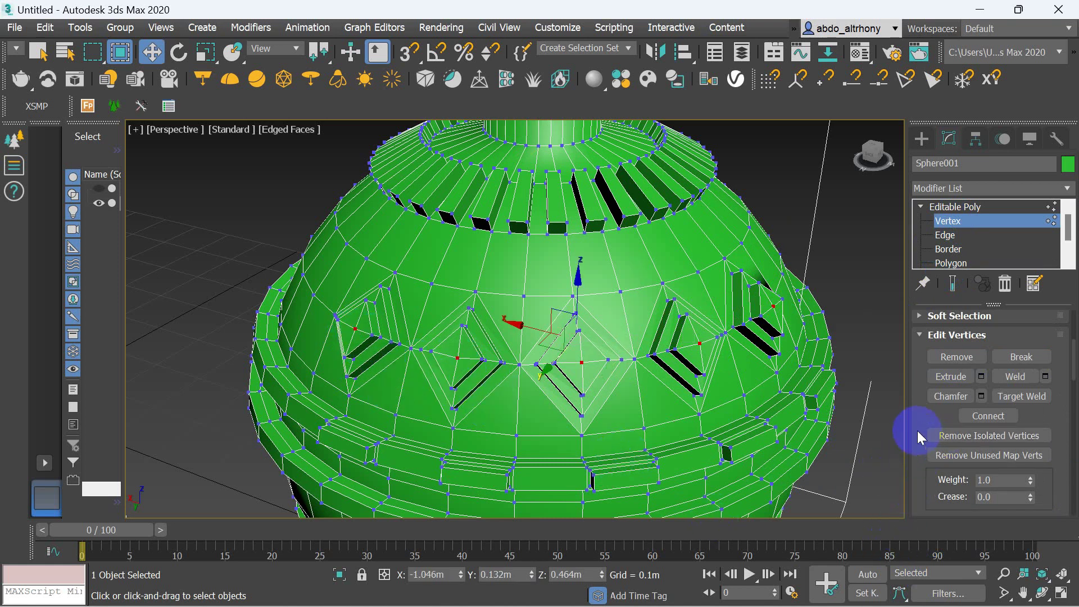
{"action": "left_click", "coordinate": [982, 377]}
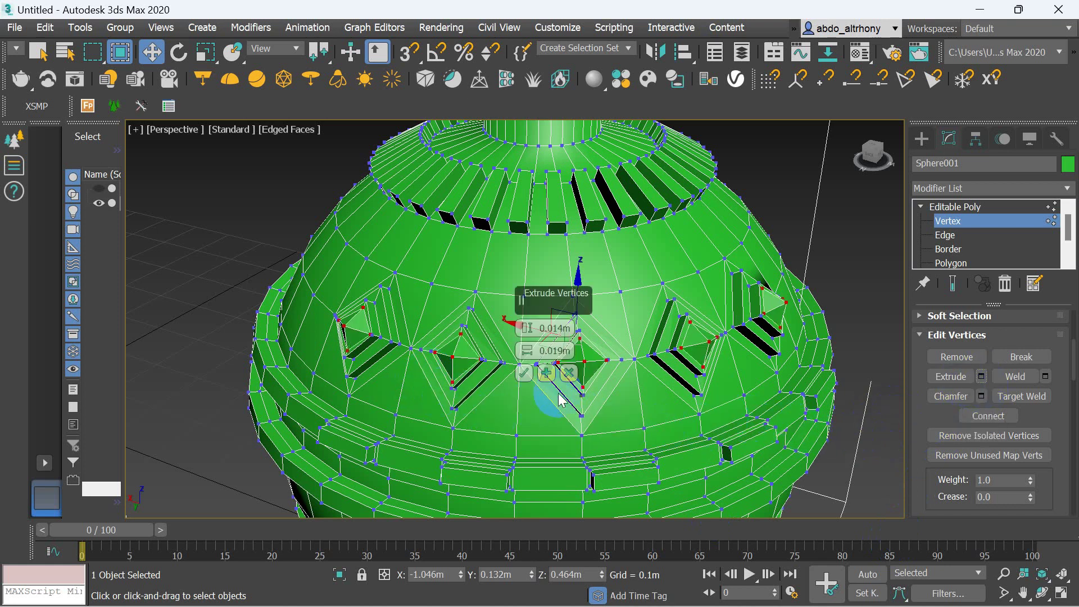
{"action": "left_click", "coordinate": [524, 372]}
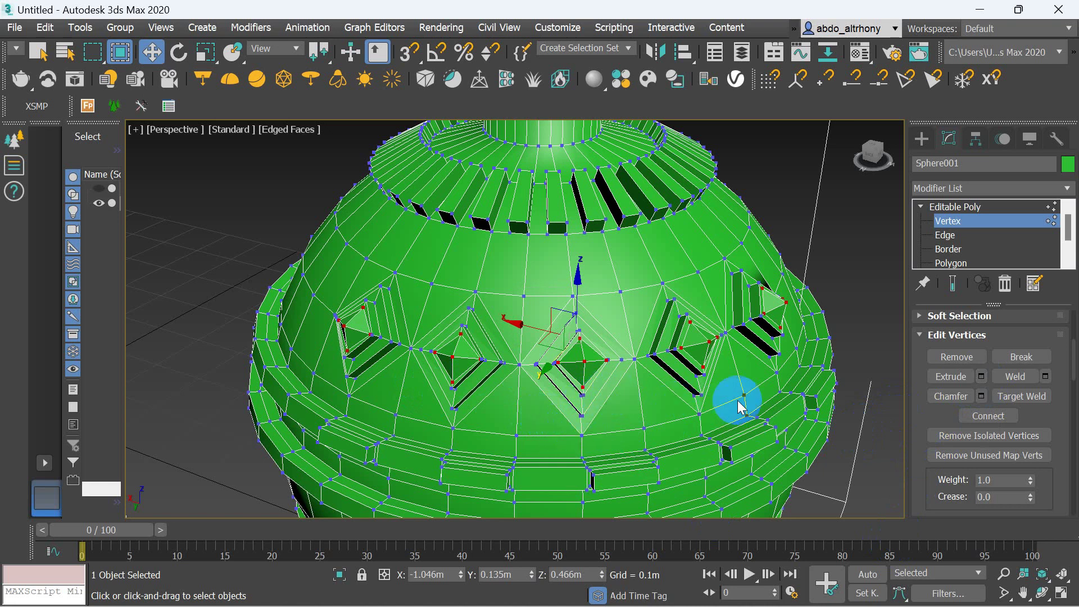
{"action": "scroll", "coordinate": [739, 391], "scroll_direction": "down", "scroll_amount": 2}
{"action": "scroll", "coordinate": [752, 402], "scroll_direction": "down", "scroll_amount": 2}
{"action": "scroll", "coordinate": [752, 402], "scroll_direction": "up", "scroll_amount": 2}
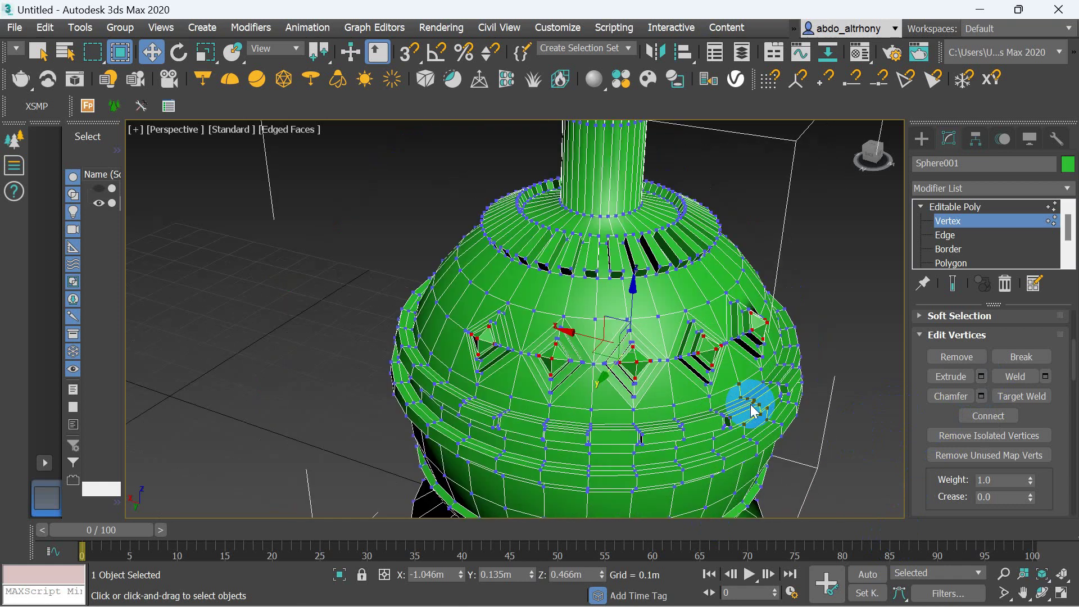
{"action": "scroll", "coordinate": [753, 409], "scroll_direction": "down", "scroll_amount": 2}
{"action": "scroll", "coordinate": [731, 438], "scroll_direction": "up", "scroll_amount": 3}
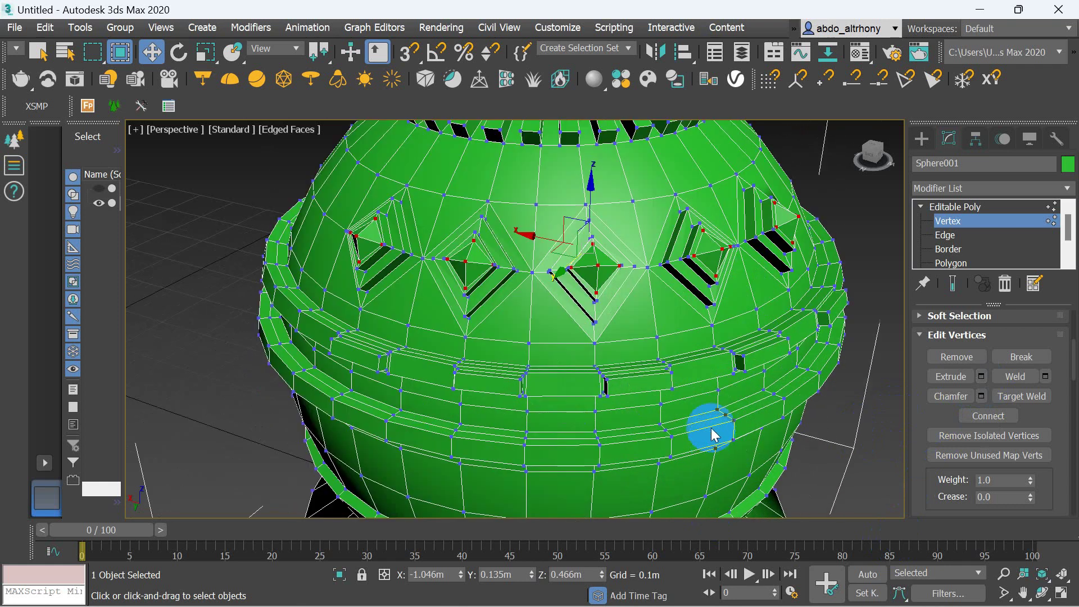
{"action": "scroll", "coordinate": [635, 388], "scroll_direction": "up", "scroll_amount": 2}
{"action": "scroll", "coordinate": [624, 368], "scroll_direction": "down", "scroll_amount": 2}
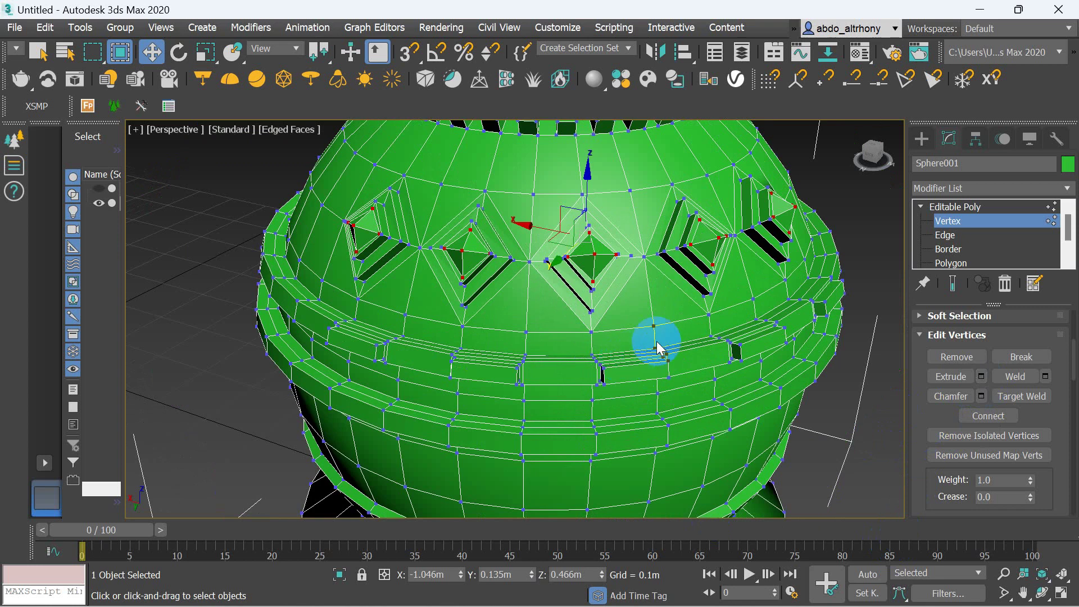
{"action": "left_click", "coordinate": [976, 360]}
{"action": "left_click", "coordinate": [804, 219]}
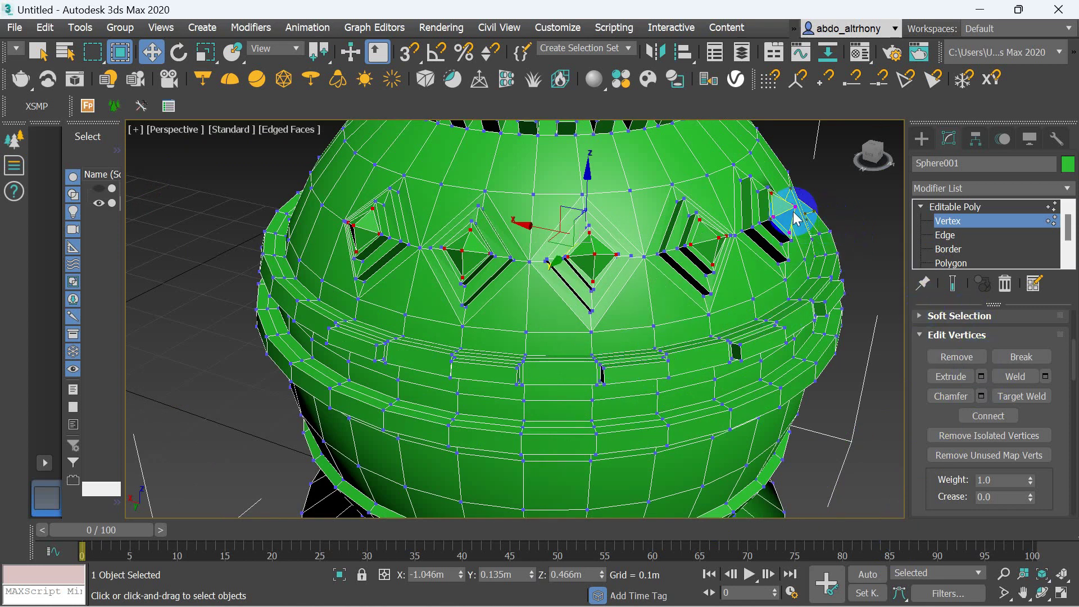
{"action": "left_click", "coordinate": [718, 250]}
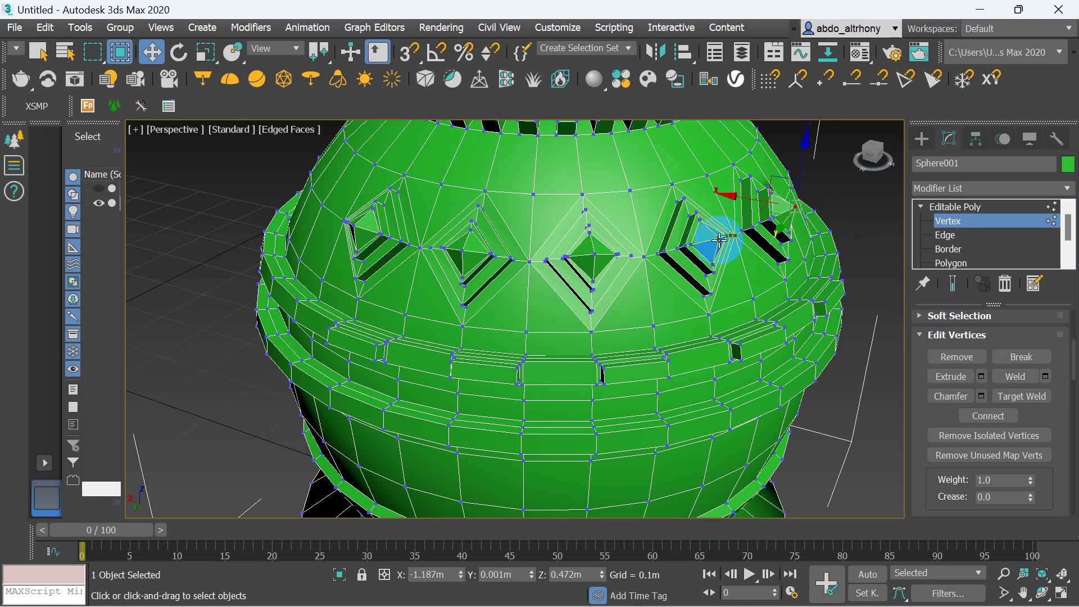
{"action": "left_click", "coordinate": [592, 255], "text": "ctrl"}
{"action": "left_click", "coordinate": [461, 248], "text": "ctrl"}
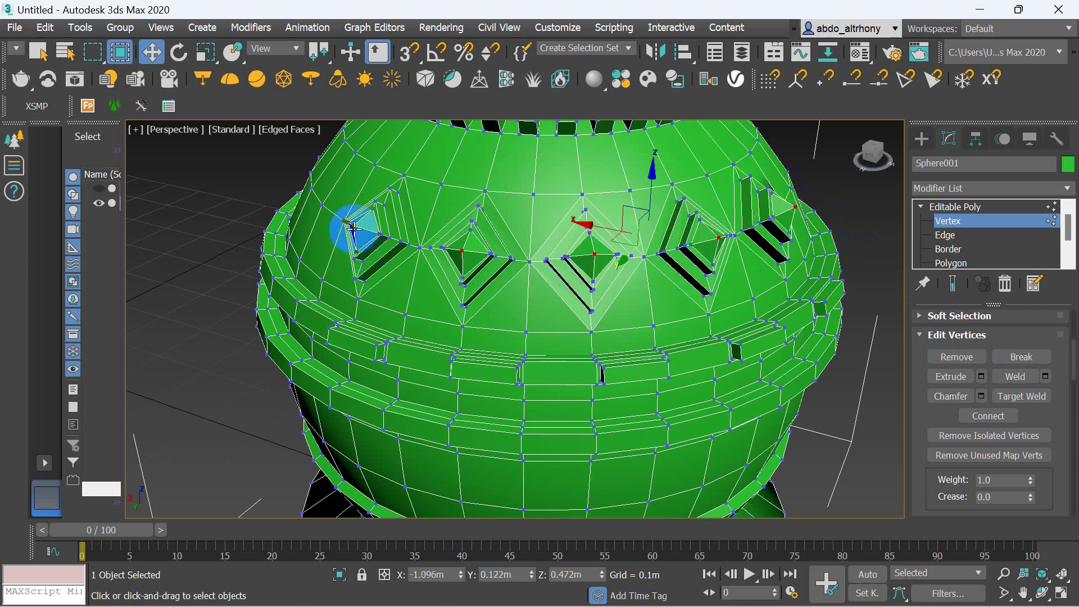
{"action": "left_click", "coordinate": [435, 263], "text": "ctrl"}
{"action": "left_click", "coordinate": [981, 377]}
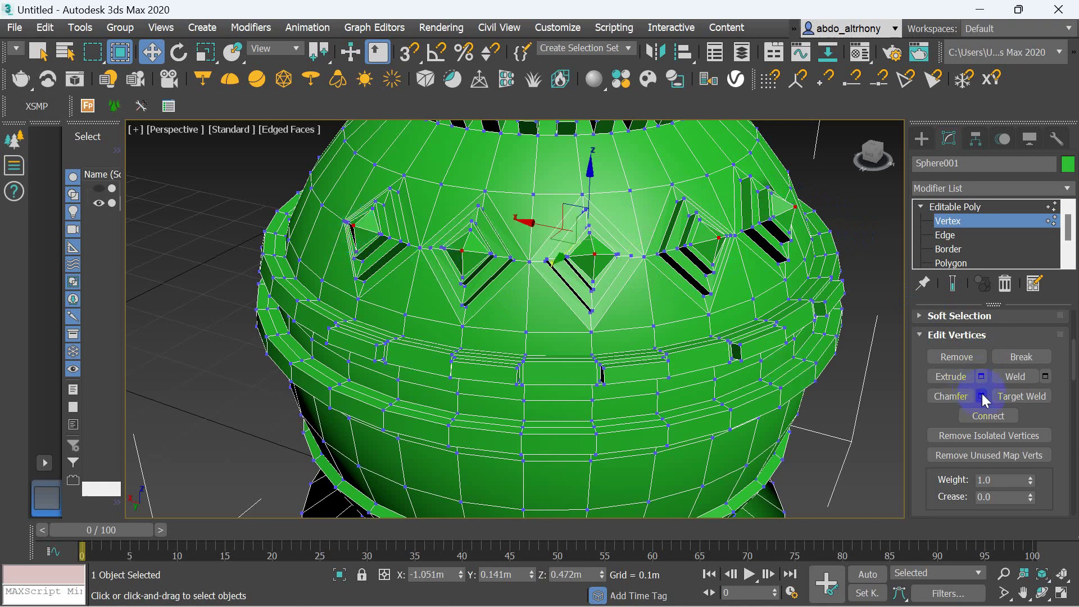
{"action": "left_click", "coordinate": [981, 396]}
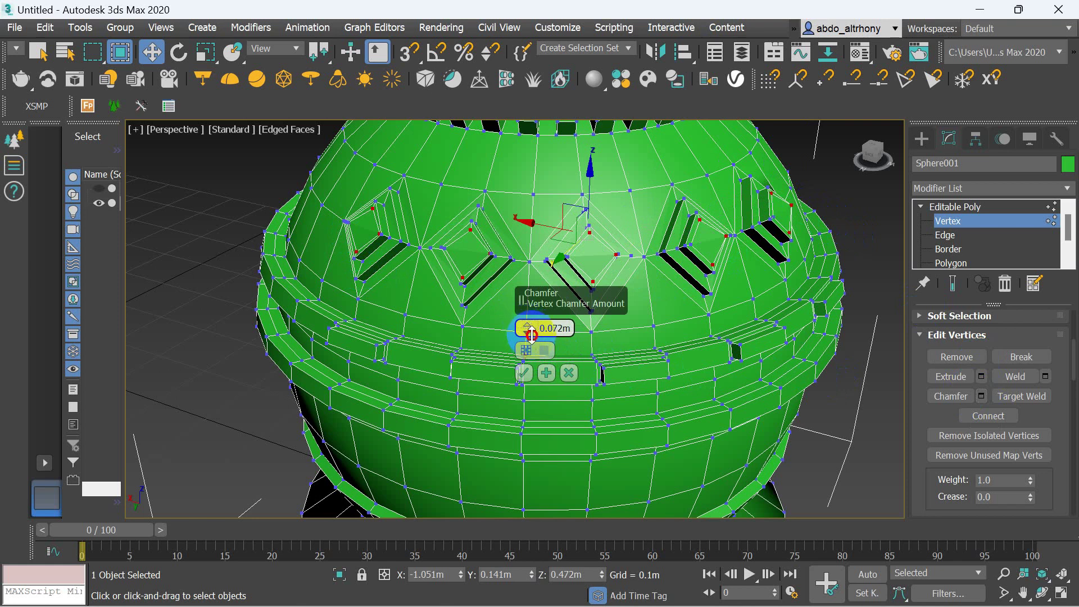
{"action": "left_click_drag", "start_coordinate": [532, 339], "coordinate": [538, 343]}
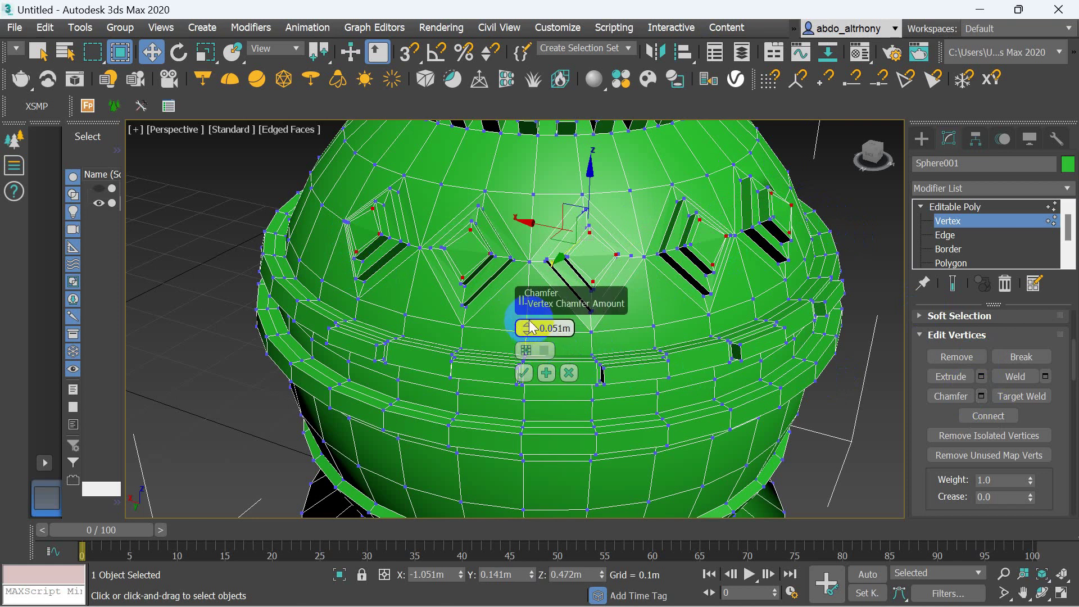
{"action": "left_click", "coordinate": [569, 373]}
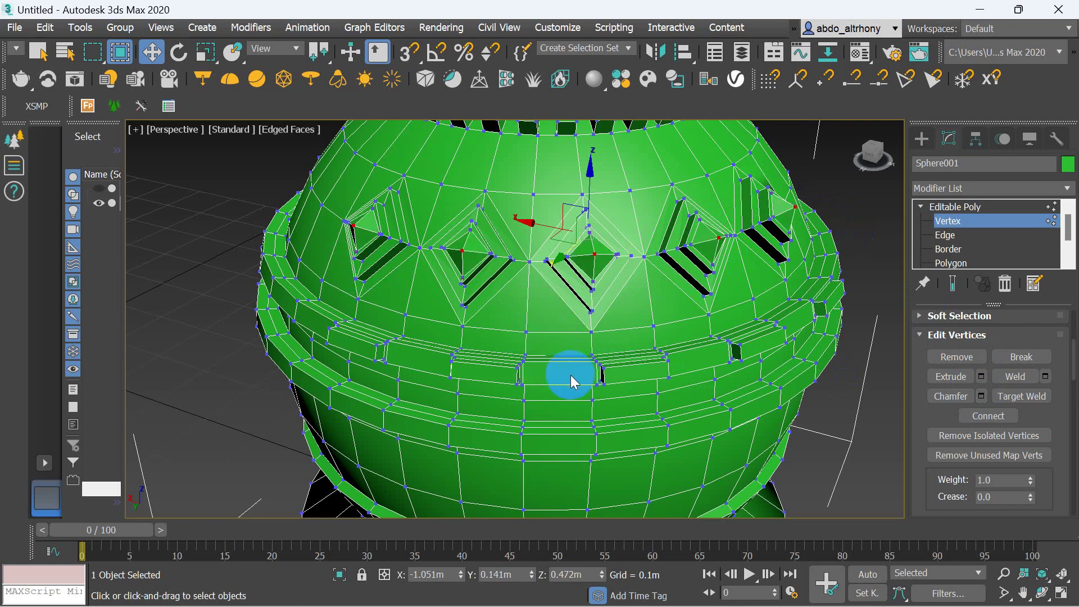
{"action": "left_click", "coordinate": [881, 456]}
{"action": "scroll", "coordinate": [779, 438], "scroll_direction": "down", "scroll_amount": 3}
{"action": "scroll", "coordinate": [778, 438], "scroll_direction": "up", "scroll_amount": 2}
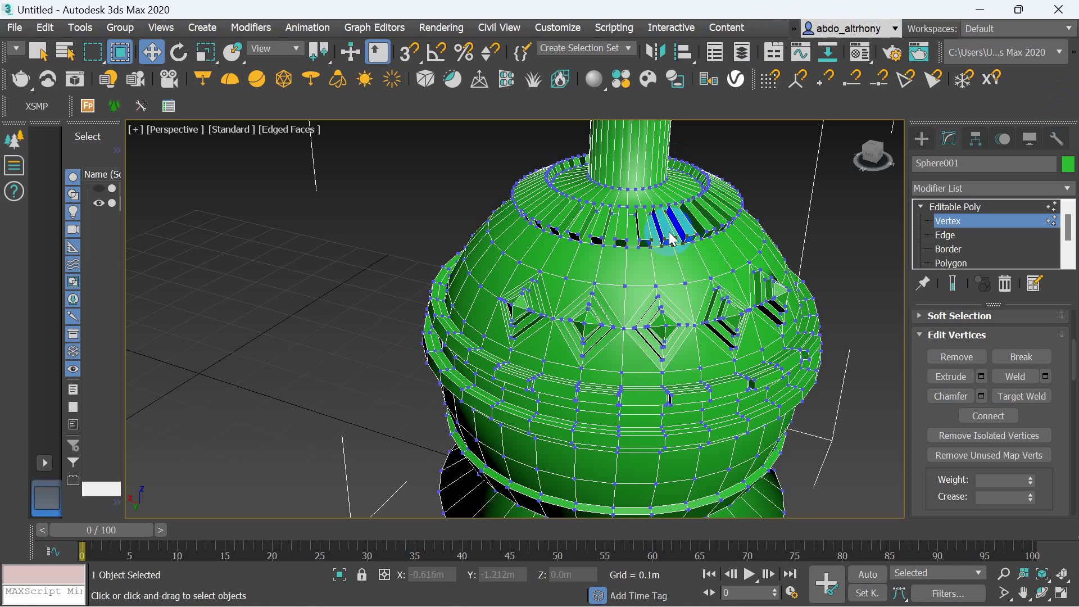
{"action": "scroll", "coordinate": [673, 210], "scroll_direction": "down", "scroll_amount": 3}
{"action": "scroll", "coordinate": [663, 169], "scroll_direction": "up", "scroll_amount": 4}
{"action": "scroll", "coordinate": [661, 163], "scroll_direction": "down", "scroll_amount": 4}
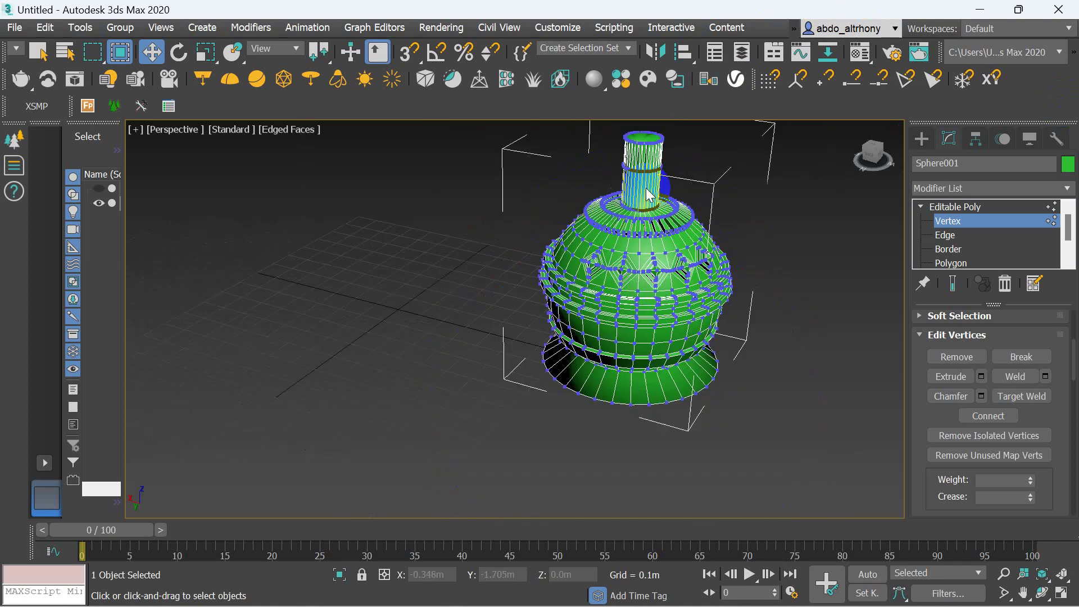
{"action": "scroll", "coordinate": [656, 156], "scroll_direction": "up", "scroll_amount": 5}
{"action": "scroll", "coordinate": [647, 152], "scroll_direction": "down", "scroll_amount": 2}
{"action": "scroll", "coordinate": [619, 208], "scroll_direction": "down", "scroll_amount": 3}
{"action": "scroll", "coordinate": [622, 164], "scroll_direction": "up", "scroll_amount": 3}
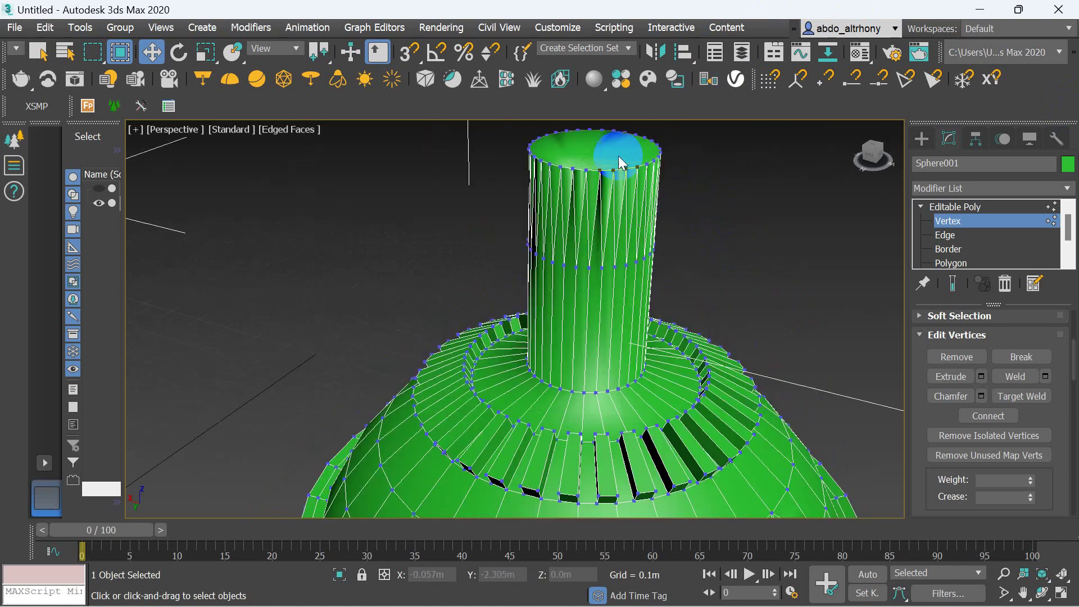
{"action": "scroll", "coordinate": [619, 159], "scroll_direction": "up", "scroll_amount": 2}
{"action": "scroll", "coordinate": [619, 160], "scroll_direction": "up", "scroll_amount": 1}
{"action": "scroll", "coordinate": [613, 326], "scroll_direction": "down", "scroll_amount": 2}
{"action": "scroll", "coordinate": [613, 371], "scroll_direction": "down", "scroll_amount": 2}
{"action": "scroll", "coordinate": [610, 399], "scroll_direction": "up", "scroll_amount": 2}
{"action": "scroll", "coordinate": [582, 365], "scroll_direction": "down", "scroll_amount": 2}
{"action": "scroll", "coordinate": [599, 388], "scroll_direction": "down", "scroll_amount": 1}
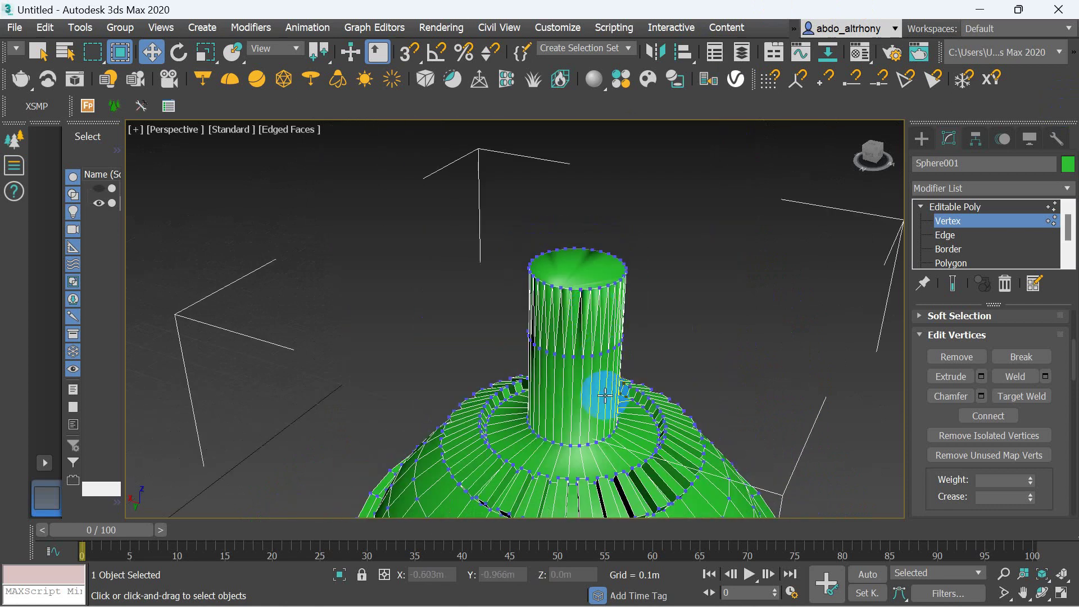
{"action": "scroll", "coordinate": [590, 341], "scroll_direction": "up", "scroll_amount": 2}
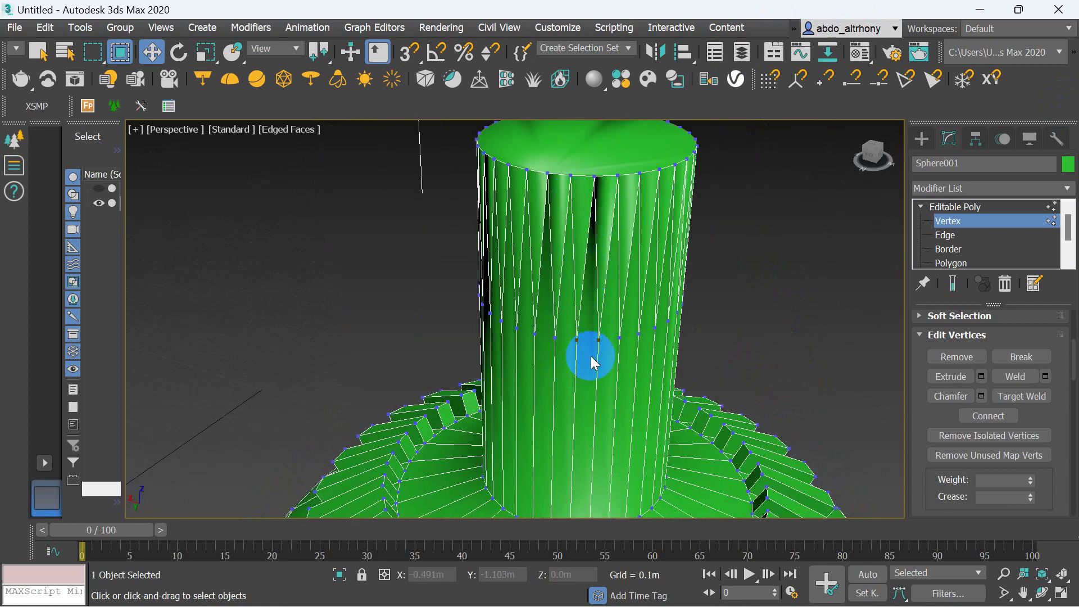
{"action": "scroll", "coordinate": [585, 354], "scroll_direction": "up", "scroll_amount": 2}
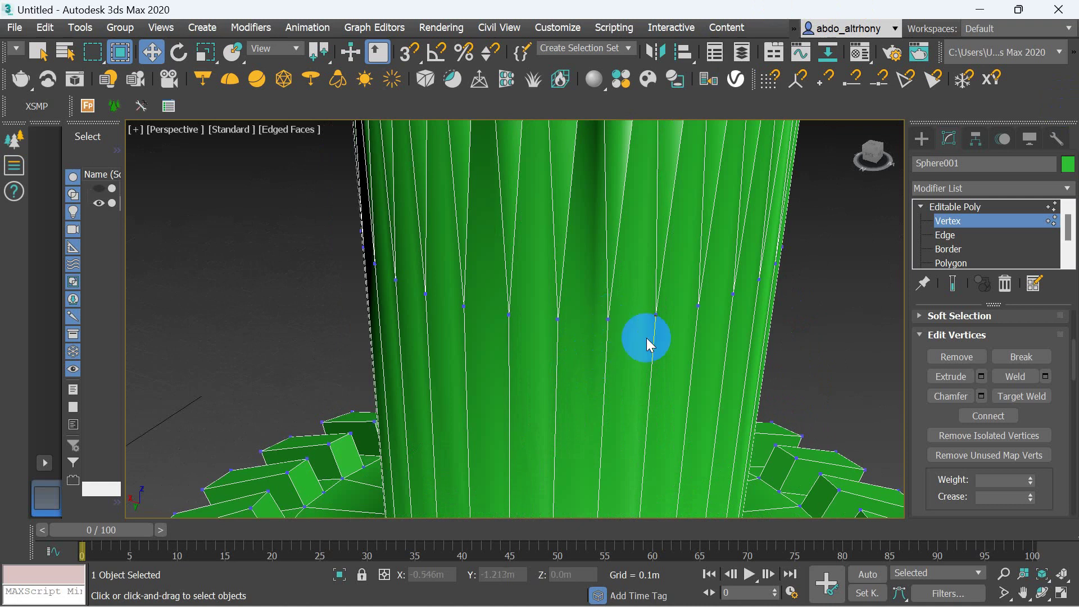
{"action": "scroll", "coordinate": [631, 332], "scroll_direction": "down", "scroll_amount": 2}
{"action": "scroll", "coordinate": [632, 360], "scroll_direction": "down", "scroll_amount": 2}
{"action": "scroll", "coordinate": [636, 405], "scroll_direction": "up", "scroll_amount": 1}
{"action": "left_click", "coordinate": [630, 465]}
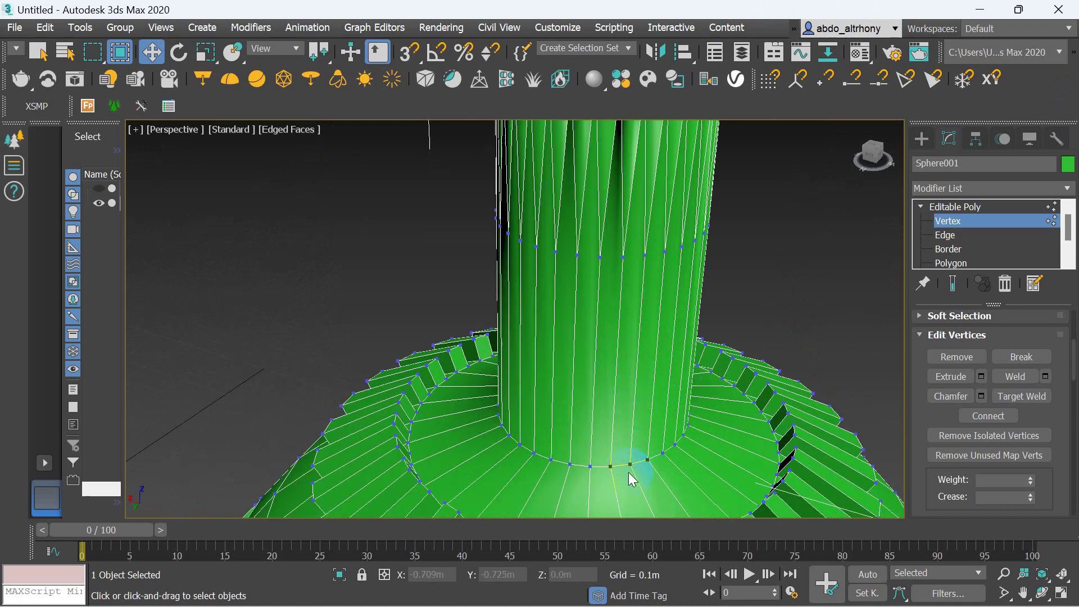
{"action": "scroll", "coordinate": [579, 458], "scroll_direction": "down", "scroll_amount": 2}
{"action": "scroll", "coordinate": [585, 416], "scroll_direction": "up", "scroll_amount": 2}
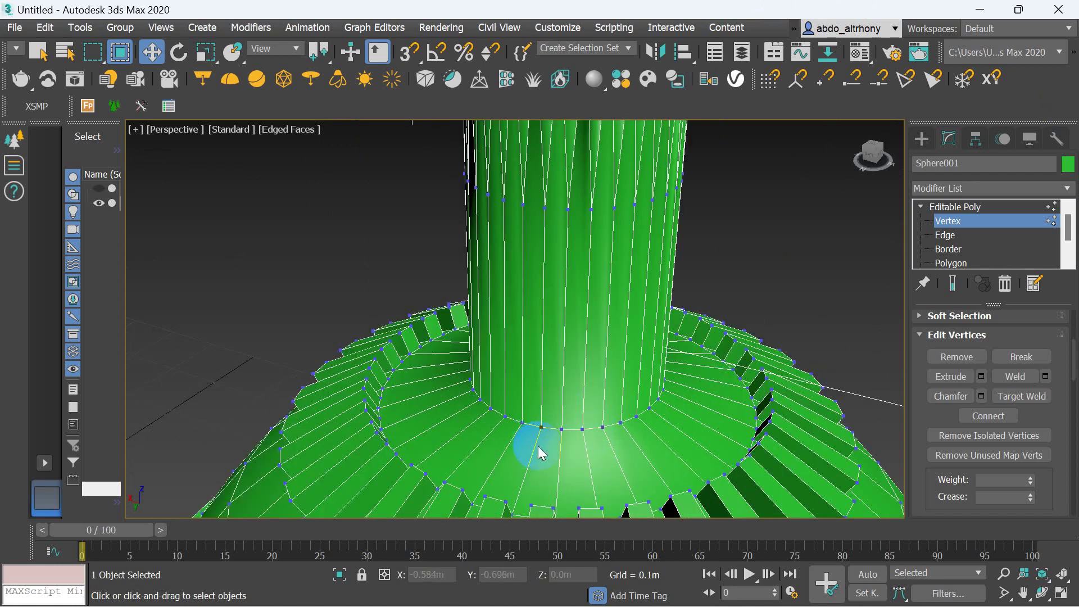
Select the full edge loop around the base of the neck cylinder.
{"action": "left_click", "coordinate": [947, 237]}
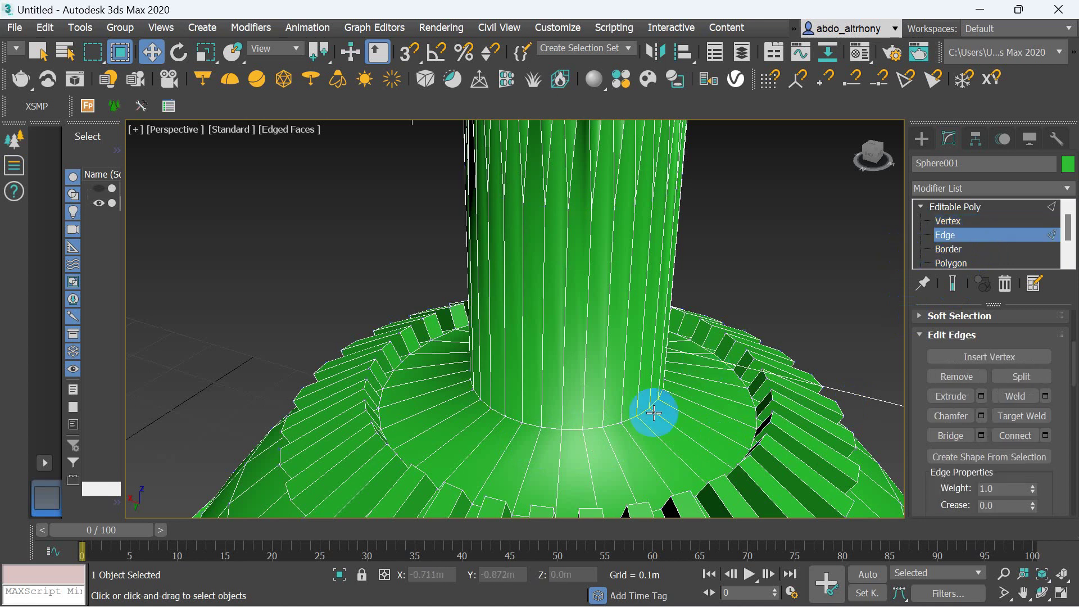
{"action": "left_click", "coordinate": [598, 429]}
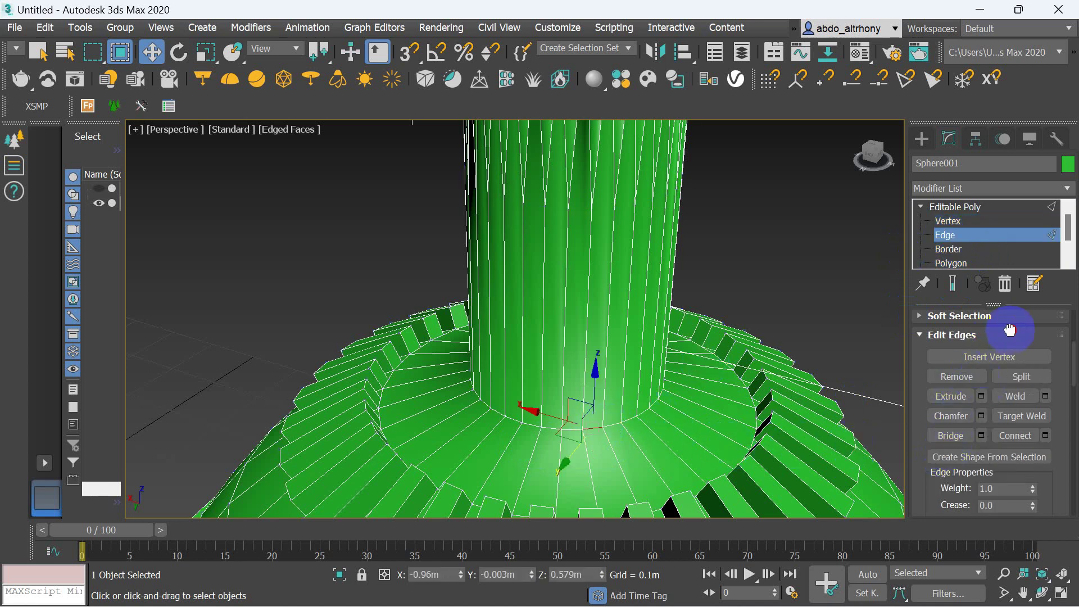
{"action": "scroll", "coordinate": [1018, 394], "scroll_direction": "up", "scroll_amount": 2}
{"action": "scroll", "coordinate": [990, 450], "scroll_direction": "up", "scroll_amount": 2}
{"action": "scroll", "coordinate": [1001, 427], "scroll_direction": "up", "scroll_amount": 1}
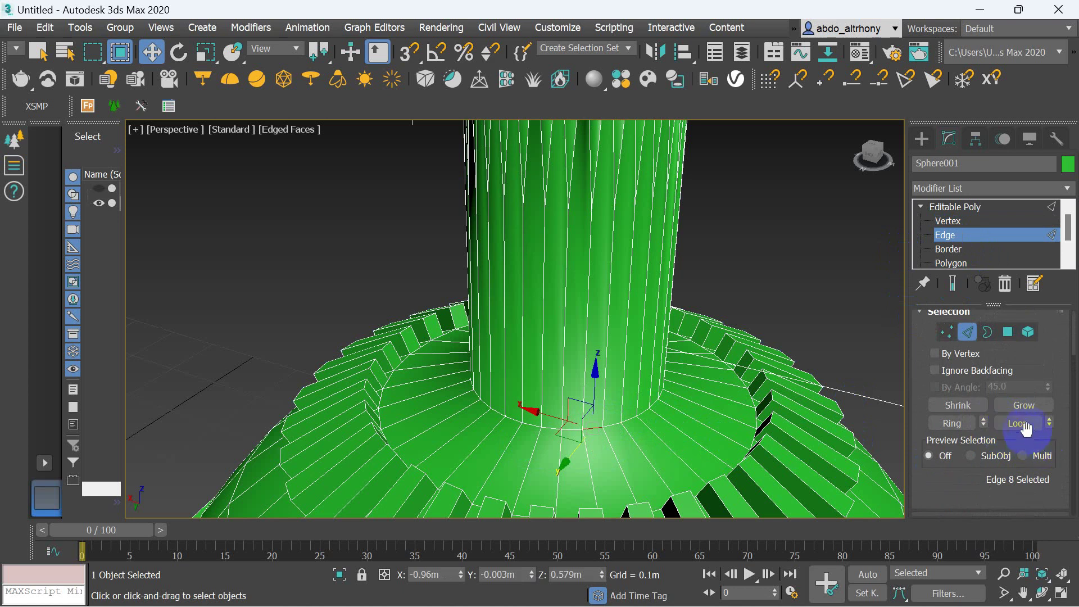
{"action": "left_click", "coordinate": [1019, 423]}
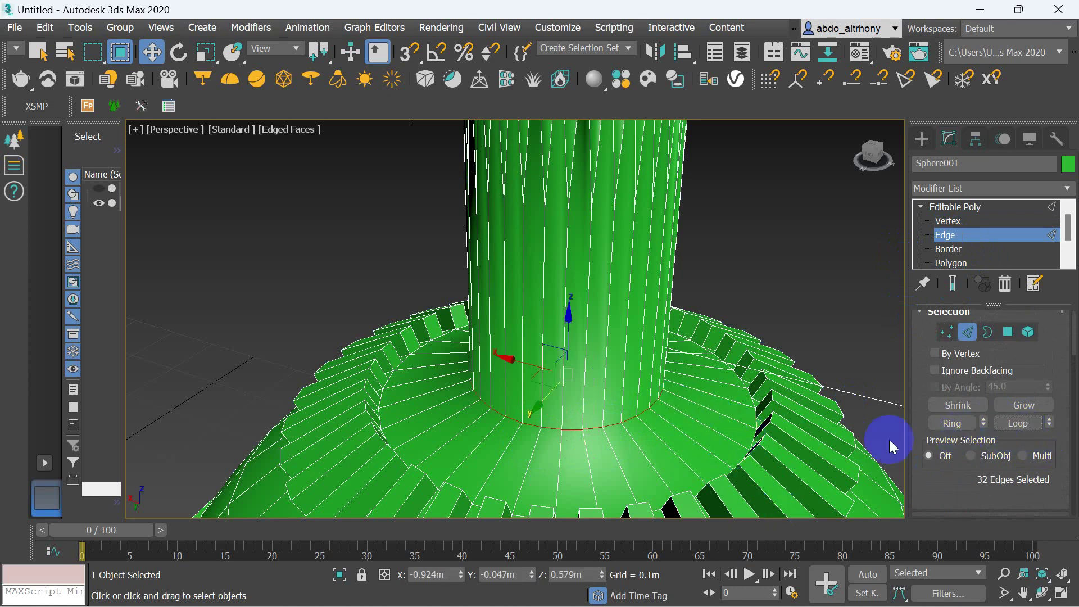
Split the mesh along that loop, lift the neck up along Z, and pick a hole-rim edge.
{"action": "scroll", "coordinate": [944, 436], "scroll_direction": "down", "scroll_amount": 2}
{"action": "scroll", "coordinate": [1001, 444], "scroll_direction": "down", "scroll_amount": 2}
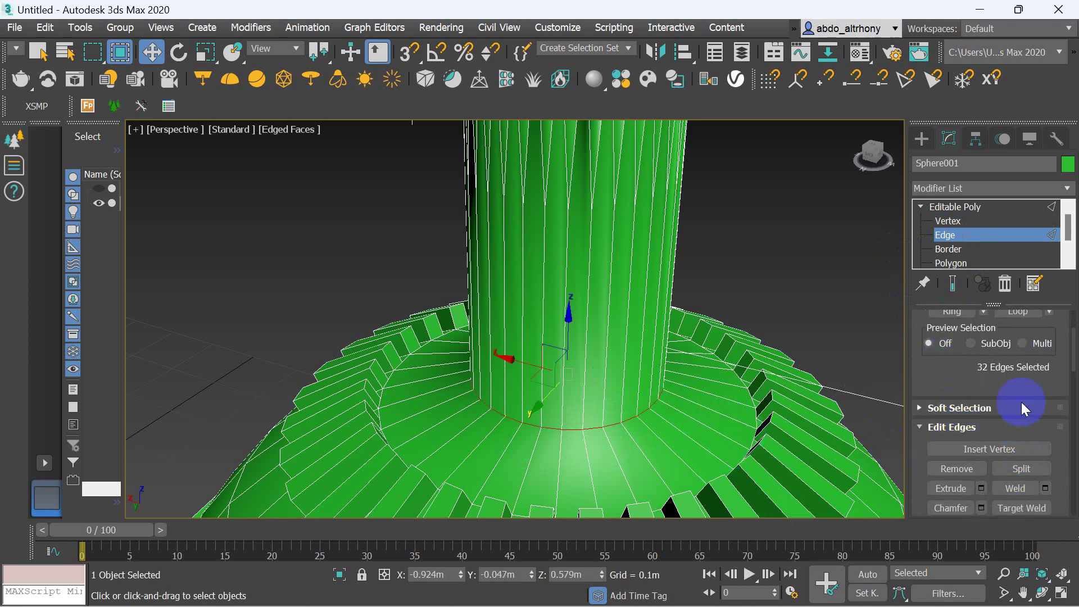
{"action": "scroll", "coordinate": [1025, 409], "scroll_direction": "down", "scroll_amount": 1}
{"action": "left_click", "coordinate": [1023, 434]}
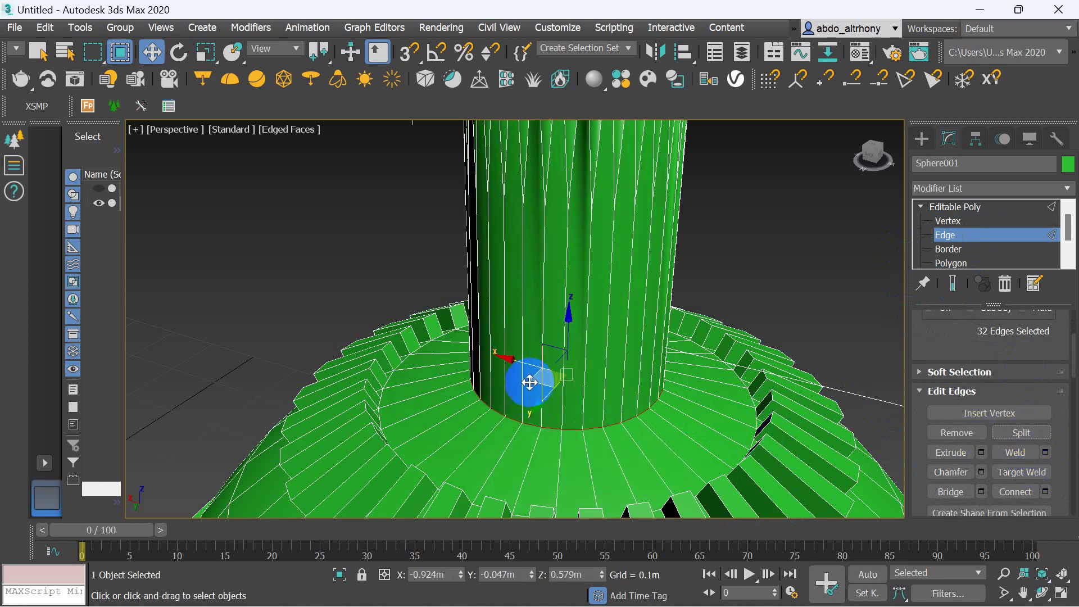
{"action": "left_click_drag", "start_coordinate": [567, 328], "coordinate": [577, 212]}
{"action": "left_click", "coordinate": [642, 405], "text": "ctrl"}
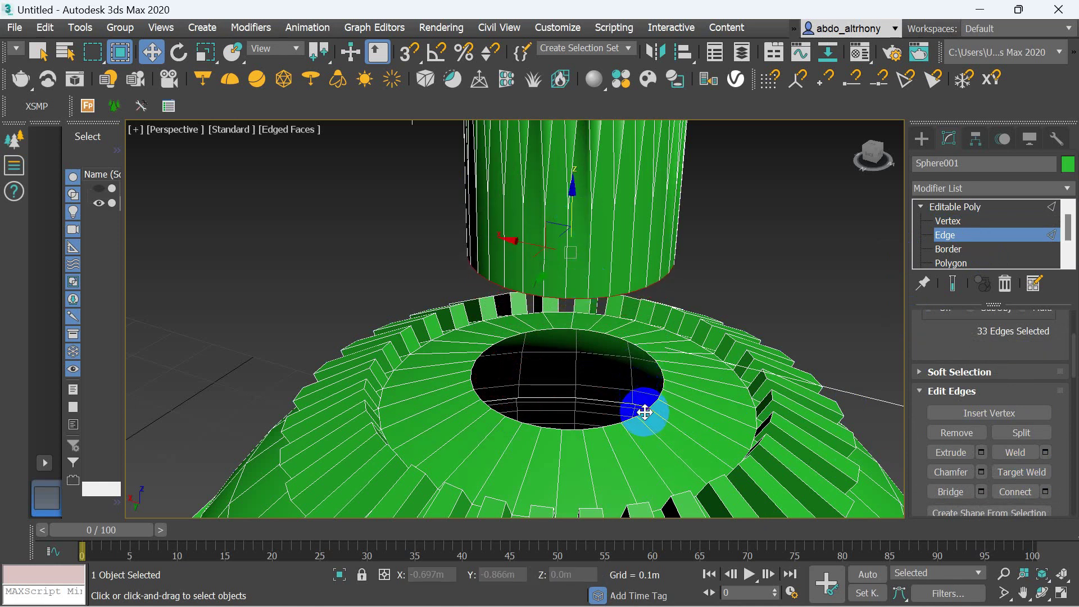
{"action": "left_click", "coordinate": [656, 400]}
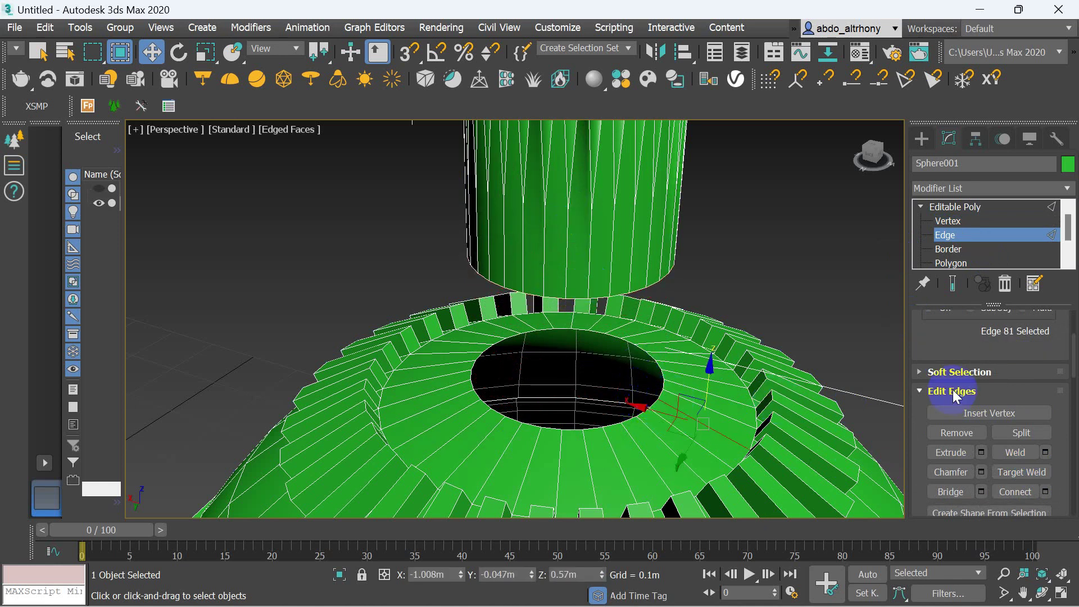
Bridge the neck's bottom border to the hole's border with Bridge Borders.
{"action": "left_click", "coordinate": [949, 249]}
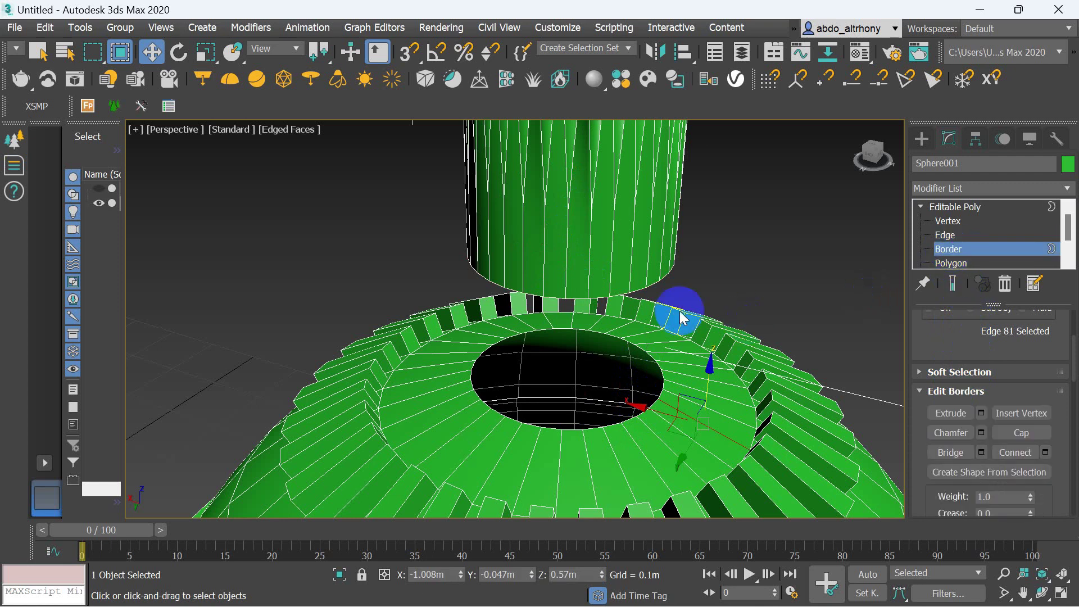
{"action": "left_click", "coordinate": [630, 294]}
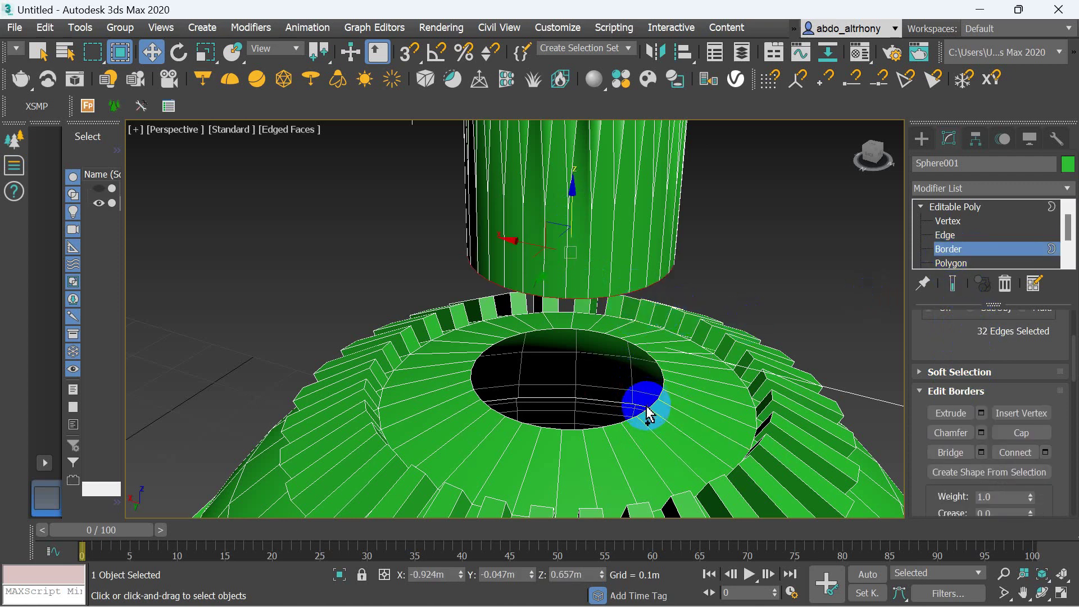
{"action": "left_click", "coordinate": [650, 415], "text": "ctrl"}
{"action": "left_click_drag", "start_coordinate": [1011, 394], "coordinate": [1010, 369]}
{"action": "left_click", "coordinate": [968, 434]}
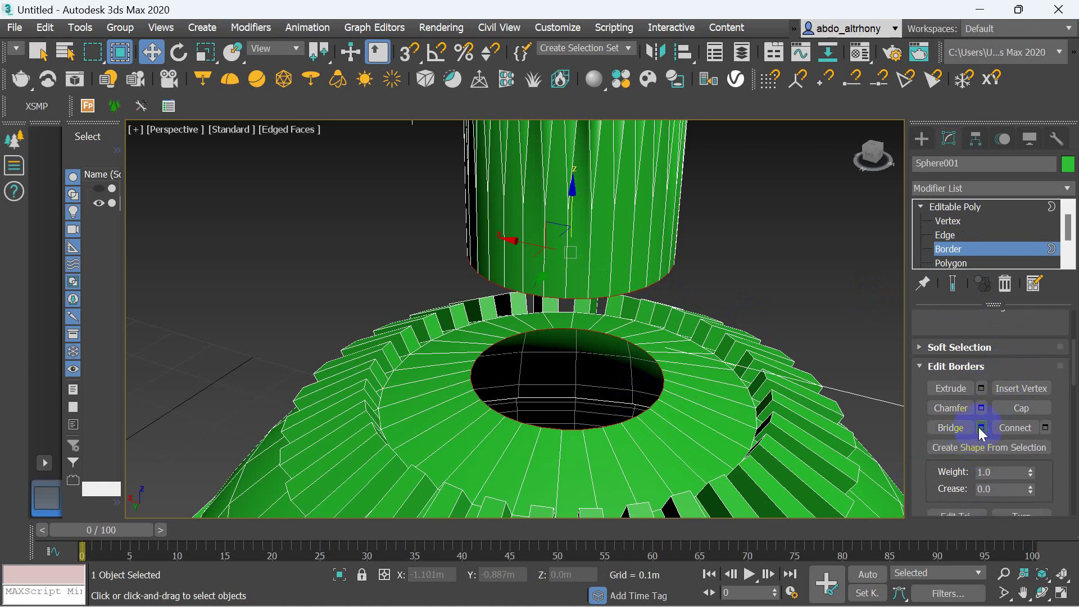
{"action": "left_click", "coordinate": [981, 429]}
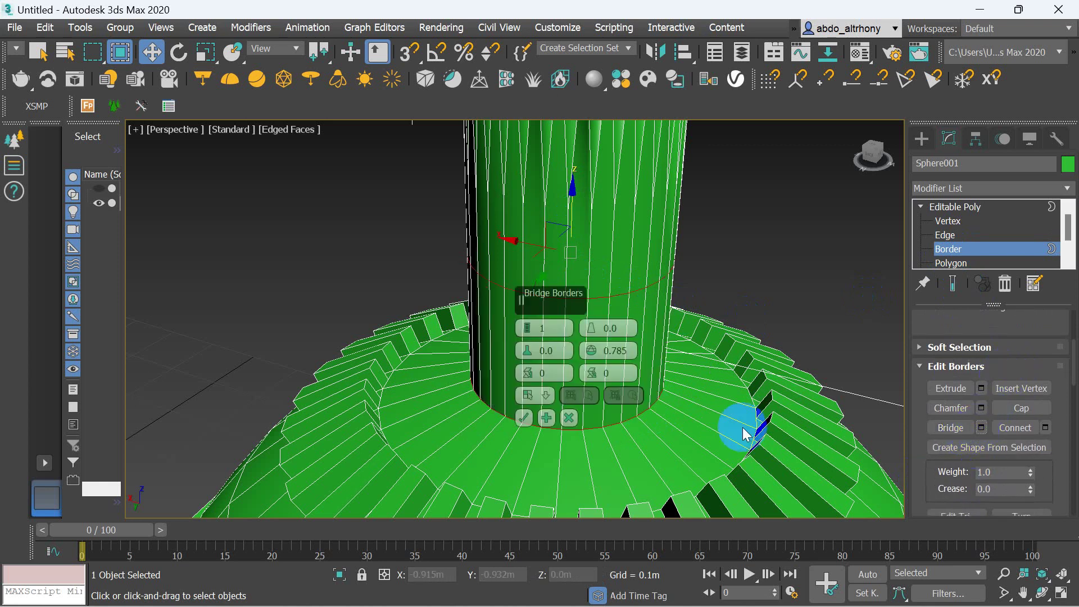
{"action": "left_click", "coordinate": [524, 420]}
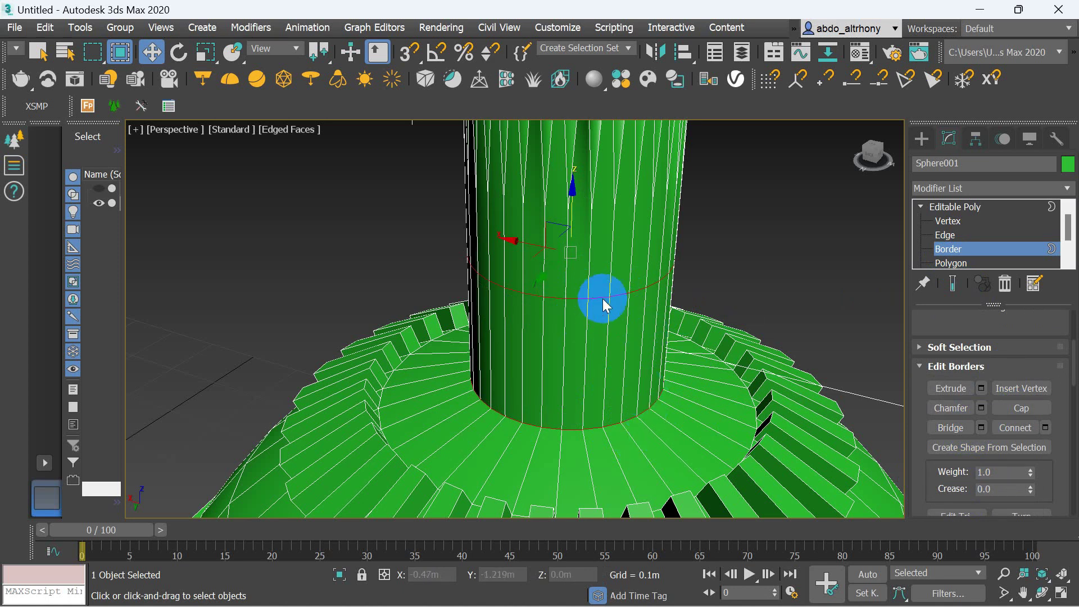
At Vertex level, select the ring of vertices around the cylinder.
{"action": "scroll", "coordinate": [585, 309], "scroll_direction": "down", "scroll_amount": 2}
{"action": "scroll", "coordinate": [569, 339], "scroll_direction": "down", "scroll_amount": 3}
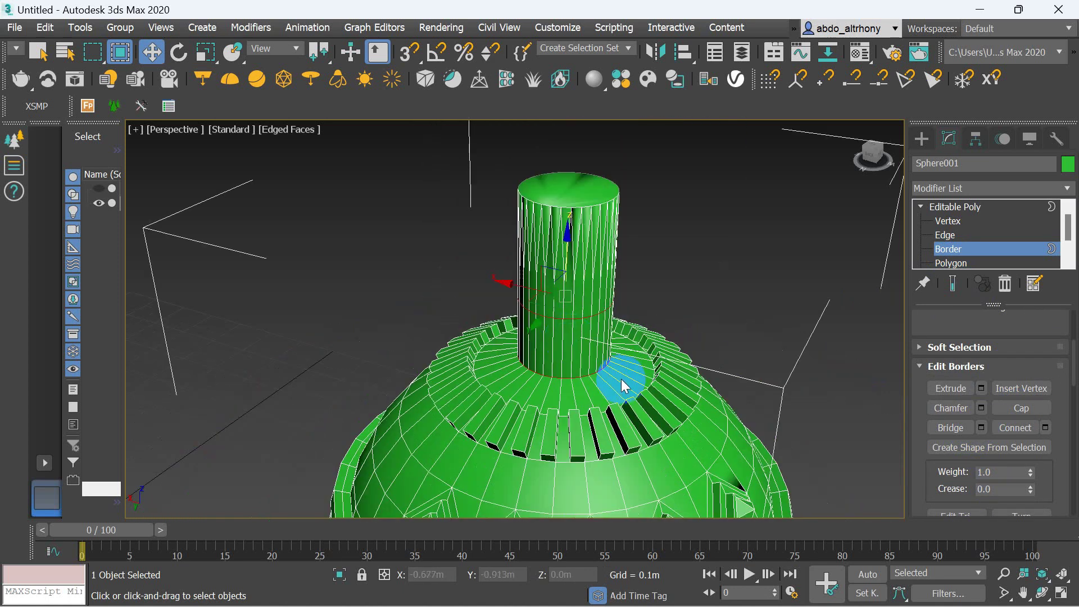
{"action": "scroll", "coordinate": [562, 284], "scroll_direction": "up", "scroll_amount": 2}
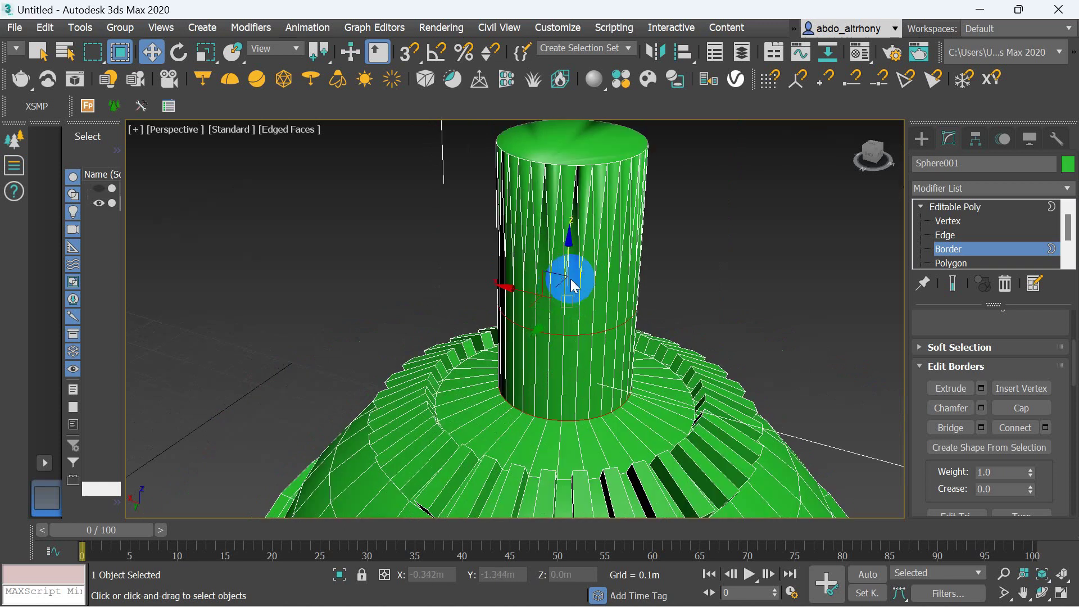
{"action": "scroll", "coordinate": [570, 276], "scroll_direction": "up", "scroll_amount": 2}
{"action": "scroll", "coordinate": [573, 270], "scroll_direction": "up", "scroll_amount": 2}
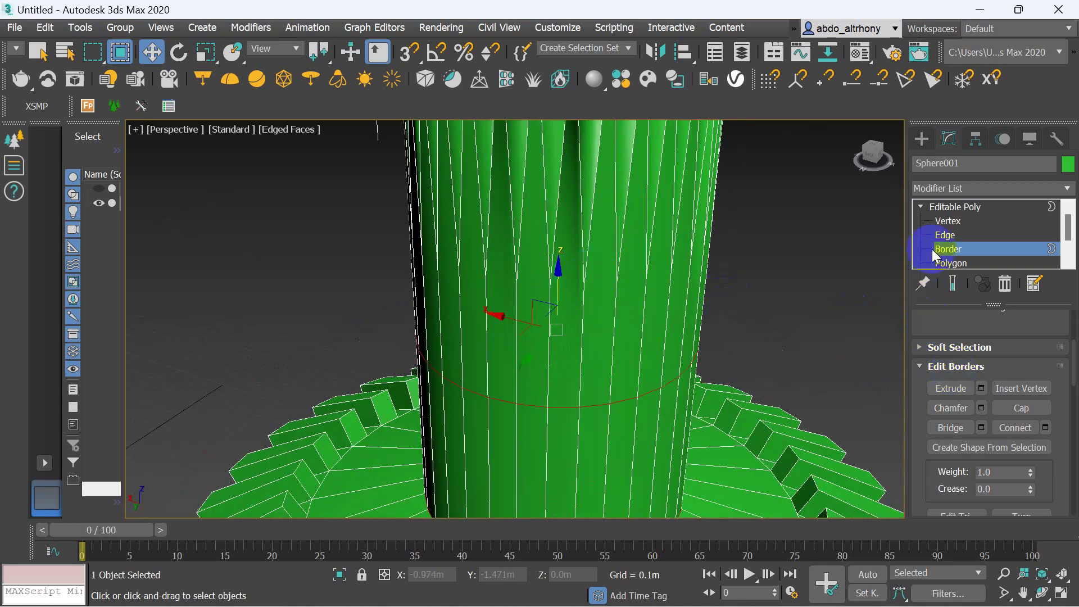
{"action": "left_click", "coordinate": [950, 222]}
{"action": "left_click_drag", "start_coordinate": [374, 229], "coordinate": [776, 293]}
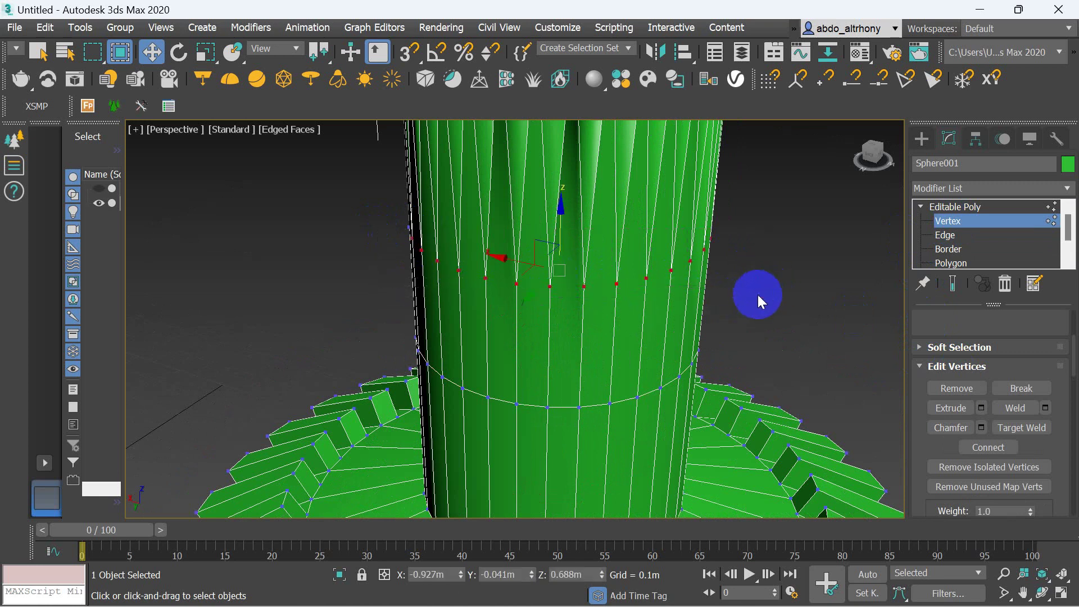
{"action": "scroll", "coordinate": [757, 306], "scroll_direction": "up", "scroll_amount": 3}
{"action": "scroll", "coordinate": [693, 329], "scroll_direction": "down", "scroll_amount": 6}
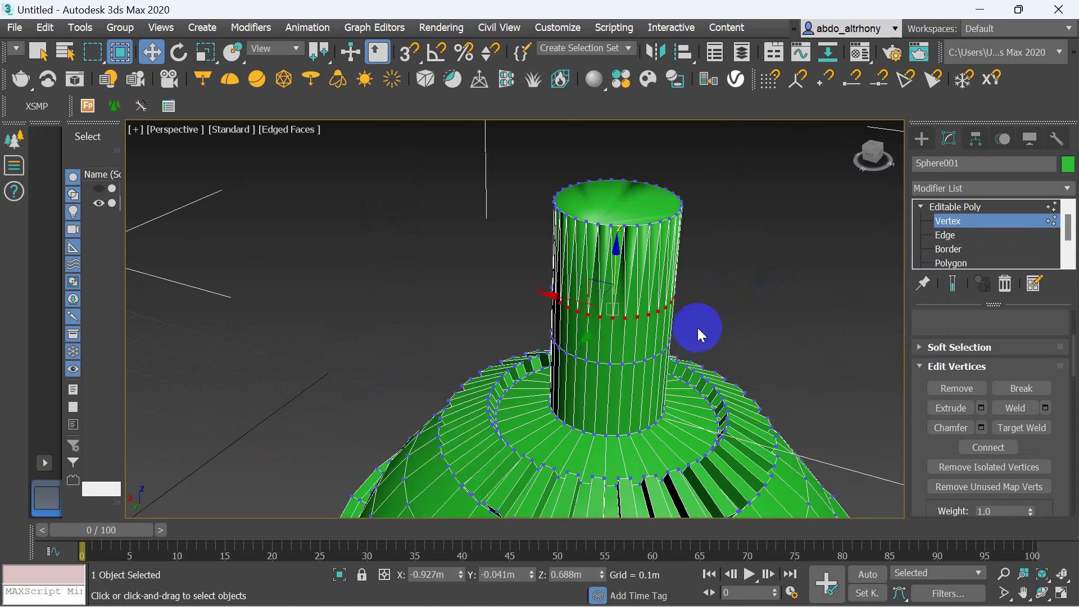
Restore the four-viewport layout and delete the Editable Poly vase object.
{"action": "left_click", "coordinate": [1062, 594]}
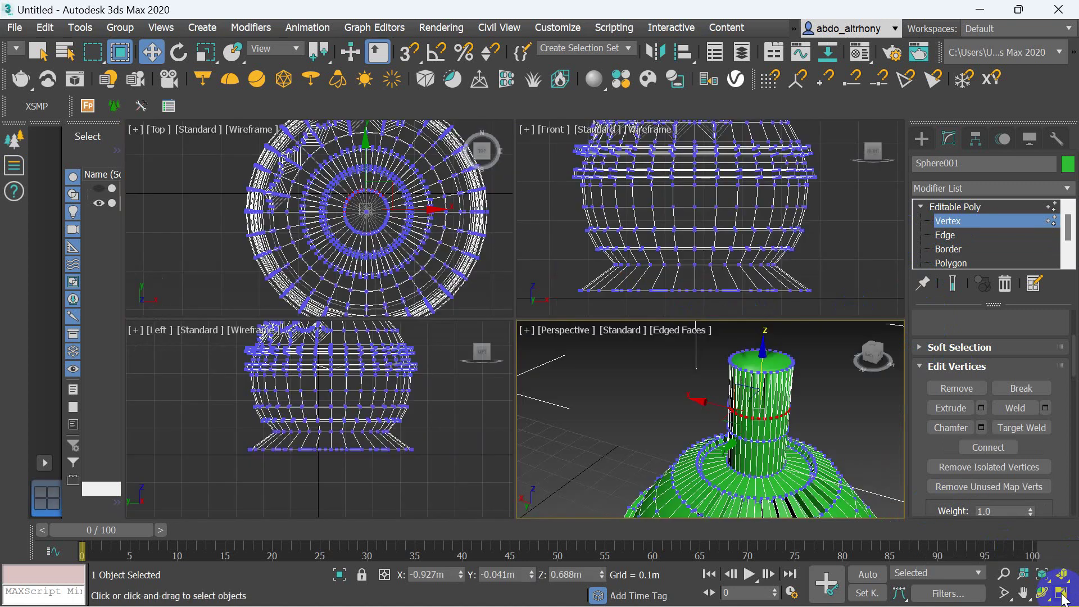
{"action": "scroll", "coordinate": [618, 419], "scroll_direction": "down", "scroll_amount": 3}
{"action": "scroll", "coordinate": [692, 443], "scroll_direction": "up", "scroll_amount": 3}
{"action": "scroll", "coordinate": [731, 447], "scroll_direction": "down", "scroll_amount": 5}
{"action": "scroll", "coordinate": [737, 452], "scroll_direction": "up", "scroll_amount": 3}
{"action": "left_click", "coordinate": [957, 207]}
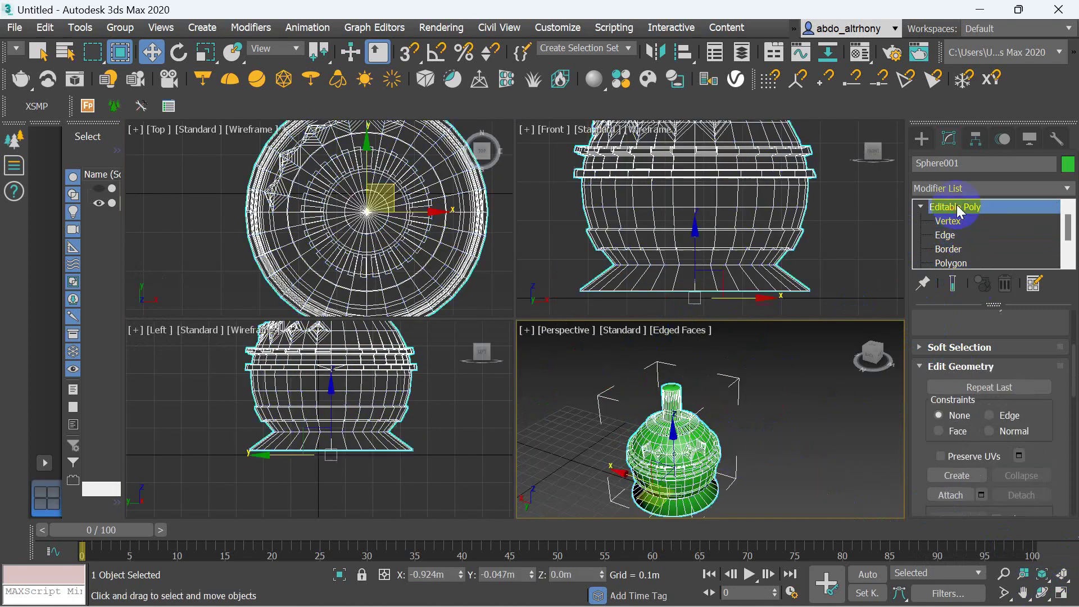
{"action": "left_click_drag", "start_coordinate": [753, 538], "coordinate": [775, 541]}
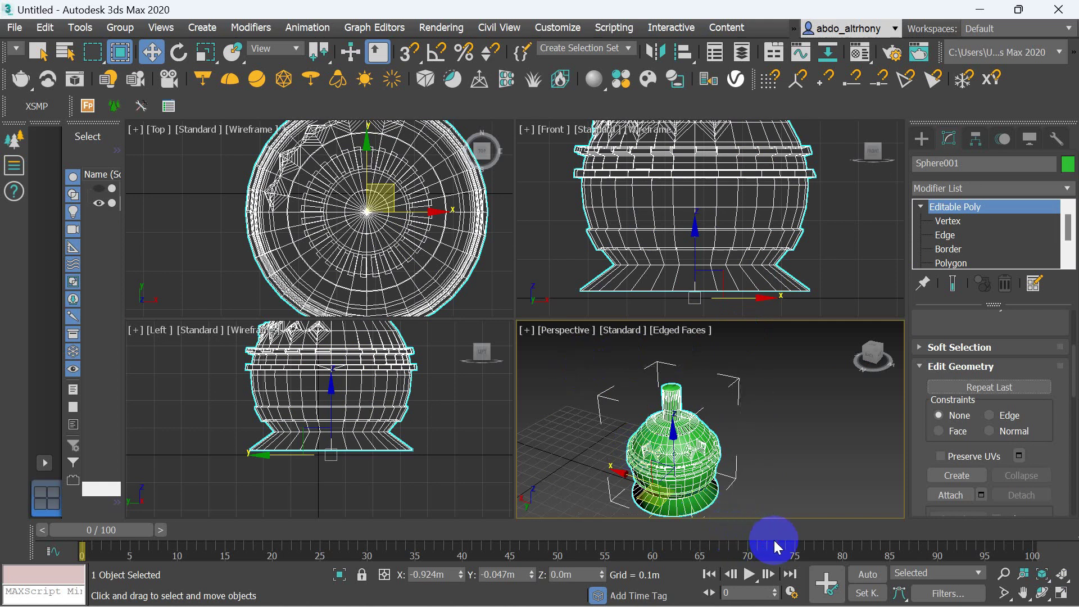
{"action": "key", "text": "Delete"}
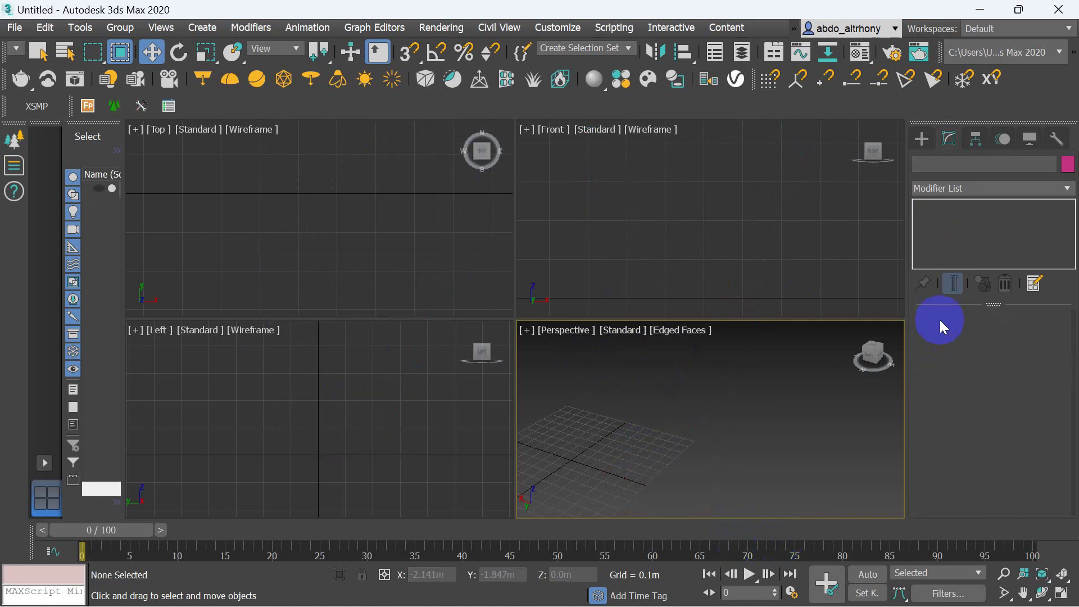
Open and dismiss the Perspective viewpoint list, then bring up the viewport quad menu.
{"action": "left_click", "coordinate": [559, 330]}
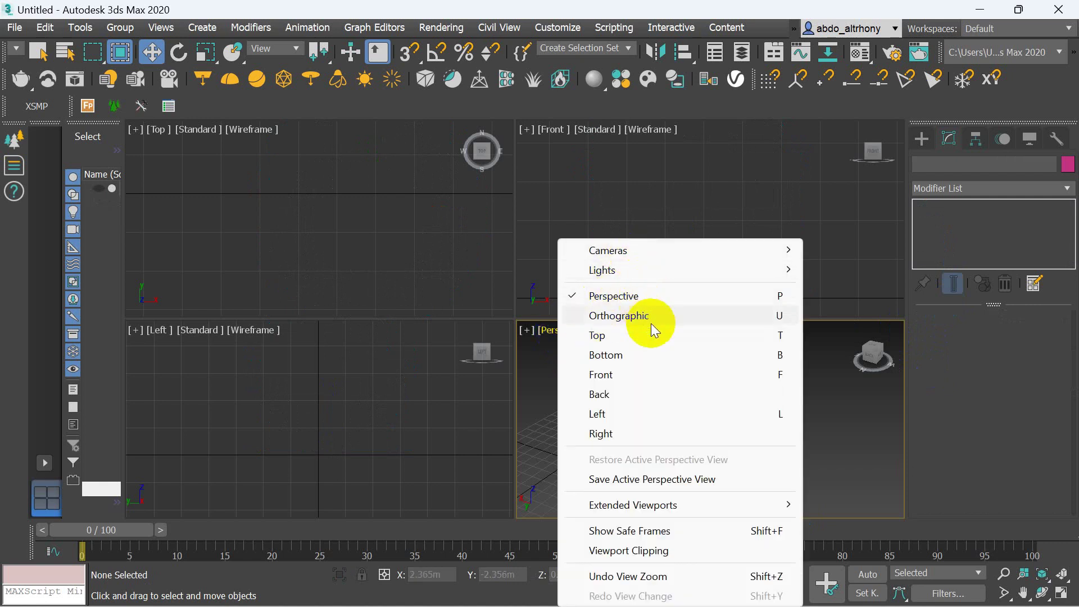
{"action": "left_click", "coordinate": [652, 296]}
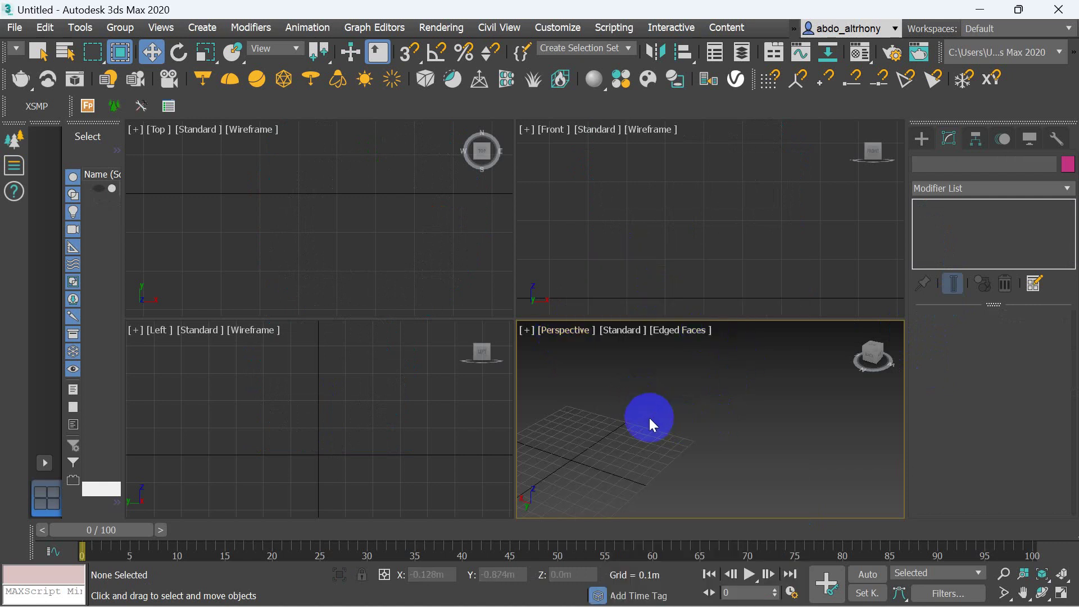
{"action": "scroll", "coordinate": [712, 445], "scroll_direction": "down", "scroll_amount": 4}
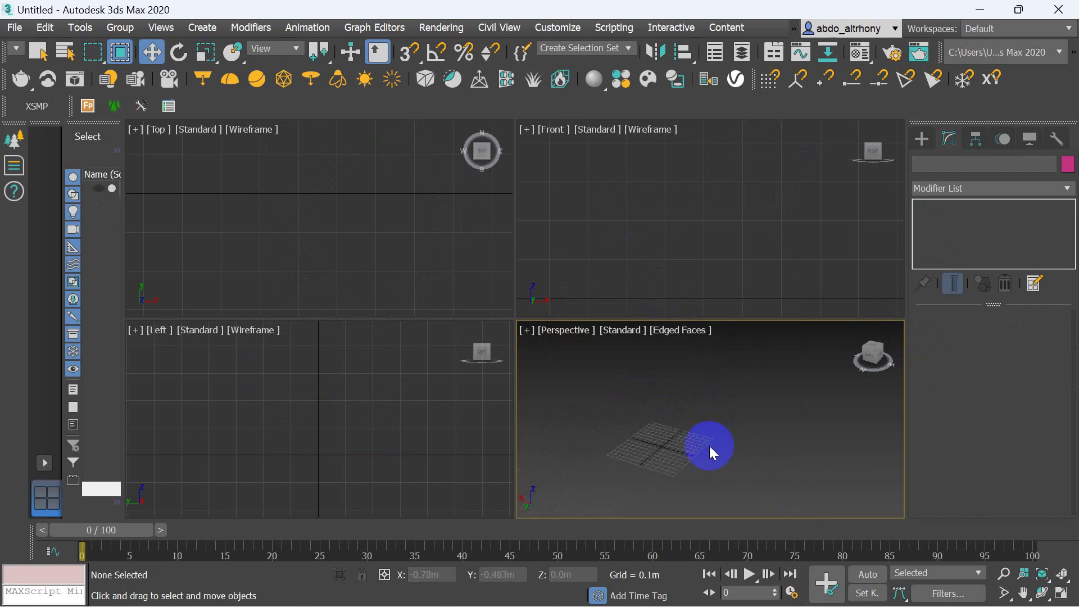
{"action": "scroll", "coordinate": [663, 447], "scroll_direction": "up", "scroll_amount": 4}
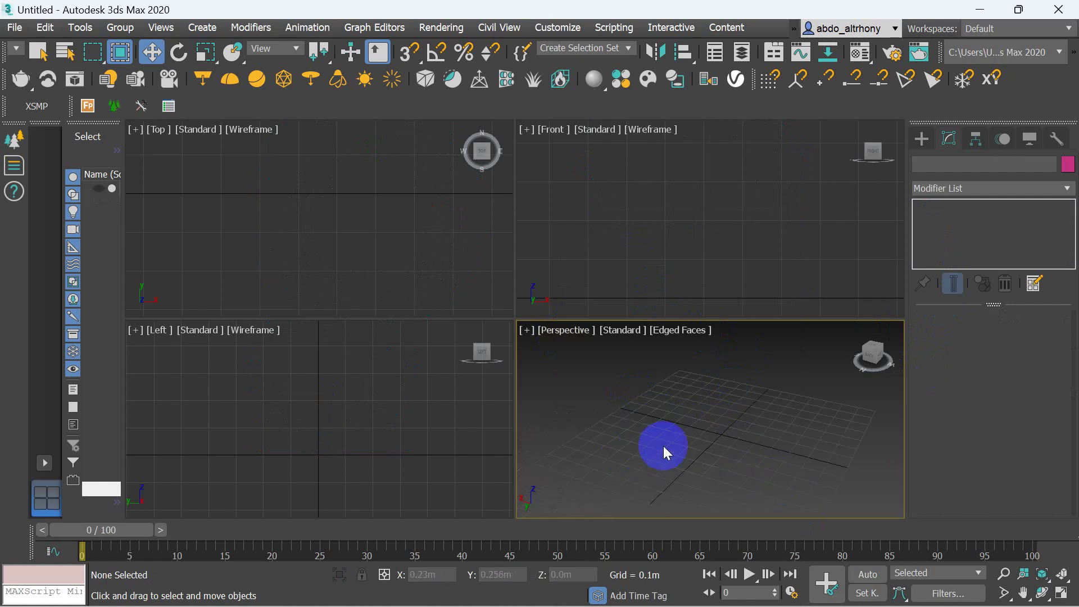
{"action": "right_click", "coordinate": [742, 443]}
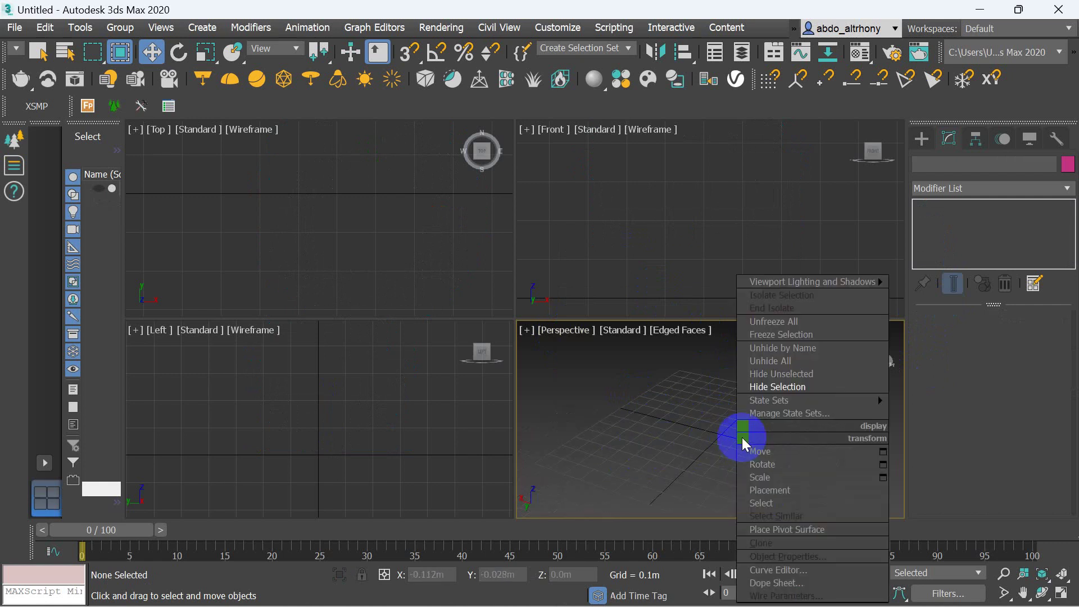
Unhide all objects, select Box001, and center it in the Front view.
{"action": "left_click", "coordinate": [815, 366]}
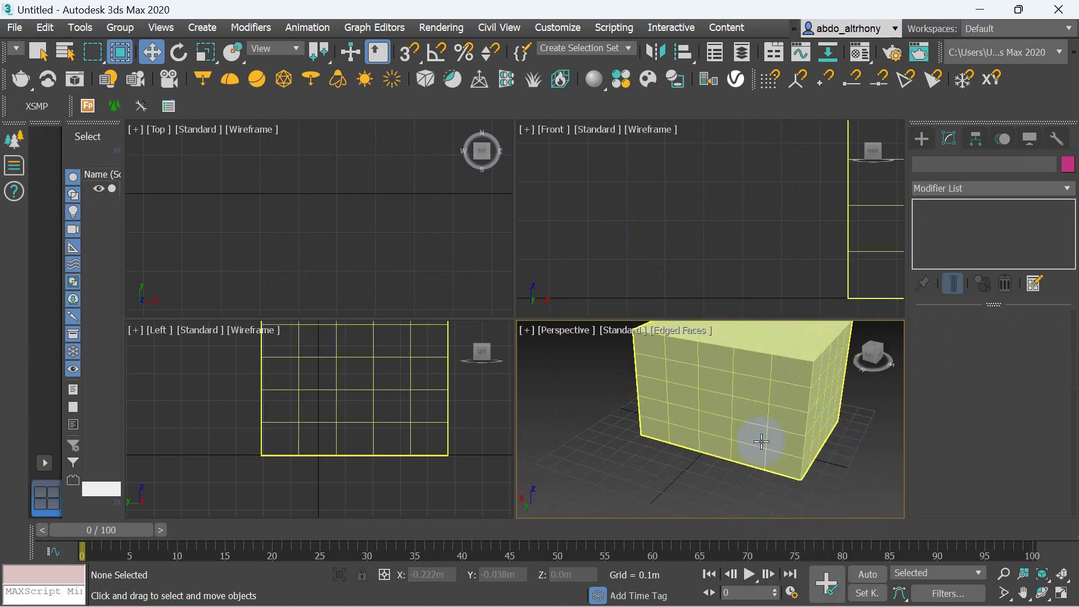
{"action": "scroll", "coordinate": [756, 438], "scroll_direction": "down", "scroll_amount": 3}
{"action": "scroll", "coordinate": [780, 395], "scroll_direction": "up", "scroll_amount": 5}
{"action": "left_click", "coordinate": [781, 396]}
{"action": "middle_click_drag", "start_coordinate": [747, 286], "coordinate": [722, 264]}
{"action": "mouse_move", "coordinate": [871, 264]}
{"action": "middle_mouse_down"}
{"action": "mouse_move", "coordinate": [451, 241]}
{"action": "mouse_move", "coordinate": [455, 230]}
{"action": "middle_mouse_up"}
{"action": "scroll", "coordinate": [393, 224], "scroll_direction": "down", "scroll_amount": 4}
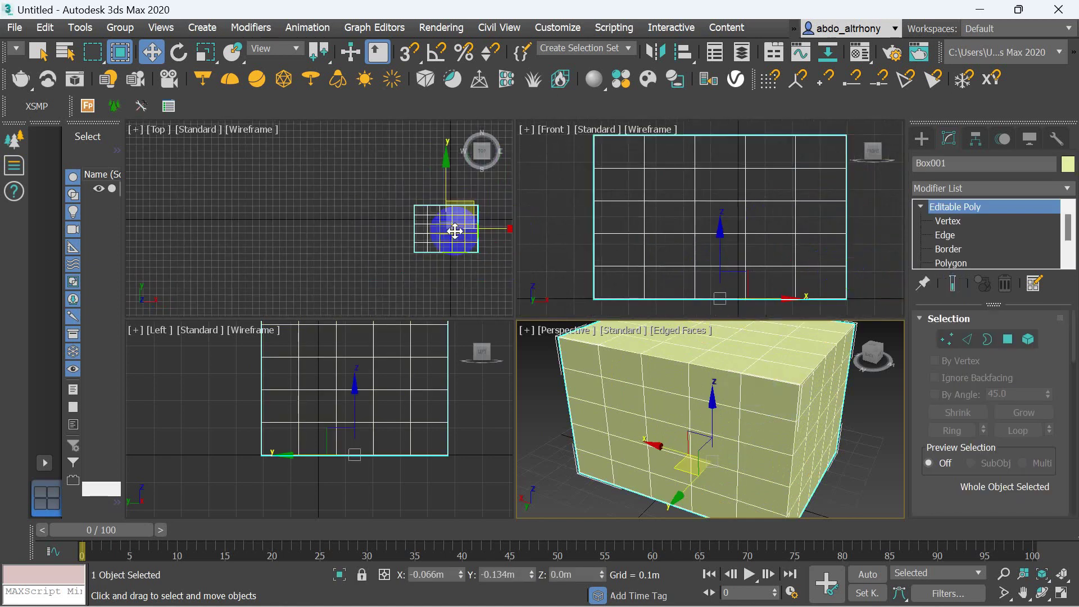
{"action": "scroll", "coordinate": [506, 235], "scroll_direction": "up", "scroll_amount": 4}
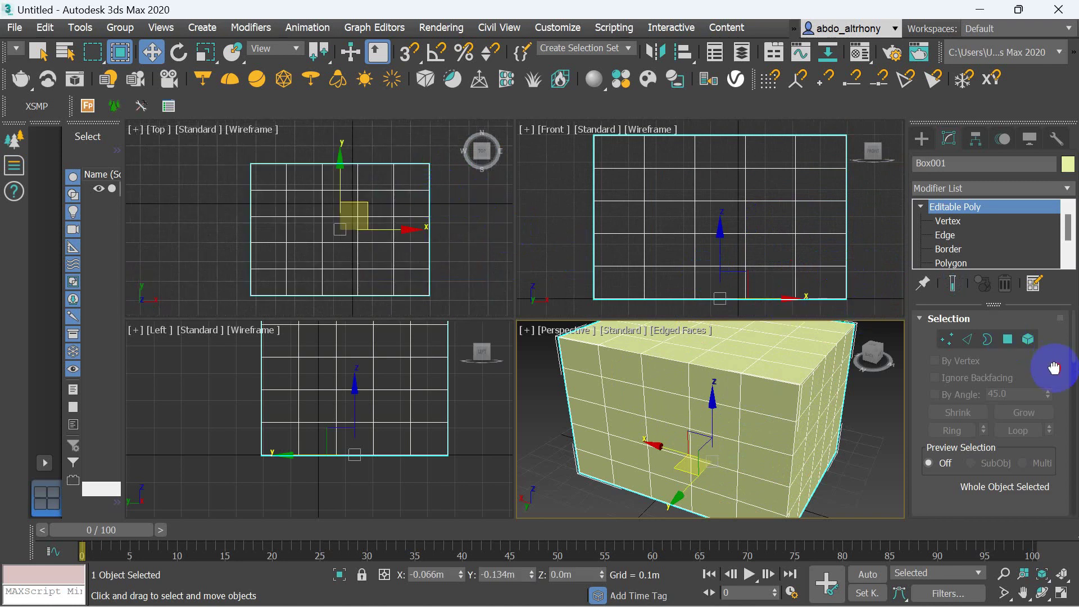
{"action": "left_click_drag", "start_coordinate": [1054, 368], "coordinate": [1023, 336]}
Enter Box001's Vertex level, then bring up the Create panel's Standard Primitives.
{"action": "left_click", "coordinate": [973, 219]}
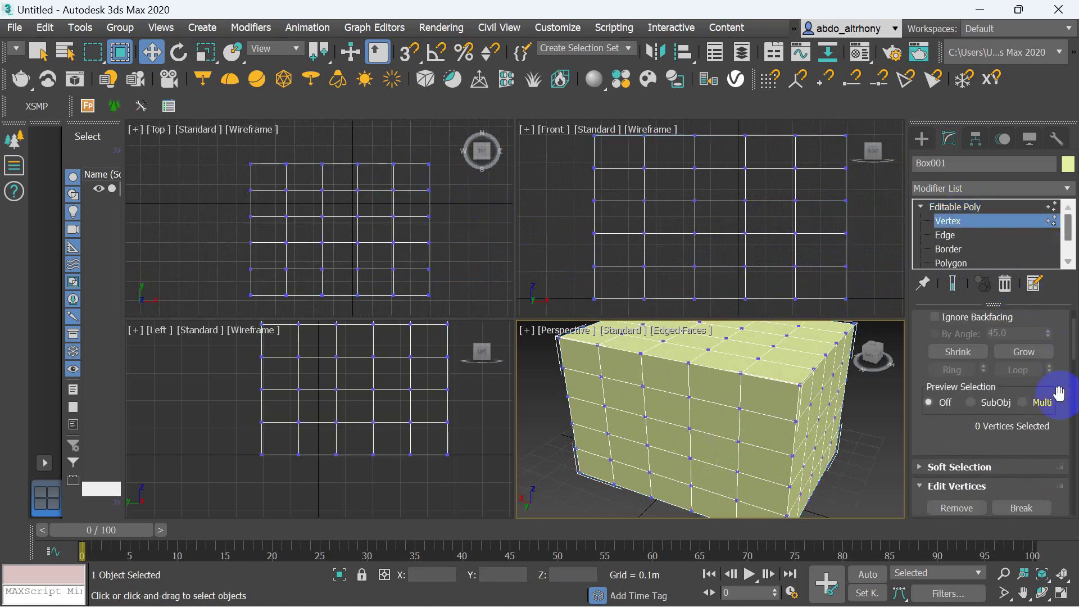
{"action": "left_click_drag", "start_coordinate": [964, 462], "coordinate": [952, 338]}
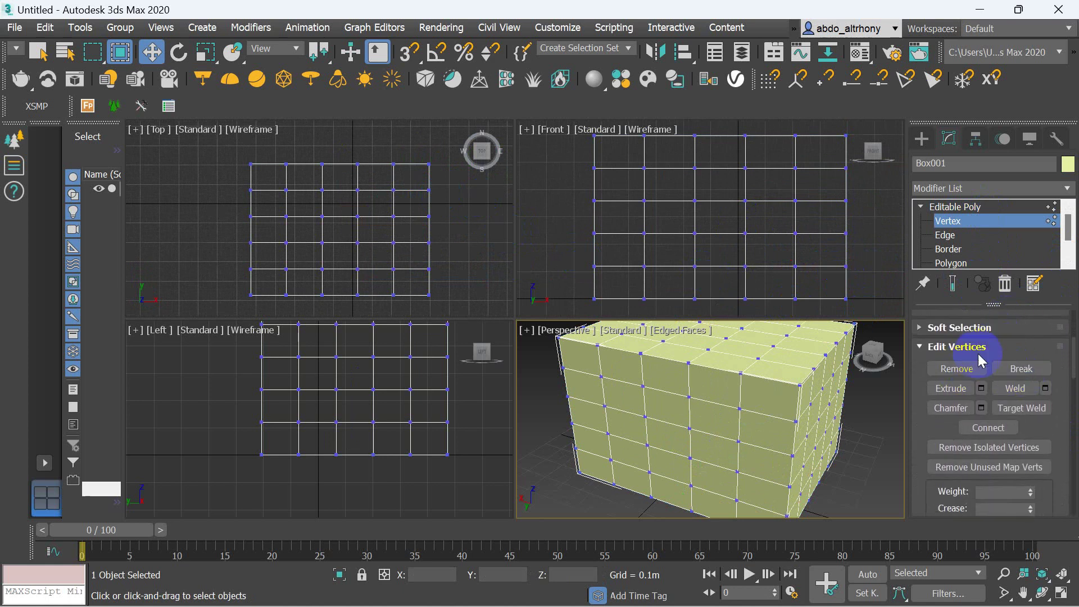
{"action": "scroll", "coordinate": [1008, 414], "scroll_direction": "down", "scroll_amount": 5}
{"action": "scroll", "coordinate": [1008, 415], "scroll_direction": "down", "scroll_amount": 1}
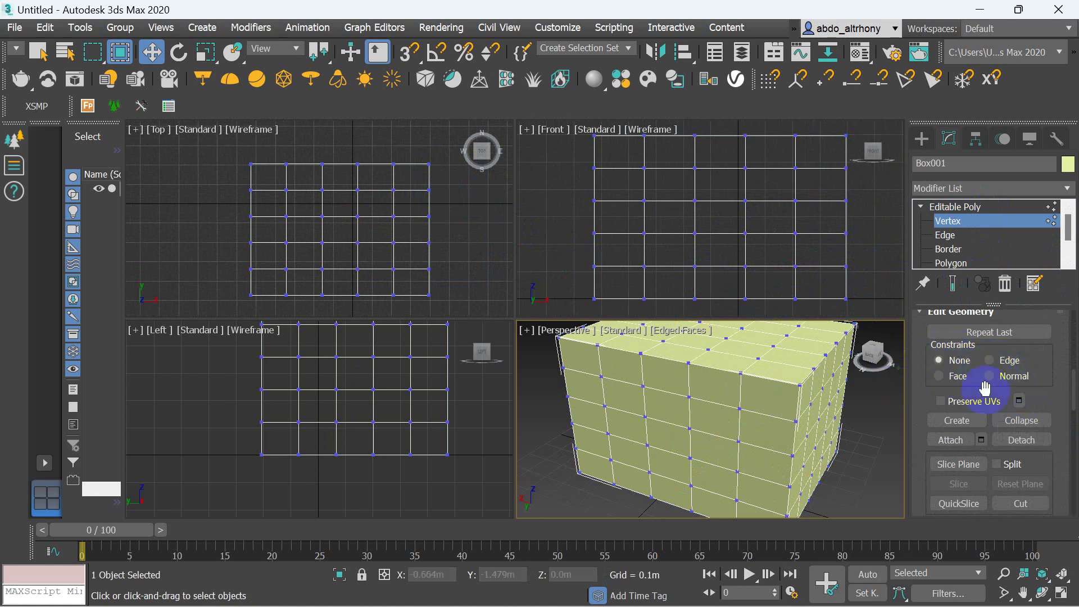
{"action": "left_click_drag", "start_coordinate": [1047, 380], "coordinate": [1047, 346]}
{"action": "left_click", "coordinate": [951, 392]}
{"action": "left_click", "coordinate": [996, 392]}
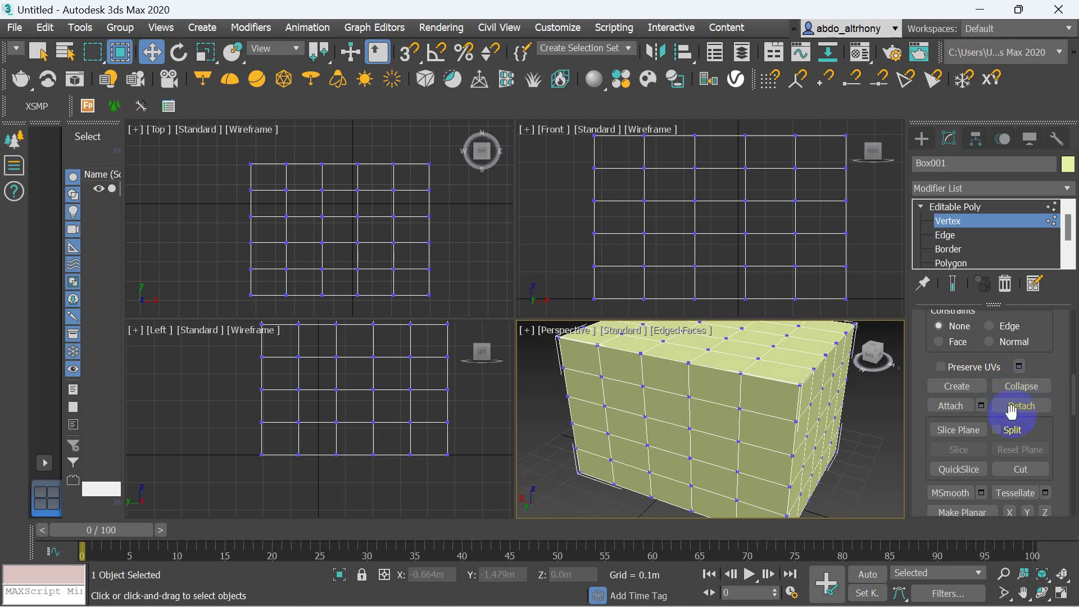
{"action": "scroll", "coordinate": [686, 429], "scroll_direction": "down", "scroll_amount": 3}
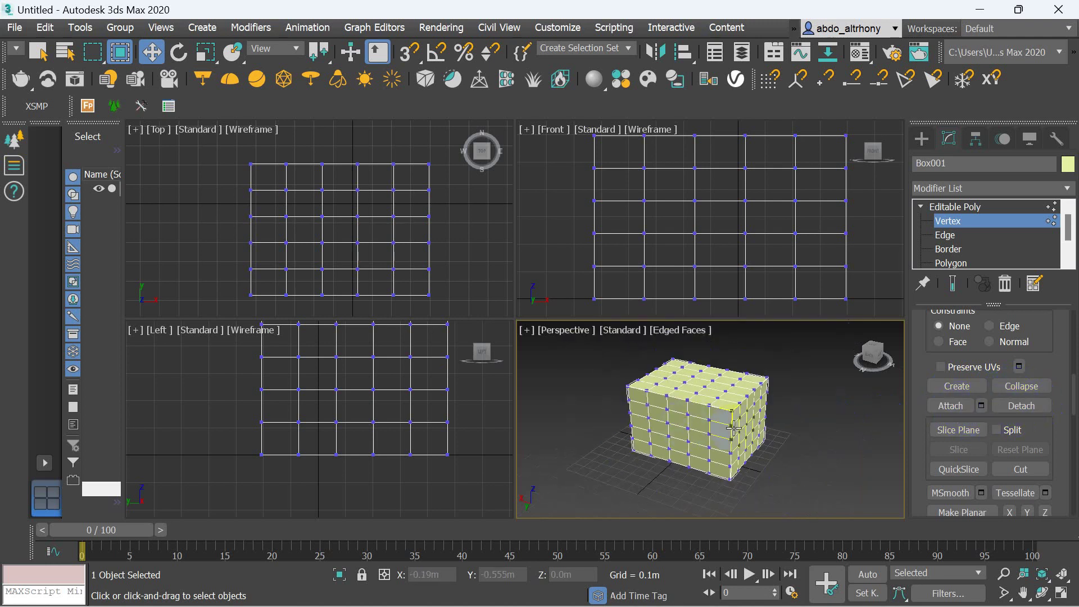
{"action": "scroll", "coordinate": [740, 431], "scroll_direction": "up", "scroll_amount": 5}
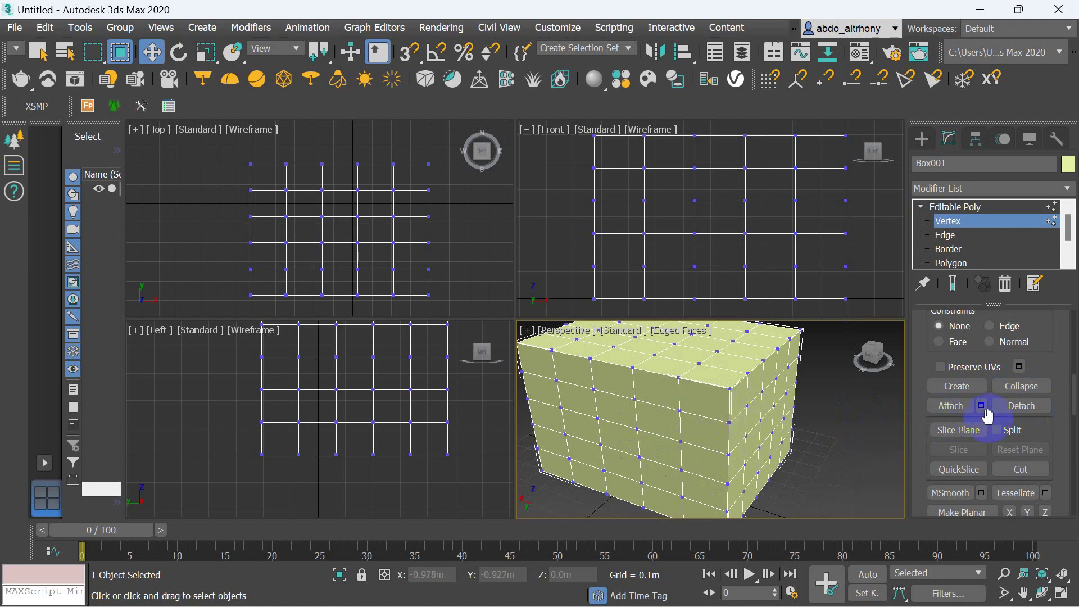
{"action": "scroll", "coordinate": [799, 433], "scroll_direction": "down", "scroll_amount": 4}
{"action": "scroll", "coordinate": [782, 437], "scroll_direction": "up", "scroll_amount": 3}
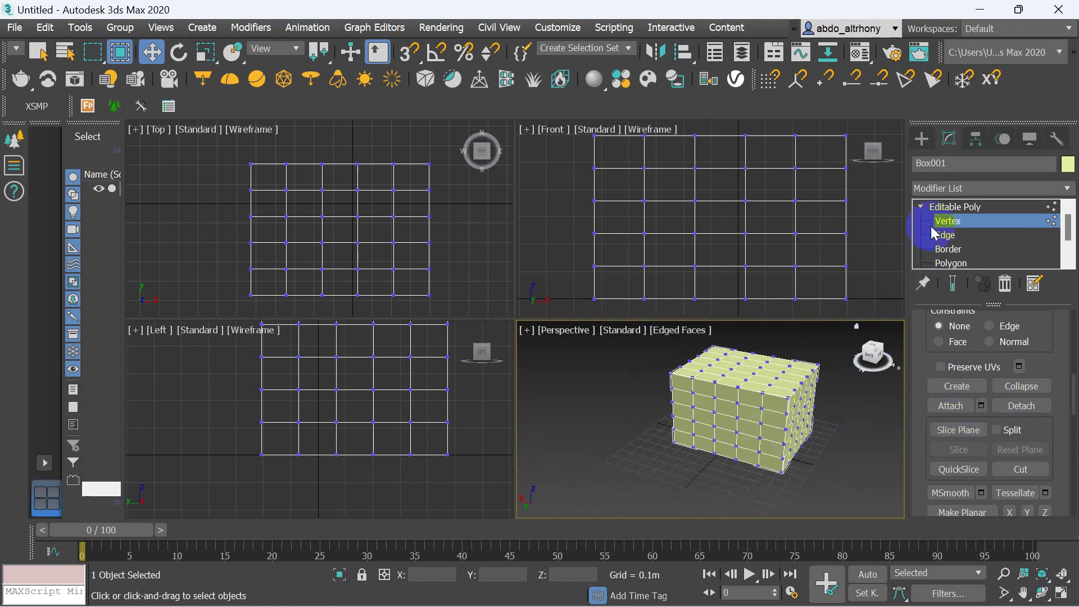
{"action": "left_click", "coordinate": [922, 139]}
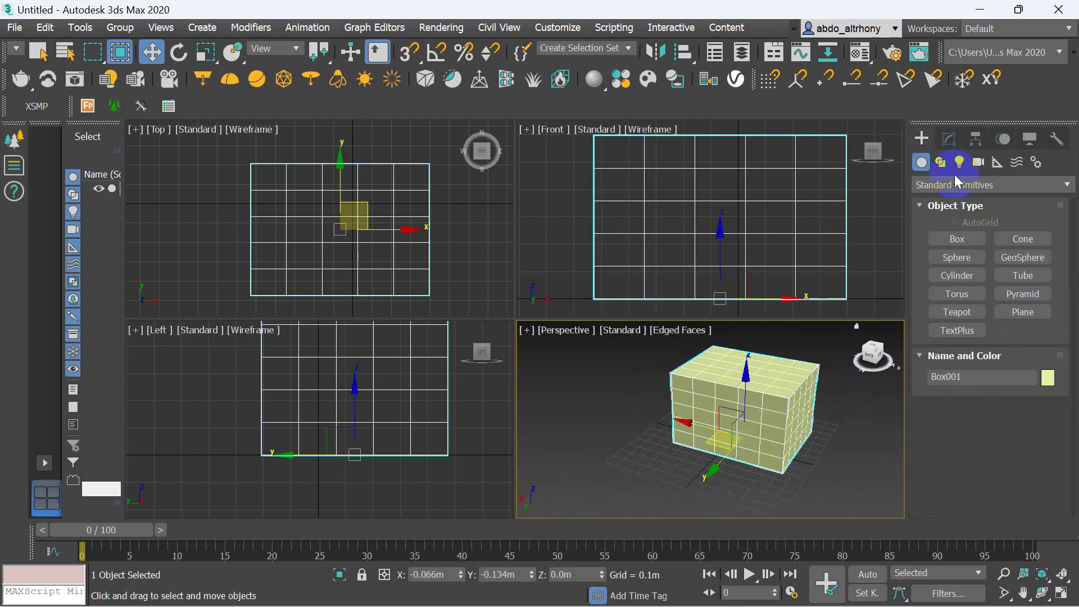
{"action": "left_click", "coordinate": [957, 276]}
{"action": "left_click_drag", "start_coordinate": [680, 461], "coordinate": [681, 482]}
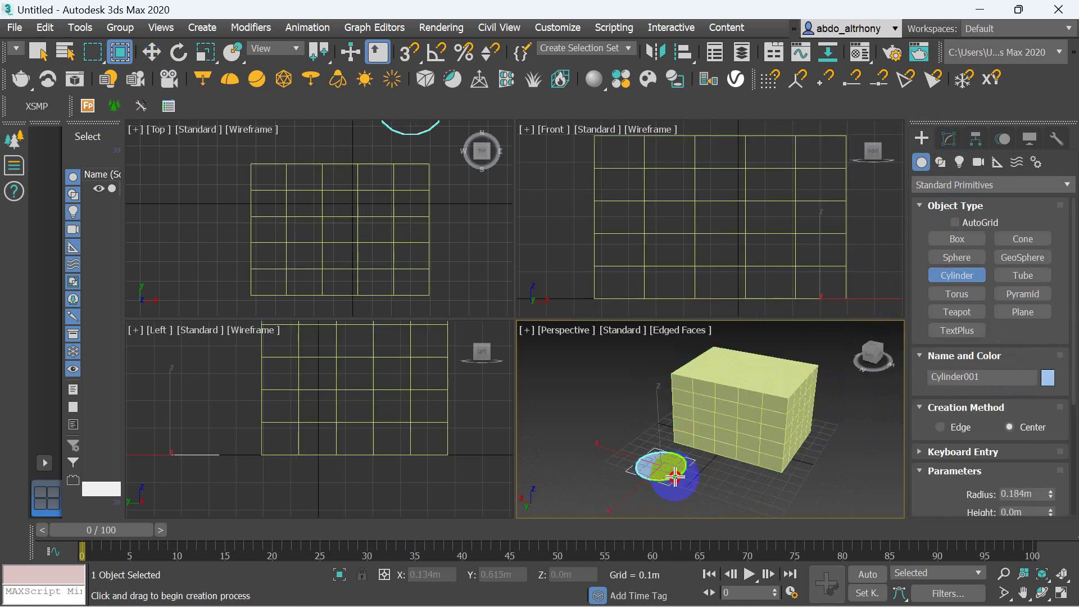
{"action": "left_click", "coordinate": [646, 357]}
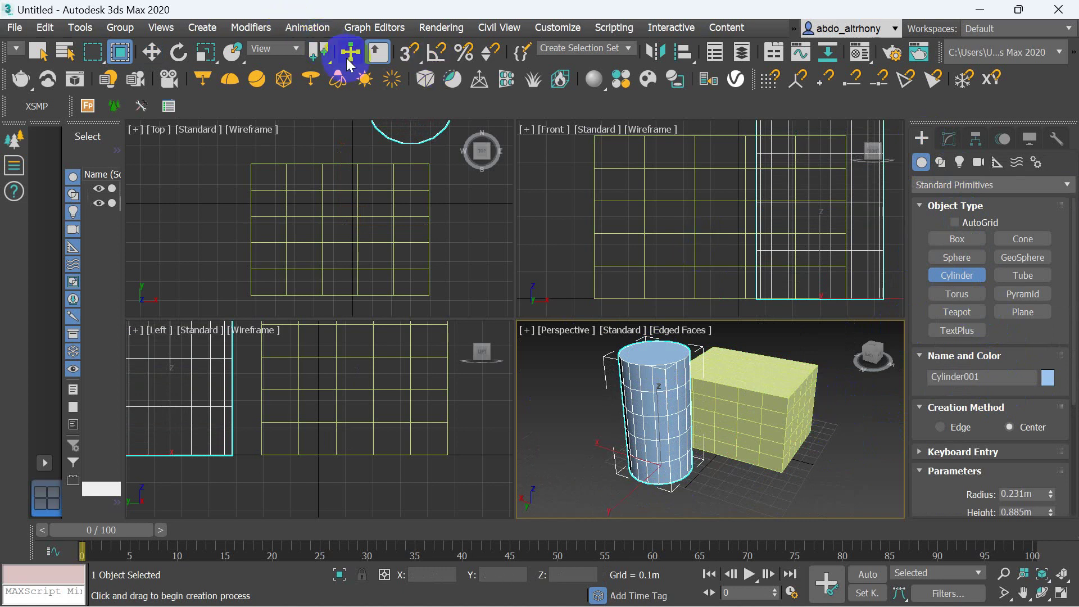
{"action": "left_click", "coordinate": [151, 57]}
{"action": "left_click", "coordinate": [746, 406]}
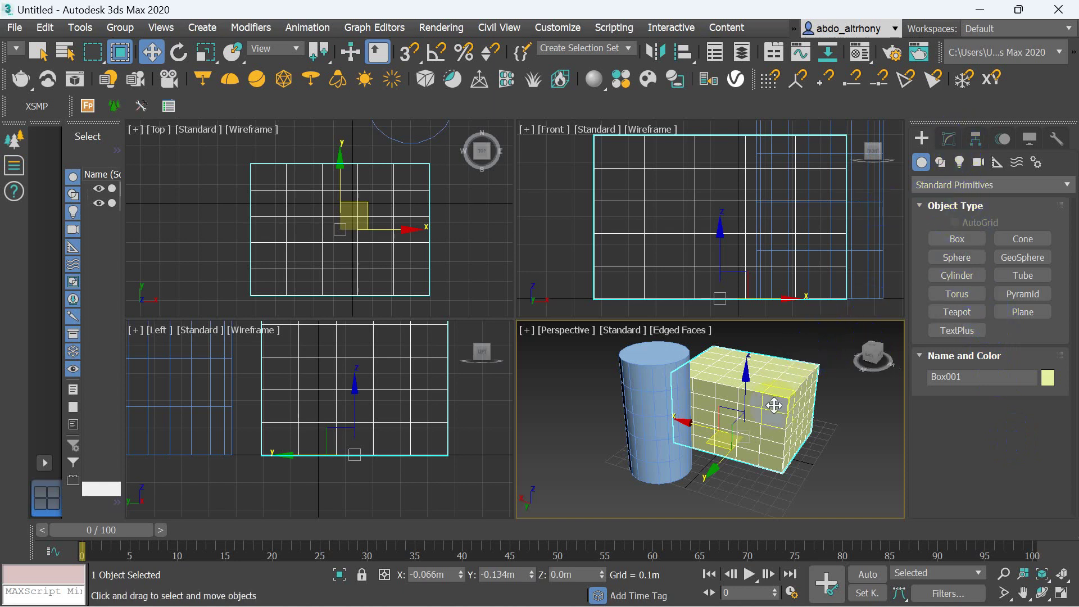
Attach Cylinder001 to Box001's editable poly, then move the combined object along X.
{"action": "left_click", "coordinate": [949, 139]}
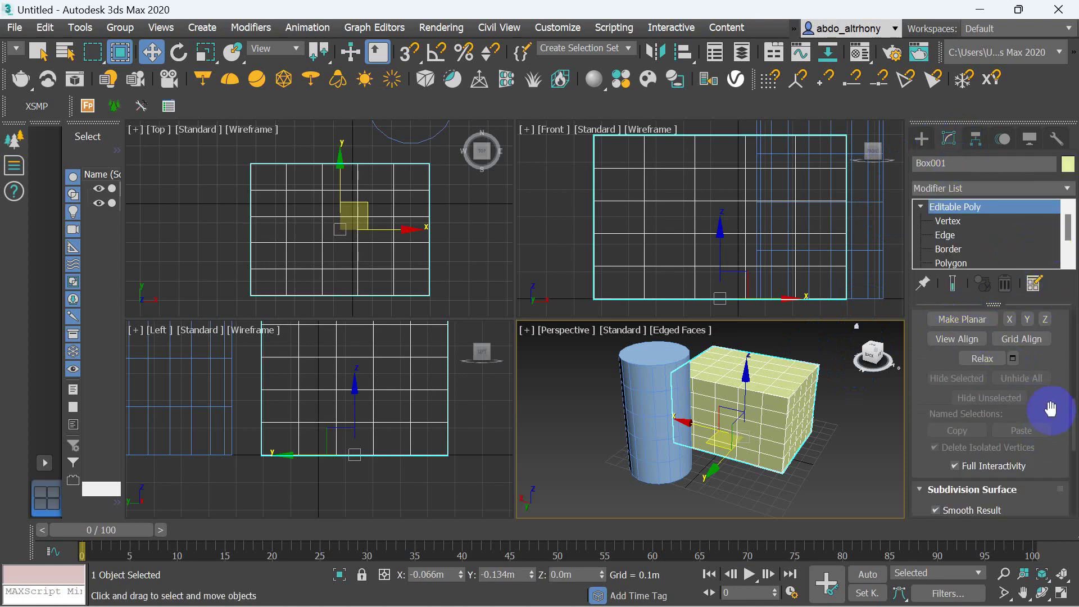
{"action": "scroll", "coordinate": [1051, 422], "scroll_direction": "up", "scroll_amount": 2}
{"action": "scroll", "coordinate": [1053, 436], "scroll_direction": "up", "scroll_amount": 1}
{"action": "scroll", "coordinate": [1052, 437], "scroll_direction": "up", "scroll_amount": 1}
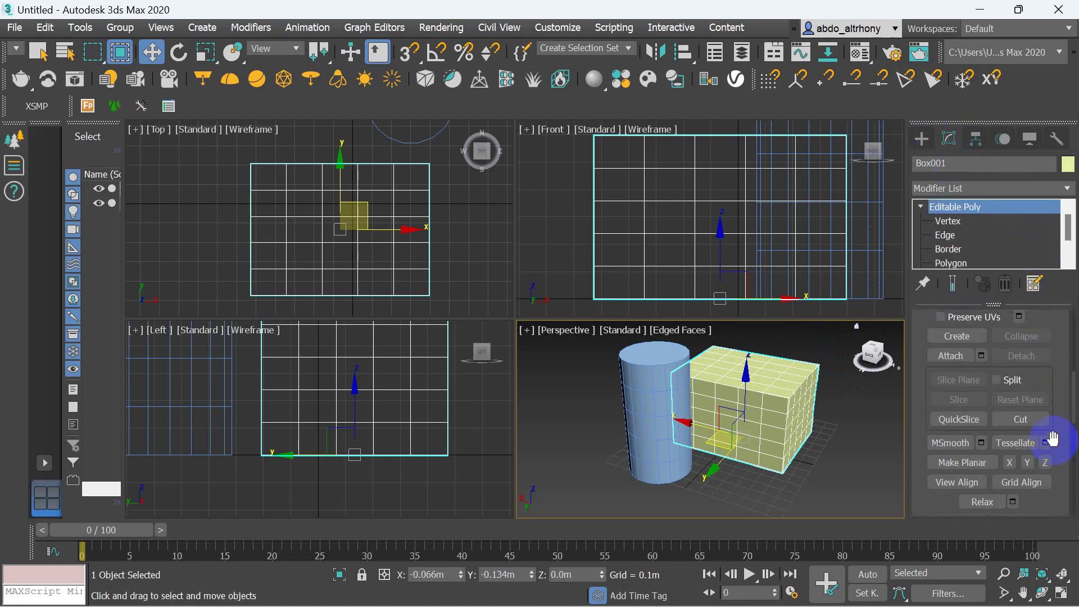
{"action": "scroll", "coordinate": [1053, 439], "scroll_direction": "up", "scroll_amount": 1}
{"action": "left_click", "coordinate": [946, 391]}
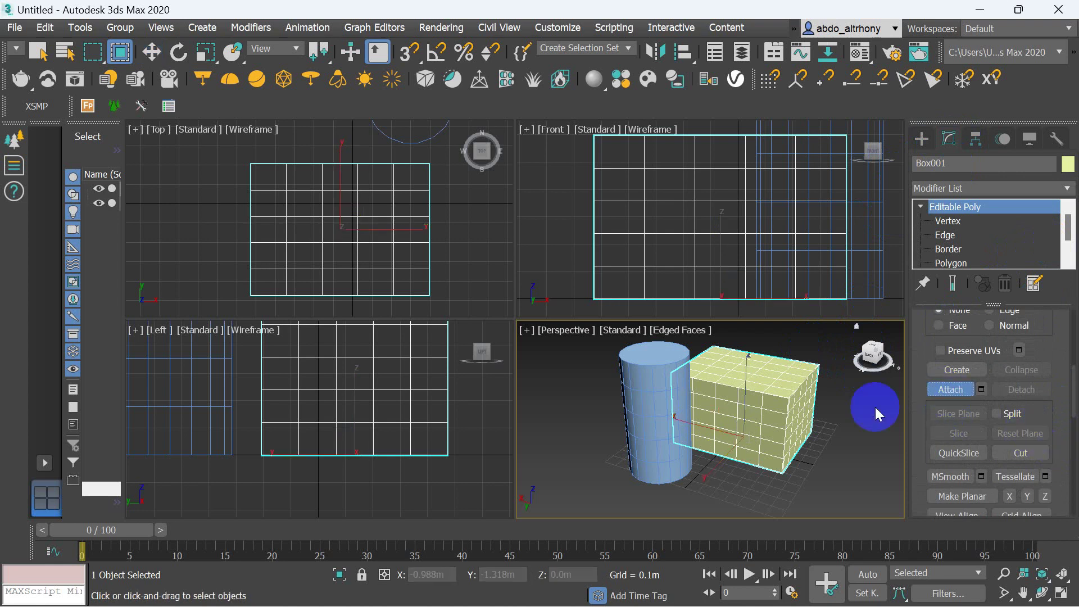
{"action": "left_click", "coordinate": [639, 404]}
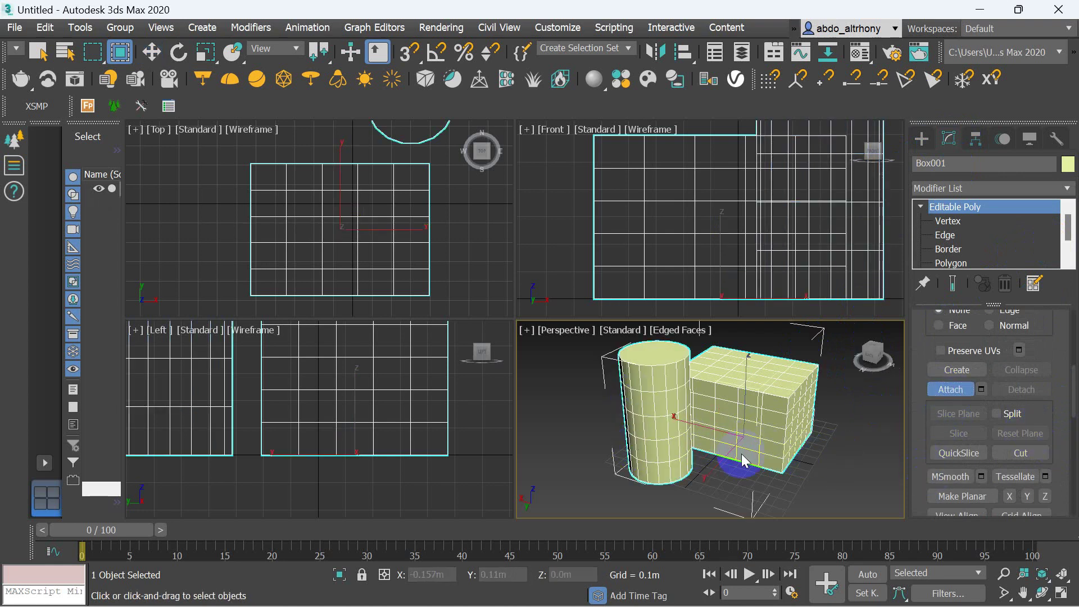
{"action": "left_click", "coordinate": [151, 52]}
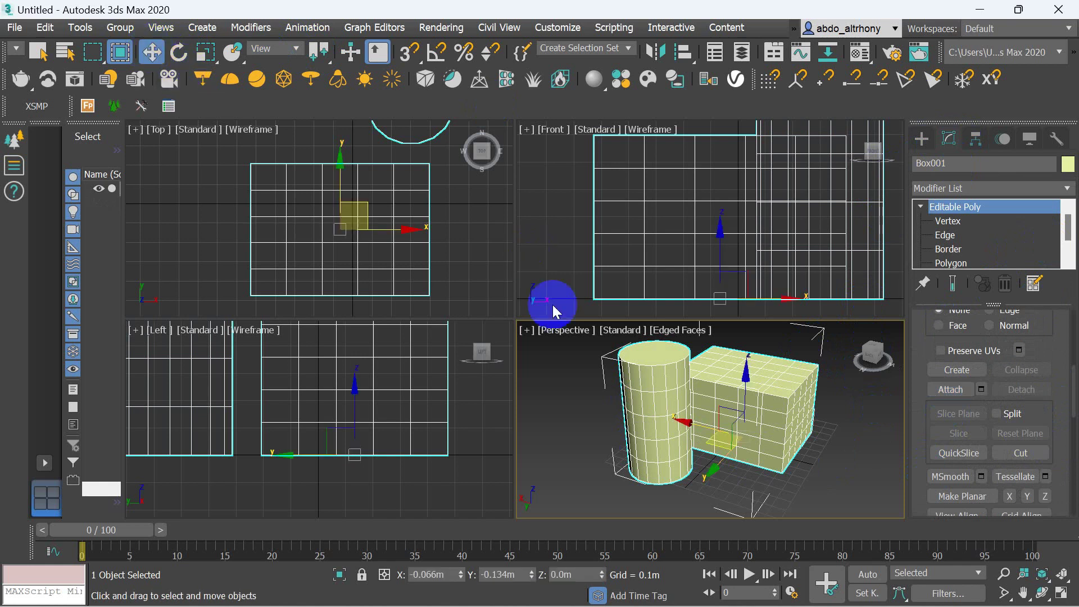
{"action": "mouse_move", "coordinate": [743, 446]}
{"action": "left_mouse_down"}
{"action": "mouse_move", "coordinate": [773, 459]}
{"action": "mouse_move", "coordinate": [759, 405]}
{"action": "left_mouse_up"}
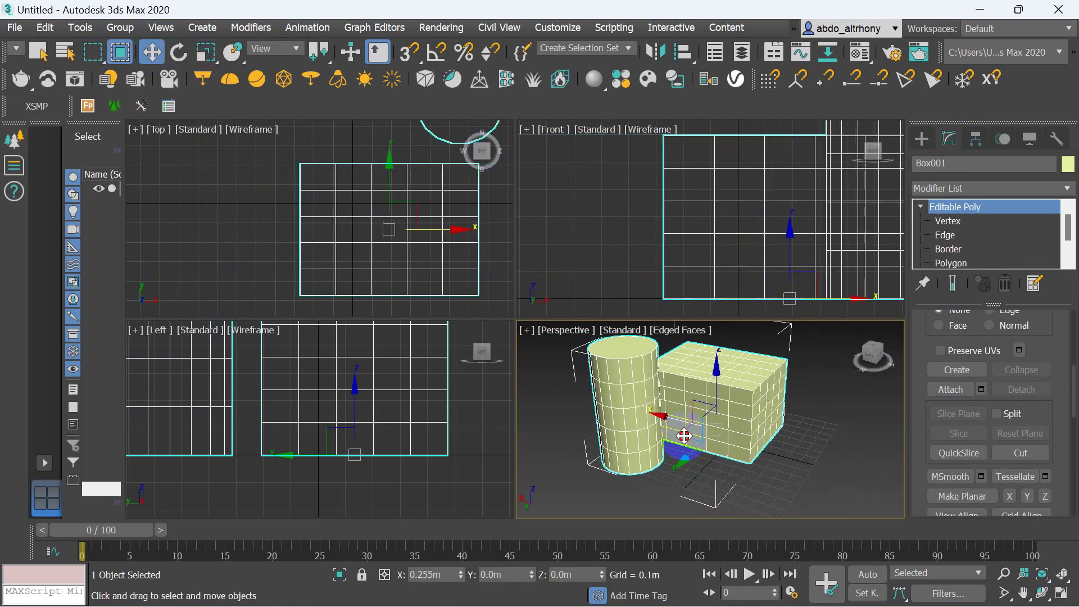
{"action": "scroll", "coordinate": [988, 247], "scroll_direction": "down", "scroll_amount": 1}
At Element level, select the cylinder element.
{"action": "left_click", "coordinate": [974, 251]}
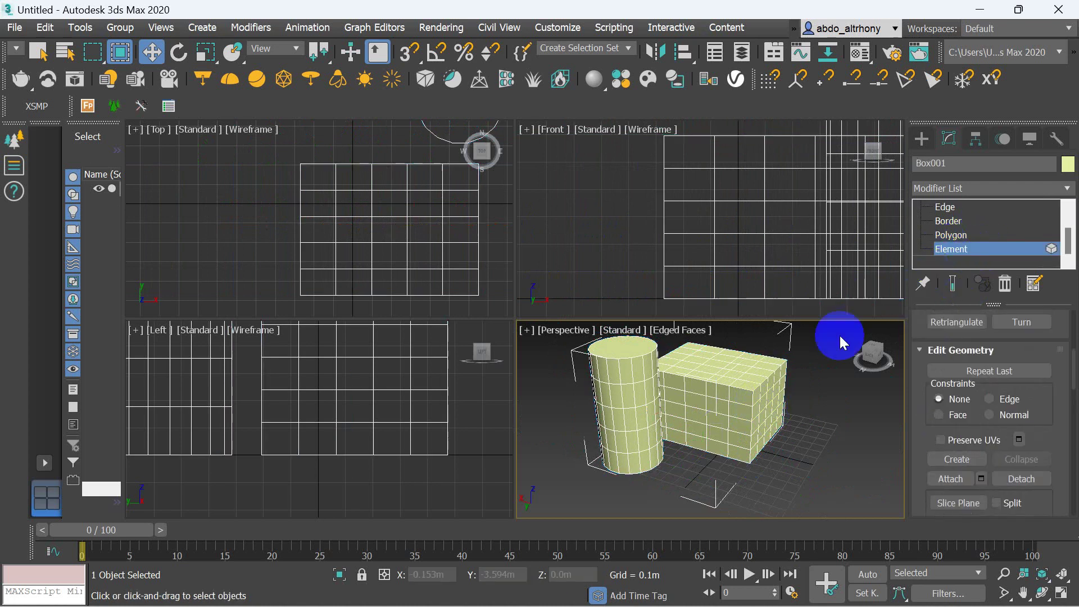
{"action": "left_click", "coordinate": [620, 421]}
{"action": "left_click", "coordinate": [731, 398]}
{"action": "left_click", "coordinate": [614, 411]}
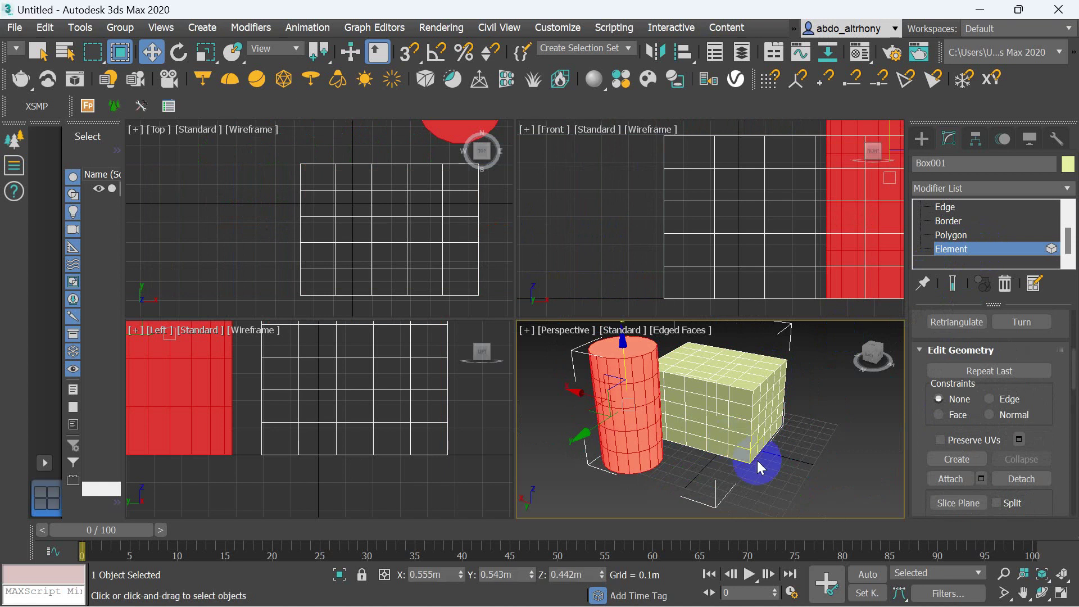
Detach the cylinder element as a new object named 111, then reselect the box element.
{"action": "left_click_drag", "start_coordinate": [1059, 394], "coordinate": [1063, 420]}
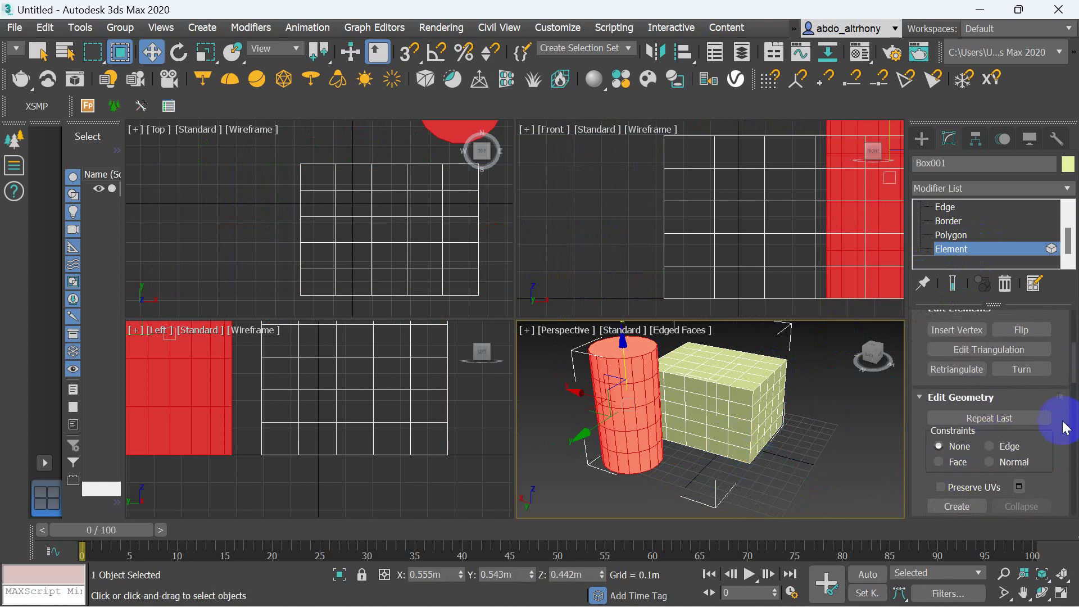
{"action": "scroll", "coordinate": [1054, 427], "scroll_direction": "up", "scroll_amount": 2}
{"action": "scroll", "coordinate": [1028, 357], "scroll_direction": "down", "scroll_amount": 2}
{"action": "scroll", "coordinate": [1026, 364], "scroll_direction": "down", "scroll_amount": 2}
{"action": "scroll", "coordinate": [1026, 394], "scroll_direction": "down", "scroll_amount": 1}
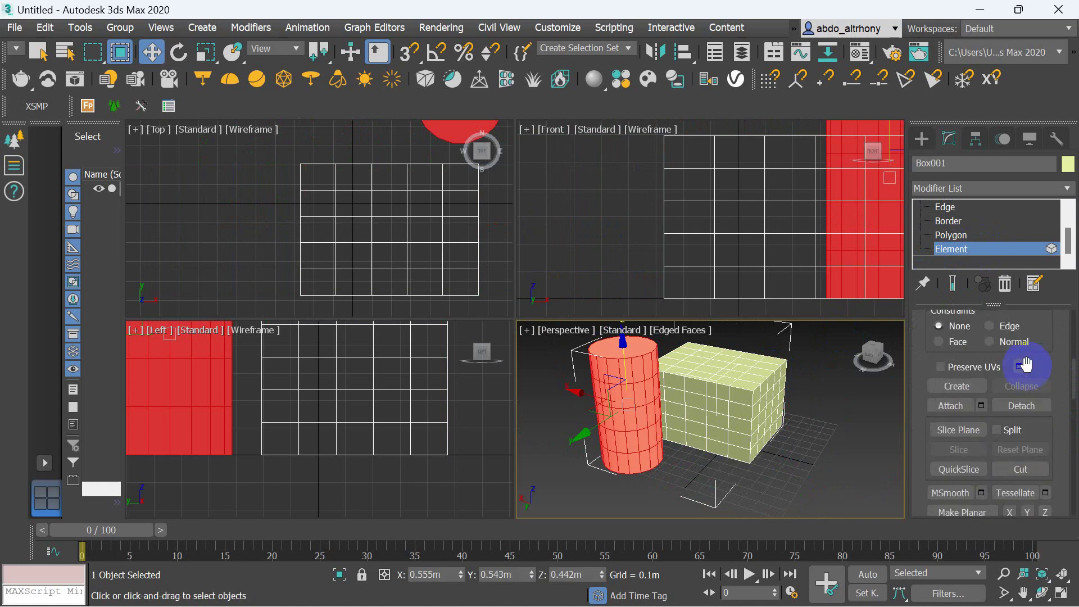
{"action": "left_click", "coordinate": [1029, 410]}
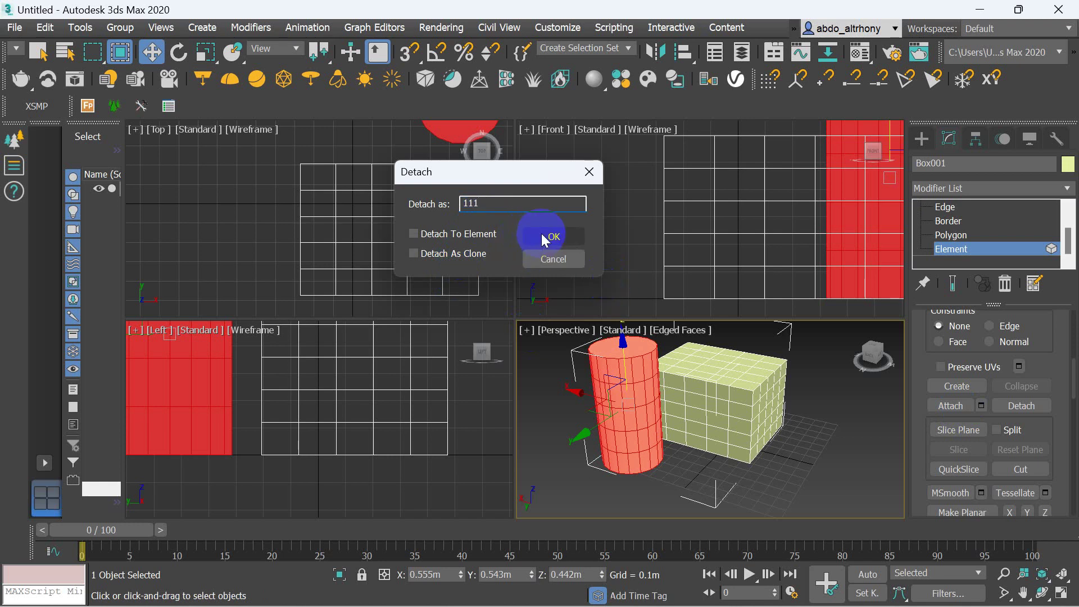
{"action": "left_click", "coordinate": [551, 235]}
{"action": "left_click", "coordinate": [735, 445]}
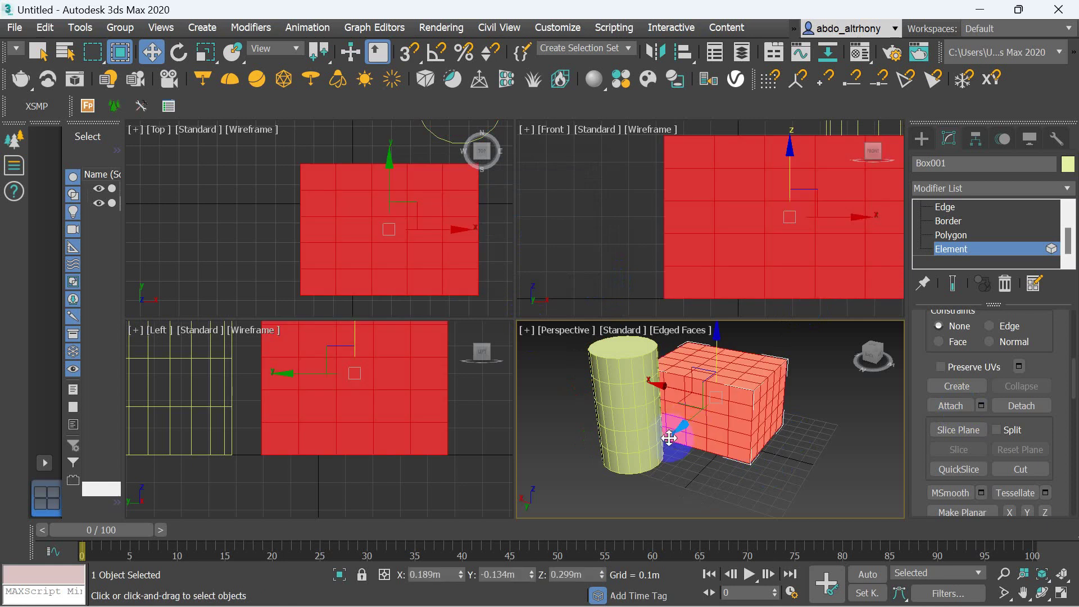
{"action": "left_click", "coordinate": [636, 446]}
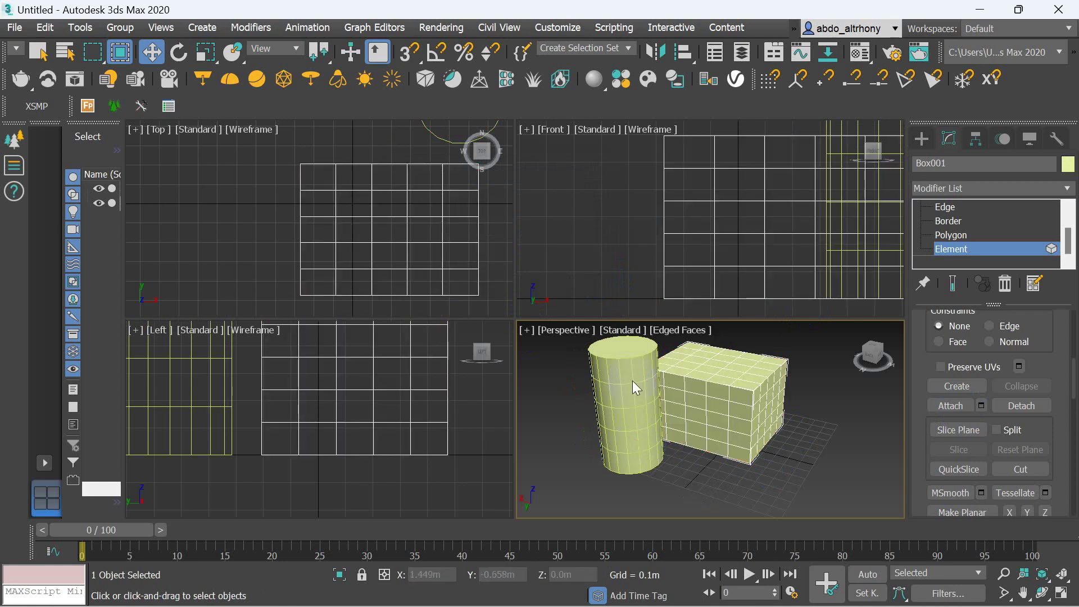
{"action": "left_click", "coordinate": [702, 452]}
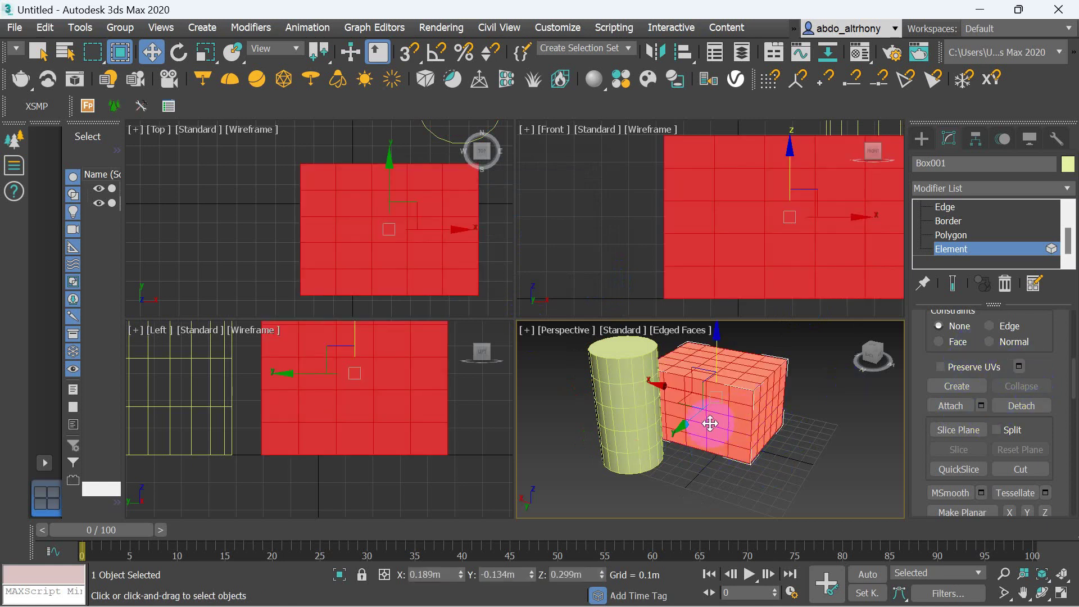
At Editable Poly top level, nudge Box001 slightly along X, click object 111, then reselect Box001.
{"action": "left_click", "coordinate": [957, 207]}
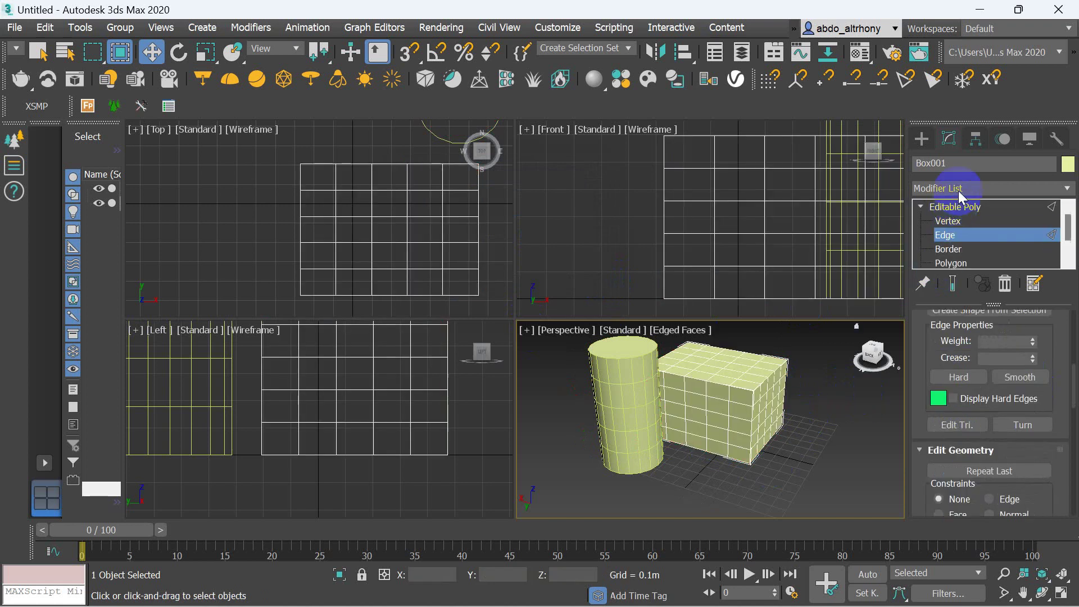
{"action": "left_click", "coordinate": [962, 205]}
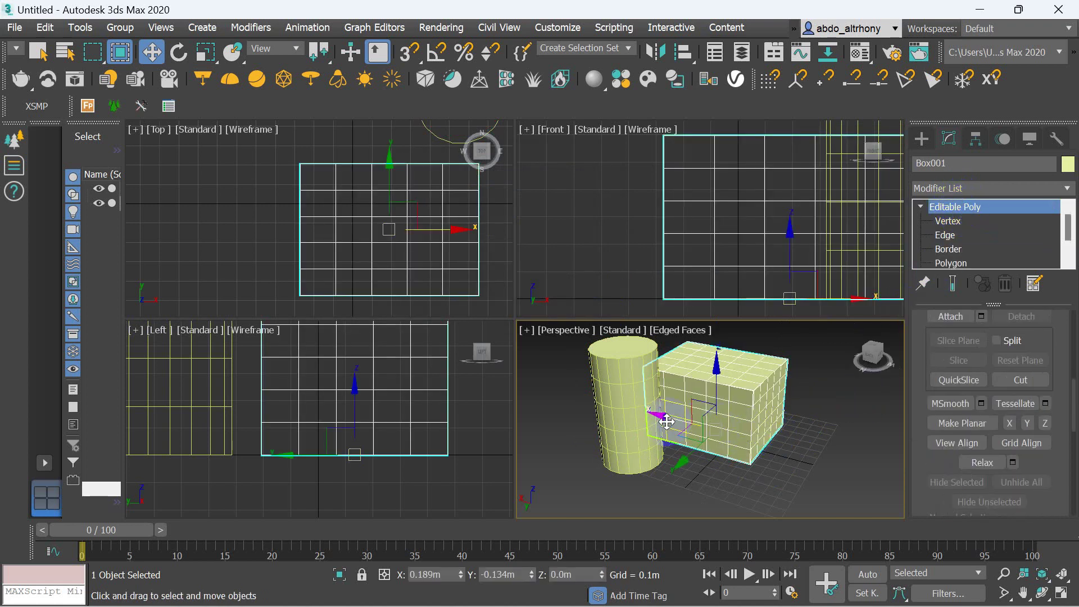
{"action": "left_click_drag", "start_coordinate": [667, 422], "coordinate": [670, 421]}
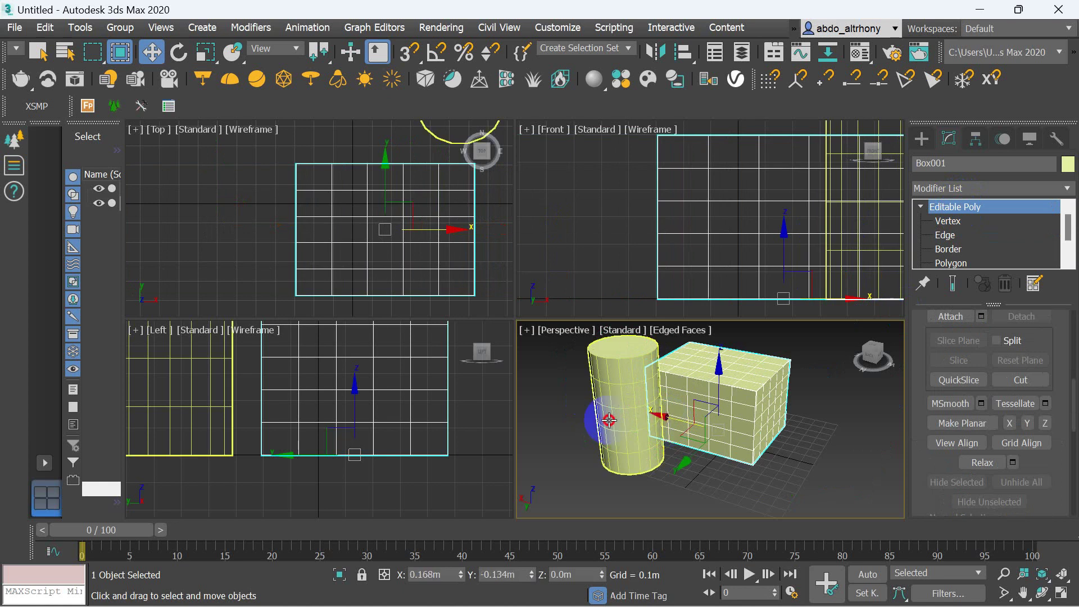
{"action": "left_click", "coordinate": [609, 420]}
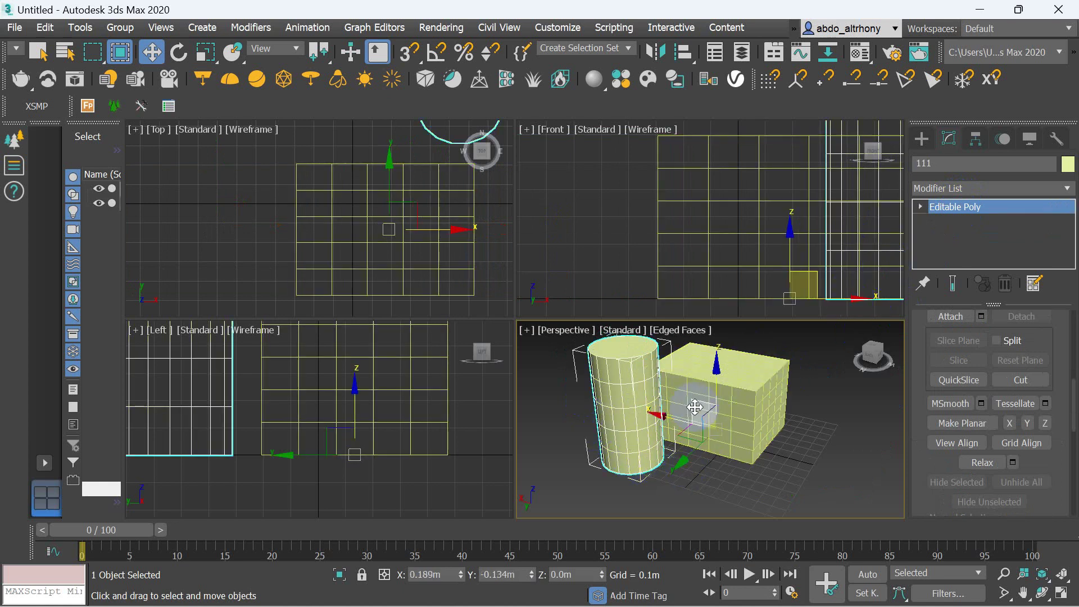
{"action": "left_click", "coordinate": [1053, 321]}
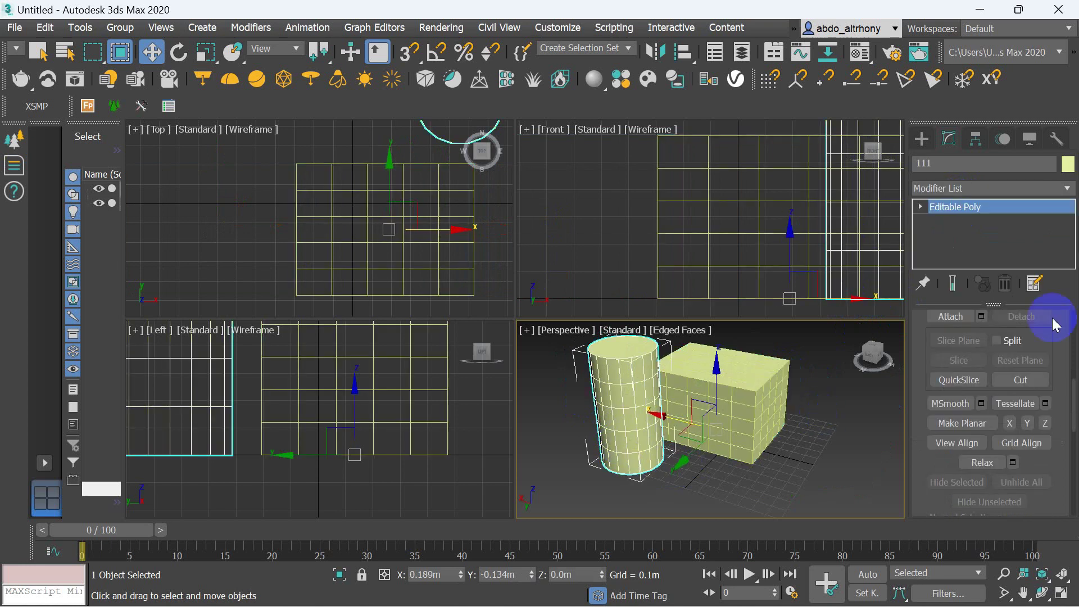
{"action": "left_click", "coordinate": [961, 219]}
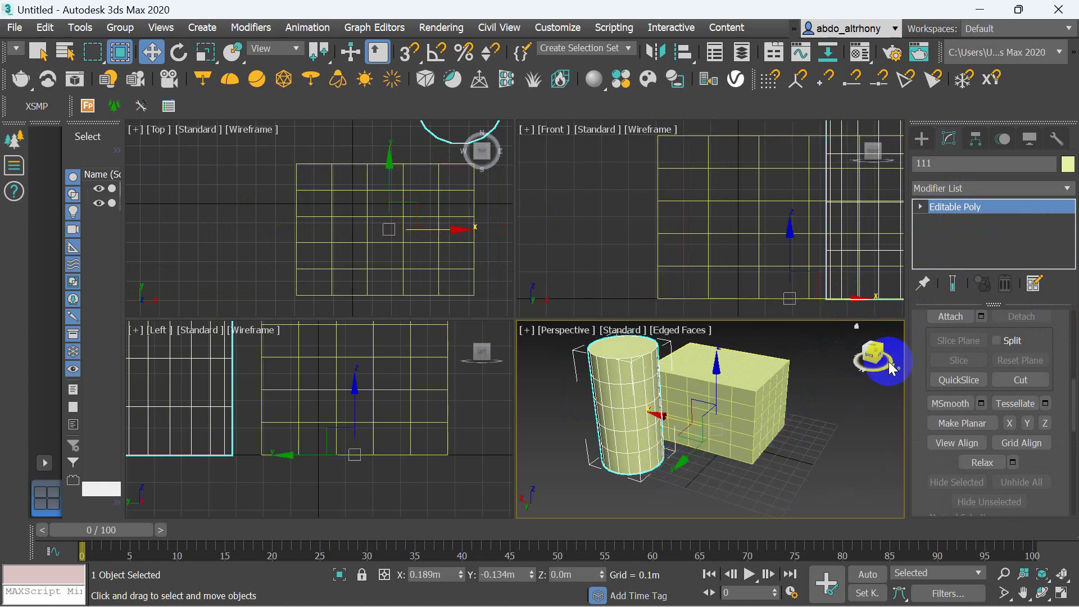
{"action": "left_click", "coordinate": [1044, 339]}
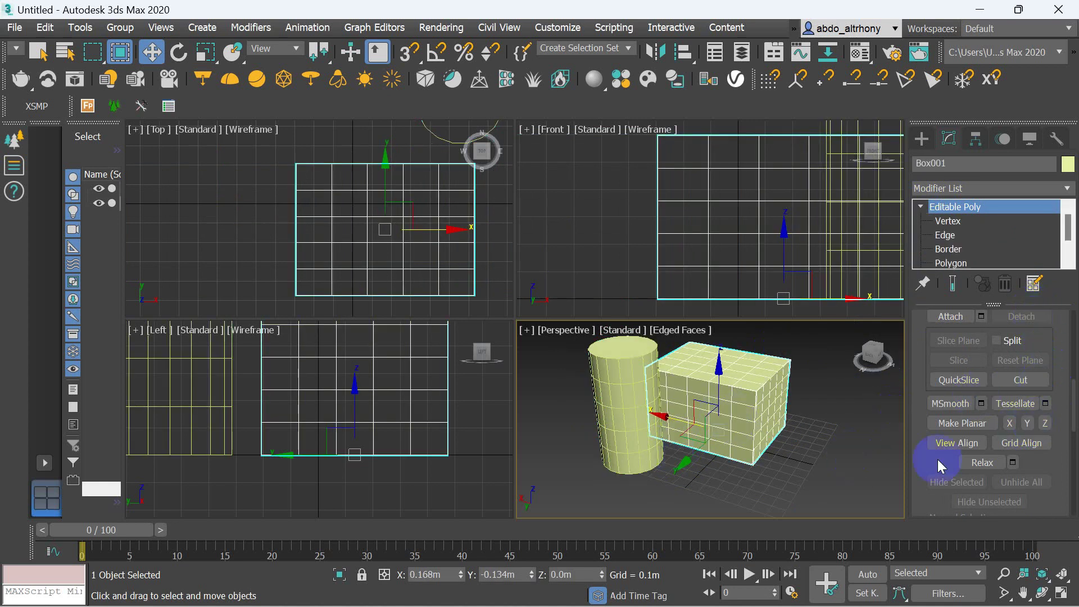
{"action": "scroll", "coordinate": [725, 430], "scroll_direction": "up", "scroll_amount": 3}
{"action": "scroll", "coordinate": [736, 439], "scroll_direction": "down", "scroll_amount": 5}
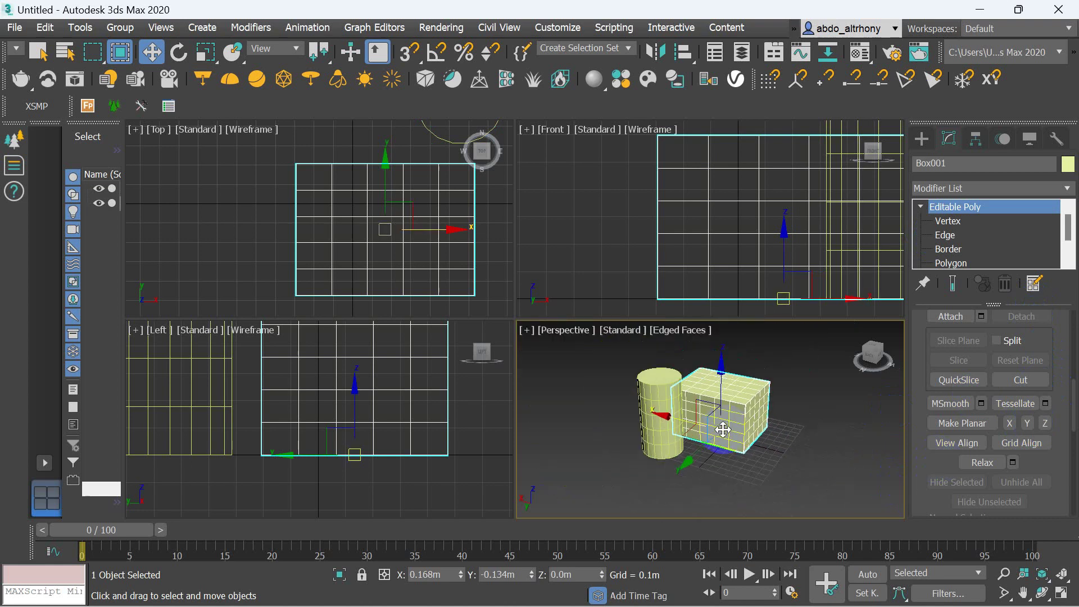
{"action": "scroll", "coordinate": [716, 428], "scroll_direction": "up", "scroll_amount": 7}
In the Top view, select the box's left block of polygons and detach them as object 333.
{"action": "left_click", "coordinate": [465, 255]}
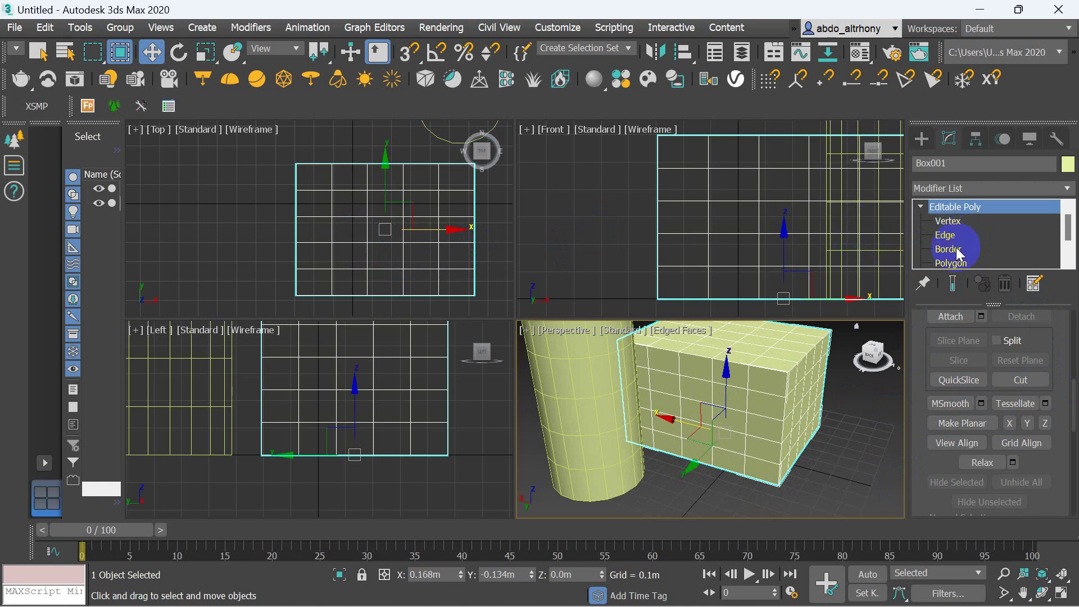
{"action": "left_click", "coordinate": [961, 267]}
{"action": "left_click", "coordinate": [310, 158]}
{"action": "left_click_drag", "start_coordinate": [285, 154], "coordinate": [401, 303]}
{"action": "left_click_drag", "start_coordinate": [1040, 446], "coordinate": [1039, 375]}
{"action": "scroll", "coordinate": [1040, 375], "scroll_direction": "down", "scroll_amount": 2}
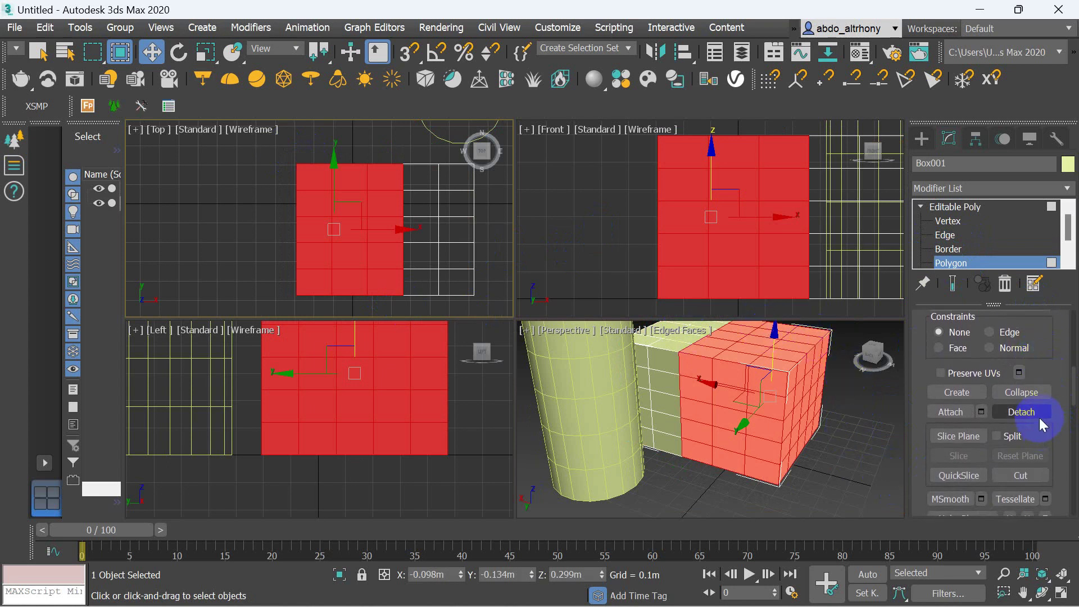
{"action": "left_click", "coordinate": [1036, 414]}
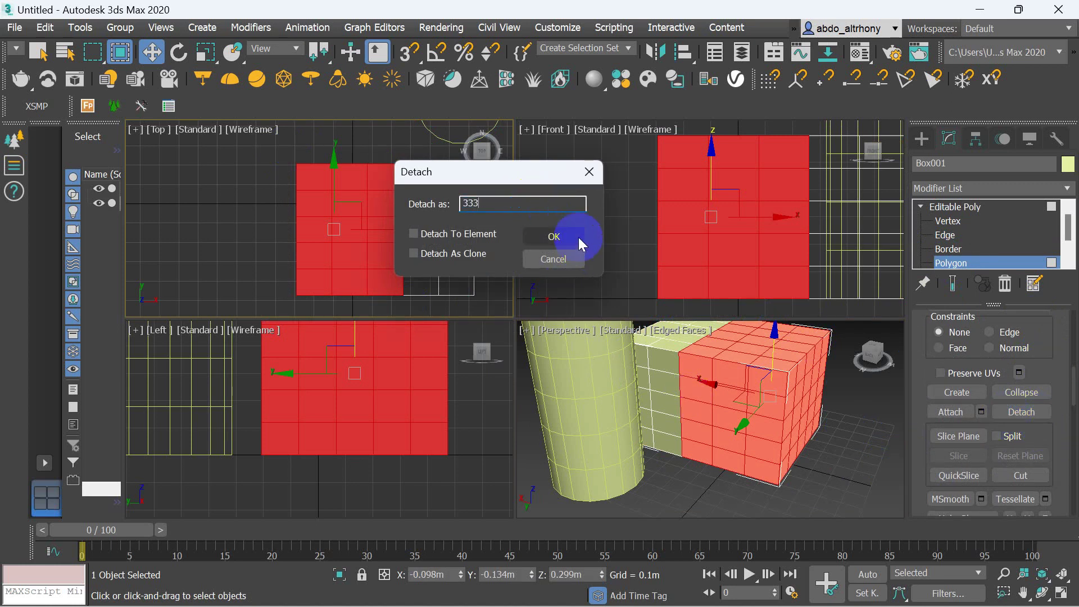
{"action": "left_click", "coordinate": [553, 236]}
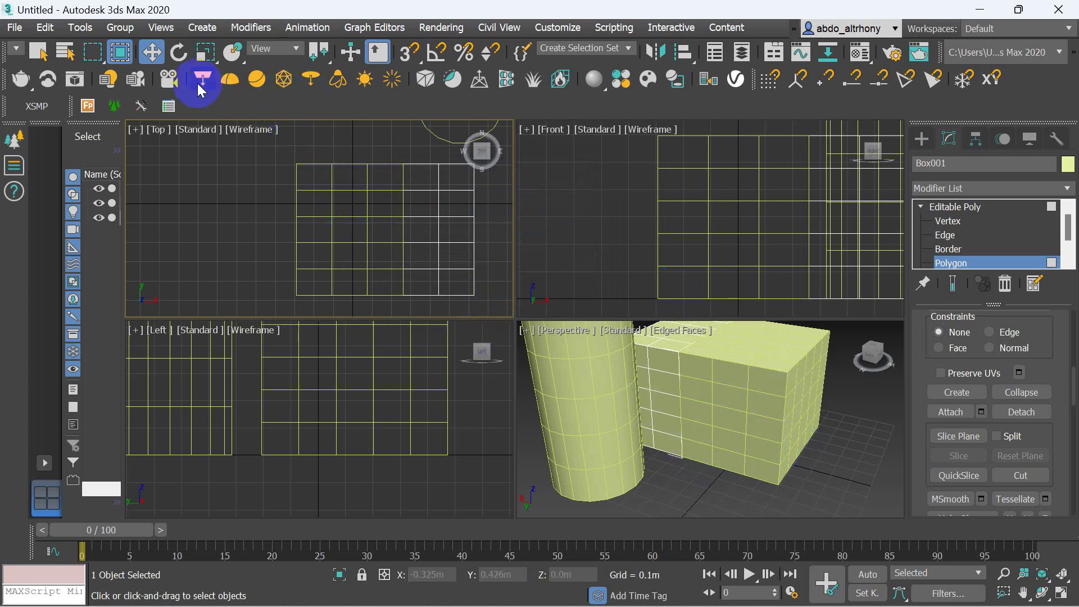
{"action": "left_click", "coordinate": [66, 53]}
{"action": "left_click", "coordinate": [78, 123]}
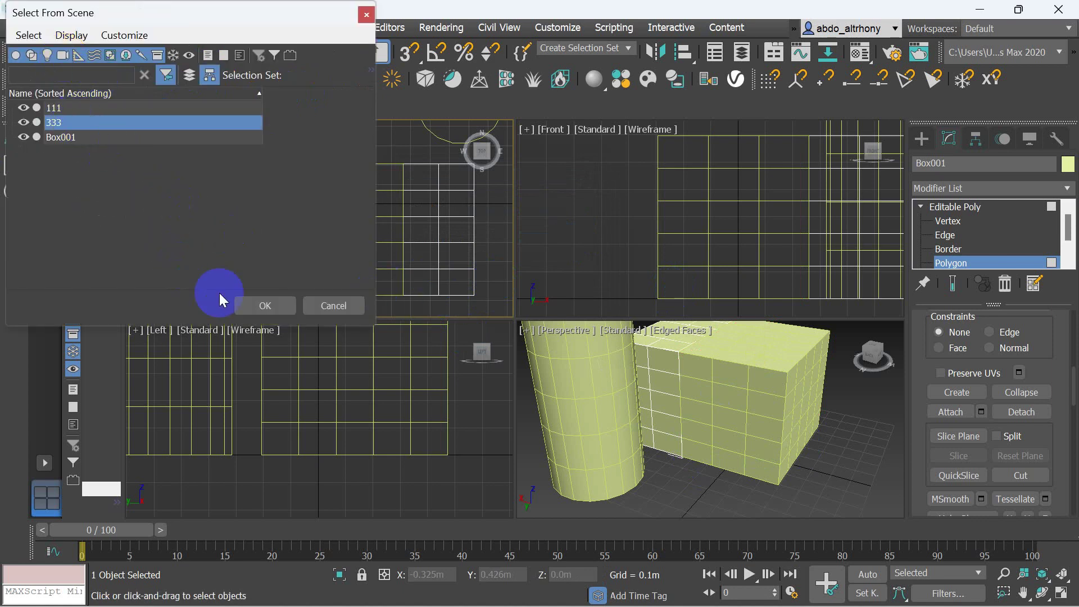
{"action": "left_click", "coordinate": [259, 311]}
{"action": "mouse_move", "coordinate": [675, 427]}
{"action": "left_mouse_down"}
{"action": "mouse_move", "coordinate": [769, 455]}
{"action": "mouse_move", "coordinate": [660, 433]}
{"action": "mouse_move", "coordinate": [733, 470]}
{"action": "left_mouse_up"}
{"action": "left_click", "coordinate": [671, 414]}
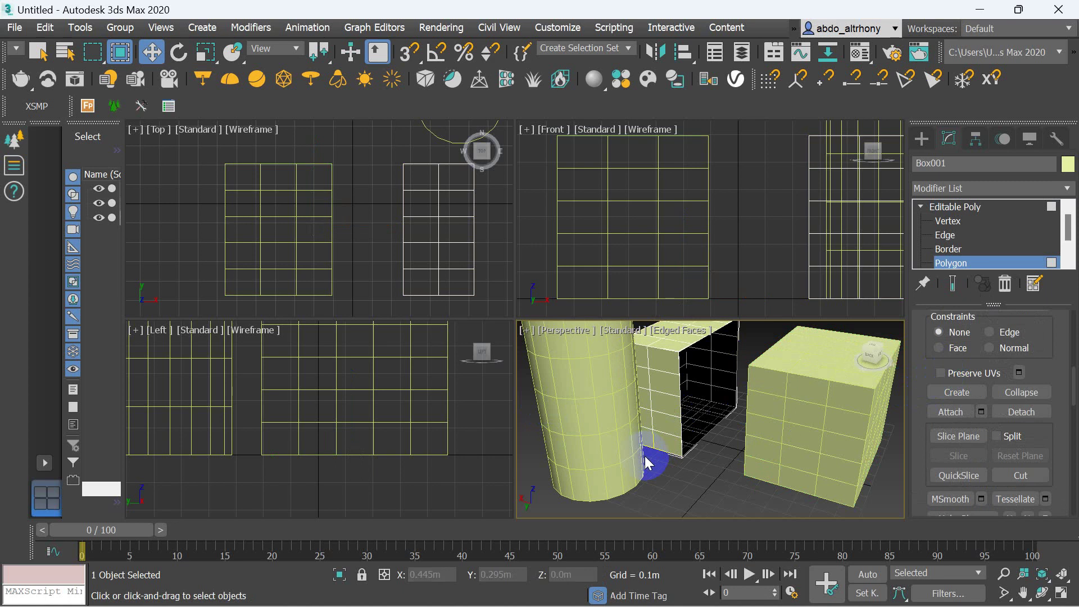
{"action": "key", "text": "ctrl+z"}
{"action": "key", "text": "ctrl+z"}
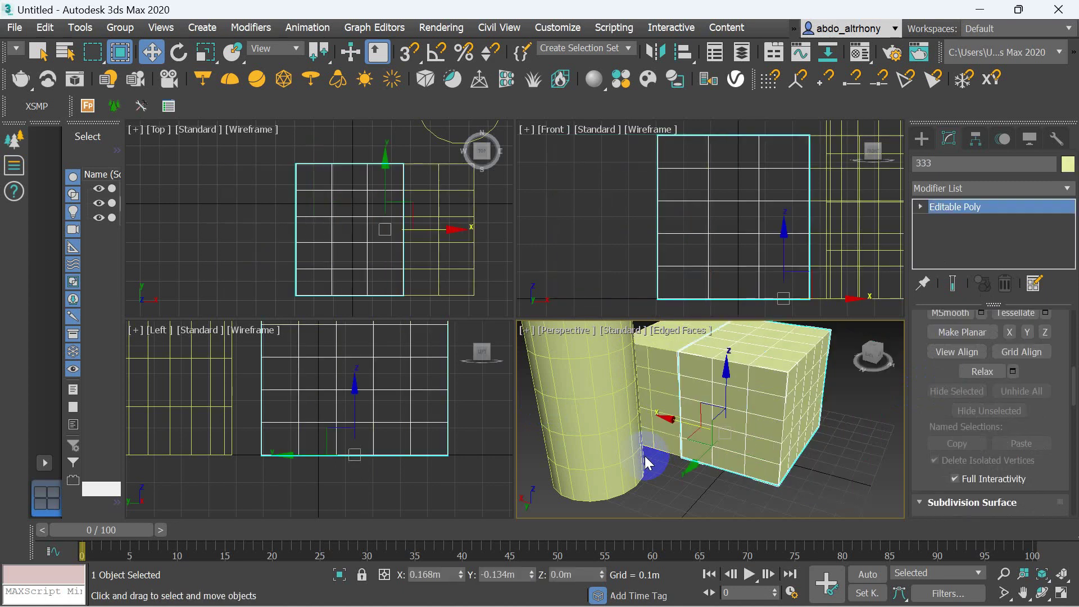
{"action": "key", "text": "ctrl+z"}
{"action": "key", "text": "ctrl+z"}
{"action": "left_click", "coordinate": [646, 462]}
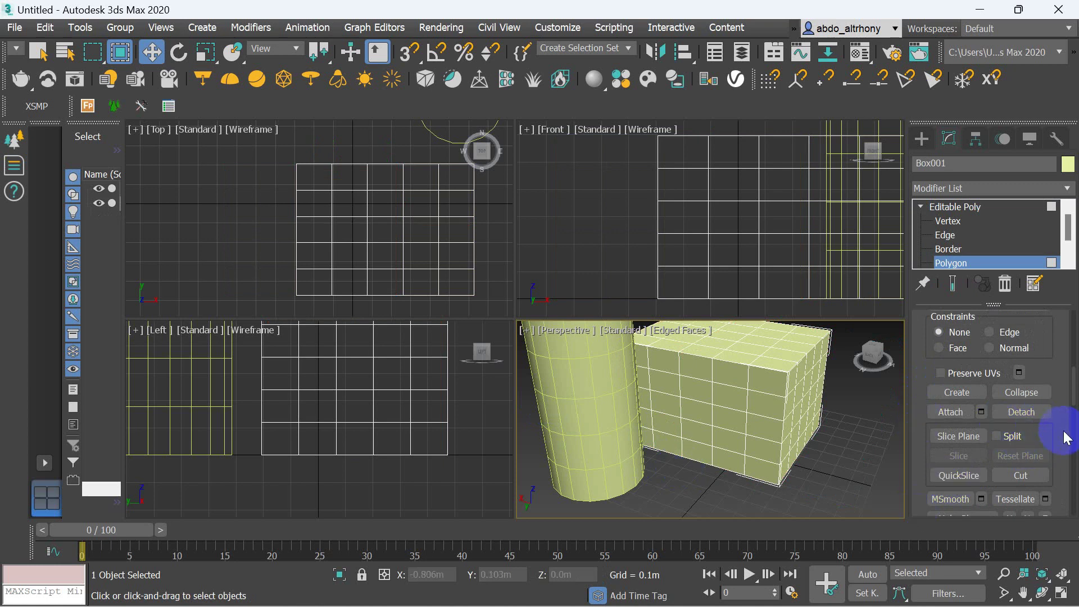
{"action": "left_click_drag", "start_coordinate": [1049, 436], "coordinate": [1039, 410]}
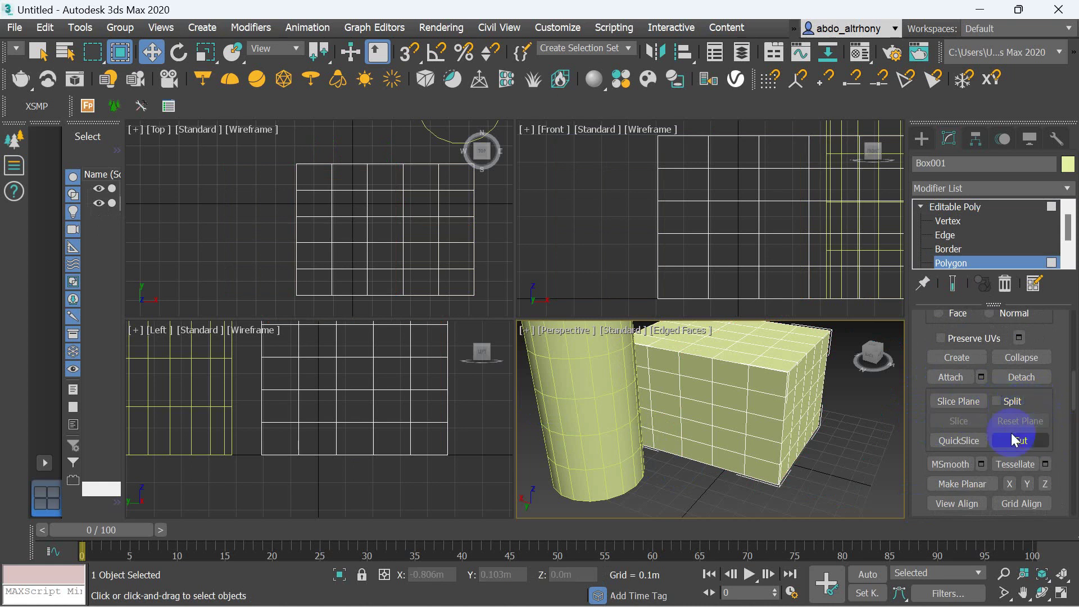
{"action": "left_click", "coordinate": [967, 208]}
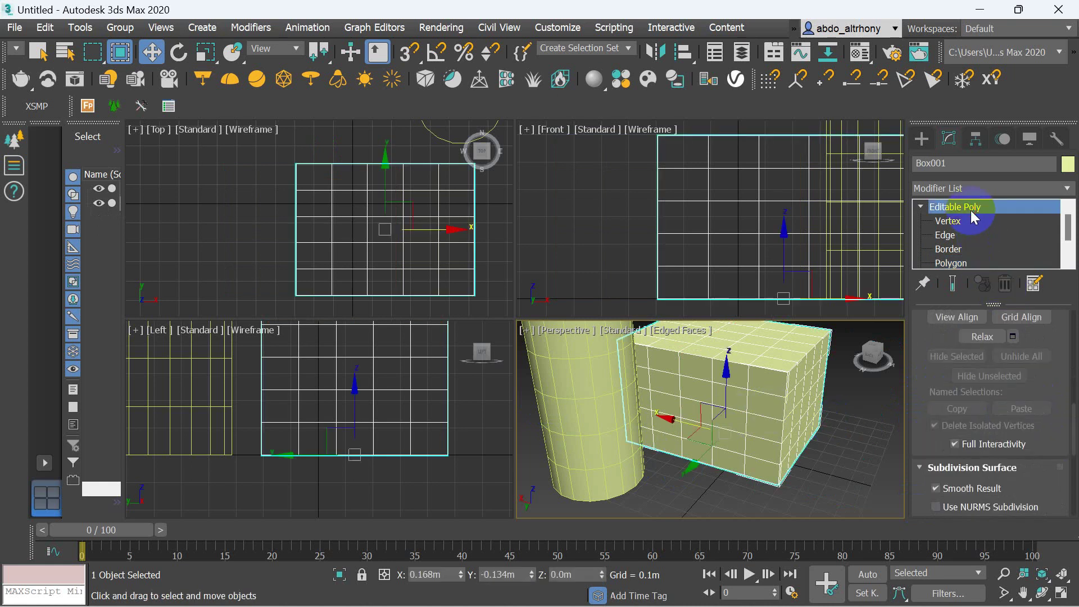
{"action": "scroll", "coordinate": [1050, 458], "scroll_direction": "up", "scroll_amount": 1}
{"action": "scroll", "coordinate": [1038, 461], "scroll_direction": "up", "scroll_amount": 2}
{"action": "scroll", "coordinate": [1032, 444], "scroll_direction": "up", "scroll_amount": 1}
{"action": "scroll", "coordinate": [1038, 449], "scroll_direction": "up", "scroll_amount": 2}
{"action": "scroll", "coordinate": [1041, 453], "scroll_direction": "up", "scroll_amount": 1}
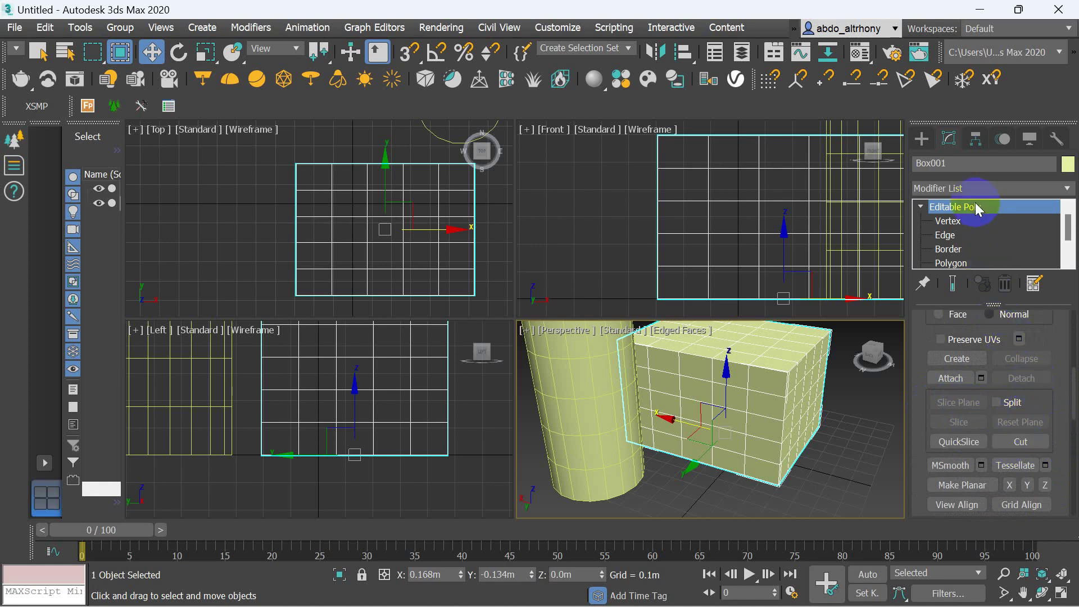
{"action": "left_click", "coordinate": [956, 221]}
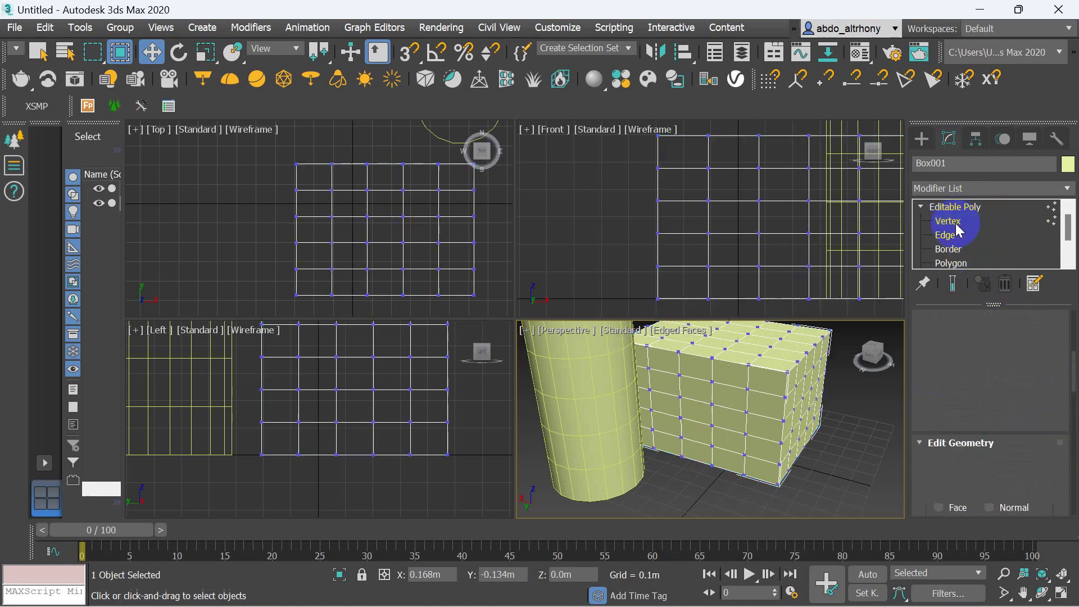
{"action": "left_click_drag", "start_coordinate": [1050, 445], "coordinate": [1034, 472]}
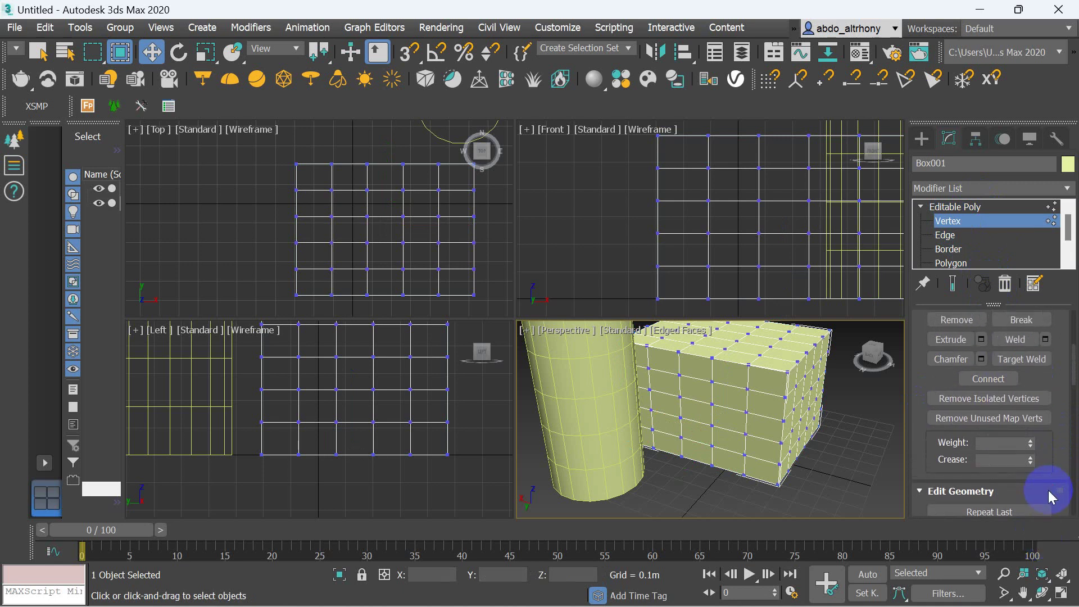
{"action": "scroll", "coordinate": [1035, 472], "scroll_direction": "down", "scroll_amount": 5}
{"action": "scroll", "coordinate": [1037, 477], "scroll_direction": "down", "scroll_amount": 3}
{"action": "scroll", "coordinate": [1038, 482], "scroll_direction": "down", "scroll_amount": 2}
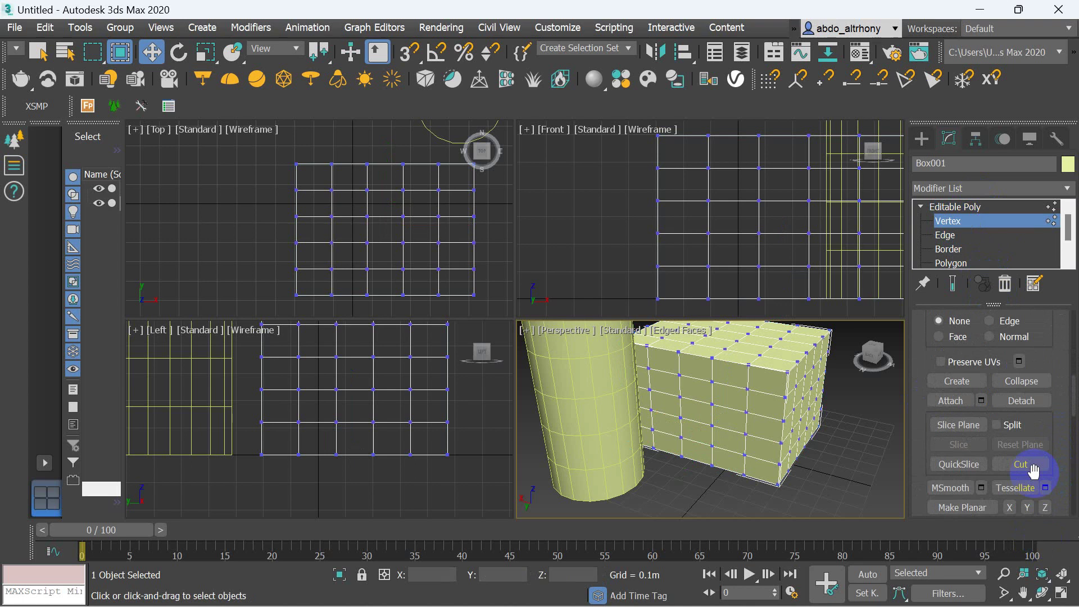
{"action": "left_click", "coordinate": [1015, 428]}
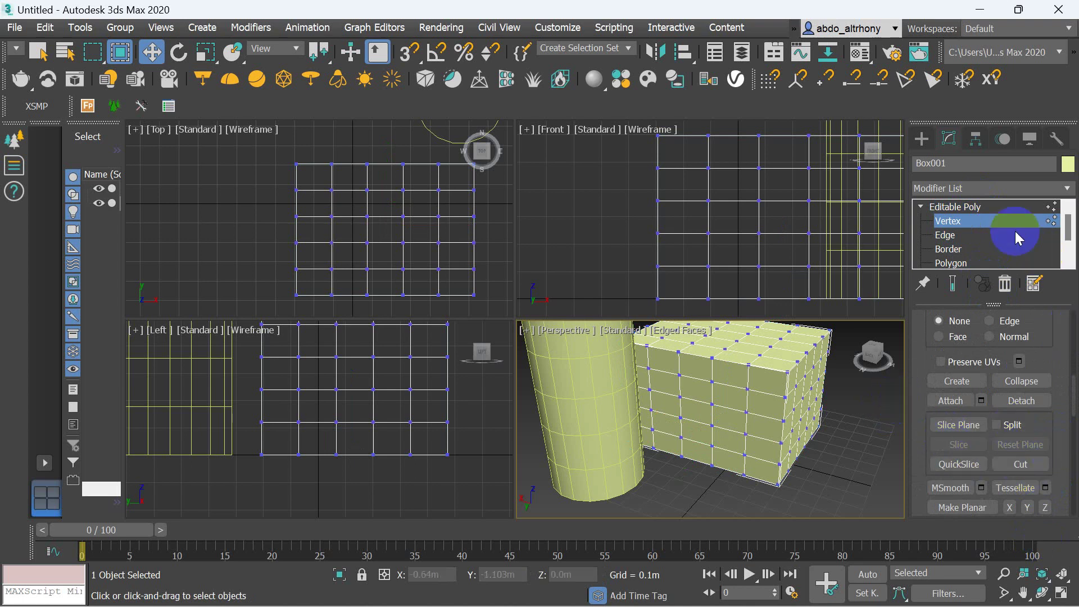
{"action": "left_click", "coordinate": [958, 263]}
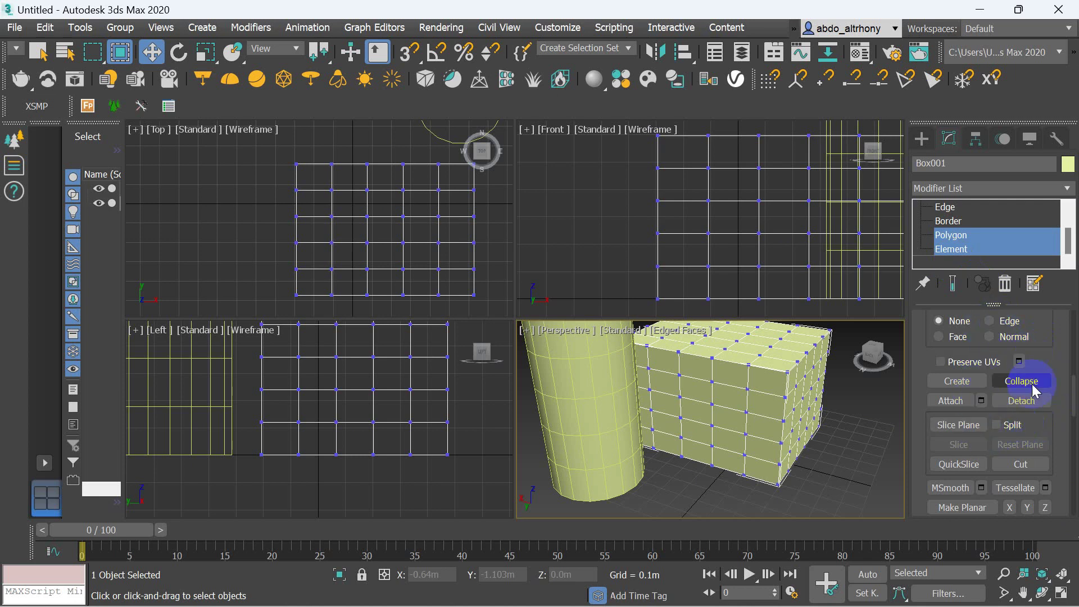
{"action": "left_click", "coordinate": [962, 236]}
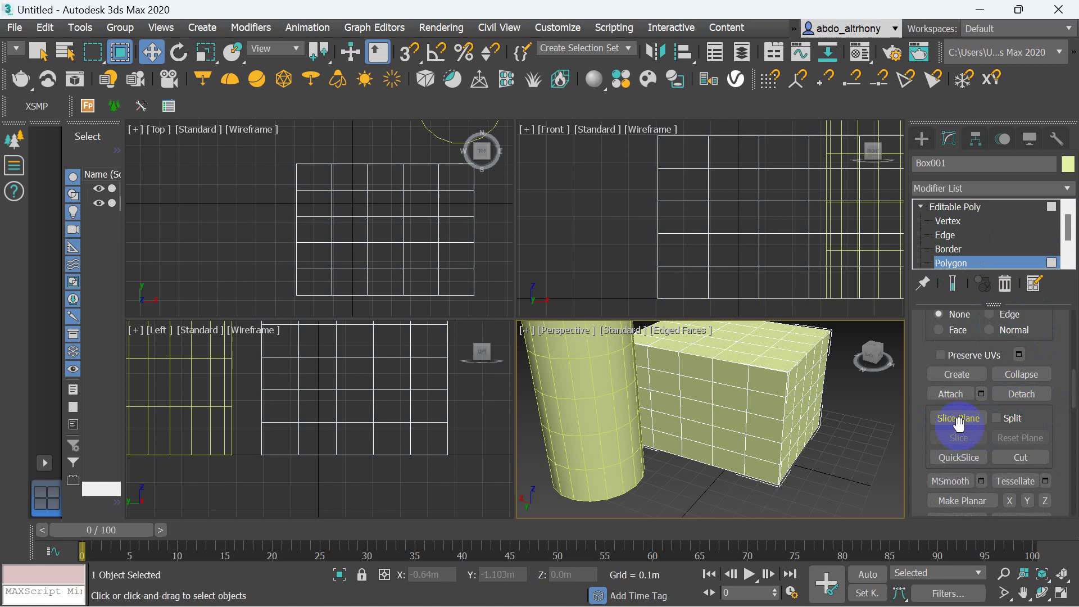
Zoom the viewports and turn on the Slice Plane across the box.
{"action": "scroll", "coordinate": [668, 391], "scroll_direction": "down", "scroll_amount": 3}
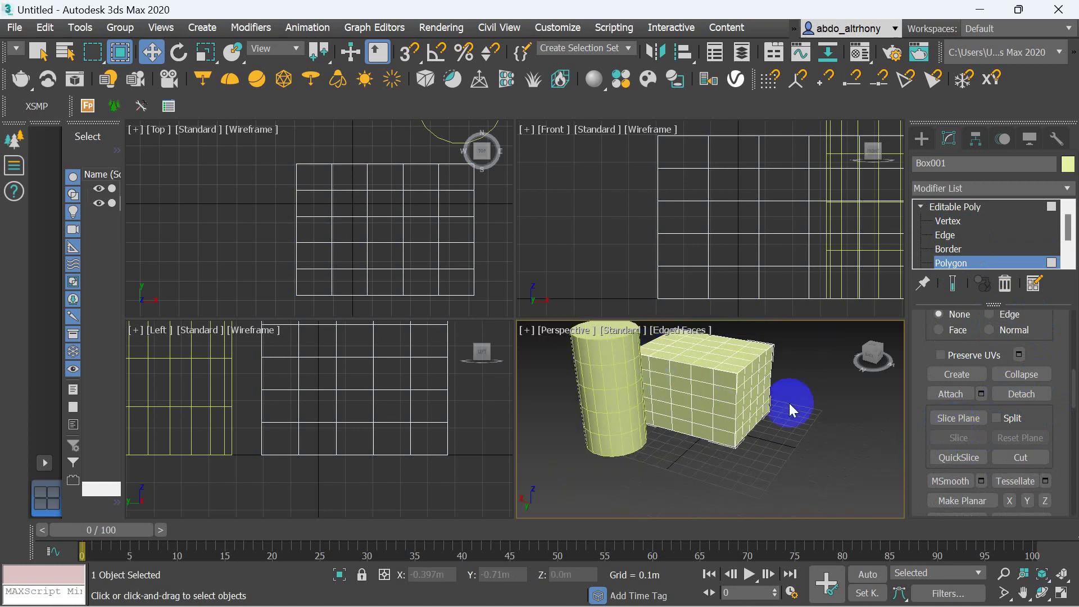
{"action": "scroll", "coordinate": [725, 349], "scroll_direction": "down", "scroll_amount": 1}
{"action": "scroll", "coordinate": [682, 339], "scroll_direction": "down", "scroll_amount": 1}
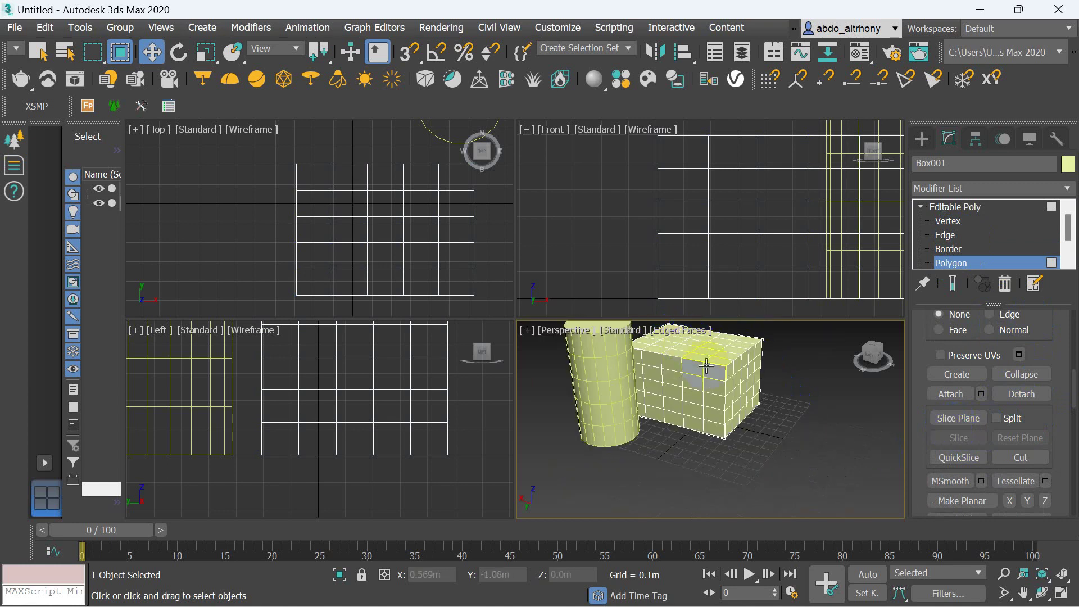
{"action": "scroll", "coordinate": [707, 366], "scroll_direction": "up", "scroll_amount": 1}
{"action": "scroll", "coordinate": [697, 360], "scroll_direction": "up", "scroll_amount": 4}
{"action": "scroll", "coordinate": [711, 357], "scroll_direction": "down", "scroll_amount": 3}
{"action": "scroll", "coordinate": [712, 357], "scroll_direction": "down", "scroll_amount": 1}
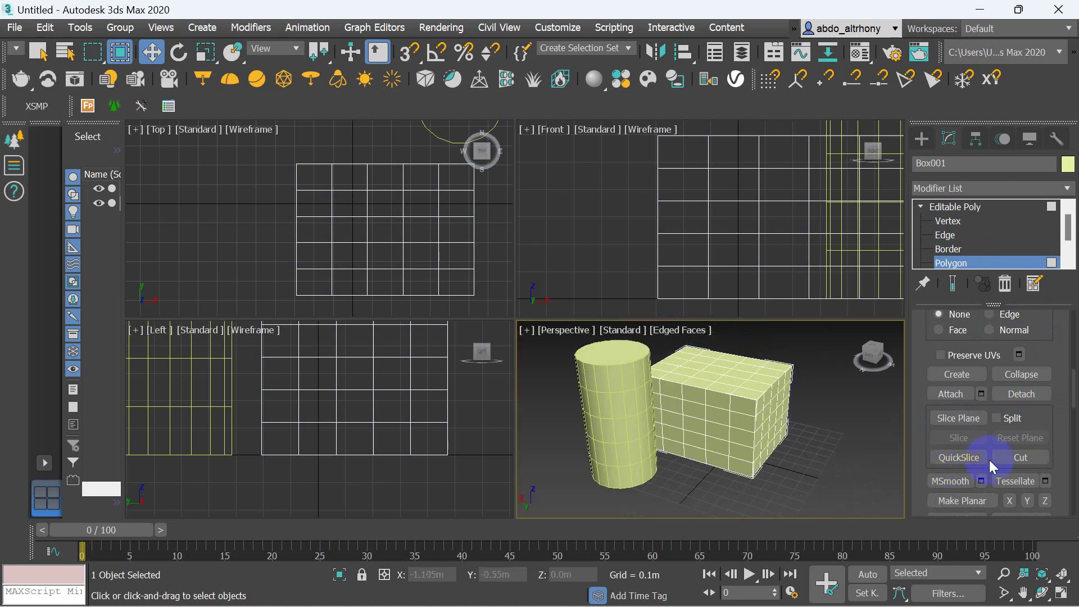
{"action": "left_click", "coordinate": [967, 425]}
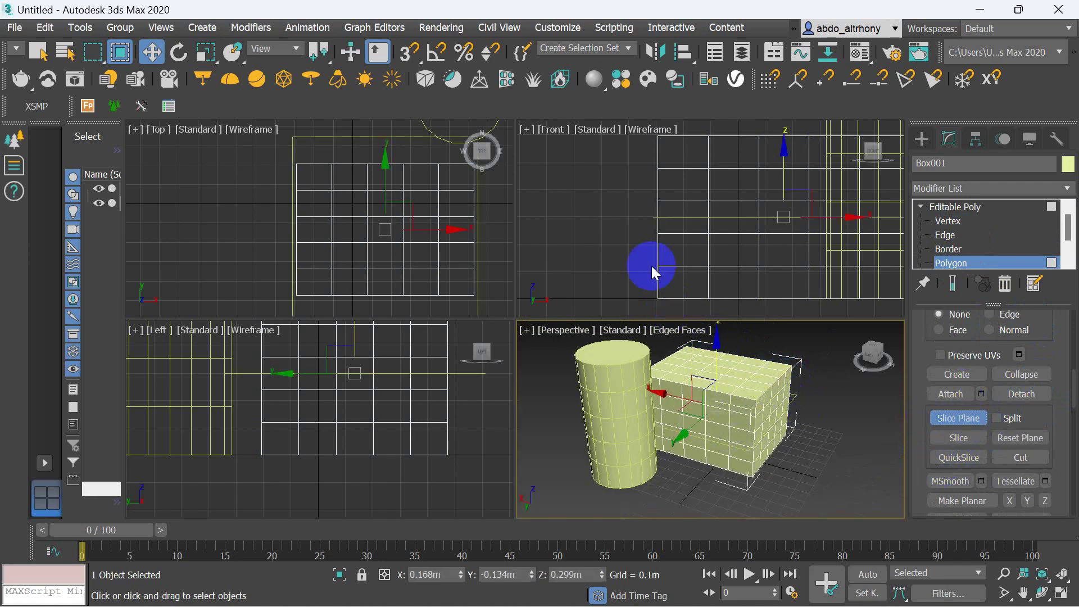
Inspect the slice plane, then return to Editable Poly level and select the cylinder.
{"action": "scroll", "coordinate": [619, 223], "scroll_direction": "down", "scroll_amount": 1}
{"action": "scroll", "coordinate": [691, 219], "scroll_direction": "down", "scroll_amount": 1}
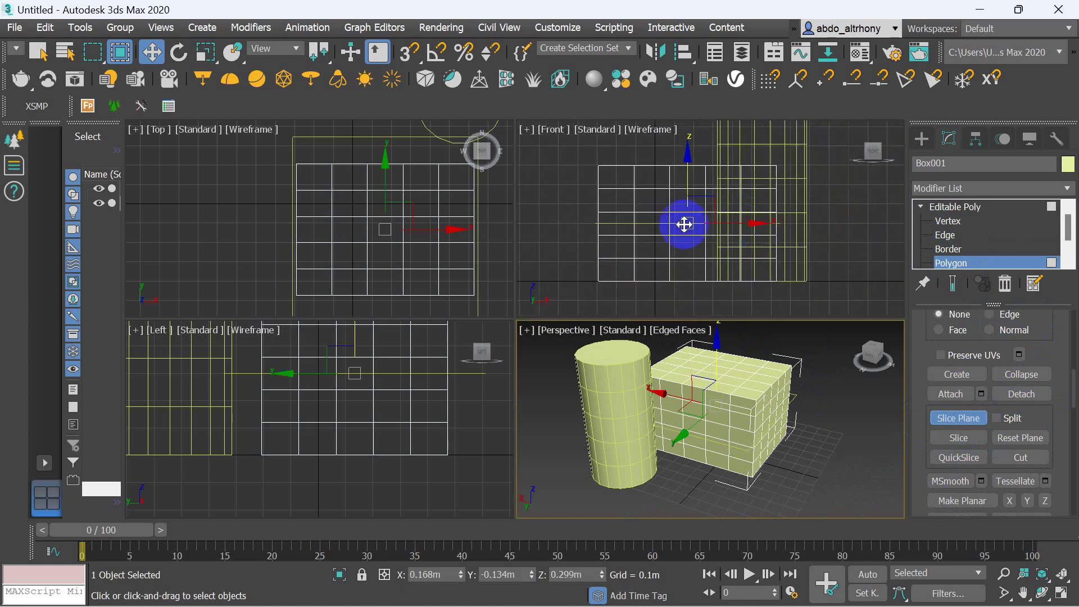
{"action": "scroll", "coordinate": [315, 180], "scroll_direction": "down", "scroll_amount": 2}
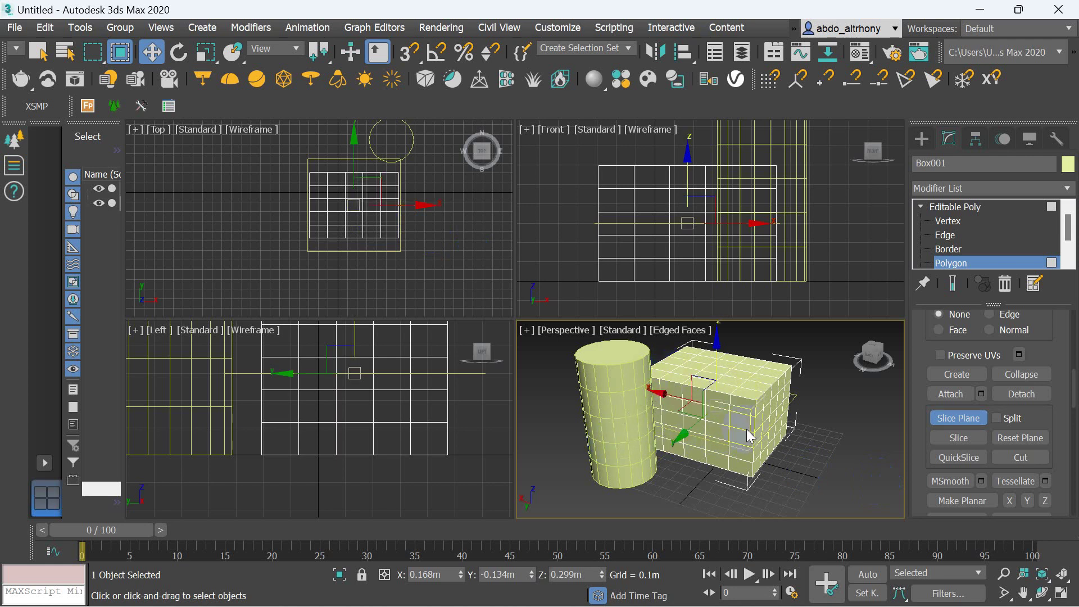
{"action": "left_click", "coordinate": [967, 215]}
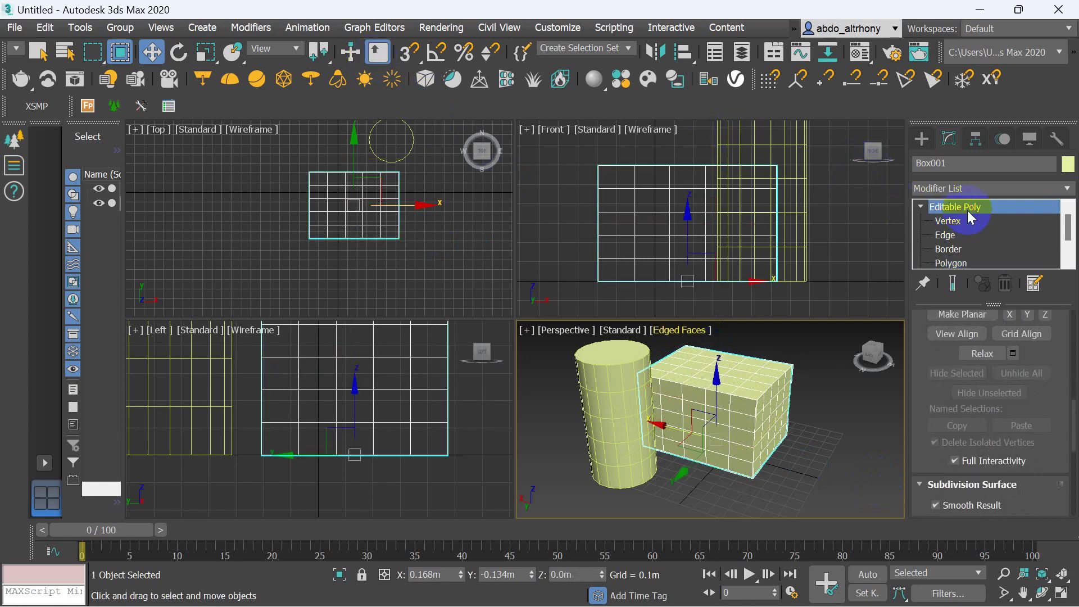
{"action": "left_click", "coordinate": [629, 432]}
Hide cylinder 111 with the quad menu's Hide Selection and reselect Box001.
{"action": "right_click", "coordinate": [628, 429]}
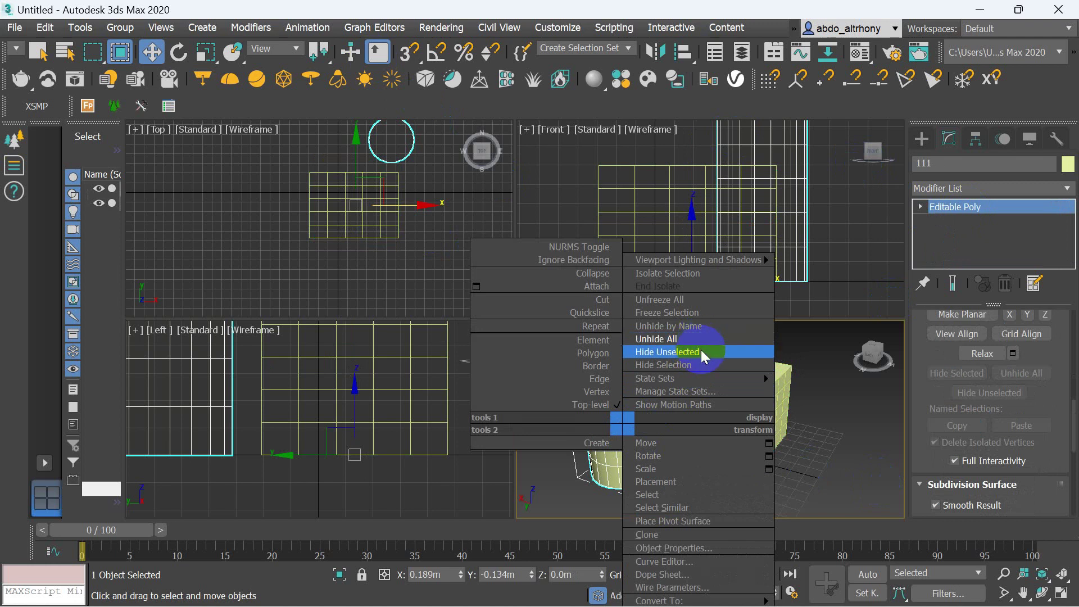
{"action": "left_click", "coordinate": [706, 364]}
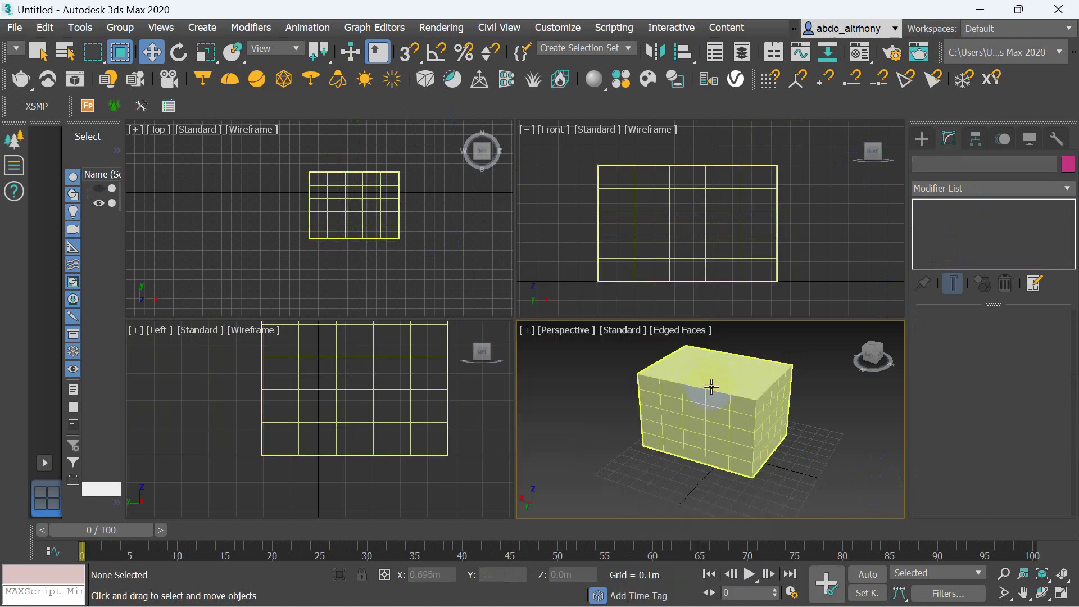
{"action": "left_click", "coordinate": [739, 437]}
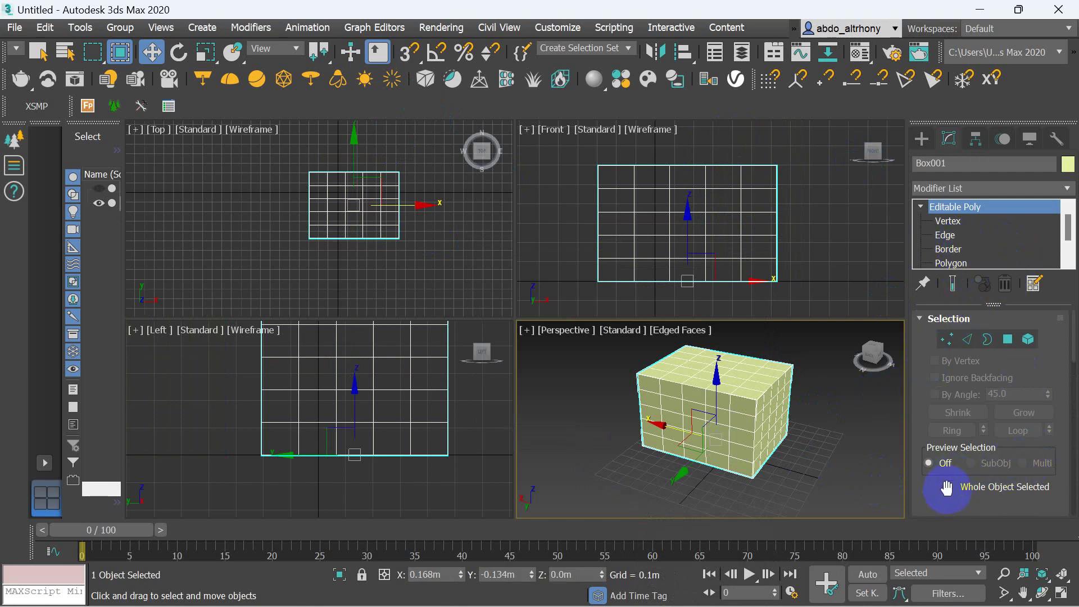
{"action": "scroll", "coordinate": [946, 482], "scroll_direction": "down", "scroll_amount": 2}
{"action": "scroll", "coordinate": [953, 430], "scroll_direction": "down", "scroll_amount": 3}
{"action": "scroll", "coordinate": [953, 434], "scroll_direction": "down", "scroll_amount": 3}
{"action": "scroll", "coordinate": [958, 430], "scroll_direction": "down", "scroll_amount": 3}
{"action": "scroll", "coordinate": [967, 431], "scroll_direction": "up", "scroll_amount": 2}
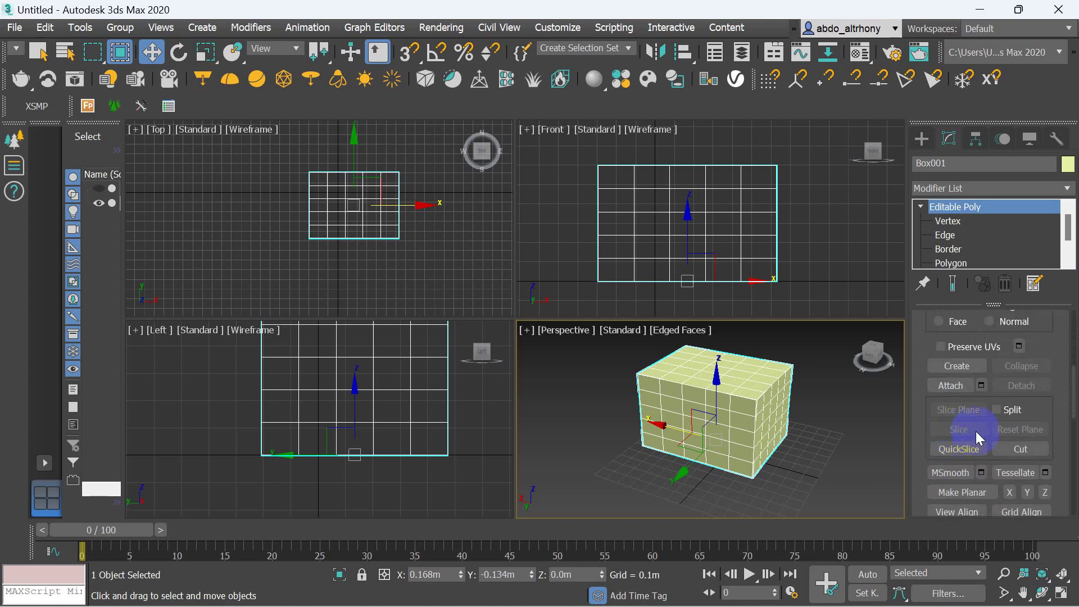
Switch Box001 to Polygon sub-object level and activate Slice Plane across it.
{"action": "left_click", "coordinate": [951, 263]}
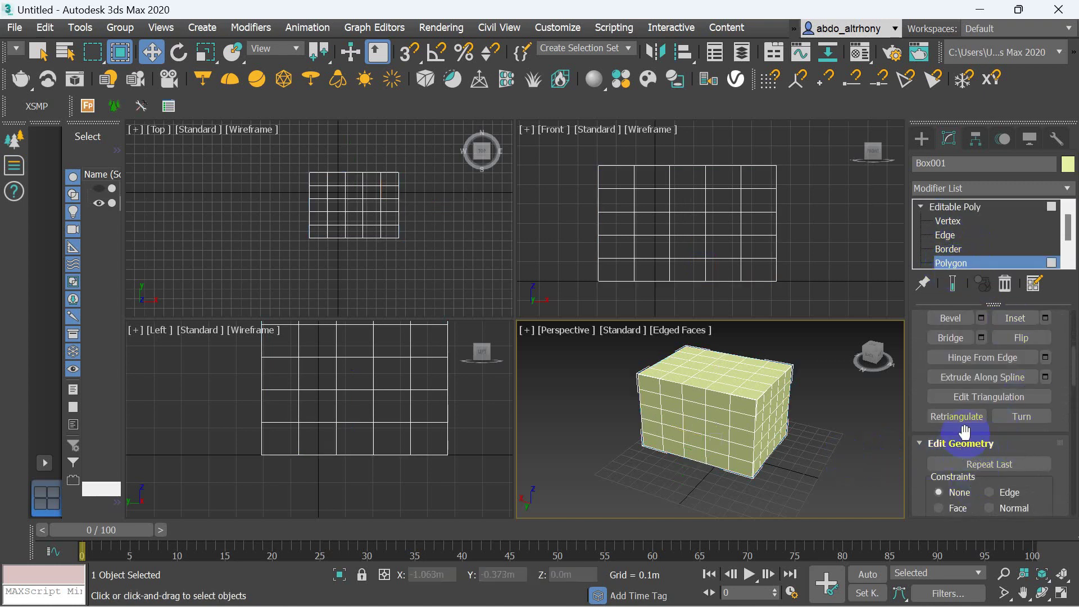
{"action": "scroll", "coordinate": [1016, 438], "scroll_direction": "down", "scroll_amount": 2}
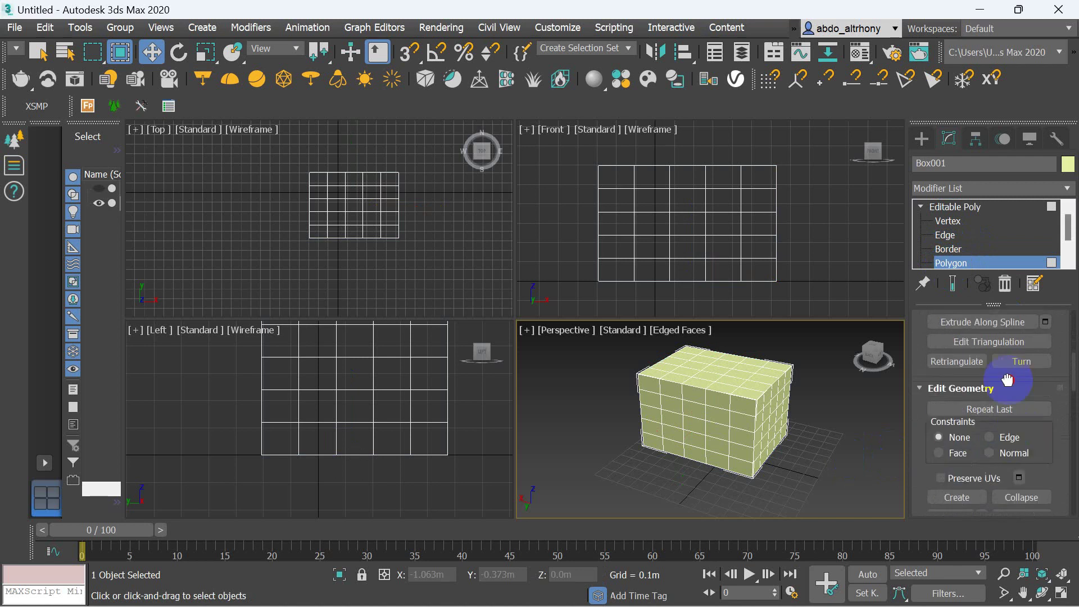
{"action": "scroll", "coordinate": [1019, 434], "scroll_direction": "down", "scroll_amount": 2}
{"action": "scroll", "coordinate": [1043, 401], "scroll_direction": "down", "scroll_amount": 1}
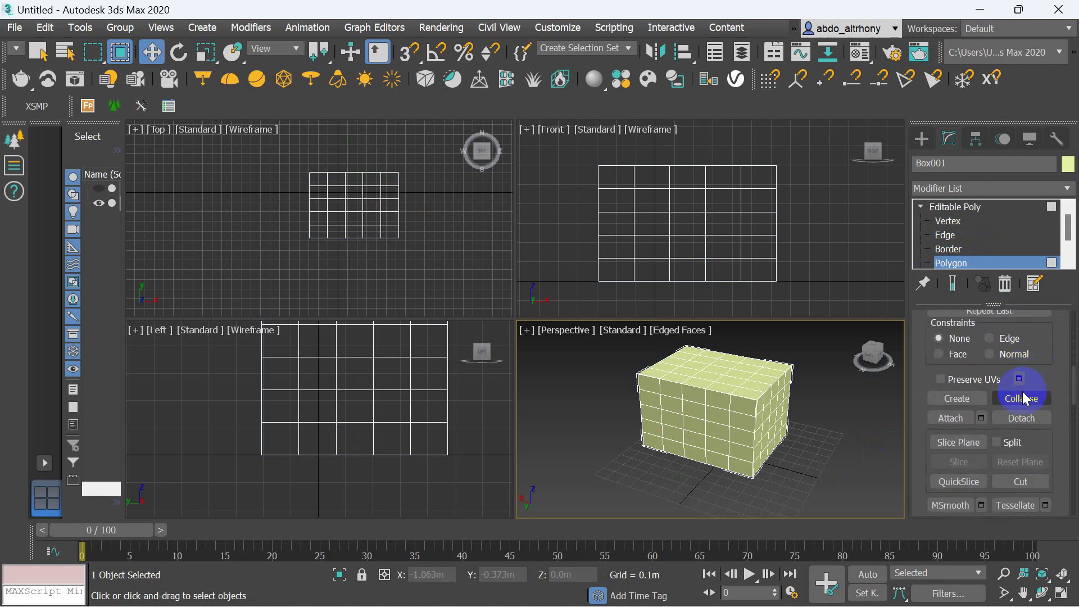
{"action": "left_click", "coordinate": [959, 442]}
Maximize the Perspective viewport to fill the workspace.
{"action": "scroll", "coordinate": [351, 185], "scroll_direction": "up", "scroll_amount": 2}
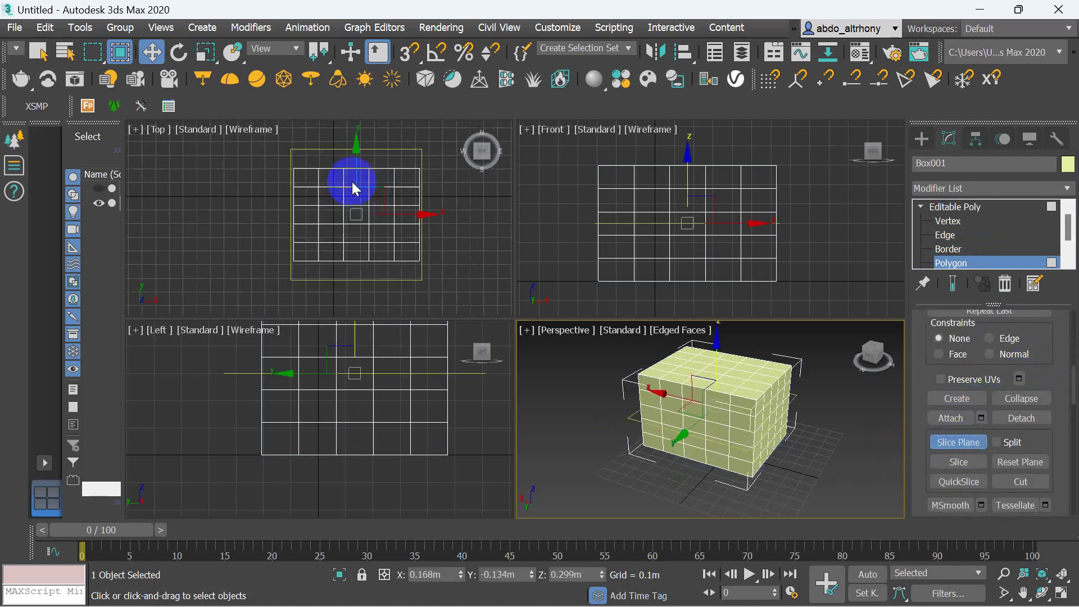
{"action": "scroll", "coordinate": [356, 181], "scroll_direction": "up", "scroll_amount": 2}
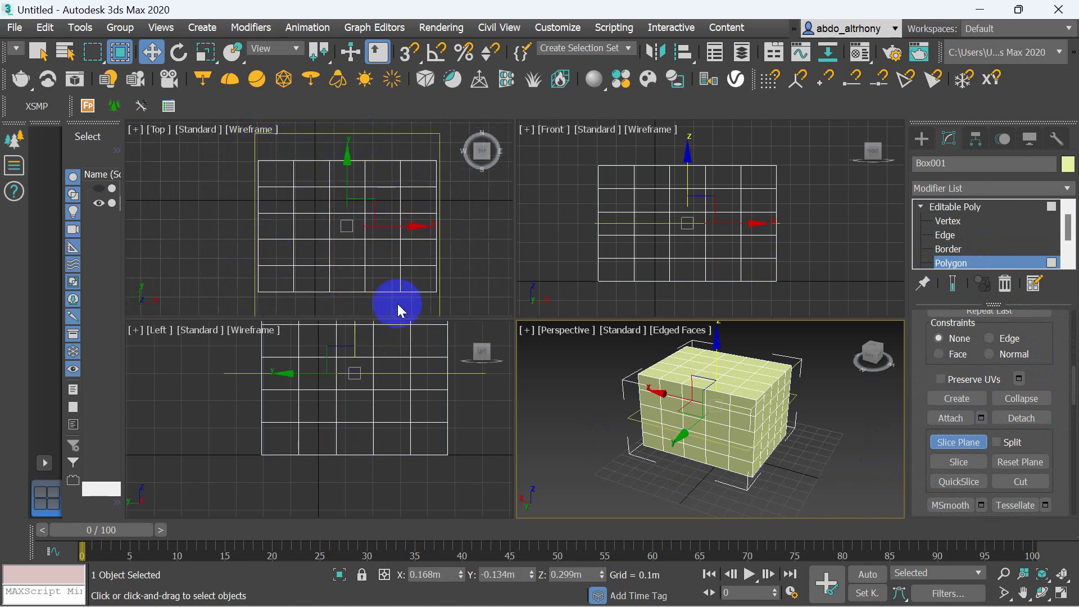
{"action": "scroll", "coordinate": [742, 447], "scroll_direction": "up", "scroll_amount": 4}
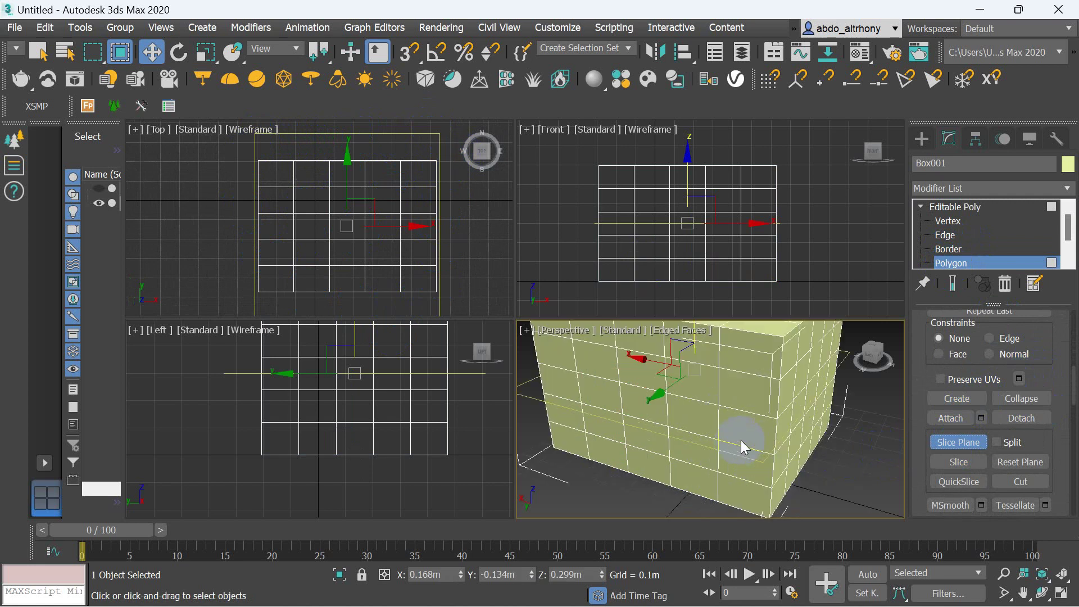
{"action": "left_click", "coordinate": [1064, 594]}
{"action": "scroll", "coordinate": [587, 343], "scroll_direction": "down", "scroll_amount": 3}
{"action": "scroll", "coordinate": [526, 324], "scroll_direction": "up", "scroll_amount": 3}
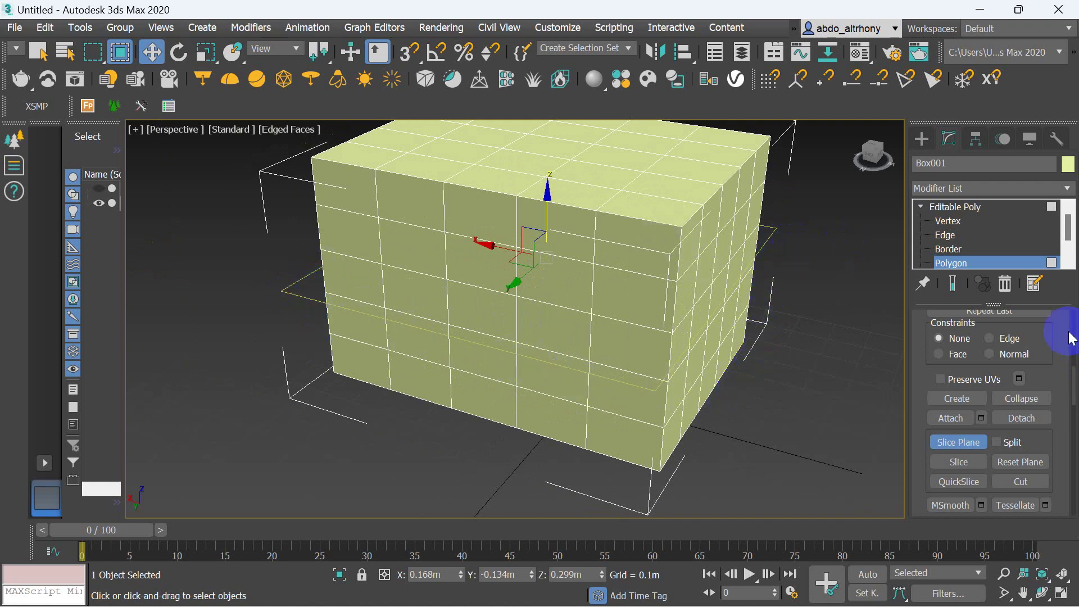
{"action": "left_click", "coordinate": [1068, 165]}
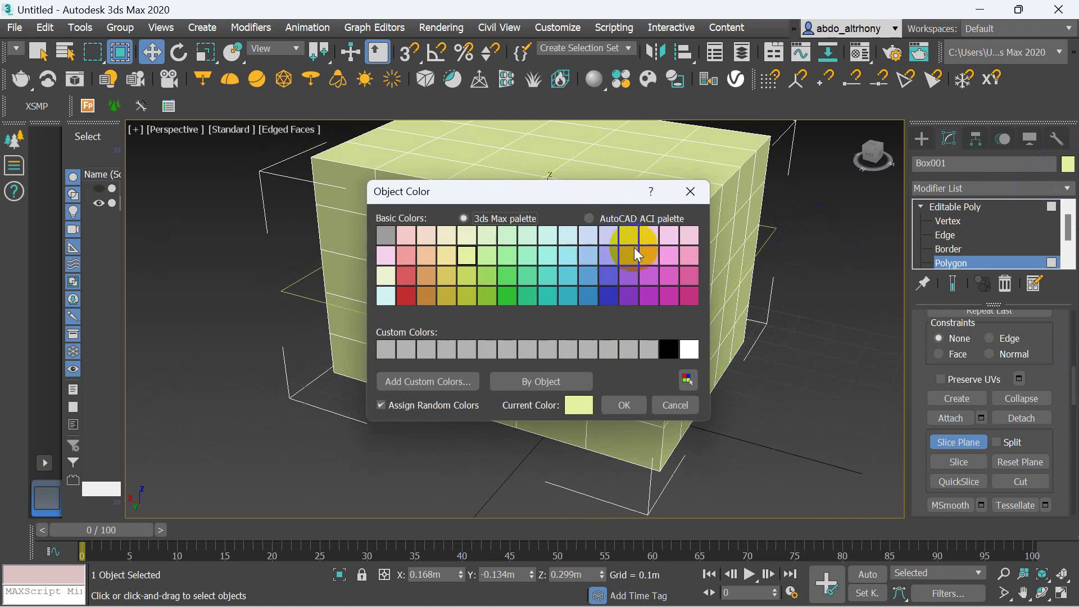
{"action": "left_click", "coordinate": [689, 349]}
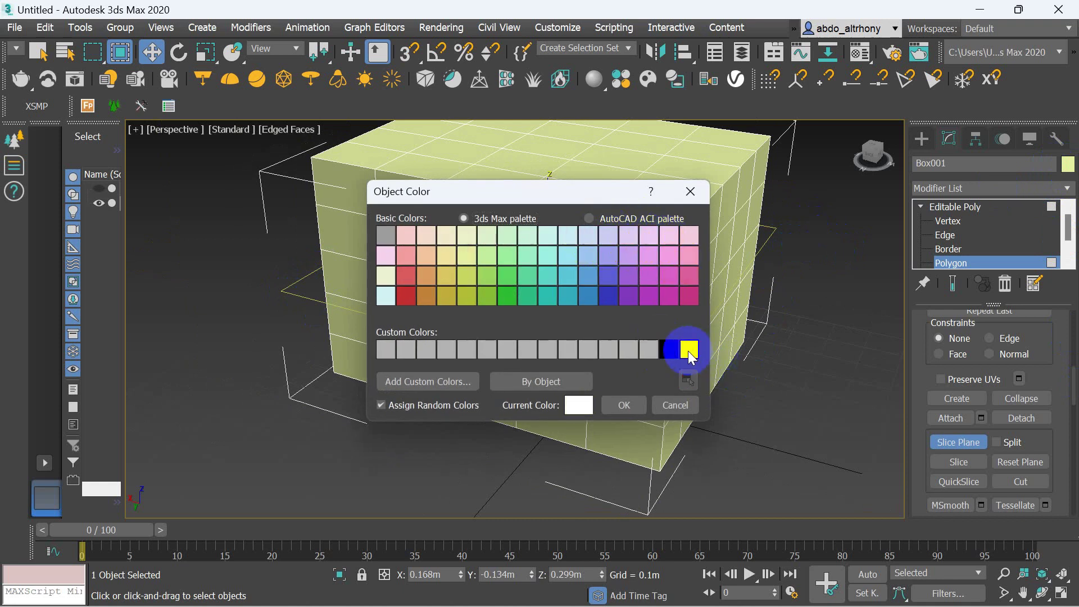
{"action": "left_click", "coordinate": [624, 404]}
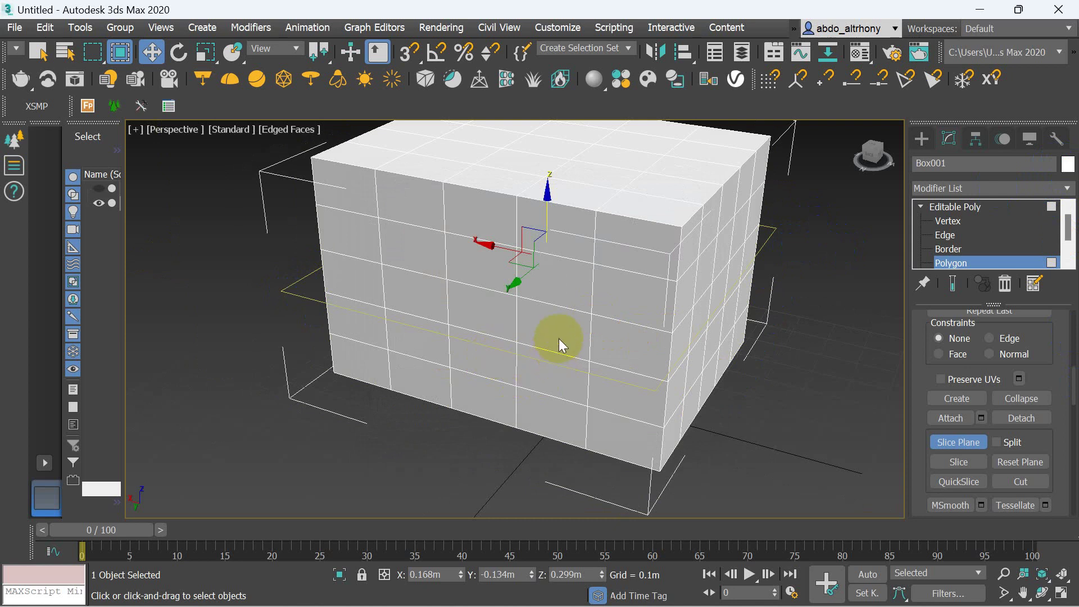
{"action": "scroll", "coordinate": [475, 309], "scroll_direction": "down", "scroll_amount": 5}
{"action": "scroll", "coordinate": [471, 292], "scroll_direction": "up", "scroll_amount": 2}
{"action": "scroll", "coordinate": [471, 293], "scroll_direction": "up", "scroll_amount": 2}
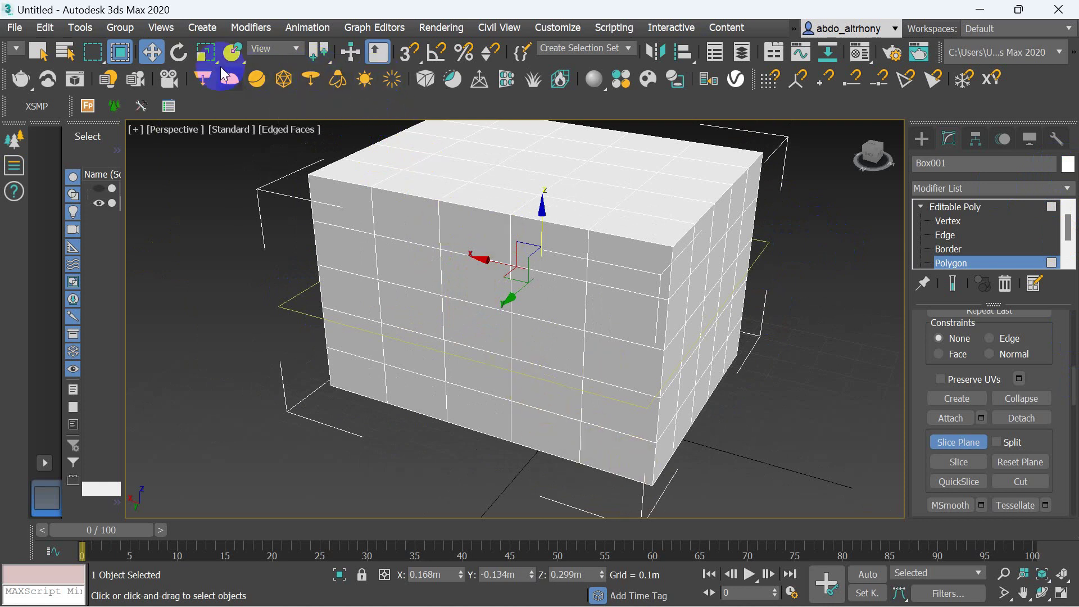
Try tilting the slice plane with the Rotate tool, then undo those rotations.
{"action": "left_click", "coordinate": [179, 54]}
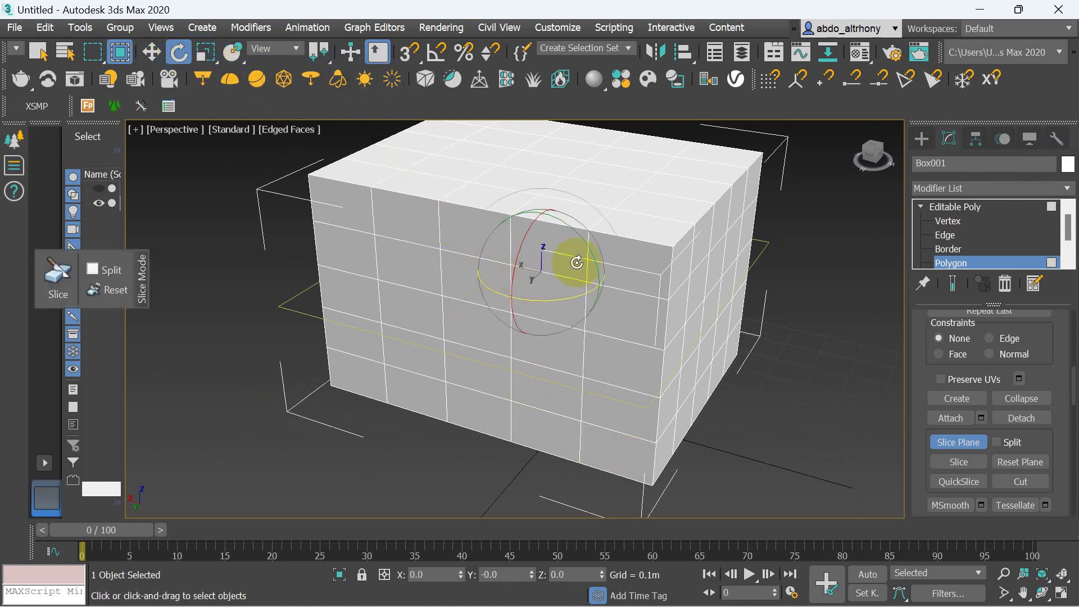
{"action": "left_click_drag", "start_coordinate": [591, 248], "coordinate": [592, 259]}
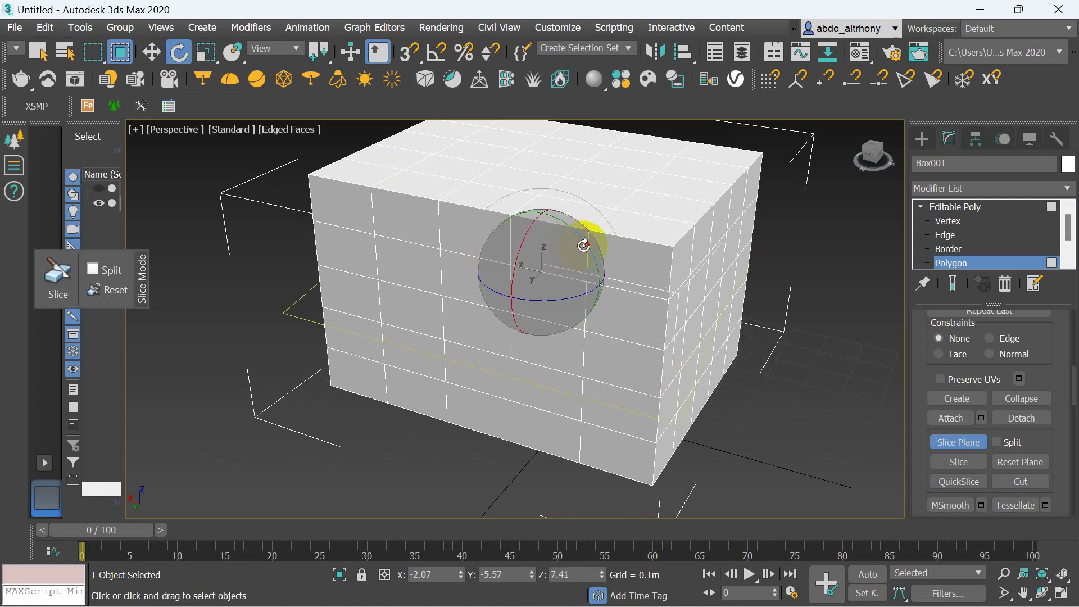
{"action": "mouse_move", "coordinate": [591, 259]}
{"action": "left_mouse_down"}
{"action": "mouse_move", "coordinate": [605, 189]}
{"action": "mouse_move", "coordinate": [583, 285]}
{"action": "mouse_move", "coordinate": [585, 212]}
{"action": "mouse_move", "coordinate": [589, 261]}
{"action": "left_mouse_up"}
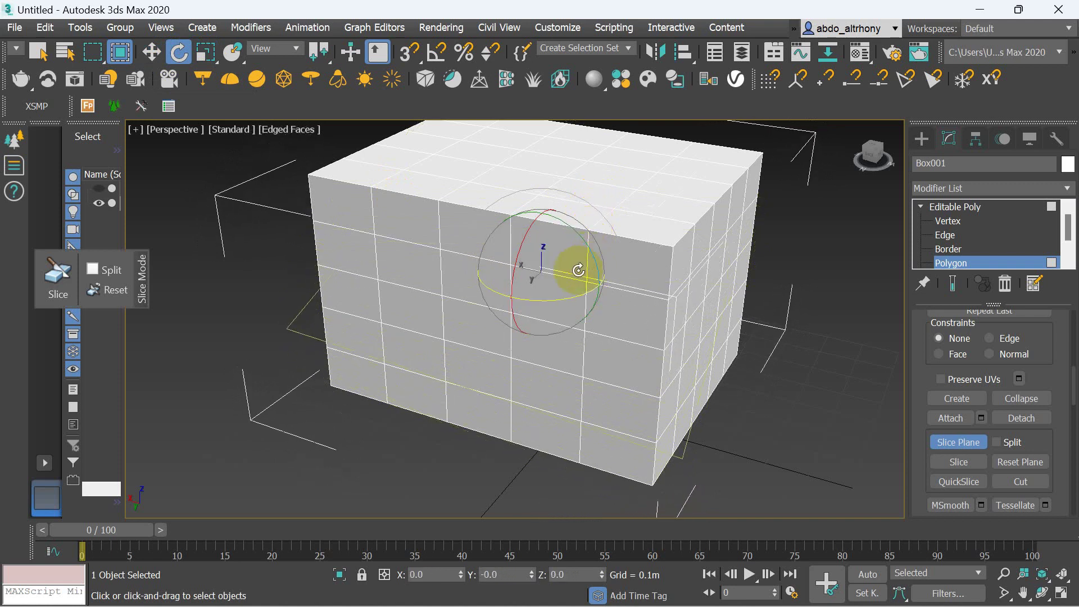
{"action": "mouse_move", "coordinate": [531, 229]}
{"action": "left_mouse_down"}
{"action": "mouse_move", "coordinate": [530, 275]}
{"action": "mouse_move", "coordinate": [525, 258]}
{"action": "mouse_move", "coordinate": [574, 159]}
{"action": "left_mouse_up"}
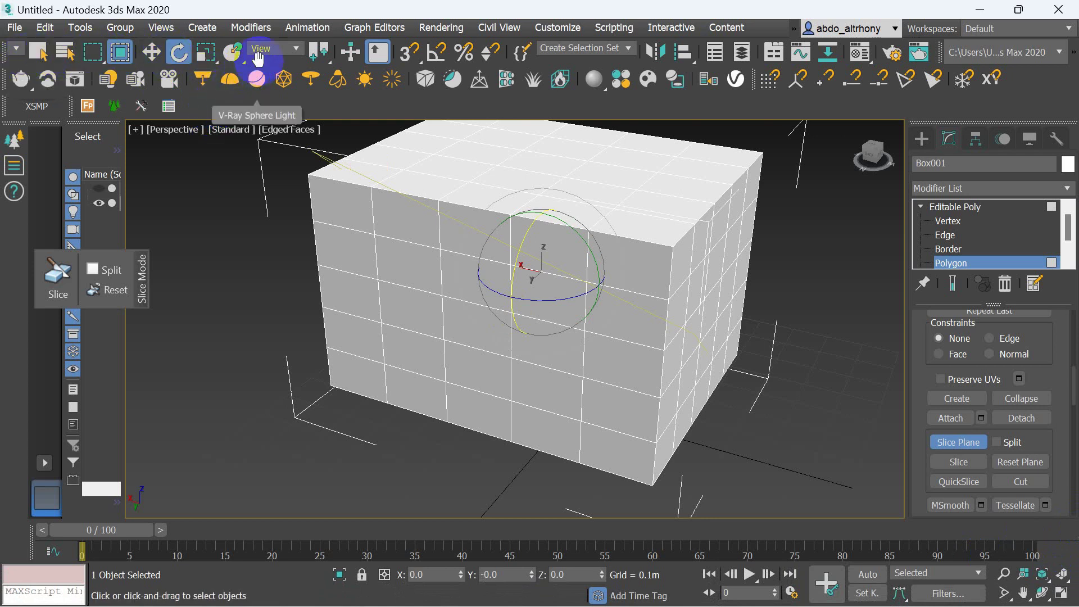
{"action": "left_click_drag", "start_coordinate": [277, 56], "coordinate": [722, 77]}
{"action": "left_click", "coordinate": [22, 53]}
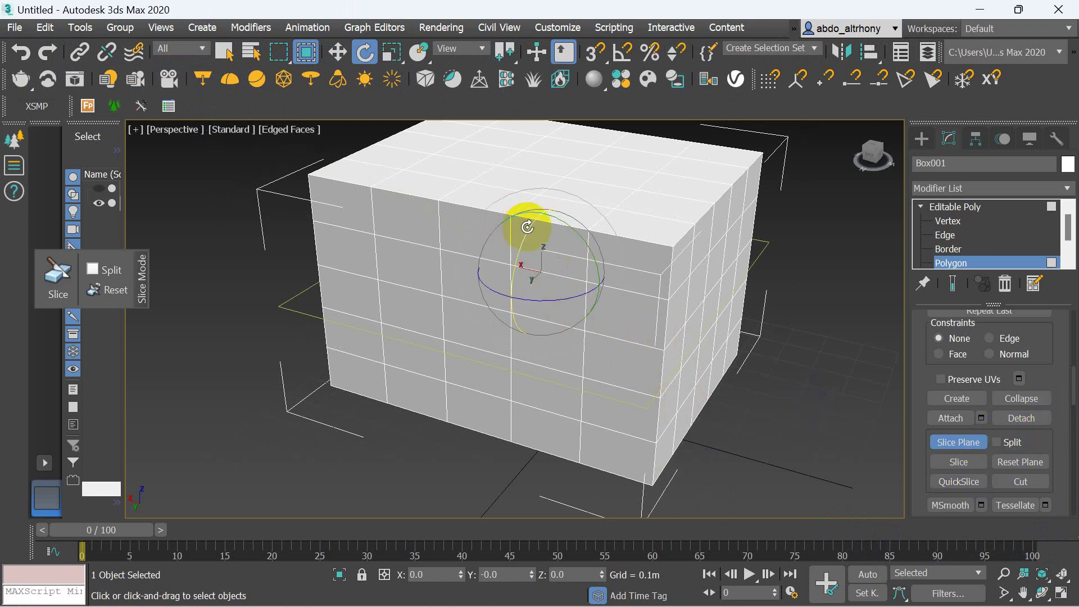
Tilt the slice plane to a new angle and enable Split.
{"action": "left_click_drag", "start_coordinate": [531, 229], "coordinate": [514, 248]}
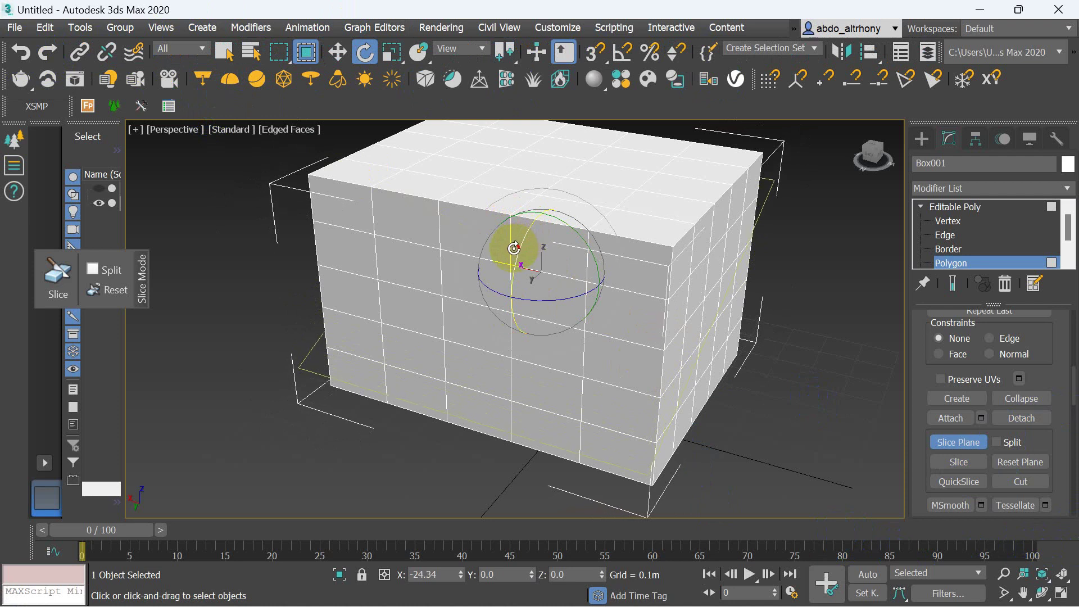
{"action": "scroll", "coordinate": [671, 375], "scroll_direction": "up", "scroll_amount": 5}
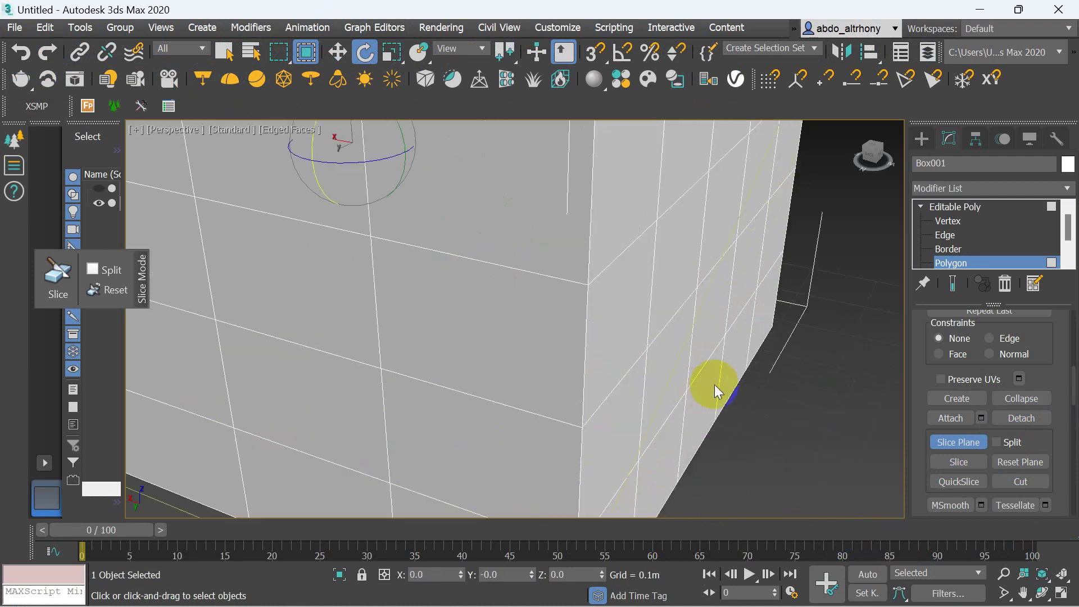
{"action": "scroll", "coordinate": [574, 326], "scroll_direction": "down", "scroll_amount": 3}
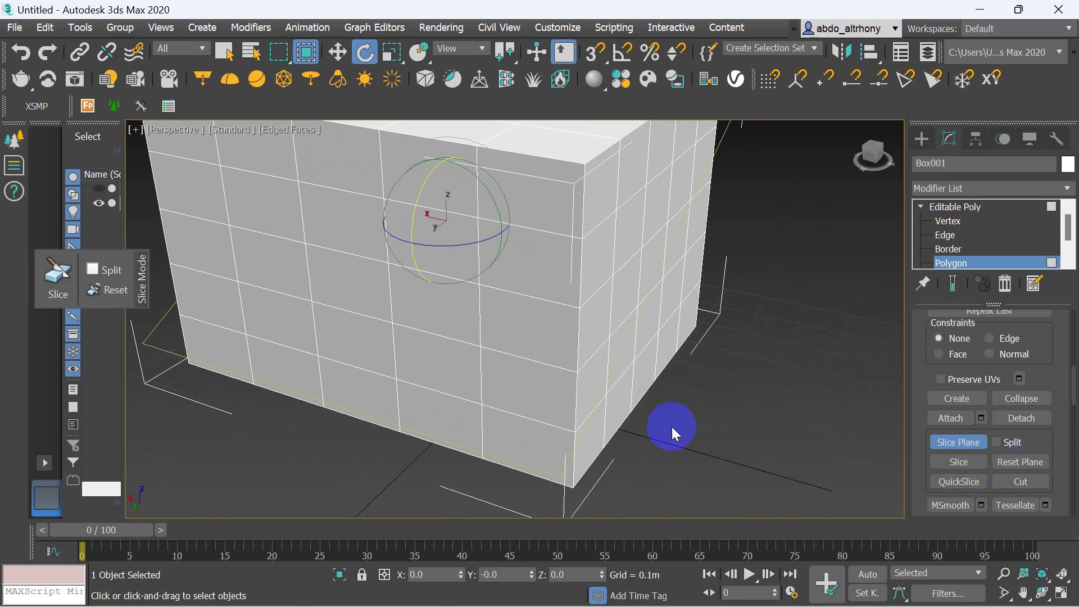
{"action": "left_click", "coordinate": [1010, 444]}
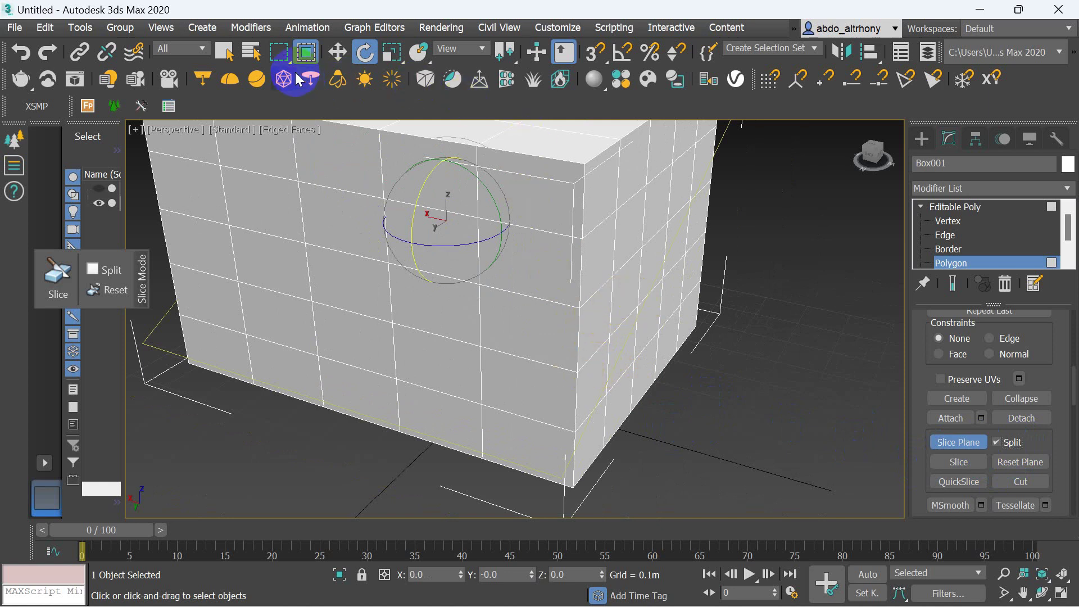
Switch to Select and Move, exit Slice Plane at Editable Poly, then re-enter Polygon level.
{"action": "left_click", "coordinate": [337, 51]}
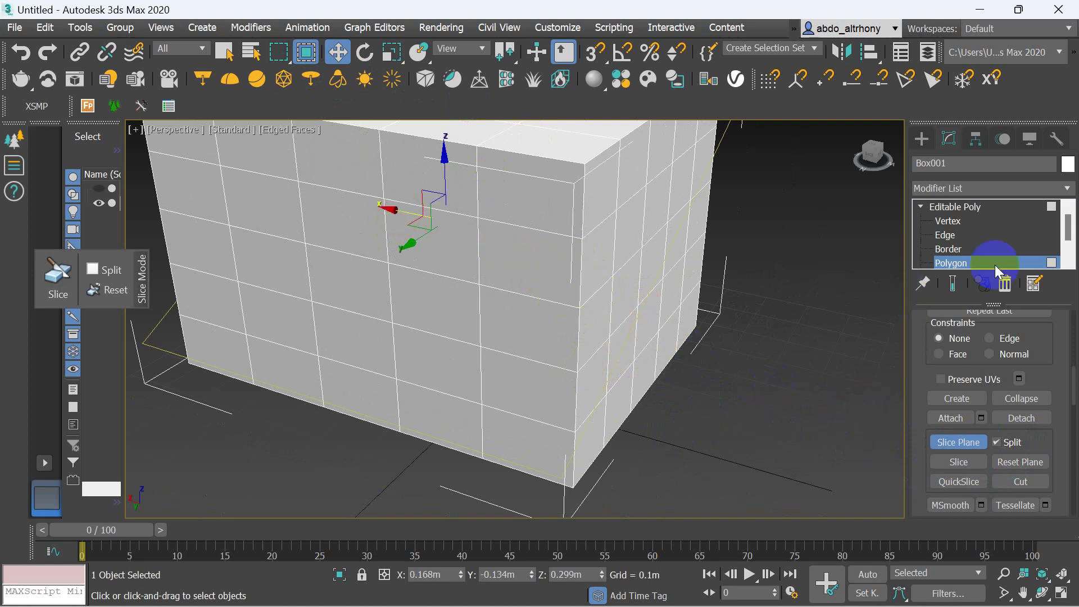
{"action": "left_click", "coordinate": [956, 208]}
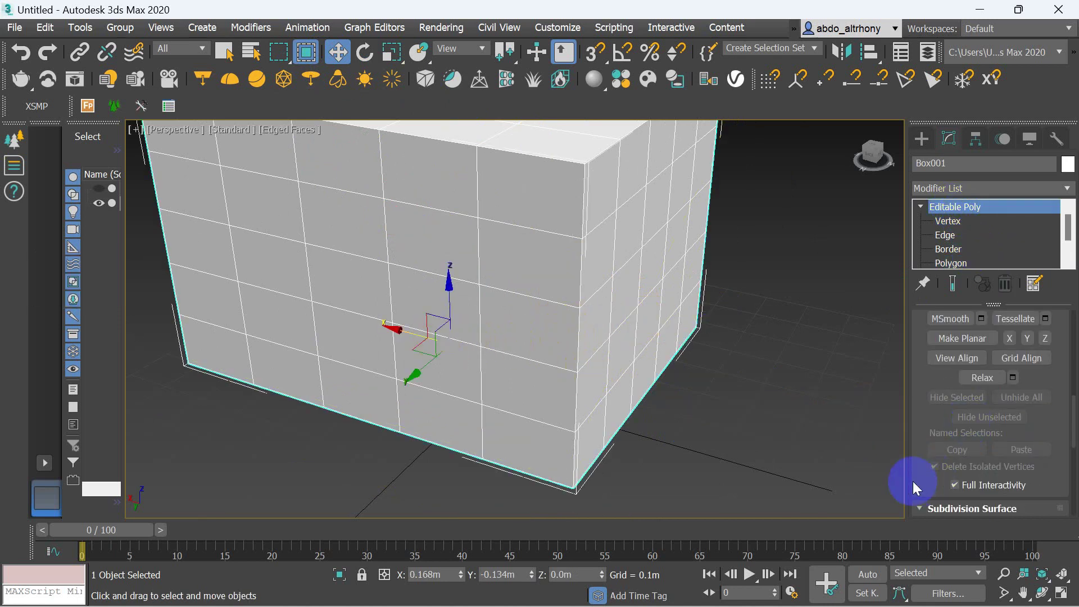
{"action": "scroll", "coordinate": [928, 475], "scroll_direction": "up", "scroll_amount": 2}
{"action": "scroll", "coordinate": [931, 437], "scroll_direction": "up", "scroll_amount": 2}
{"action": "scroll", "coordinate": [950, 421], "scroll_direction": "up", "scroll_amount": 2}
{"action": "scroll", "coordinate": [950, 422], "scroll_direction": "up", "scroll_amount": 3}
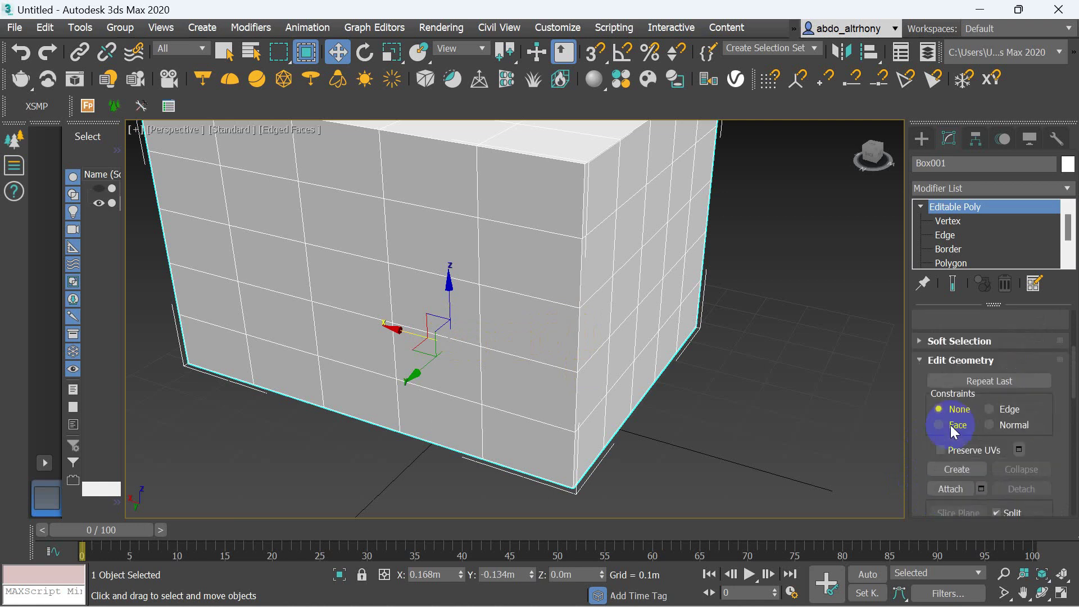
{"action": "left_click", "coordinate": [951, 263]}
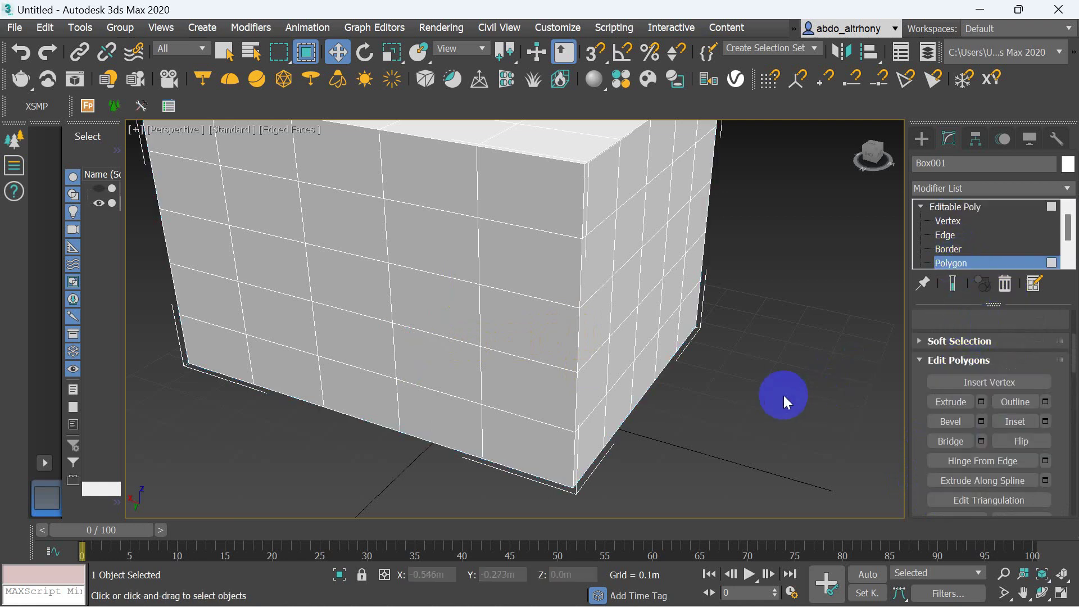
{"action": "scroll", "coordinate": [782, 393], "scroll_direction": "down", "scroll_amount": 5}
{"action": "scroll", "coordinate": [740, 364], "scroll_direction": "up", "scroll_amount": 5}
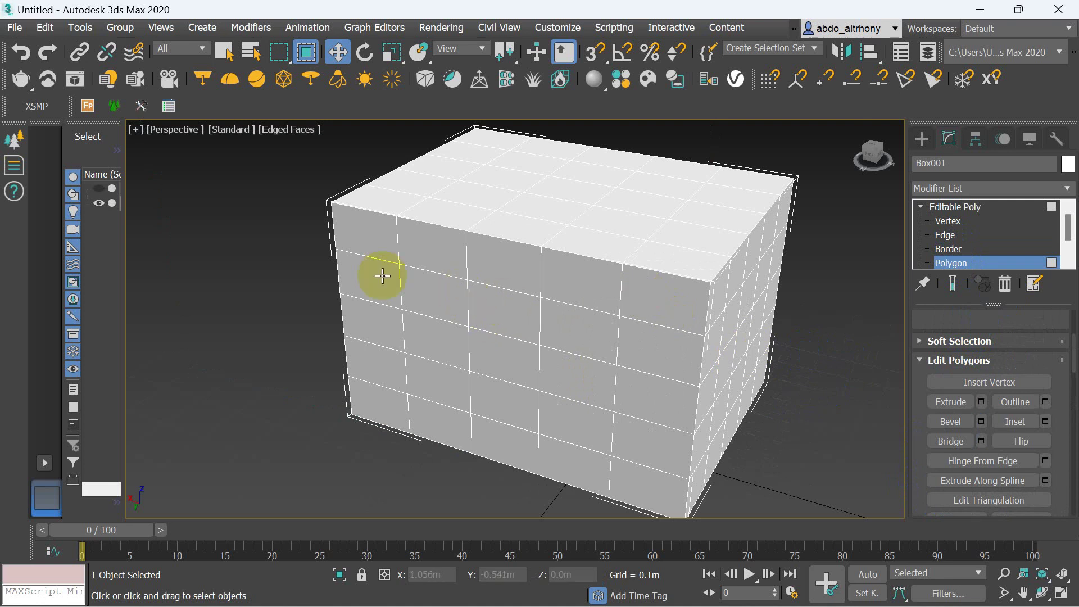
Marquee-select all of the box's polygons.
{"action": "left_click_drag", "start_coordinate": [313, 173], "coordinate": [815, 496]}
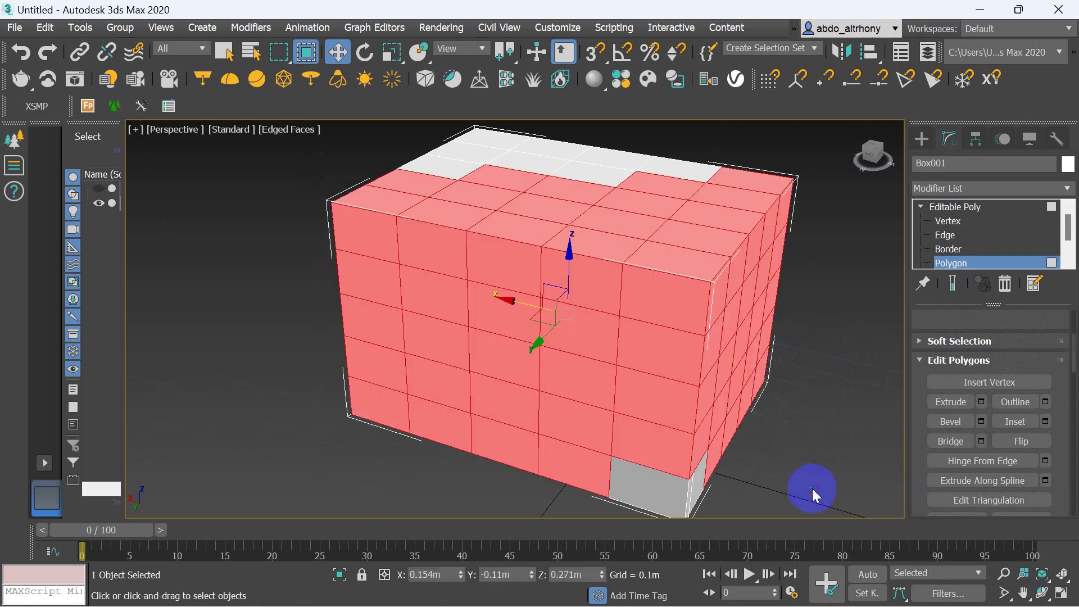
{"action": "scroll", "coordinate": [722, 445], "scroll_direction": "down", "scroll_amount": 3}
{"action": "mouse_move", "coordinate": [494, 227]}
{"action": "left_mouse_down"}
{"action": "mouse_move", "coordinate": [886, 571]}
{"action": "mouse_move", "coordinate": [801, 521]}
{"action": "left_mouse_up"}
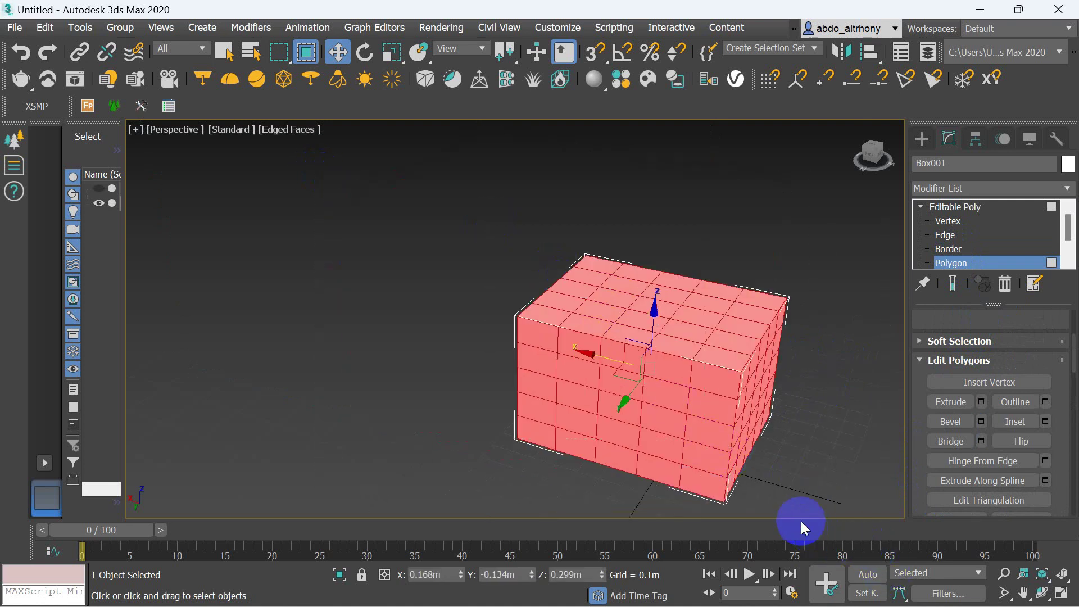
{"action": "scroll", "coordinate": [788, 480], "scroll_direction": "down", "scroll_amount": 2}
{"action": "scroll", "coordinate": [856, 468], "scroll_direction": "up", "scroll_amount": 5}
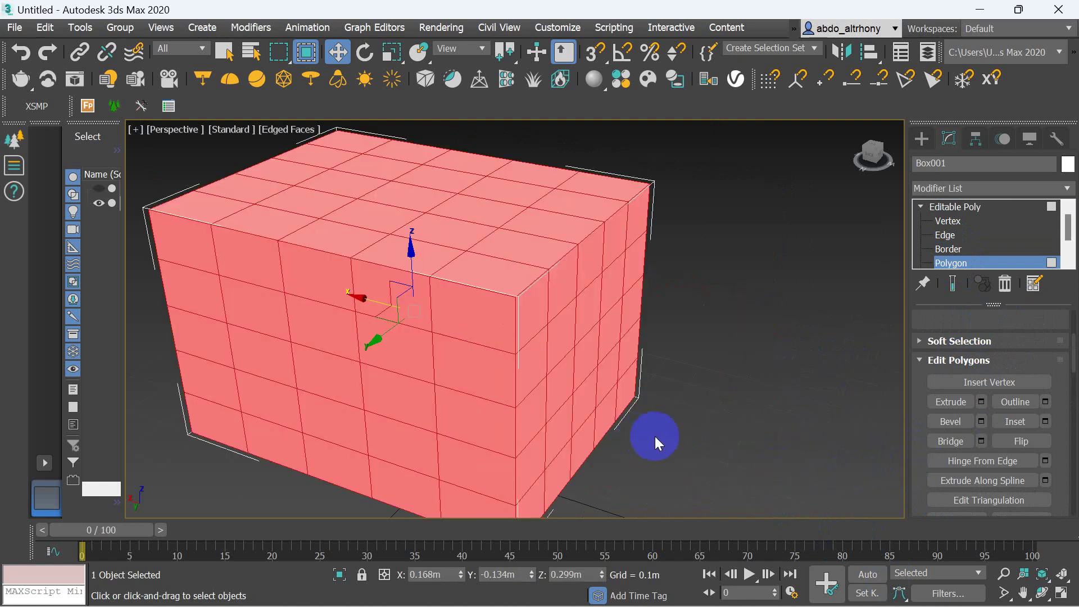
{"action": "scroll", "coordinate": [985, 343], "scroll_direction": "down", "scroll_amount": 1}
{"action": "scroll", "coordinate": [1010, 425], "scroll_direction": "down", "scroll_amount": 2}
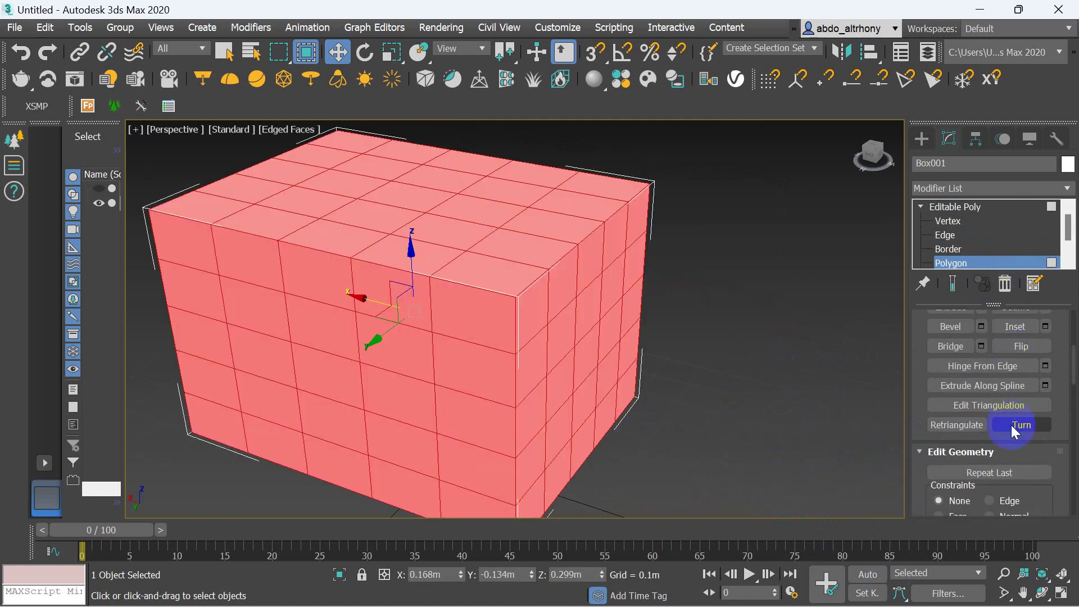
{"action": "scroll", "coordinate": [1010, 425], "scroll_direction": "down", "scroll_amount": 2}
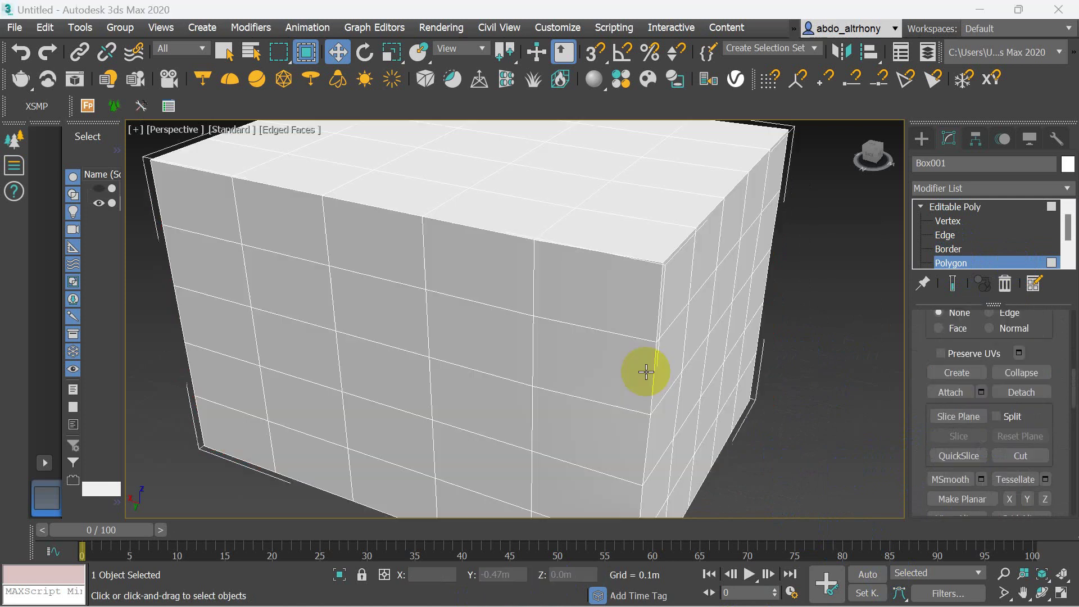
Activate a new slice plane on the box and raise it slightly on Z.
{"action": "left_click", "coordinate": [968, 420]}
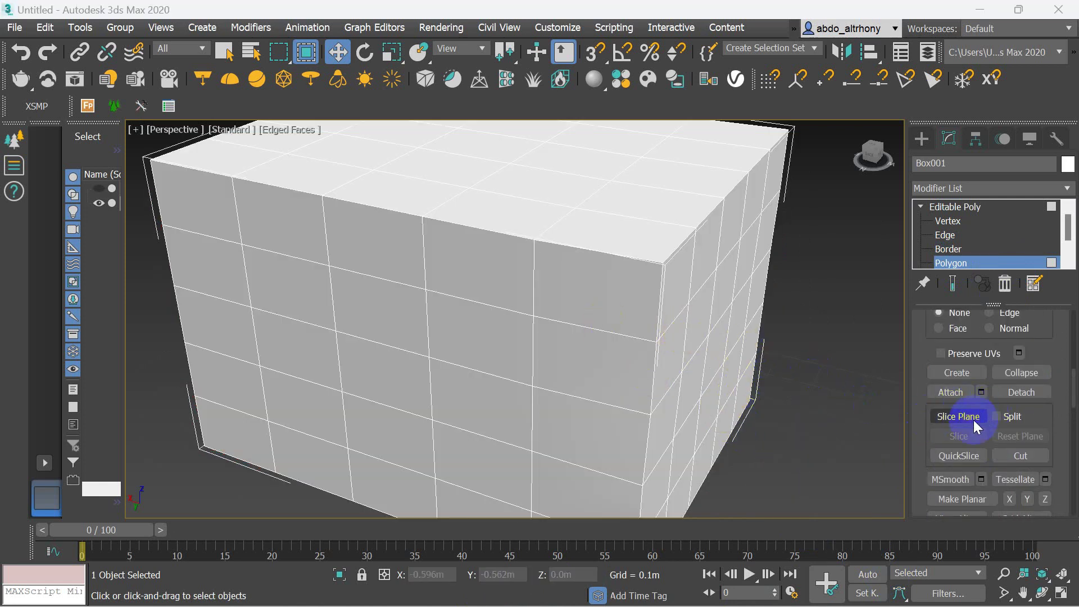
{"action": "scroll", "coordinate": [626, 383], "scroll_direction": "down", "scroll_amount": 3}
{"action": "scroll", "coordinate": [664, 399], "scroll_direction": "down", "scroll_amount": 2}
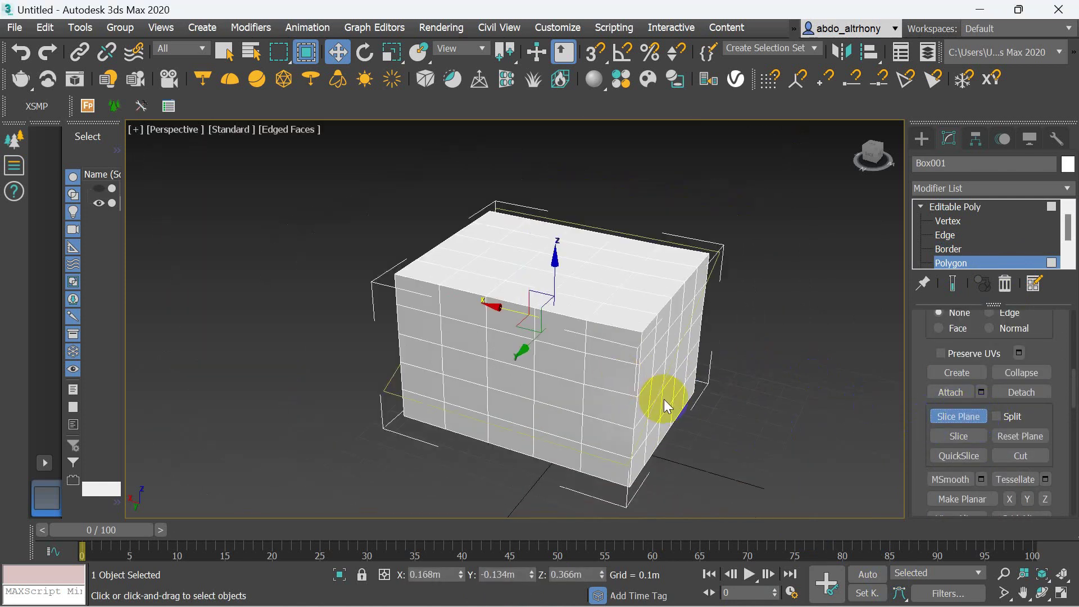
{"action": "scroll", "coordinate": [663, 399], "scroll_direction": "up", "scroll_amount": 4}
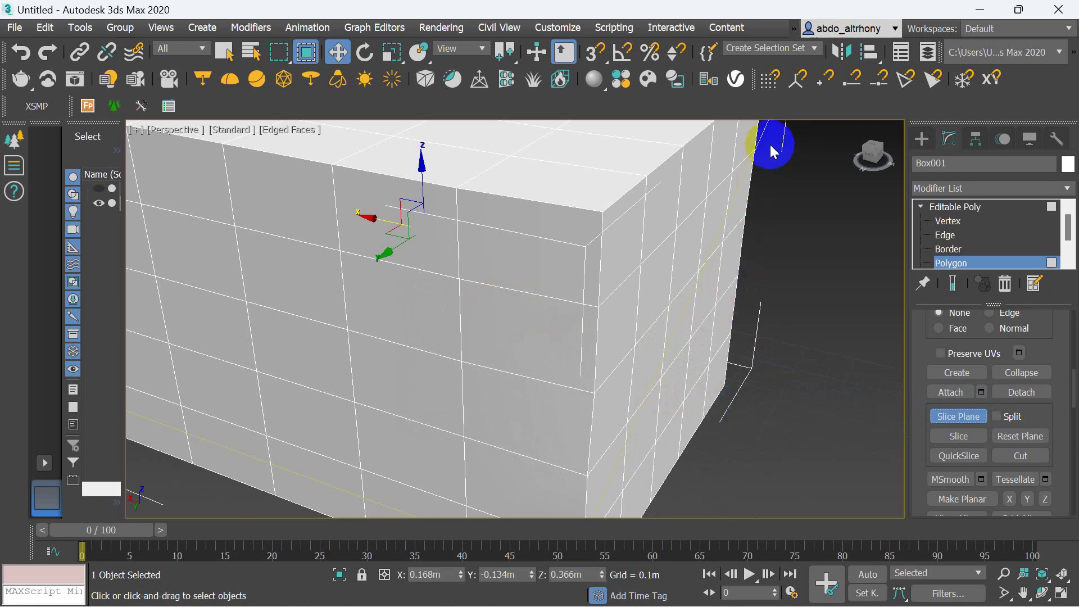
{"action": "scroll", "coordinate": [569, 362], "scroll_direction": "down", "scroll_amount": 2}
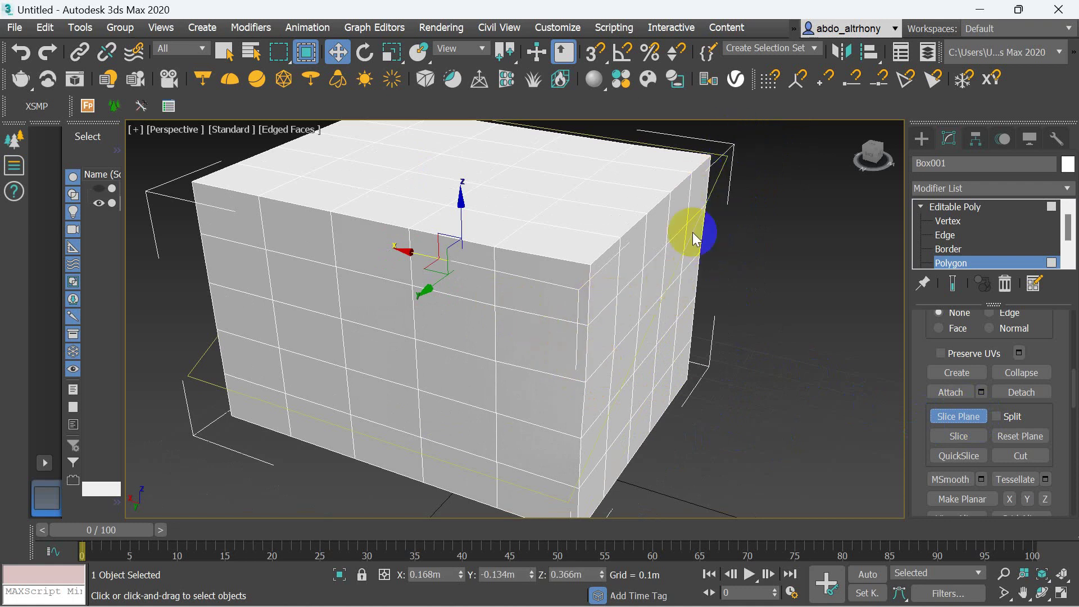
{"action": "mouse_move", "coordinate": [458, 217]}
{"action": "left_mouse_down"}
{"action": "mouse_move", "coordinate": [450, 177]}
{"action": "mouse_move", "coordinate": [464, 239]}
{"action": "mouse_move", "coordinate": [451, 193]}
{"action": "mouse_move", "coordinate": [472, 217]}
{"action": "left_mouse_up"}
{"action": "mouse_move", "coordinate": [1068, 227]}
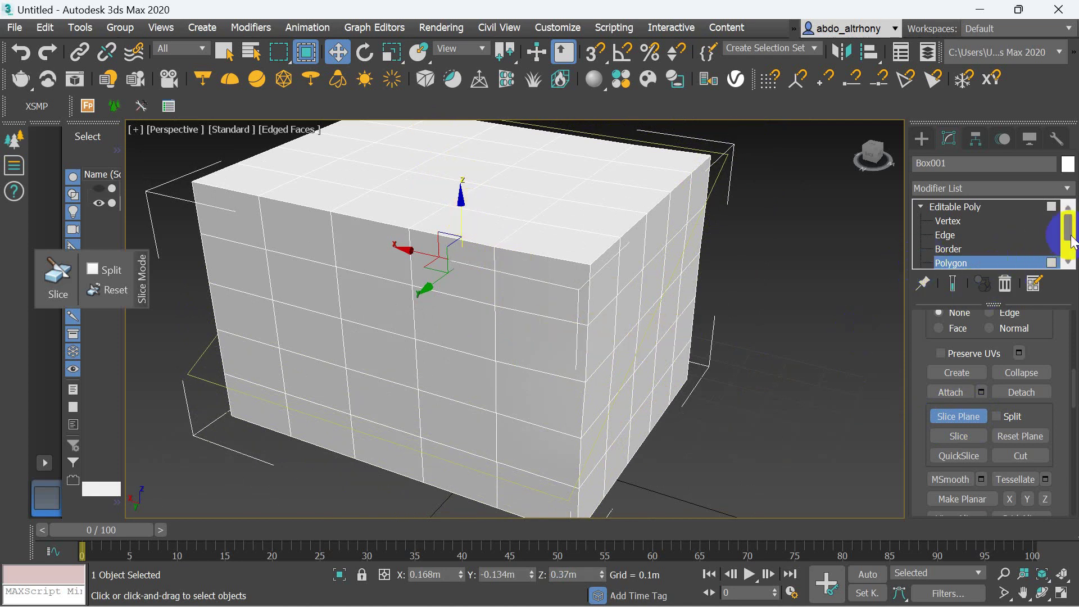
{"action": "left_click_drag", "start_coordinate": [1073, 239], "coordinate": [1073, 251]}
In Element mode, select the box, enable Slice Plane, position it and slice.
{"action": "left_click", "coordinate": [980, 249]}
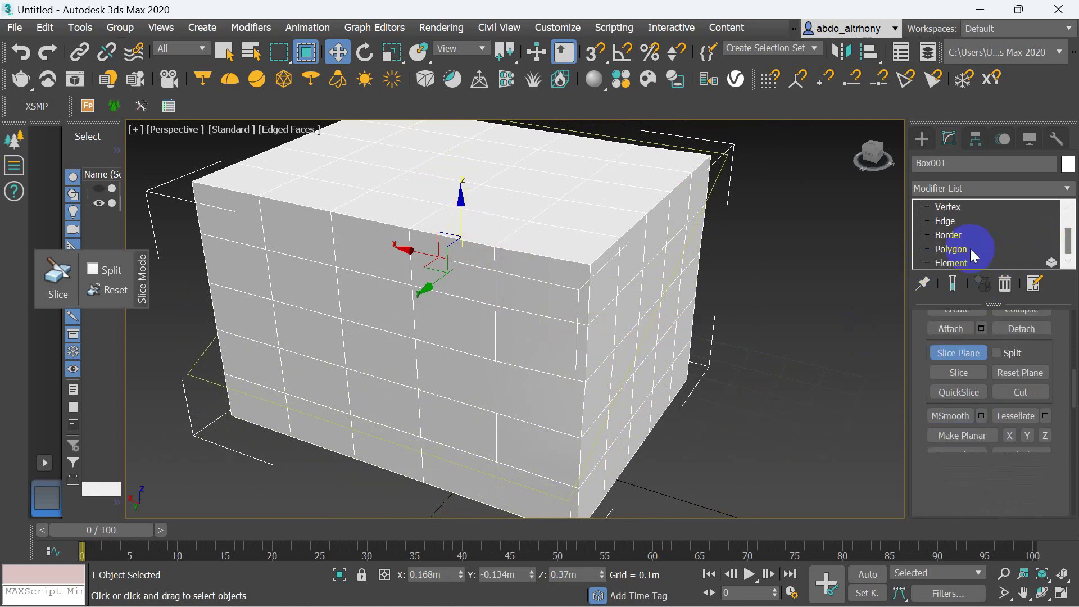
{"action": "scroll", "coordinate": [1049, 344], "scroll_direction": "up", "scroll_amount": 2}
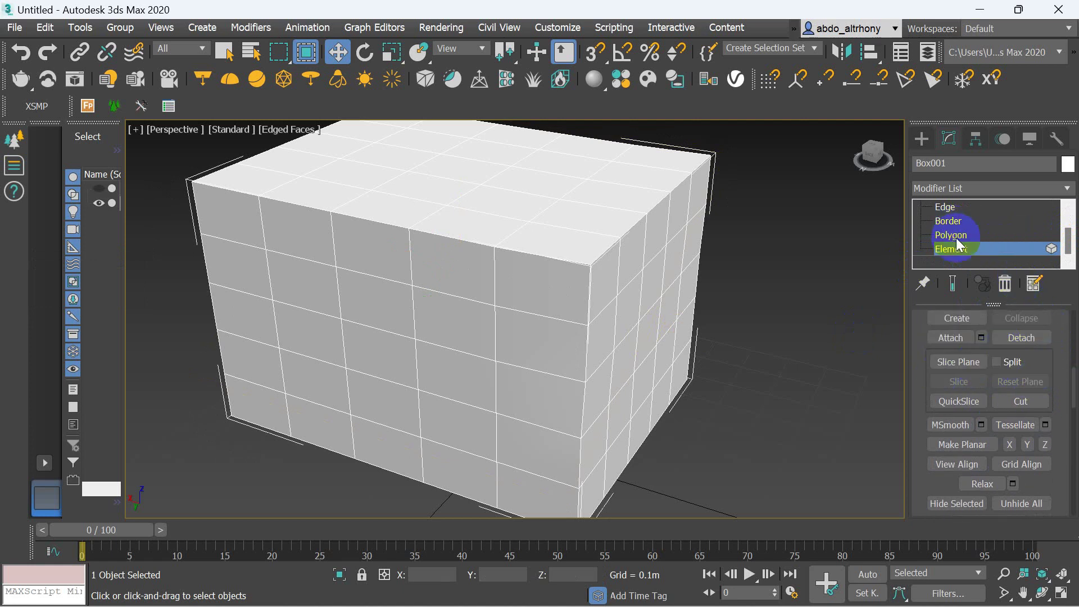
{"action": "left_click", "coordinate": [559, 330]}
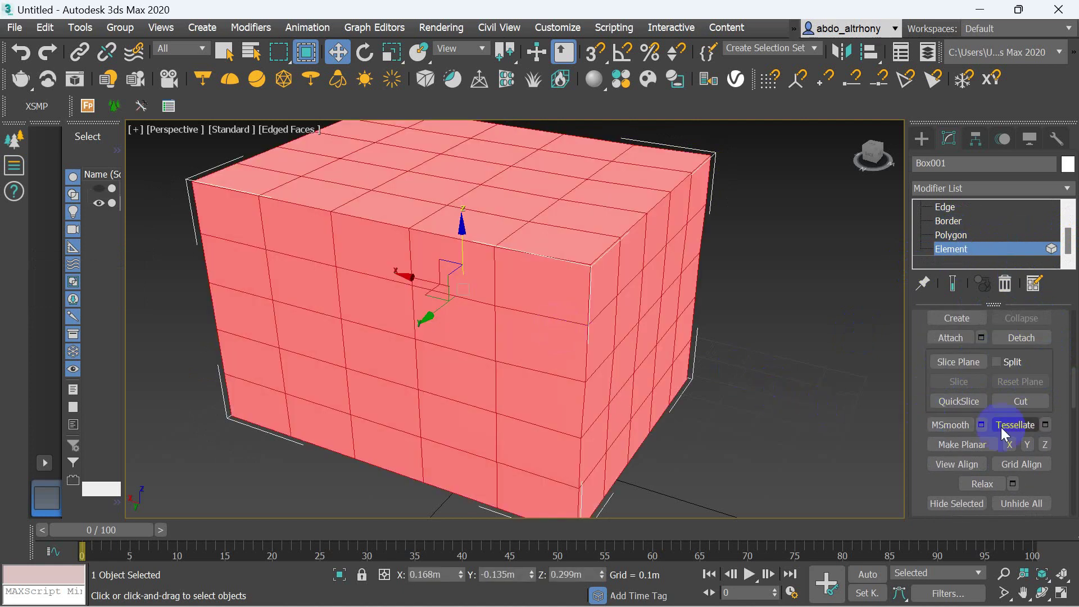
{"action": "scroll", "coordinate": [1048, 354], "scroll_direction": "up", "scroll_amount": 2}
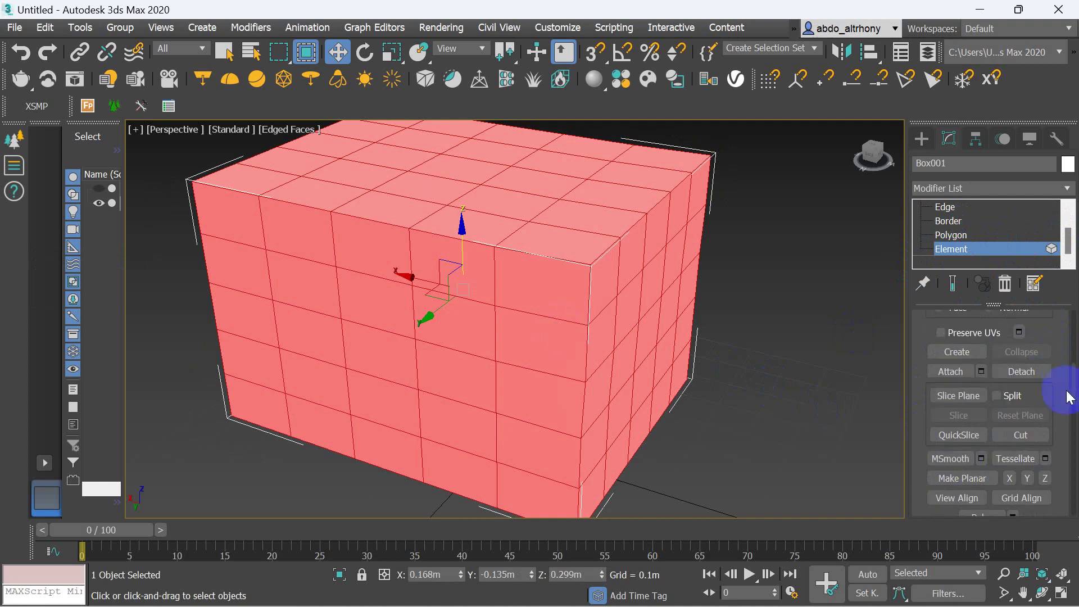
{"action": "left_click", "coordinate": [959, 396]}
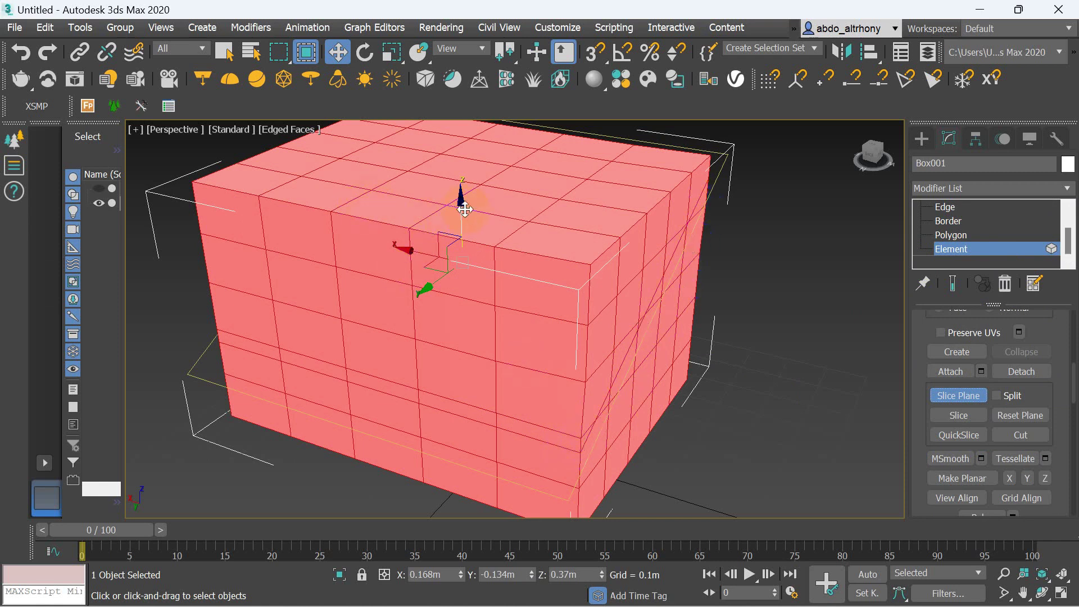
{"action": "mouse_move", "coordinate": [461, 209]}
{"action": "left_mouse_down"}
{"action": "mouse_move", "coordinate": [474, 199]}
{"action": "mouse_move", "coordinate": [472, 221]}
{"action": "left_mouse_up"}
{"action": "left_click", "coordinate": [957, 416]}
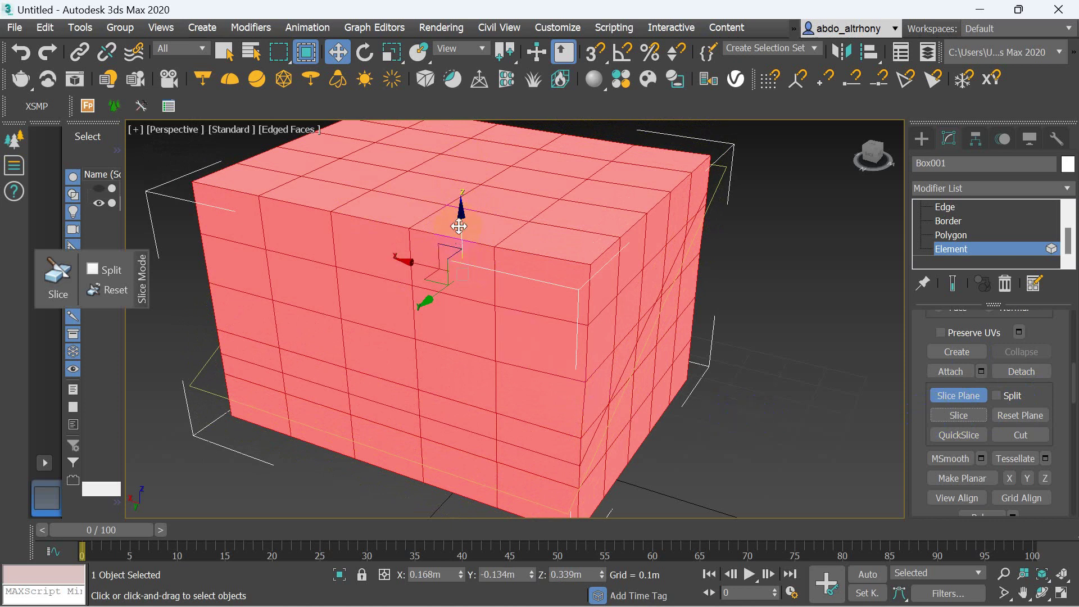
Move the slice plane up near the box top (Z 0.509m), enable Split, and slice.
{"action": "left_click_drag", "start_coordinate": [460, 226], "coordinate": [458, 155]}
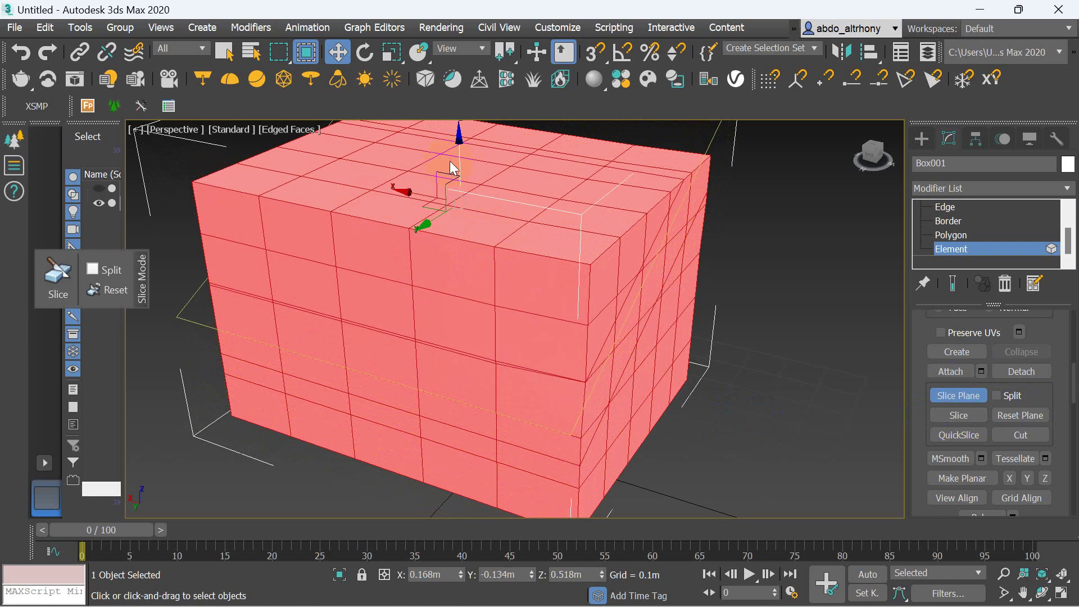
{"action": "mouse_move", "coordinate": [458, 155]}
{"action": "left_mouse_down"}
{"action": "mouse_move", "coordinate": [508, 294]}
{"action": "mouse_move", "coordinate": [474, 186]}
{"action": "left_mouse_up"}
{"action": "left_click", "coordinate": [998, 396]}
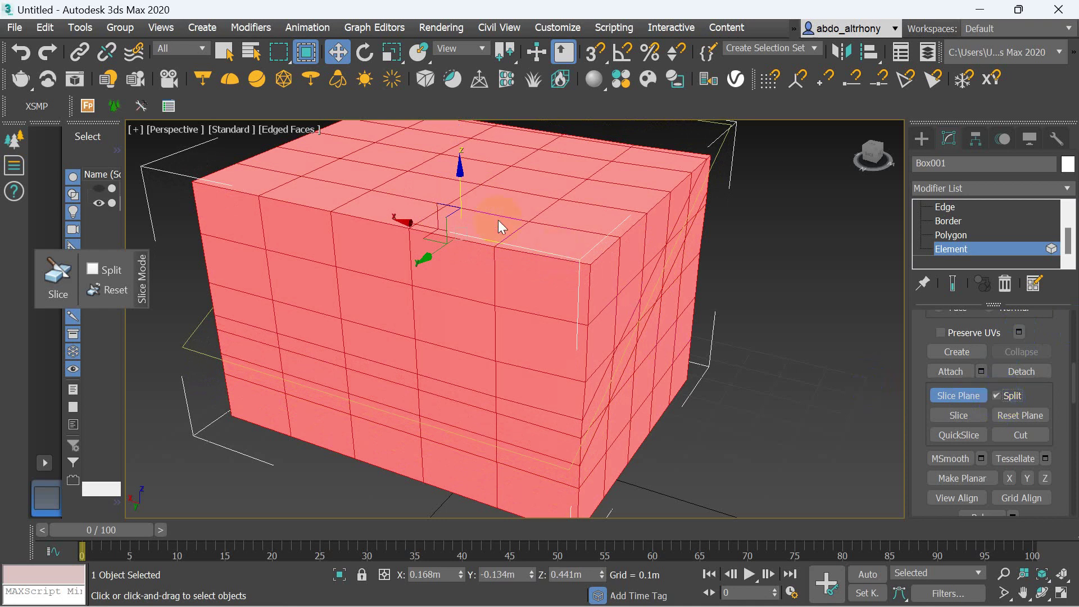
{"action": "left_click_drag", "start_coordinate": [463, 183], "coordinate": [469, 157]}
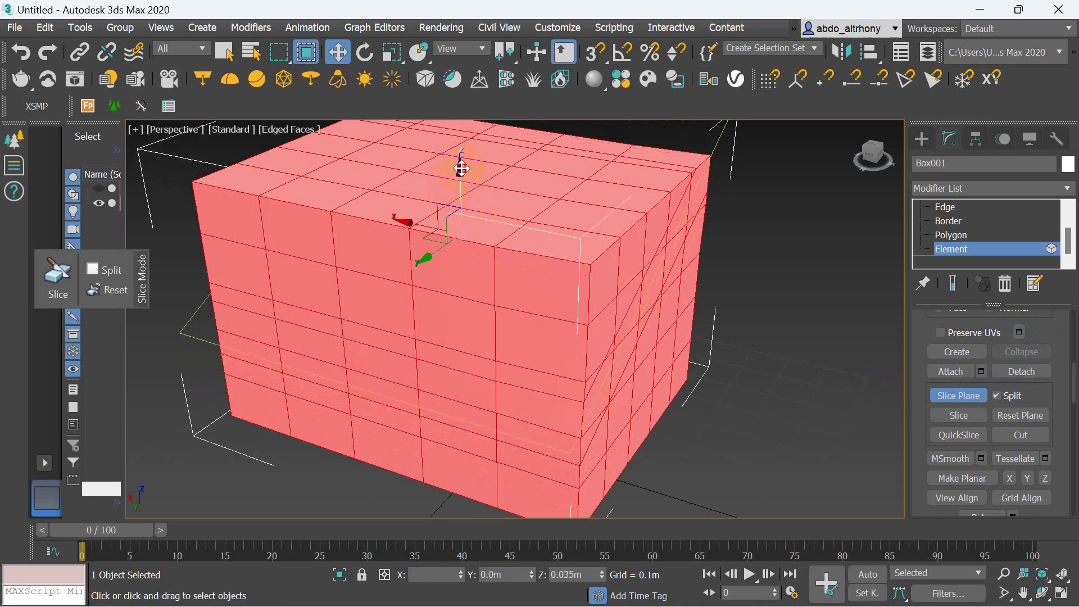
{"action": "left_click", "coordinate": [968, 416]}
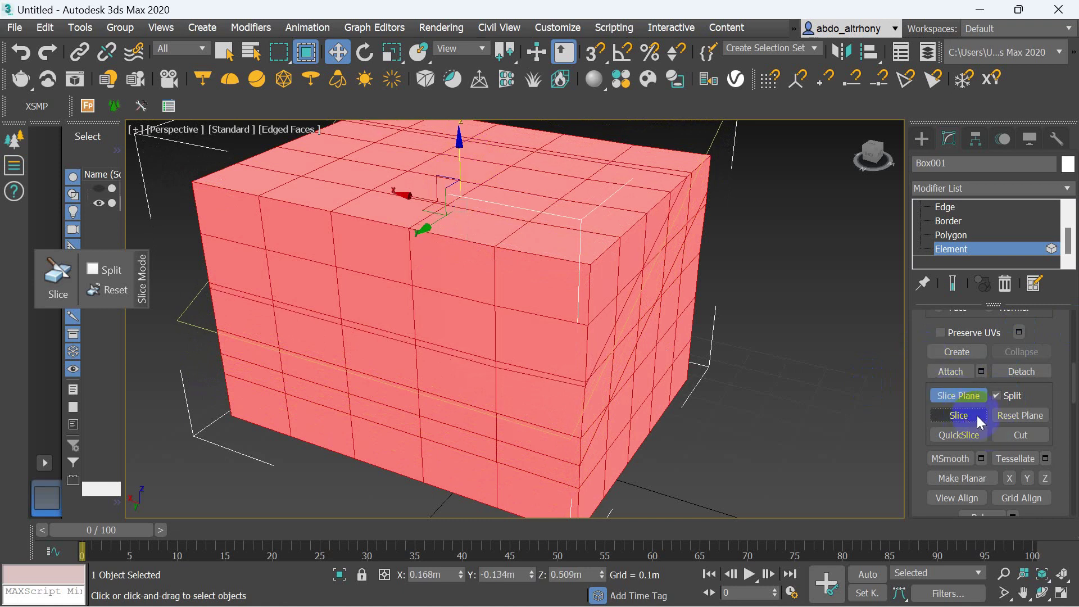
Turn off Slice Plane, select the upper element, and lift it up along Z.
{"action": "left_click", "coordinate": [996, 396]}
{"action": "left_click", "coordinate": [1020, 434]}
{"action": "right_click", "coordinate": [727, 451]}
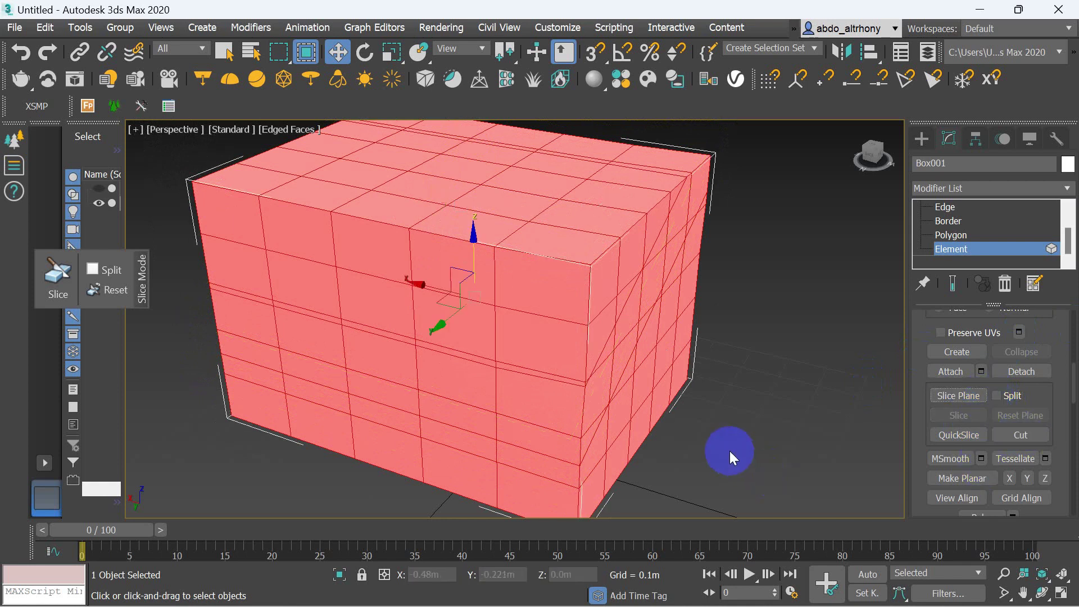
{"action": "left_click", "coordinate": [610, 294]}
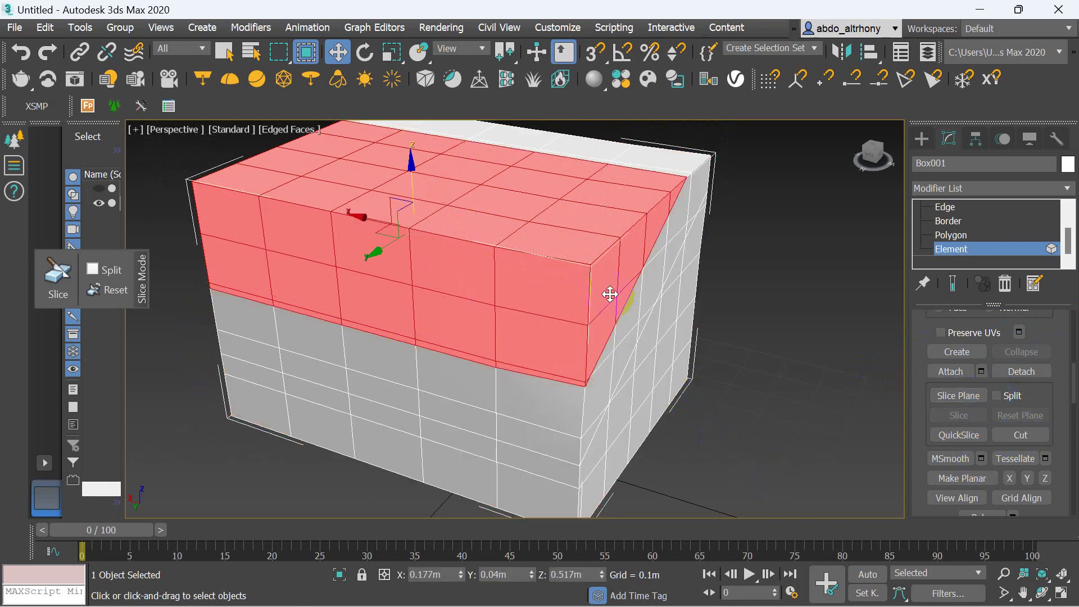
{"action": "left_click", "coordinate": [415, 185]}
{"action": "left_click_drag", "start_coordinate": [417, 183], "coordinate": [422, 141]}
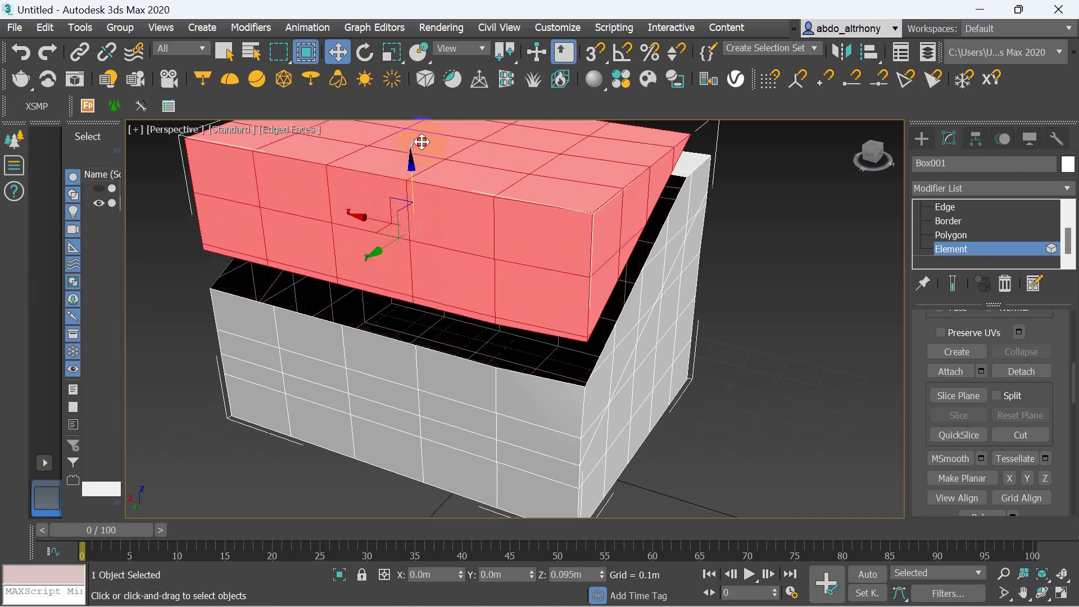
Click between the lower and upper pieces to check they are separate elements.
{"action": "left_click", "coordinate": [585, 418]}
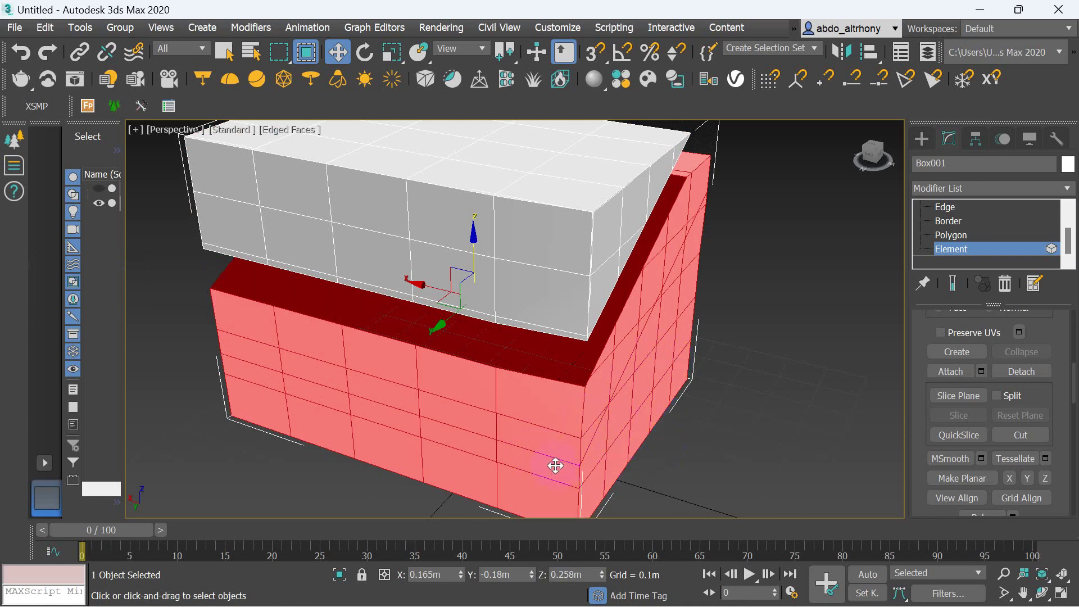
{"action": "left_click", "coordinate": [551, 272]}
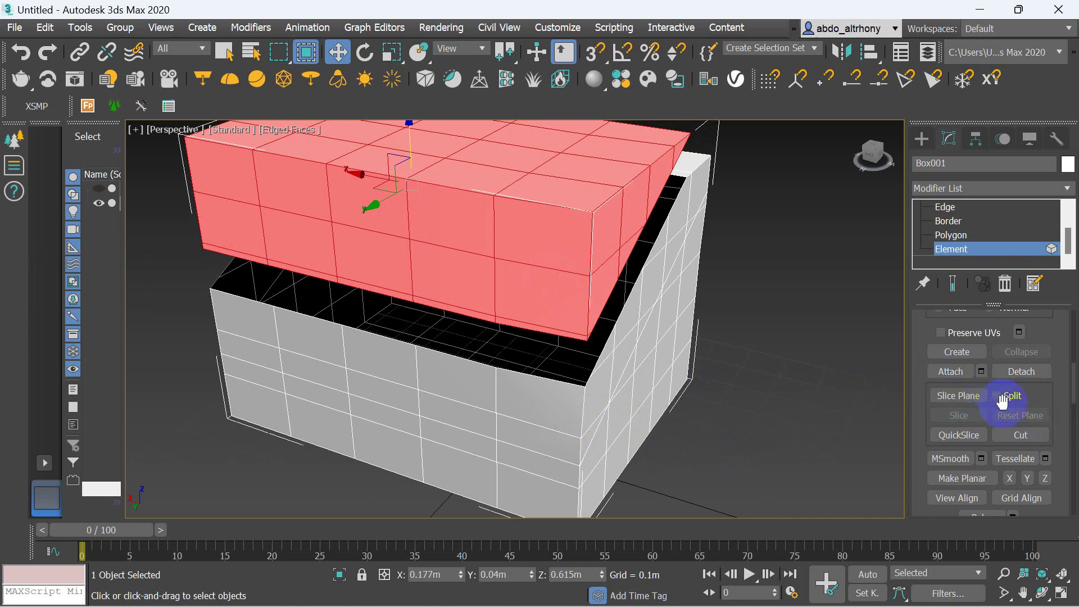
{"action": "left_click", "coordinate": [621, 368]}
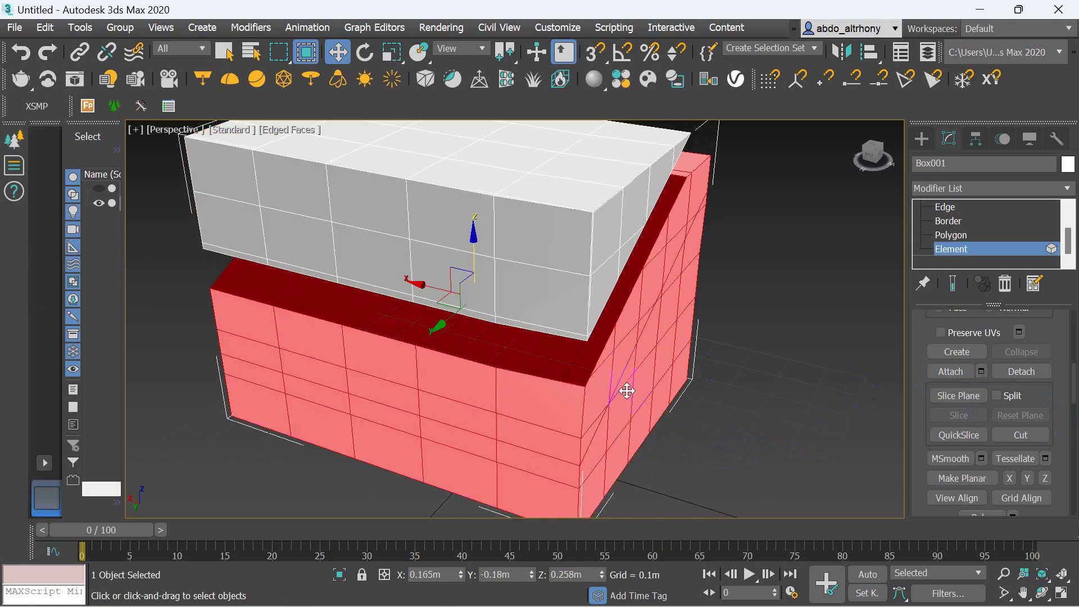
{"action": "scroll", "coordinate": [581, 460], "scroll_direction": "up", "scroll_amount": 2}
{"action": "scroll", "coordinate": [581, 460], "scroll_direction": "up", "scroll_amount": 3}
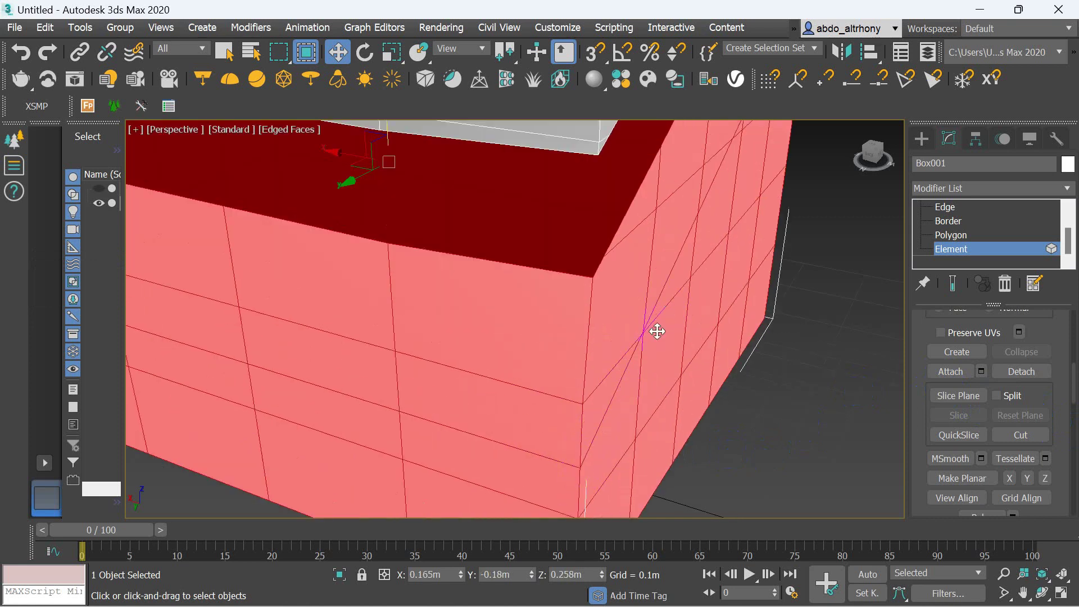
{"action": "scroll", "coordinate": [658, 331], "scroll_direction": "down", "scroll_amount": 3}
{"action": "scroll", "coordinate": [659, 336], "scroll_direction": "down", "scroll_amount": 2}
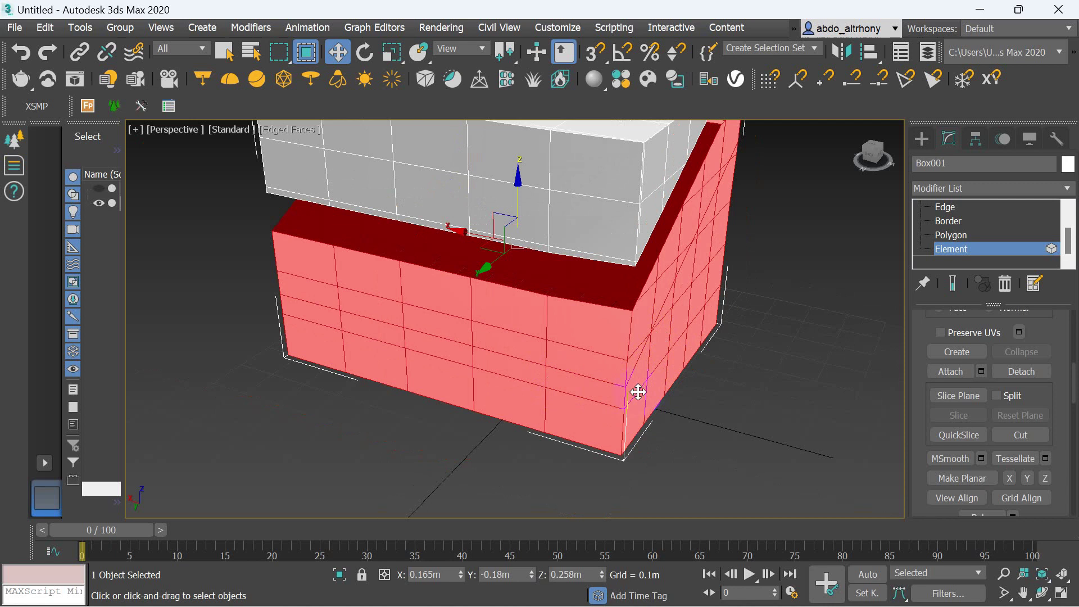
{"action": "scroll", "coordinate": [639, 382], "scroll_direction": "down", "scroll_amount": 3}
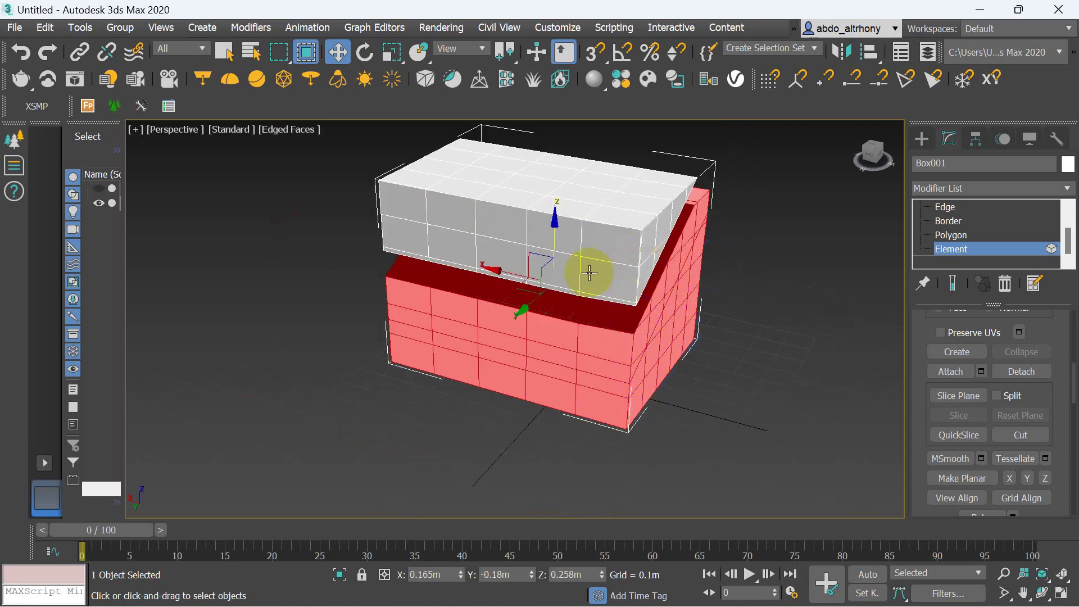
Select the top lid piece and tilt it about 32 degrees with Rotate.
{"action": "left_click", "coordinate": [590, 303]}
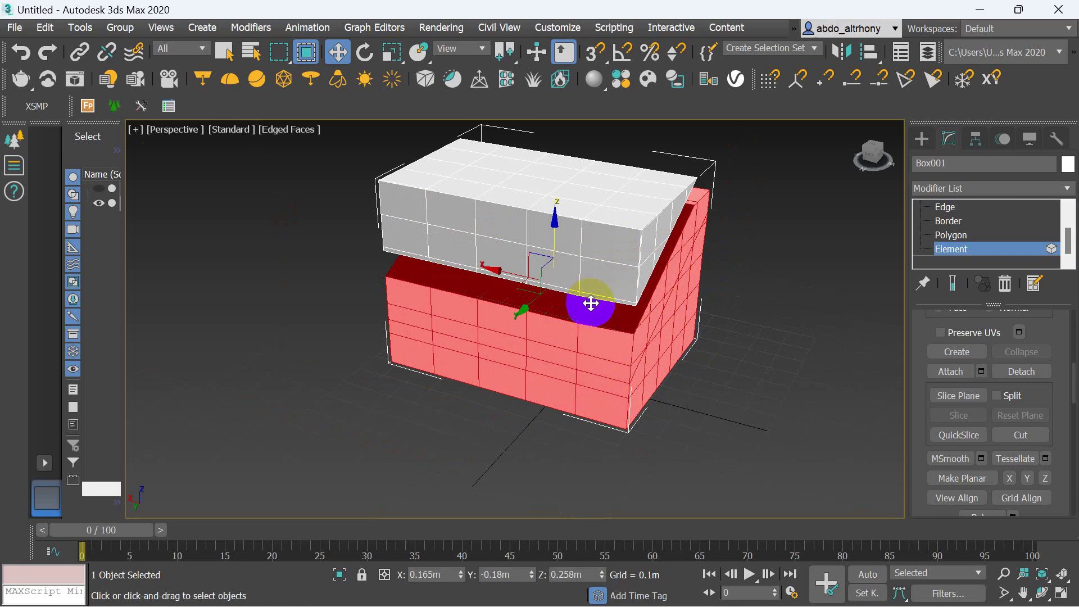
{"action": "left_click", "coordinate": [530, 224]}
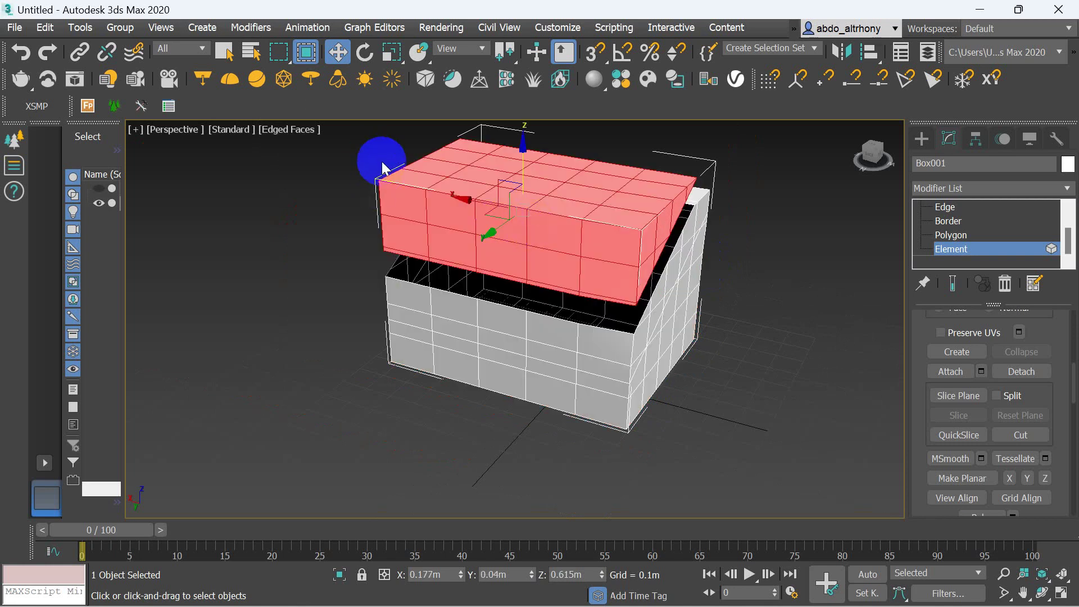
{"action": "left_click", "coordinate": [365, 52]}
{"action": "left_click", "coordinate": [511, 243]}
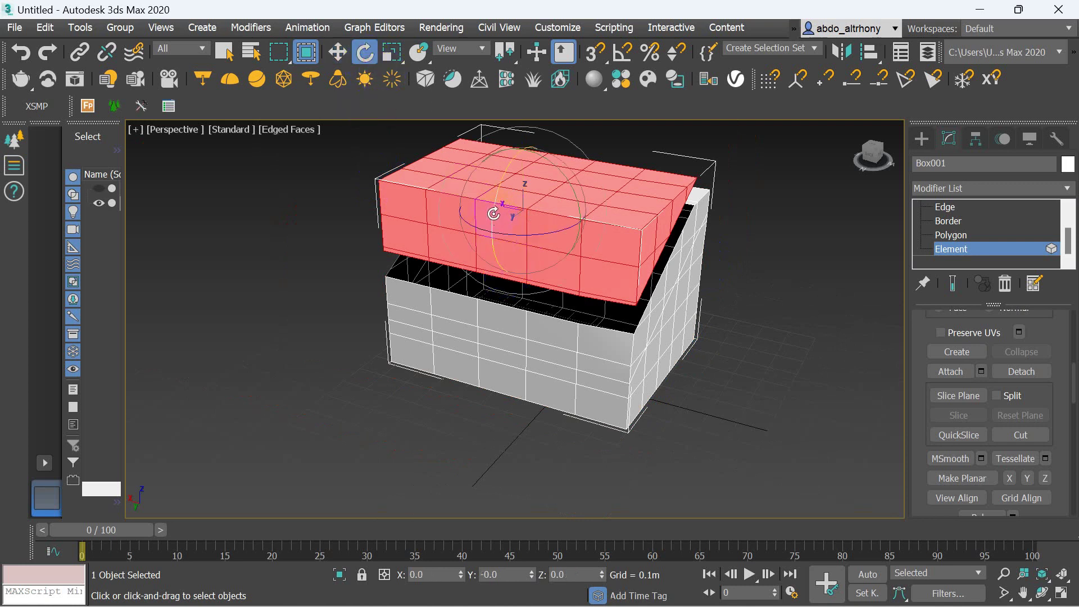
{"action": "left_click_drag", "start_coordinate": [492, 210], "coordinate": [510, 178]}
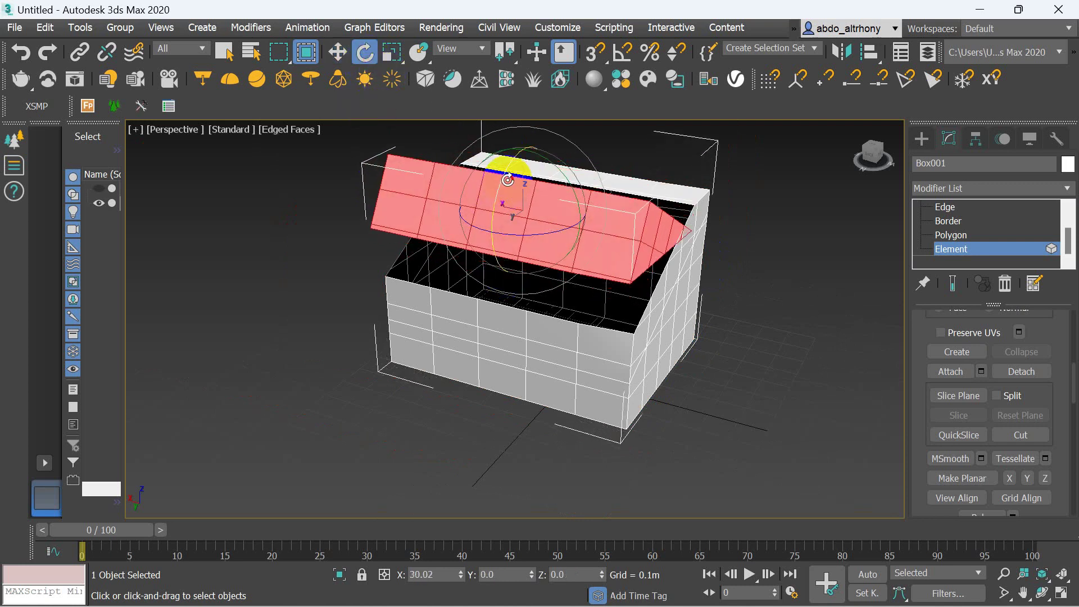
{"action": "left_click_drag", "start_coordinate": [510, 179], "coordinate": [510, 180]}
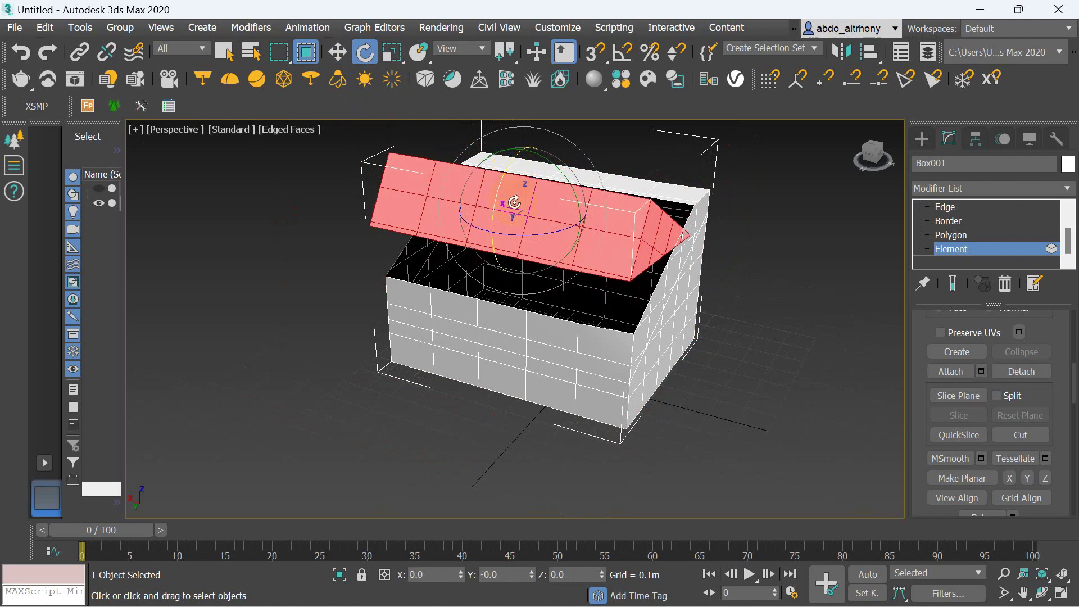
Undo the tilt and the lift with Ctrl+Z until the box is closed again.
{"action": "key", "text": "ctrl+z"}
{"action": "left_click", "coordinate": [512, 203]}
{"action": "key", "text": "ctrl+z"}
{"action": "left_click", "coordinate": [512, 202]}
{"action": "key", "text": "ctrl+z"}
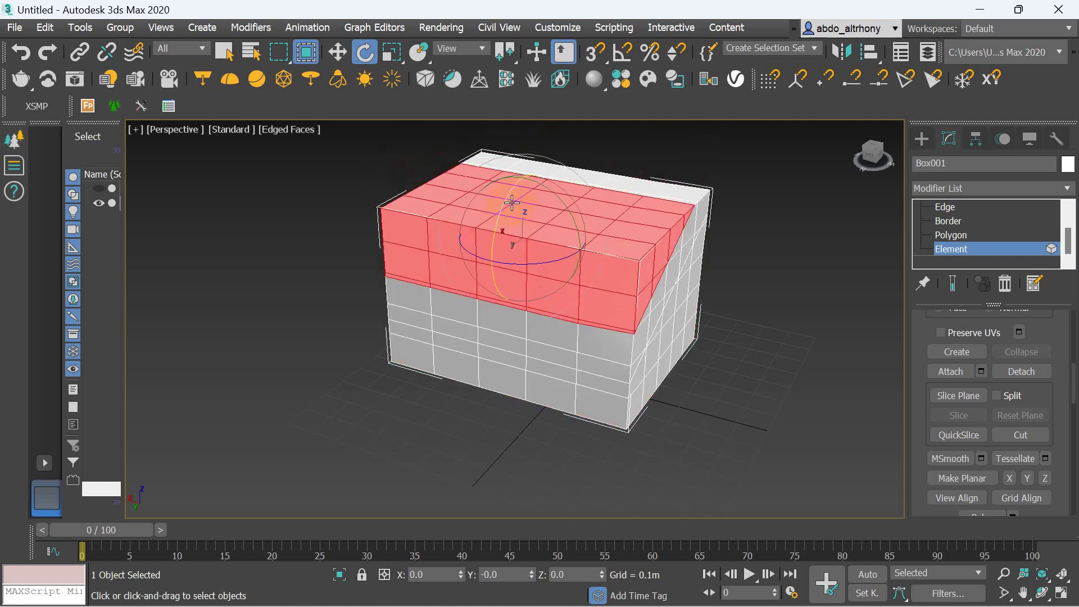
{"action": "key", "text": "ctrl+z"}
{"action": "left_click", "coordinate": [512, 203]}
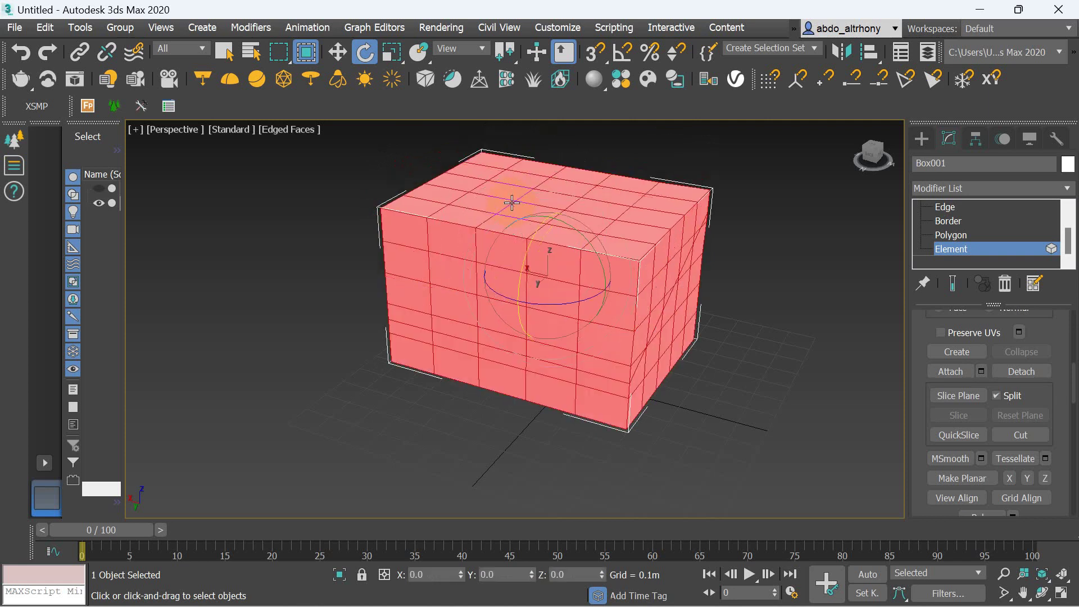
{"action": "left_click", "coordinate": [725, 358]}
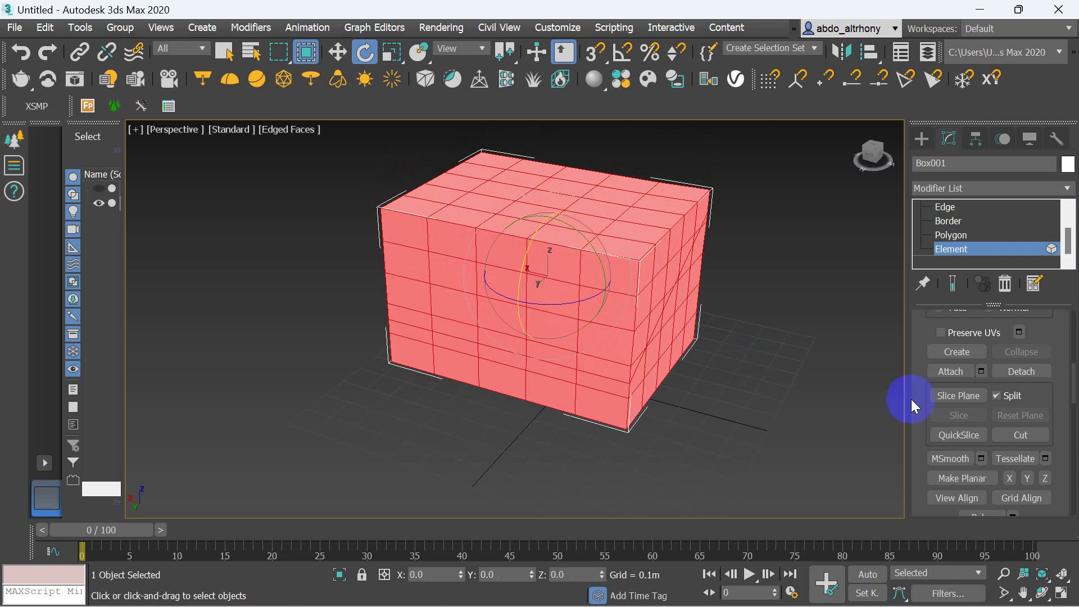
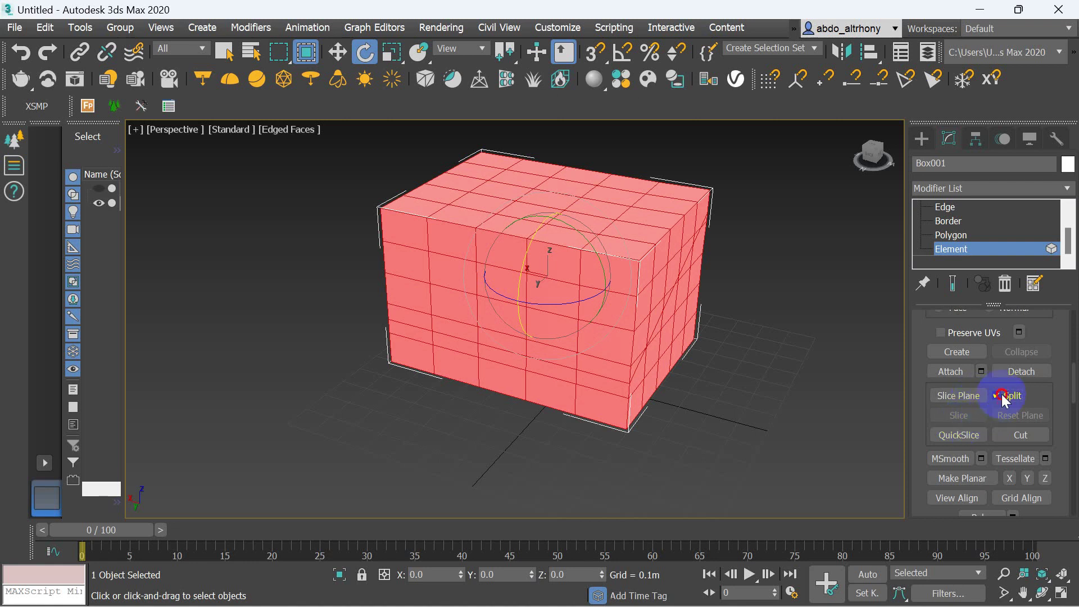
At Polygon level, select a horizontal strip of five polygons across the box's front face.
{"action": "left_click", "coordinate": [703, 371]}
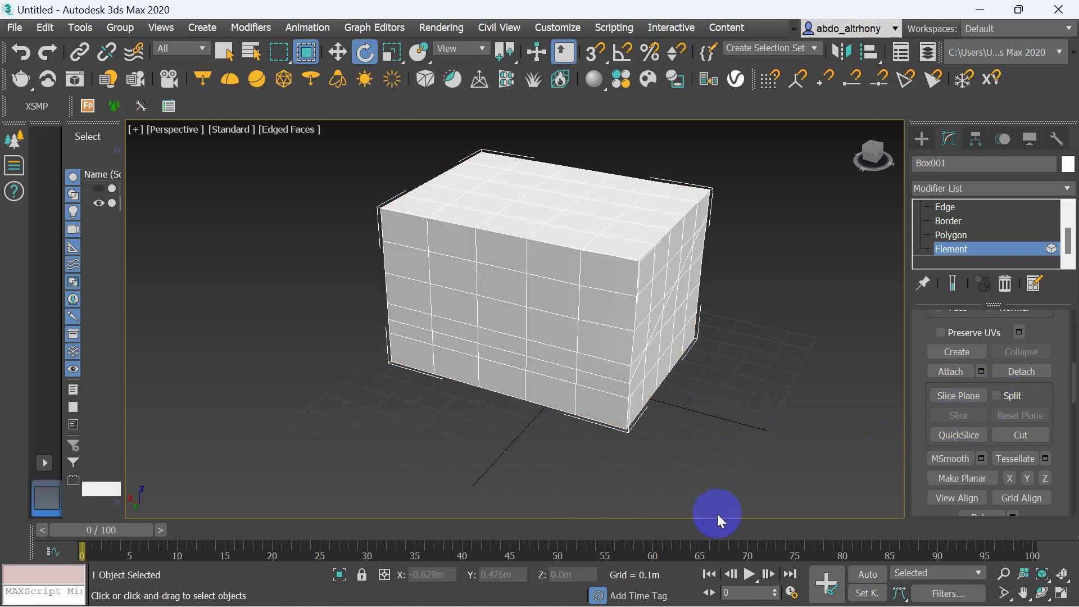
{"action": "left_click", "coordinate": [413, 267]}
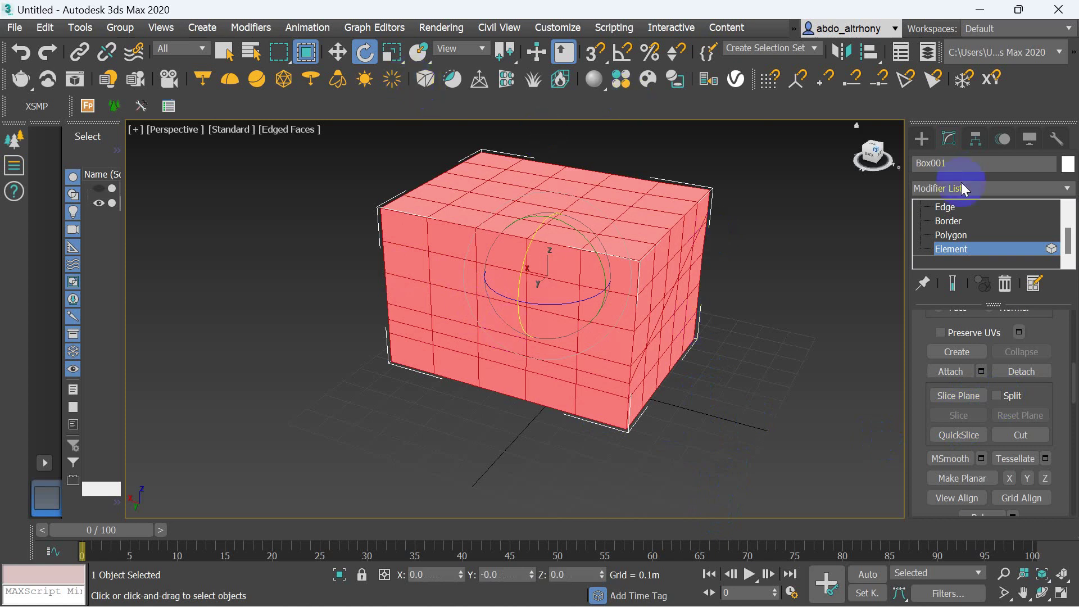
{"action": "left_click", "coordinate": [967, 239]}
{"action": "left_click", "coordinate": [613, 344]}
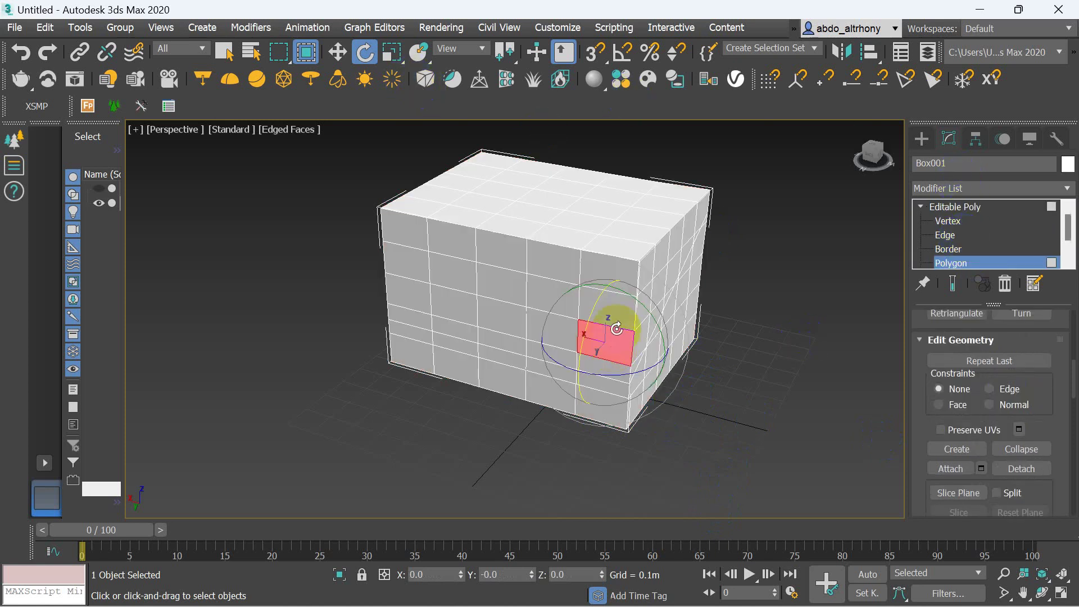
{"action": "left_click", "coordinate": [550, 344], "text": "ctrl"}
{"action": "left_click", "coordinate": [492, 313], "text": "ctrl"}
{"action": "left_click", "coordinate": [452, 309], "text": "ctrl"}
{"action": "left_click", "coordinate": [405, 298], "text": "ctrl"}
Switch to Select and Move and turn on Slice Plane in Edit Geometry.
{"action": "left_click", "coordinate": [338, 52]}
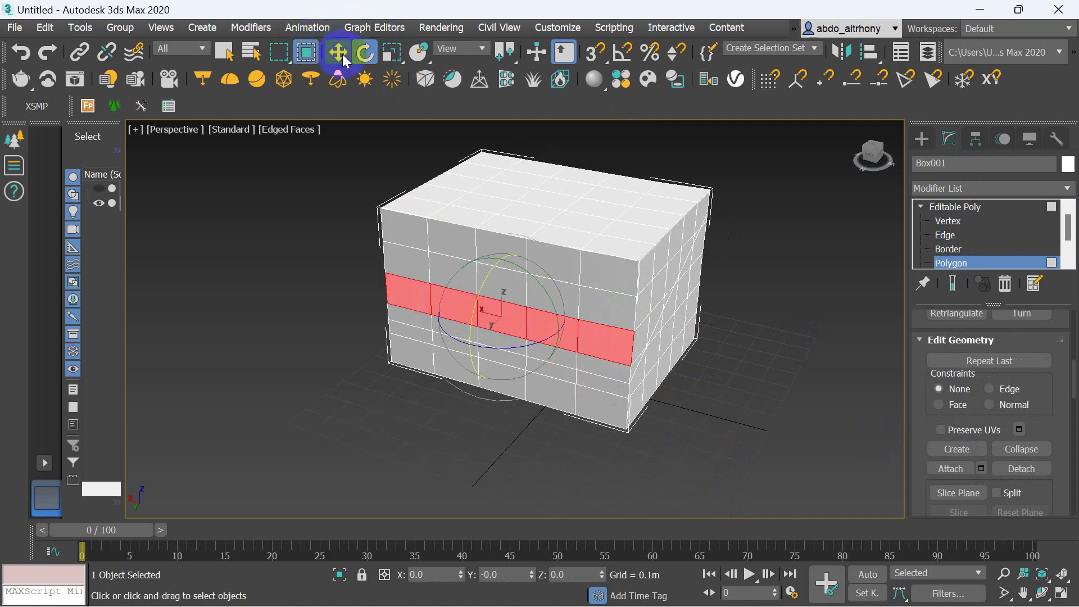
{"action": "left_click", "coordinate": [959, 391]}
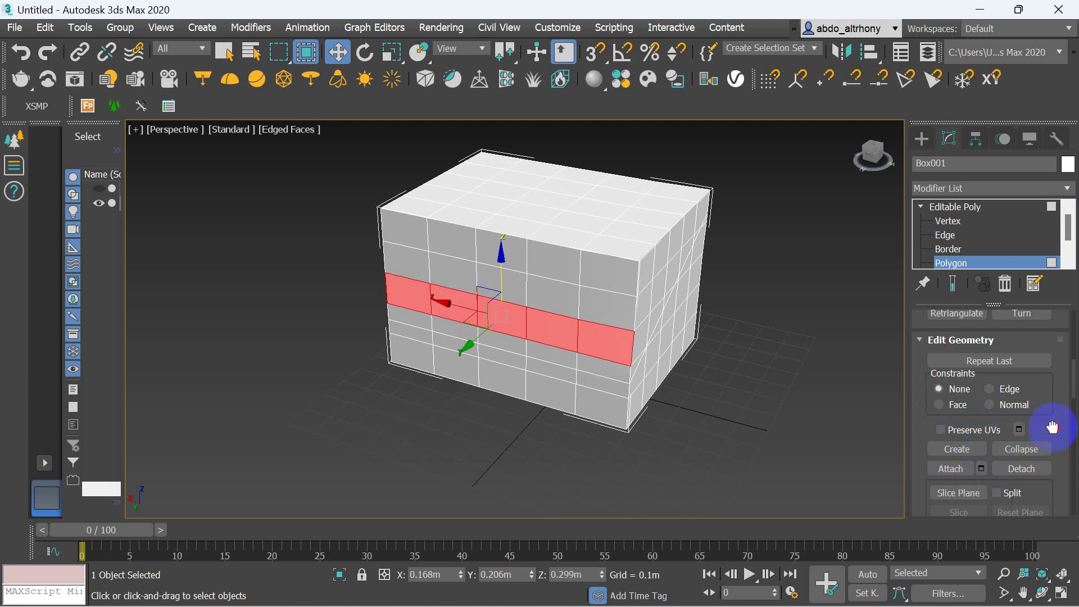
{"action": "left_click_drag", "start_coordinate": [1053, 427], "coordinate": [1051, 354]}
{"action": "left_click", "coordinate": [959, 430]}
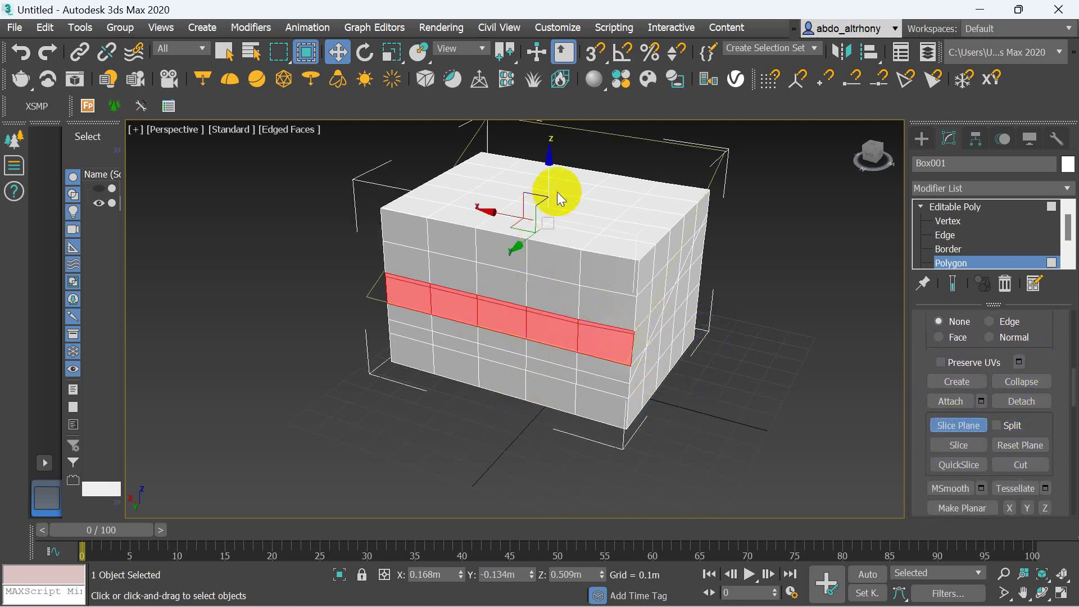
Tilt the slice plane about X, lower it slightly, and make the first slice.
{"action": "left_click", "coordinate": [365, 52]}
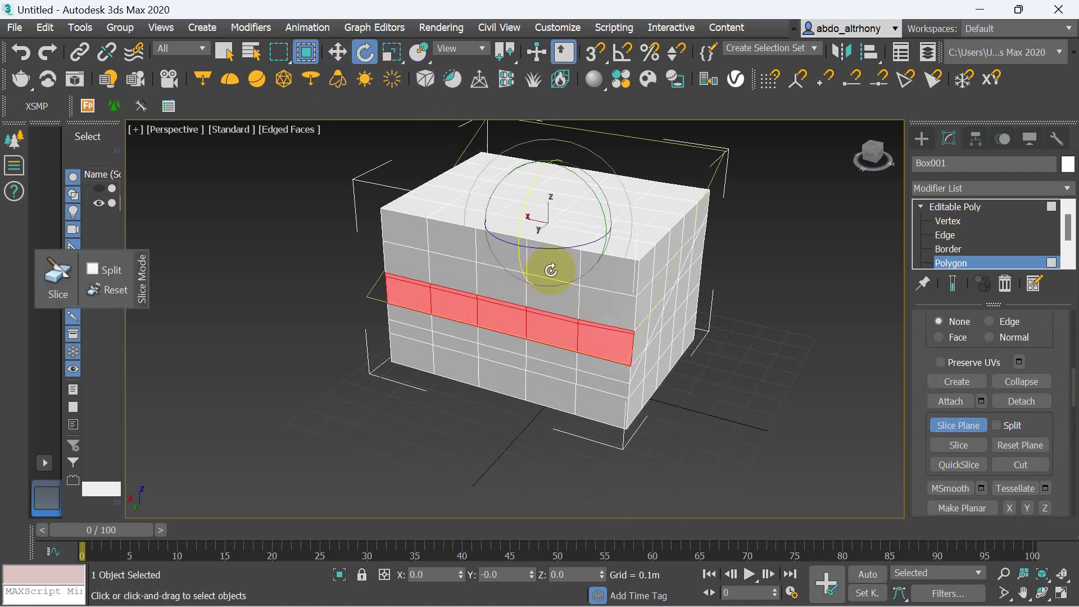
{"action": "left_click_drag", "start_coordinate": [530, 221], "coordinate": [526, 207]}
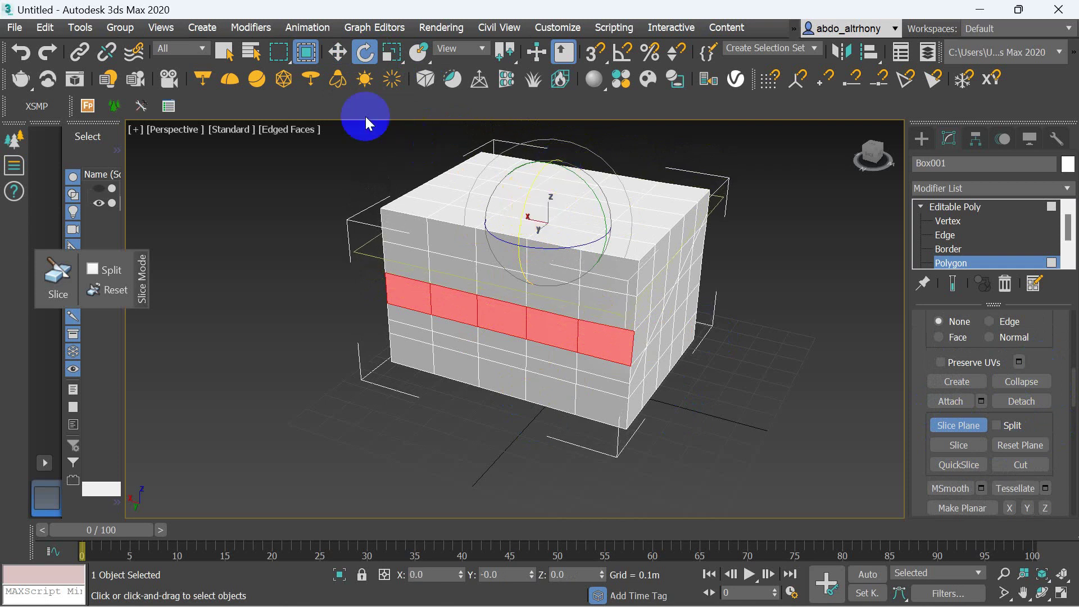
{"action": "left_click", "coordinate": [308, 53]}
{"action": "left_click", "coordinate": [338, 52]}
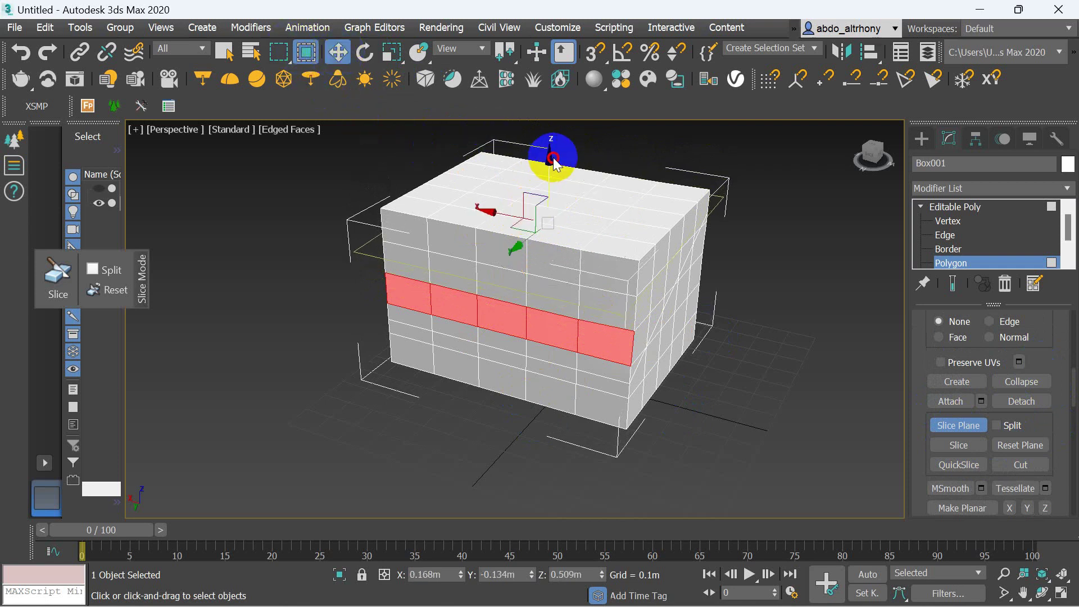
{"action": "left_click_drag", "start_coordinate": [556, 169], "coordinate": [555, 194]}
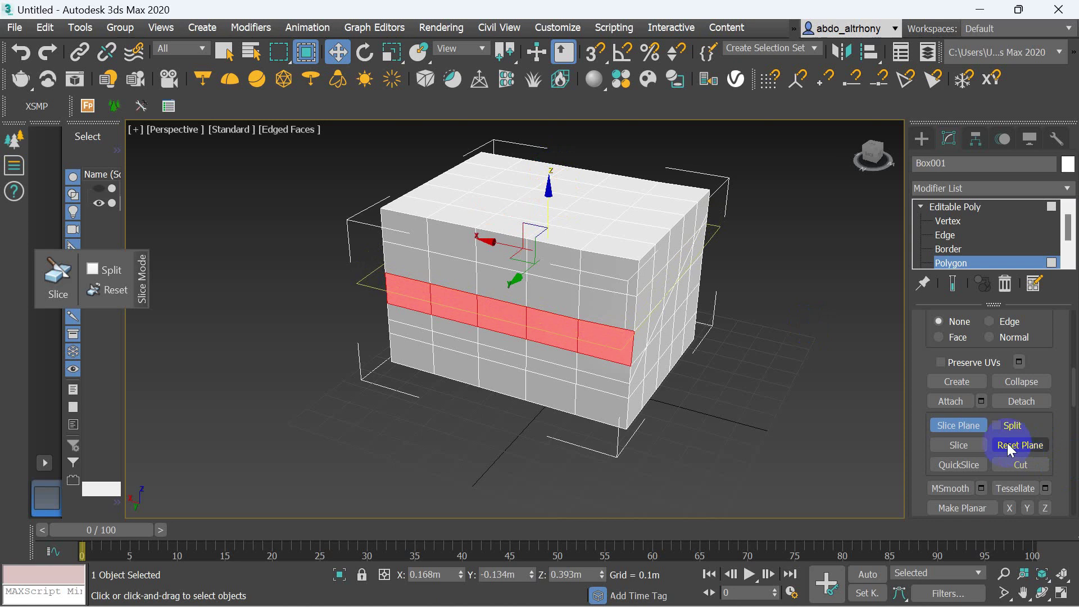
{"action": "left_click", "coordinate": [950, 450]}
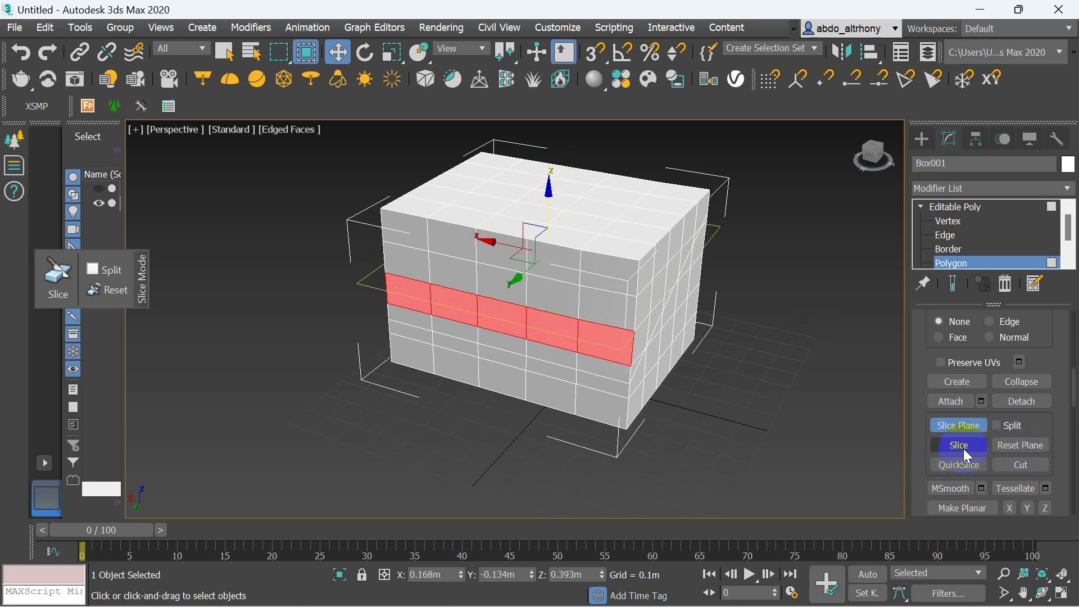
Slice twice more at lower heights, turn Slice Plane off, and move a front polygon left and up.
{"action": "left_click_drag", "start_coordinate": [542, 205], "coordinate": [553, 206]}
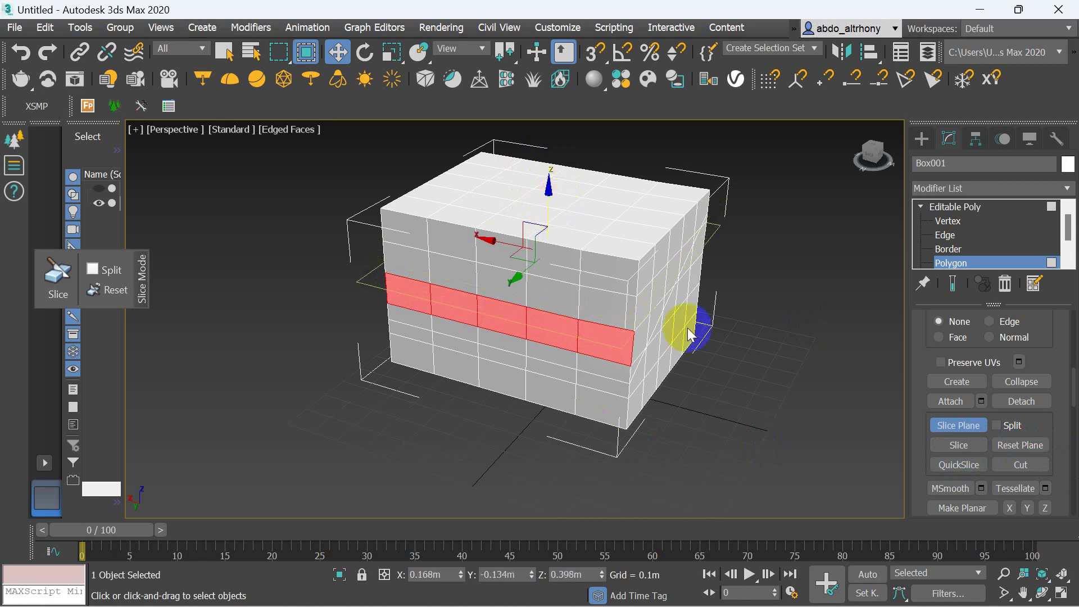
{"action": "left_click", "coordinate": [949, 445]}
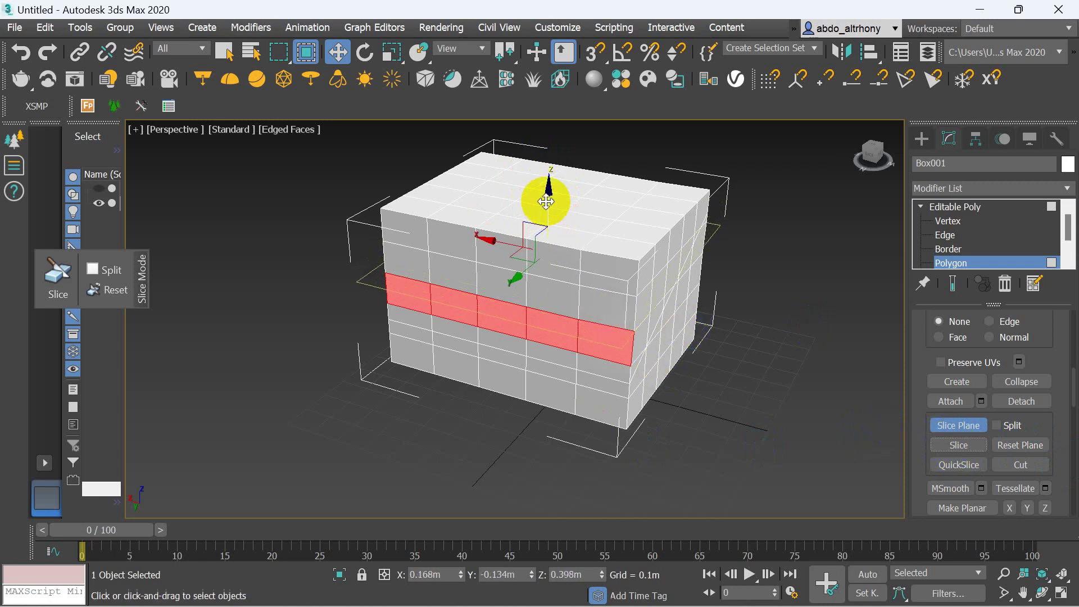
{"action": "mouse_move", "coordinate": [550, 197]}
{"action": "left_mouse_down"}
{"action": "mouse_move", "coordinate": [562, 232]}
{"action": "mouse_move", "coordinate": [651, 280]}
{"action": "left_mouse_up"}
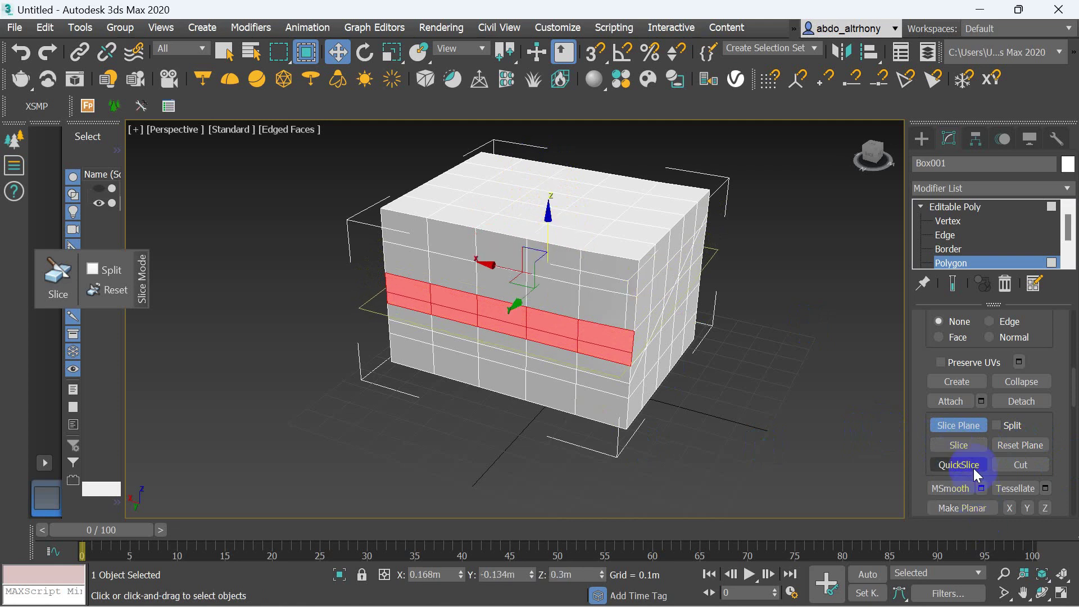
{"action": "left_click", "coordinate": [971, 446]}
{"action": "mouse_move", "coordinate": [549, 212]}
{"action": "left_mouse_down"}
{"action": "mouse_move", "coordinate": [548, 194]}
{"action": "mouse_move", "coordinate": [585, 205]}
{"action": "left_mouse_up"}
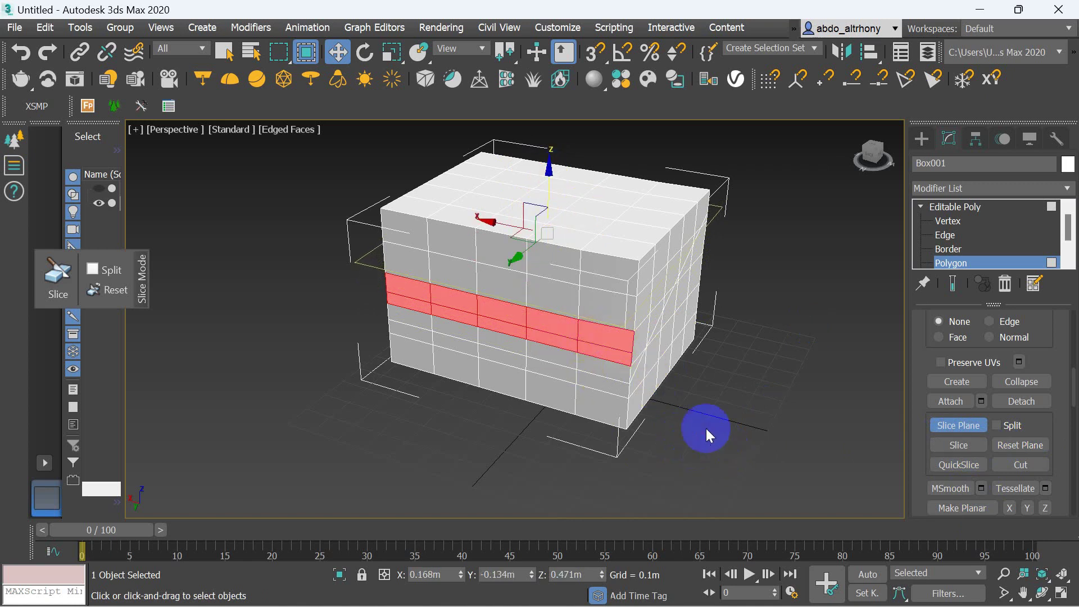
{"action": "left_click", "coordinate": [954, 424]}
{"action": "left_click", "coordinate": [616, 343]}
{"action": "left_click_drag", "start_coordinate": [611, 357], "coordinate": [510, 309]}
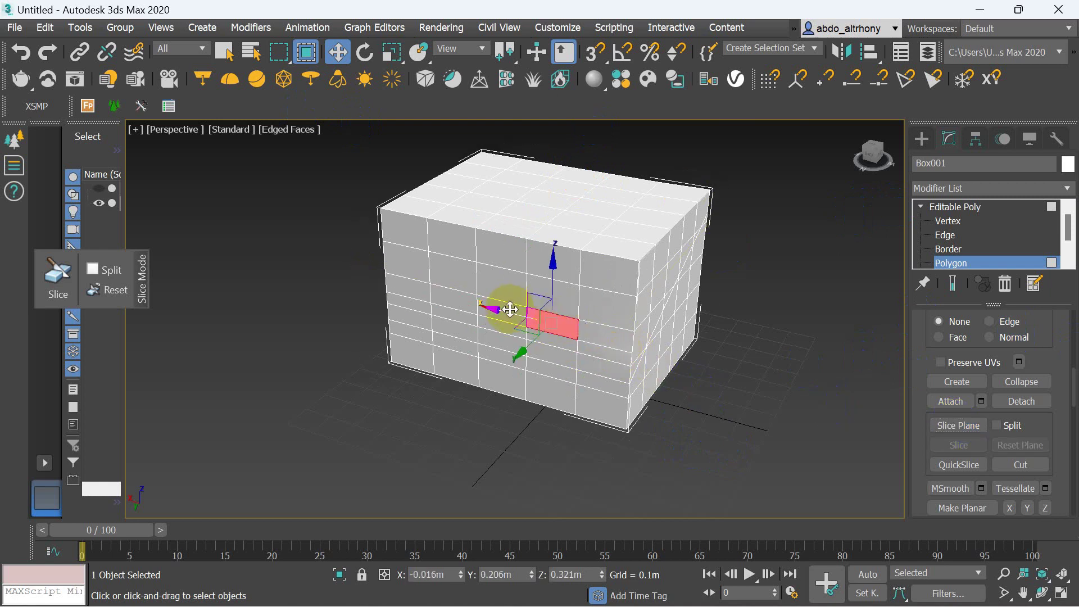
Nudge the polygon further, then QuickSlice a line across the front-face polygons.
{"action": "left_click_drag", "start_coordinate": [510, 310], "coordinate": [505, 331]}
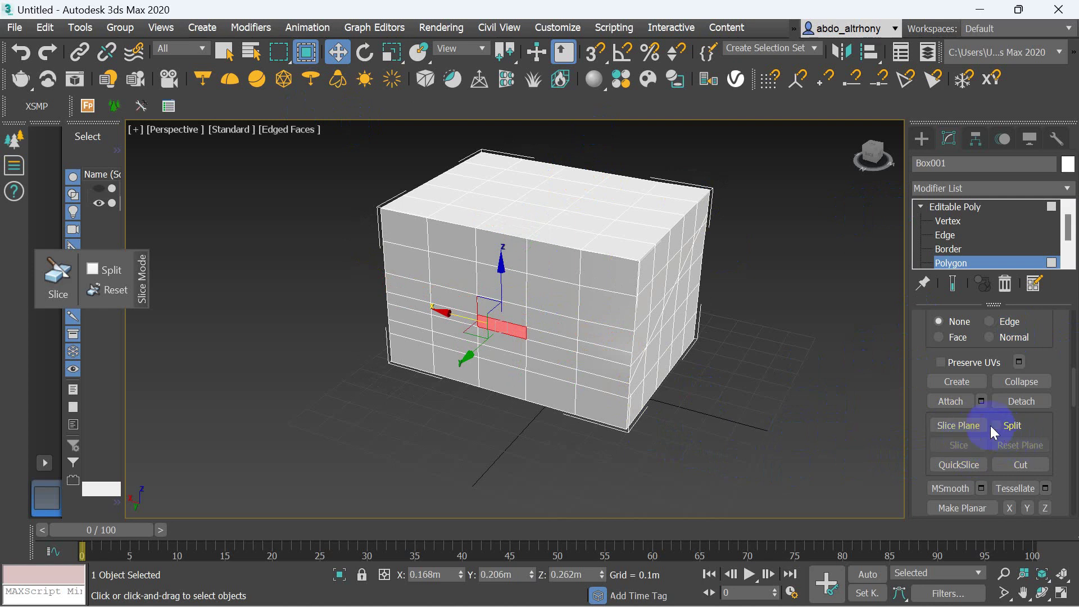
{"action": "left_click", "coordinate": [1012, 467]}
{"action": "left_click", "coordinate": [982, 470]}
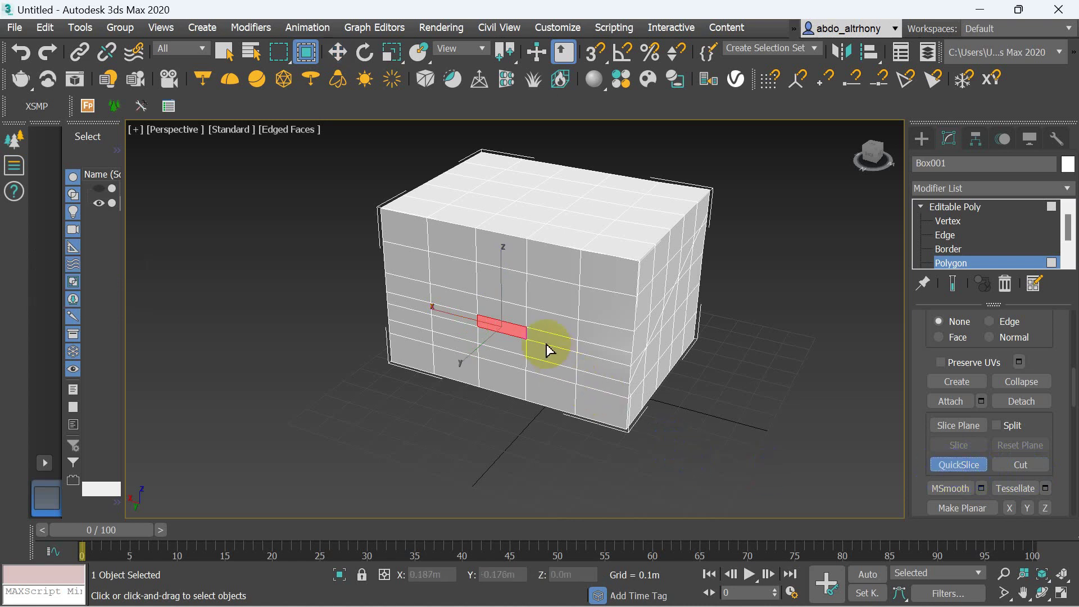
{"action": "left_click", "coordinate": [526, 340]}
{"action": "left_click", "coordinate": [469, 388]}
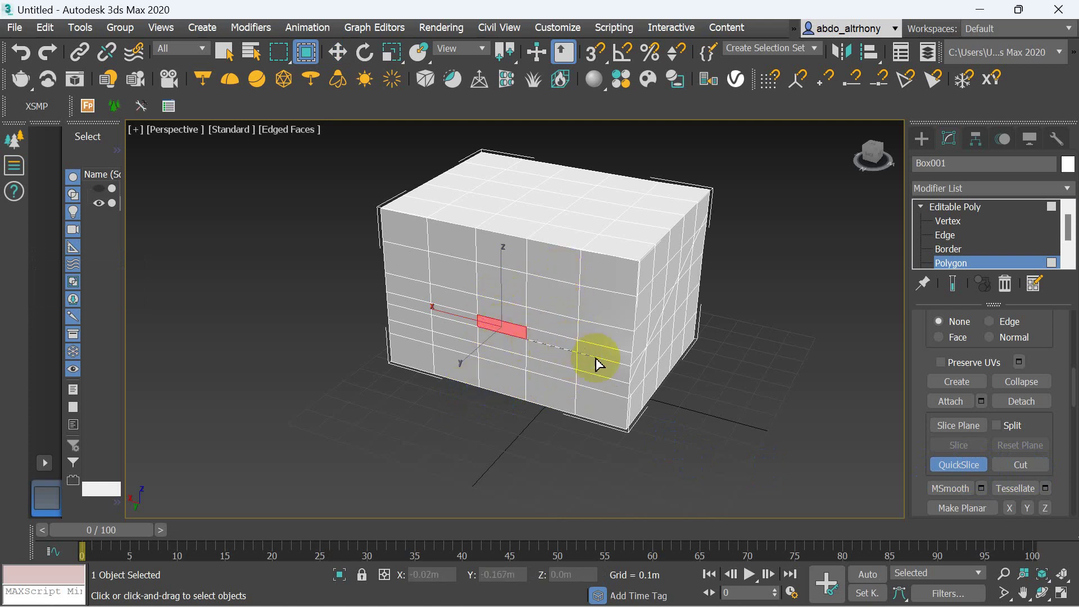
{"action": "right_click", "coordinate": [722, 333]}
Clear the polygon selection and QuickSlice another line across the box.
{"action": "left_click", "coordinate": [338, 53]}
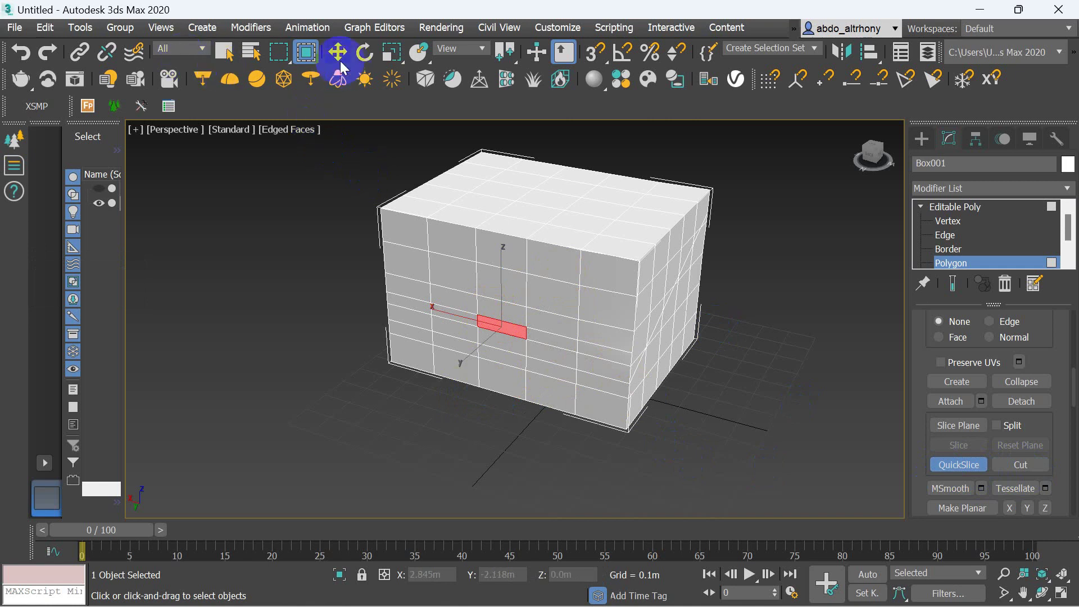
{"action": "left_click", "coordinate": [568, 458]}
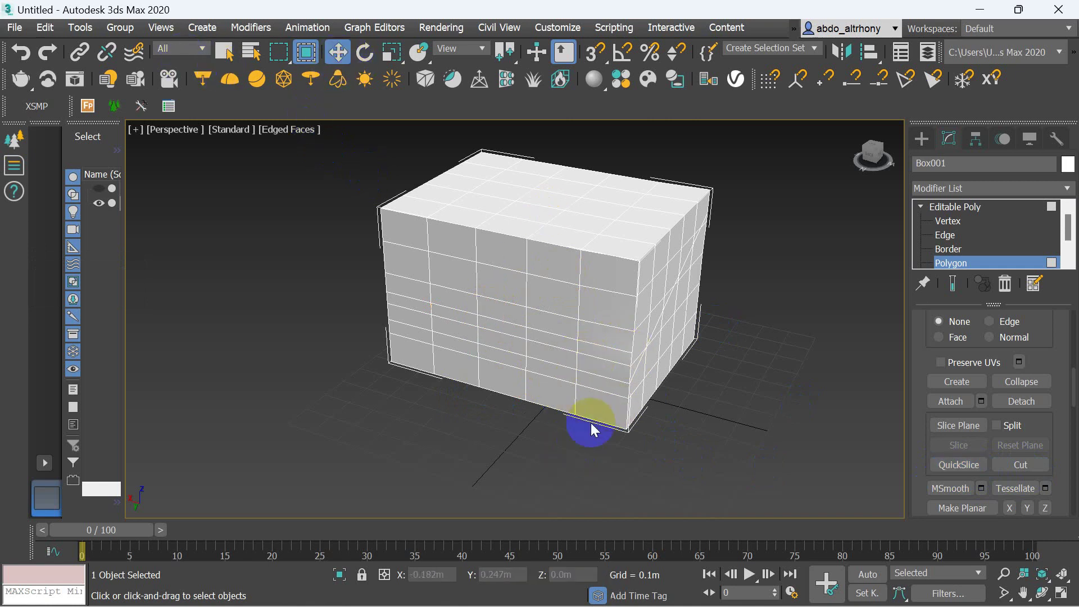
{"action": "left_click", "coordinate": [945, 466]}
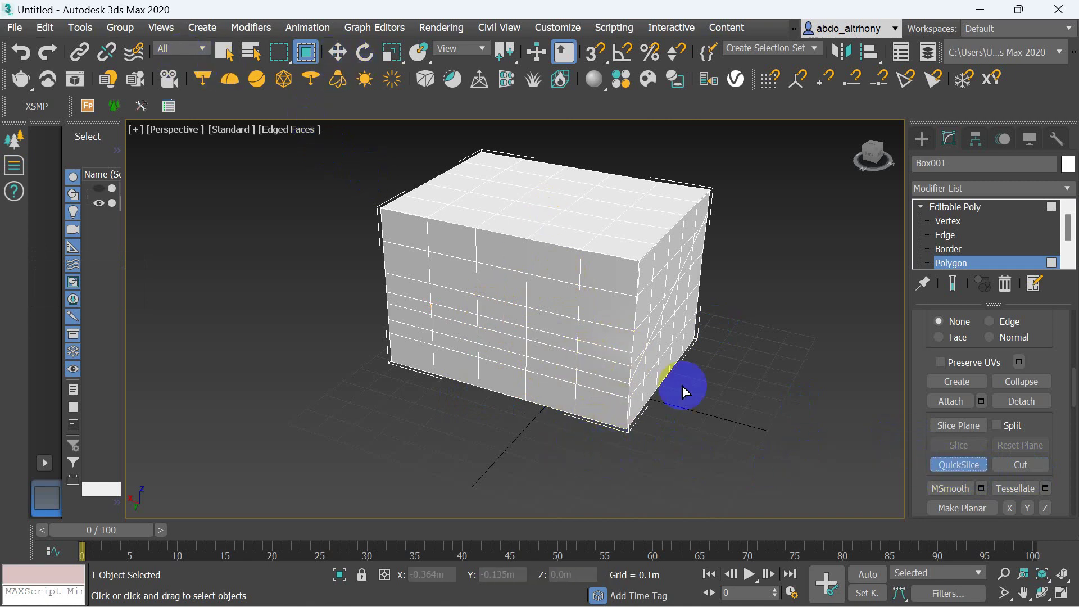
{"action": "mouse_move", "coordinate": [480, 327]}
{"action": "left_mouse_down"}
{"action": "mouse_move", "coordinate": [544, 391]}
{"action": "mouse_move", "coordinate": [630, 433]}
{"action": "mouse_move", "coordinate": [591, 429]}
{"action": "left_mouse_up"}
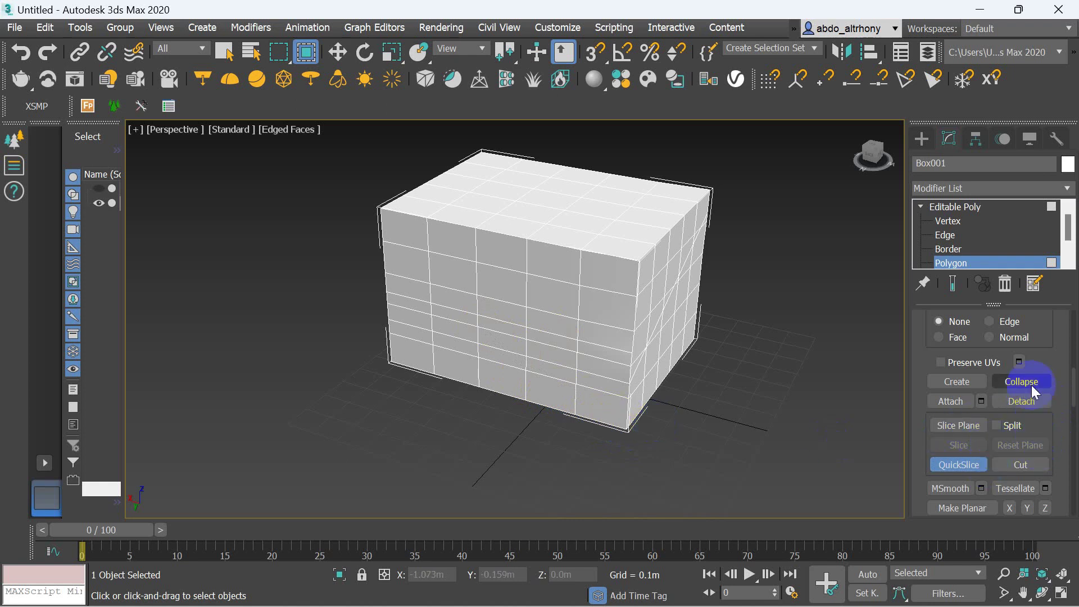
{"action": "mouse_move", "coordinate": [1069, 228]}
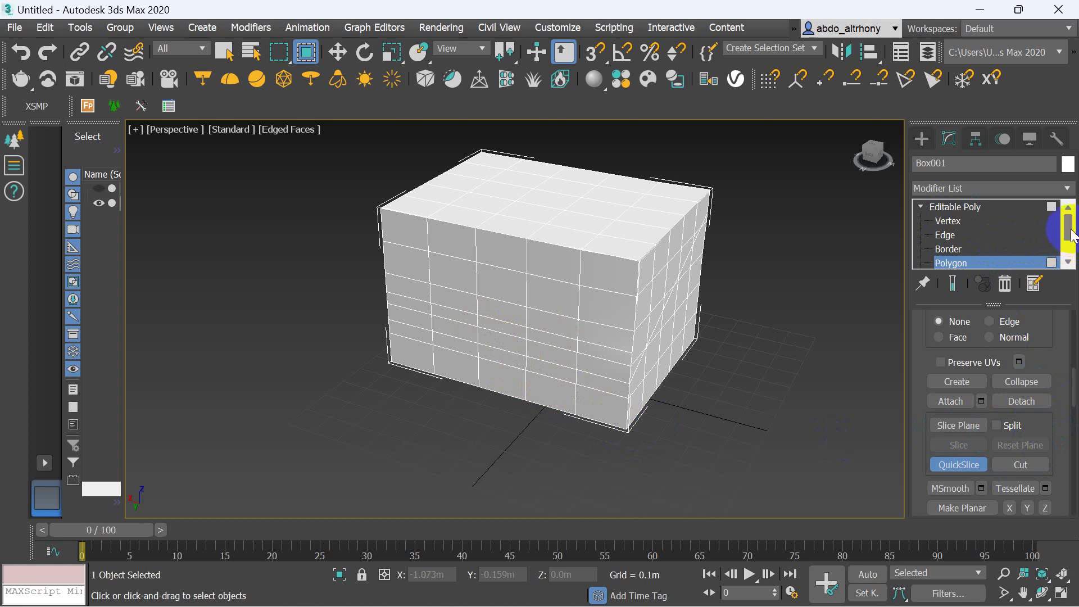
Leave and re-enter Polygon level, ending QuickSlice in favour of the Move tool.
{"action": "left_click", "coordinate": [741, 314]}
{"action": "left_click", "coordinate": [952, 263]}
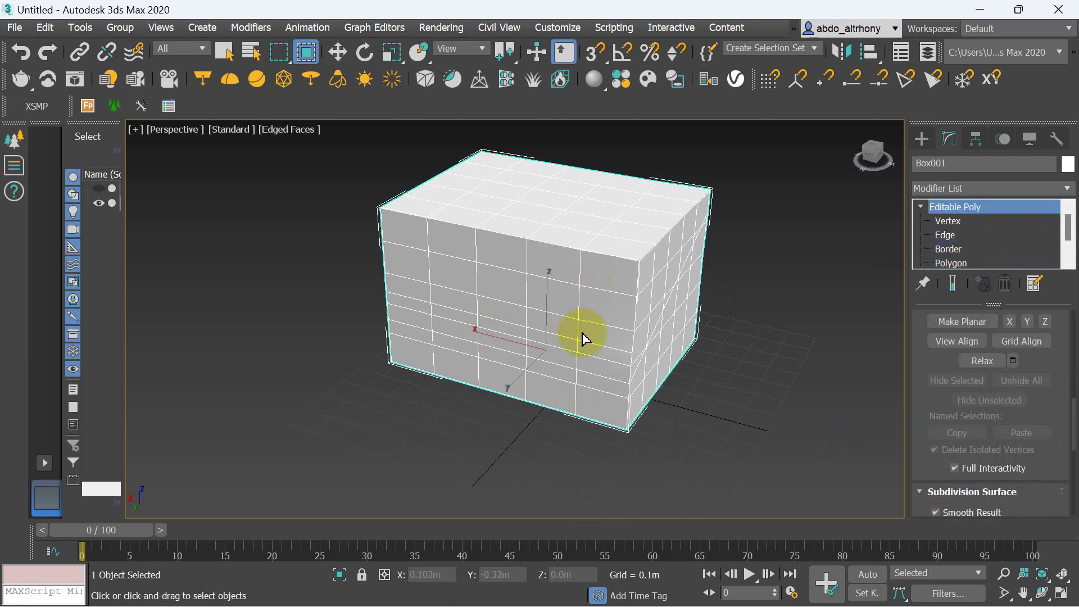
{"action": "left_click", "coordinate": [983, 240]}
{"action": "left_click", "coordinate": [947, 267]}
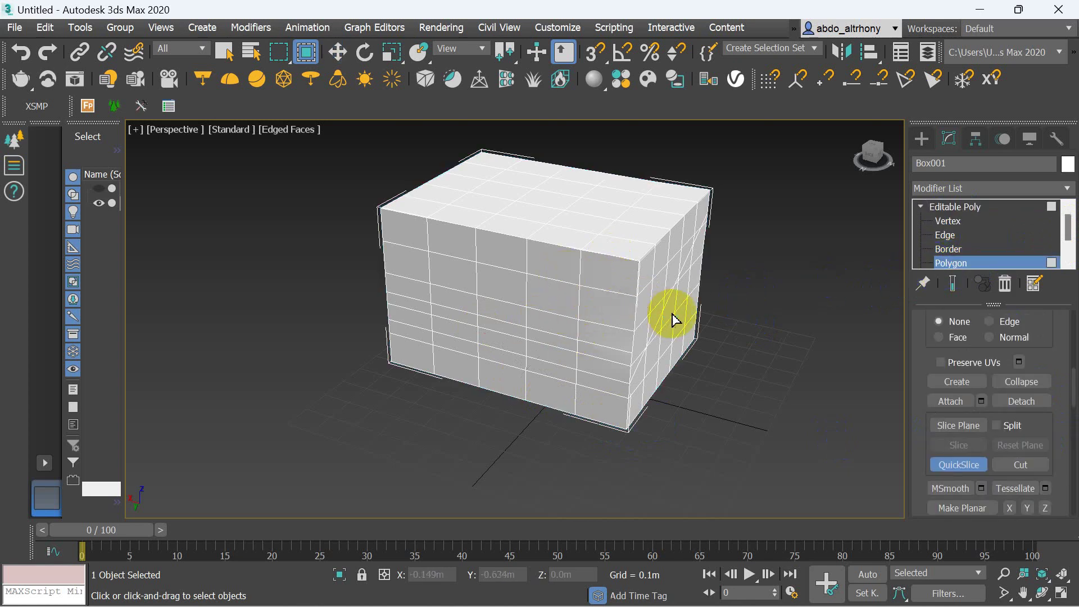
{"action": "left_click", "coordinate": [946, 463]}
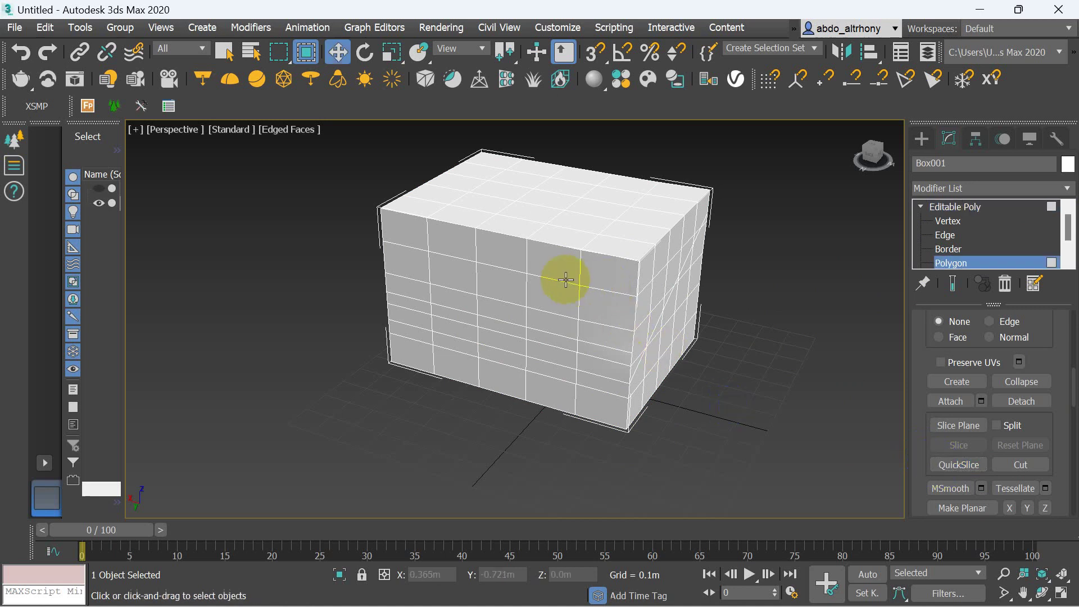
Select a 2x2 block of front polygons, then undo until nothing is selected.
{"action": "left_click", "coordinate": [625, 278]}
{"action": "left_click", "coordinate": [576, 277]}
{"action": "left_click", "coordinate": [574, 300], "text": "ctrl"}
{"action": "left_click", "coordinate": [608, 275], "text": "ctrl"}
{"action": "left_click", "coordinate": [587, 318], "text": "ctrl"}
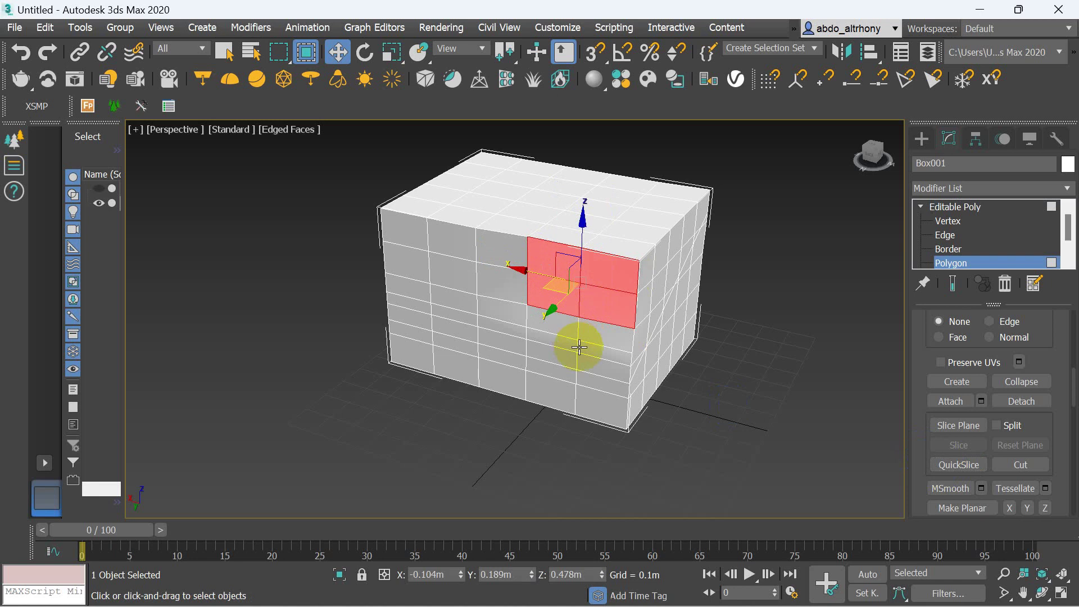
{"action": "key", "text": "ctrl+z"}
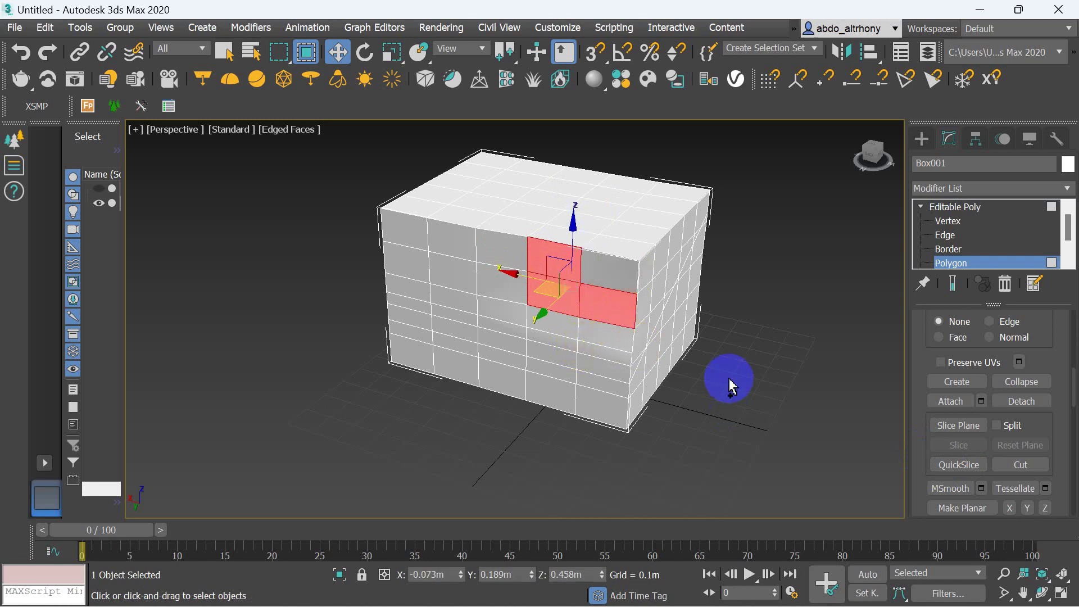
{"action": "key", "text": "ctrl+z"}
{"action": "key", "text": "ctrl+z"}
{"action": "key", "text": "ctrl+z"}
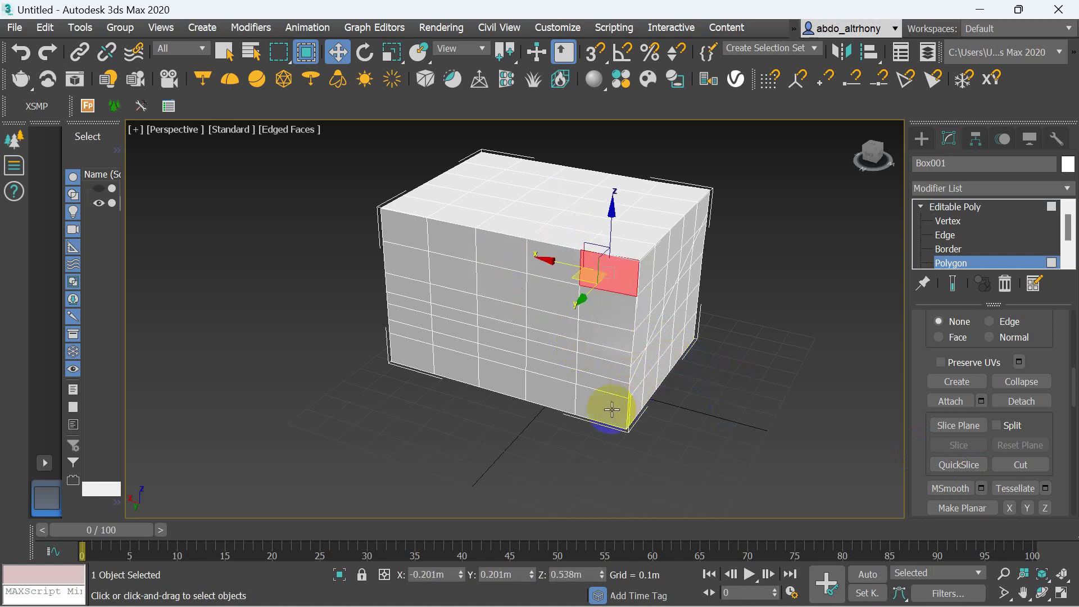
{"action": "key", "text": "ctrl+z"}
Select the two bottom-row front polygons, move them slightly upward, and start QuickSlice.
{"action": "left_click", "coordinate": [593, 414]}
{"action": "left_click", "coordinate": [550, 388], "text": "ctrl"}
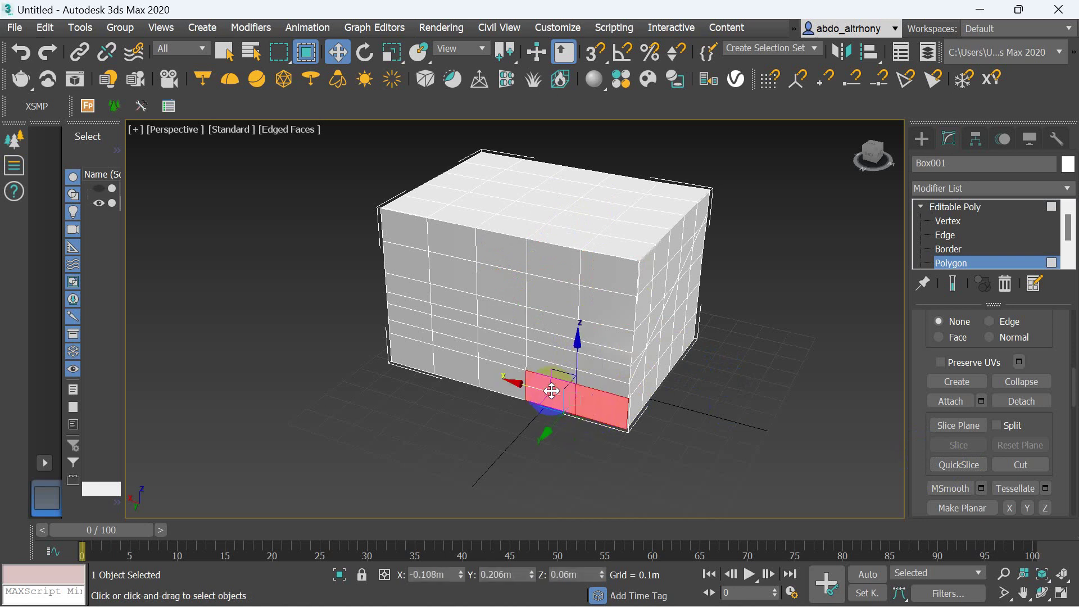
{"action": "left_click_drag", "start_coordinate": [562, 411], "coordinate": [563, 359]}
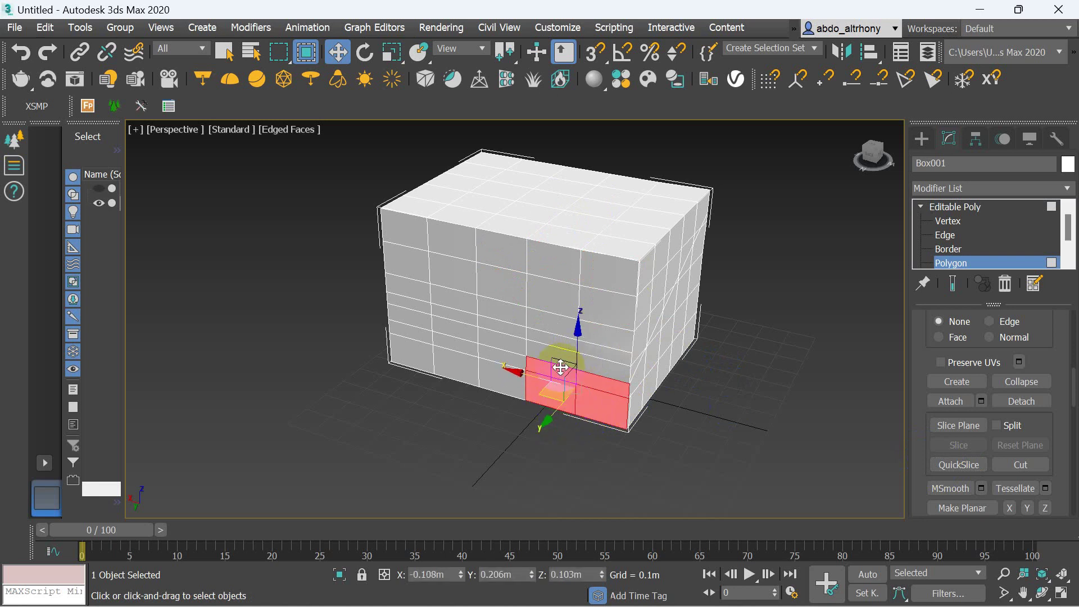
{"action": "left_click", "coordinate": [849, 515]}
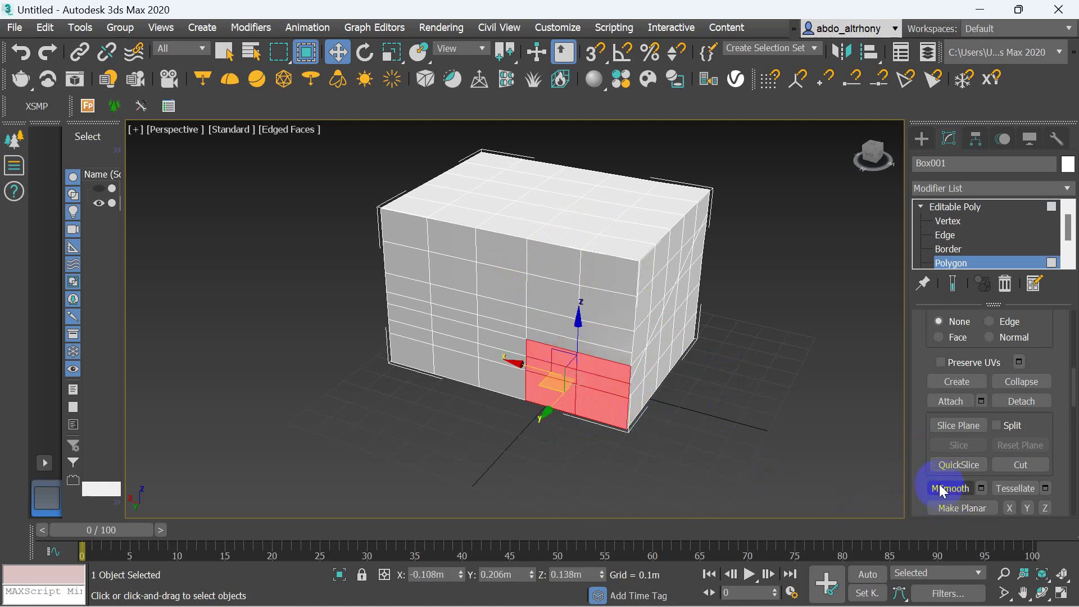
{"action": "left_click", "coordinate": [974, 466]}
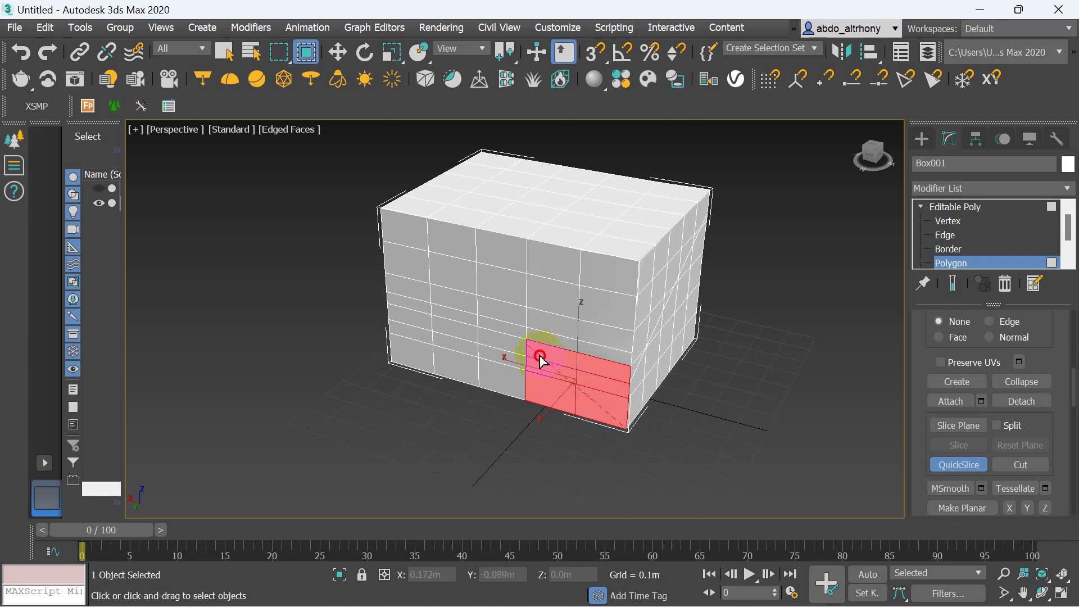
Slice across the two bottom polygons, then add a diagonal slice to their top-left corner.
{"action": "left_click_drag", "start_coordinate": [532, 361], "coordinate": [534, 350]}
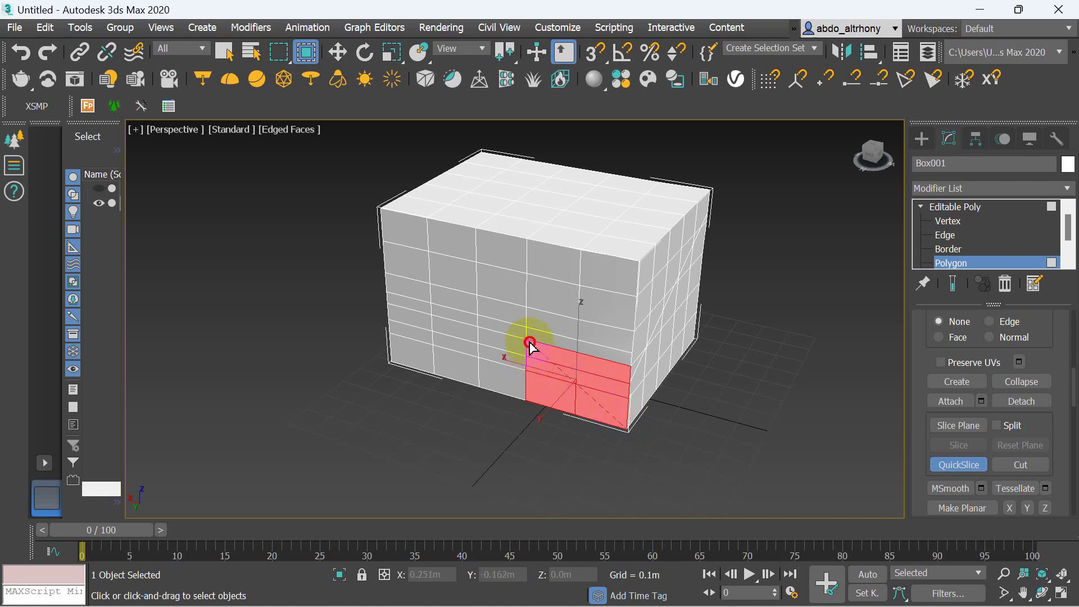
{"action": "left_click", "coordinate": [597, 369]}
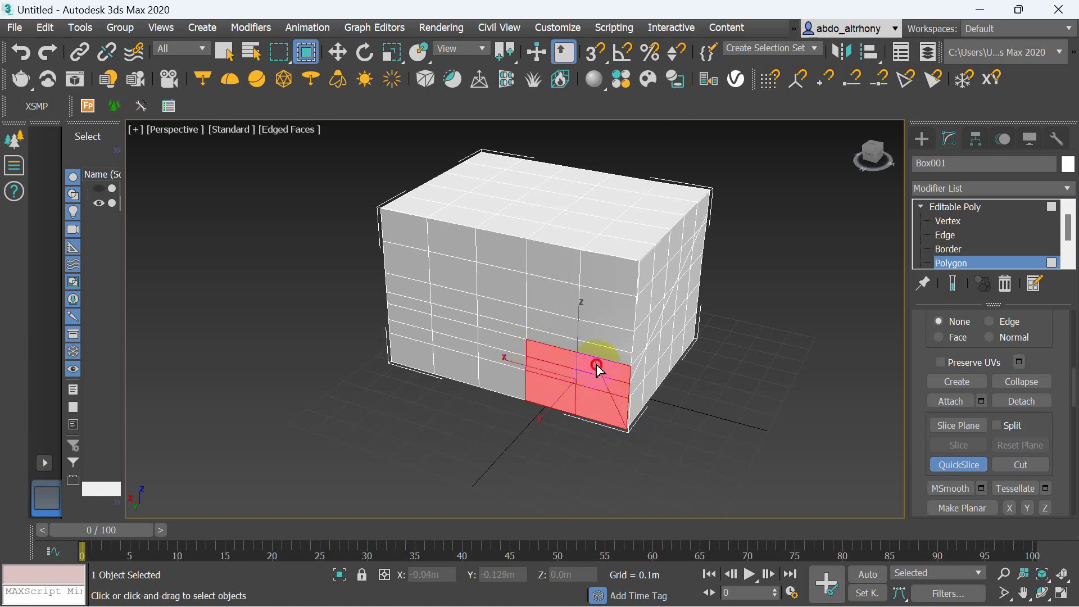
{"action": "scroll", "coordinate": [590, 430], "scroll_direction": "up", "scroll_amount": 5}
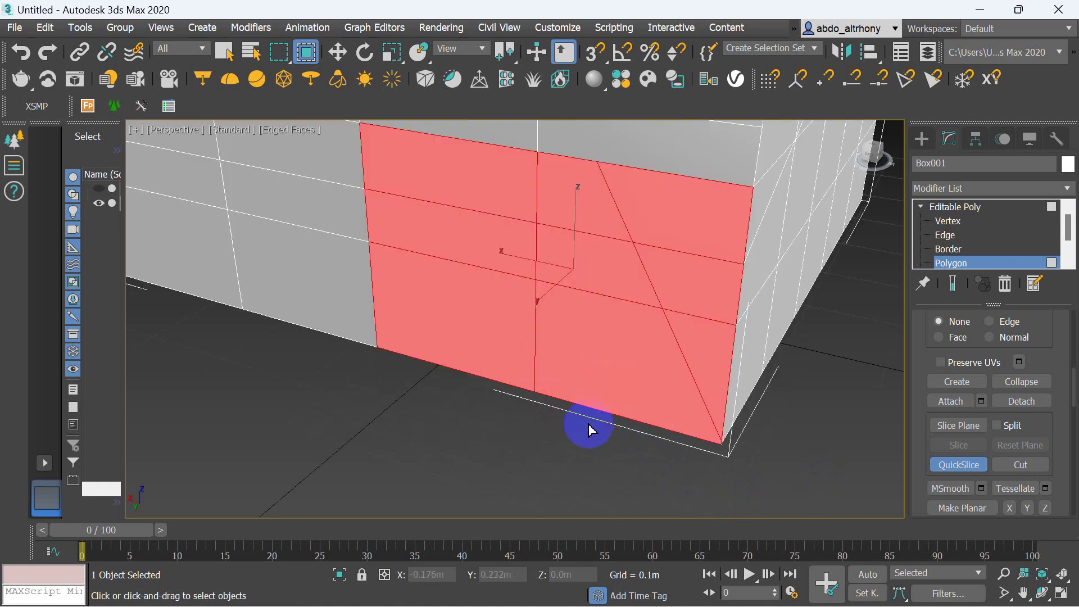
{"action": "mouse_move", "coordinate": [534, 395]}
{"action": "left_mouse_down"}
{"action": "mouse_move", "coordinate": [450, 232]}
{"action": "mouse_move", "coordinate": [362, 143]}
{"action": "mouse_move", "coordinate": [362, 127]}
{"action": "left_mouse_up"}
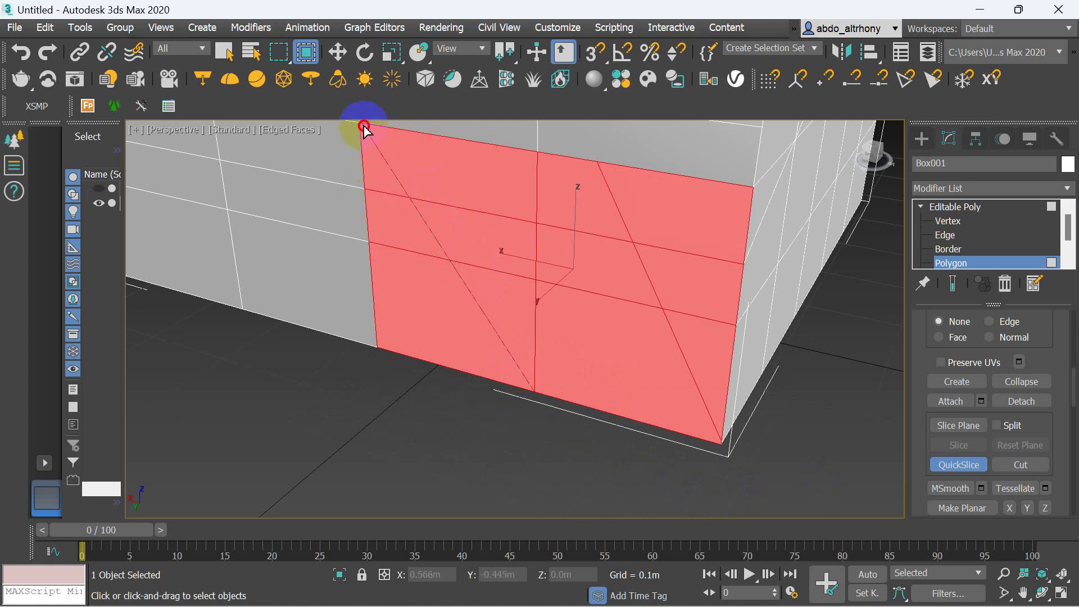
{"action": "mouse_move", "coordinate": [362, 127]}
{"action": "left_mouse_down"}
{"action": "mouse_move", "coordinate": [367, 173]}
{"action": "mouse_move", "coordinate": [368, 158]}
{"action": "left_mouse_up"}
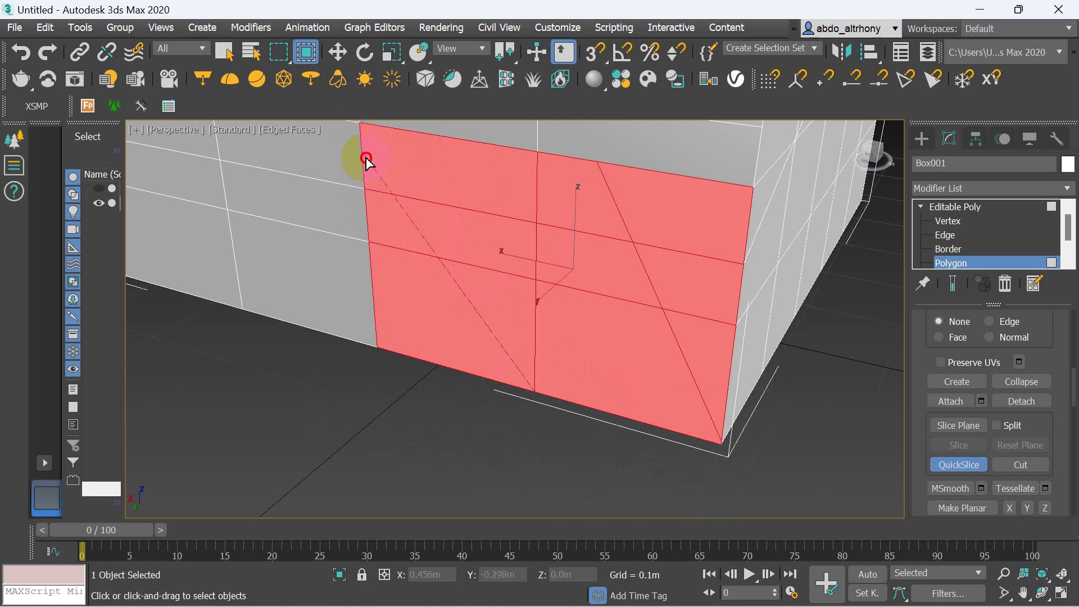
{"action": "left_click", "coordinate": [366, 161]}
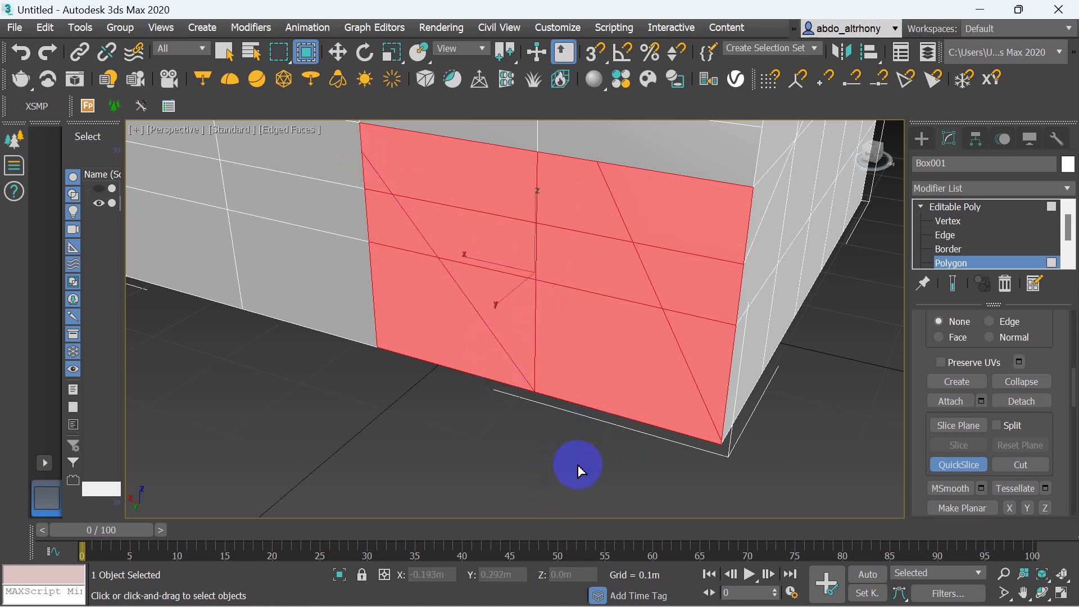
Turn QuickSlice off, clear the selection, and orbit the view.
{"action": "left_click", "coordinate": [972, 462]}
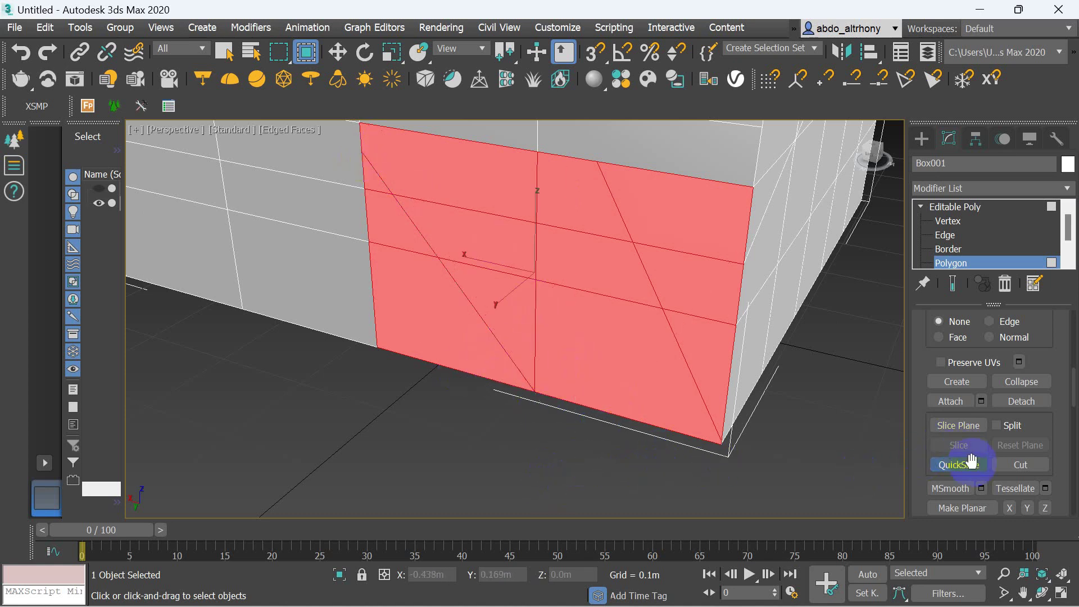
{"action": "left_click", "coordinate": [960, 468]}
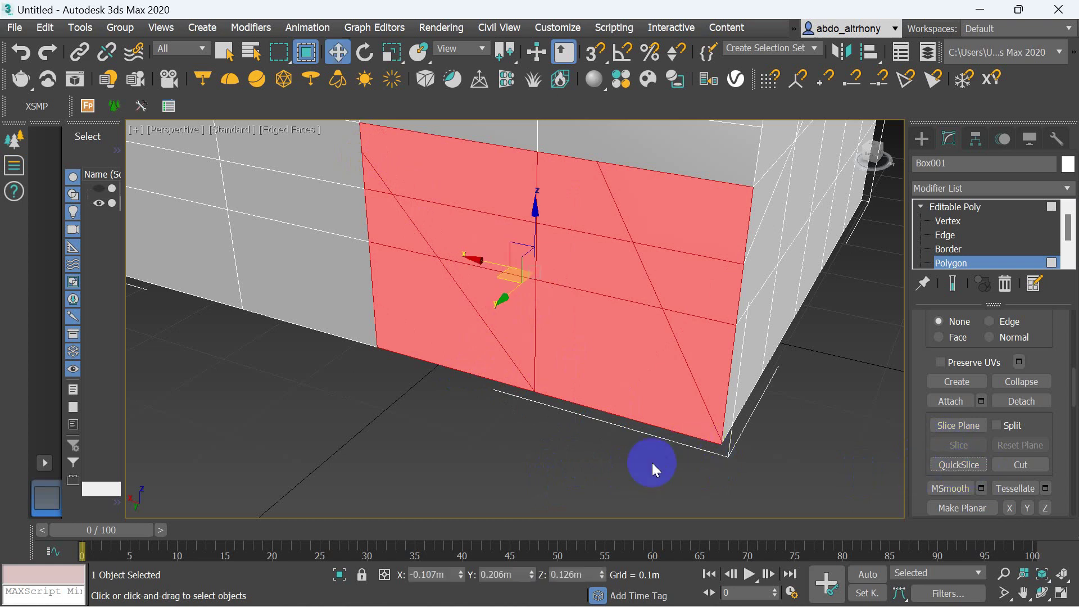
{"action": "left_click", "coordinate": [652, 463]}
{"action": "middle_click_drag", "start_coordinate": [619, 459], "coordinate": [613, 447], "text": "alt"}
With Cut active, cut a first edge on the lower face down to the bottom edge.
{"action": "left_click", "coordinate": [1006, 467]}
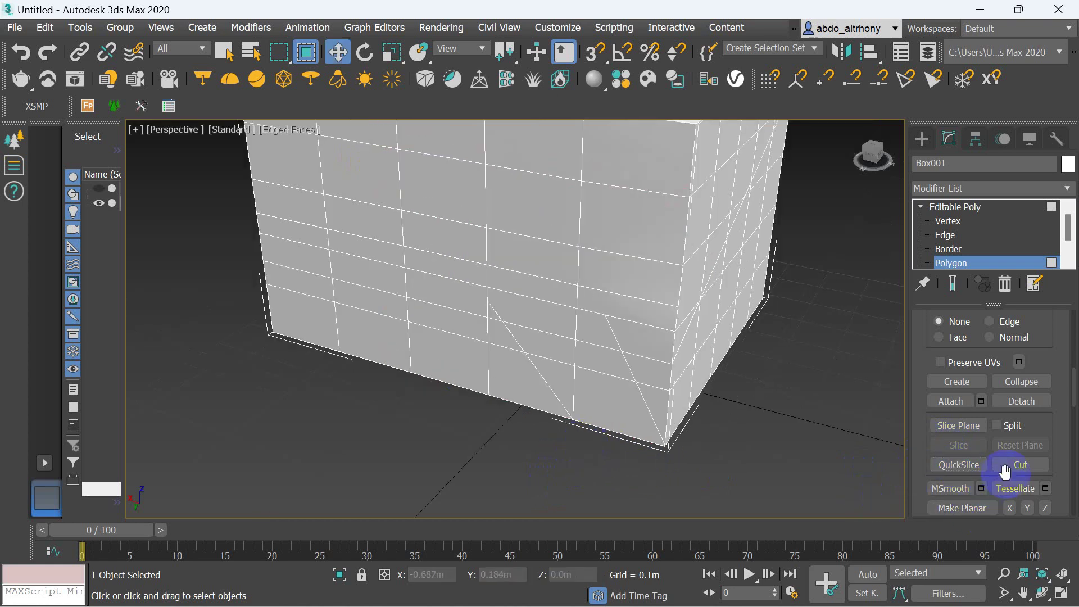
{"action": "left_click", "coordinate": [499, 398]}
{"action": "scroll", "coordinate": [495, 382], "scroll_direction": "up", "scroll_amount": 3}
{"action": "scroll", "coordinate": [491, 394], "scroll_direction": "up", "scroll_amount": 1}
{"action": "scroll", "coordinate": [496, 422], "scroll_direction": "up", "scroll_amount": 1}
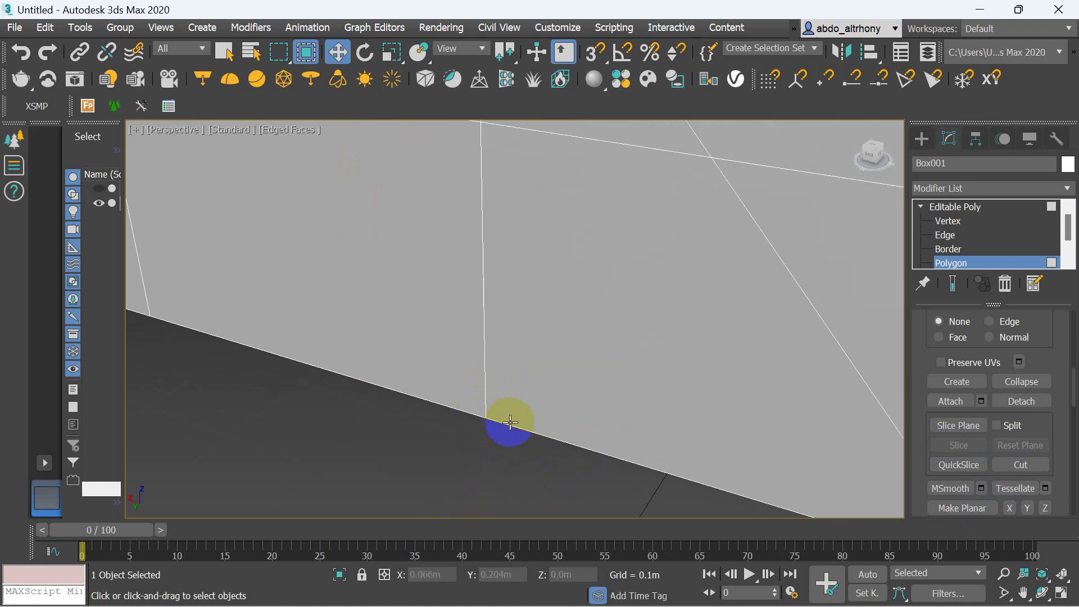
{"action": "left_click", "coordinate": [1020, 470]}
{"action": "left_click", "coordinate": [437, 434]}
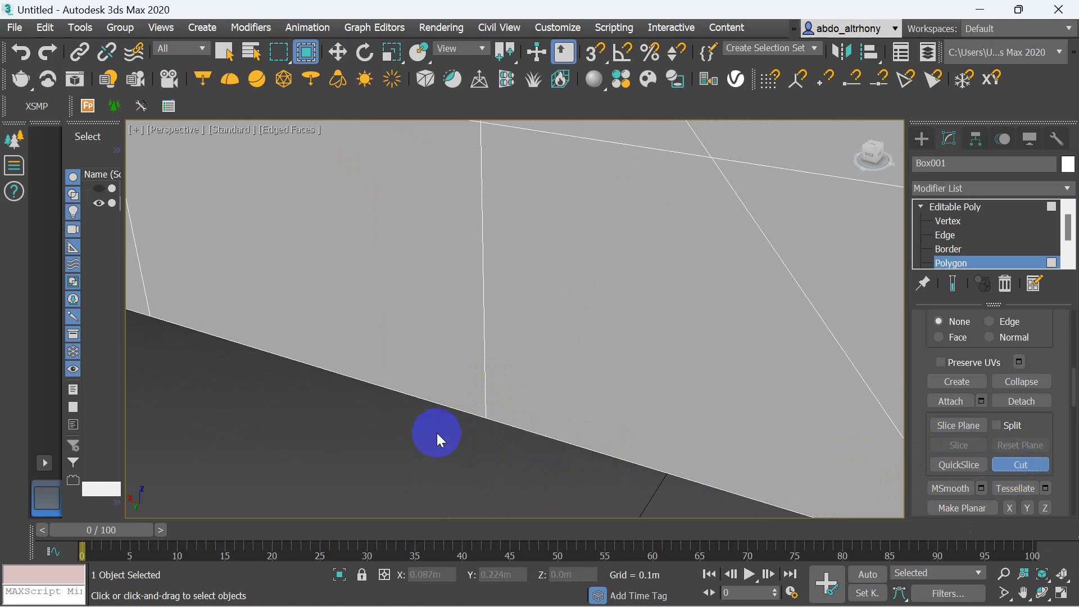
{"action": "left_click", "coordinate": [488, 416]}
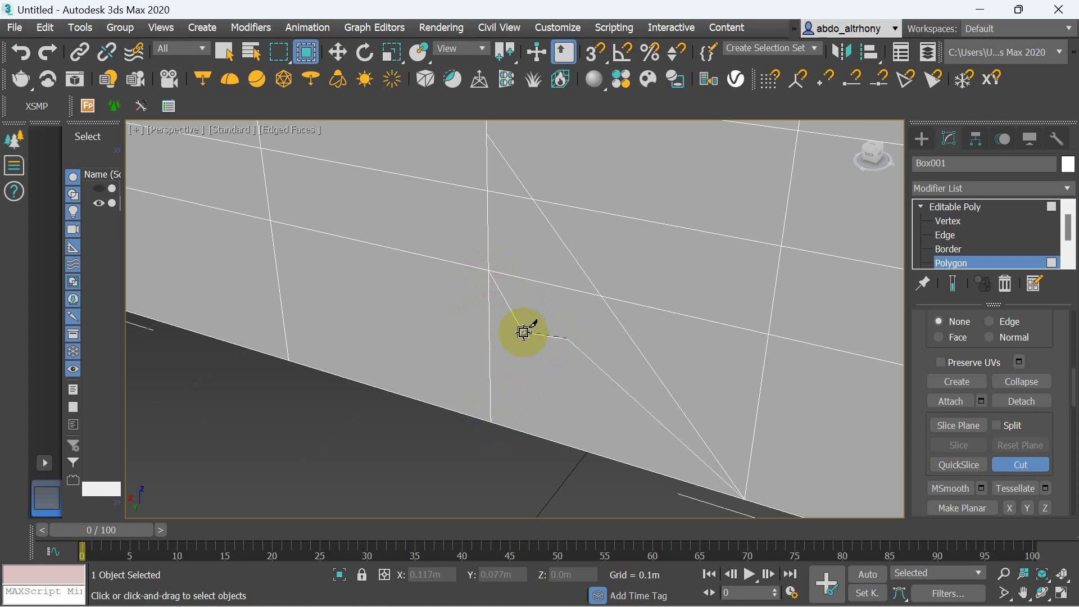
Cut a closed hexagonal outline starting from an existing vertex.
{"action": "left_click", "coordinate": [490, 272]}
{"action": "left_click", "coordinate": [567, 339]}
{"action": "left_click", "coordinate": [526, 356]}
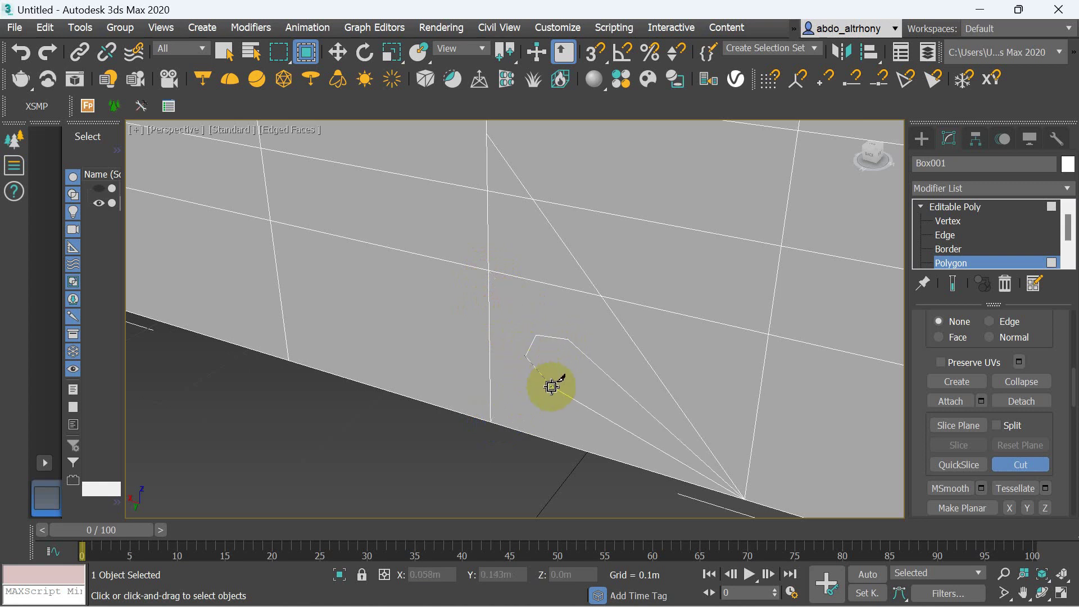
{"action": "left_click", "coordinate": [549, 396]}
{"action": "left_click", "coordinate": [607, 410]}
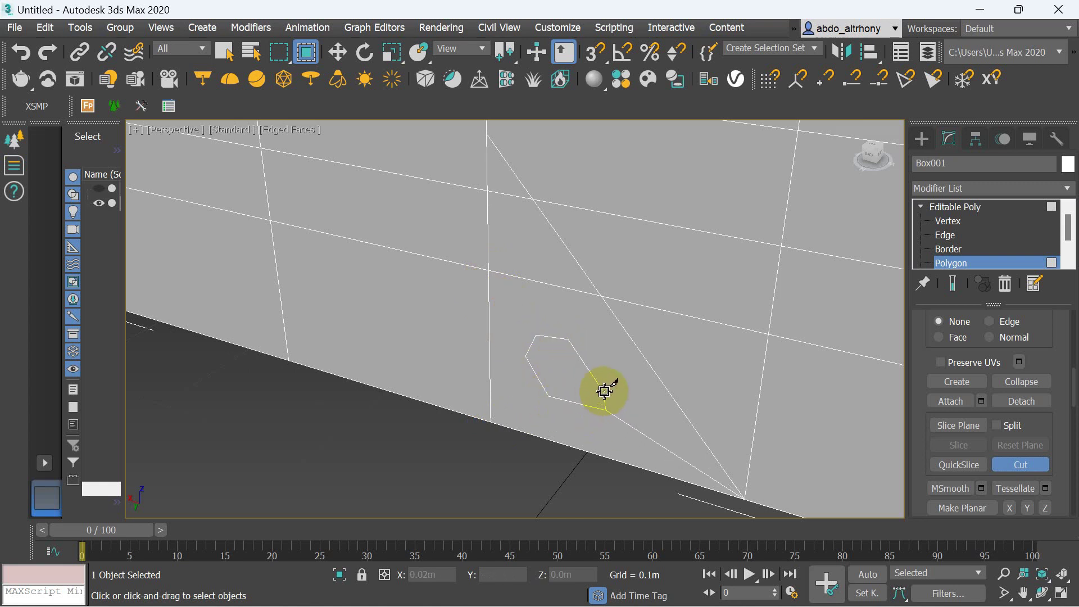
{"action": "left_click", "coordinate": [679, 451]}
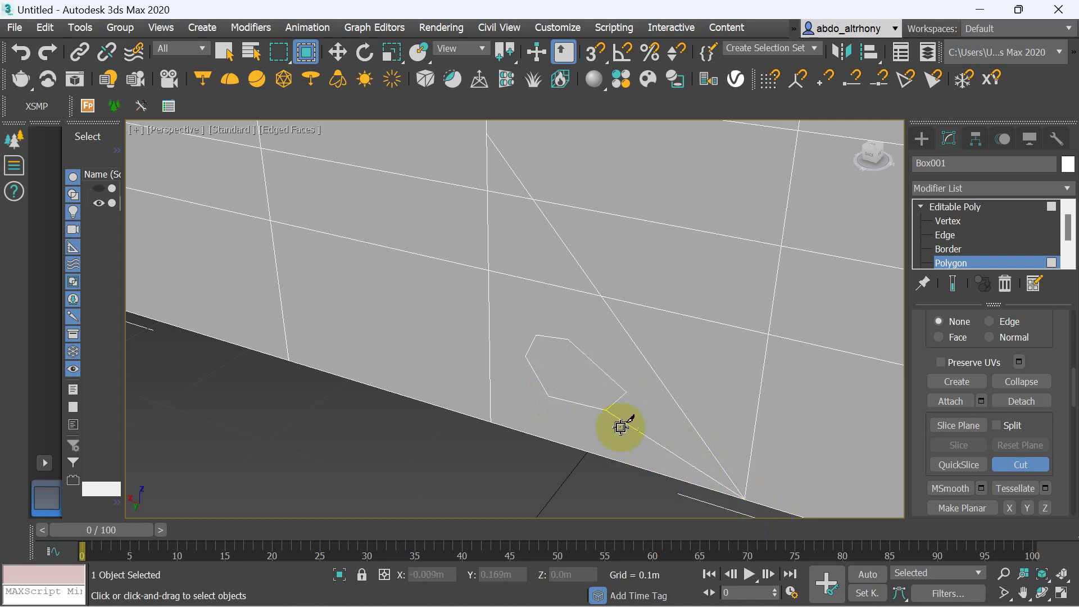
{"action": "right_click", "coordinate": [743, 499]}
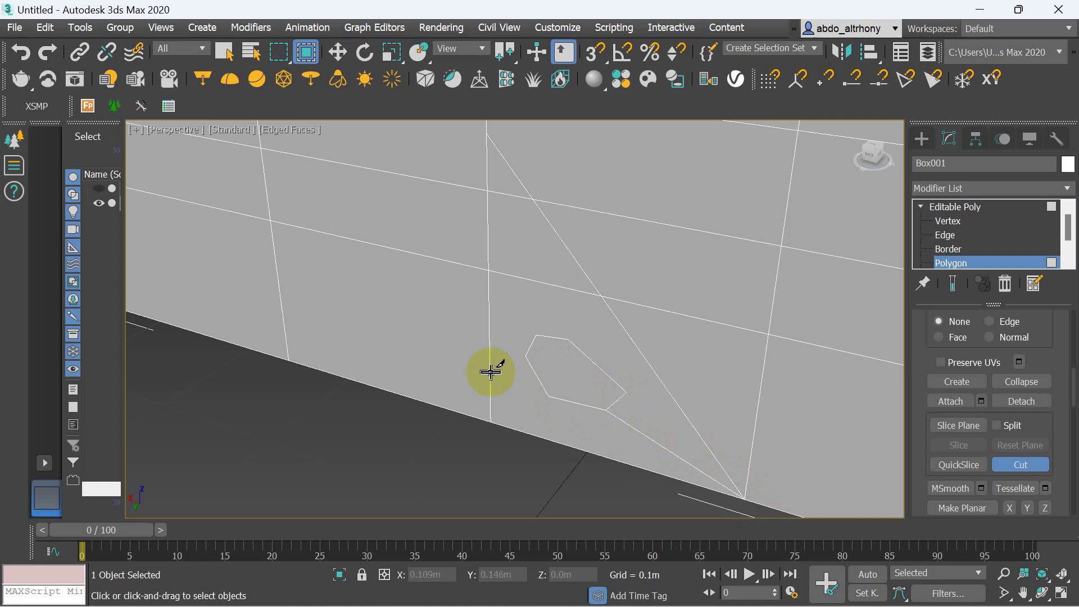
Connect the vertical edge to the hexagon's left vertex and cut a larger outline down to the box edge.
{"action": "left_click", "coordinate": [492, 353]}
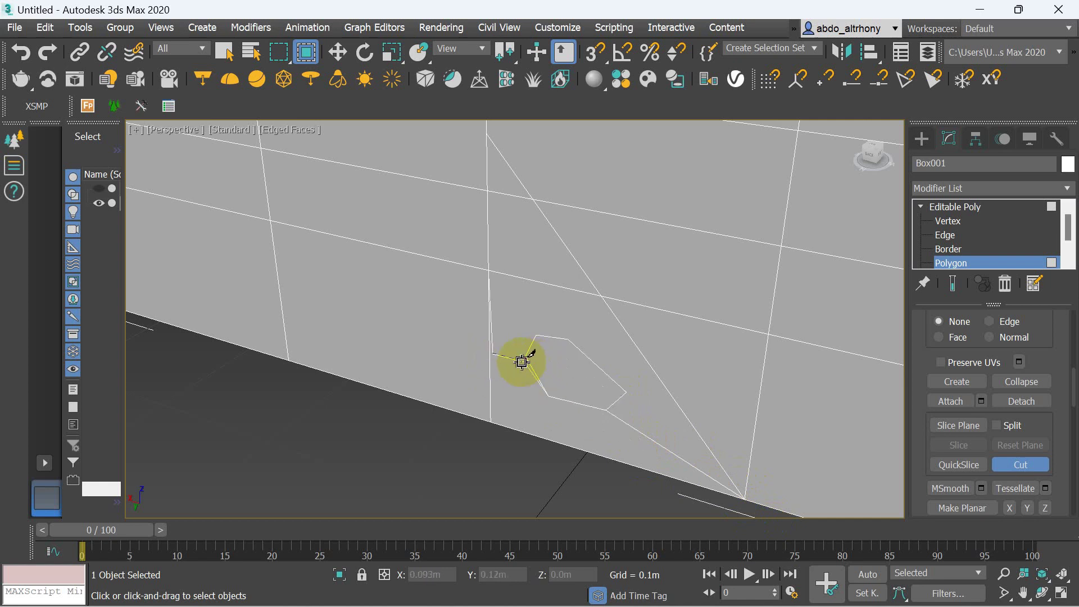
{"action": "left_click", "coordinate": [529, 354]}
{"action": "right_click", "coordinate": [402, 342]}
{"action": "left_click", "coordinate": [470, 264]}
{"action": "left_click", "coordinate": [367, 310]}
{"action": "left_click", "coordinate": [492, 422]}
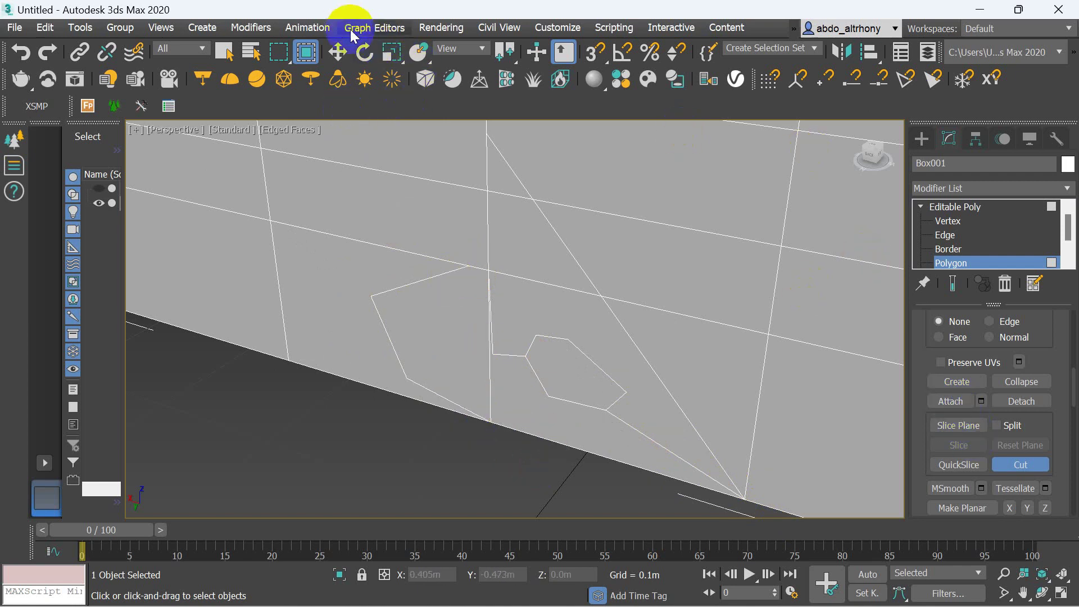
Select the hexagon and its neighbouring faces one by one to inspect the new polygons.
{"action": "left_click", "coordinate": [337, 53]}
{"action": "left_click", "coordinate": [558, 375]}
{"action": "left_click", "coordinate": [463, 362]}
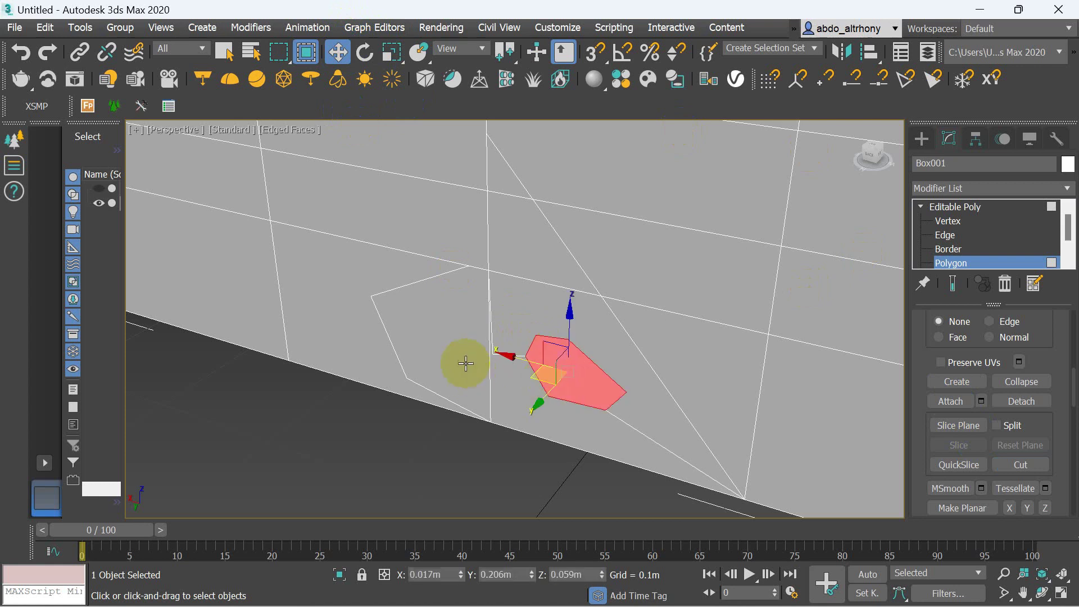
{"action": "left_click", "coordinate": [547, 410]}
{"action": "left_click", "coordinate": [573, 330]}
{"action": "left_click", "coordinate": [562, 298]}
{"action": "left_click", "coordinate": [572, 393]}
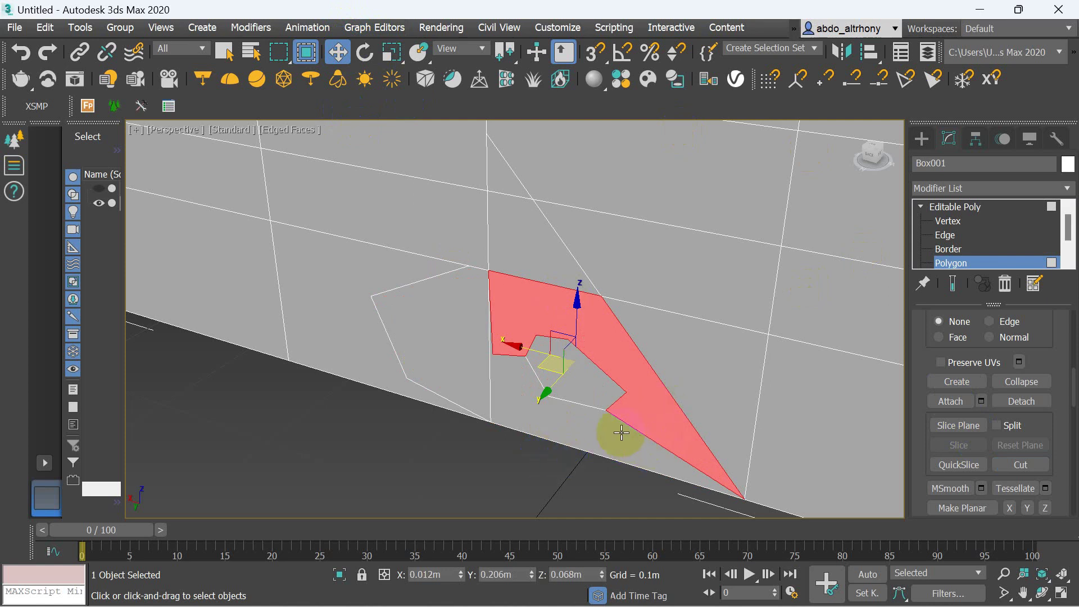
Reactivate Cut and zoom in on the front face.
{"action": "left_click", "coordinate": [1021, 465]}
{"action": "scroll", "coordinate": [697, 293], "scroll_direction": "down", "scroll_amount": 3}
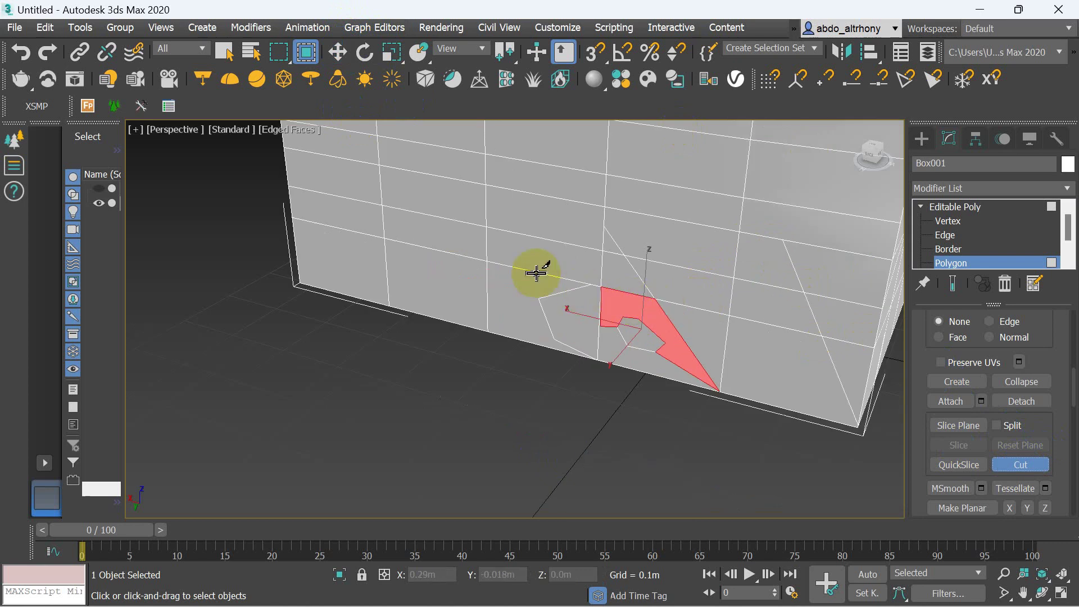
{"action": "scroll", "coordinate": [448, 249], "scroll_direction": "up", "scroll_amount": 2}
{"action": "scroll", "coordinate": [475, 211], "scroll_direction": "up", "scroll_amount": 2}
{"action": "scroll", "coordinate": [462, 205], "scroll_direction": "up", "scroll_amount": 2}
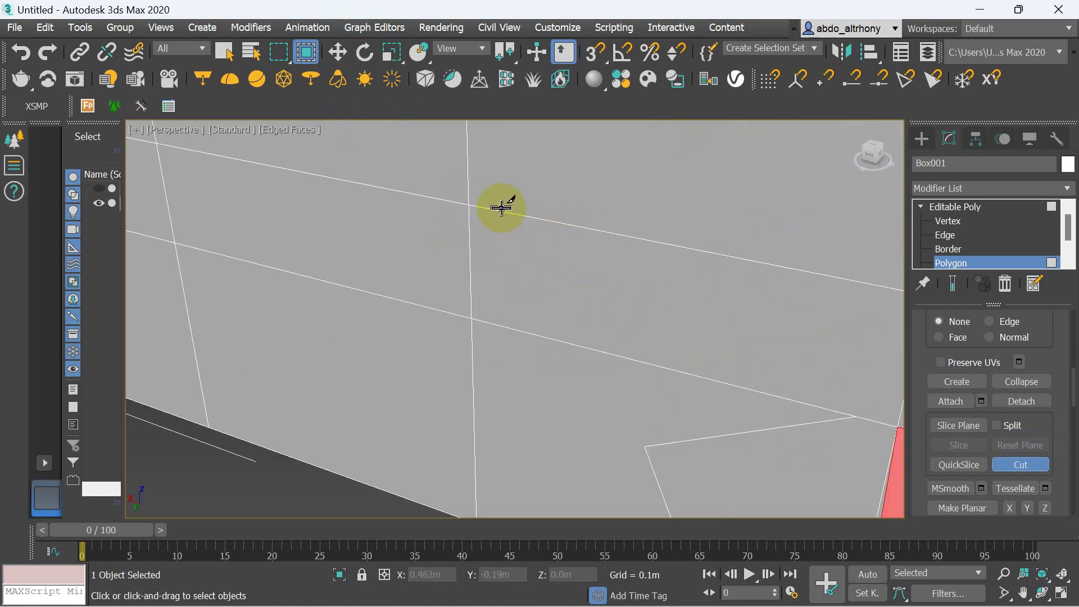
Pan across the cut edges, exit Cut with W, and zoom out to frame the whole box.
{"action": "left_click", "coordinate": [467, 206]}
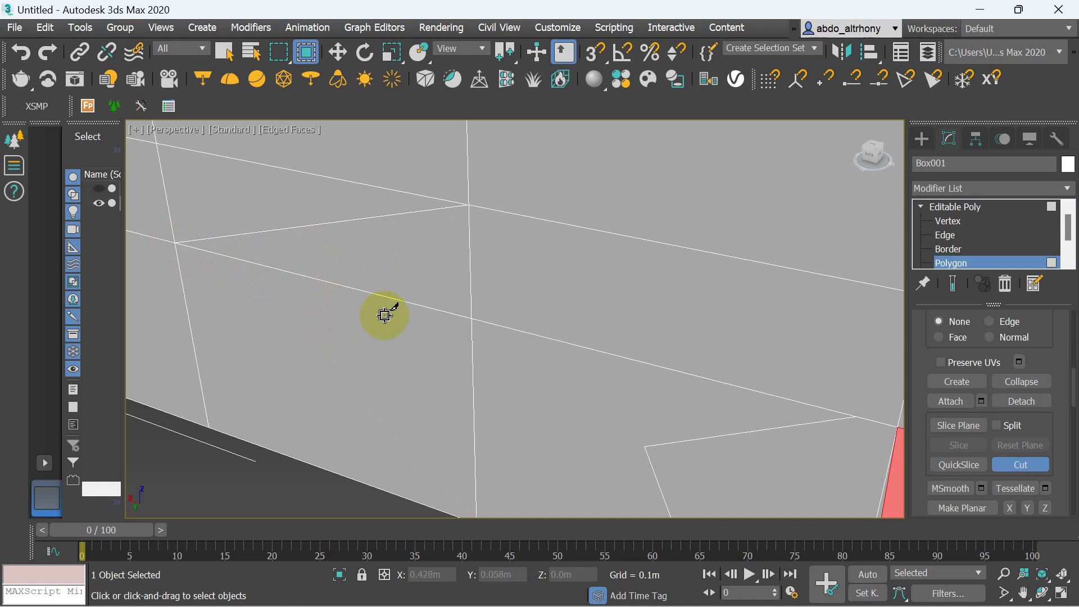
{"action": "middle_click_drag", "start_coordinate": [177, 260], "coordinate": [316, 224]}
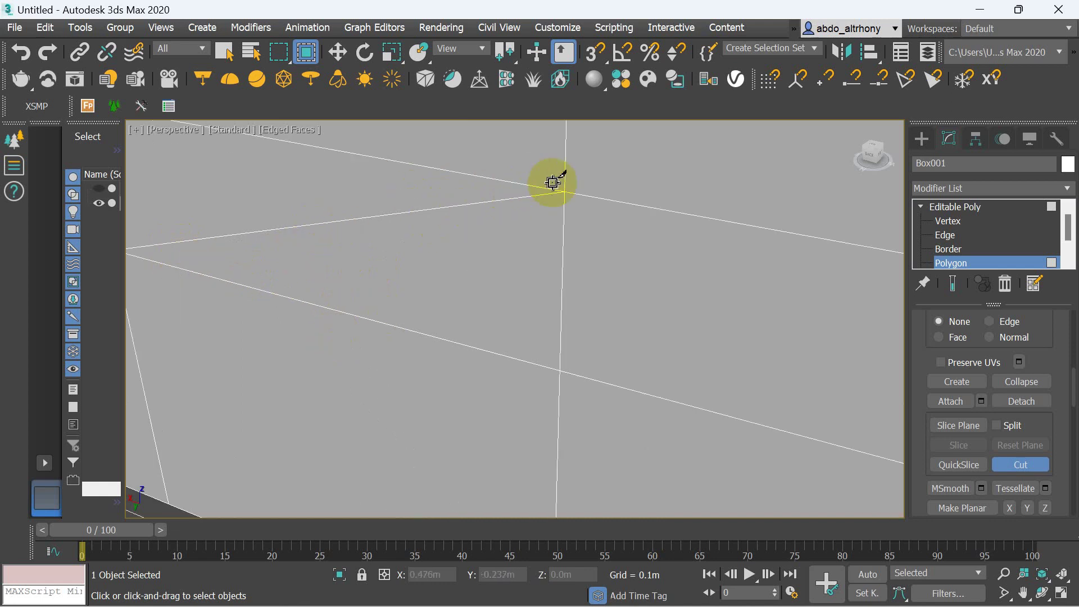
{"action": "middle_click_drag", "start_coordinate": [415, 229], "coordinate": [351, 244]}
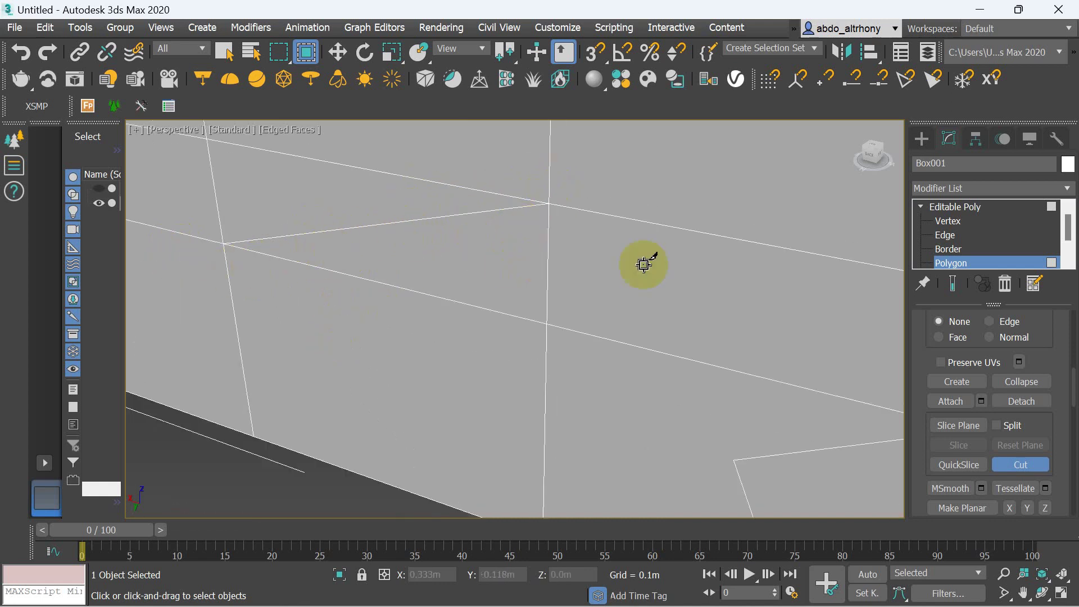
{"action": "scroll", "coordinate": [658, 276], "scroll_direction": "down", "scroll_amount": 2}
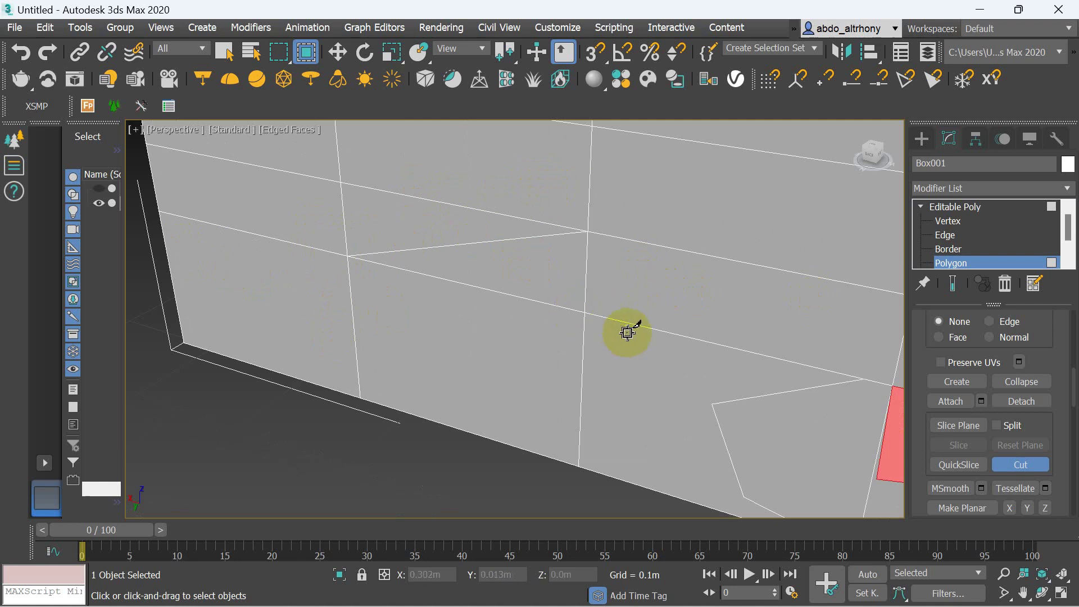
{"action": "scroll", "coordinate": [602, 338], "scroll_direction": "down", "scroll_amount": 2}
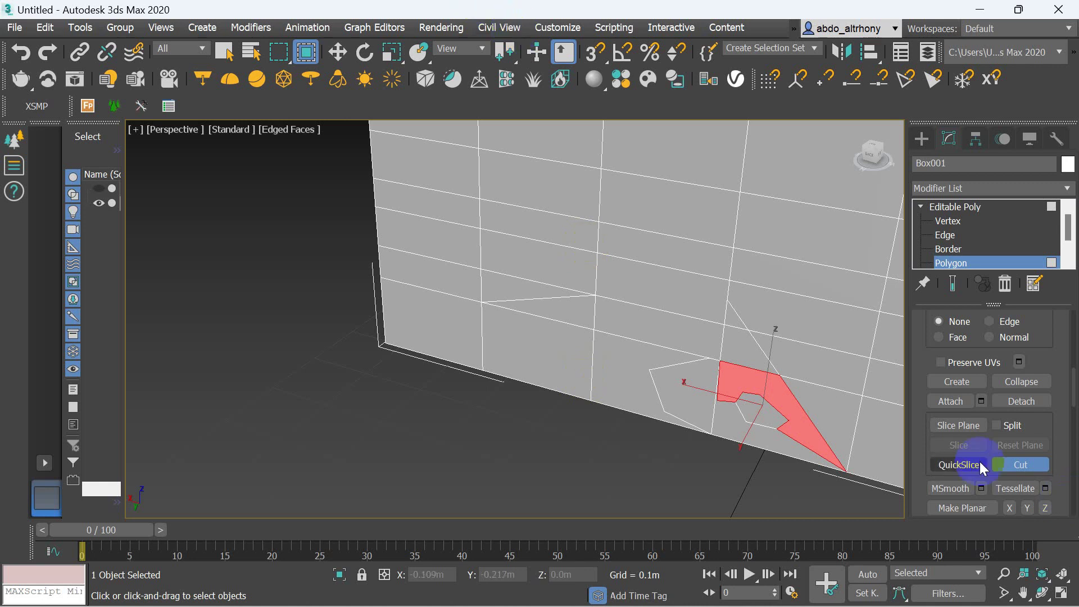
{"action": "scroll", "coordinate": [582, 354], "scroll_direction": "down", "scroll_amount": 5}
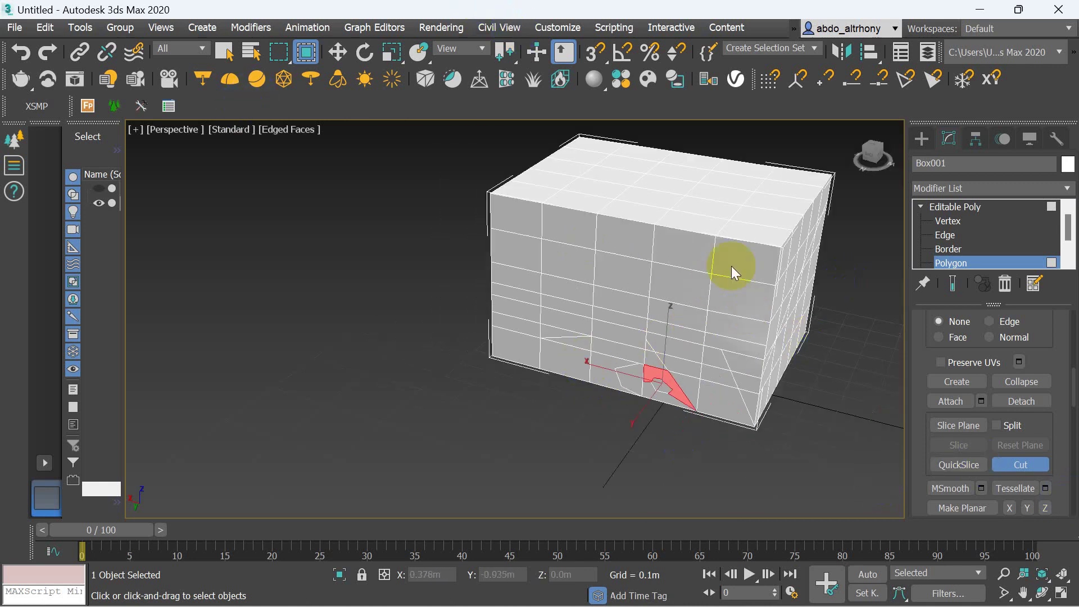
{"action": "key", "text": "w"}
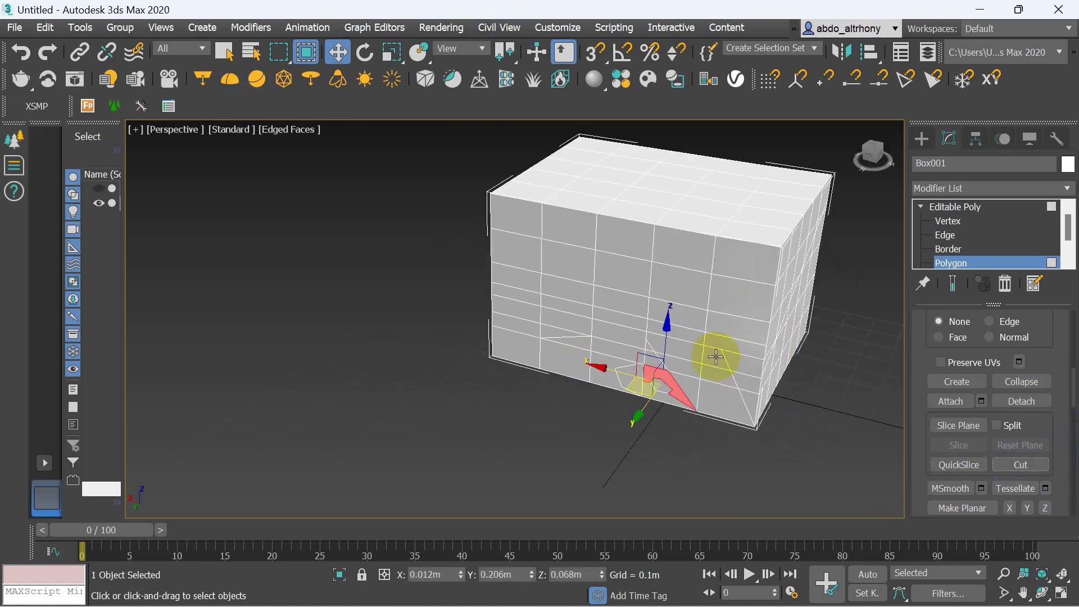
{"action": "scroll", "coordinate": [716, 322], "scroll_direction": "down", "scroll_amount": 2}
{"action": "scroll", "coordinate": [716, 322], "scroll_direction": "up", "scroll_amount": 3}
{"action": "scroll", "coordinate": [715, 322], "scroll_direction": "down", "scroll_amount": 1}
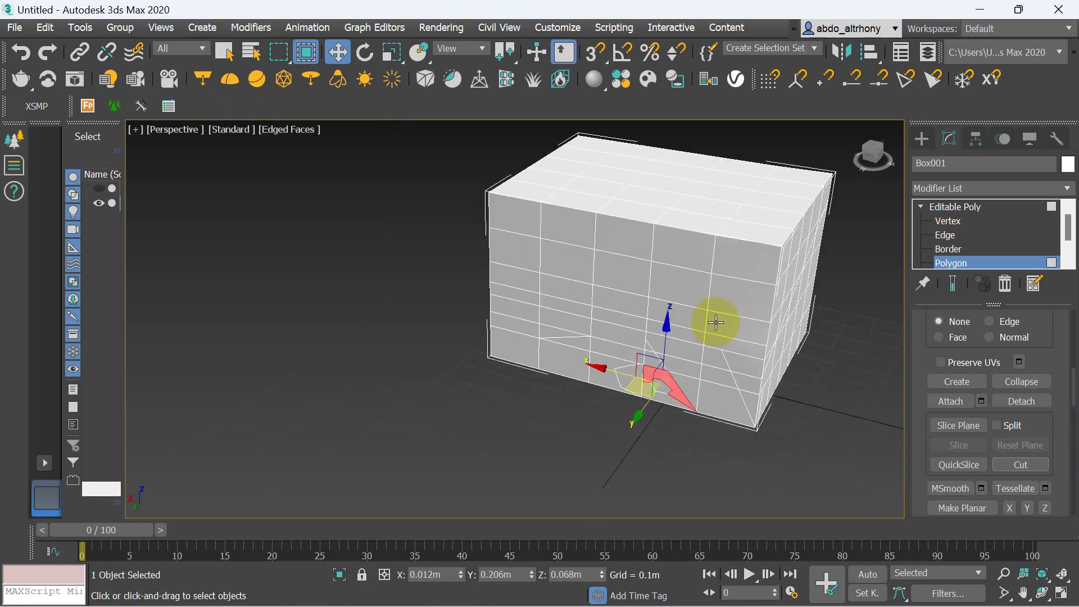
Reset 3ds Max to an empty scene without saving.
{"action": "left_click", "coordinate": [23, 31]}
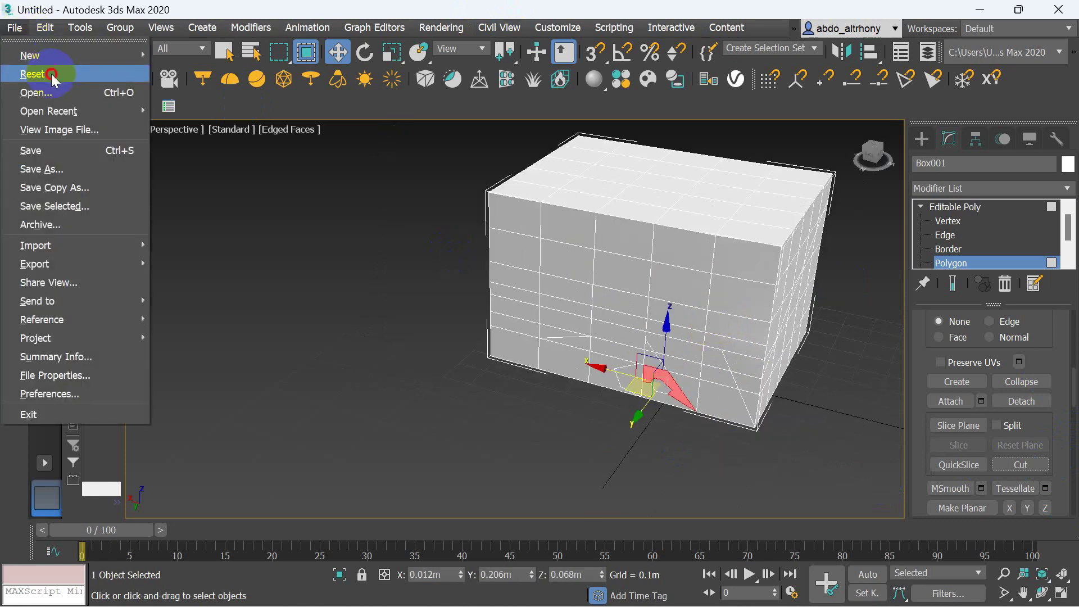
{"action": "left_click", "coordinate": [41, 73]}
{"action": "left_click", "coordinate": [562, 336]}
{"action": "left_click", "coordinate": [482, 339]}
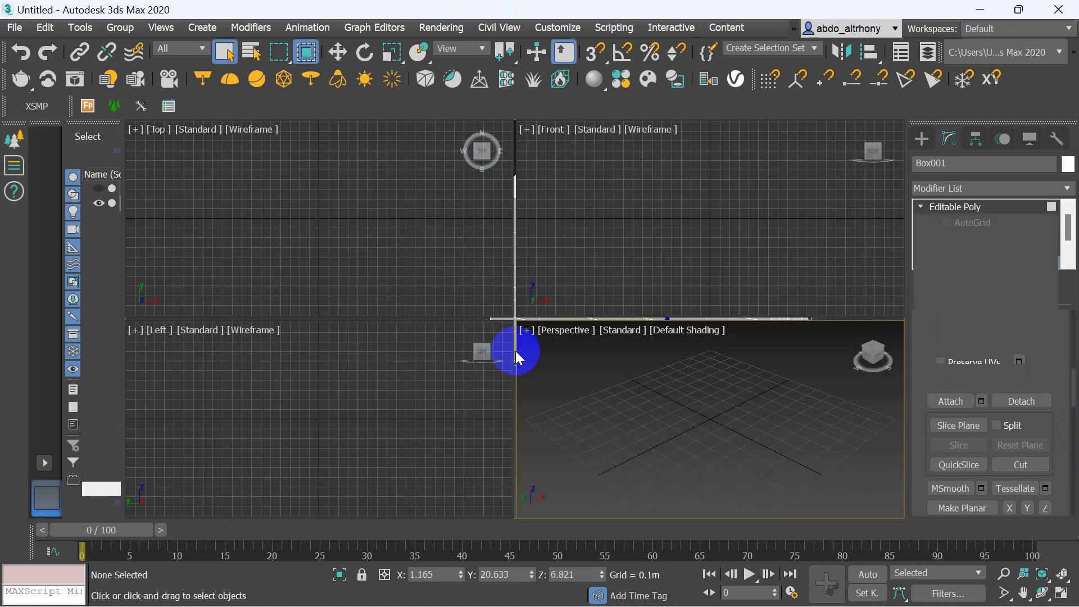
Create a box in Perspective with 5 length, width and height segments.
{"action": "left_click", "coordinate": [964, 281]}
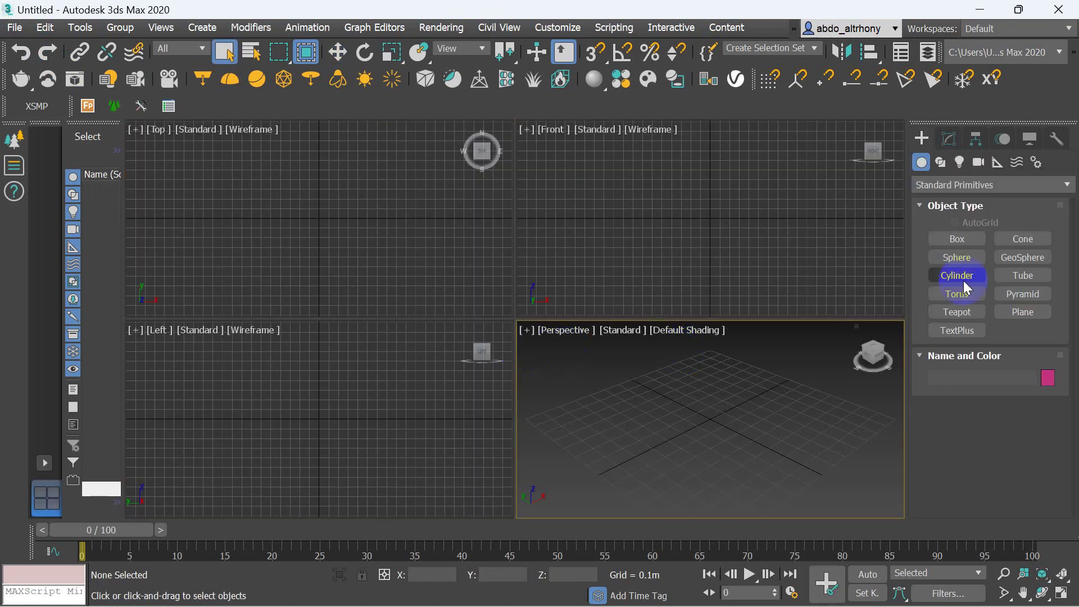
{"action": "left_click", "coordinate": [981, 242]}
{"action": "left_click_drag", "start_coordinate": [748, 398], "coordinate": [715, 534]}
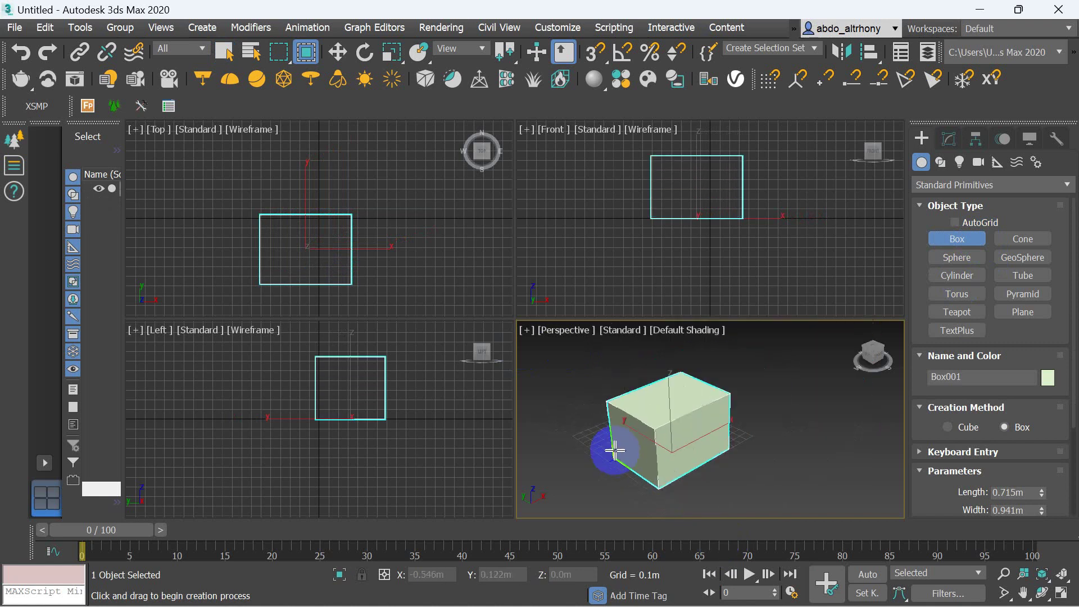
{"action": "scroll", "coordinate": [615, 451], "scroll_direction": "up", "scroll_amount": 2}
{"action": "scroll", "coordinate": [630, 435], "scroll_direction": "up", "scroll_amount": 2}
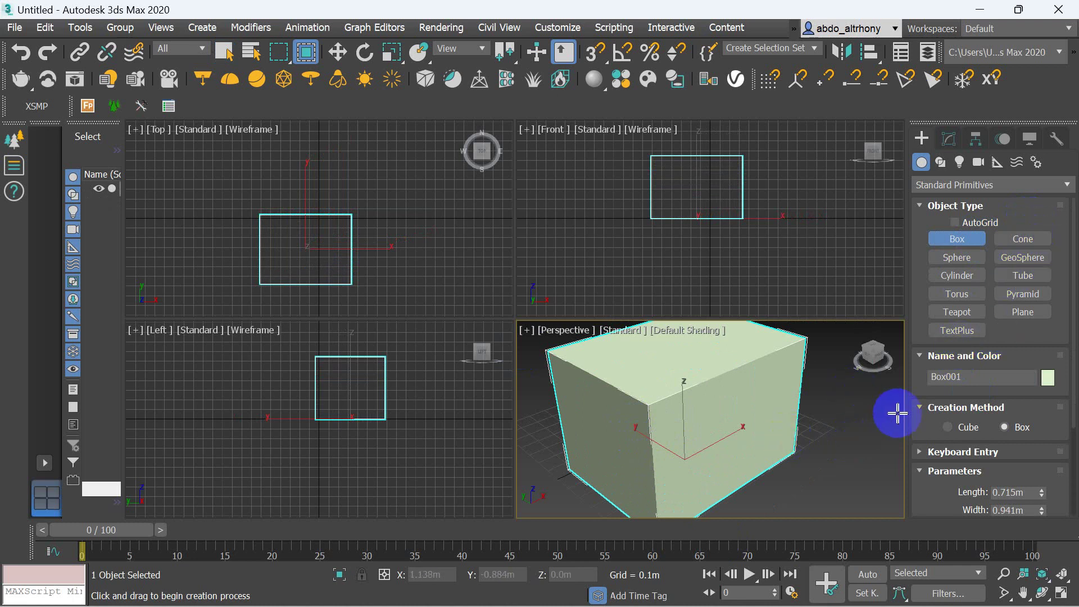
{"action": "scroll", "coordinate": [1026, 461], "scroll_direction": "down", "scroll_amount": 3}
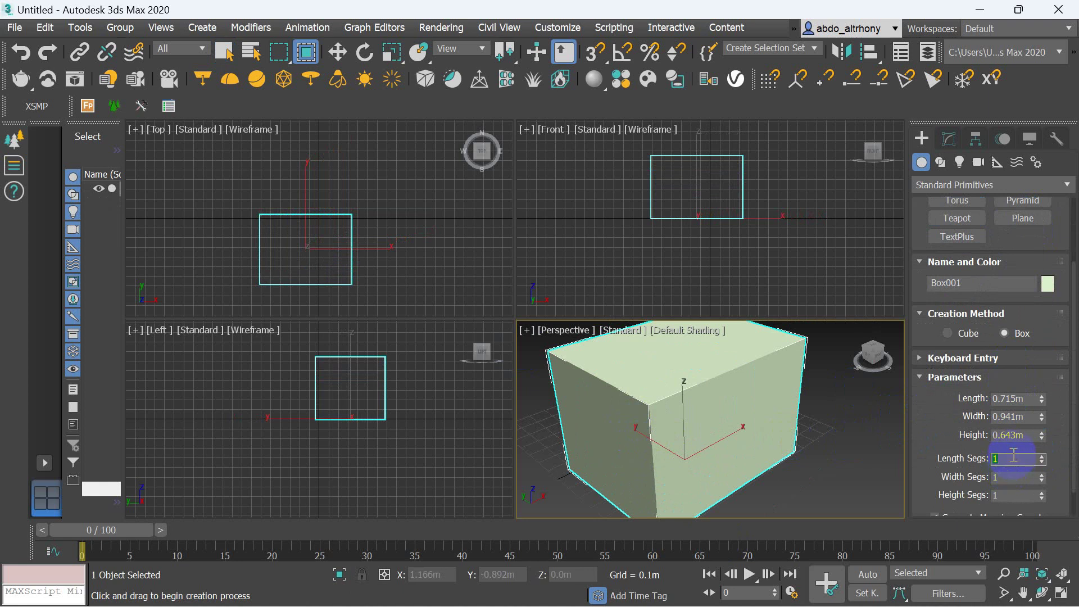
{"action": "type", "text": "5"}
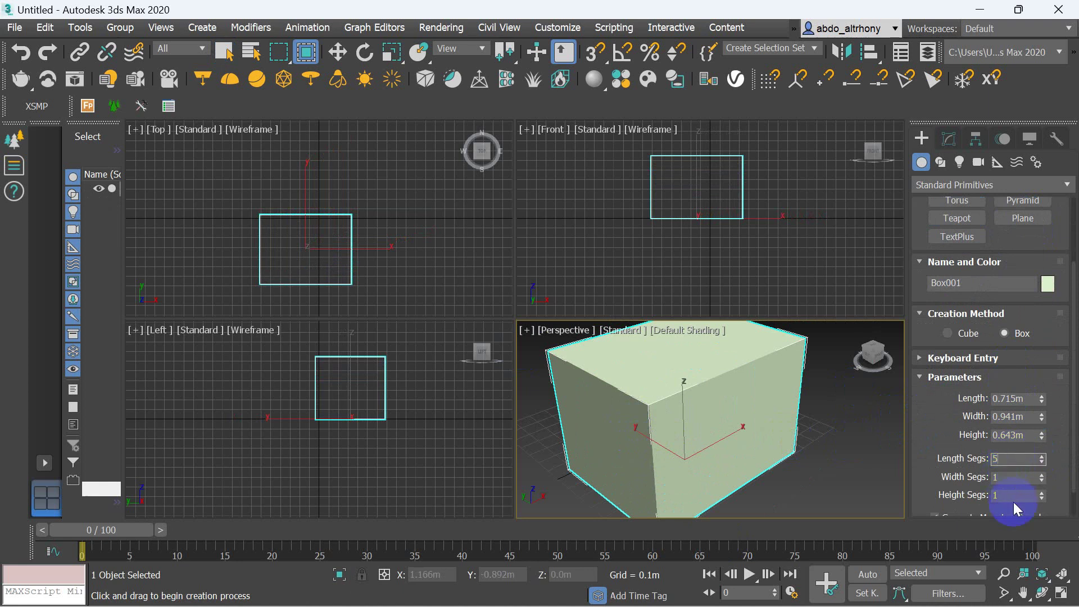
{"action": "left_click", "coordinate": [1017, 478]}
{"action": "left_click", "coordinate": [1019, 495]}
{"action": "type", "text": "5"}
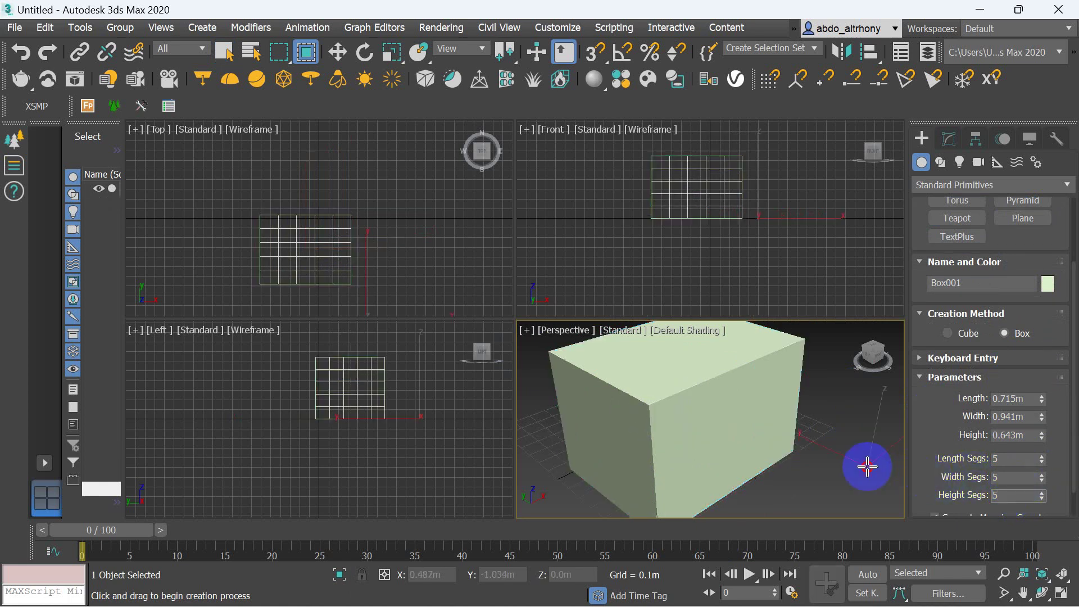
{"action": "left_click", "coordinate": [796, 457]}
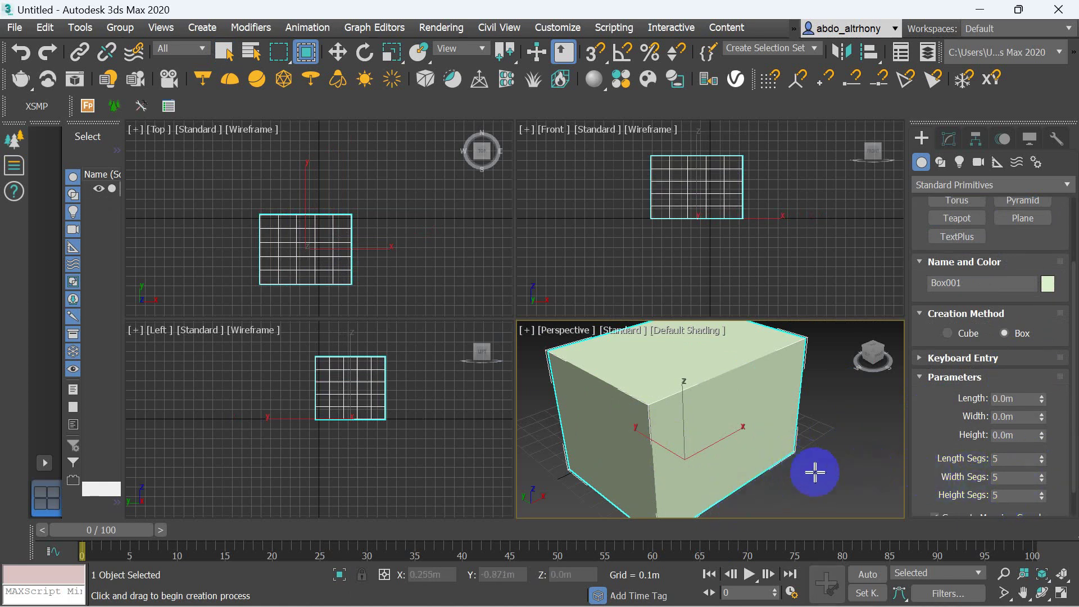
Turn on edged faces with F4 and convert Box001 to an Editable Poly.
{"action": "key", "text": "F4"}
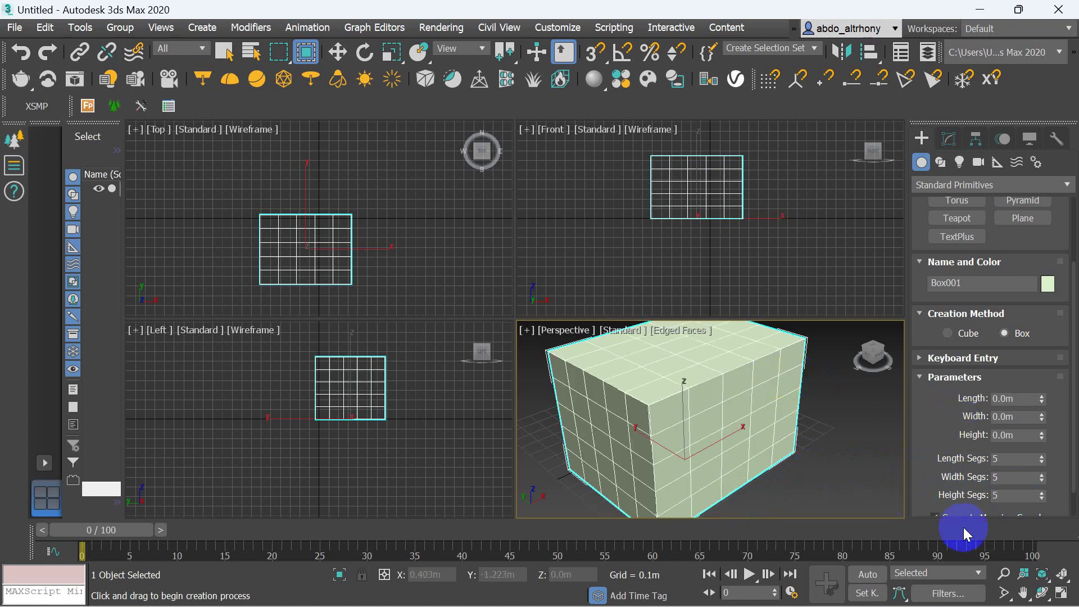
{"action": "left_click", "coordinate": [777, 471]}
{"action": "left_click", "coordinate": [739, 470]}
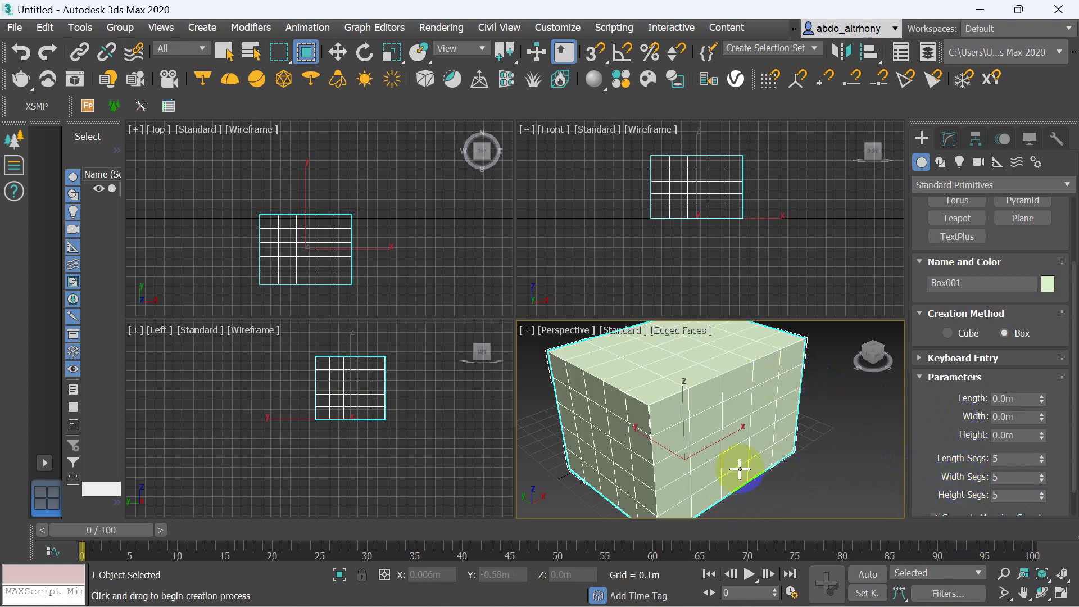
{"action": "right_click", "coordinate": [738, 465]}
{"action": "right_click", "coordinate": [771, 426]}
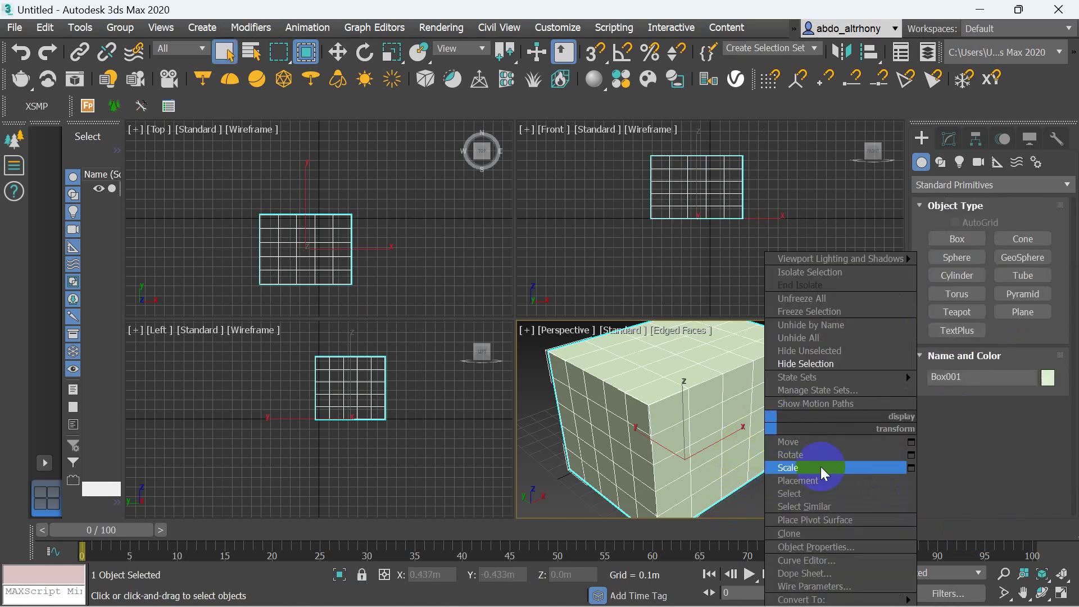
{"action": "left_click", "coordinate": [981, 587]}
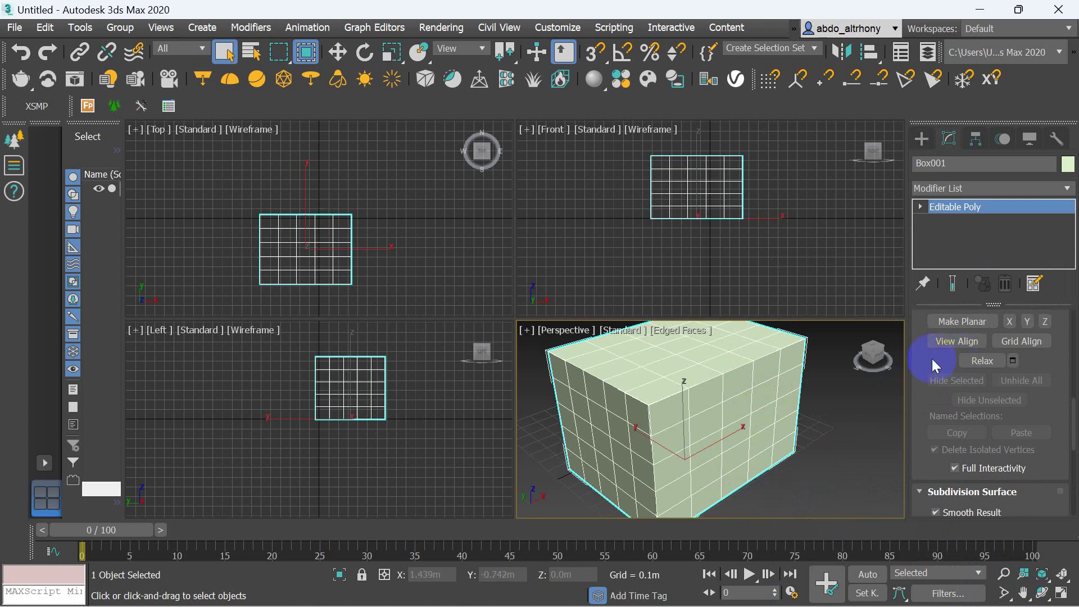
Expand the Editable Poly sub-object levels, try selecting edges, then switch to Vertex level.
{"action": "left_click_drag", "start_coordinate": [925, 466], "coordinate": [893, 208]}
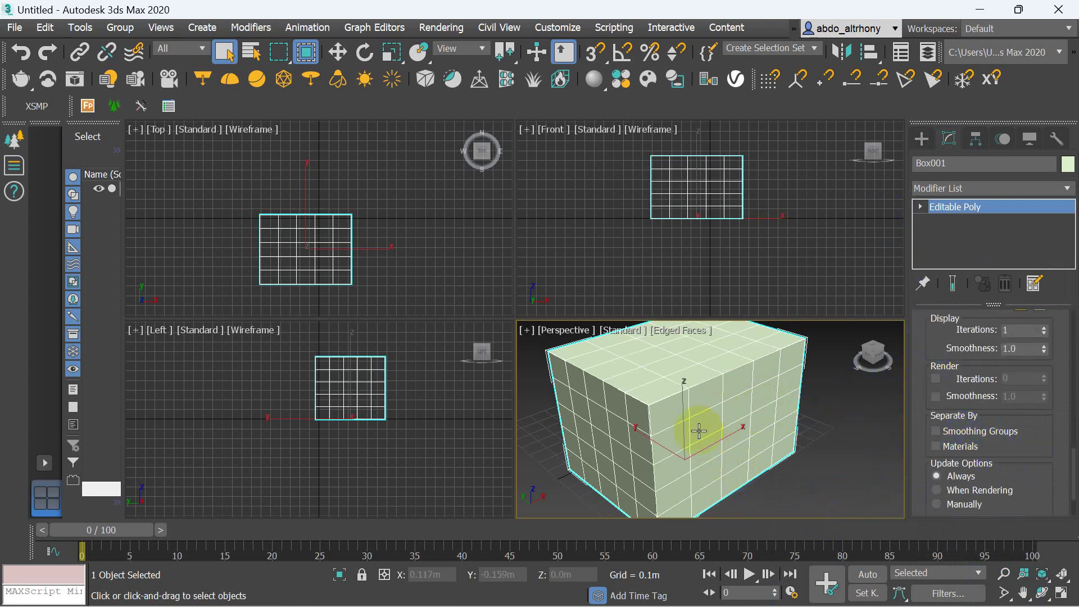
{"action": "scroll", "coordinate": [568, 450], "scroll_direction": "down", "scroll_amount": 2}
{"action": "scroll", "coordinate": [623, 447], "scroll_direction": "up", "scroll_amount": 4}
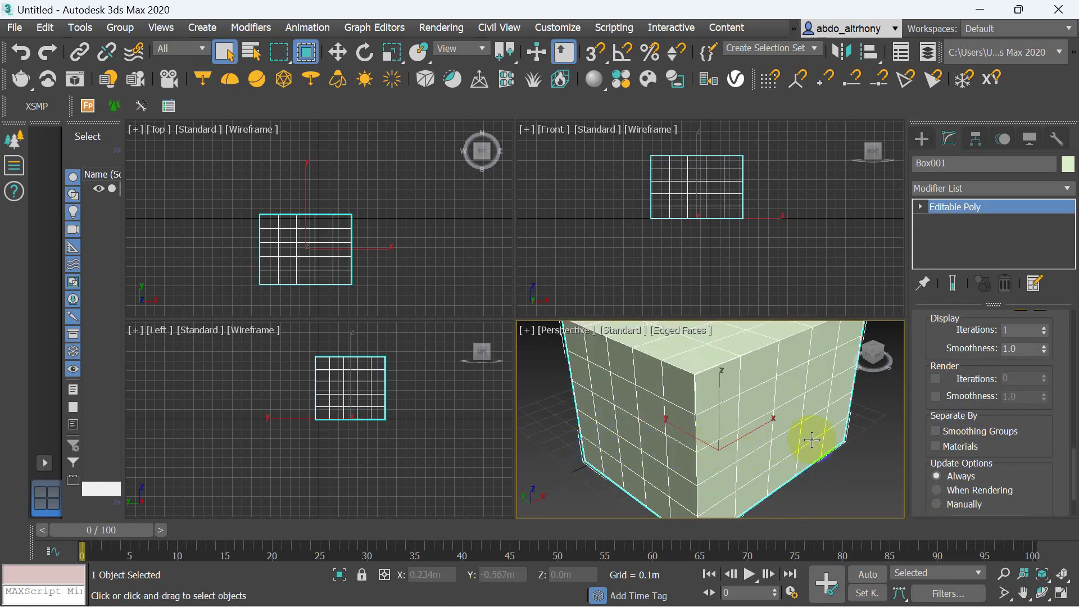
{"action": "left_click", "coordinate": [949, 232]}
{"action": "left_click", "coordinate": [921, 207]}
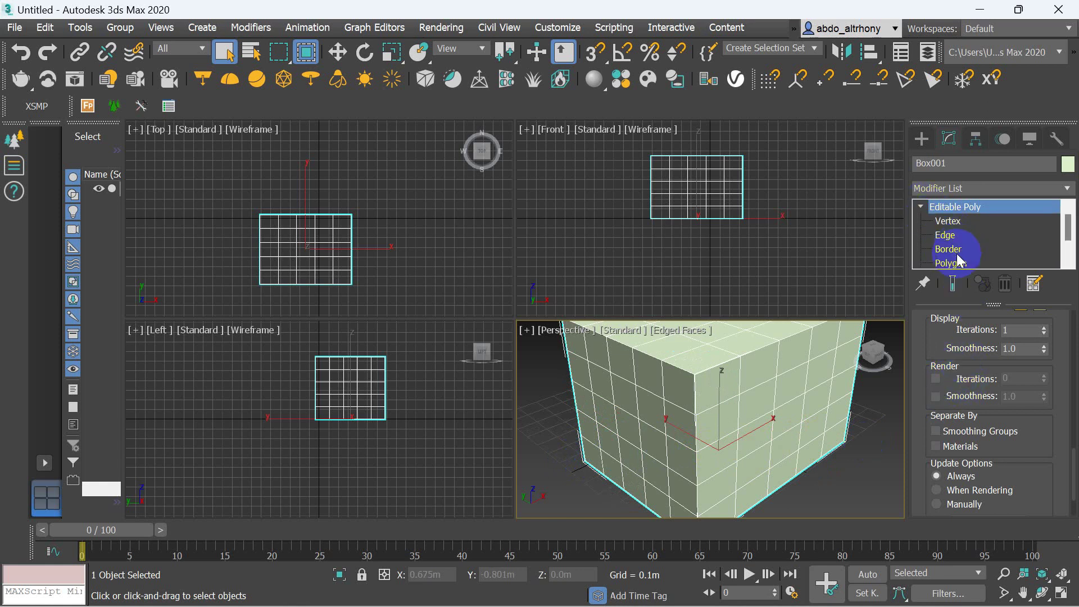
{"action": "left_click", "coordinate": [956, 236]}
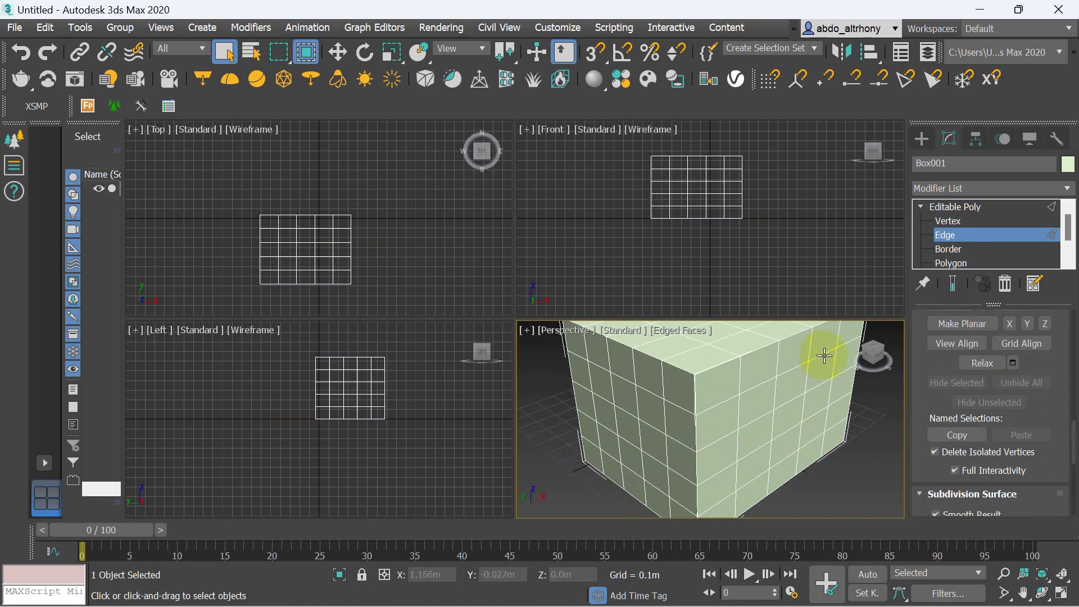
{"action": "left_click", "coordinate": [824, 356]}
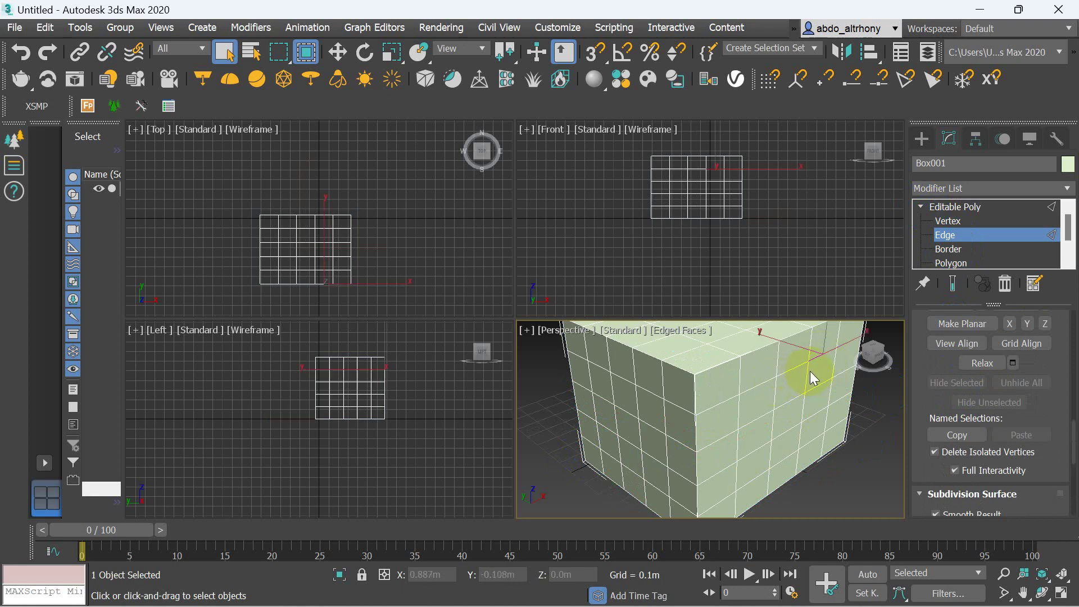
{"action": "left_click", "coordinate": [821, 388]}
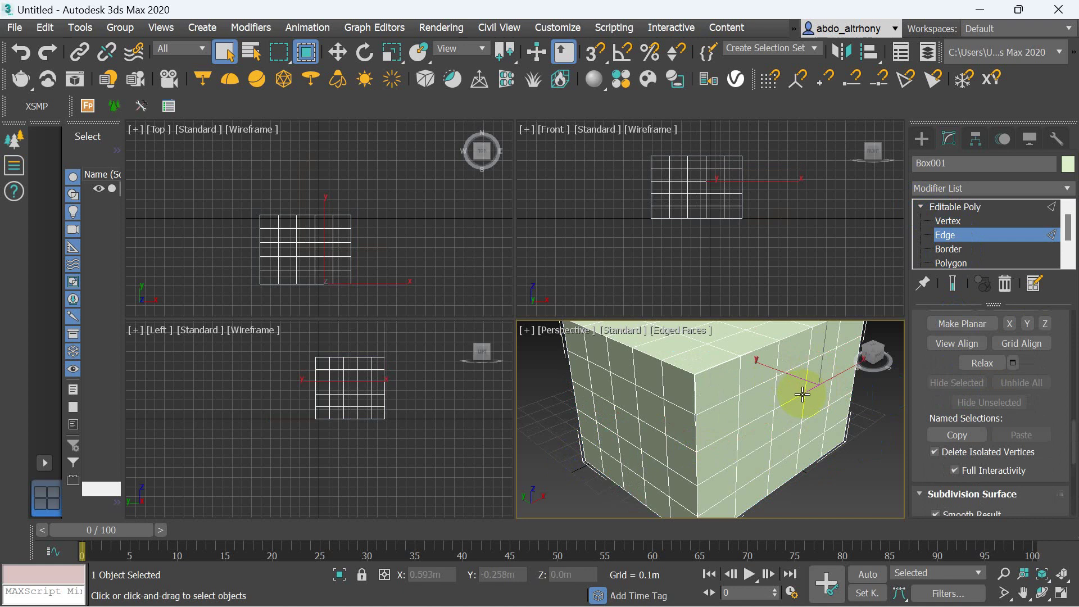
{"action": "left_click", "coordinate": [948, 221]}
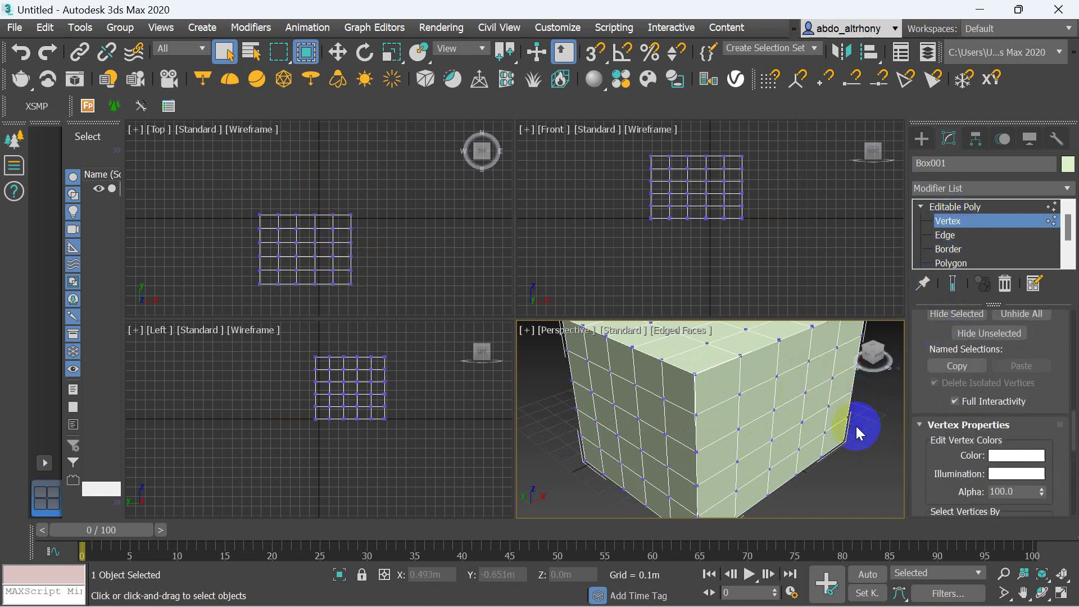
{"action": "scroll", "coordinate": [832, 417], "scroll_direction": "up", "scroll_amount": 3}
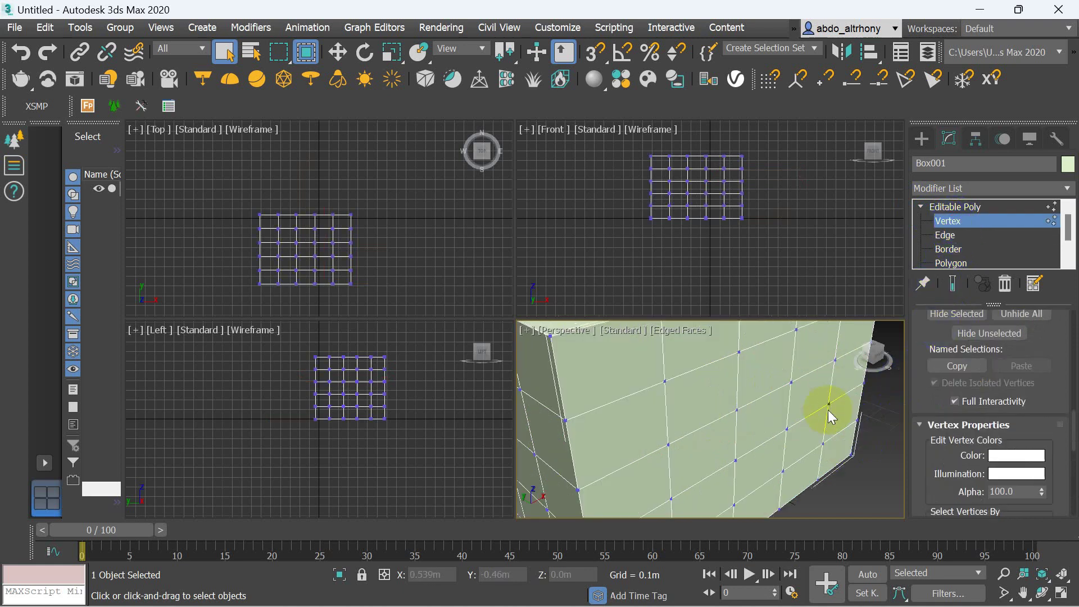
Select the four inner vertices on the box's front face and remove them.
{"action": "left_click", "coordinate": [790, 383]}
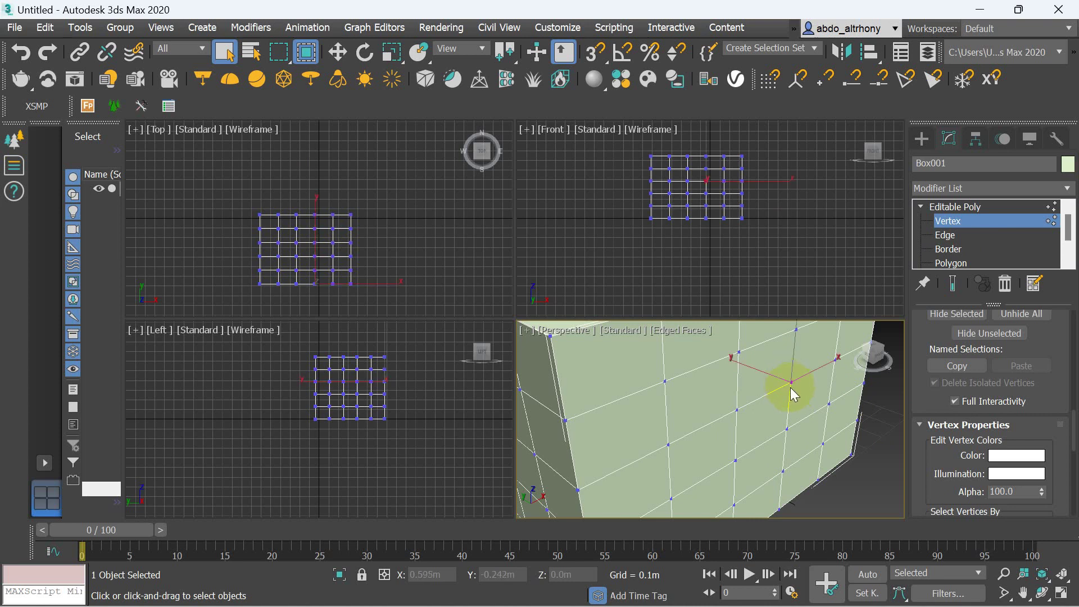
{"action": "left_click", "coordinate": [787, 429], "text": "ctrl"}
{"action": "left_click", "coordinate": [736, 460], "text": "ctrl"}
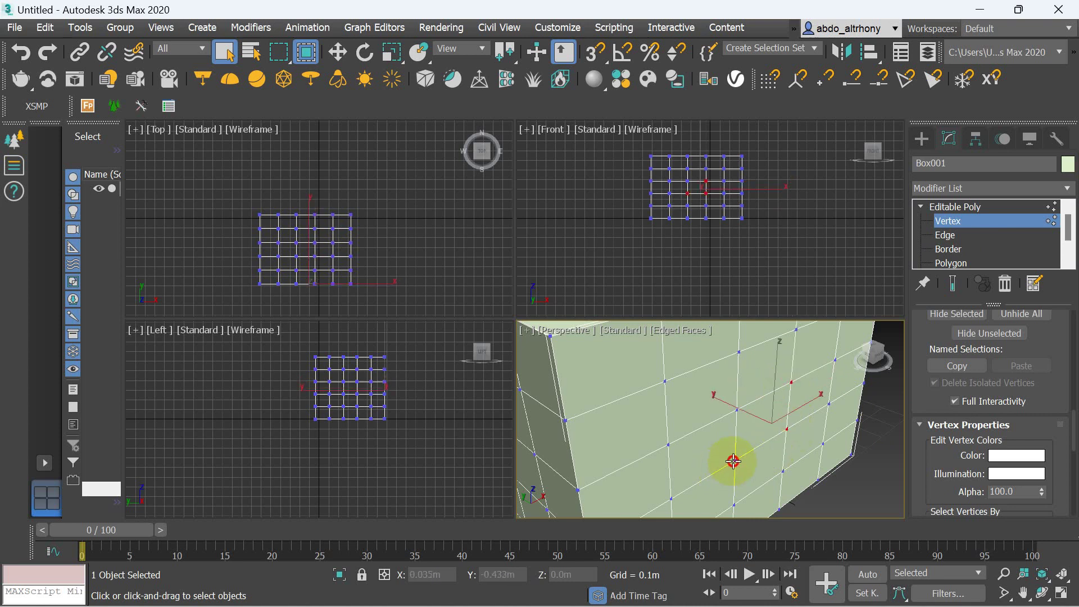
{"action": "left_click", "coordinate": [737, 410], "text": "ctrl"}
{"action": "scroll", "coordinate": [709, 467], "scroll_direction": "down", "scroll_amount": 3}
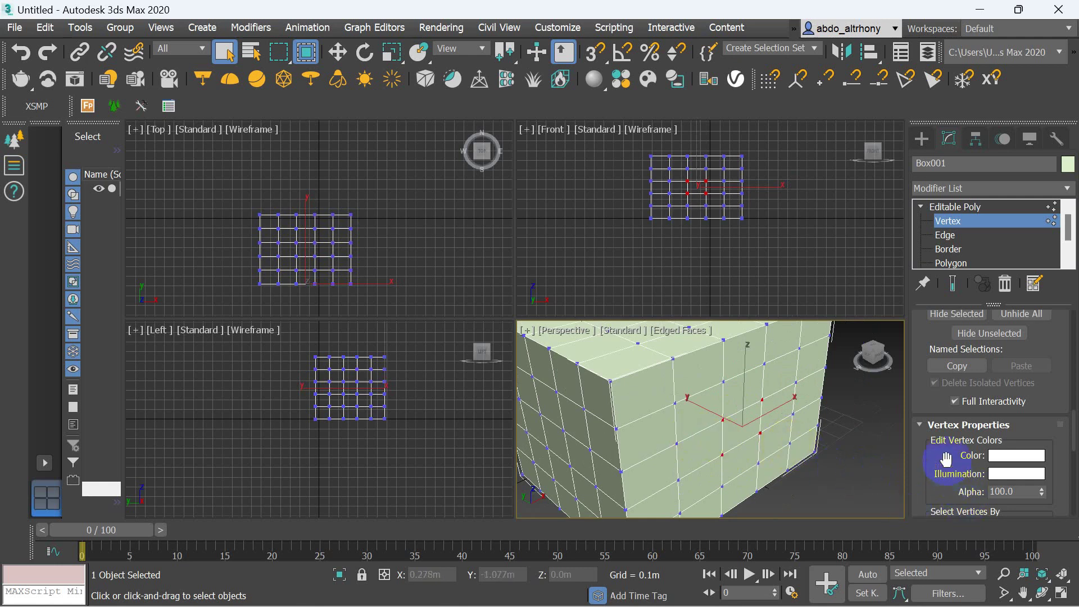
{"action": "scroll", "coordinate": [959, 478], "scroll_direction": "up", "scroll_amount": 2}
{"action": "scroll", "coordinate": [944, 457], "scroll_direction": "up", "scroll_amount": 2}
{"action": "scroll", "coordinate": [935, 435], "scroll_direction": "up", "scroll_amount": 2}
{"action": "scroll", "coordinate": [935, 434], "scroll_direction": "up", "scroll_amount": 2}
{"action": "scroll", "coordinate": [944, 438], "scroll_direction": "up", "scroll_amount": 2}
{"action": "scroll", "coordinate": [1012, 461], "scroll_direction": "up", "scroll_amount": 2}
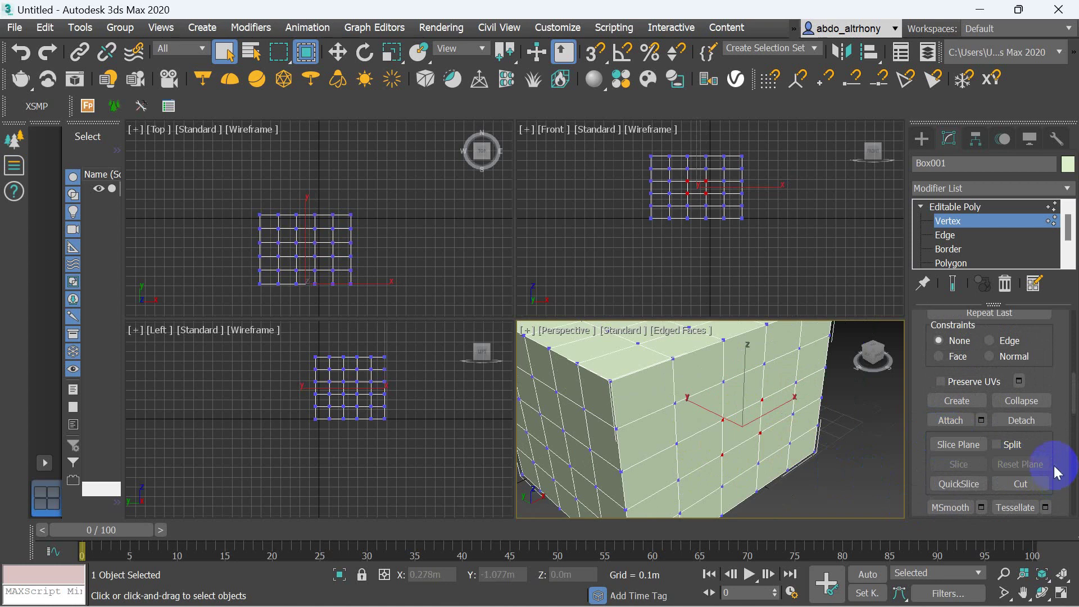
{"action": "scroll", "coordinate": [1052, 461], "scroll_direction": "up", "scroll_amount": 1}
{"action": "scroll", "coordinate": [1048, 457], "scroll_direction": "up", "scroll_amount": 2}
{"action": "scroll", "coordinate": [1046, 460], "scroll_direction": "up", "scroll_amount": 3}
{"action": "scroll", "coordinate": [1040, 462], "scroll_direction": "up", "scroll_amount": 3}
{"action": "scroll", "coordinate": [1034, 461], "scroll_direction": "up", "scroll_amount": 2}
{"action": "scroll", "coordinate": [1029, 450], "scroll_direction": "up", "scroll_amount": 1}
{"action": "left_click", "coordinate": [954, 374]}
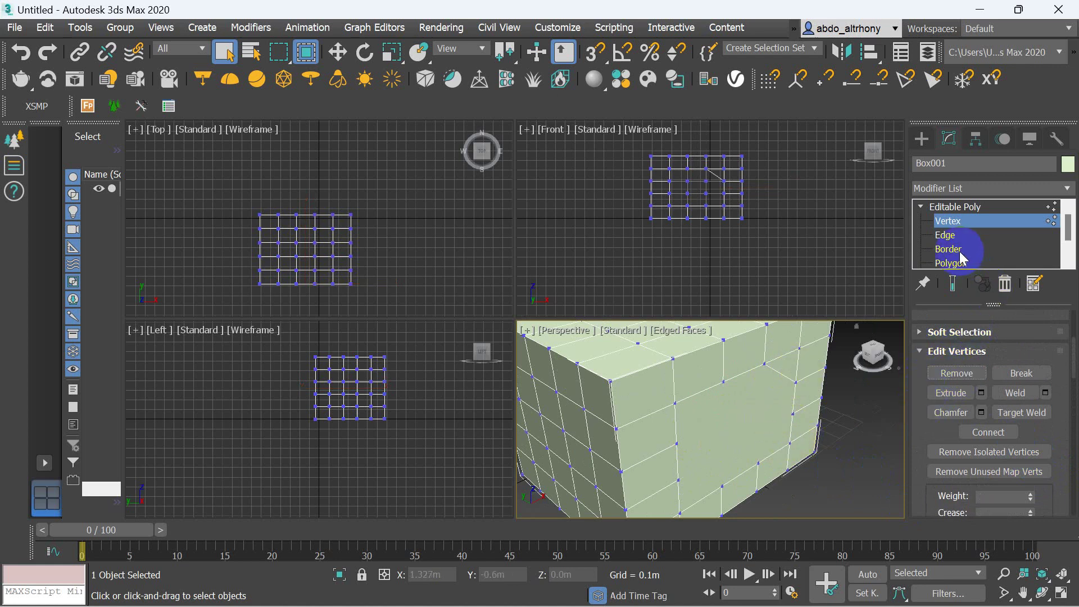
Clear the edge selection, select the large front polygon and inset it by 0.02m.
{"action": "left_click", "coordinate": [947, 235]}
{"action": "left_click", "coordinate": [951, 415]}
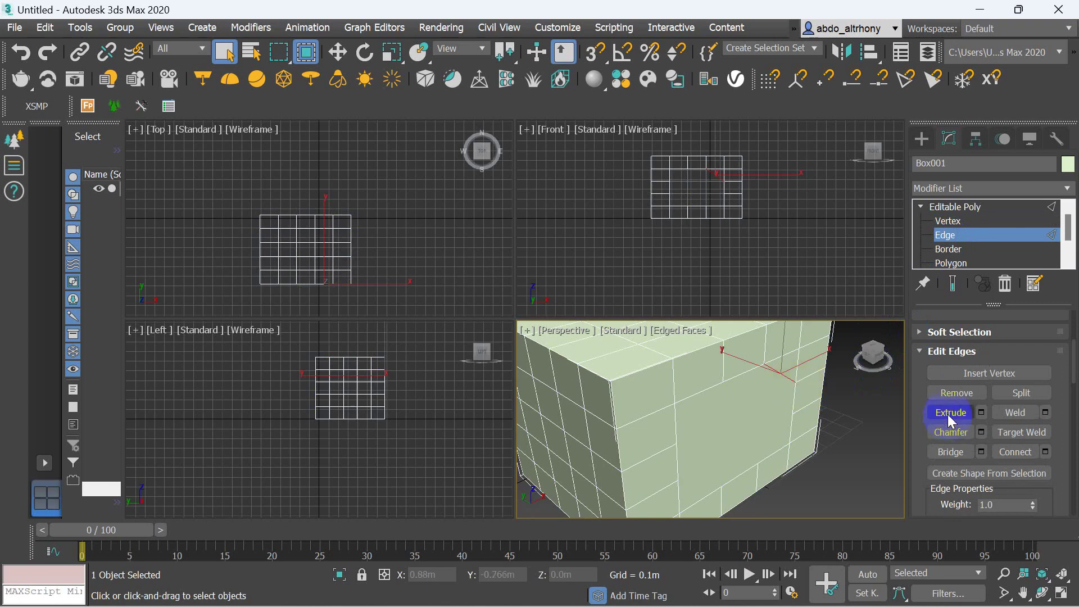
{"action": "left_click", "coordinate": [957, 393]}
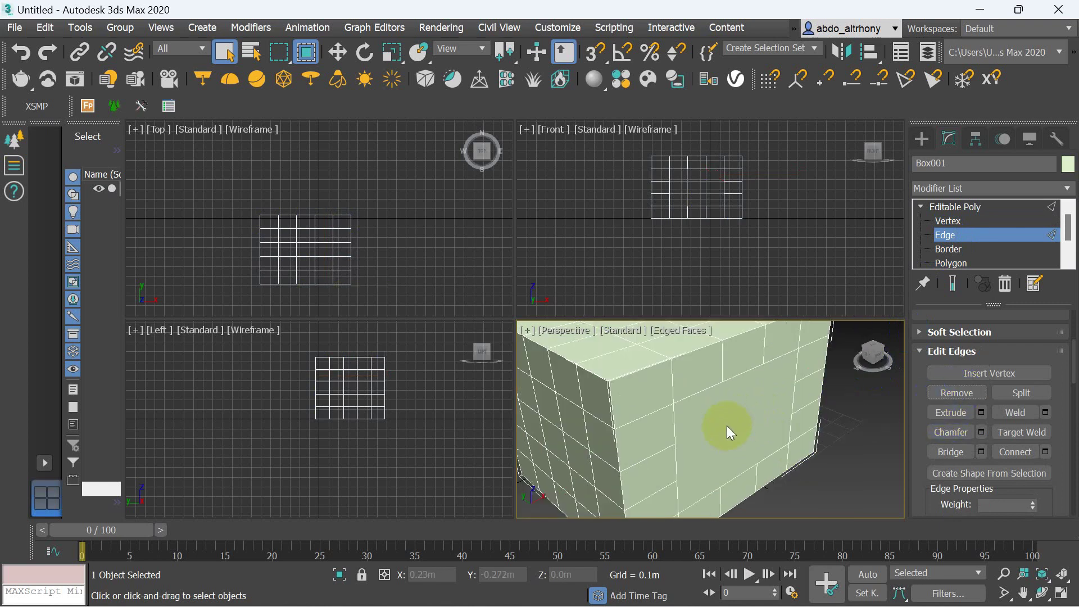
{"action": "left_click", "coordinate": [951, 263]}
{"action": "left_click", "coordinate": [748, 404]}
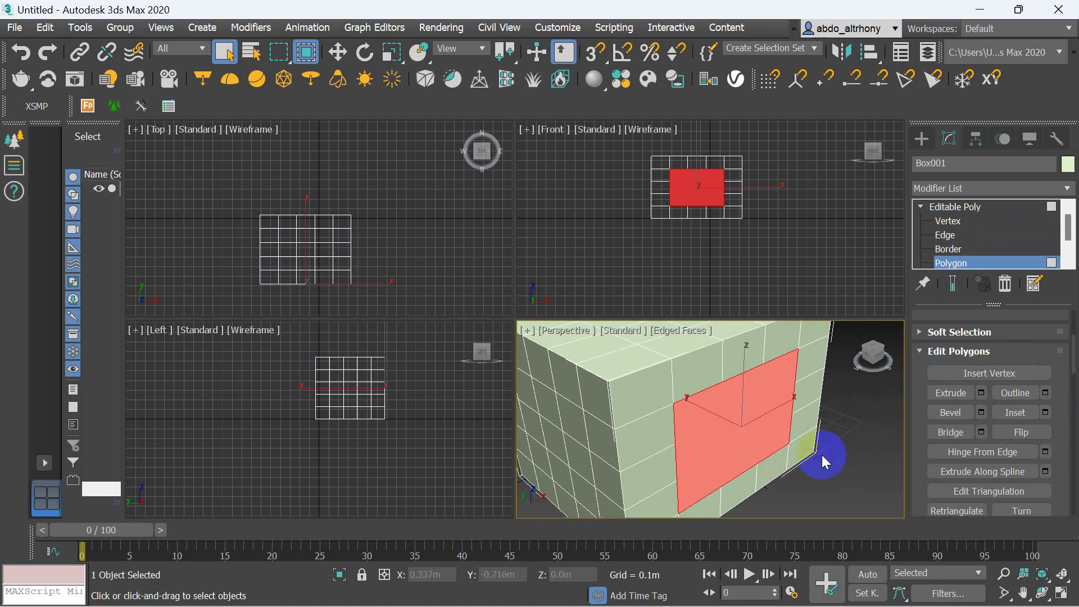
{"action": "left_click", "coordinate": [1047, 416]}
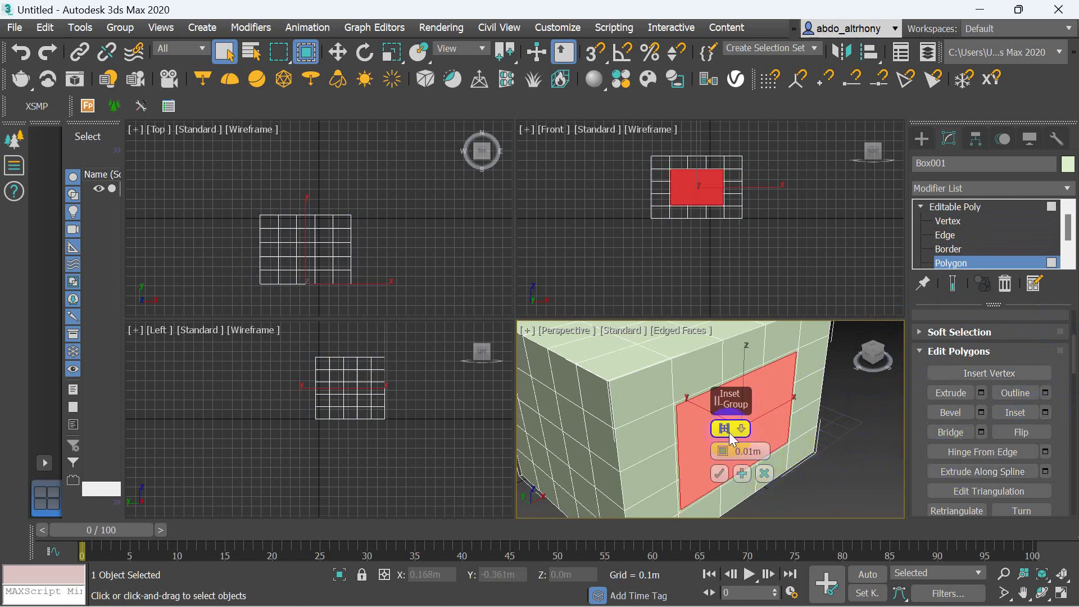
{"action": "left_click_drag", "start_coordinate": [723, 451], "coordinate": [723, 442]}
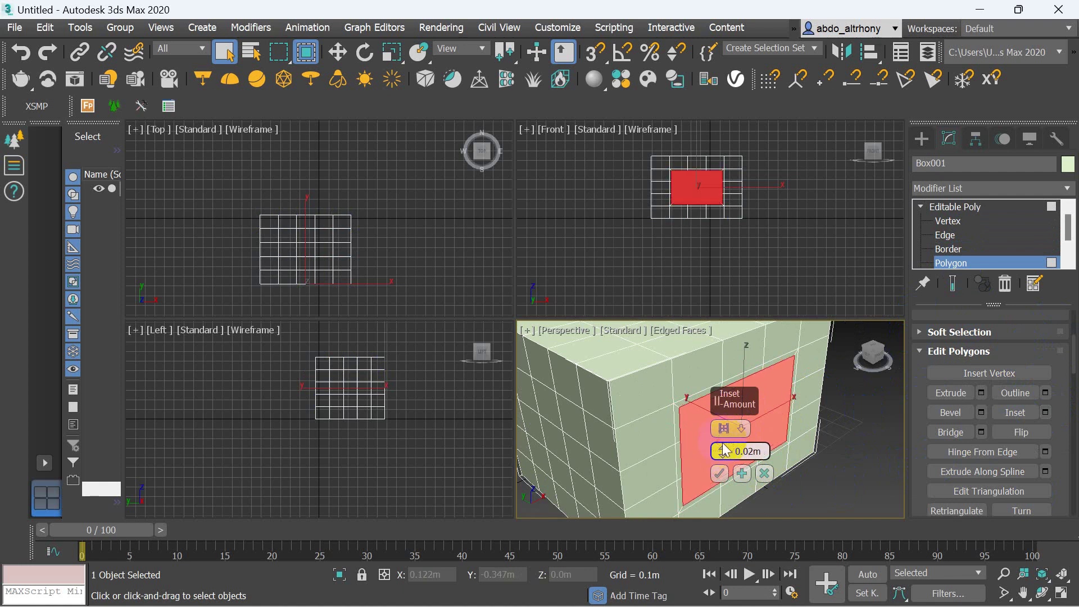
{"action": "left_click", "coordinate": [719, 473]}
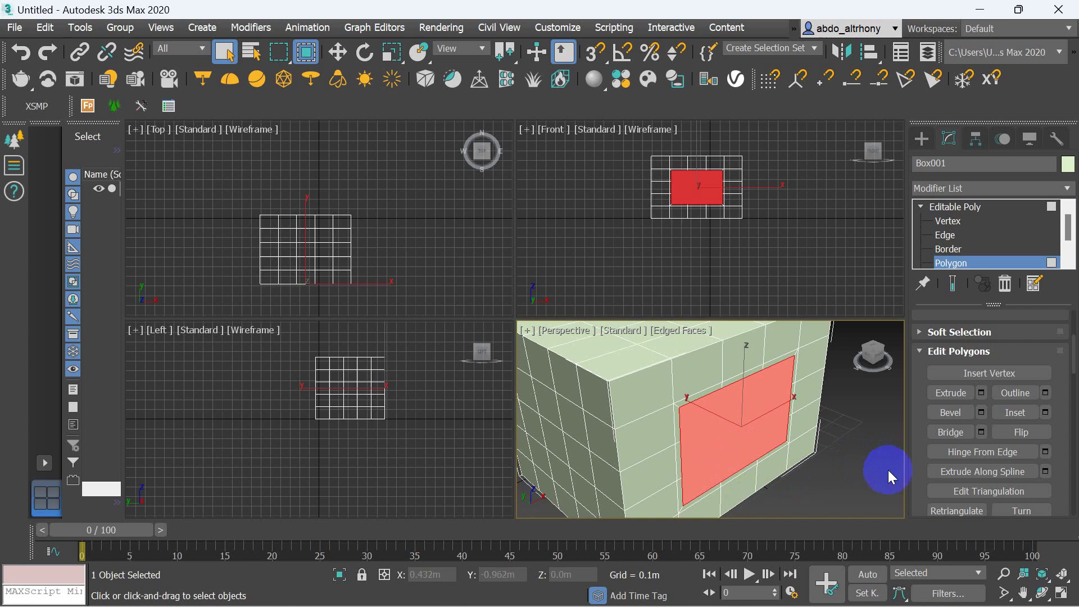
Extrude the inset front polygon inward by -0.024m to form a recessed window.
{"action": "left_click", "coordinate": [986, 397]}
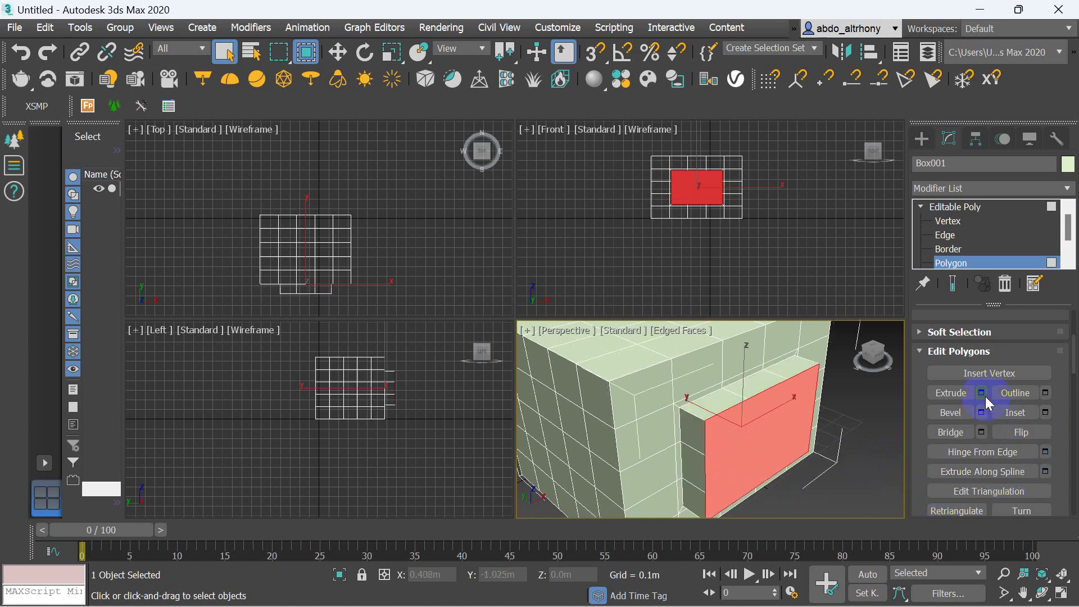
{"action": "left_click_drag", "start_coordinate": [725, 460], "coordinate": [732, 481]}
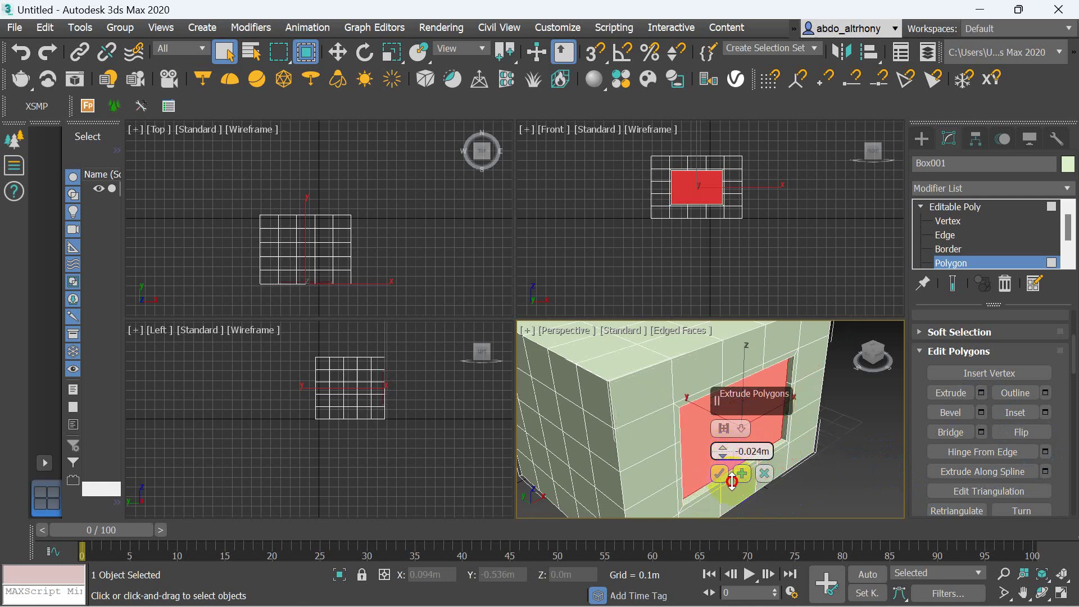
{"action": "left_click", "coordinate": [719, 474]}
{"action": "scroll", "coordinate": [781, 497], "scroll_direction": "up", "scroll_amount": 3}
{"action": "scroll", "coordinate": [787, 489], "scroll_direction": "down", "scroll_amount": 3}
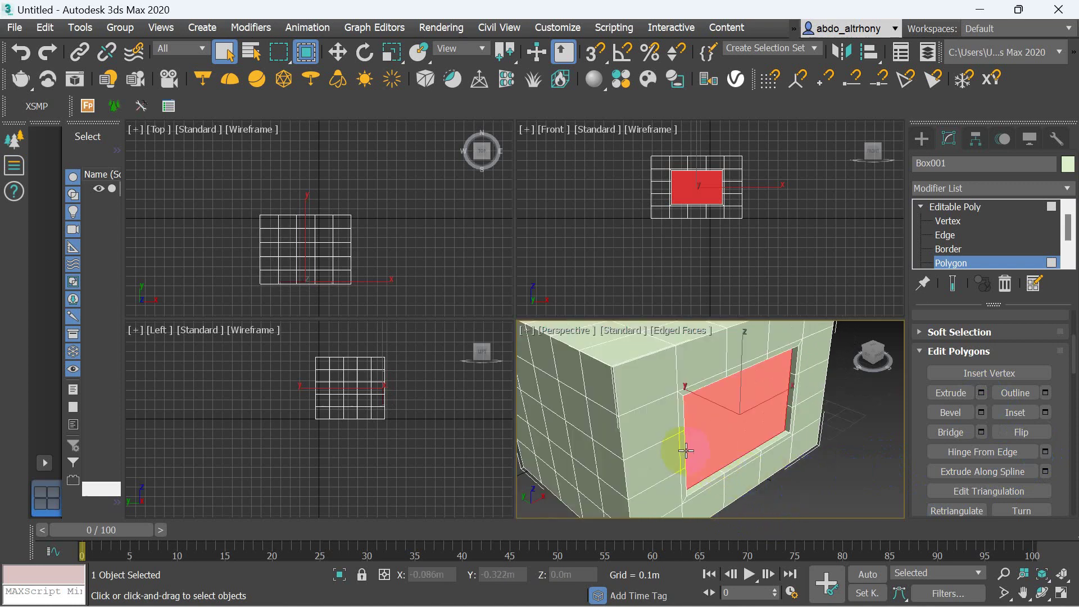
Maximize the Perspective viewport to fill the screen.
{"action": "left_click", "coordinate": [1060, 594]}
{"action": "scroll", "coordinate": [683, 450], "scroll_direction": "down", "scroll_amount": 4}
{"action": "scroll", "coordinate": [652, 463], "scroll_direction": "up", "scroll_amount": 4}
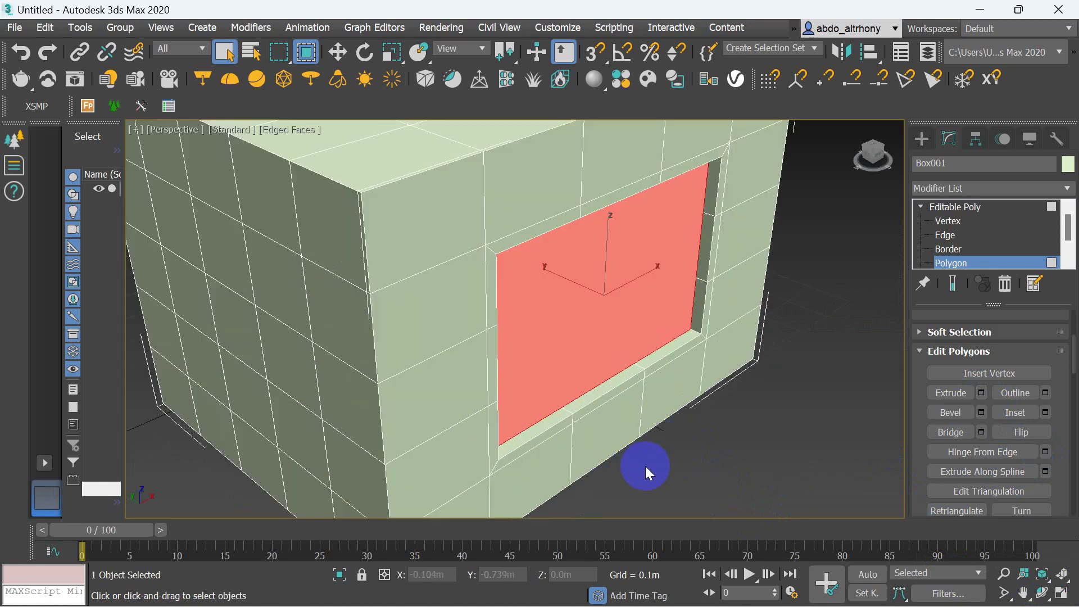
{"action": "scroll", "coordinate": [646, 467], "scroll_direction": "down", "scroll_amount": 3}
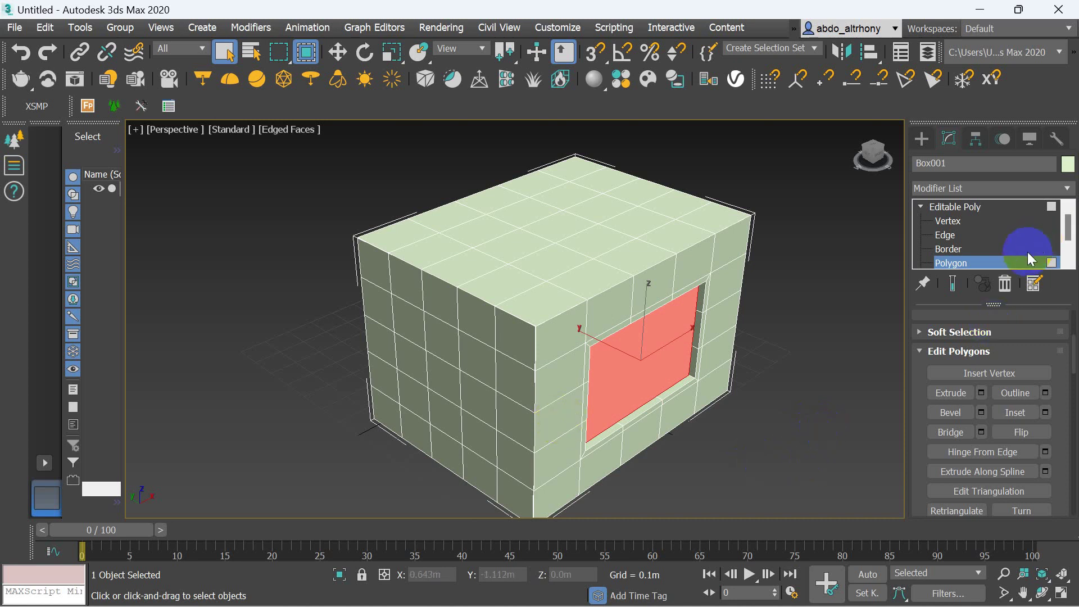
Return to Editable Poly object level and apply MSmooth to the whole box once.
{"action": "left_click", "coordinate": [956, 207]}
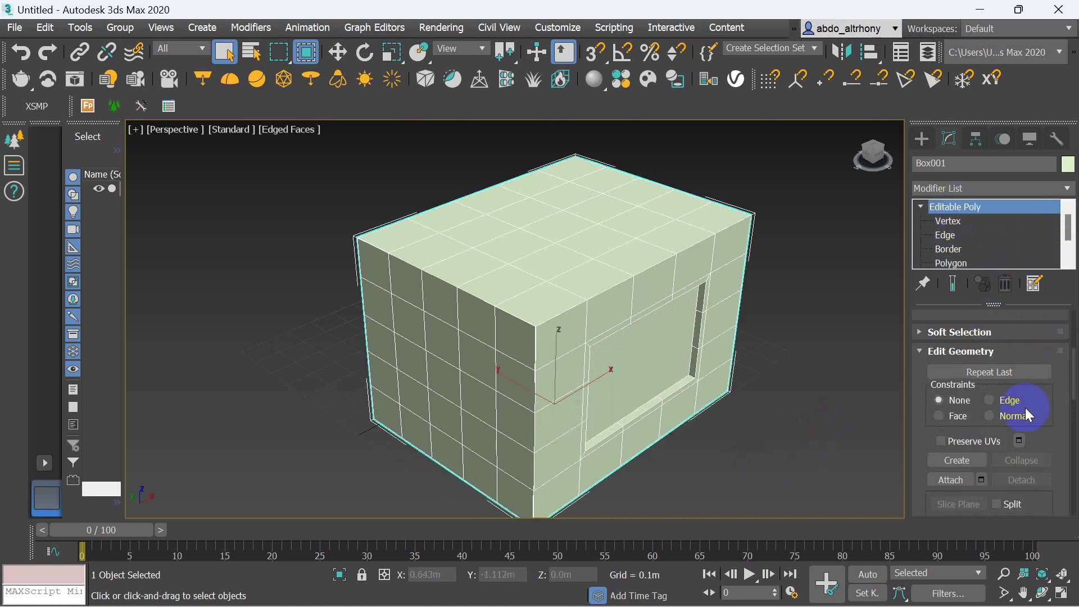
{"action": "scroll", "coordinate": [1038, 409], "scroll_direction": "down", "scroll_amount": 2}
{"action": "scroll", "coordinate": [1032, 428], "scroll_direction": "down", "scroll_amount": 1}
{"action": "scroll", "coordinate": [1034, 436], "scroll_direction": "down", "scroll_amount": 1}
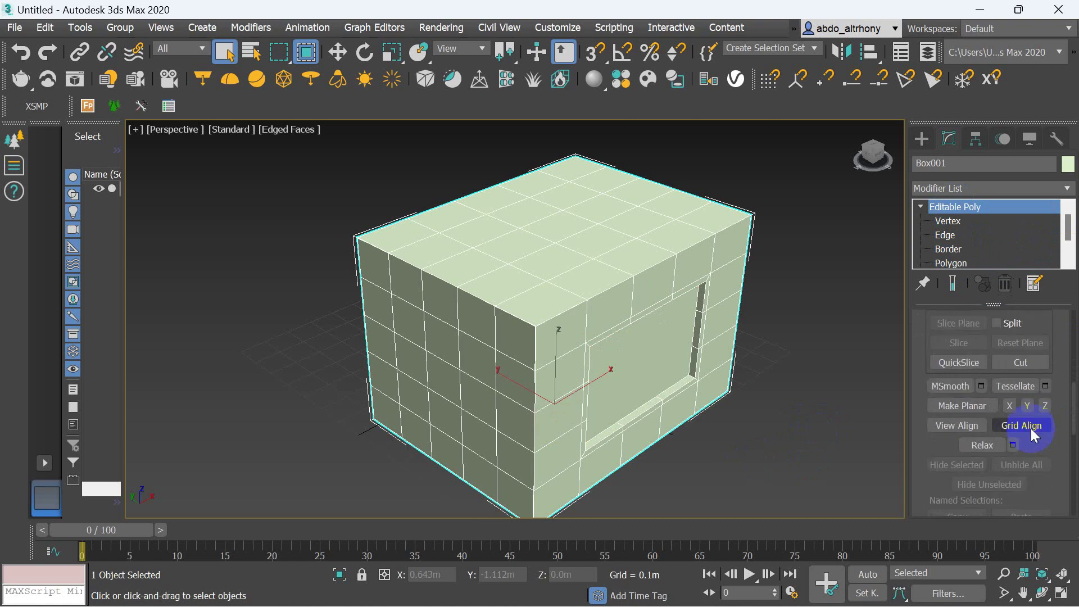
{"action": "left_click", "coordinate": [962, 395]}
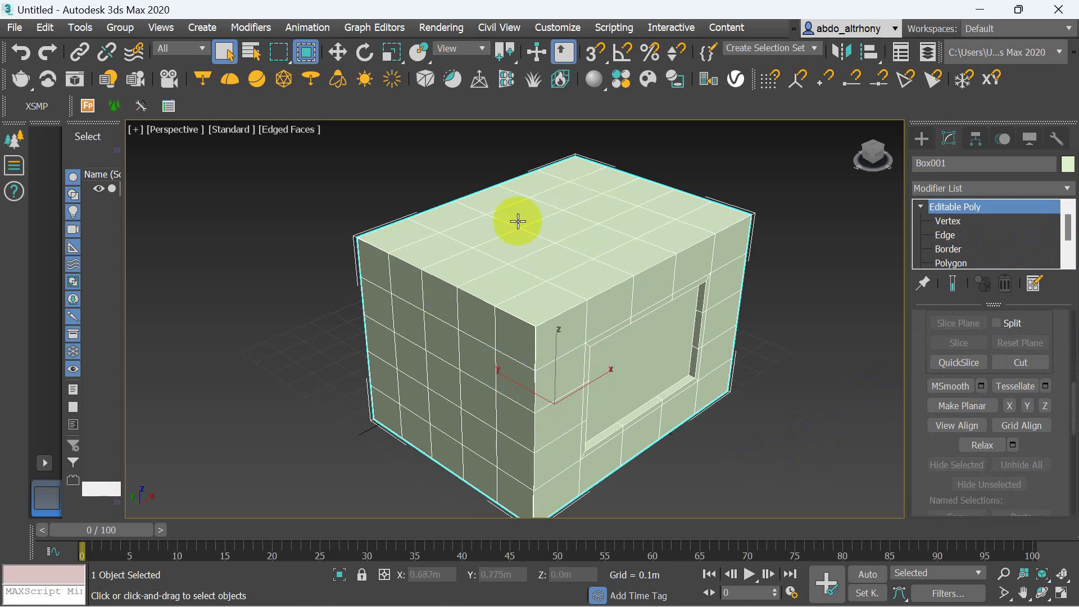
{"action": "left_click", "coordinate": [979, 427]}
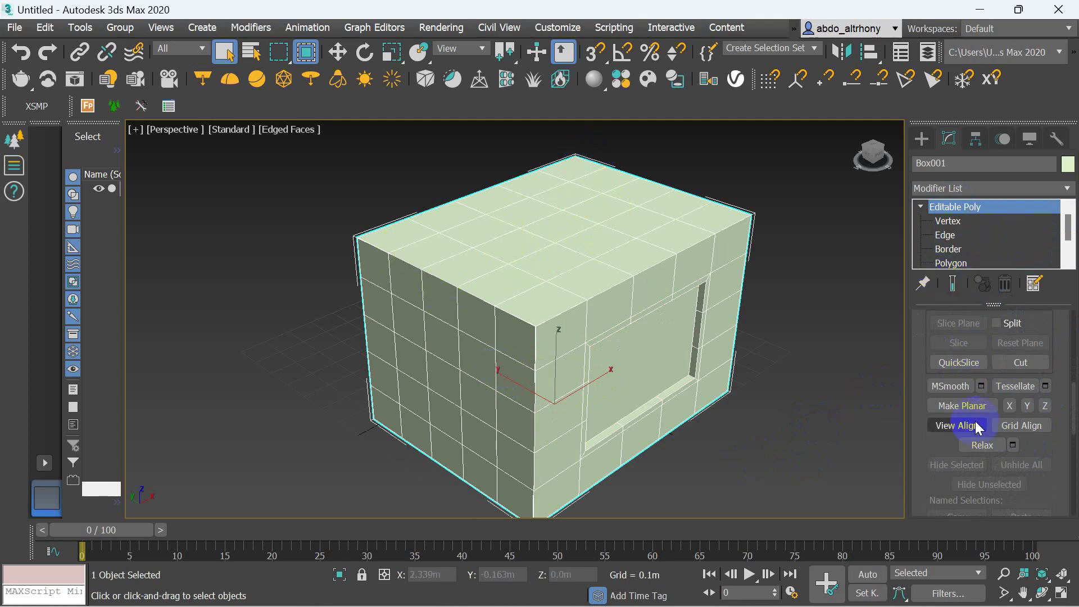
{"action": "left_click", "coordinate": [967, 386]}
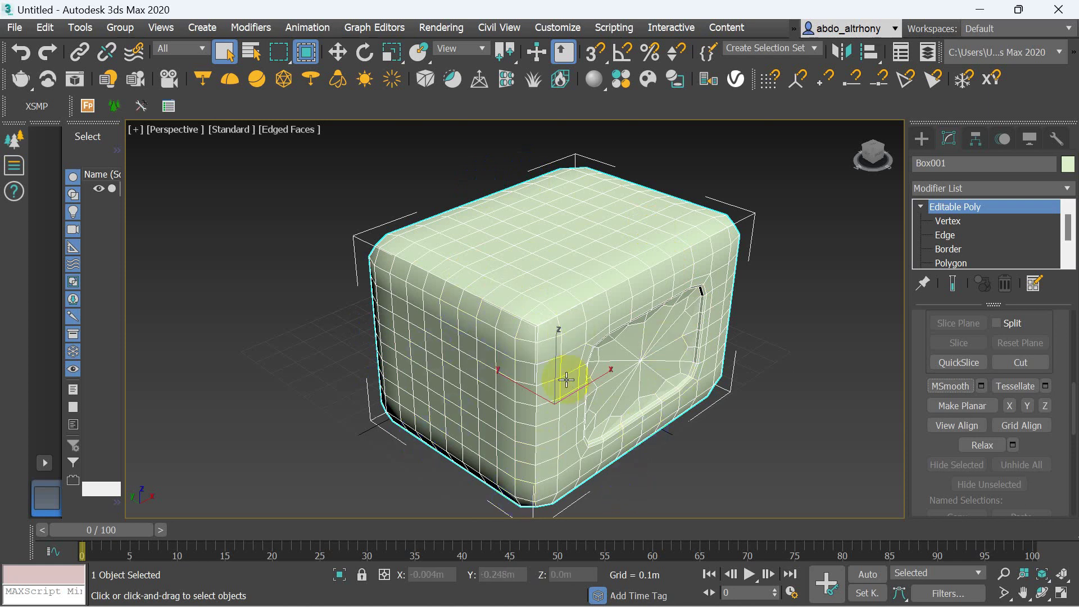
Apply MSmooth three more times for a denser mesh, then undo two smoothing steps.
{"action": "left_click", "coordinate": [739, 439]}
{"action": "left_click", "coordinate": [954, 394]}
{"action": "left_click", "coordinate": [951, 388]}
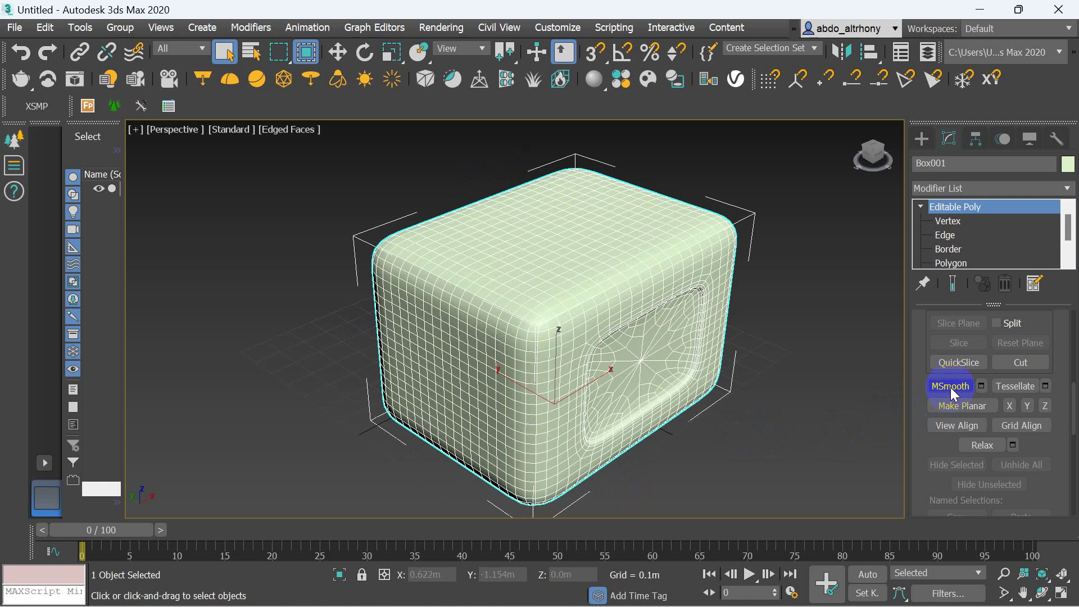
{"action": "left_click", "coordinate": [952, 388]}
{"action": "left_click", "coordinate": [952, 388]}
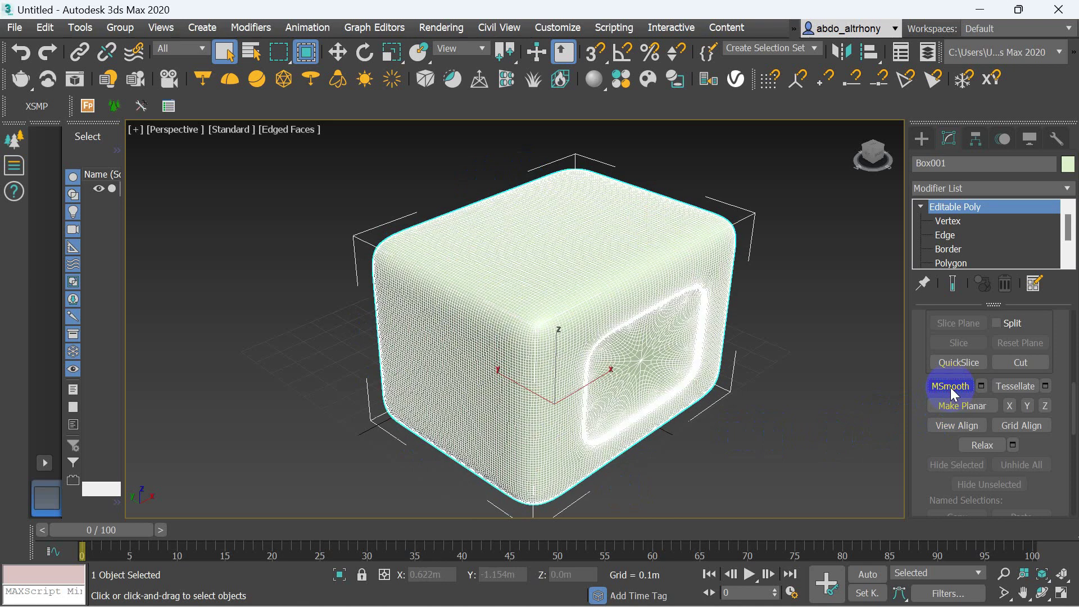
{"action": "key", "text": "ctrl+z"}
{"action": "key", "text": "ctrl+z"}
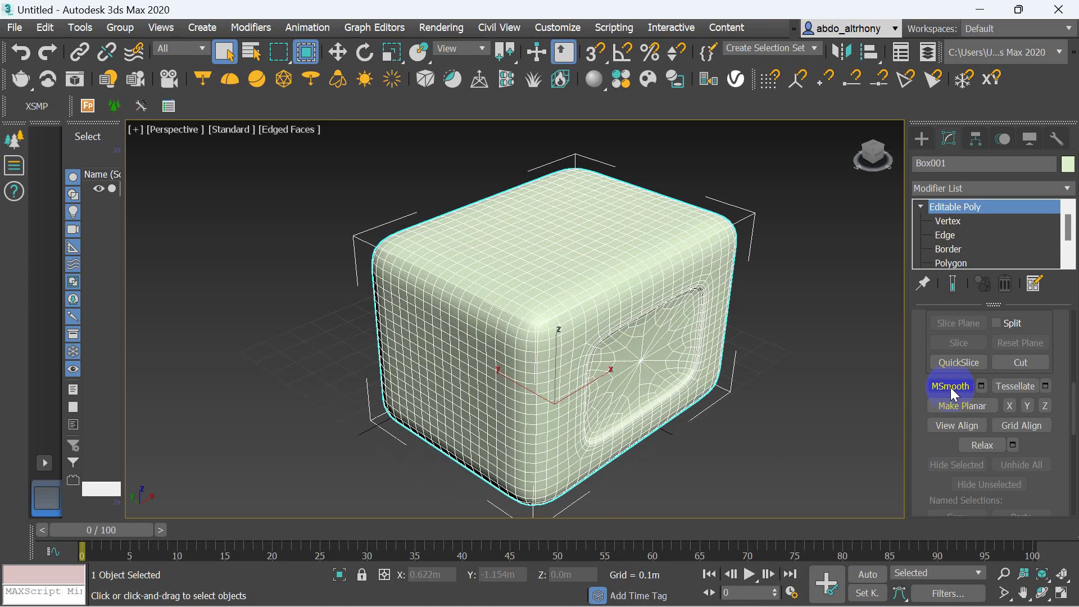
{"action": "key", "text": "ctrl+z"}
{"action": "key", "text": "ctrl+z"}
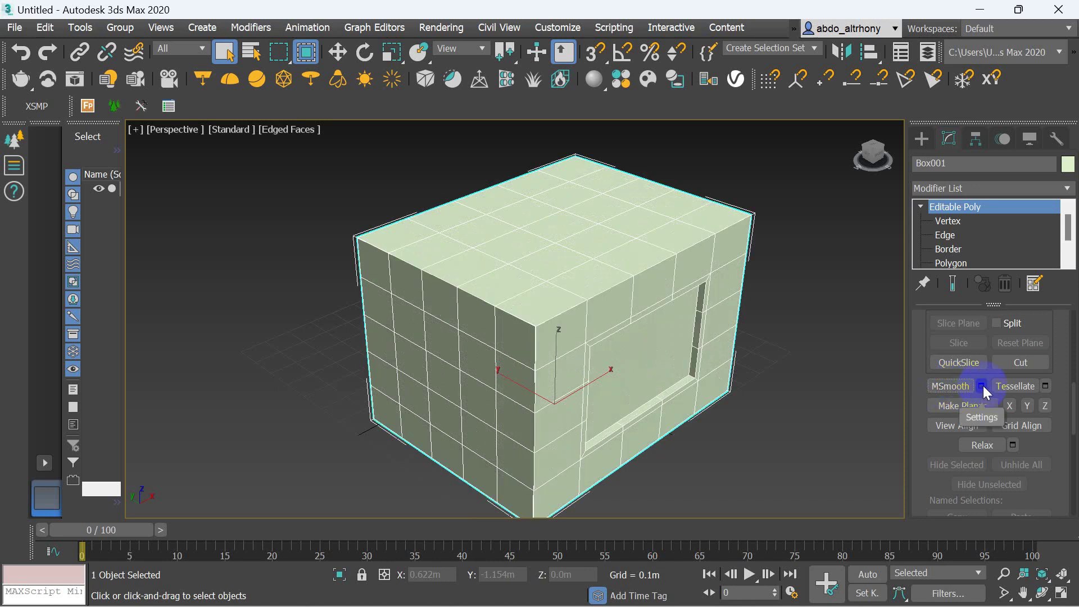
Try MSmooth settings with smoothness 1.0 and an extra iteration, then undo the smoothing.
{"action": "left_click", "coordinate": [982, 387]}
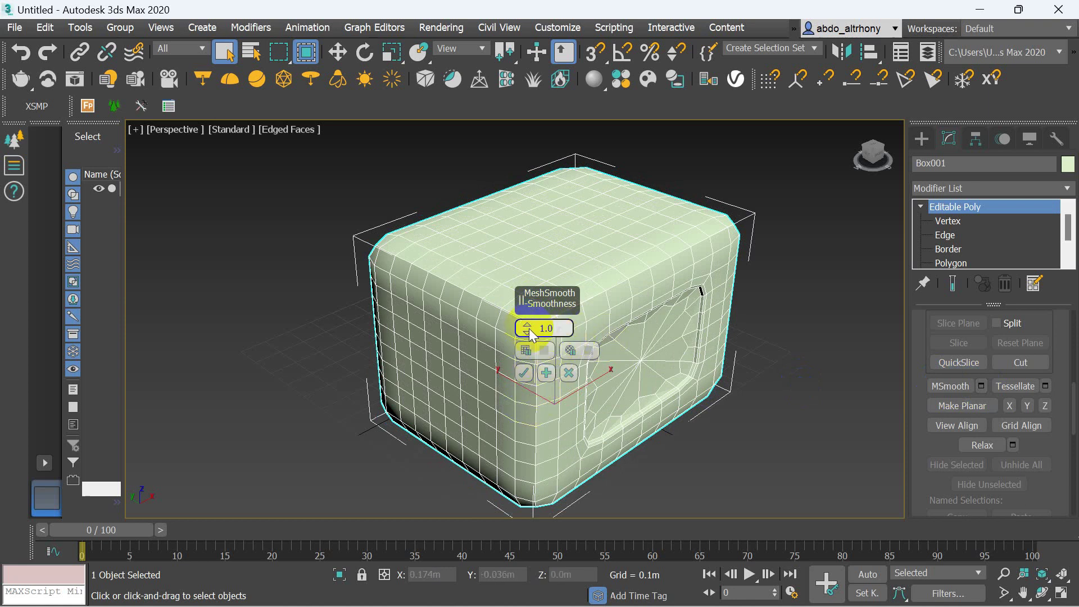
{"action": "left_click_drag", "start_coordinate": [533, 336], "coordinate": [527, 322]}
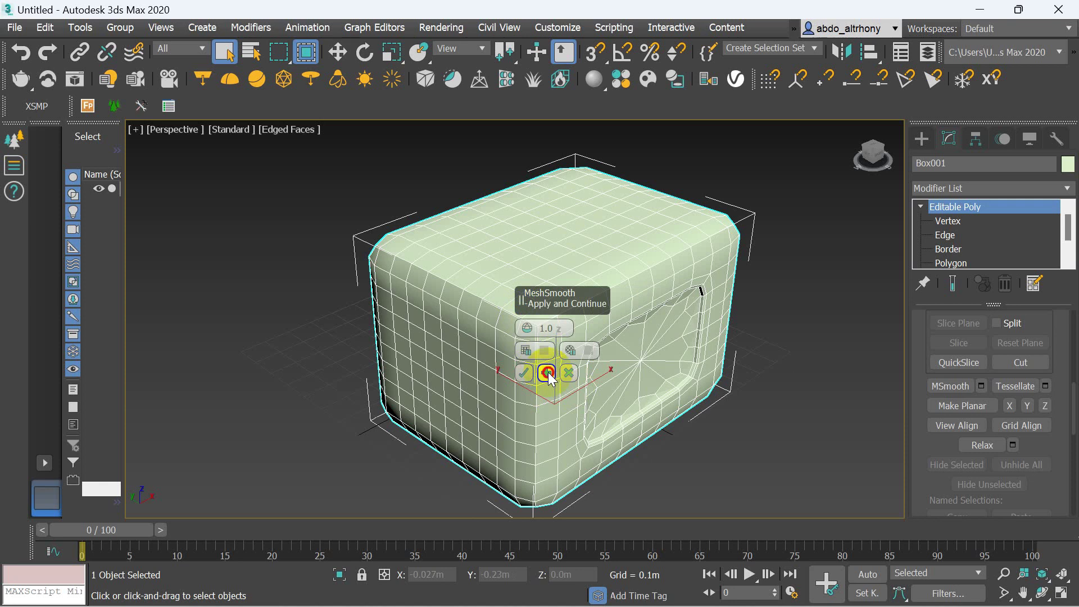
{"action": "left_click", "coordinate": [550, 376]}
{"action": "left_click", "coordinate": [569, 373]}
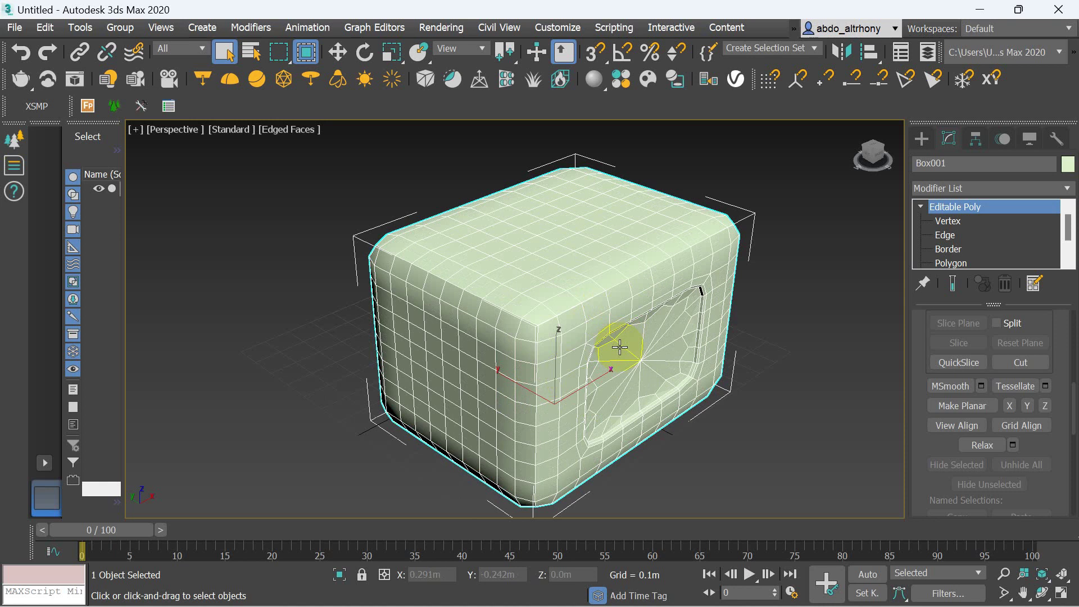
{"action": "key", "text": "ctrl+z"}
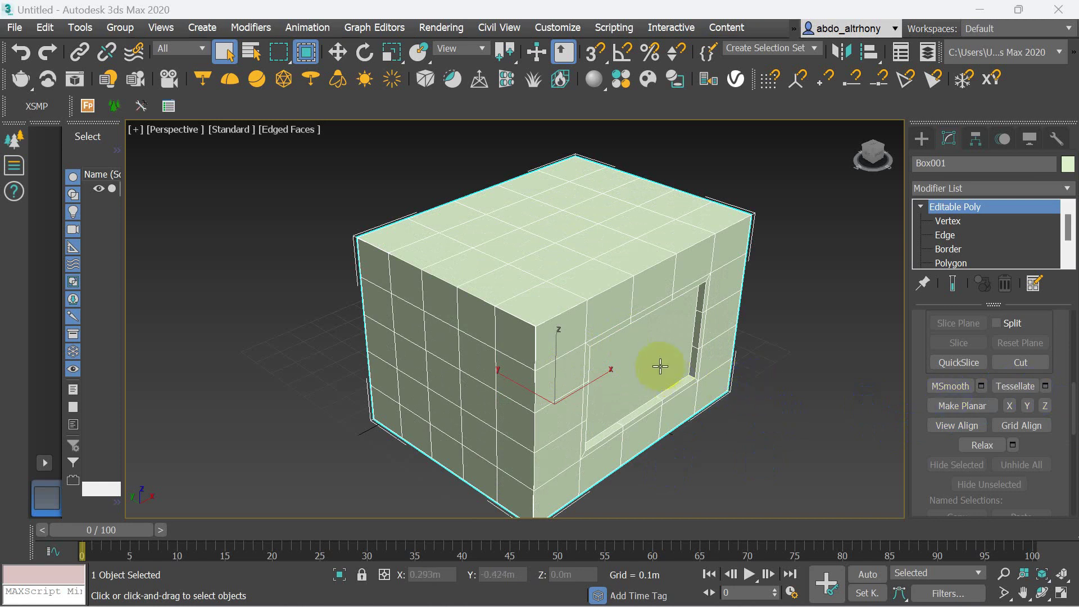
At Polygon level, tessellate the recessed window face, then undo the tessellation.
{"action": "left_click", "coordinate": [951, 263]}
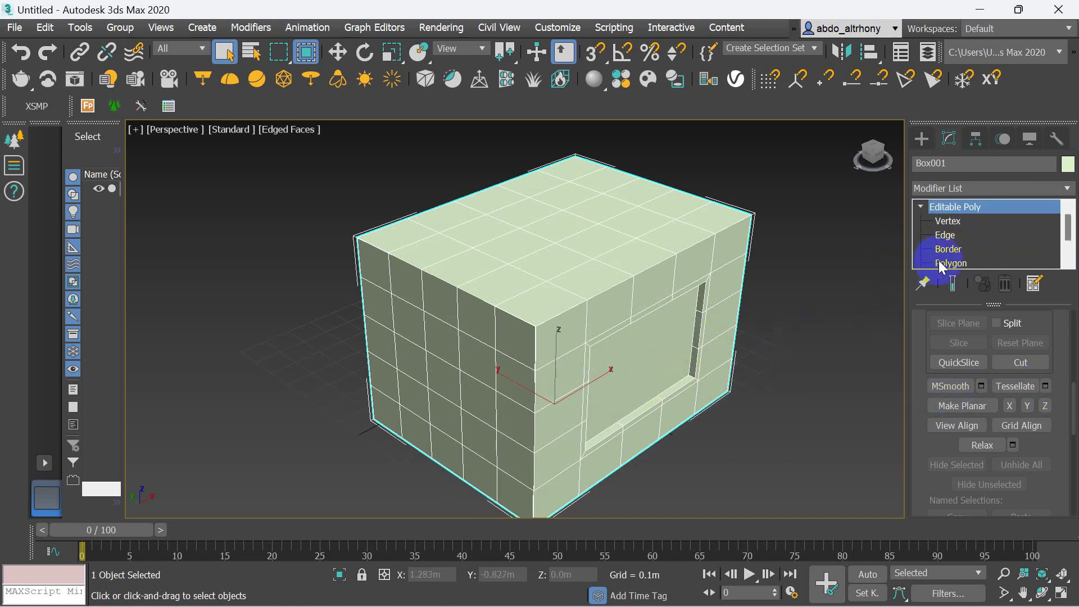
{"action": "left_click", "coordinate": [952, 263]}
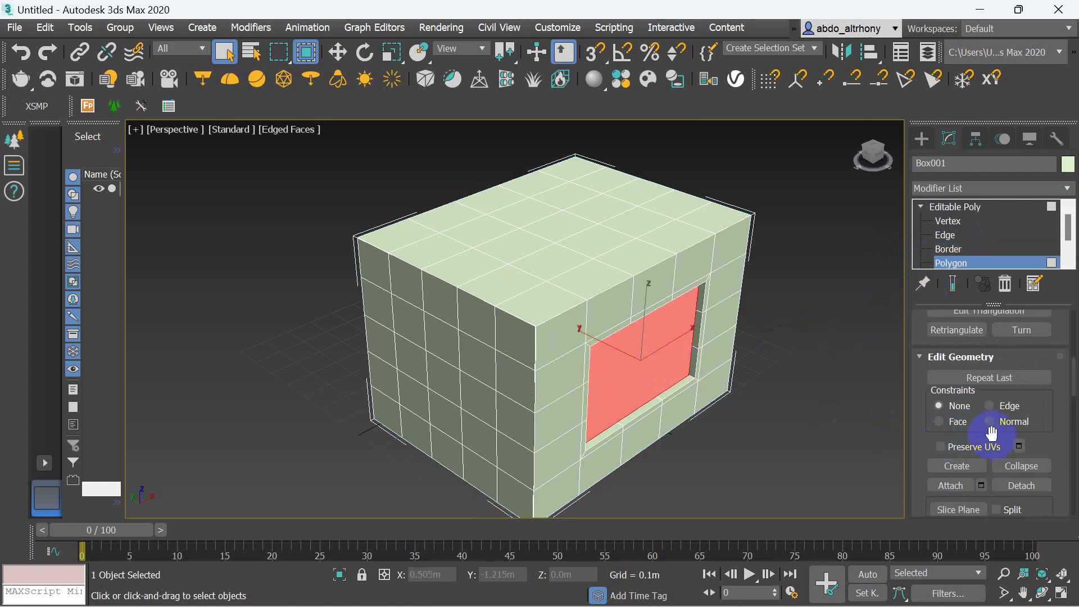
{"action": "scroll", "coordinate": [1049, 428], "scroll_direction": "down", "scroll_amount": 4}
{"action": "scroll", "coordinate": [1007, 382], "scroll_direction": "down", "scroll_amount": 1}
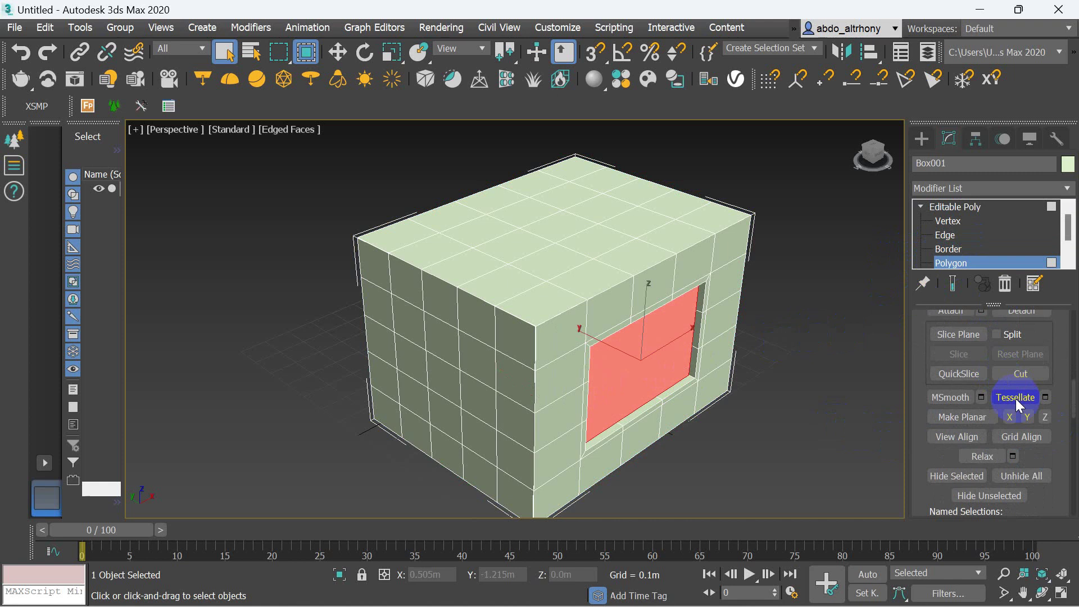
{"action": "left_click", "coordinate": [1016, 397]}
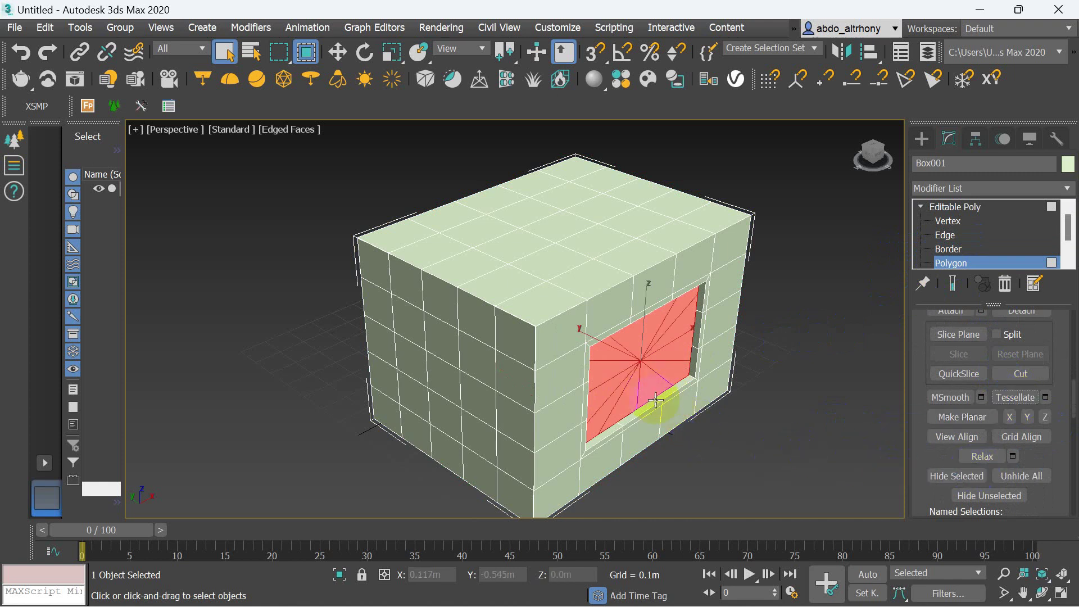
{"action": "key", "text": "ctrl+z"}
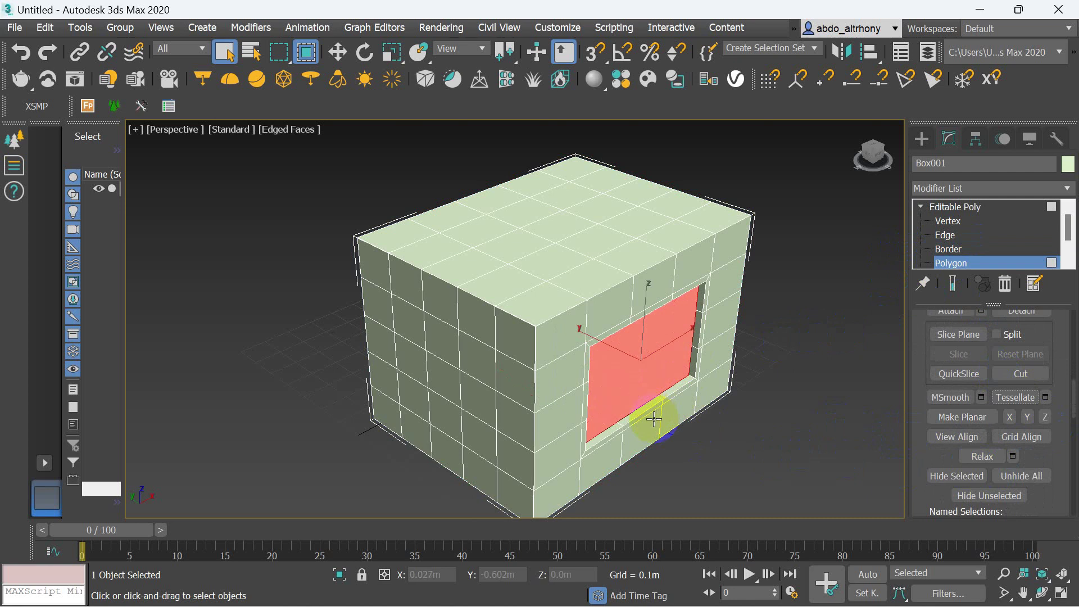
{"action": "scroll", "coordinate": [673, 389], "scroll_direction": "up", "scroll_amount": 3}
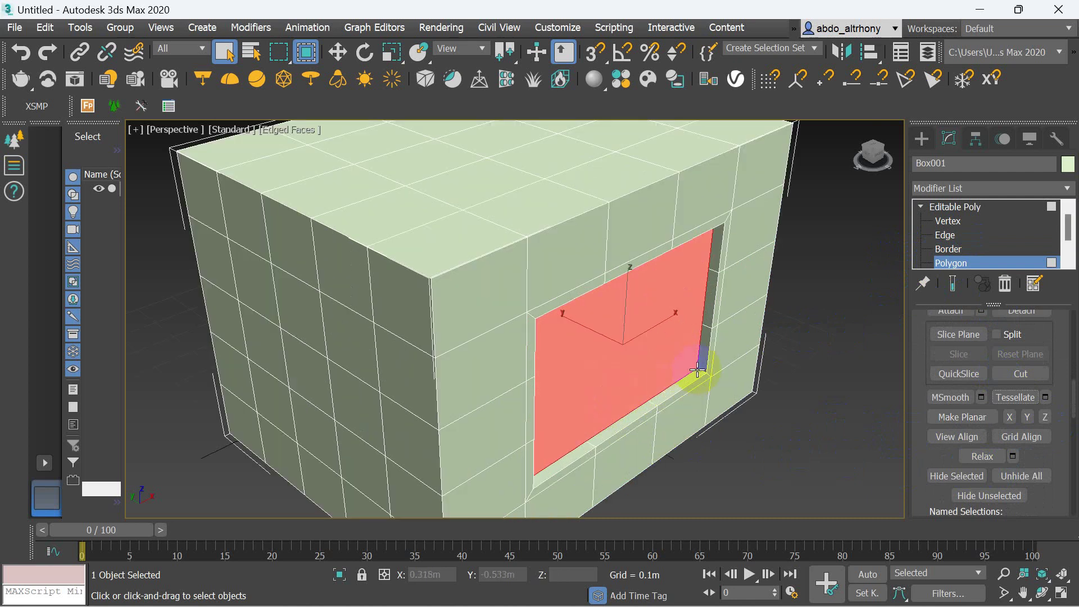
{"action": "scroll", "coordinate": [650, 382], "scroll_direction": "down", "scroll_amount": 4}
{"action": "scroll", "coordinate": [528, 434], "scroll_direction": "up", "scroll_amount": 1}
Subdivide one small left-face polygon into an 8×8 grid using MSmooth and two Tessellates.
{"action": "scroll", "coordinate": [529, 434], "scroll_direction": "up", "scroll_amount": 4}
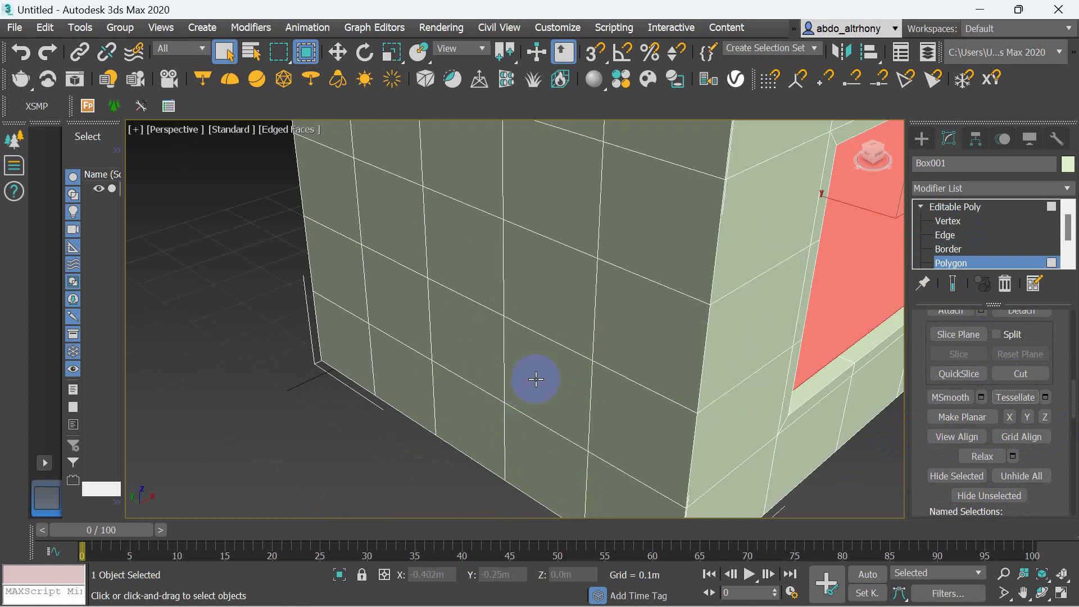
{"action": "left_click", "coordinate": [458, 263]}
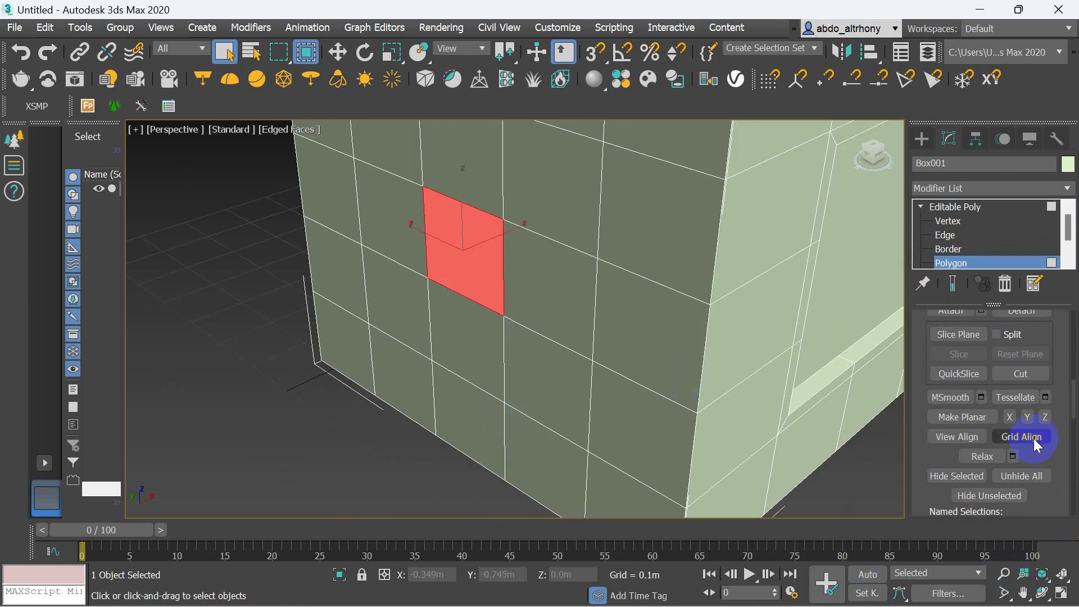
{"action": "left_click", "coordinate": [965, 397]}
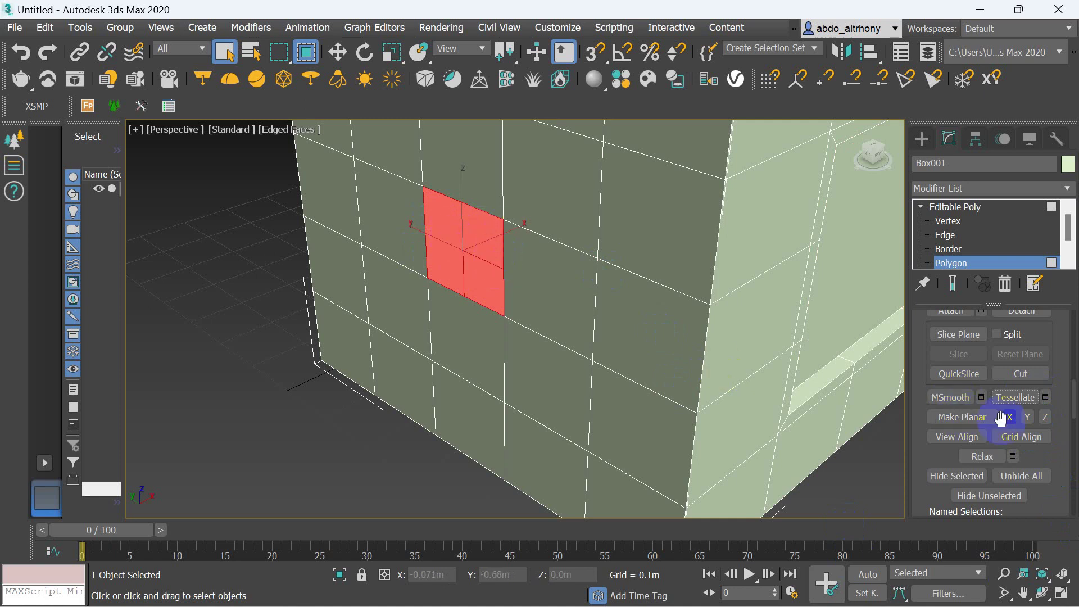
{"action": "left_click", "coordinate": [1023, 399]}
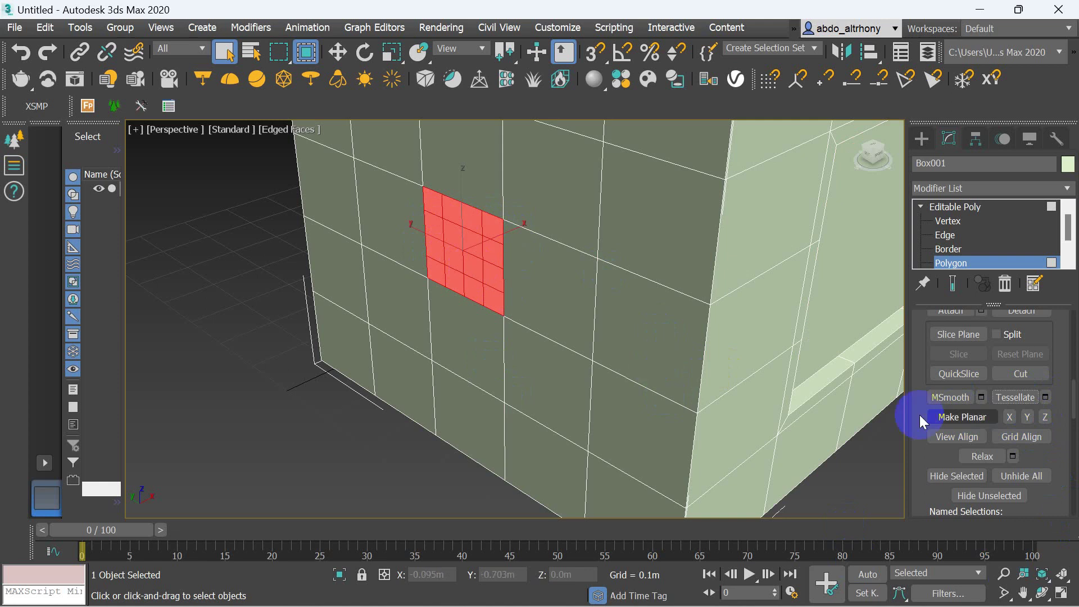
{"action": "left_click", "coordinate": [1034, 403]}
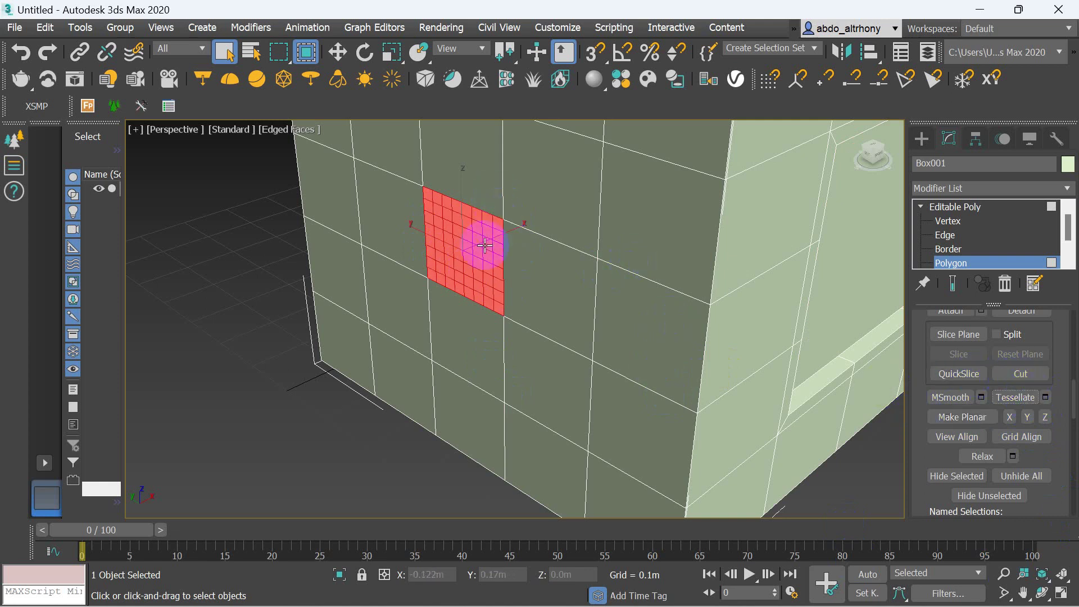
Select the five top-row polygons of the side face and tessellate them via Tessellate settings.
{"action": "middle_click_drag", "start_coordinate": [536, 314], "coordinate": [543, 344], "text": "alt"}
{"action": "middle_click_drag", "start_coordinate": [548, 249], "coordinate": [527, 223], "text": "alt"}
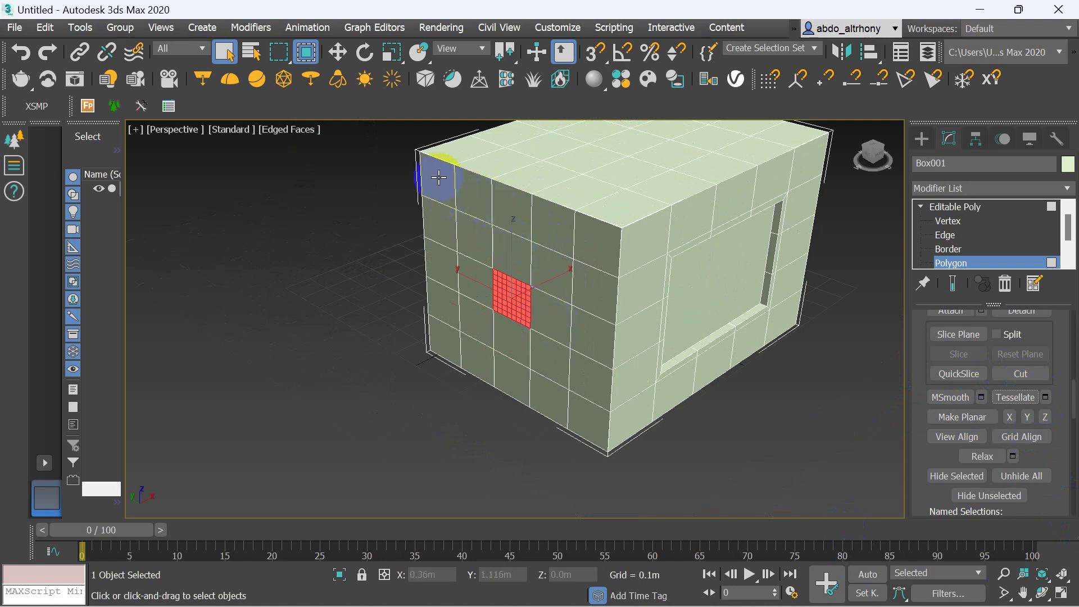
{"action": "left_click", "coordinate": [436, 174]}
{"action": "left_click", "coordinate": [475, 197], "text": "ctrl"}
{"action": "left_click", "coordinate": [506, 206], "text": "ctrl"}
{"action": "left_click", "coordinate": [542, 225], "text": "ctrl"}
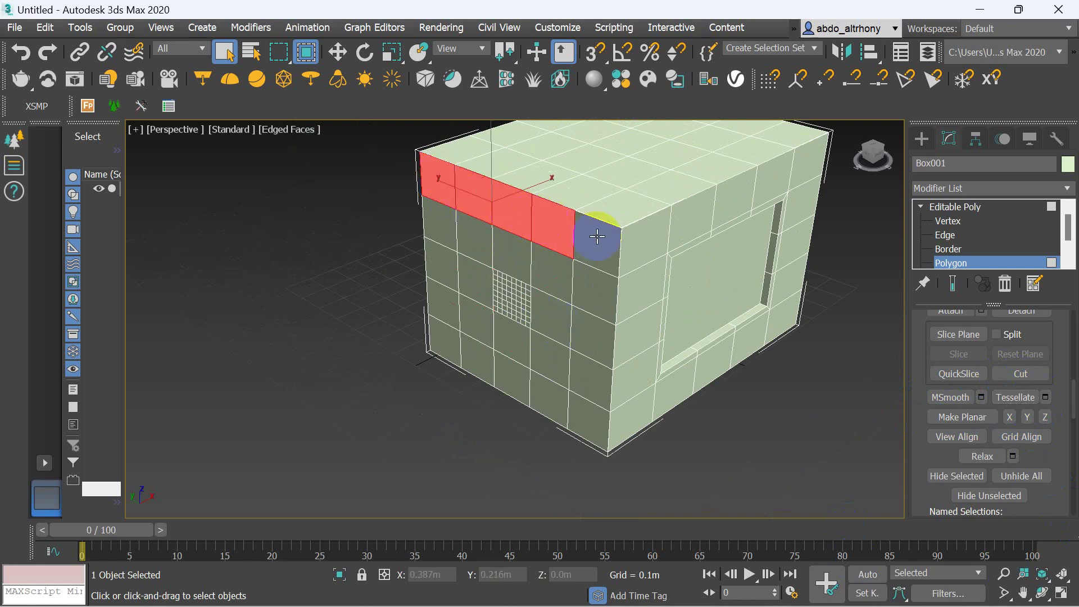
{"action": "left_click", "coordinate": [593, 239], "text": "ctrl"}
{"action": "left_click", "coordinate": [1044, 399]}
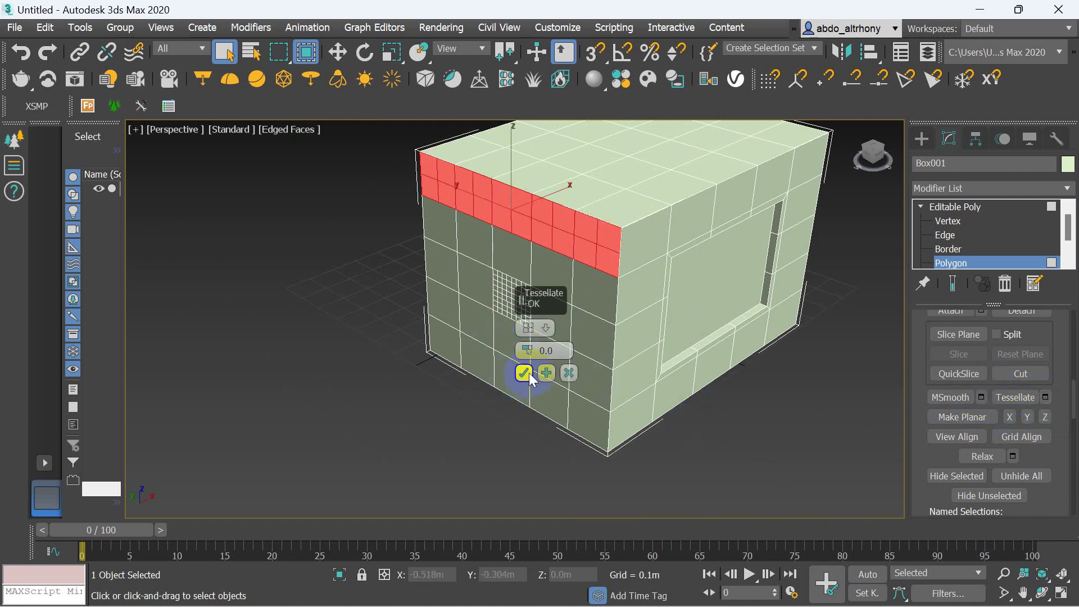
{"action": "left_click", "coordinate": [529, 373]}
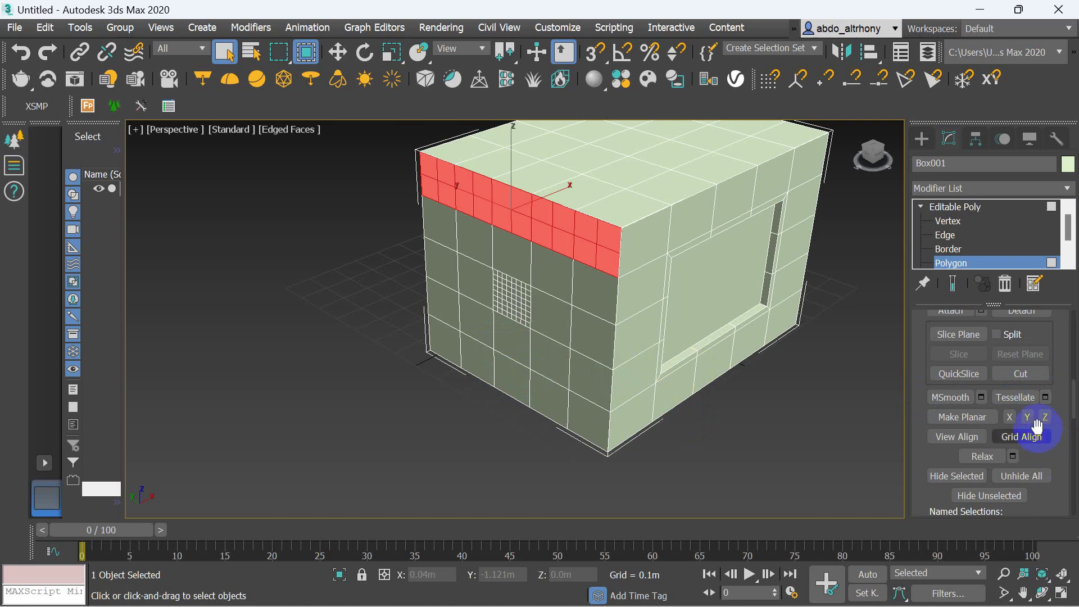
Tessellate the top row again into a finer grid, then select a polygon above the window.
{"action": "left_click", "coordinate": [1017, 398]}
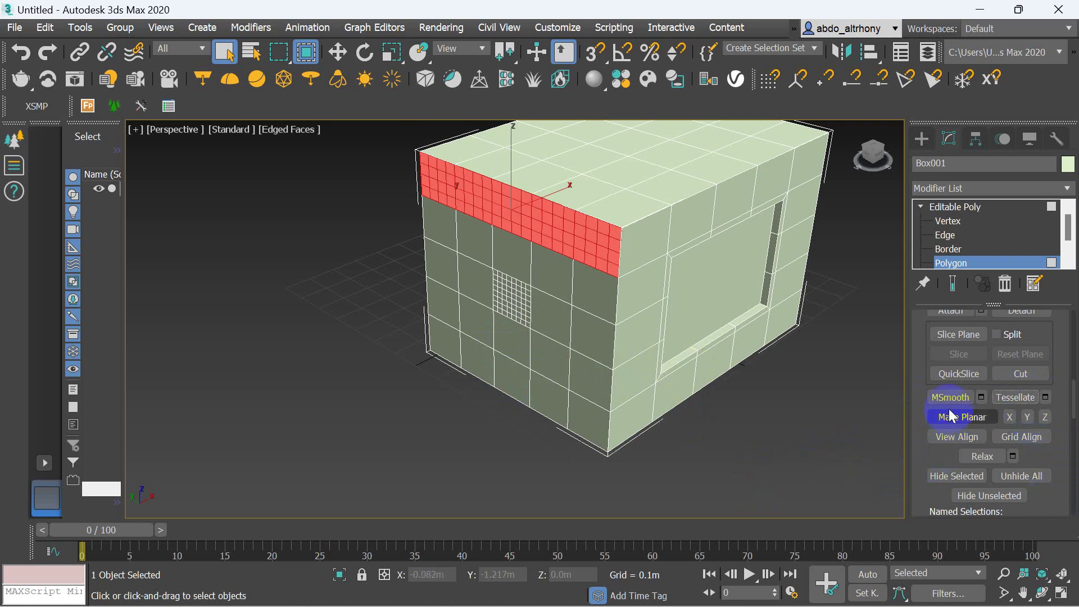
{"action": "left_click", "coordinate": [818, 440]}
{"action": "left_click", "coordinate": [962, 397]}
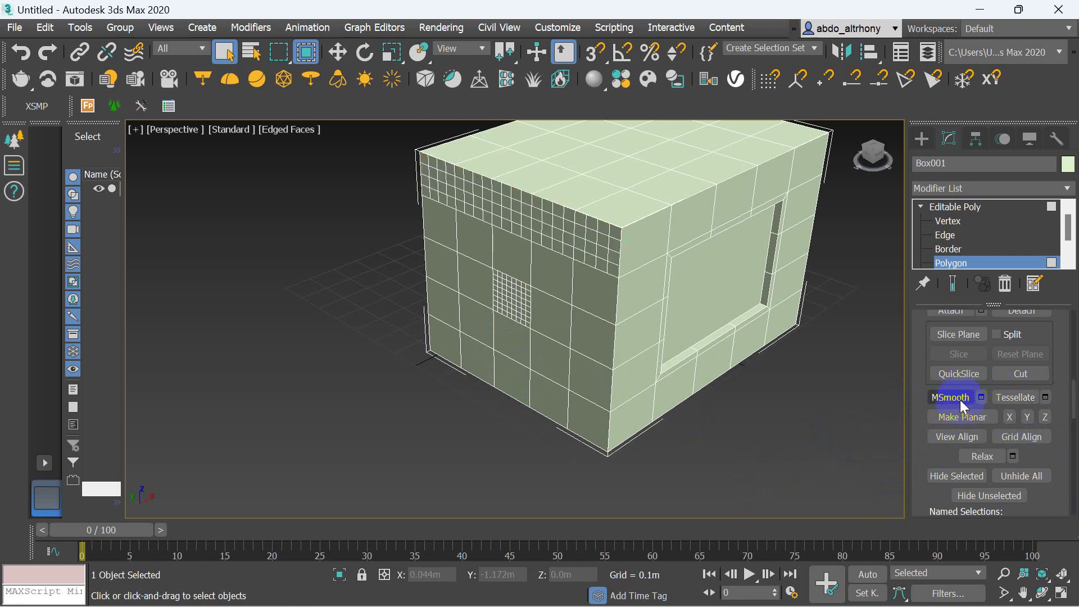
{"action": "left_click", "coordinate": [688, 253]}
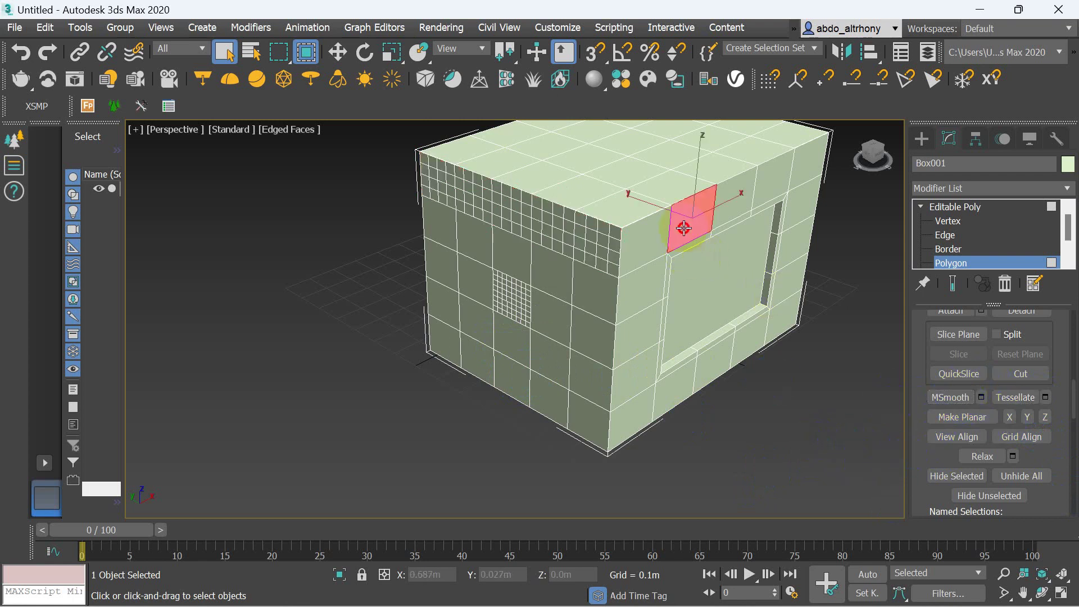
Return to Editable Poly object level and MSmooth the whole box once.
{"action": "left_click", "coordinate": [960, 207]}
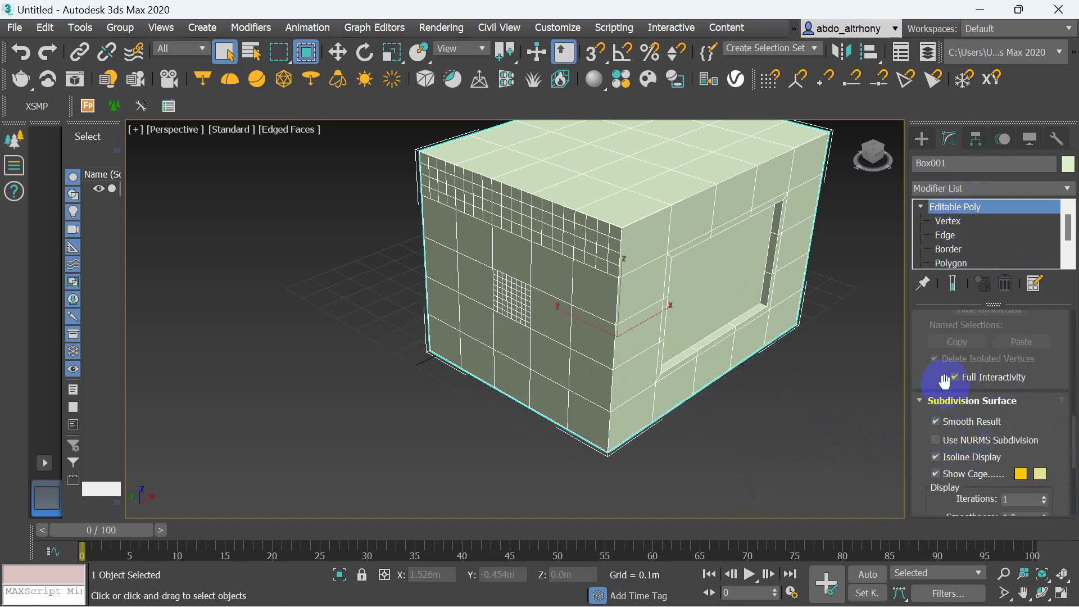
{"action": "left_click_drag", "start_coordinate": [939, 371], "coordinate": [925, 440]}
{"action": "scroll", "coordinate": [926, 444], "scroll_direction": "up", "scroll_amount": 2}
{"action": "scroll", "coordinate": [1005, 467], "scroll_direction": "up", "scroll_amount": 2}
{"action": "scroll", "coordinate": [1005, 445], "scroll_direction": "up", "scroll_amount": 2}
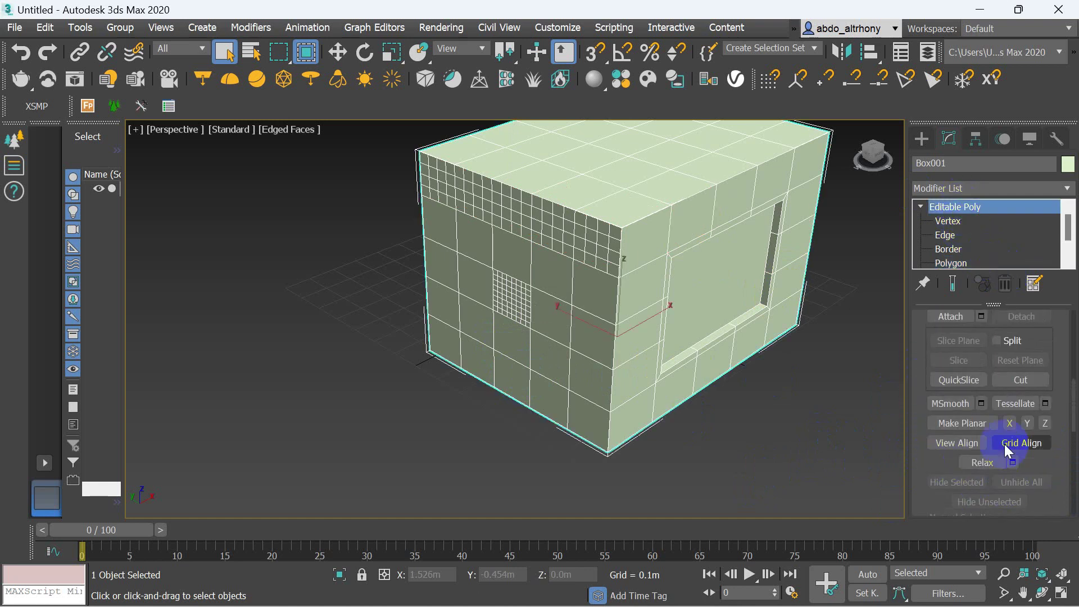
{"action": "left_click", "coordinate": [962, 404]}
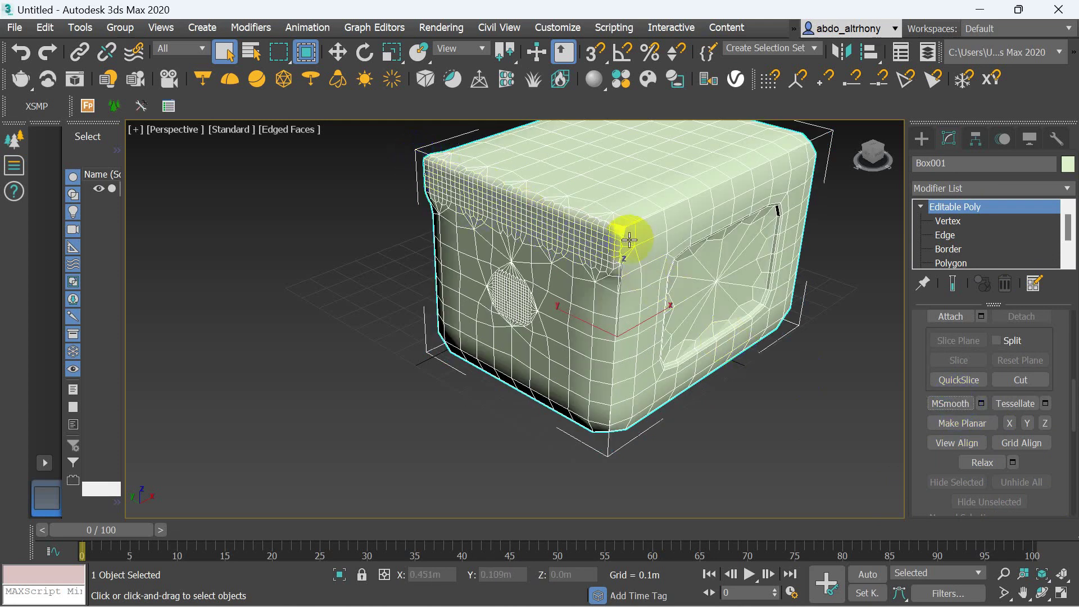
{"action": "left_click", "coordinate": [574, 257]}
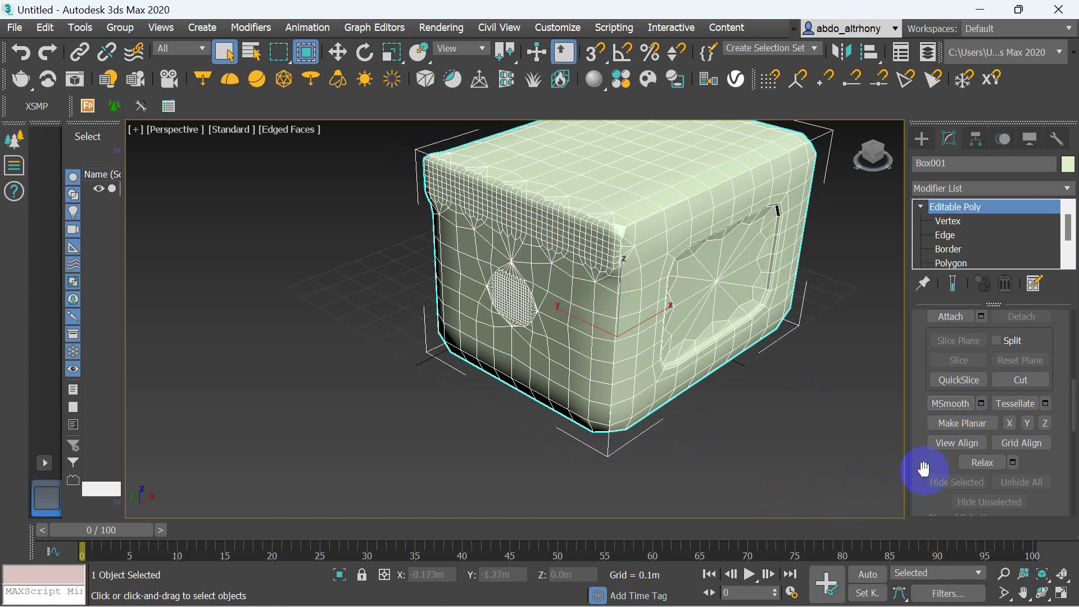
MSmooth the box three more times, then undo back to the low-poly box.
{"action": "left_click", "coordinate": [956, 405]}
{"action": "left_click", "coordinate": [956, 405]}
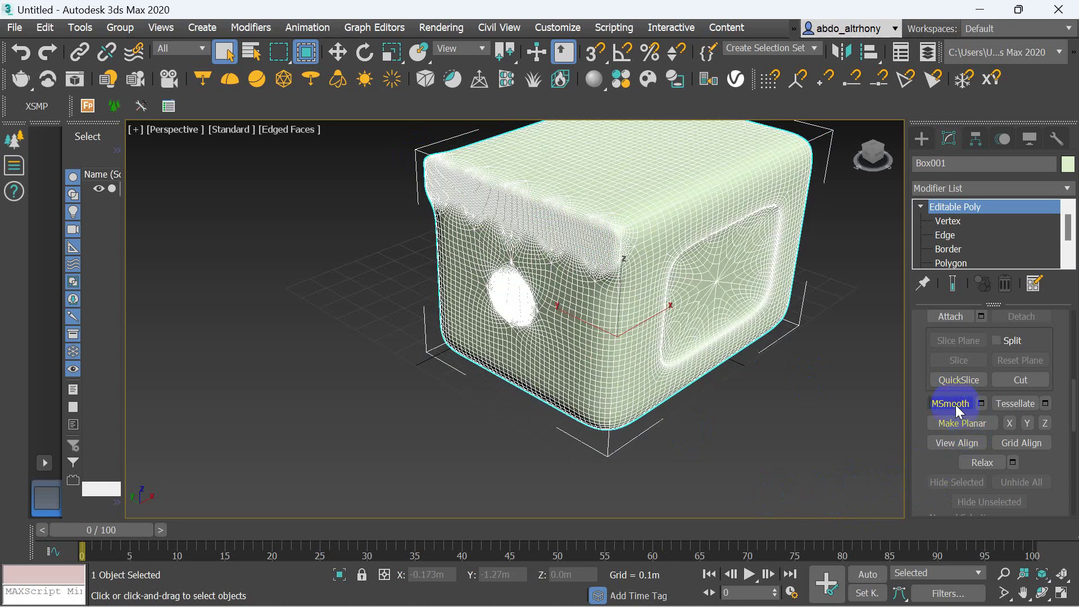
{"action": "left_click", "coordinate": [955, 405]}
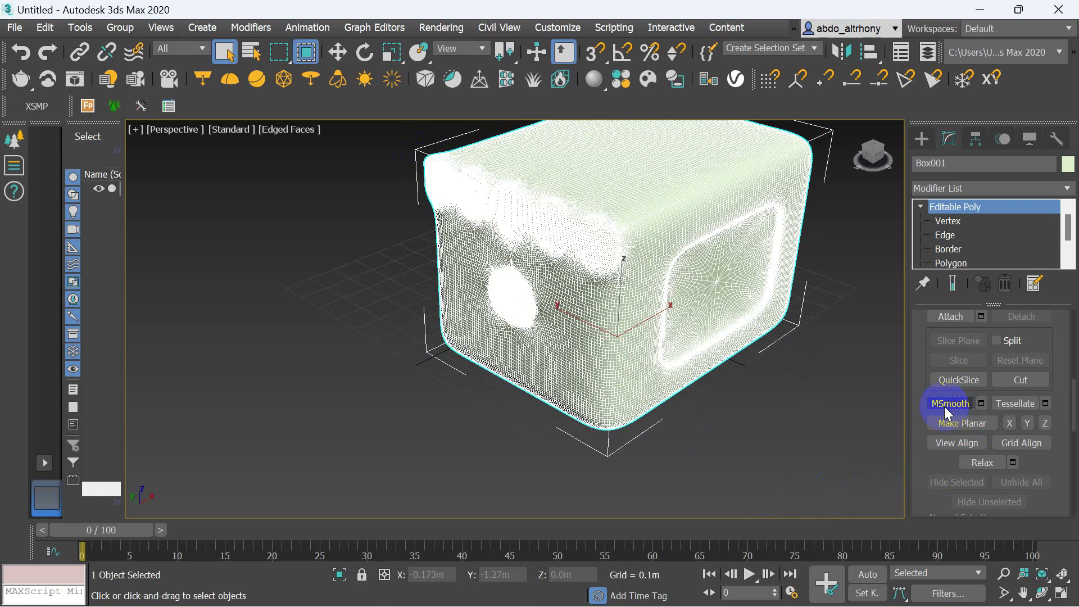
{"action": "key", "text": "ctrl+z"}
{"action": "key", "text": "ctrl+z"}
{"action": "key", "text": "ctrl+z"}
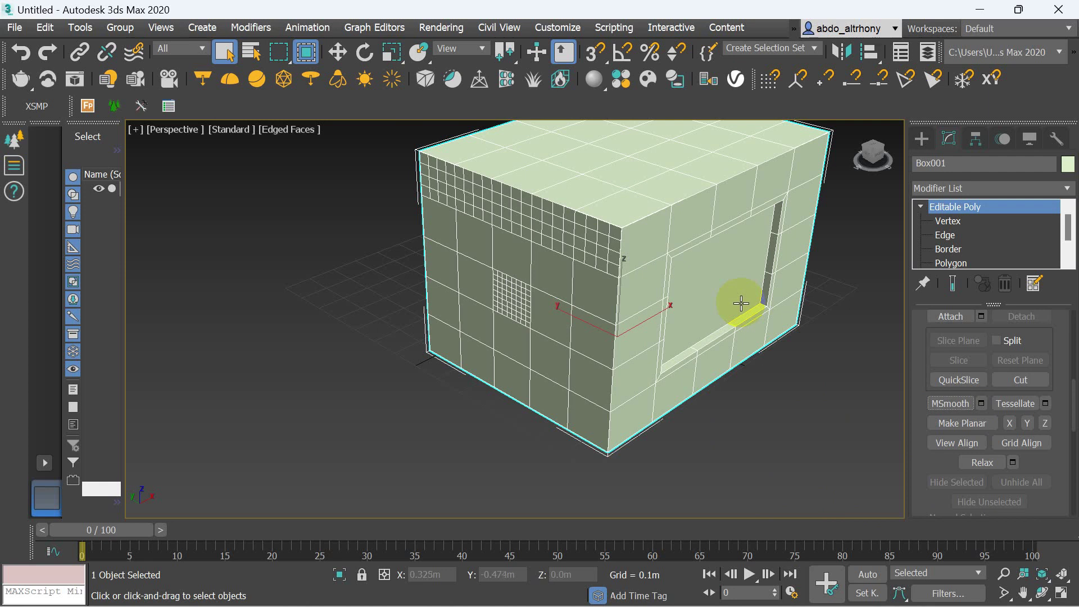
{"action": "scroll", "coordinate": [741, 304], "scroll_direction": "up", "scroll_amount": 2}
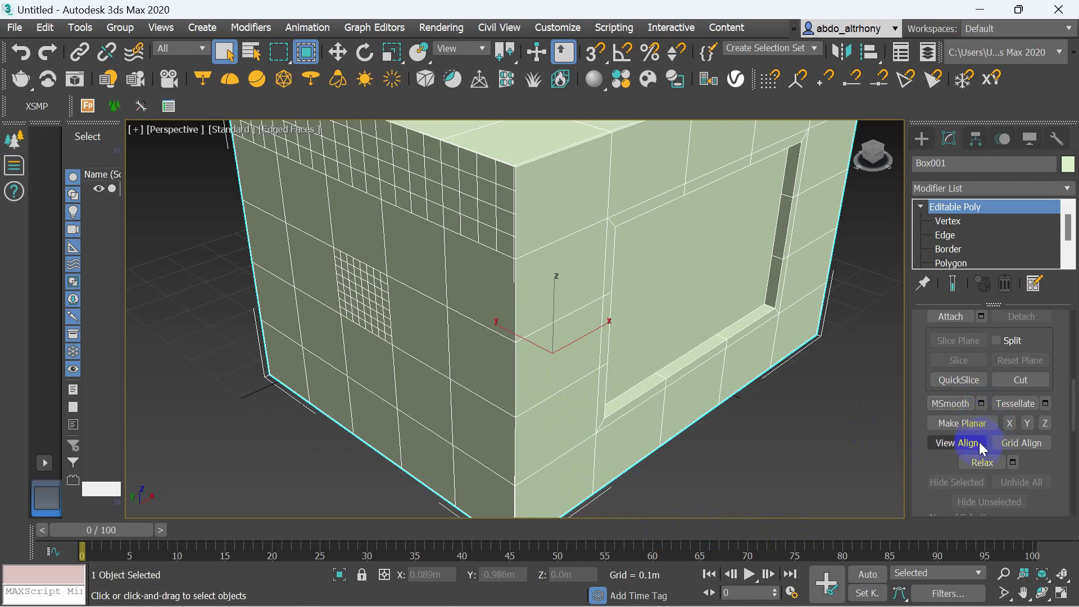
{"action": "scroll", "coordinate": [614, 357], "scroll_direction": "down", "scroll_amount": 5}
{"action": "scroll", "coordinate": [636, 431], "scroll_direction": "up", "scroll_amount": 4}
{"action": "scroll", "coordinate": [734, 404], "scroll_direction": "down", "scroll_amount": 3}
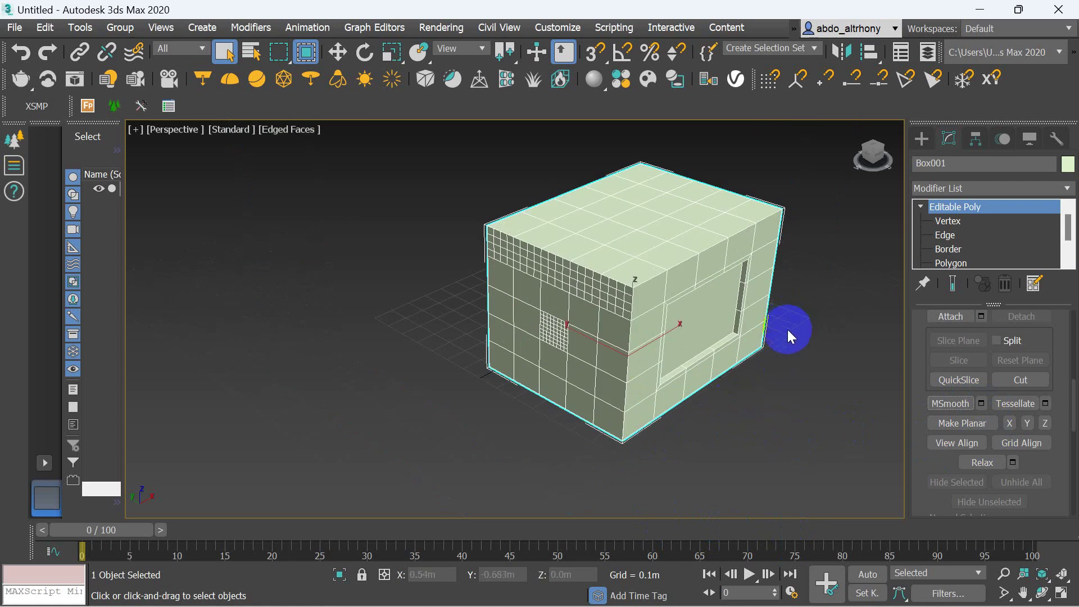
{"action": "left_click", "coordinate": [686, 289]}
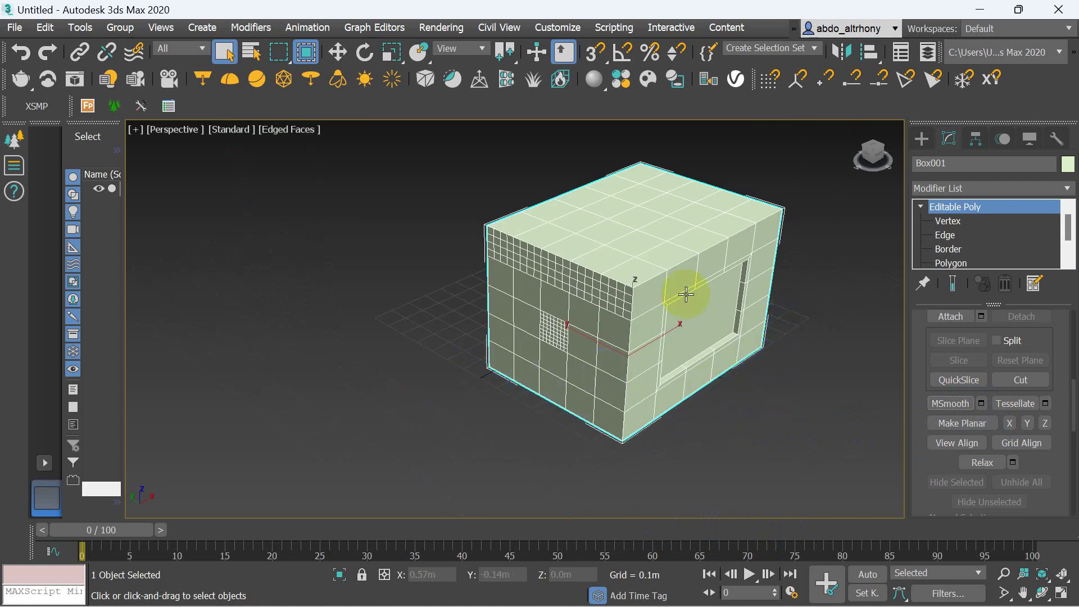
Switch to the four-viewport layout (top, front, left, perspective) and reselect Box001.
{"action": "left_click", "coordinate": [1062, 593]}
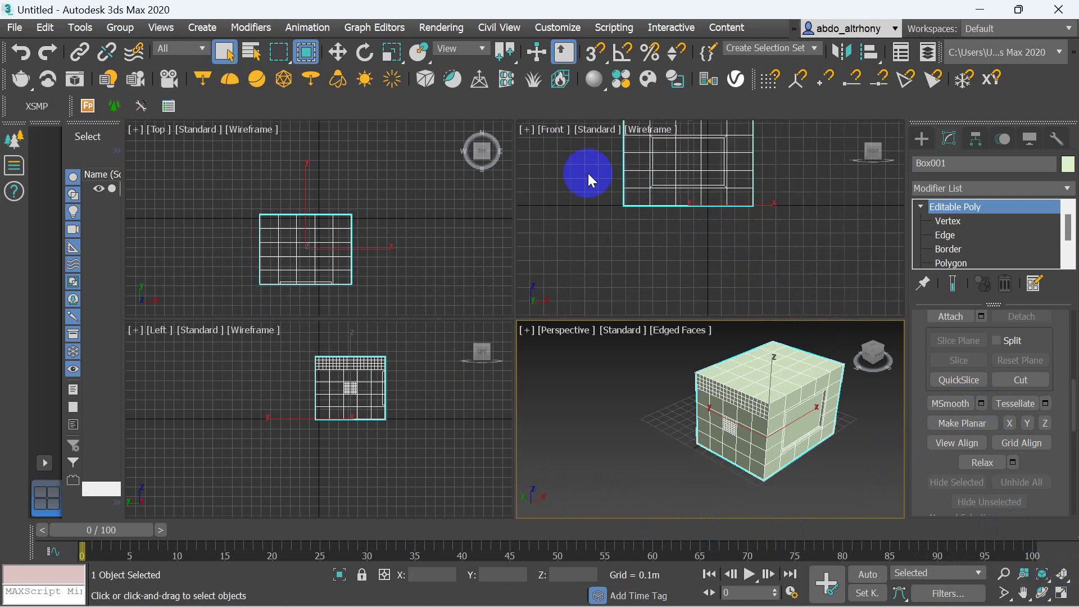
{"action": "left_click", "coordinate": [784, 220]}
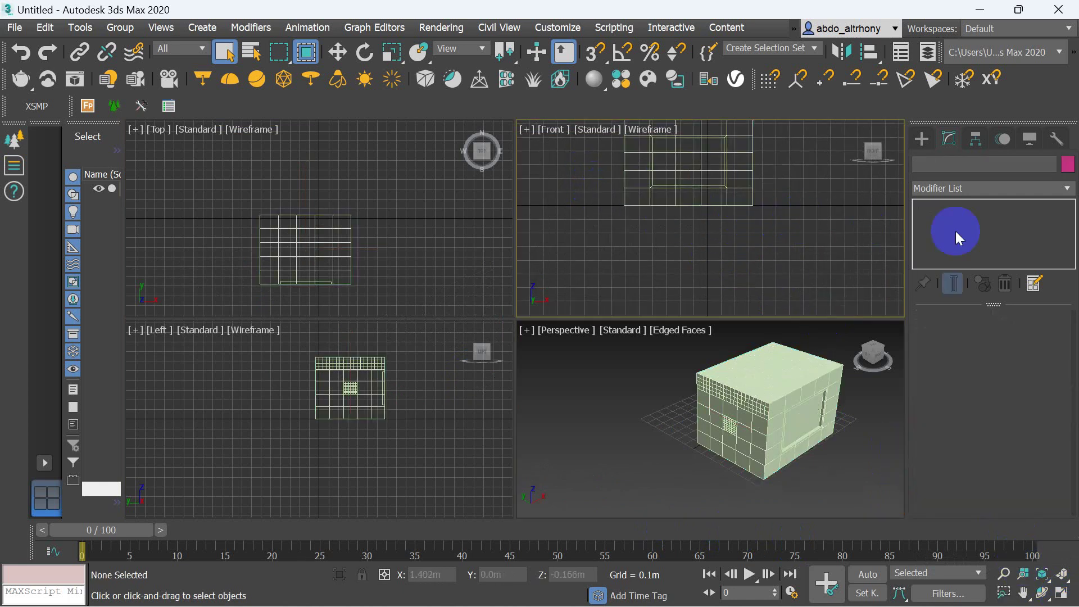
{"action": "left_click", "coordinate": [675, 181]}
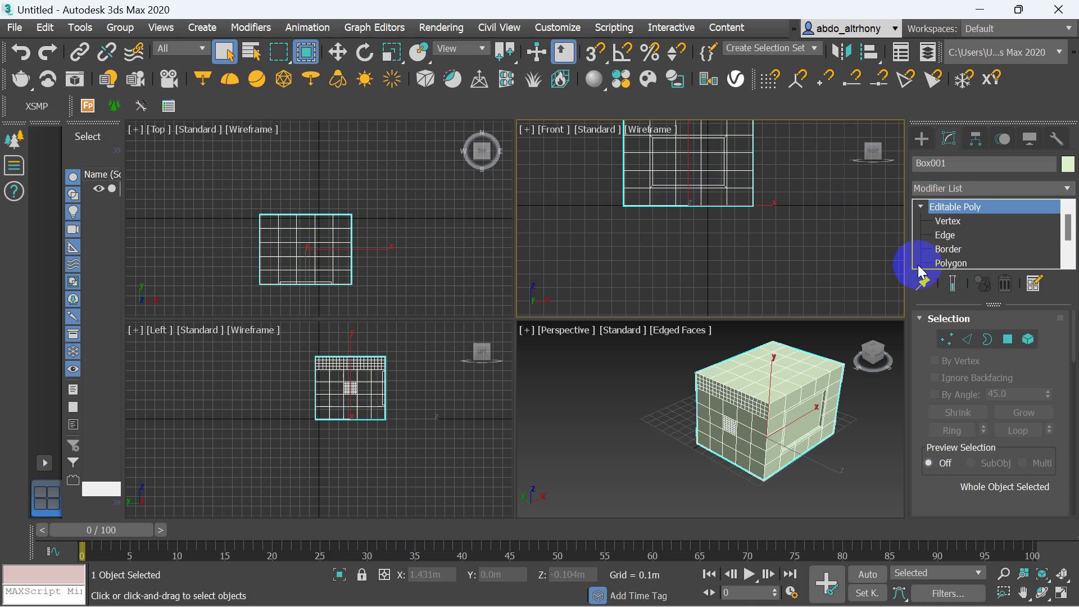
{"action": "left_click", "coordinate": [943, 264]}
{"action": "left_click_drag", "start_coordinate": [604, 190], "coordinate": [773, 222]}
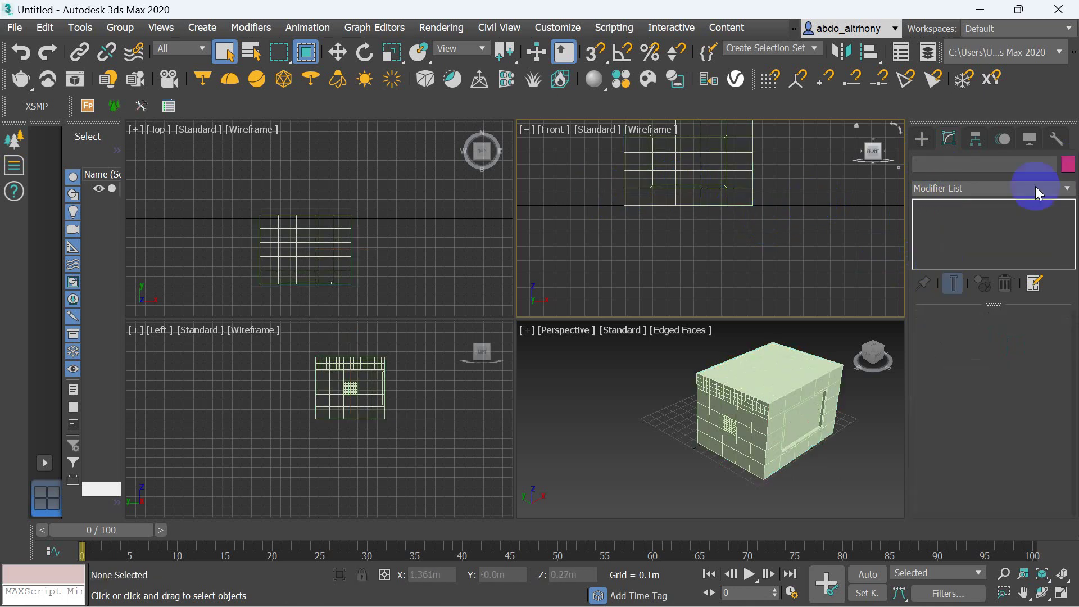
{"action": "left_click", "coordinate": [661, 175]}
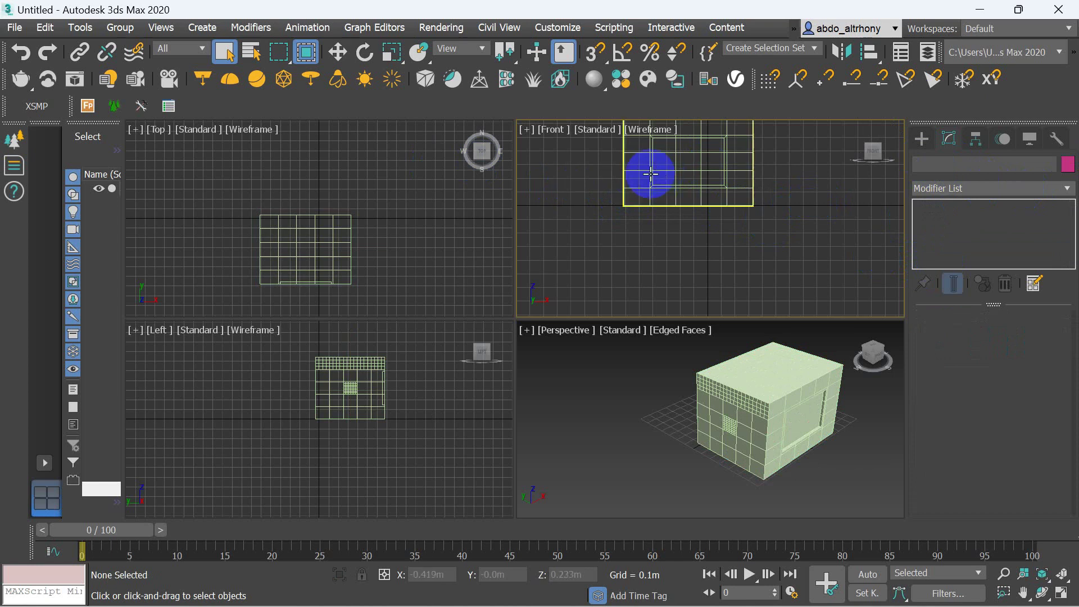
{"action": "left_click_drag", "start_coordinate": [984, 498], "coordinate": [981, 432]}
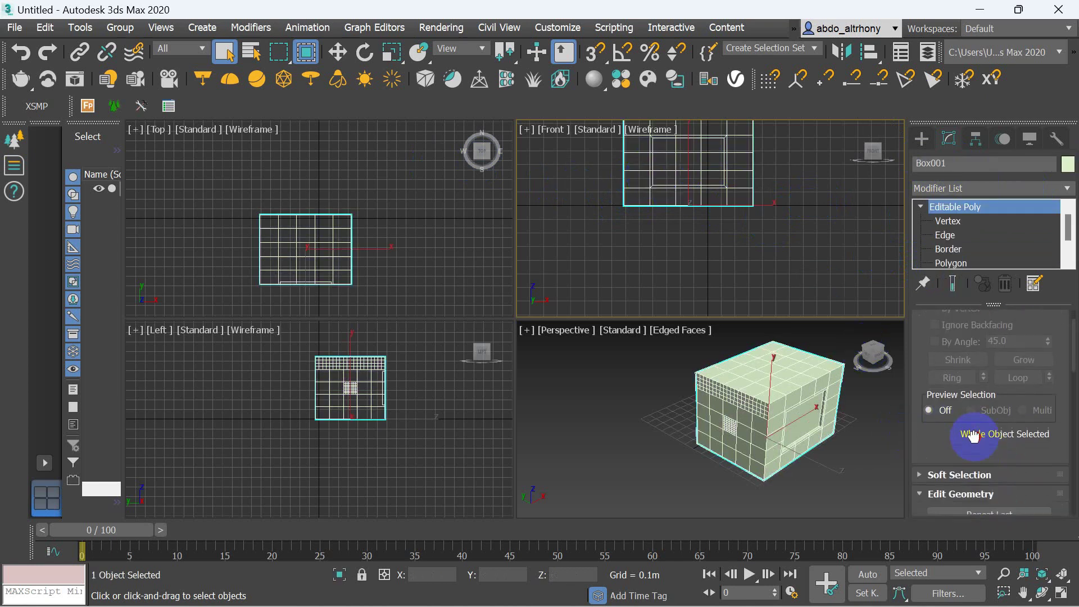
At Polygon level, marquee-select the 51 bottom-band polygons in the Front viewport.
{"action": "left_click", "coordinate": [965, 263]}
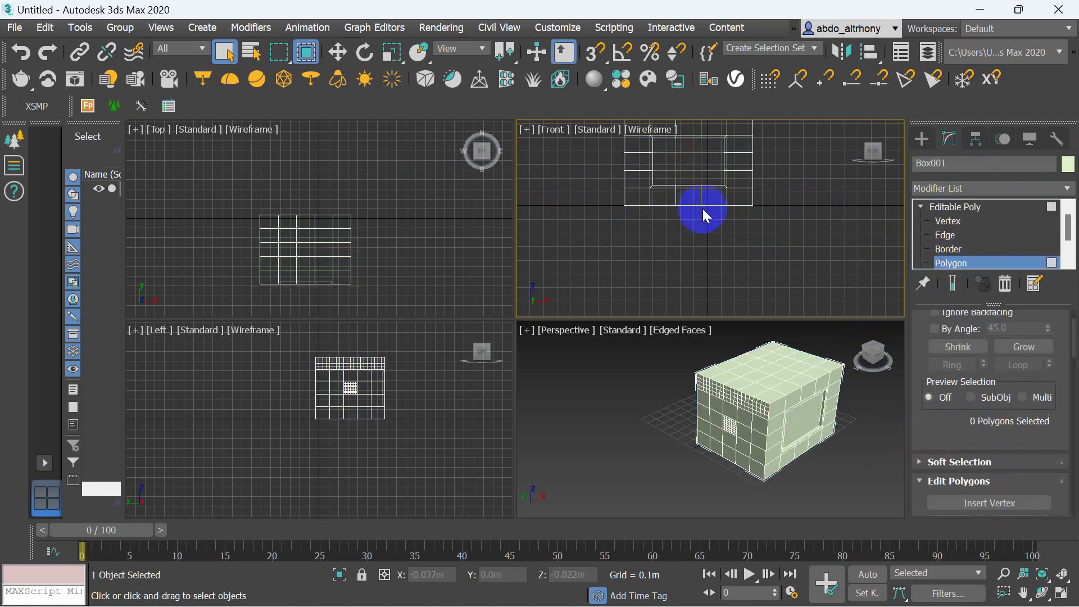
{"action": "left_click_drag", "start_coordinate": [595, 183], "coordinate": [796, 218]}
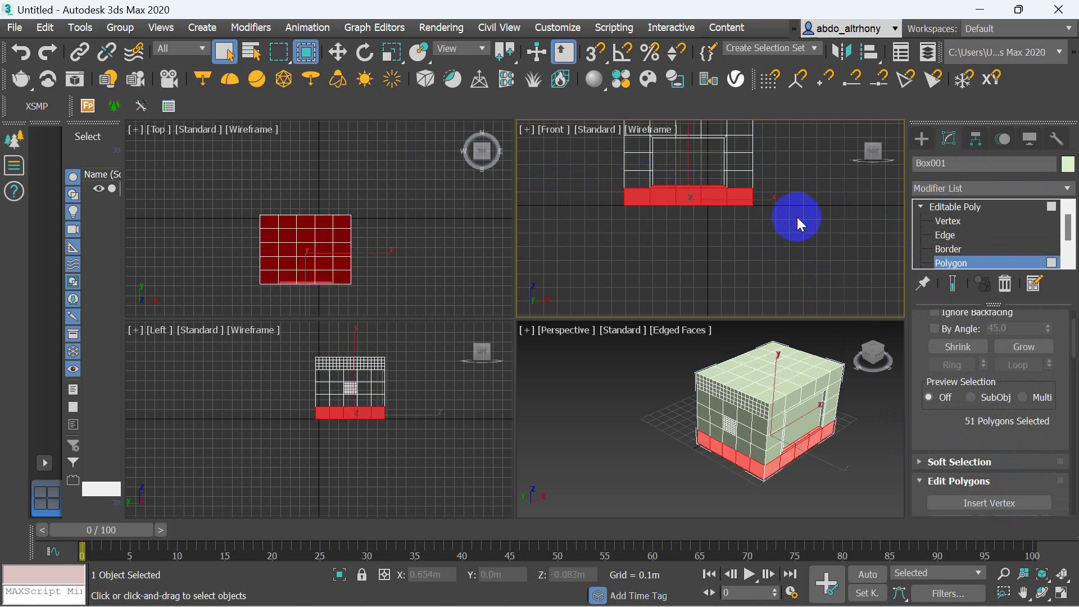
{"action": "left_click_drag", "start_coordinate": [1033, 482], "coordinate": [1009, 444]}
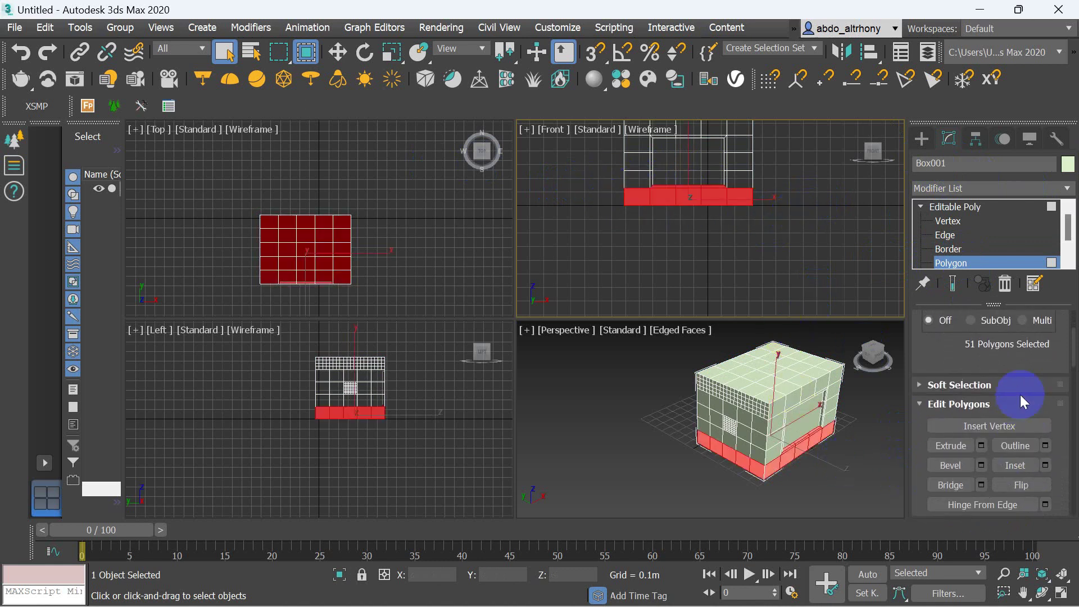
{"action": "scroll", "coordinate": [1009, 444], "scroll_direction": "down", "scroll_amount": 2}
{"action": "scroll", "coordinate": [1010, 449], "scroll_direction": "down", "scroll_amount": 2}
{"action": "scroll", "coordinate": [1009, 449], "scroll_direction": "down", "scroll_amount": 2}
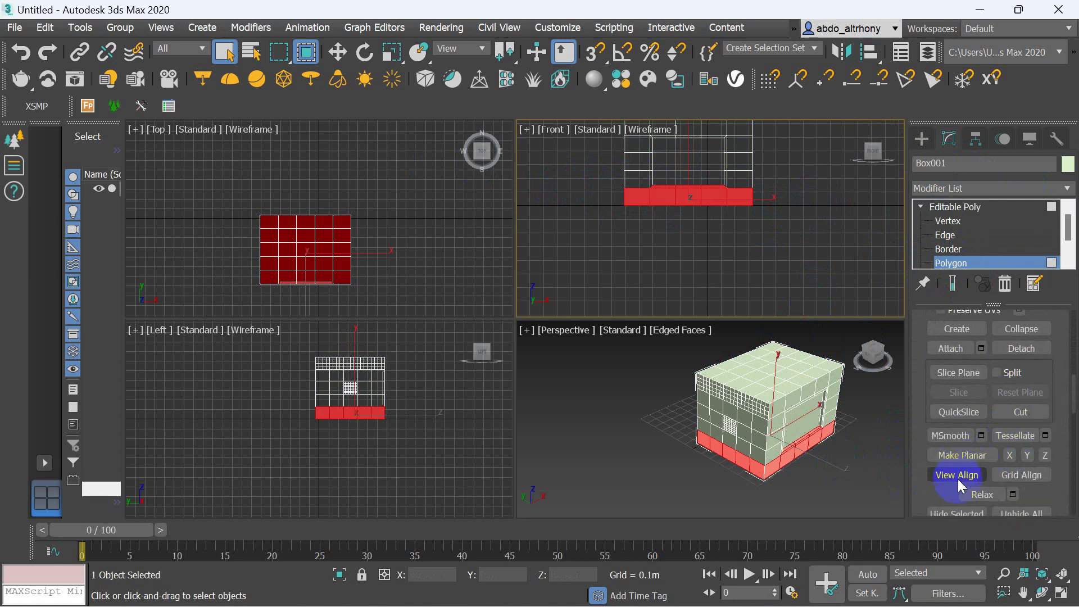
Flatten the bottom polygons with Make Planar, then along X, Y and Z axes.
{"action": "left_click", "coordinate": [967, 459]}
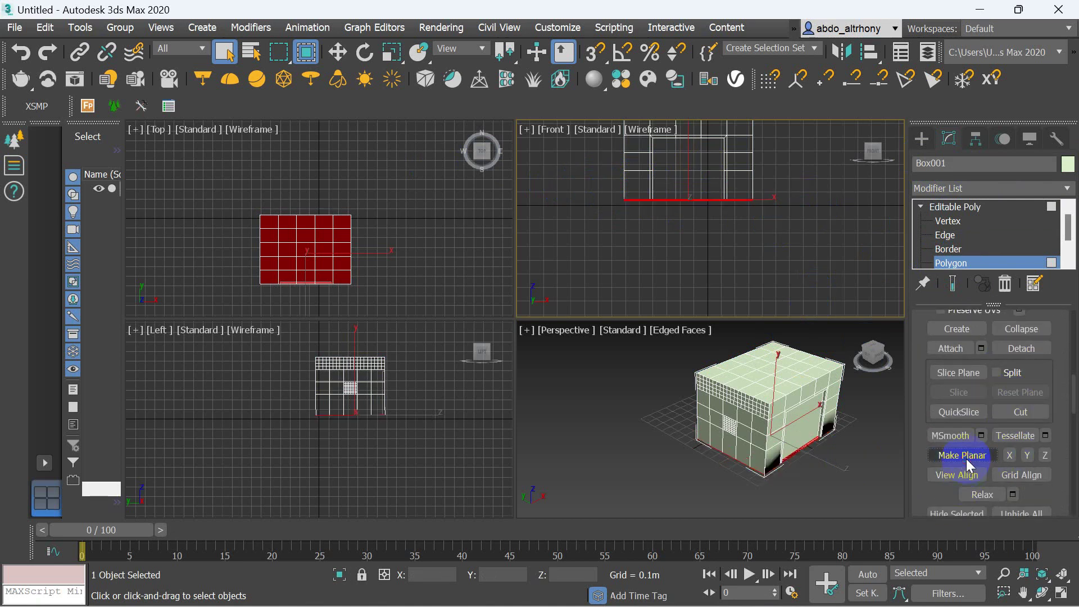
{"action": "scroll", "coordinate": [814, 468], "scroll_direction": "up", "scroll_amount": 4}
{"action": "scroll", "coordinate": [814, 467], "scroll_direction": "up", "scroll_amount": 5}
{"action": "scroll", "coordinate": [814, 467], "scroll_direction": "down", "scroll_amount": 5}
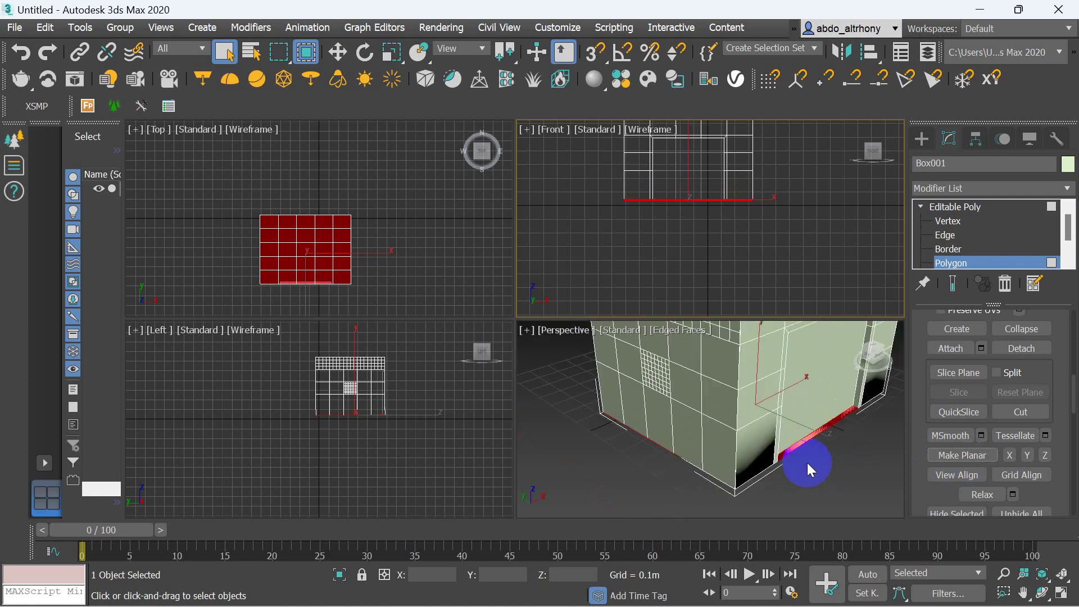
{"action": "left_click", "coordinate": [1006, 459]}
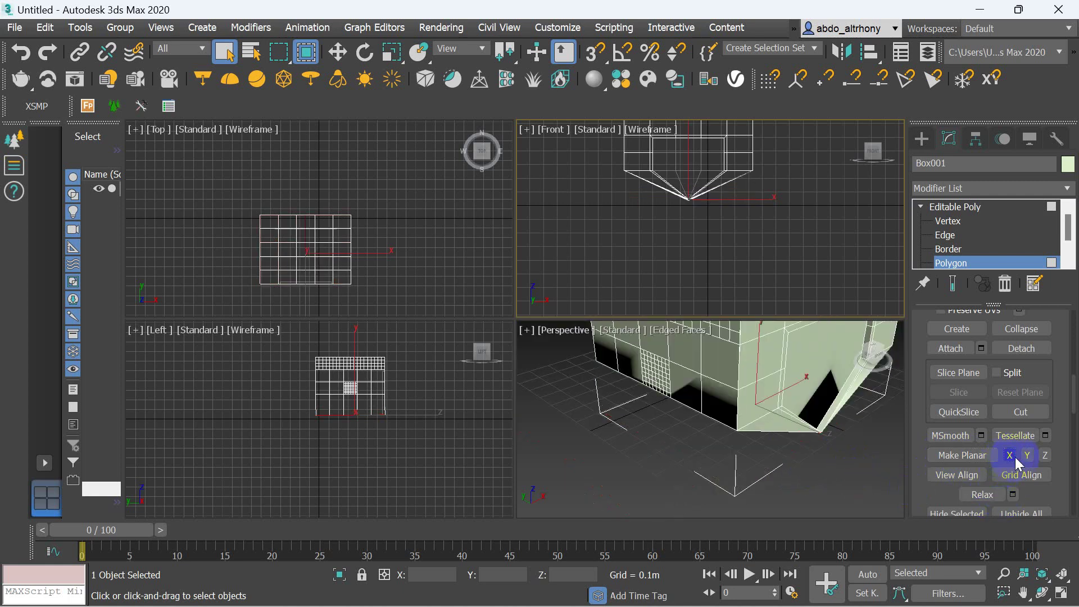
{"action": "left_click", "coordinate": [1022, 456]}
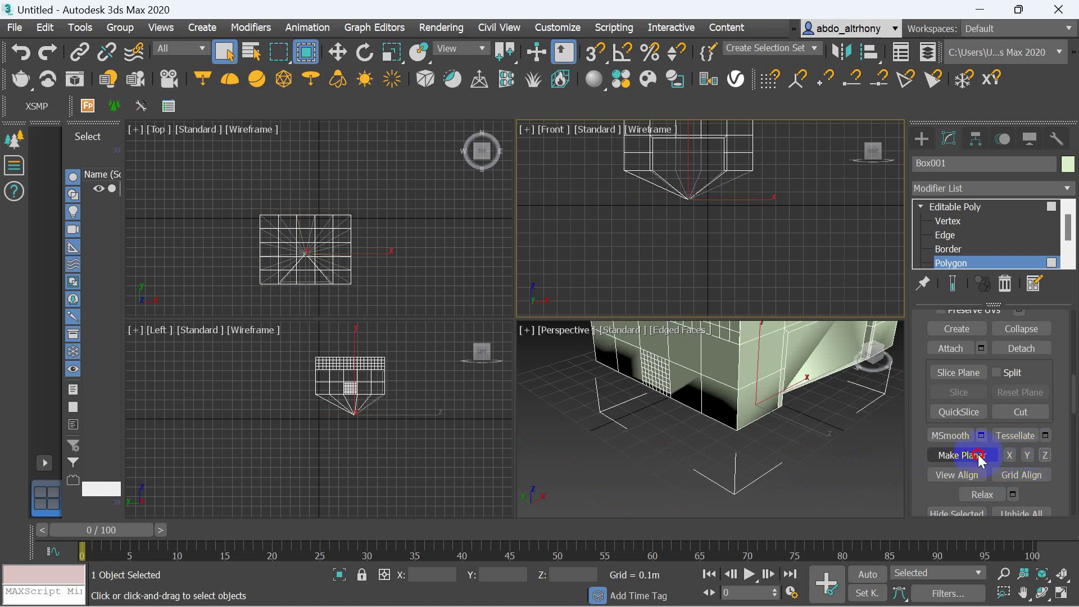
{"action": "left_click", "coordinate": [961, 456]}
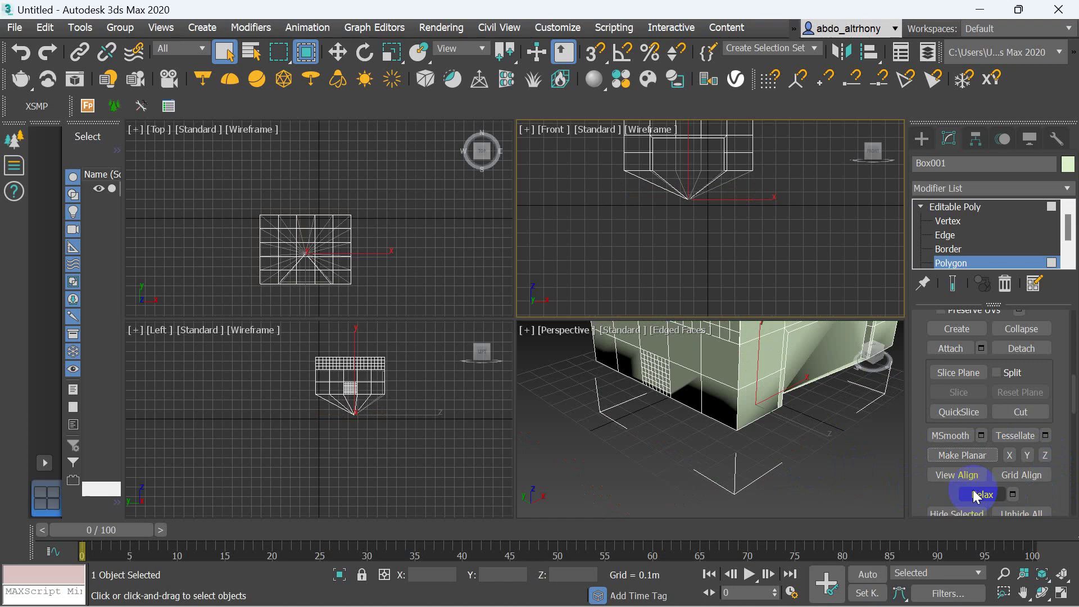
Try View Align and Grid Align to restore the flat bottom, then deselect with Ctrl+D.
{"action": "left_click", "coordinate": [1015, 478]}
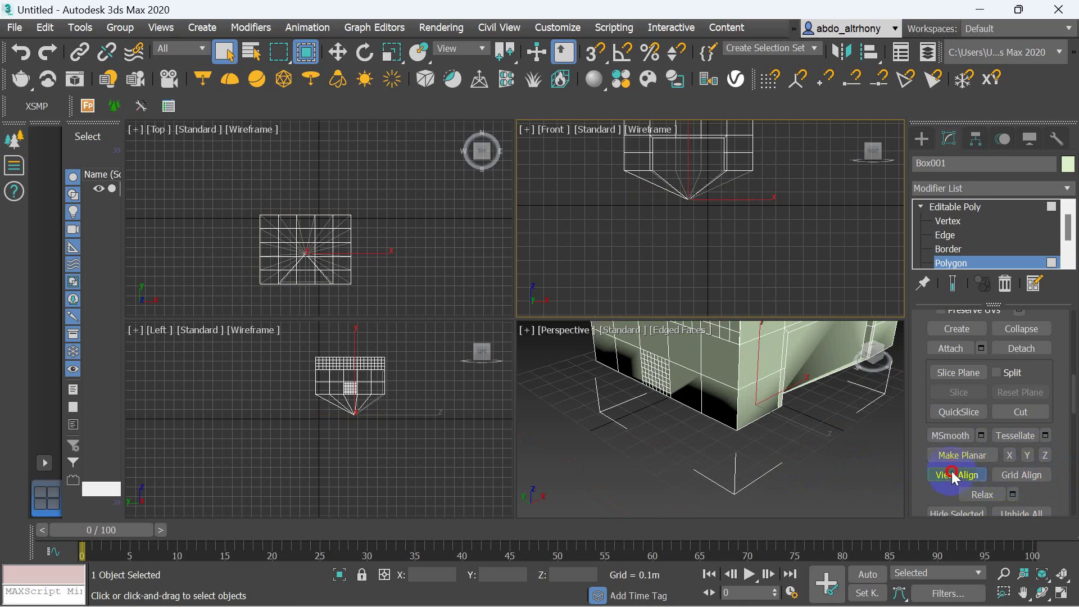
{"action": "left_click", "coordinate": [954, 474]}
{"action": "left_click", "coordinate": [1036, 479]}
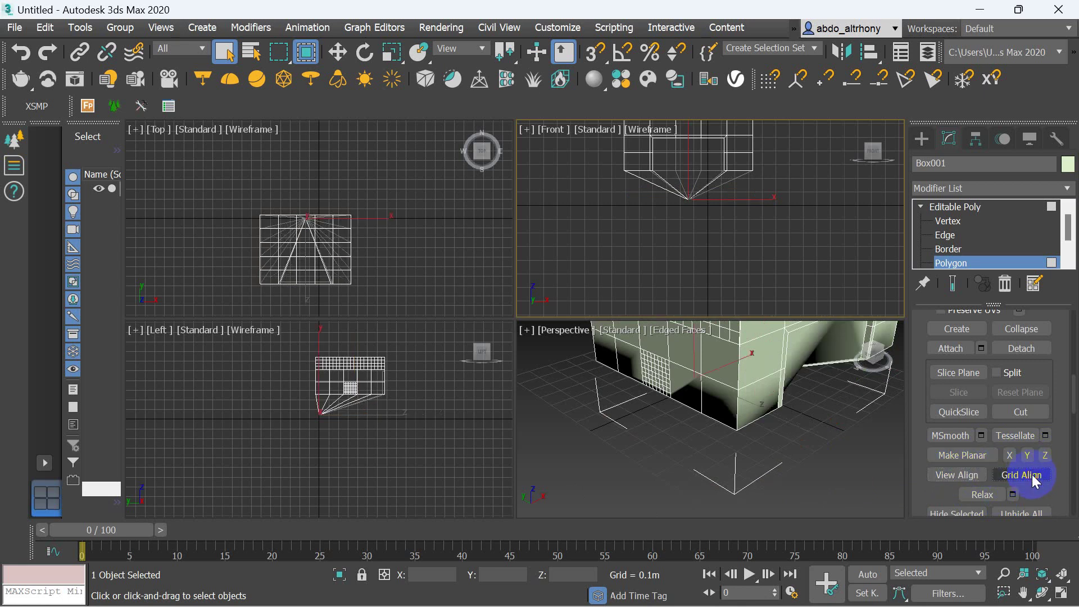
{"action": "left_click", "coordinate": [1037, 479]}
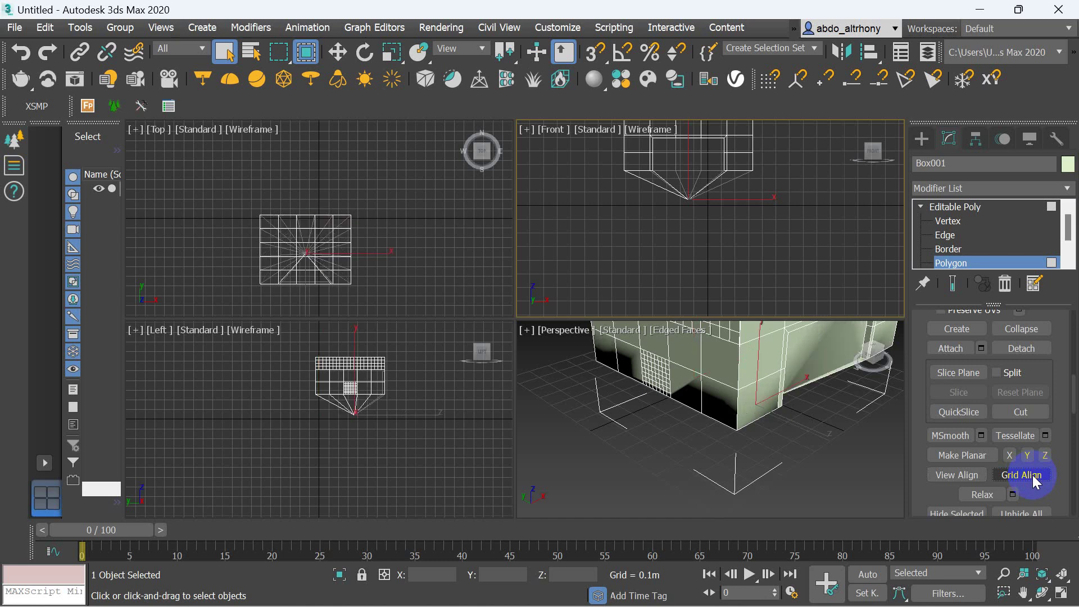
{"action": "left_click", "coordinate": [1036, 479]}
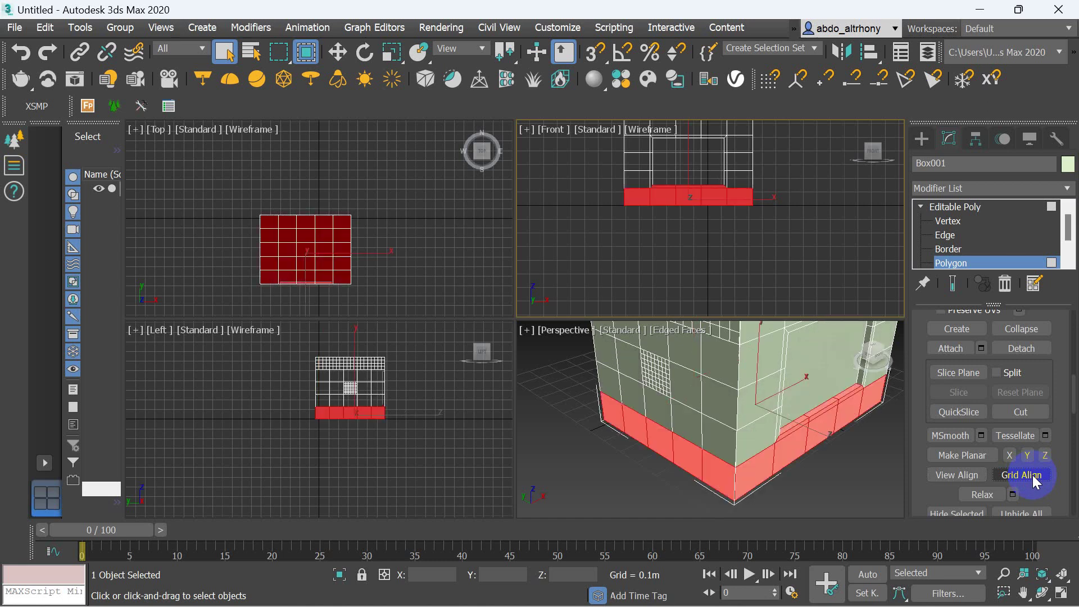
{"action": "key", "text": "ctrl+d"}
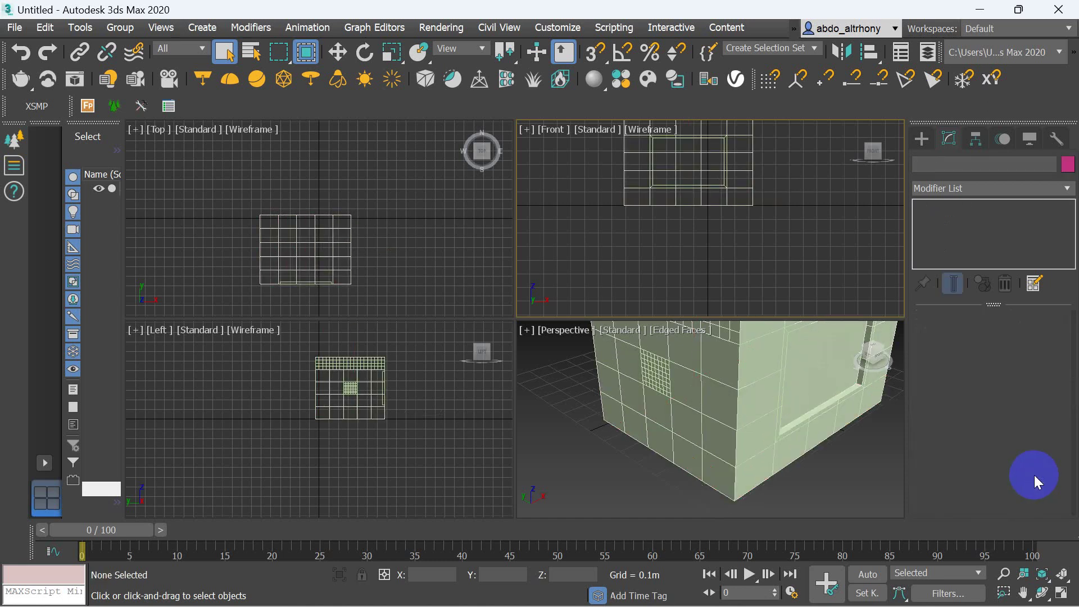
Select Box001 in the Perspective viewport and browse its Edit Geometry and Material IDs rollouts.
{"action": "left_click", "coordinate": [766, 444]}
{"action": "scroll", "coordinate": [964, 489], "scroll_direction": "down", "scroll_amount": 3}
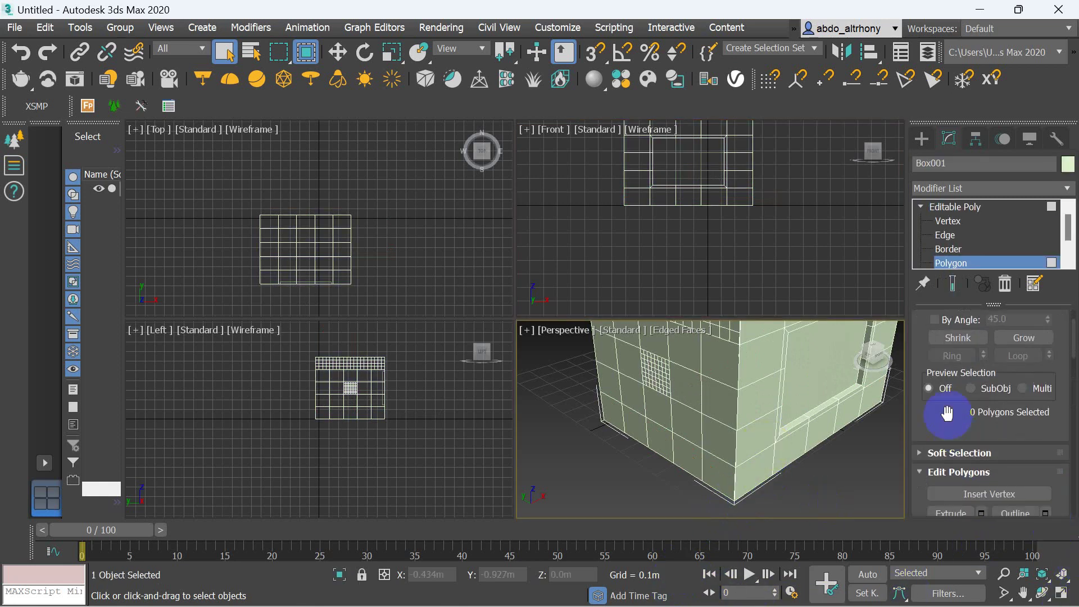
{"action": "scroll", "coordinate": [950, 439], "scroll_direction": "down", "scroll_amount": 3}
{"action": "scroll", "coordinate": [922, 484], "scroll_direction": "down", "scroll_amount": 3}
{"action": "scroll", "coordinate": [967, 481], "scroll_direction": "down", "scroll_amount": 3}
{"action": "scroll", "coordinate": [994, 489], "scroll_direction": "down", "scroll_amount": 3}
{"action": "scroll", "coordinate": [993, 489], "scroll_direction": "down", "scroll_amount": 1}
{"action": "scroll", "coordinate": [992, 487], "scroll_direction": "down", "scroll_amount": 1}
{"action": "scroll", "coordinate": [993, 486], "scroll_direction": "down", "scroll_amount": 1}
{"action": "scroll", "coordinate": [993, 487], "scroll_direction": "down", "scroll_amount": 1}
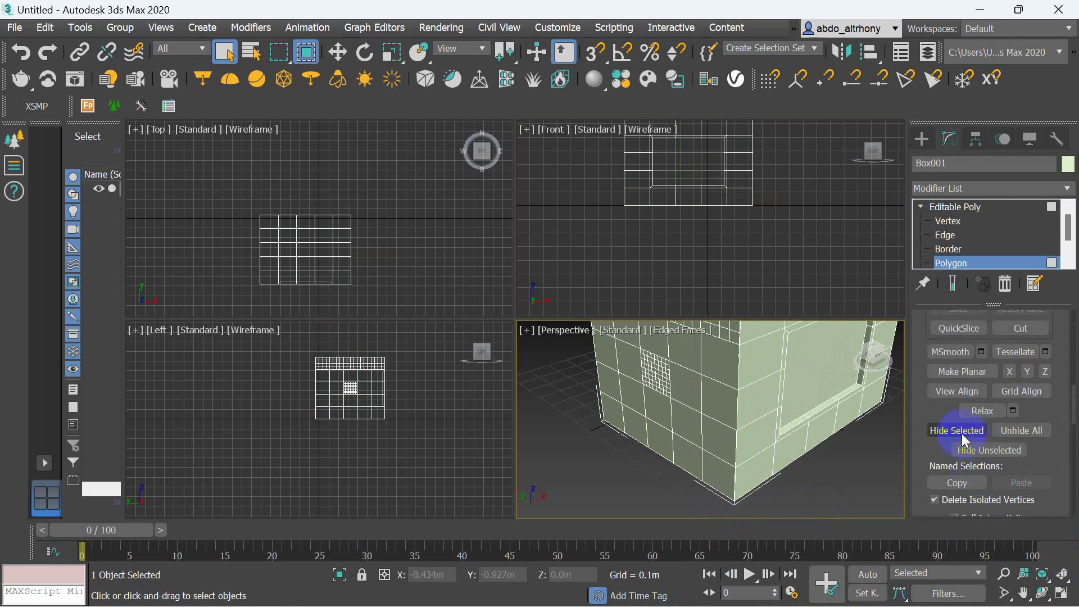
{"action": "scroll", "coordinate": [953, 457], "scroll_direction": "down", "scroll_amount": 1}
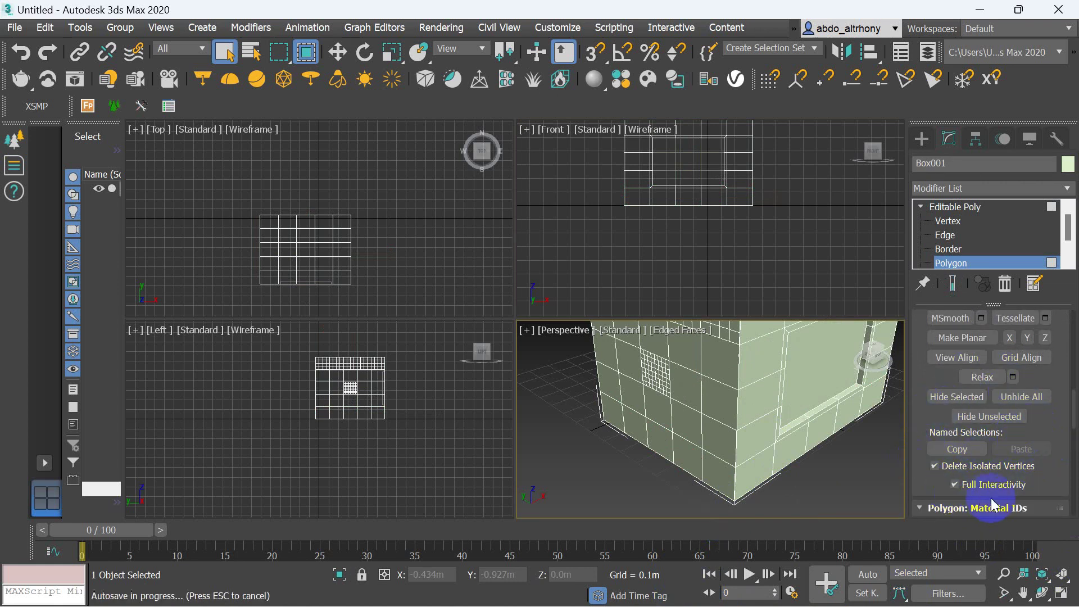
{"action": "scroll", "coordinate": [990, 497], "scroll_direction": "down", "scroll_amount": 1}
{"action": "scroll", "coordinate": [991, 497], "scroll_direction": "down", "scroll_amount": 1}
{"action": "scroll", "coordinate": [990, 497], "scroll_direction": "down", "scroll_amount": 1}
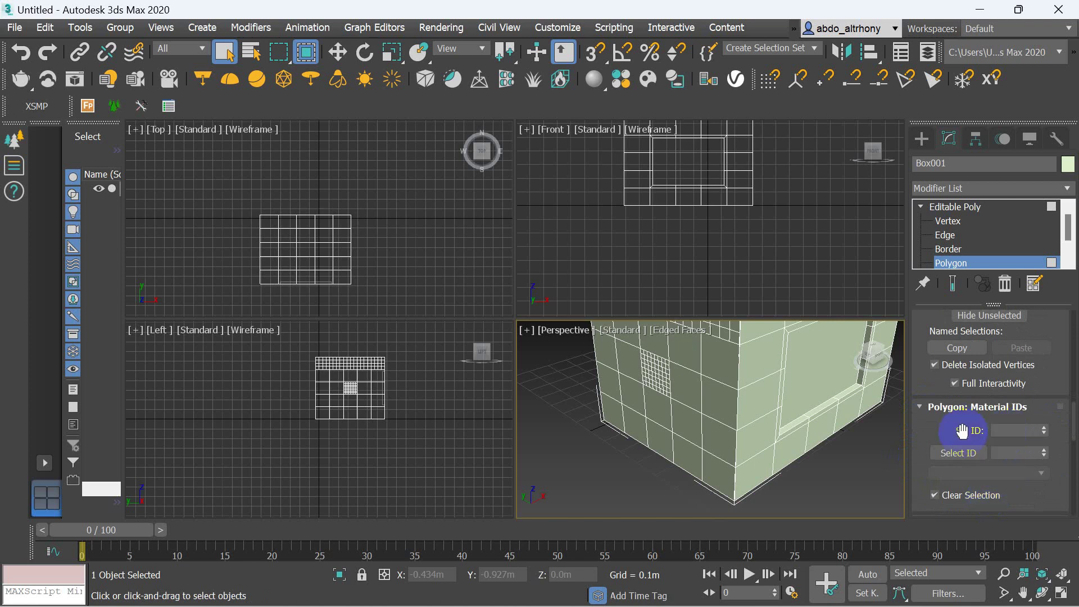
{"action": "scroll", "coordinate": [942, 463], "scroll_direction": "up", "scroll_amount": 1}
{"action": "scroll", "coordinate": [947, 468], "scroll_direction": "up", "scroll_amount": 2}
{"action": "scroll", "coordinate": [954, 464], "scroll_direction": "up", "scroll_amount": 2}
{"action": "scroll", "coordinate": [954, 464], "scroll_direction": "up", "scroll_amount": 1}
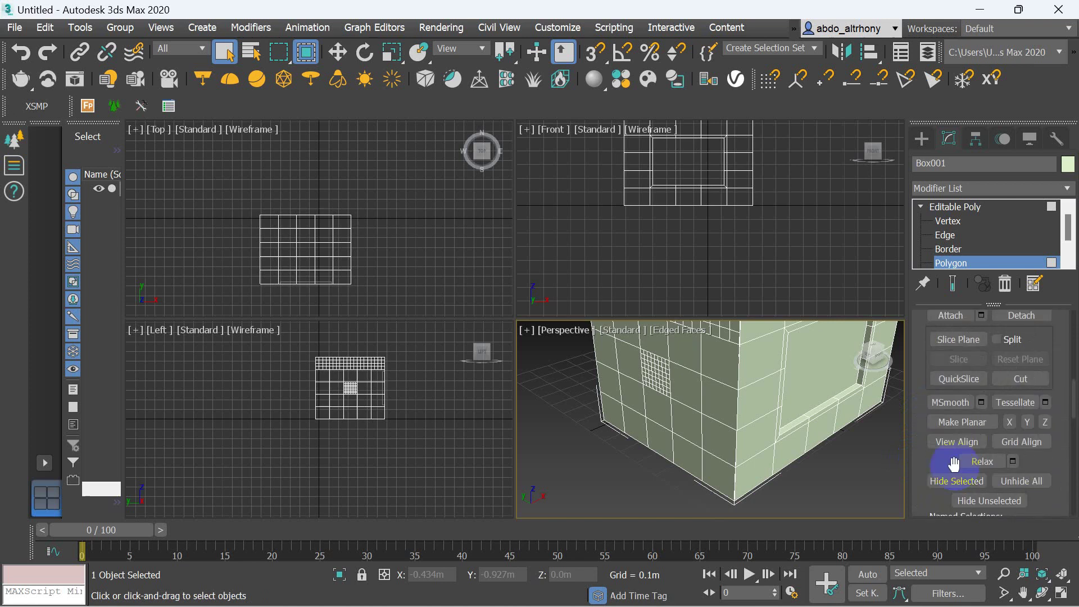